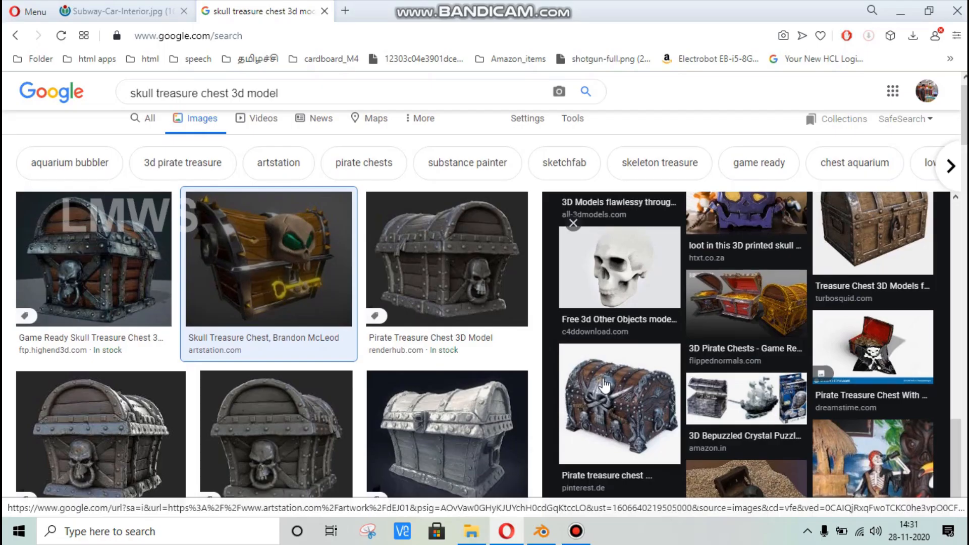
Open the skull treasure chest with green eyes from the image results and examine its reference preview
left_click(313, 283)
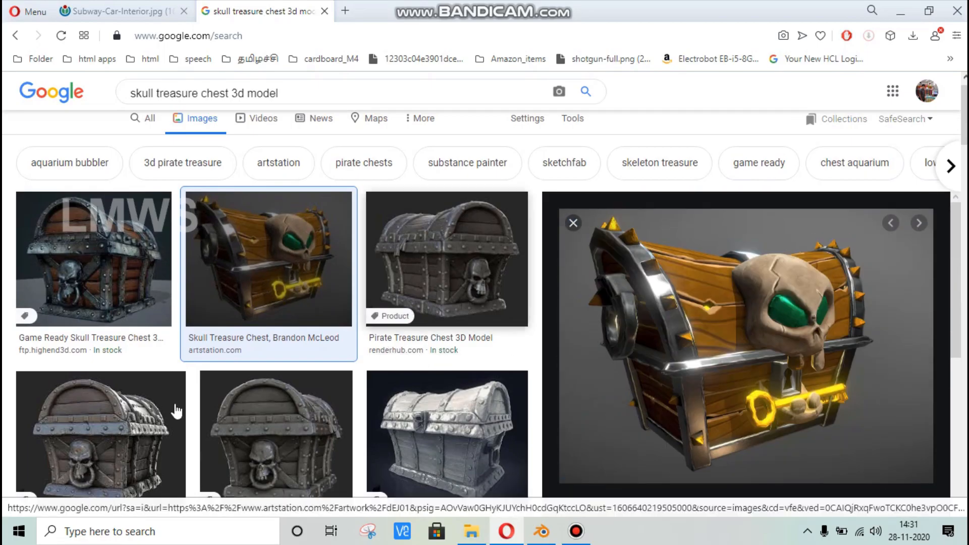
scroll(335, 402, "down", 3)
scroll(334, 402, "up", 4)
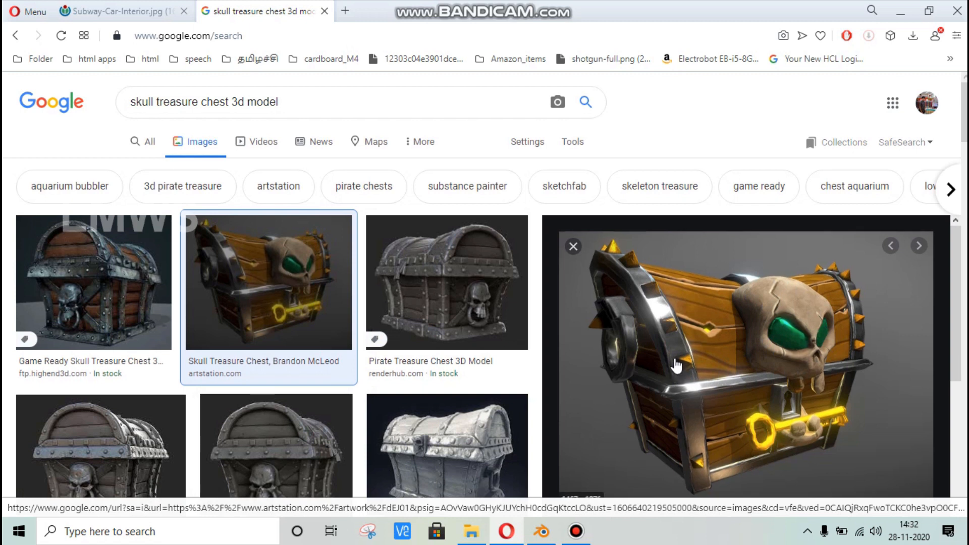
scroll(666, 381, "down", 3)
scroll(652, 386, "up", 3)
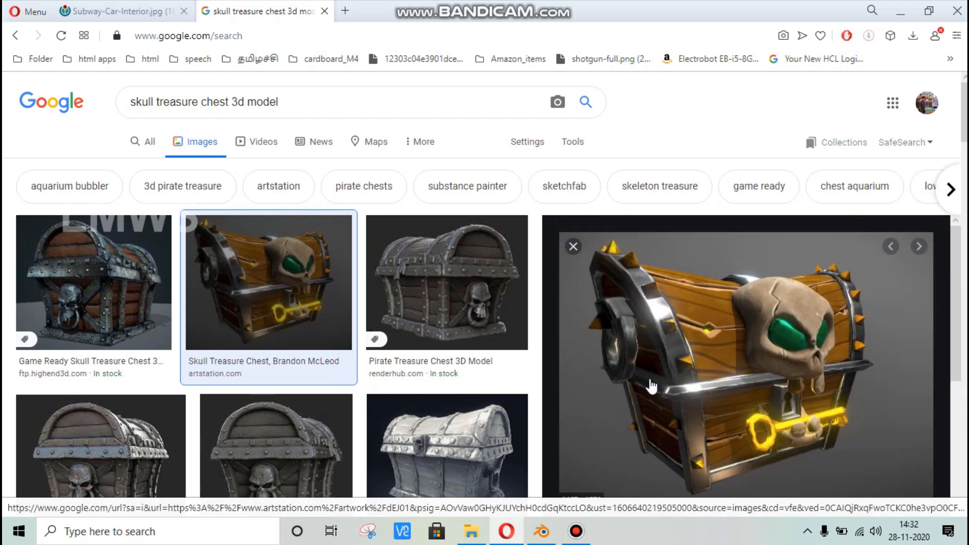
Switch to Blender, start the Shortcut VUr key display in the viewport and save the file
left_click(535, 533)
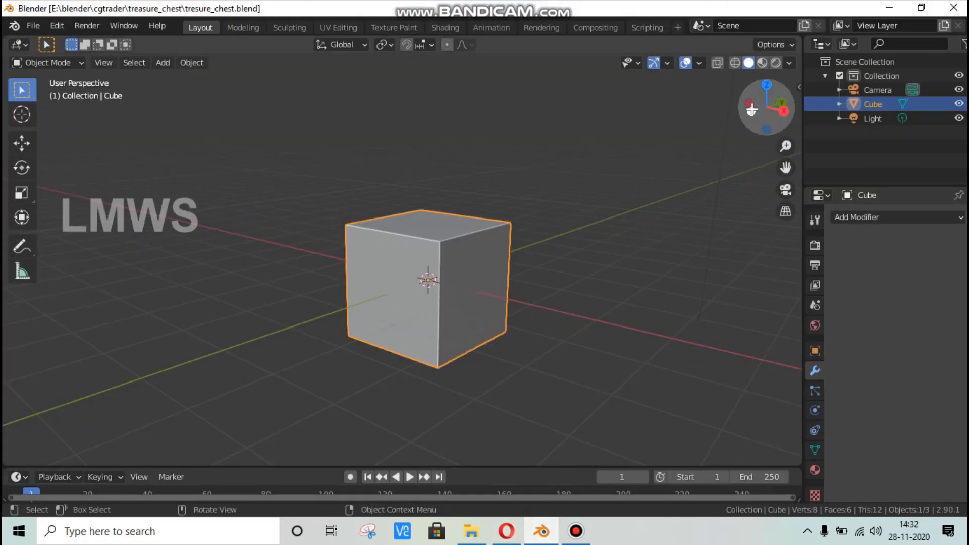
left_click_drag(766, 107, 744, 110)
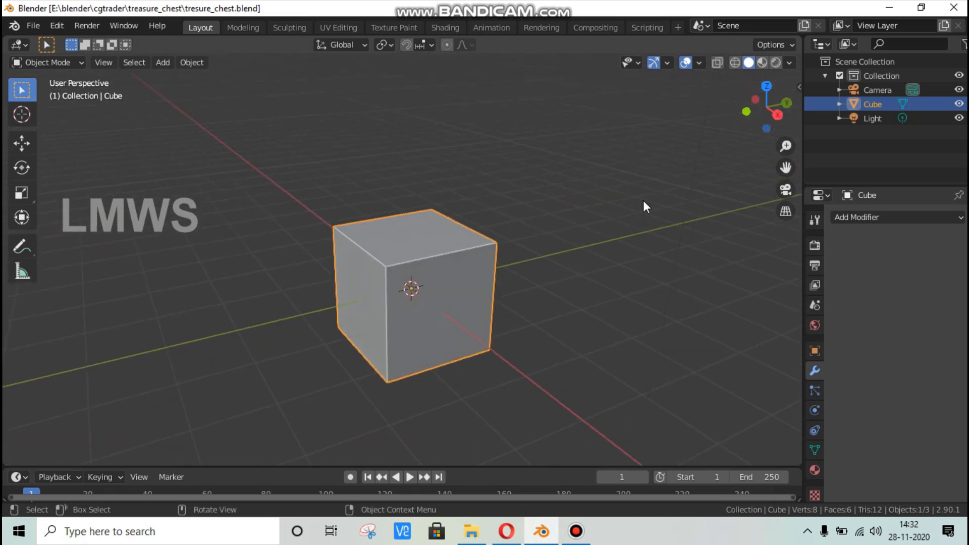
key("KP_1")
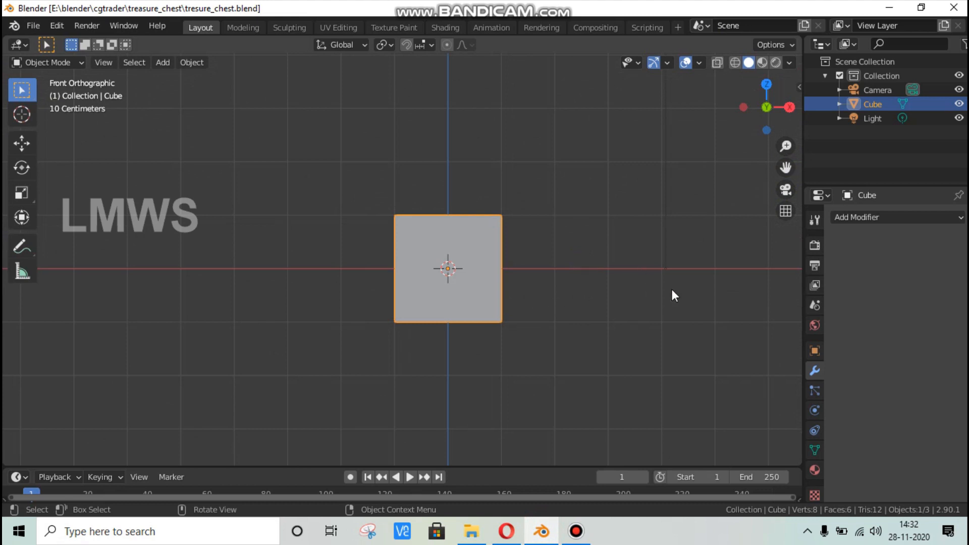
key("n")
left_click(794, 185)
key("n")
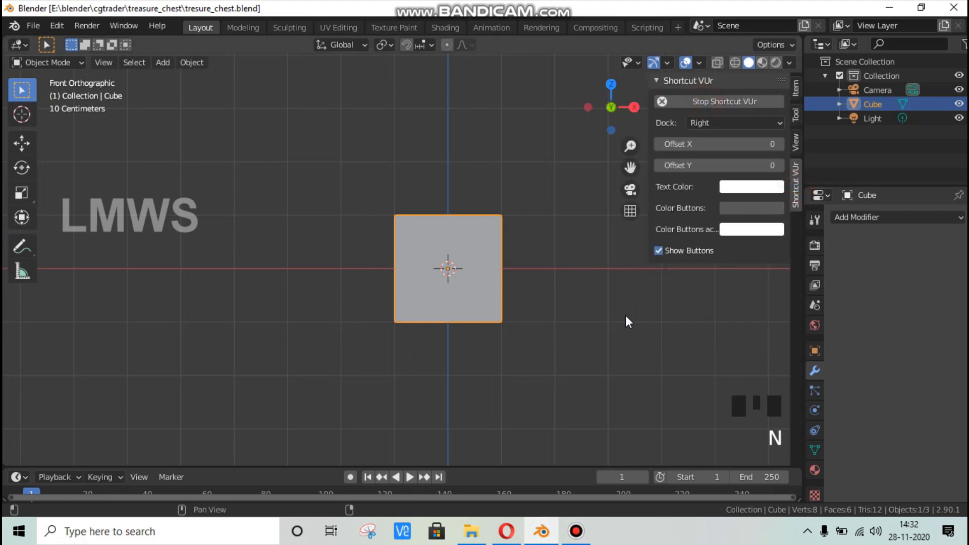
key("ctrl+s")
scroll(512, 260, "down", 2)
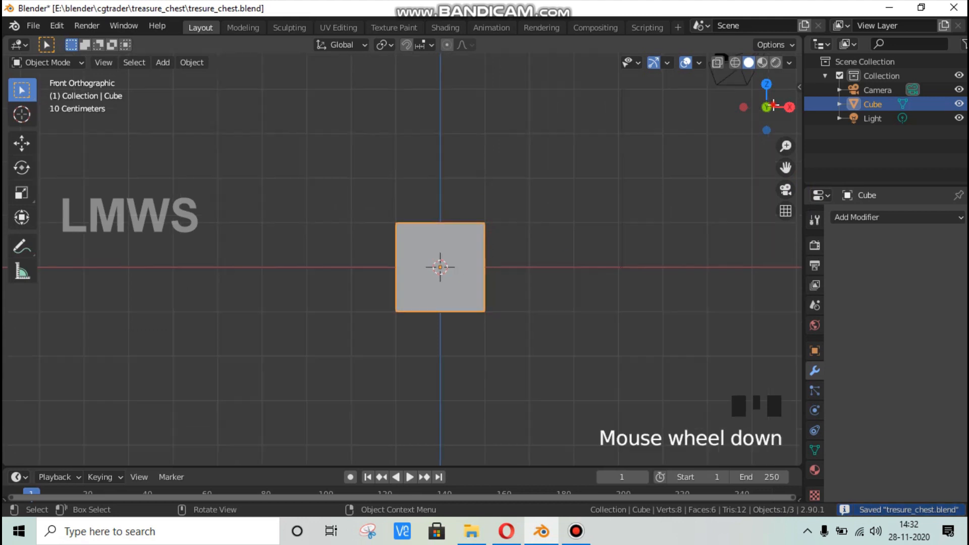
Put the cube in Edit Mode and scale its whole mesh along X to about three times its width
left_click(80, 53)
left_click_drag(48, 62, 52, 92)
scroll(470, 280, "up", 2)
scroll(492, 297, "down", 1)
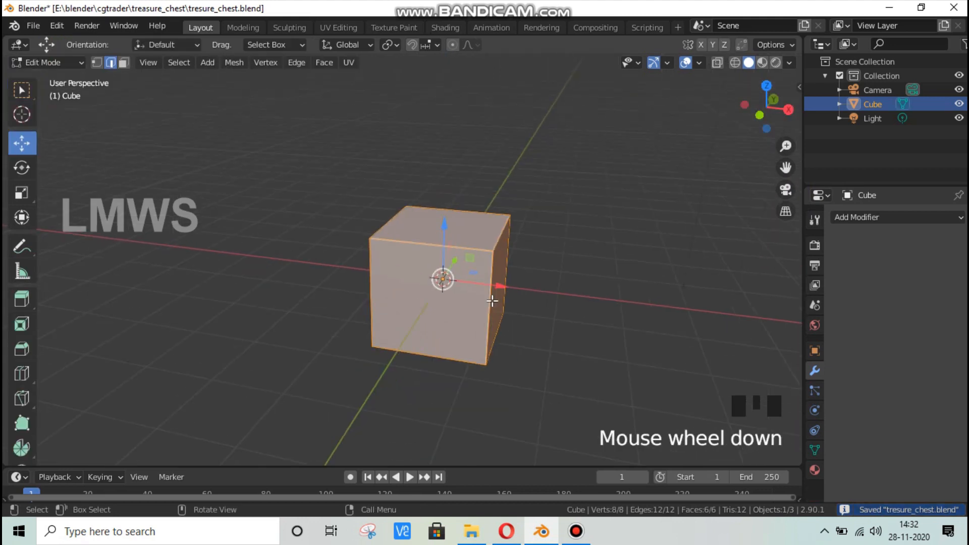
key("KP_1")
scroll(492, 301, "down", 2)
key("s")
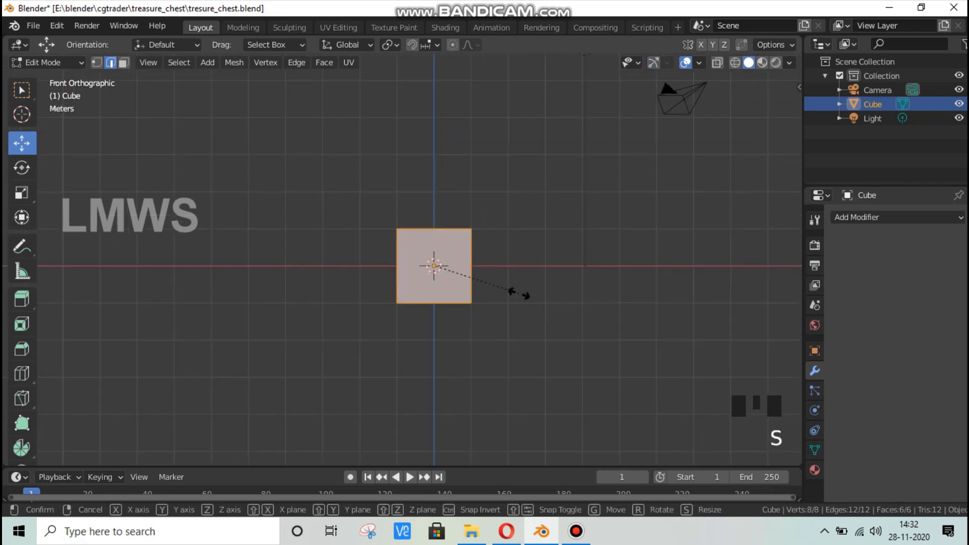
key("x")
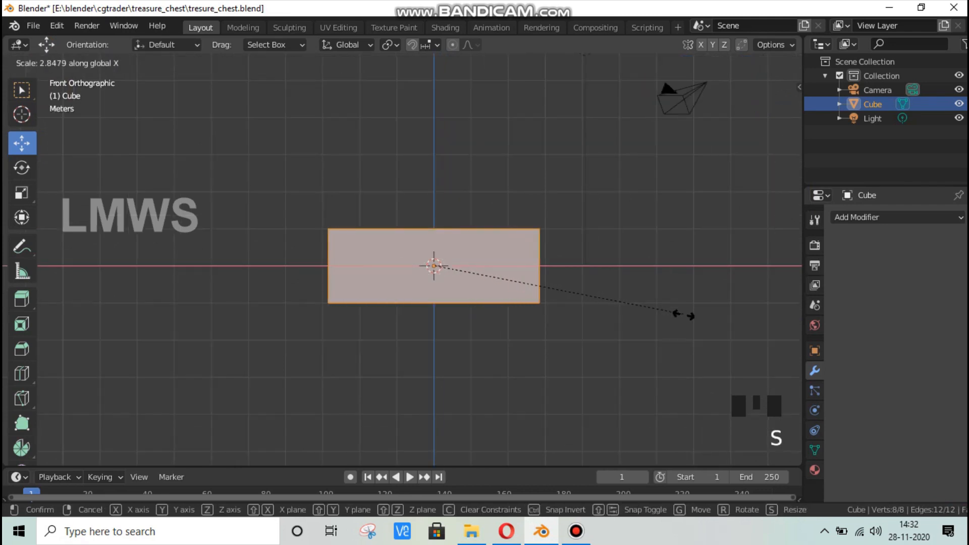
left_click(696, 322)
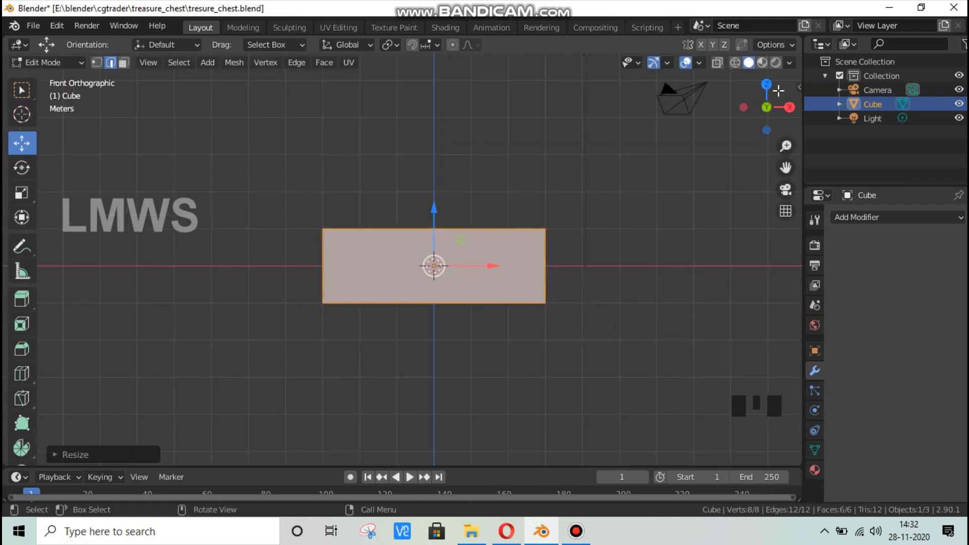
Scale the box mesh along Y by about 1.6
scroll(757, 116, "down", 2)
left_click_drag(770, 103, 528, 289)
scroll(528, 289, "up", 3)
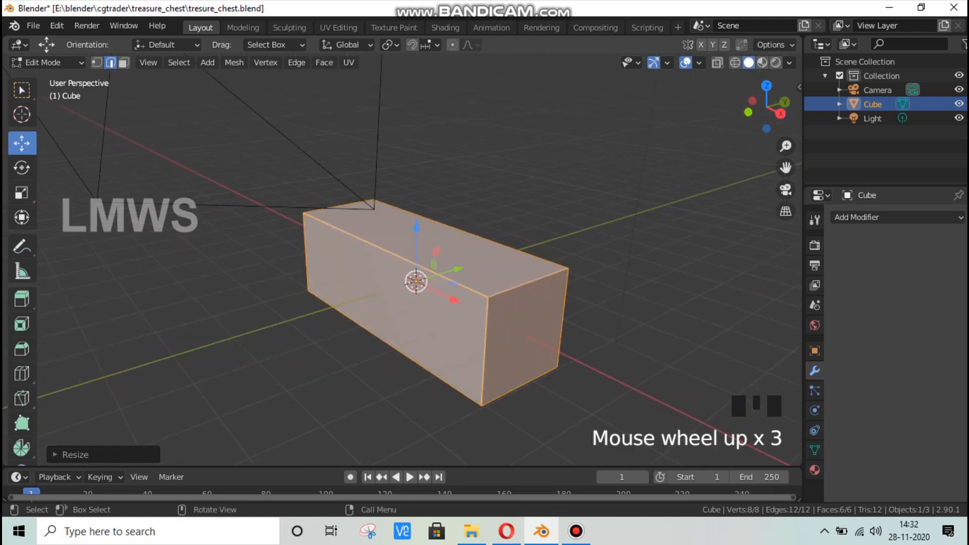
key("s")
key("y")
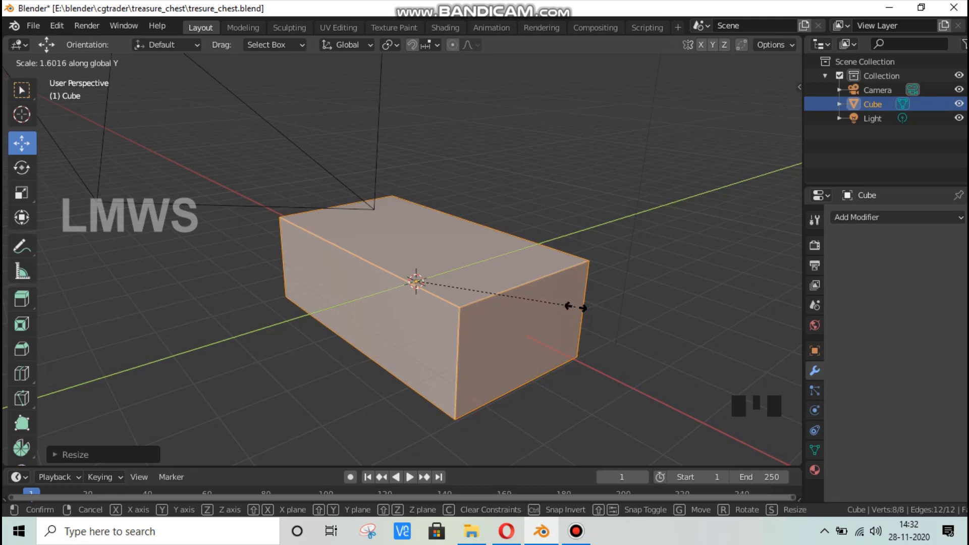
left_click(110, 62)
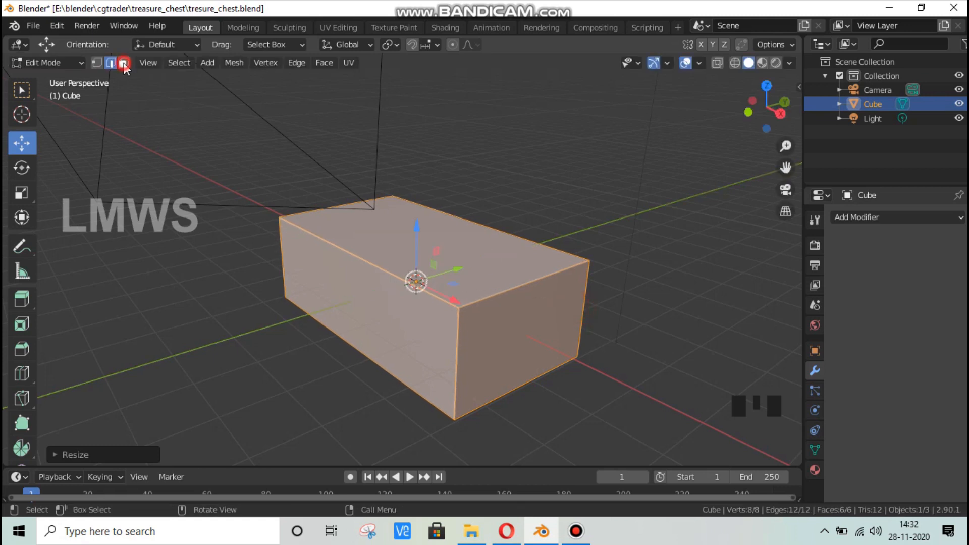
Raise the box's top face about 0.23 m along Z and scale that face up by about 1.1
left_click(123, 63)
left_click(505, 232)
left_click_drag(766, 107, 614, 317)
key("g")
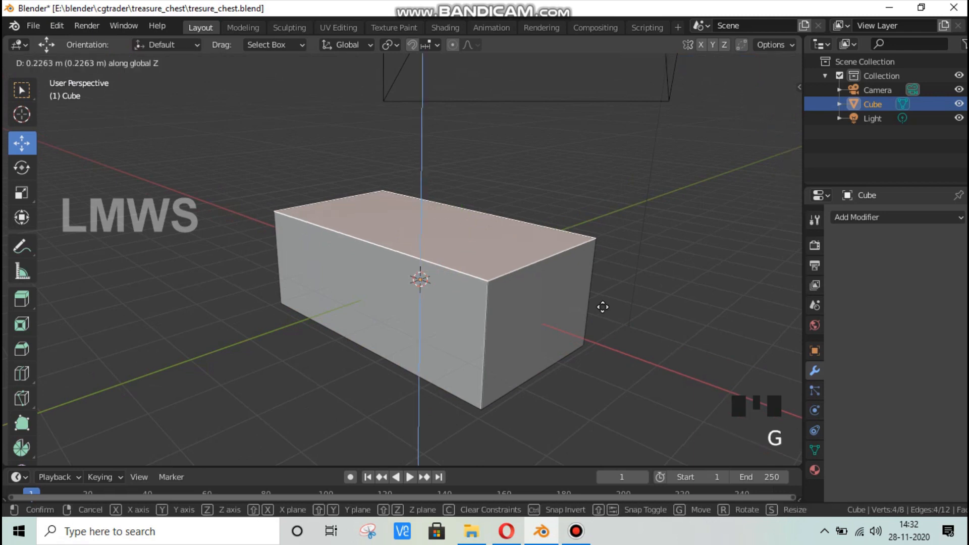
left_click(606, 308)
key("s")
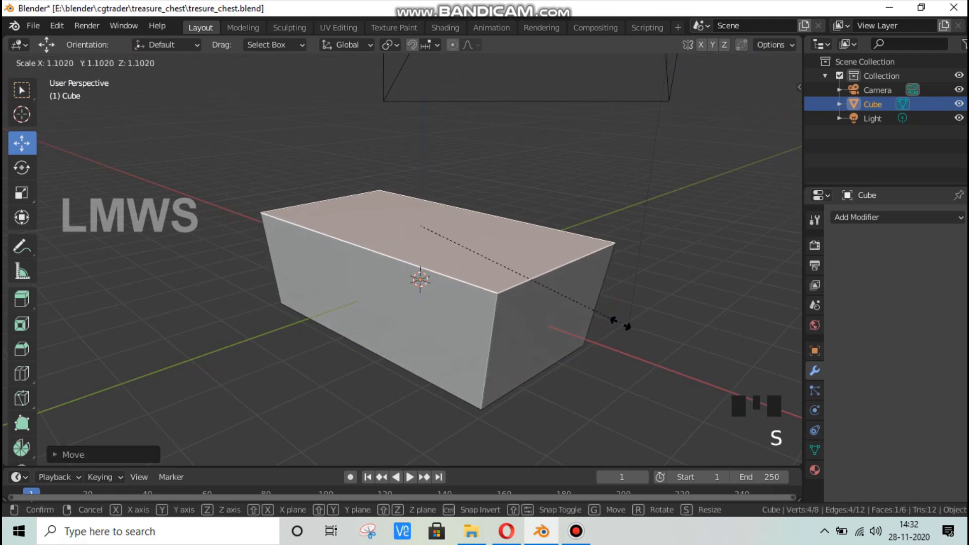
left_click(621, 323)
Scale the entire box mesh along Y by about 1.08
scroll(532, 298, "down", 2)
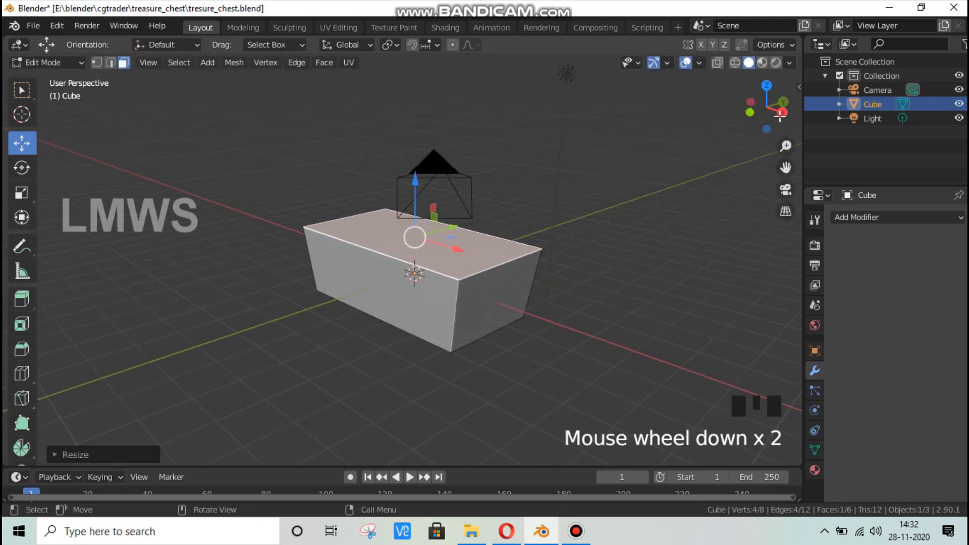
left_click_drag(766, 107, 762, 112)
scroll(492, 313, "up", 2)
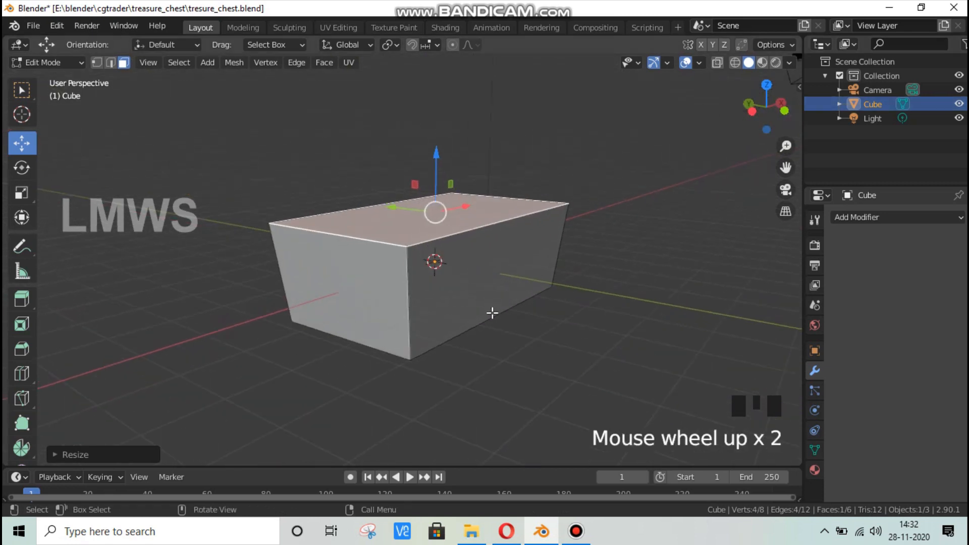
key("a")
key("s")
key("y")
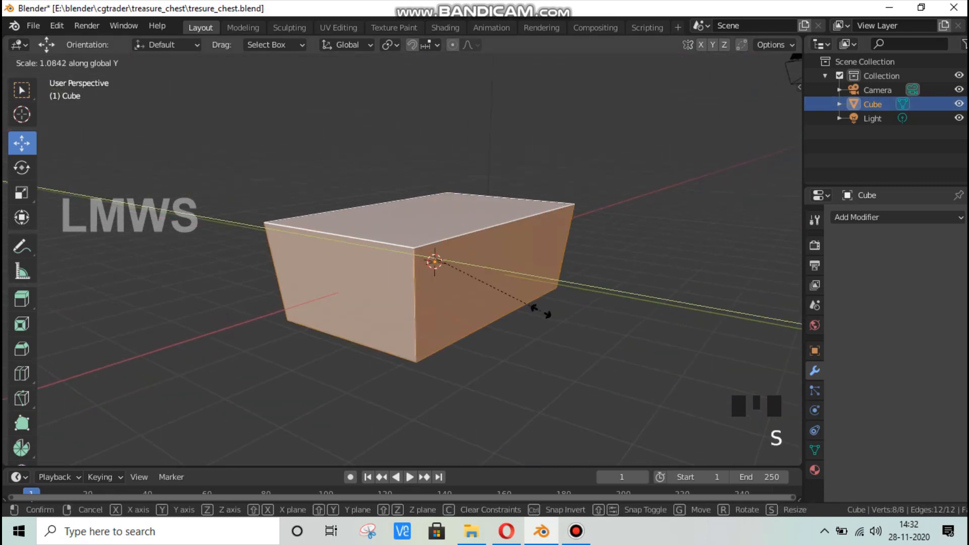
left_click(541, 311)
Select only the box's top face and move it up about 0.24 m along Z
middle_click_drag(580, 277, 521, 270)
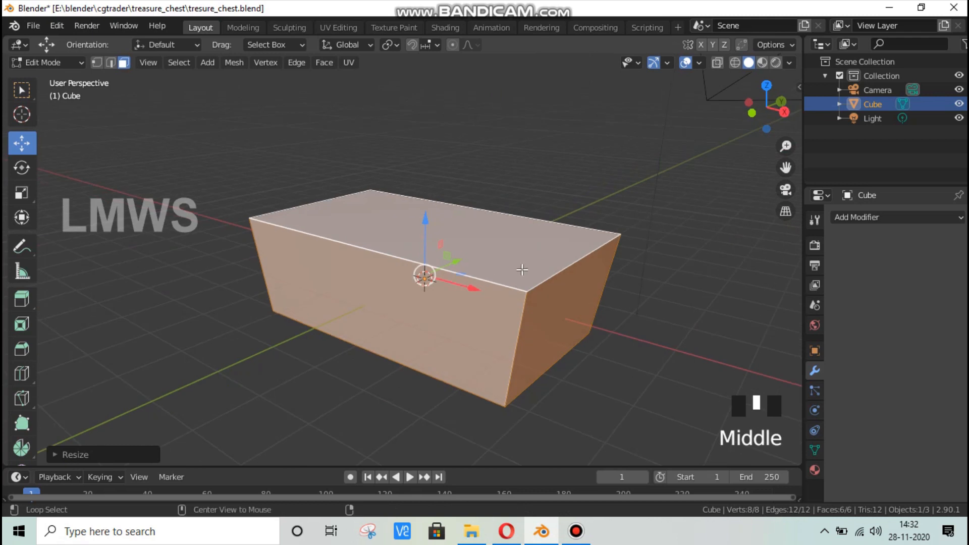
key("alt+a")
left_click(510, 268)
left_click(510, 266)
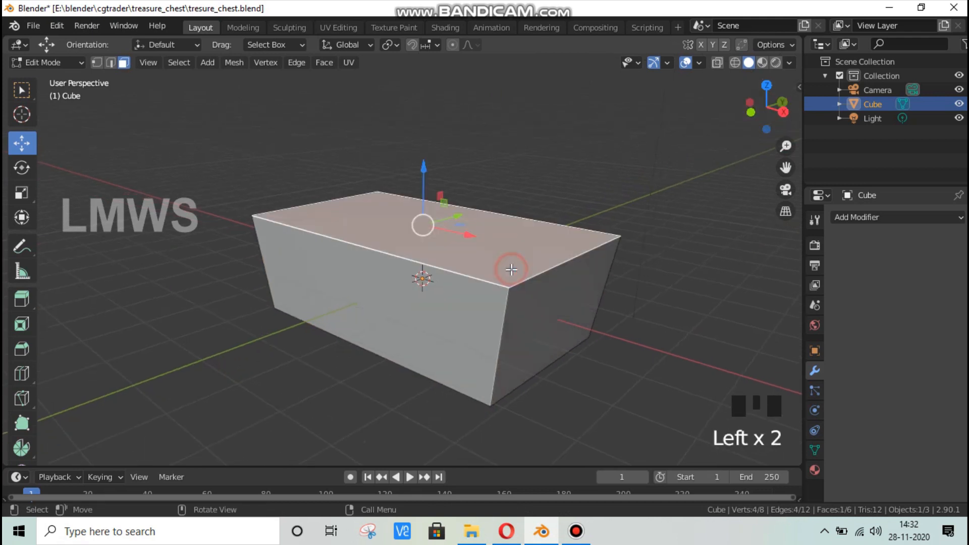
key("g")
key("z")
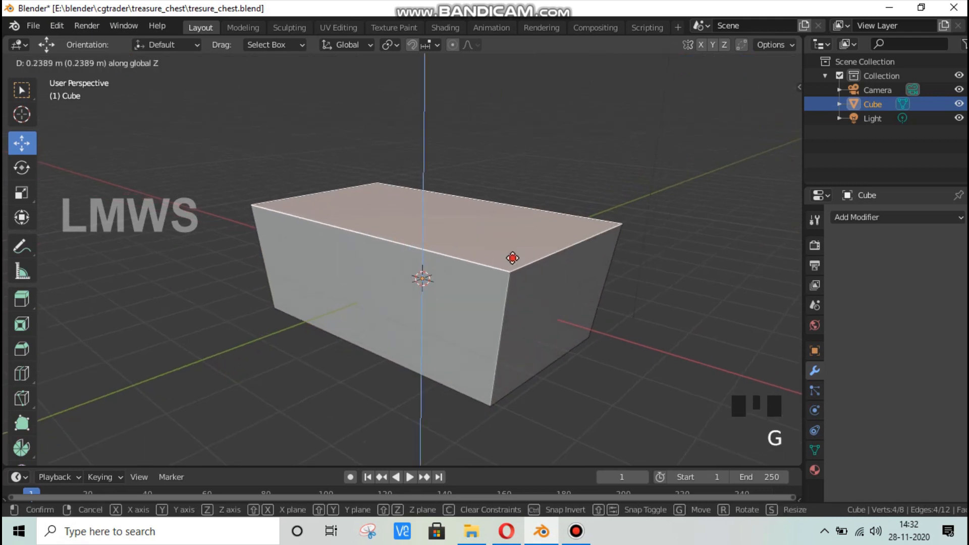
left_click(511, 256)
Extrude the top face upward to form the block for the chest's lid
mouse_move(764, 113)
left_mouse_down()
mouse_move(758, 98)
mouse_move(735, 146)
mouse_move(754, 60)
mouse_move(763, 111)
left_mouse_up()
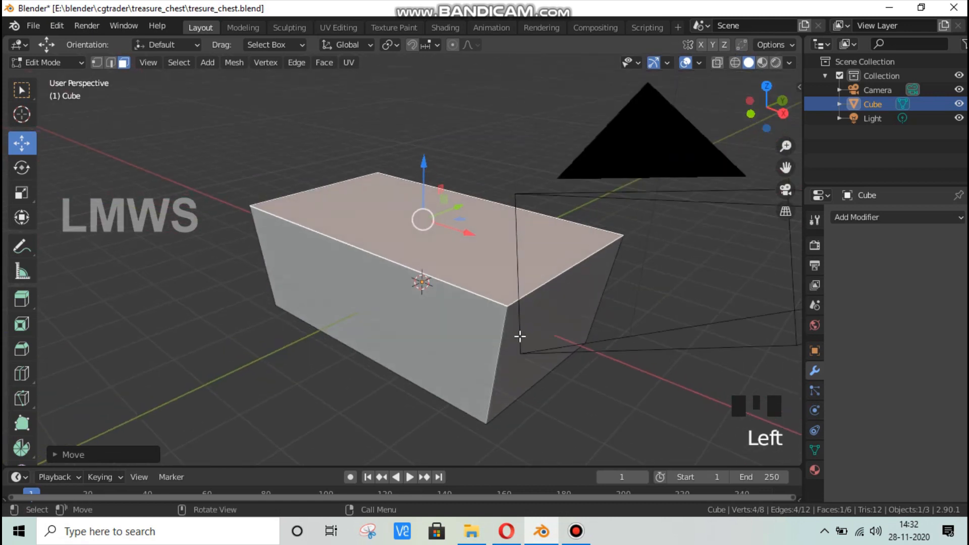
key("e")
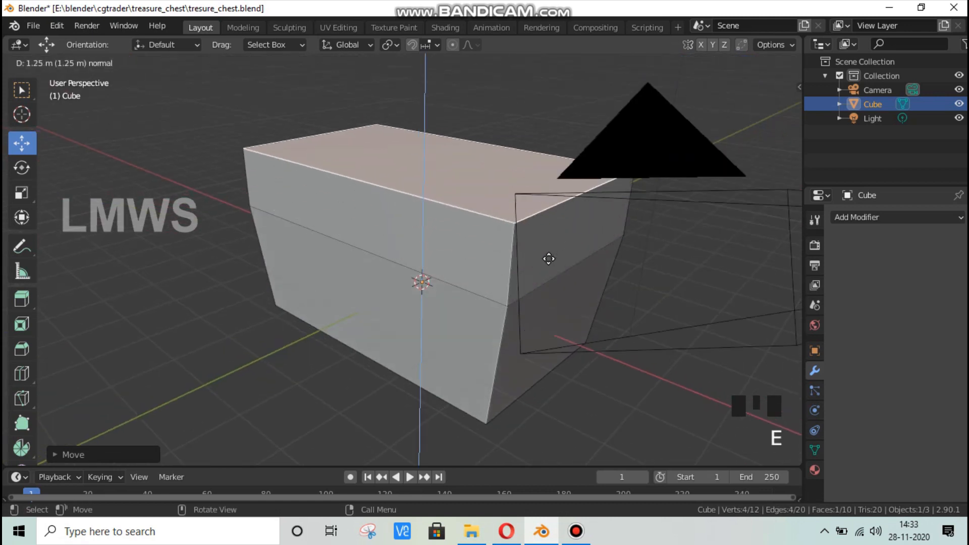
left_click(548, 236)
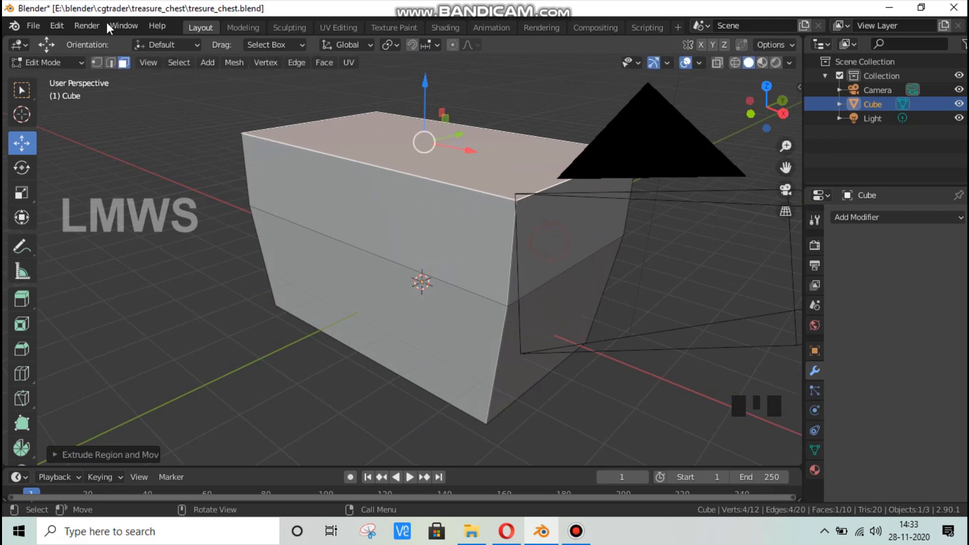
Select the two long top edges of the lid block and scale them inward along Y to about 0.59
left_click(123, 62)
left_click(312, 157)
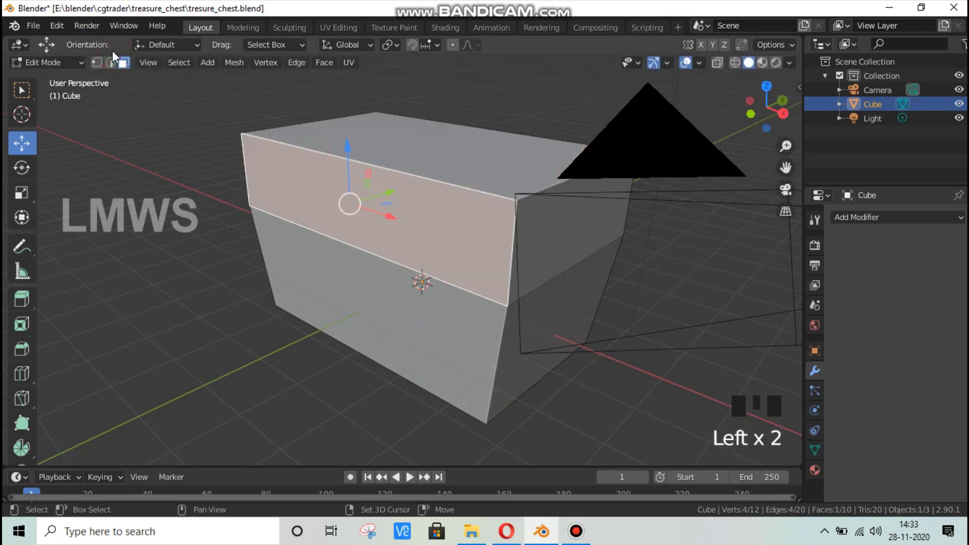
left_click(110, 62)
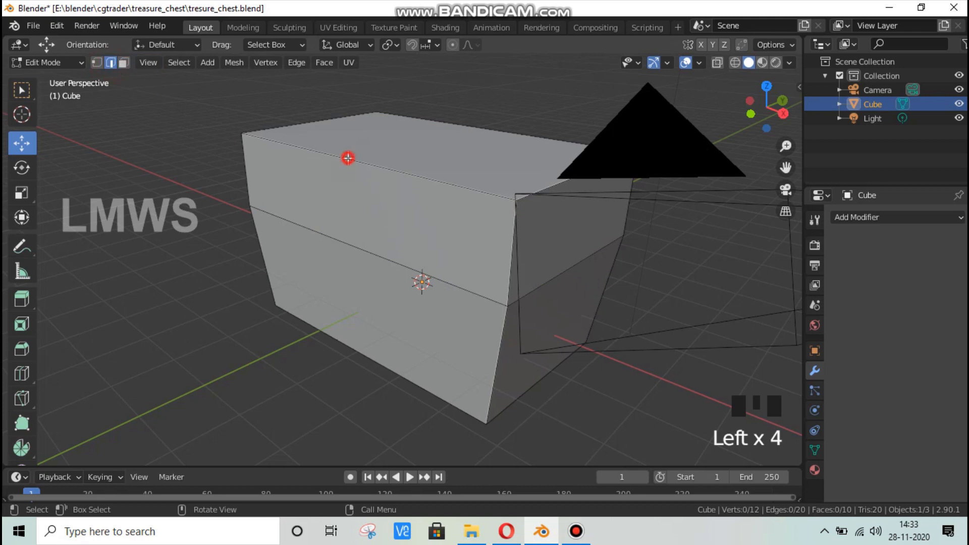
left_click(346, 157)
left_click(482, 127, "shift")
scroll(757, 146, "down", 1)
left_click_drag(767, 107, 759, 119)
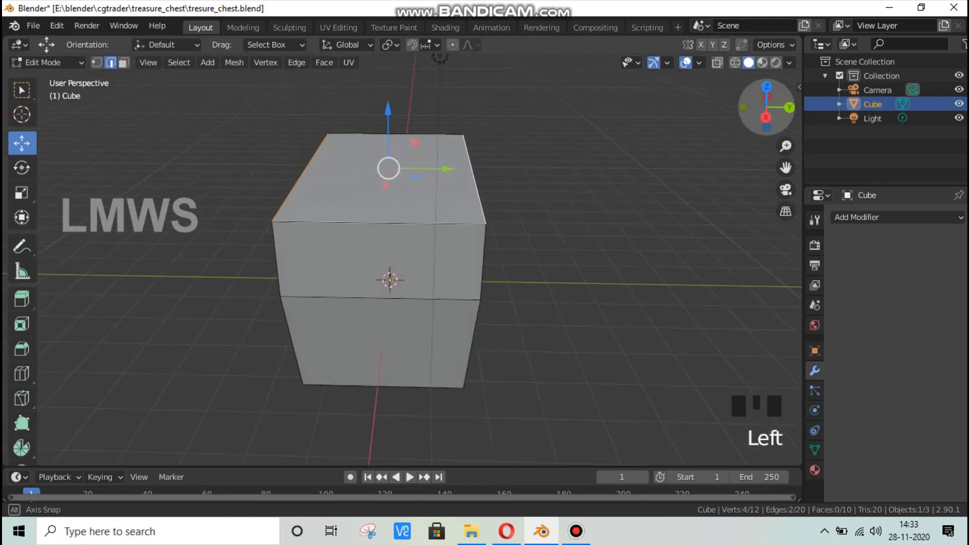
key("s")
key("y")
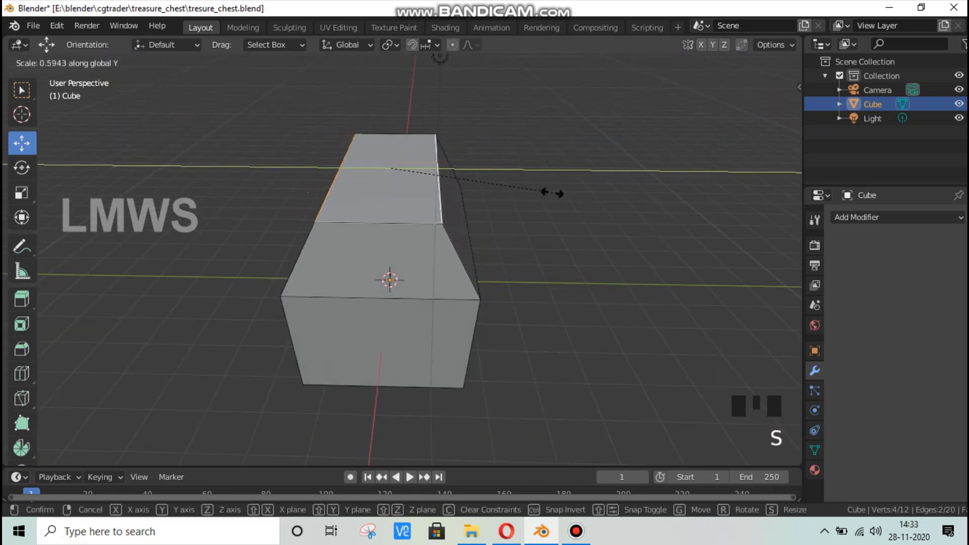
left_click(550, 193)
Bevel the lid's two long top edges about 0.78 m wide with 2 segments, and clear the selection
left_click_drag(767, 107, 760, 119)
key("ctrl+b")
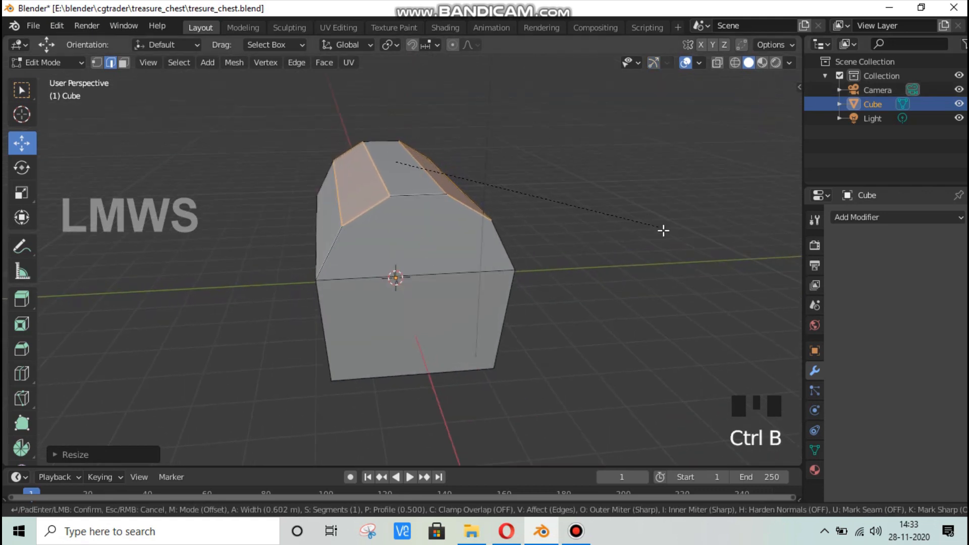
scroll(664, 231, "up", 1)
scroll(666, 233, "up", 1)
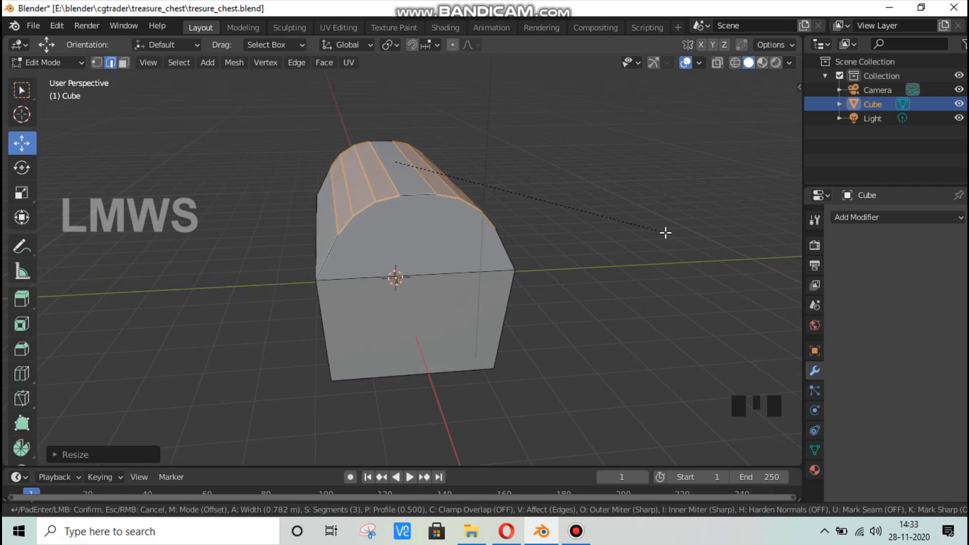
scroll(666, 233, "down", 2)
scroll(666, 233, "up", 1)
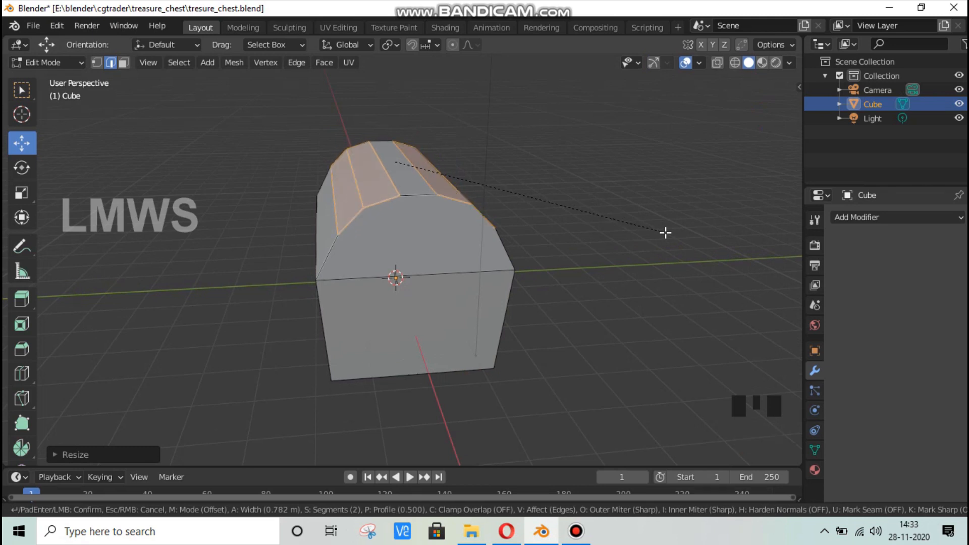
left_click(666, 233)
key("alt+a")
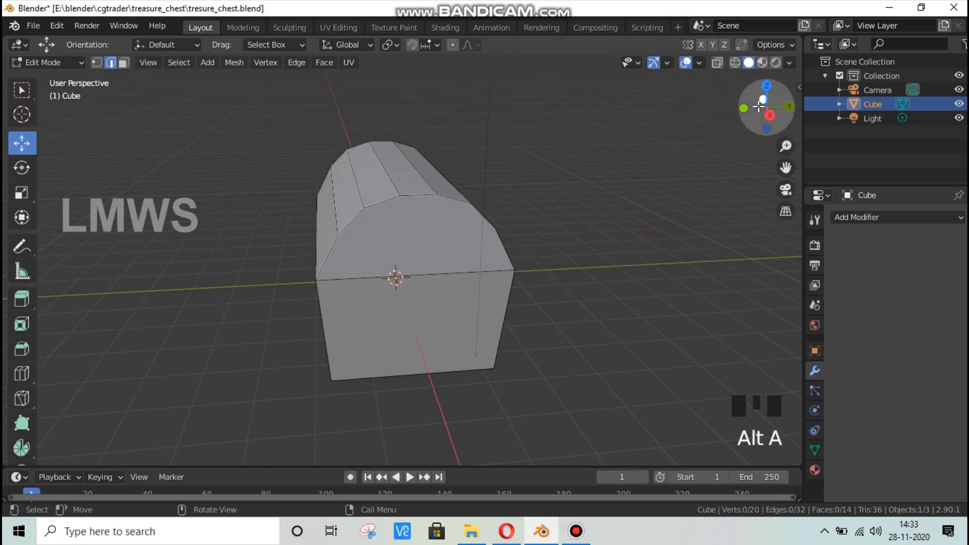
Save the chest file with the rounded lid shape
left_click_drag(761, 105, 835, 105)
key("ctrl+s")
scroll(449, 242, "up", 2)
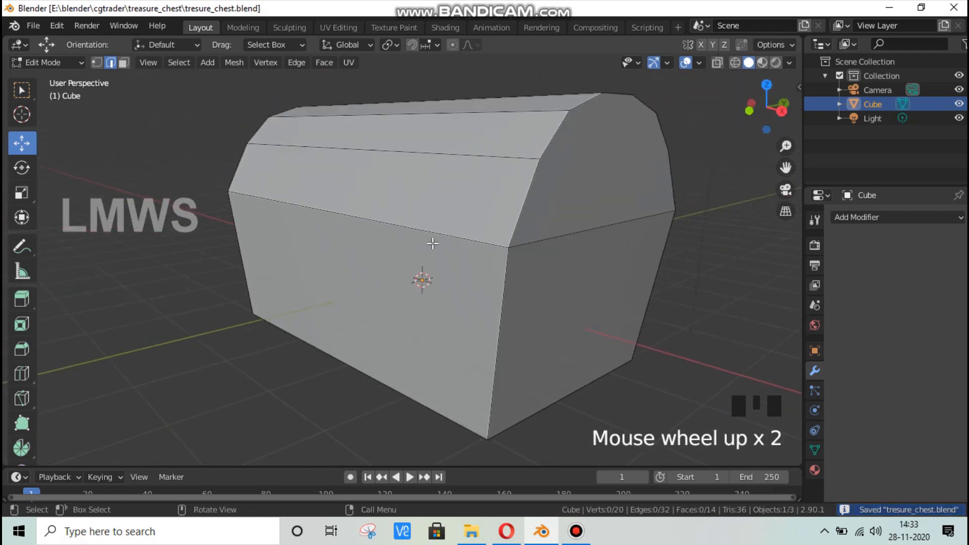
Save the chest file again with the mesh selection cleared
scroll(429, 247, "down", 2)
left_click_drag(779, 110, 506, 266)
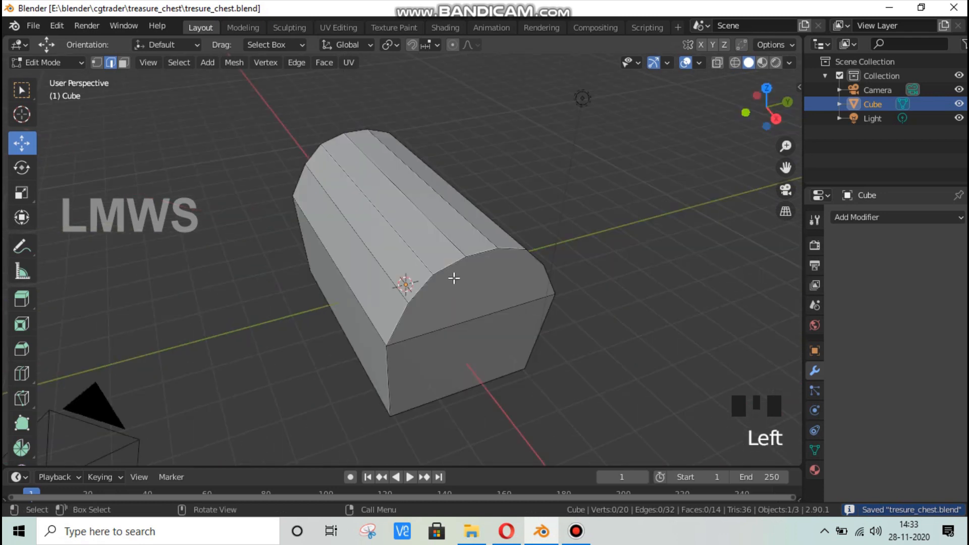
key("l")
left_click_drag(767, 108, 432, 274)
key("alt+a")
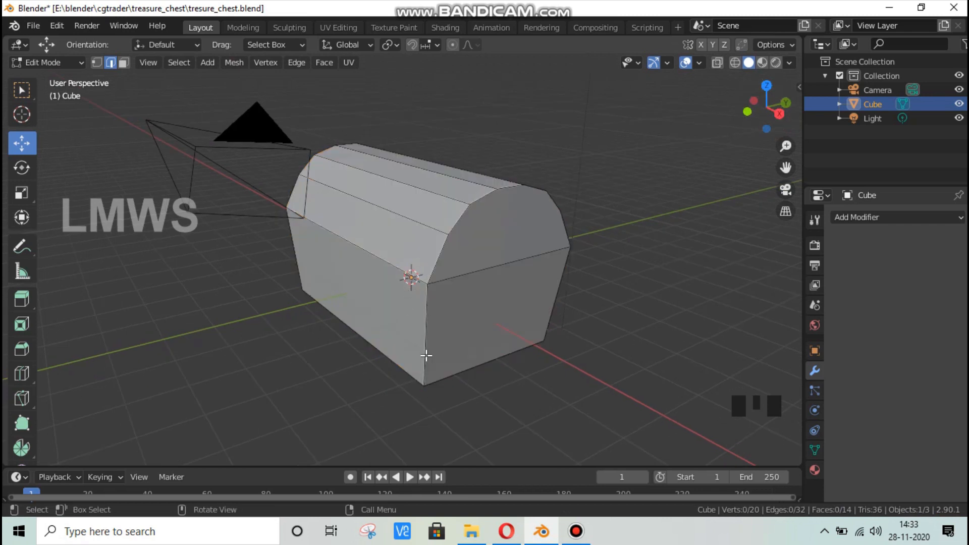
left_click_drag(748, 118, 471, 253)
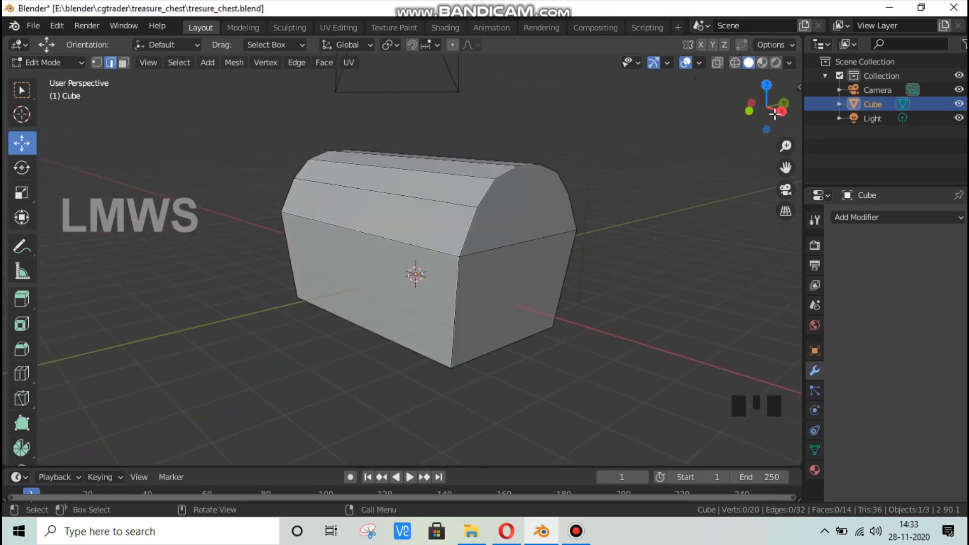
left_click_drag(774, 114, 415, 301)
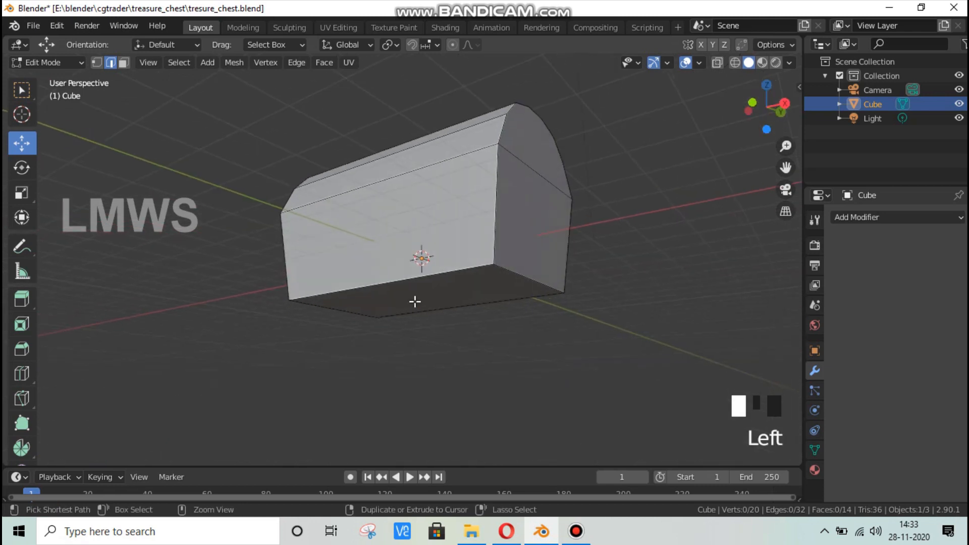
key("ctrl+s")
Try starting a base trim by extruding the chest's bottom face down slightly and scaling it outward a little
scroll(470, 239, "up", 1)
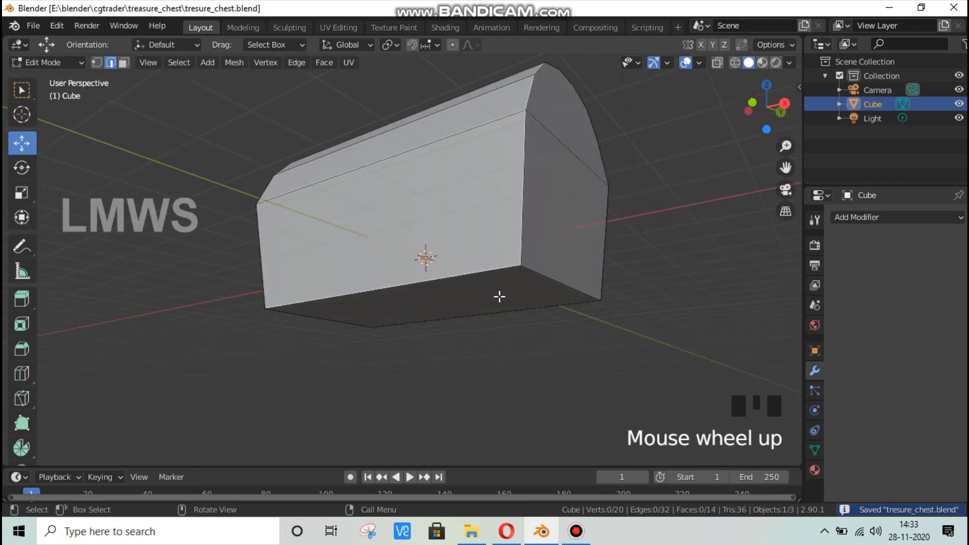
left_click(124, 62)
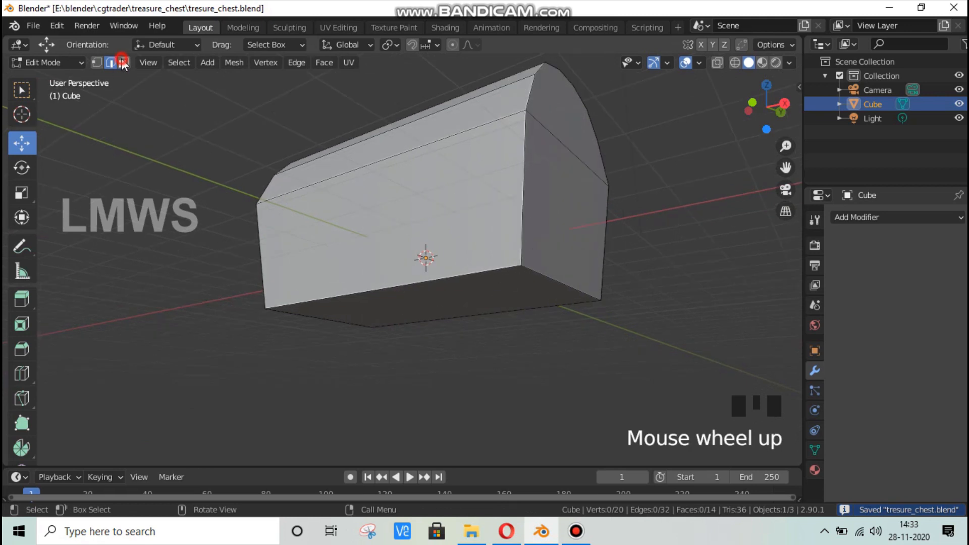
left_click(491, 291)
key("e")
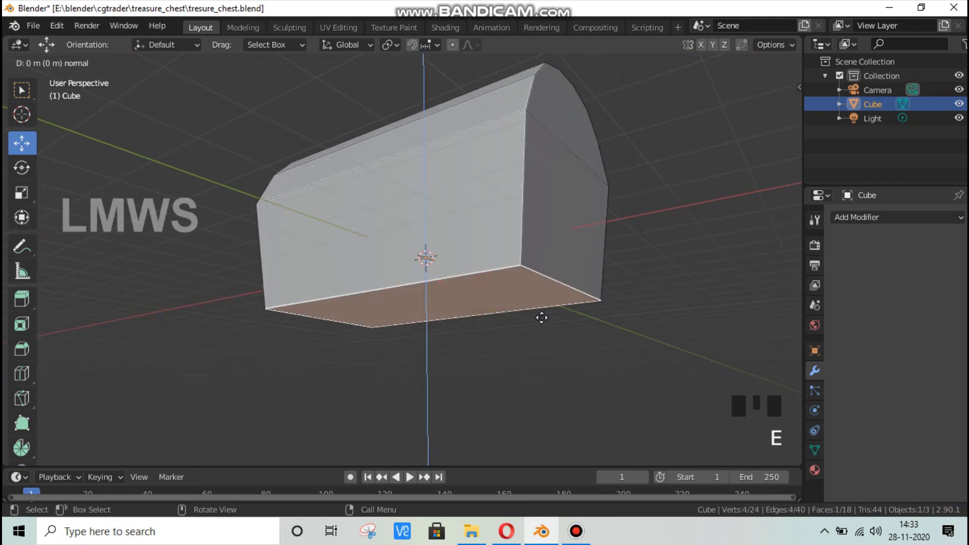
left_click(541, 319)
key("s")
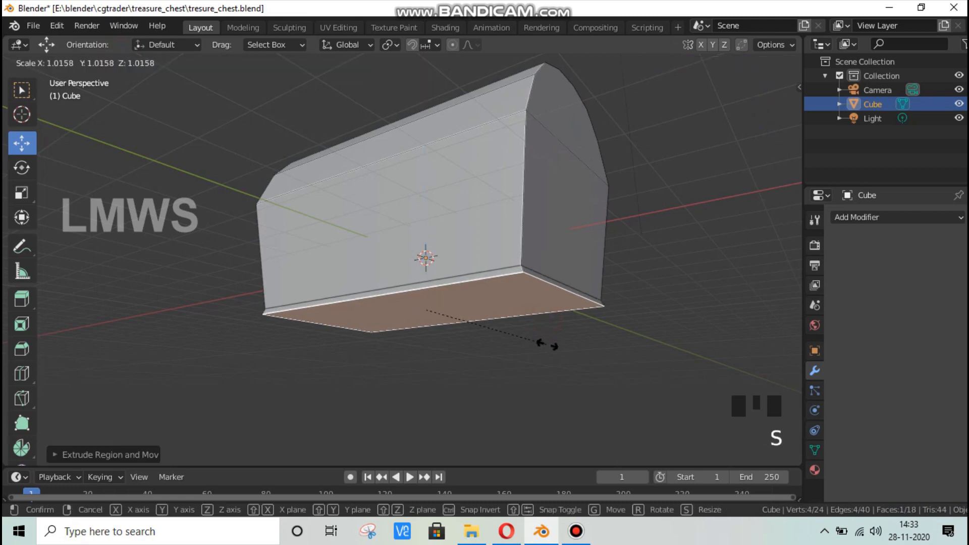
left_click(546, 345)
Try a stepped base: extrude the bottom face about 0.13 m, extrude again, widen it, and extrude about 0.23 m
key("e")
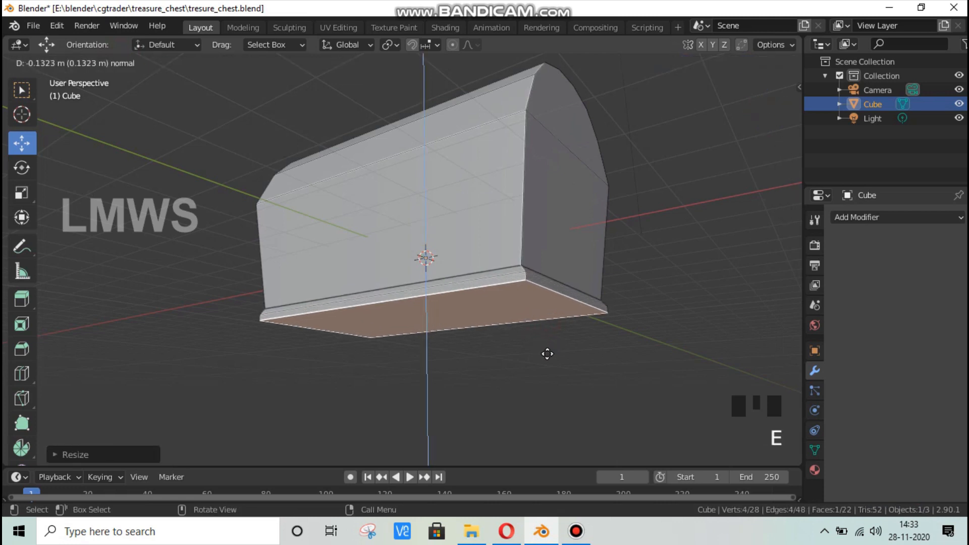
left_click(547, 352)
key("e")
left_click(551, 360)
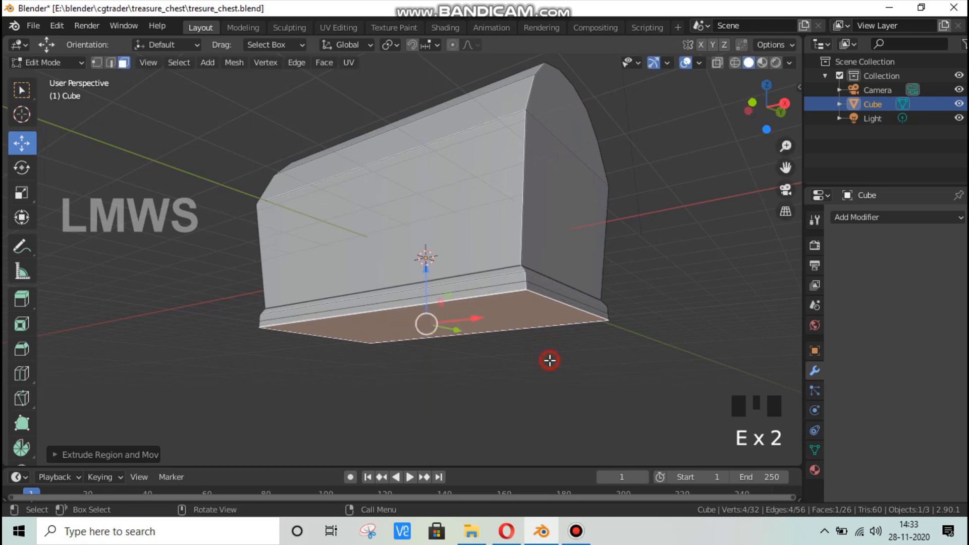
key("s")
left_click(551, 363)
key("e")
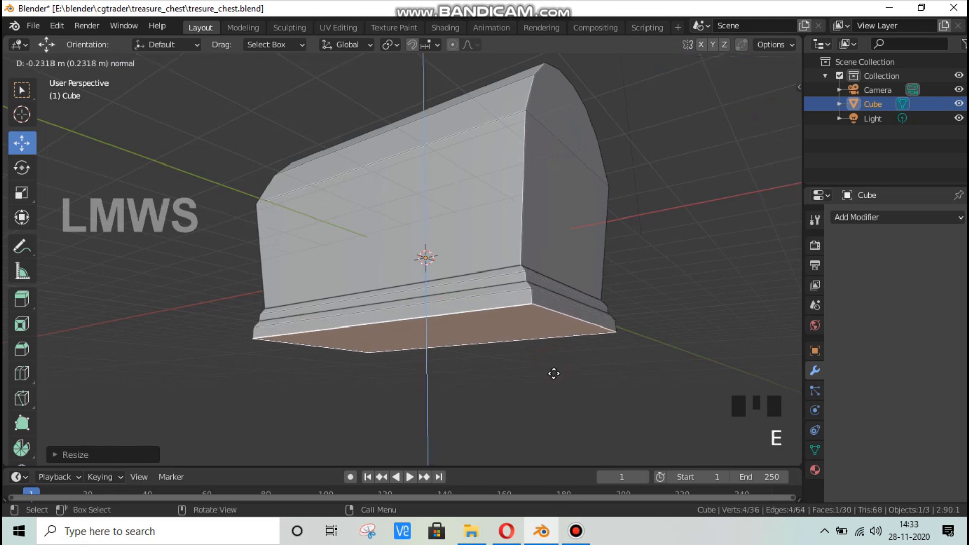
left_click(553, 374)
Undo all the base trim extrusions and scaling, and clear the selection
left_click_drag(752, 102, 696, 141)
key("ctrl+z")
key("ctrl+z")
key("ctrl+z")
key("ctrl+z")
key("ctrl+z")
key("ctrl+z")
key("ctrl+z")
key("ctrl+z")
key("ctrl+z")
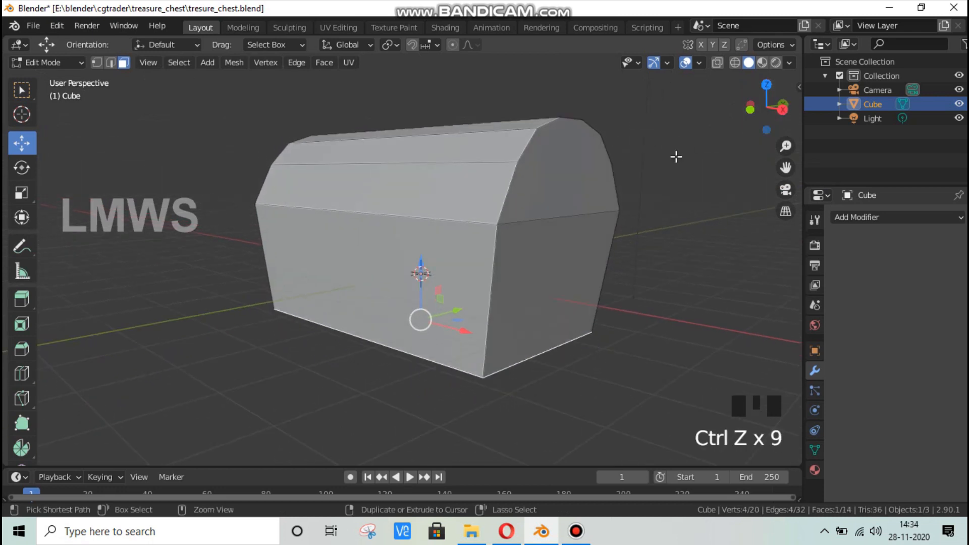
key("ctrl+z")
key("alt+a")
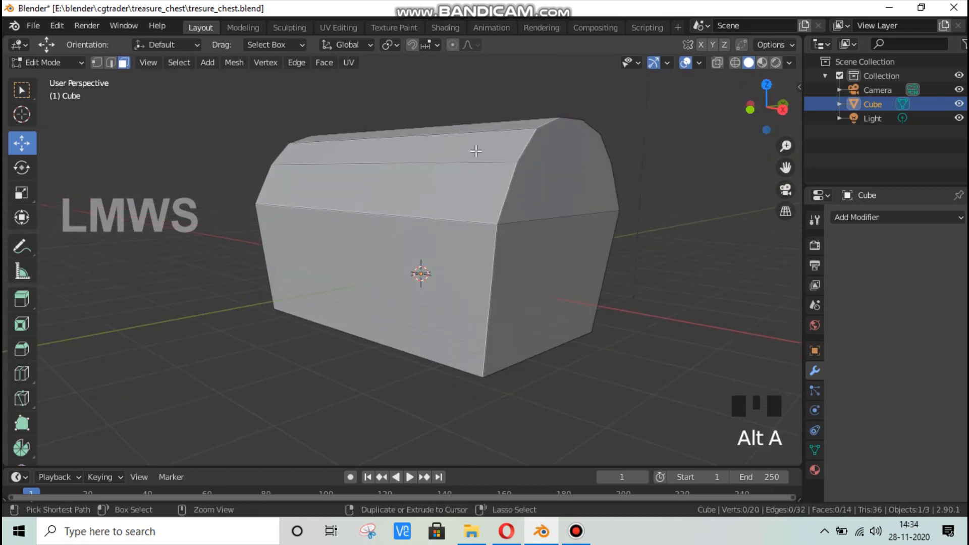
key("Escape")
Add a centered vertical loop cut around the chest, dividing its length into two equal halves
key("KP_1")
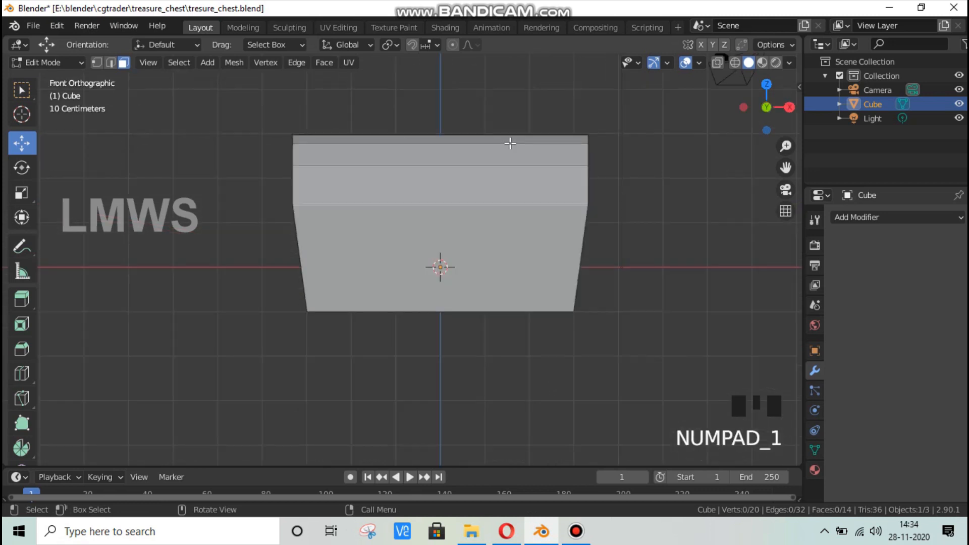
key("ctrl+r")
left_click(436, 140)
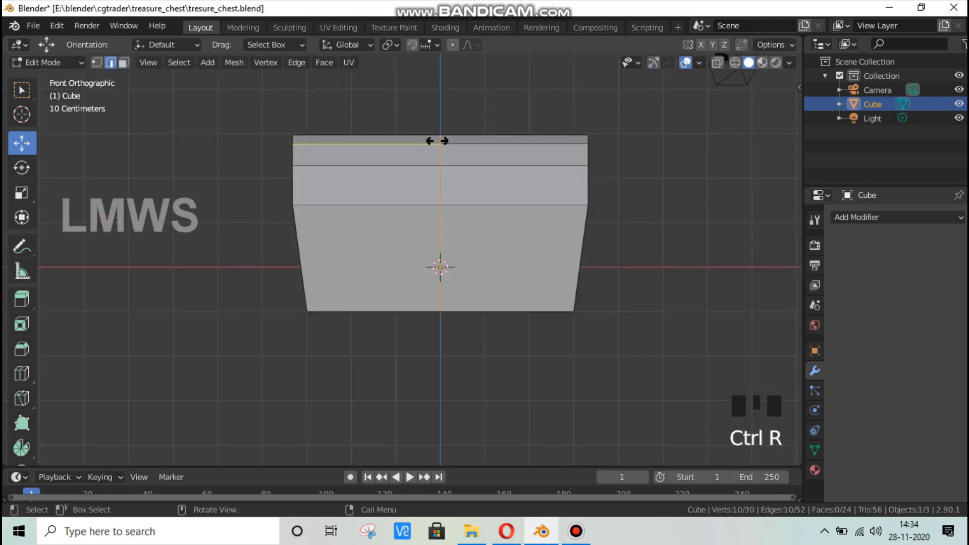
left_click(437, 141)
Select all faces of the chest's negative X half through the wireframe and delete them
left_click(734, 62)
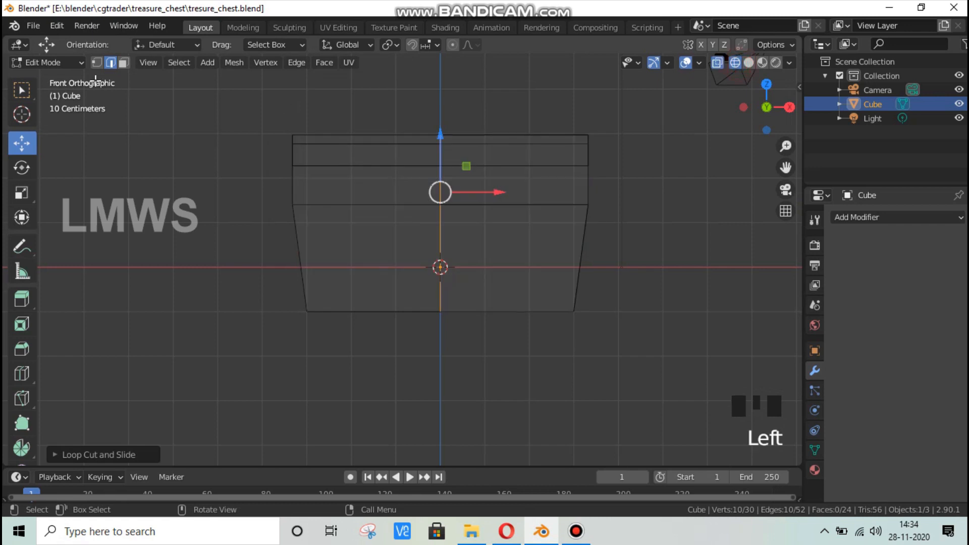
left_click(123, 63)
left_click_drag(253, 104, 398, 357)
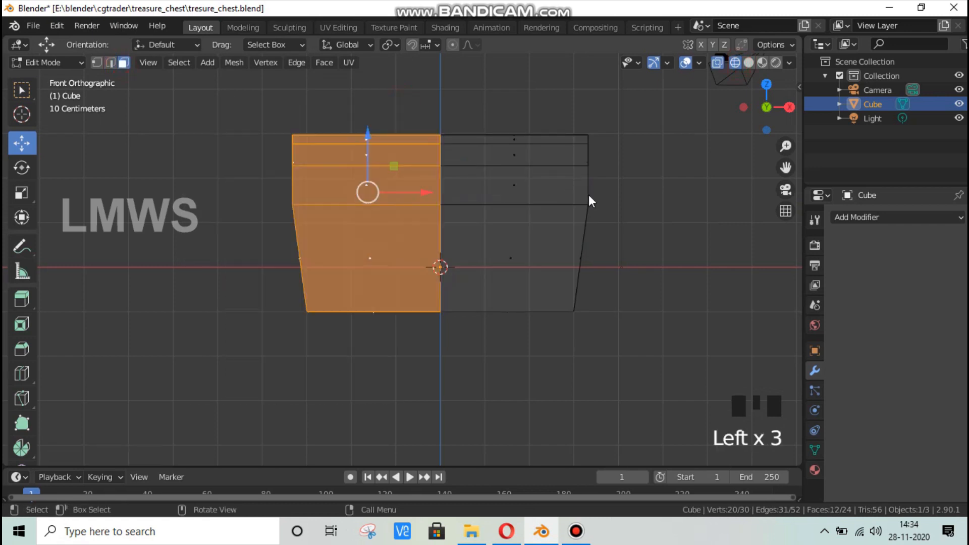
key("x")
left_click(589, 195)
Add a Mirror modifier on the X axis with Clipping and on-cage editing turned on
left_click(884, 217)
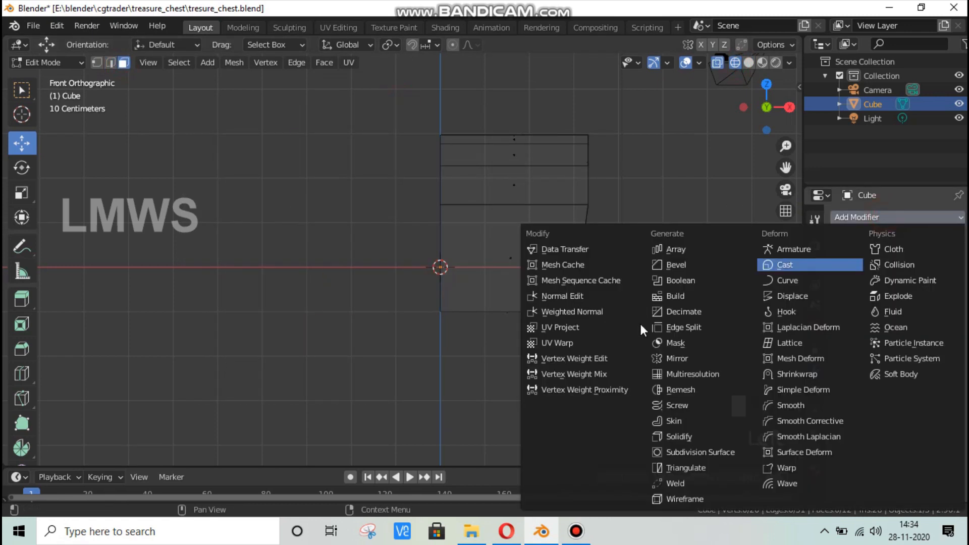
left_click(684, 359)
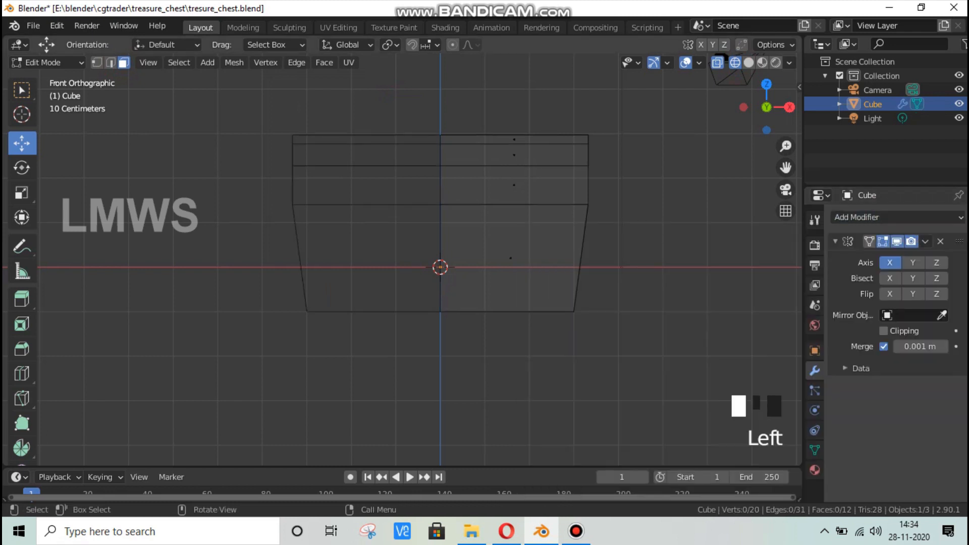
left_click(869, 243)
Try to move the seven curved edges at the lid's end along X
left_click_drag(766, 107, 769, 106)
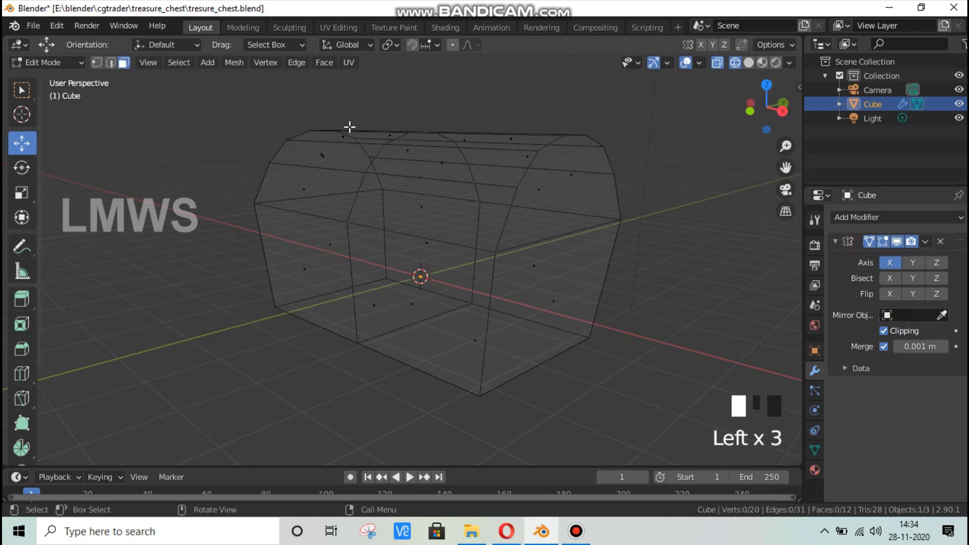
left_click(110, 63)
left_click(502, 216)
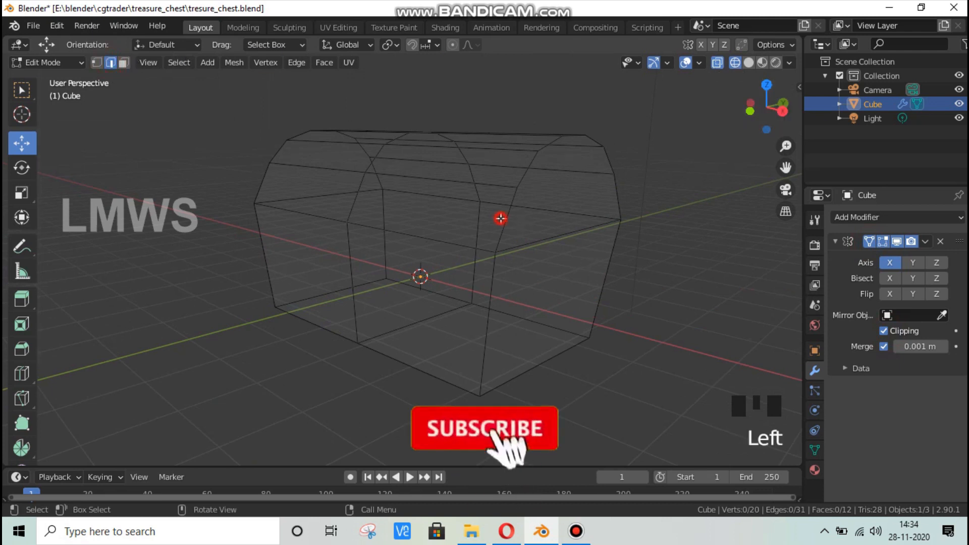
left_click(528, 177, "shift")
left_click(749, 62)
left_click(578, 138, "shift")
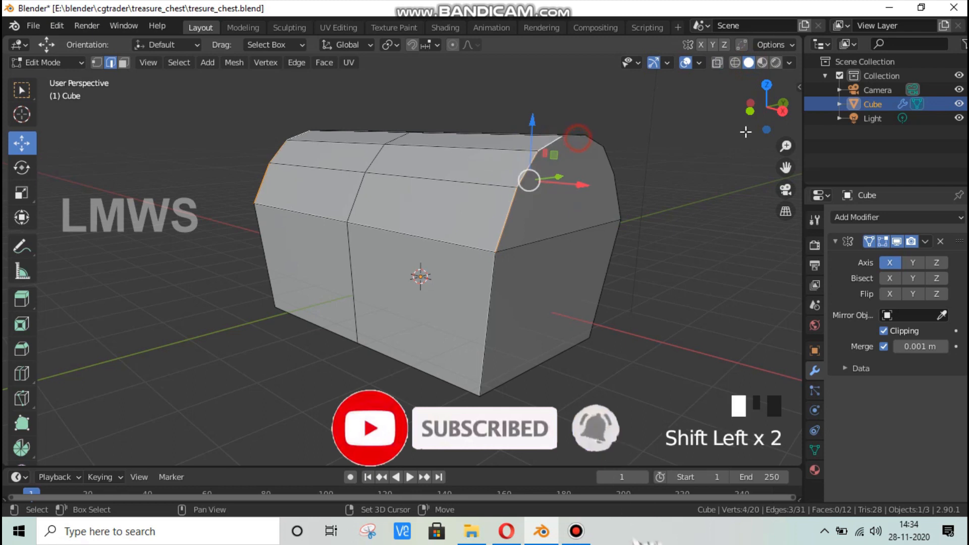
left_click_drag(751, 121, 591, 179)
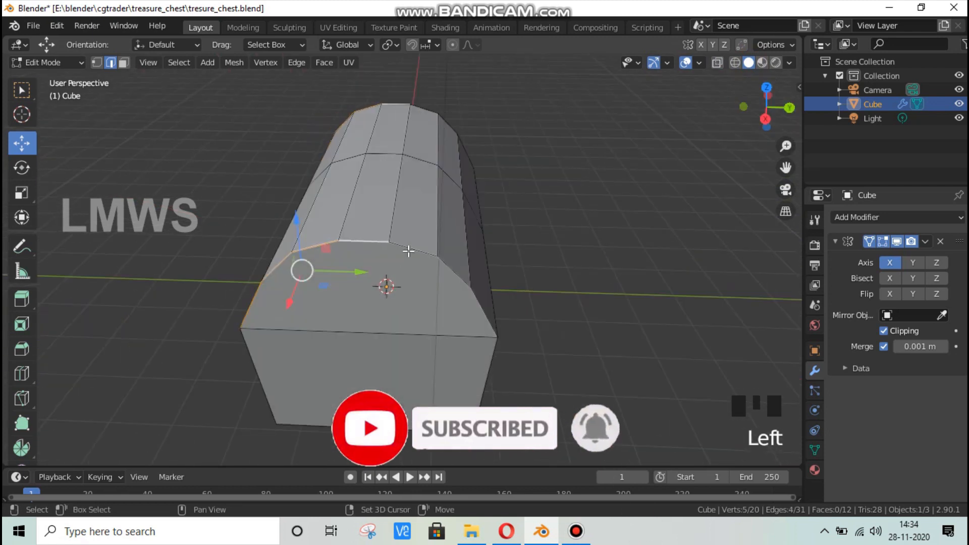
left_click(410, 251, "shift")
left_click(453, 272, "shift")
left_click(482, 312, "shift")
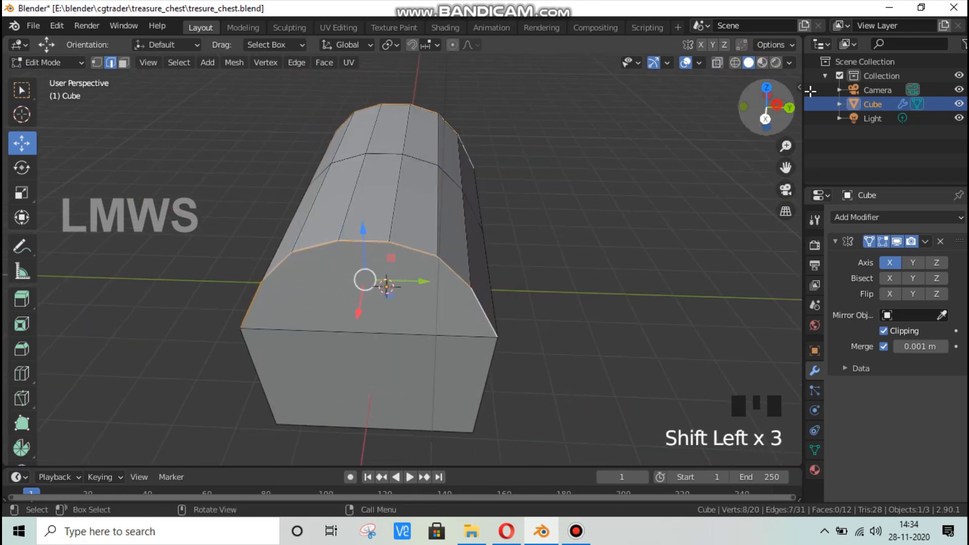
left_click_drag(774, 105, 649, 210)
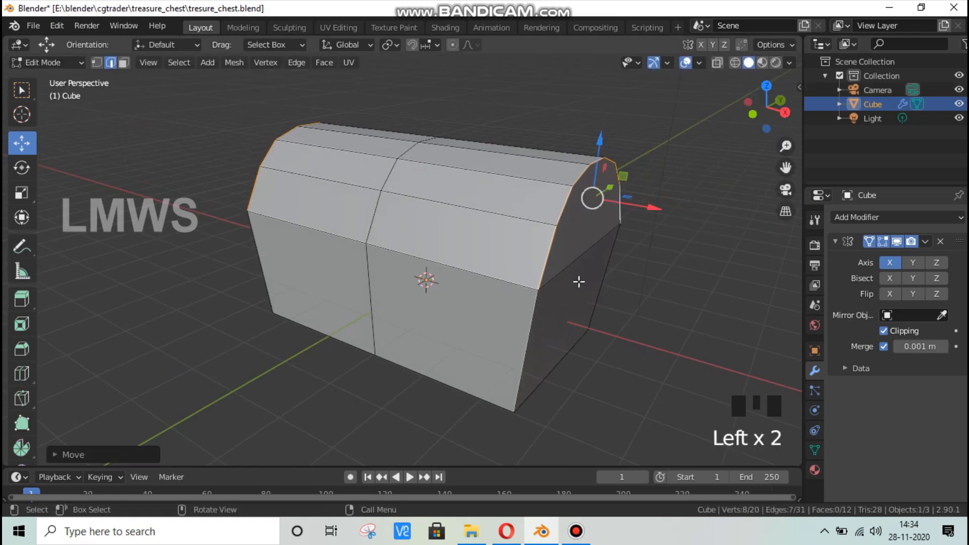
key("ctrl+z")
key("alt+a")
Add a loop cut around the mirrored half, slid about 0.69 toward the chest's end, and clear the selection
key("ctrl+r")
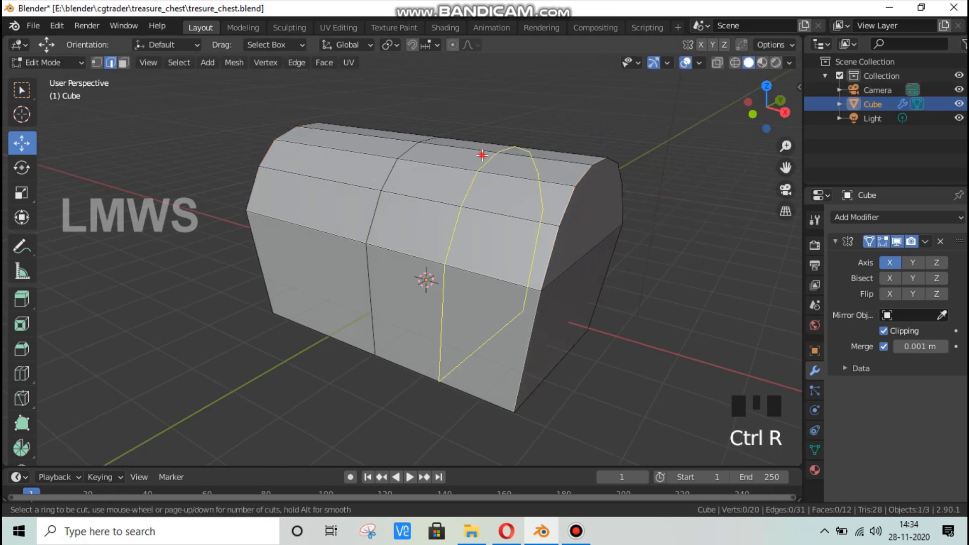
left_click(482, 157)
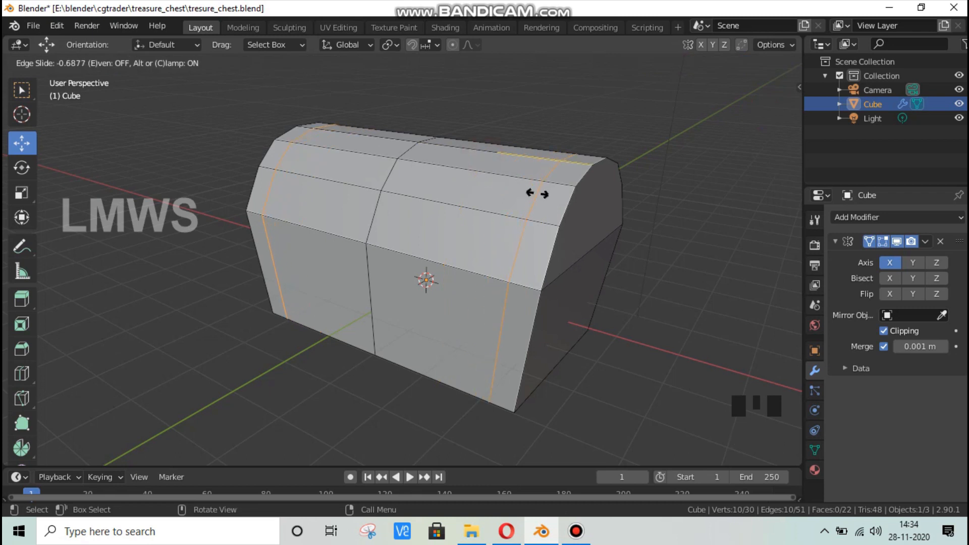
left_click(537, 194)
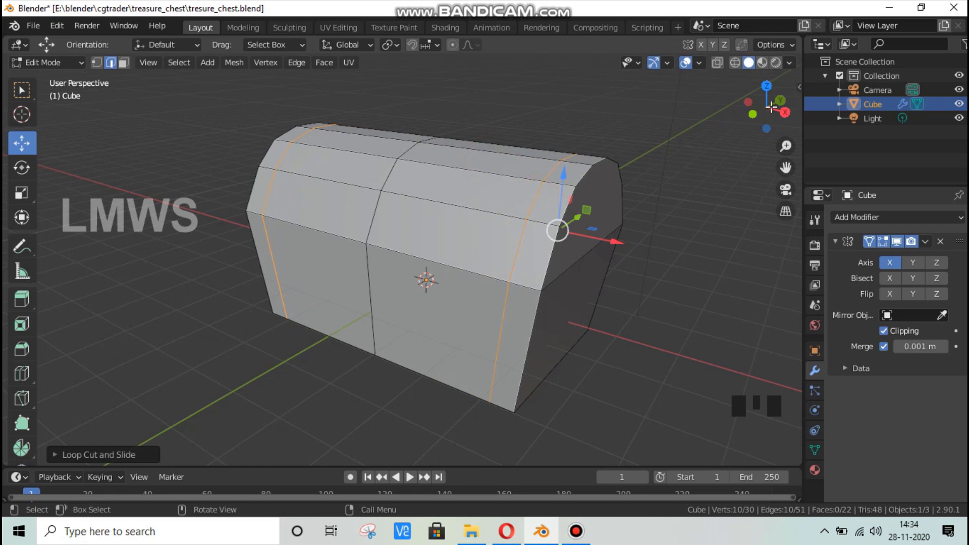
left_click_drag(770, 106, 754, 109)
key("alt+a")
left_click(124, 63)
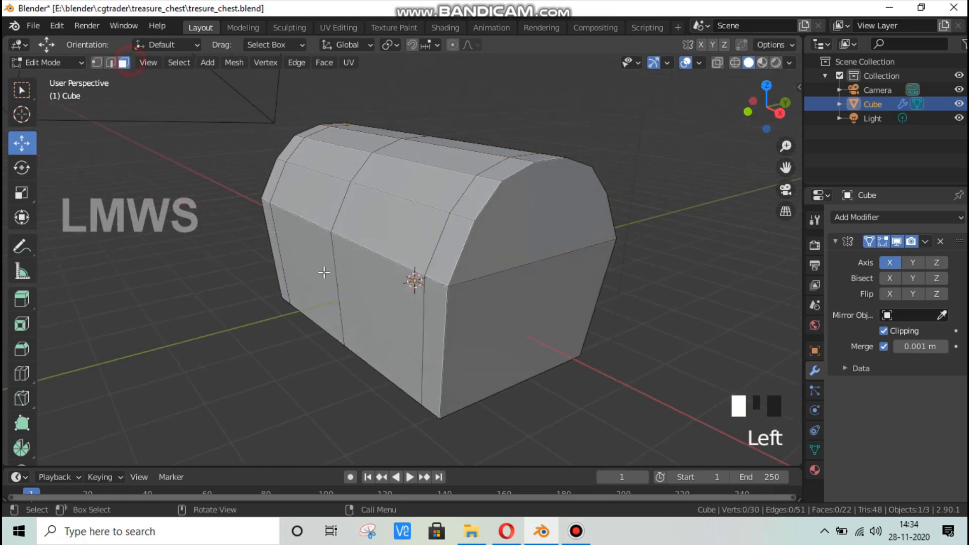
left_click(437, 308, "alt")
key("alt+a")
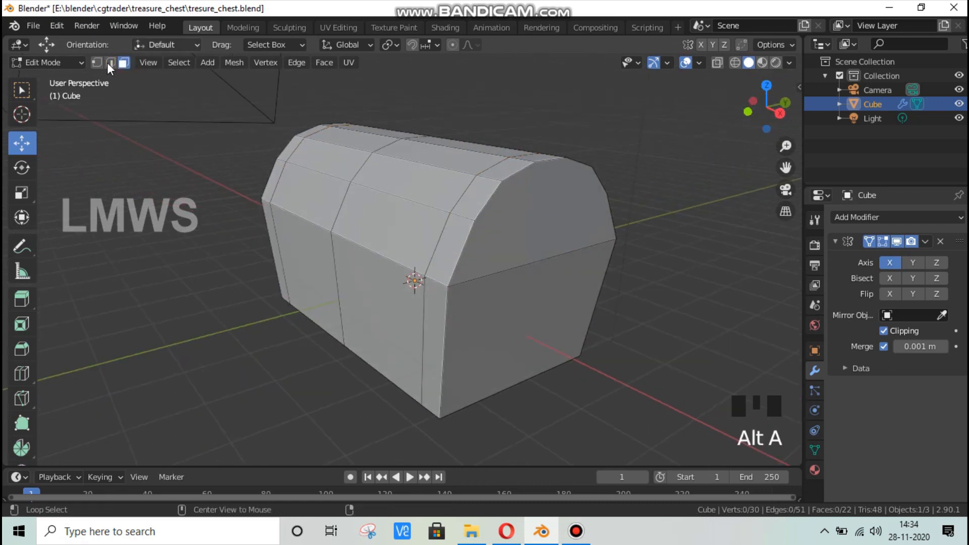
Move the edge loop near the chest's end slightly inward along X to widen the end strip
left_click(110, 63)
left_click(436, 239, "alt")
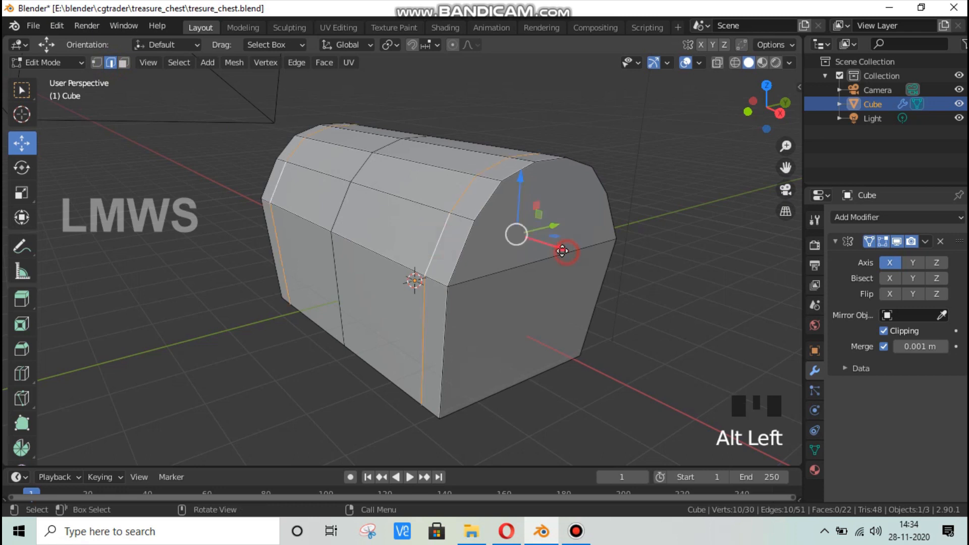
left_click_drag(562, 250, 558, 250)
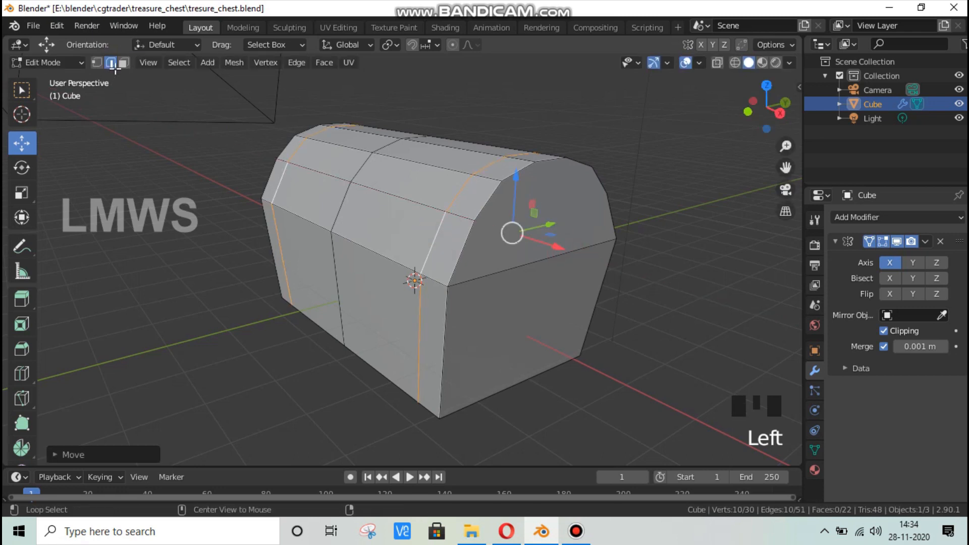
key("alt+a")
Switch to face selection and select the end strip's faces on one side wall and all over the lid
left_click(123, 63)
left_click(436, 291)
left_click(443, 250, "shift")
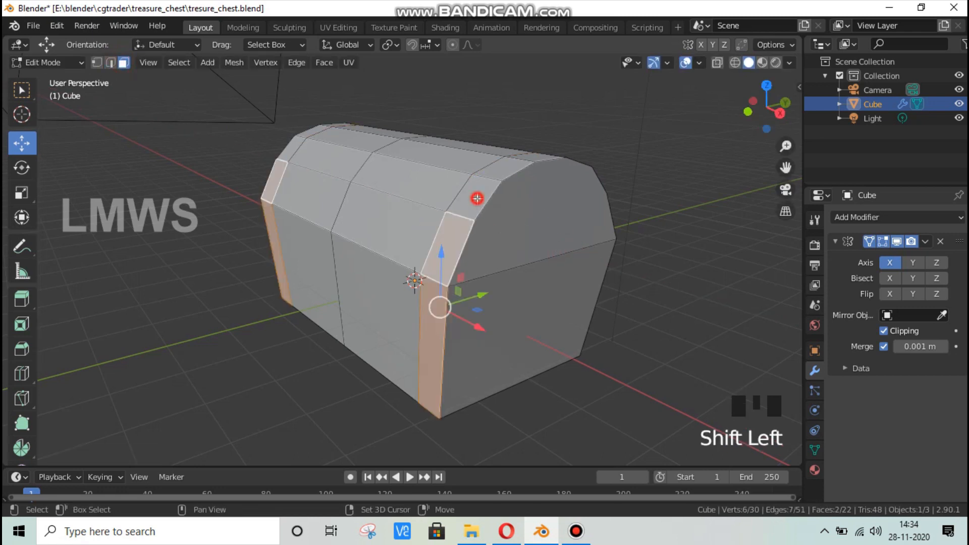
left_click(497, 177, "shift")
left_click(537, 158, "shift")
left_click_drag(780, 113, 623, 114)
left_click(235, 169, "shift")
left_click(244, 212, "shift")
left_click(260, 252, "shift")
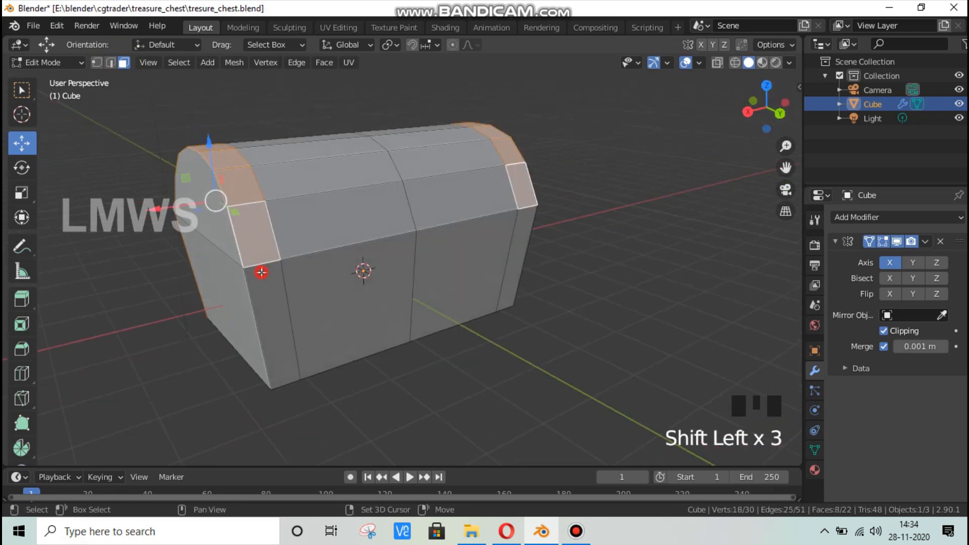
Add the strip faces on the opposite side wall and the chest's underside to the selection
left_click(298, 290, "shift")
left_click_drag(763, 108, 594, 283)
left_click(555, 291, "shift")
scroll(596, 313, "up", 2)
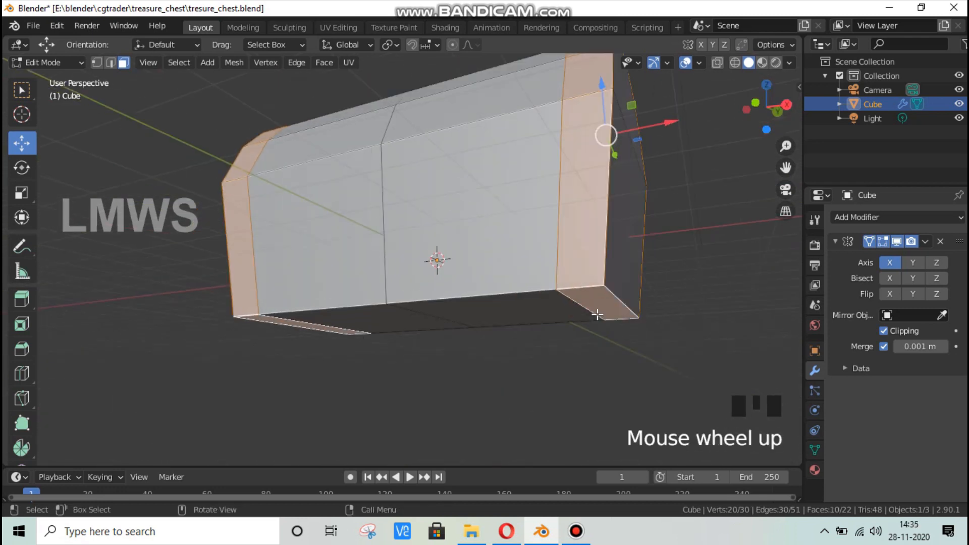
scroll(623, 324, "down", 2)
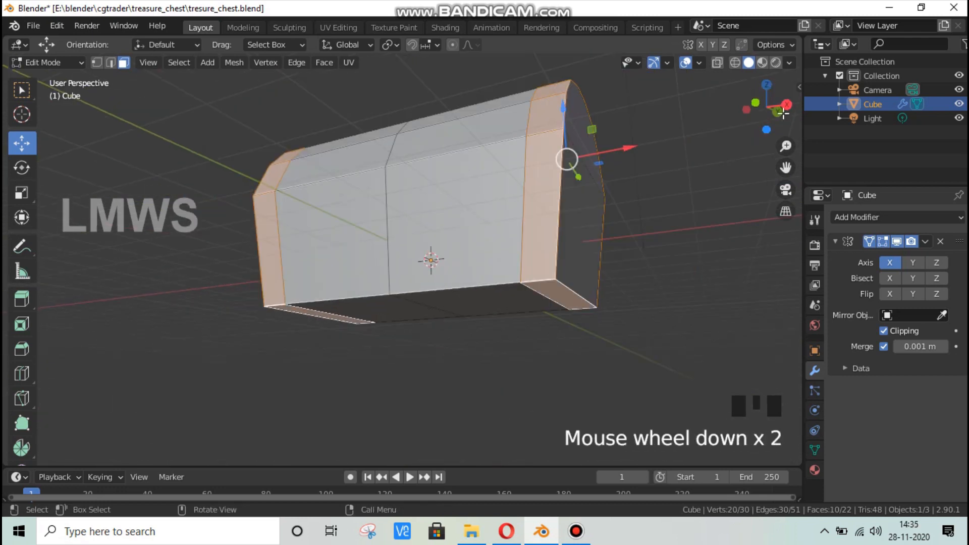
left_click_drag(764, 109, 651, 303)
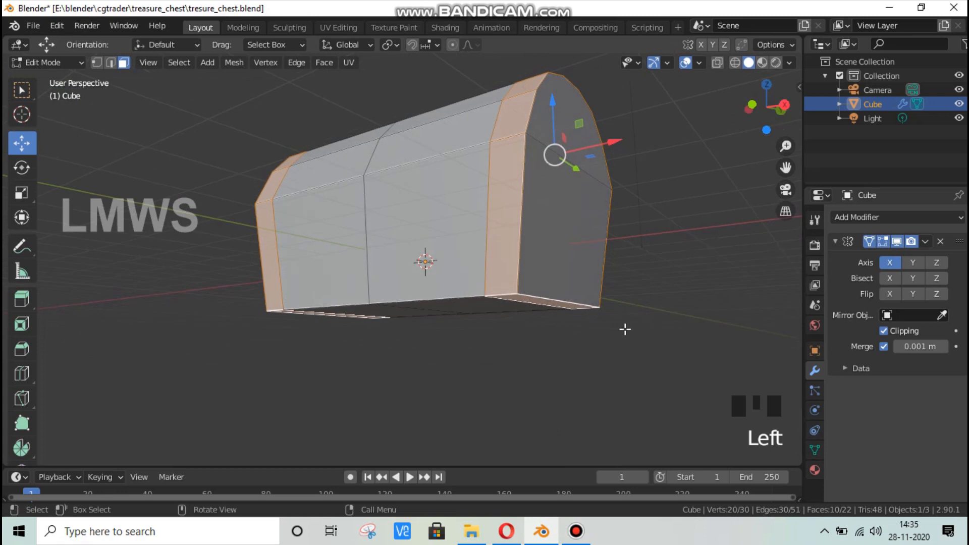
scroll(620, 329, "up", 1)
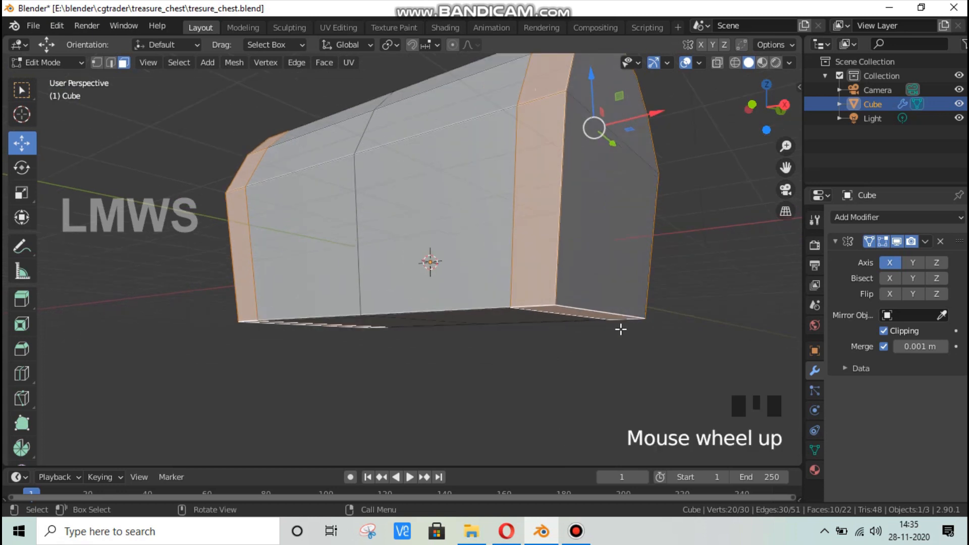
Extrude the selected strip faces in place and scale them outward by about 1.1 in Y and Z only
right_click(641, 369)
key("s")
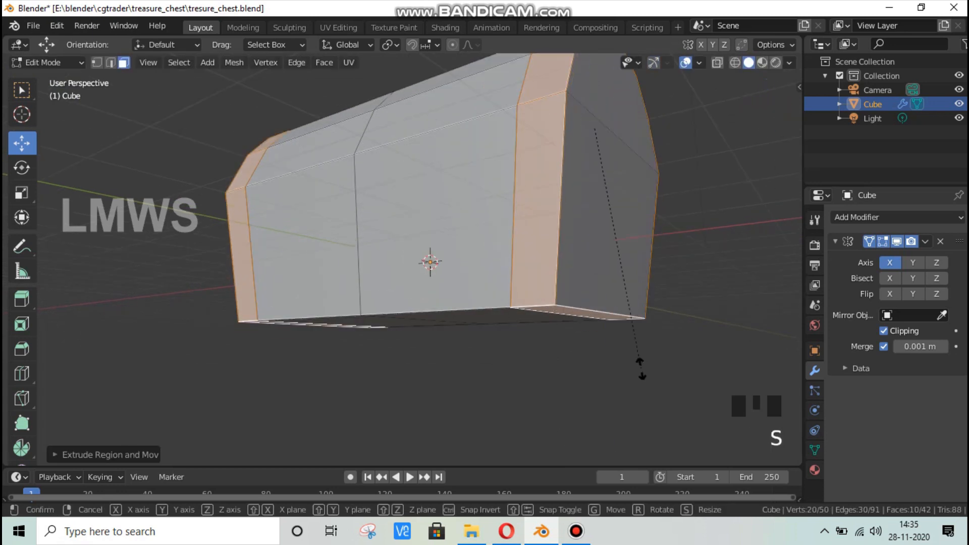
key("x")
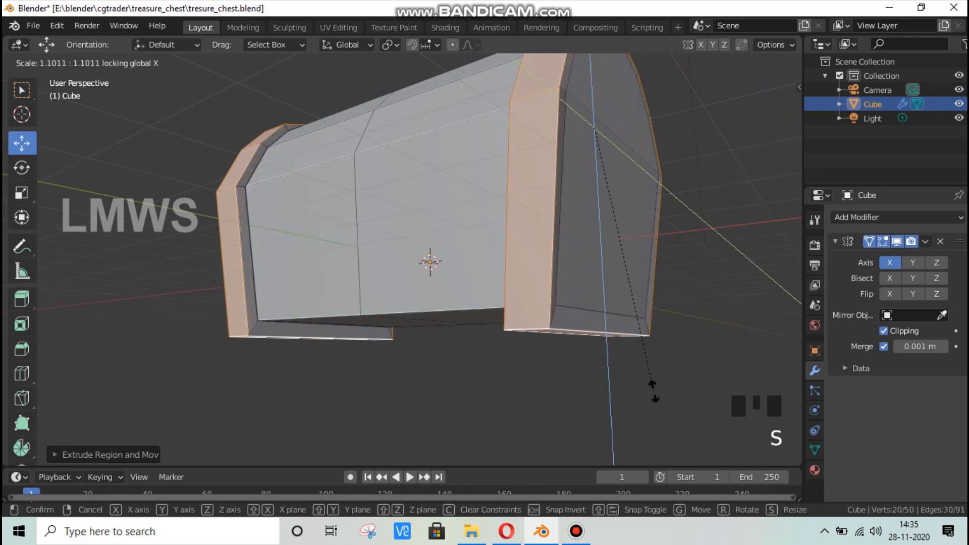
left_click(651, 386)
scroll(795, 87, "down", 1)
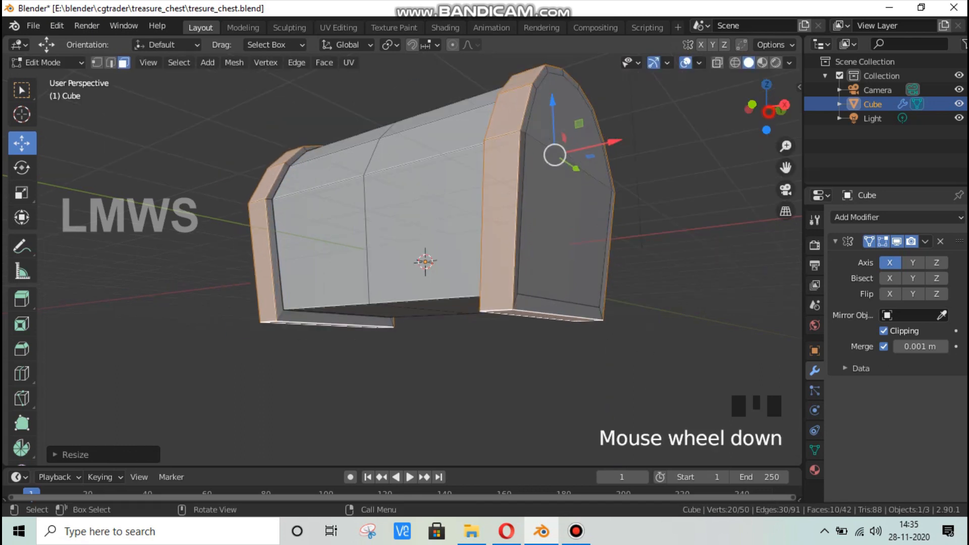
Undo the strip's last scaling and enlarge the extruded faces a little more in Y and Z only
left_click_drag(766, 109, 642, 286)
key("s")
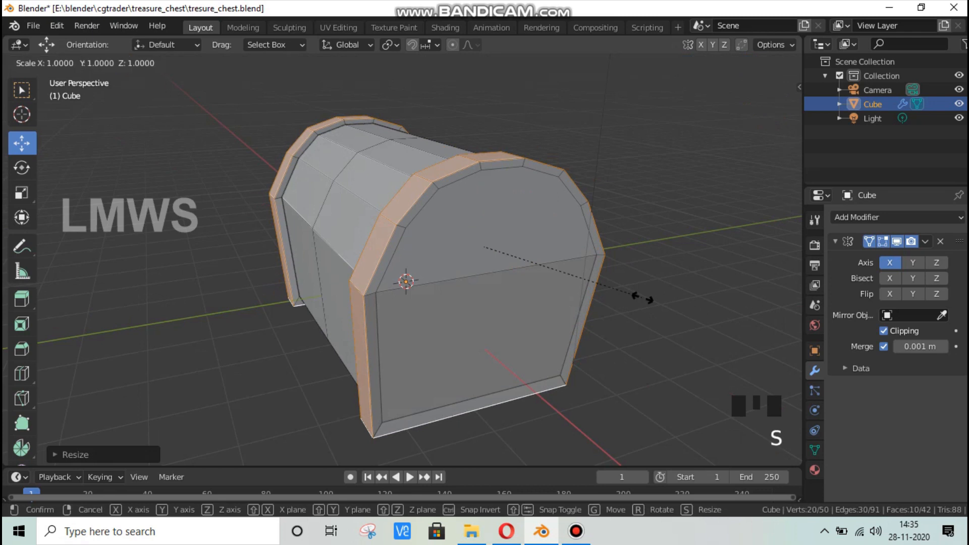
right_click(643, 298)
key("ctrl+z")
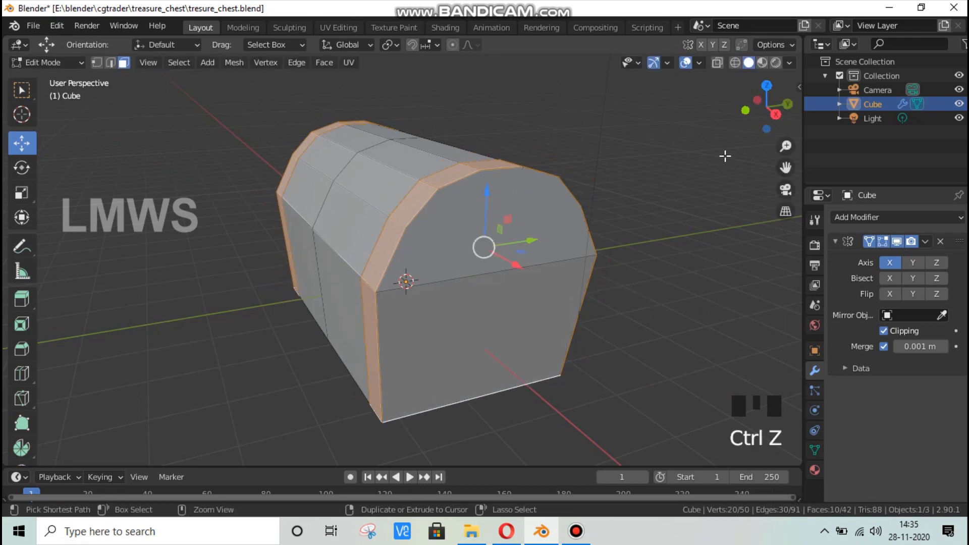
key("s")
key("x")
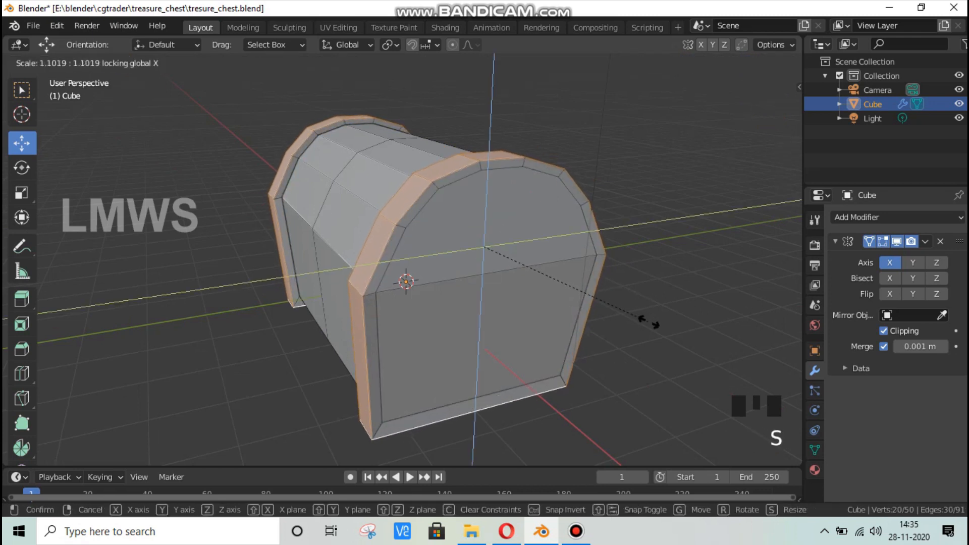
left_click(651, 324)
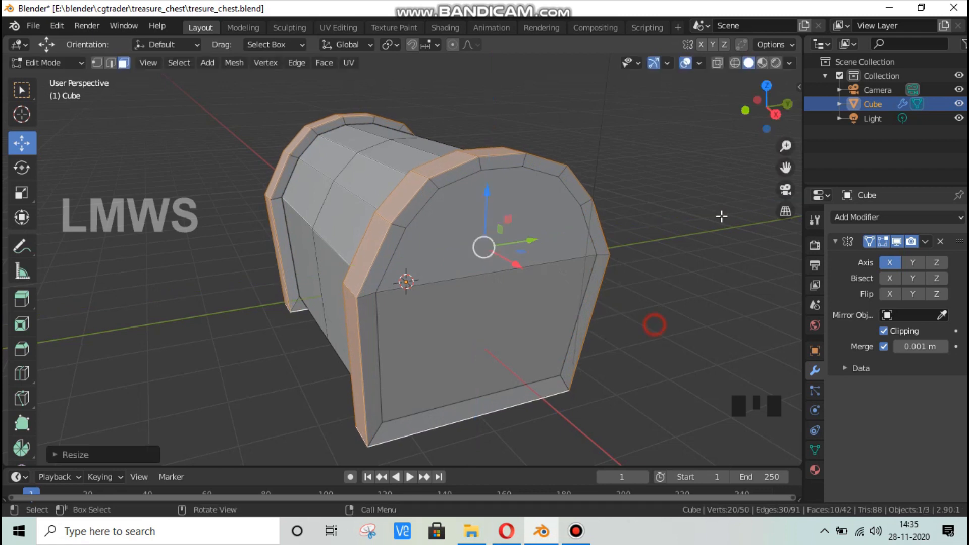
Clear the strip selection and save the chest file
mouse_move(774, 114)
left_mouse_down()
mouse_move(751, 117)
mouse_move(757, 109)
left_mouse_up()
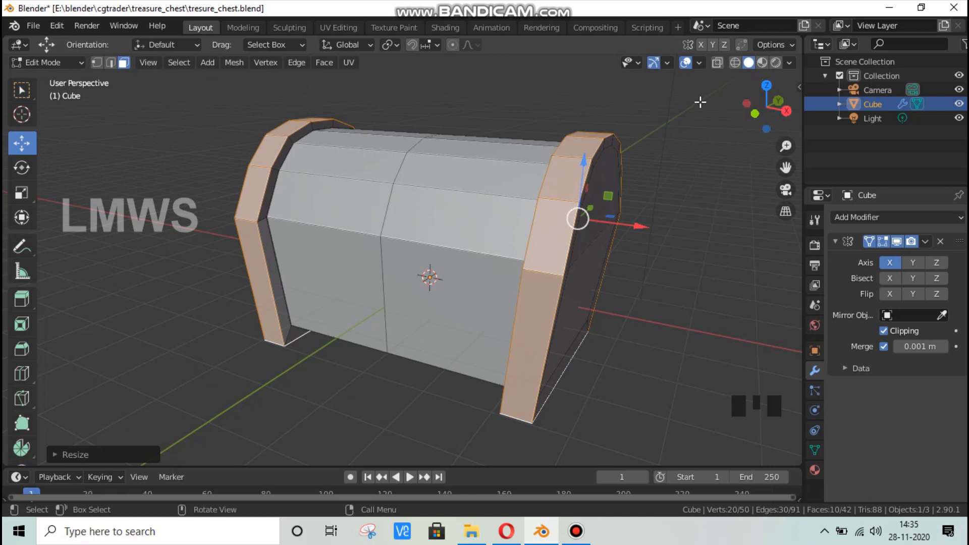
left_click_drag(755, 113, 780, 111)
key("alt+a")
key("ctrl+s")
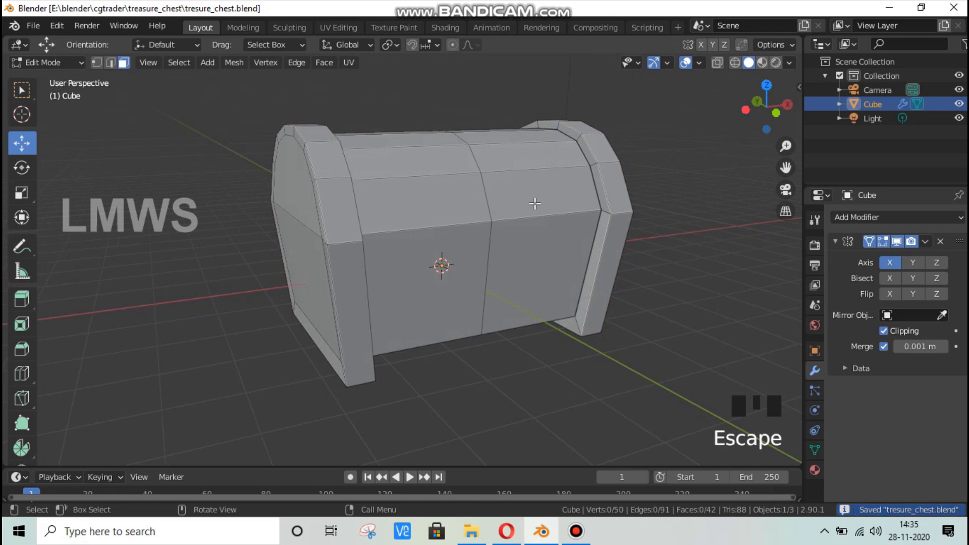
Extrude the upper and lower panel faces on the chest's end slightly inward to recess them within the border
mouse_move(757, 104)
left_mouse_down()
mouse_move(779, 107)
mouse_move(754, 118)
mouse_move(774, 106)
left_mouse_up()
scroll(780, 107, "up", 2)
left_click(530, 170)
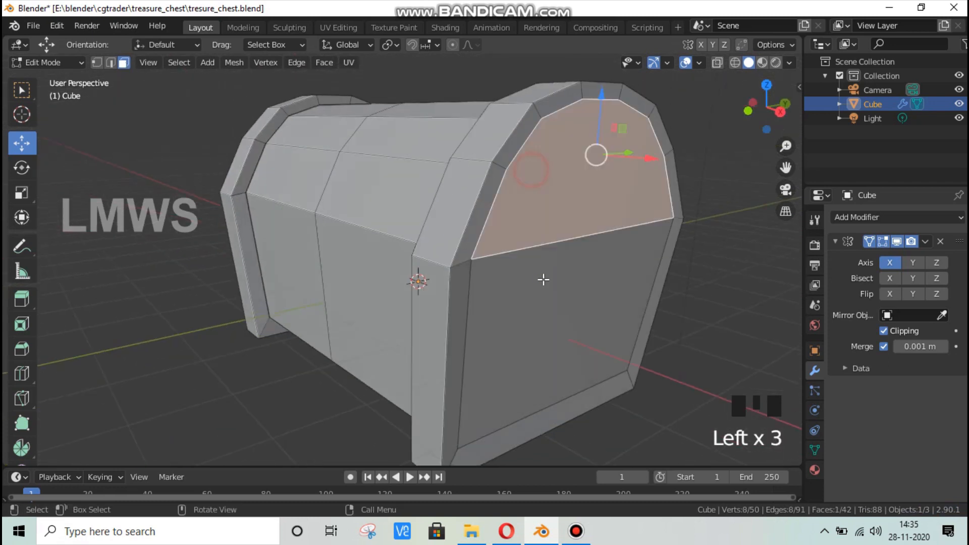
left_click(587, 303, "shift")
key("e")
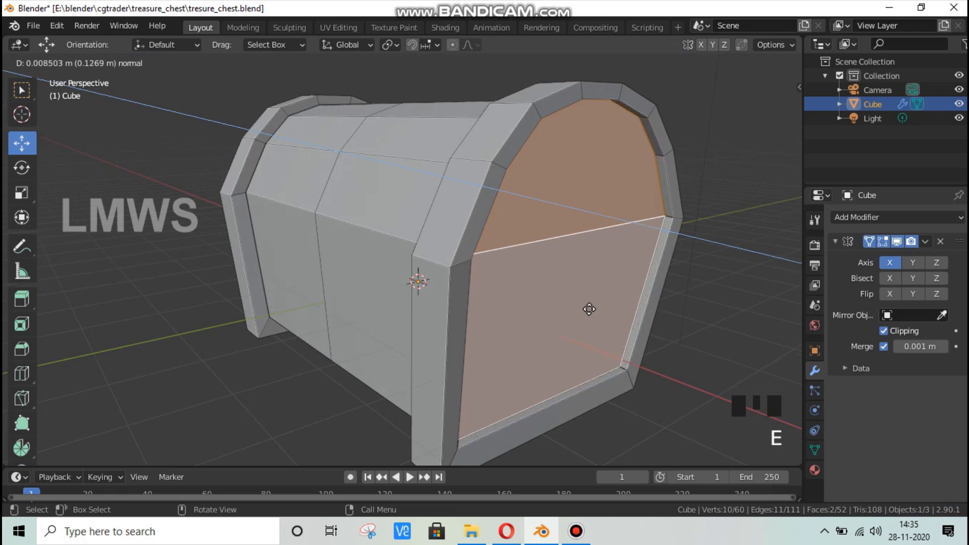
left_click(589, 308)
scroll(586, 307, "down", 2)
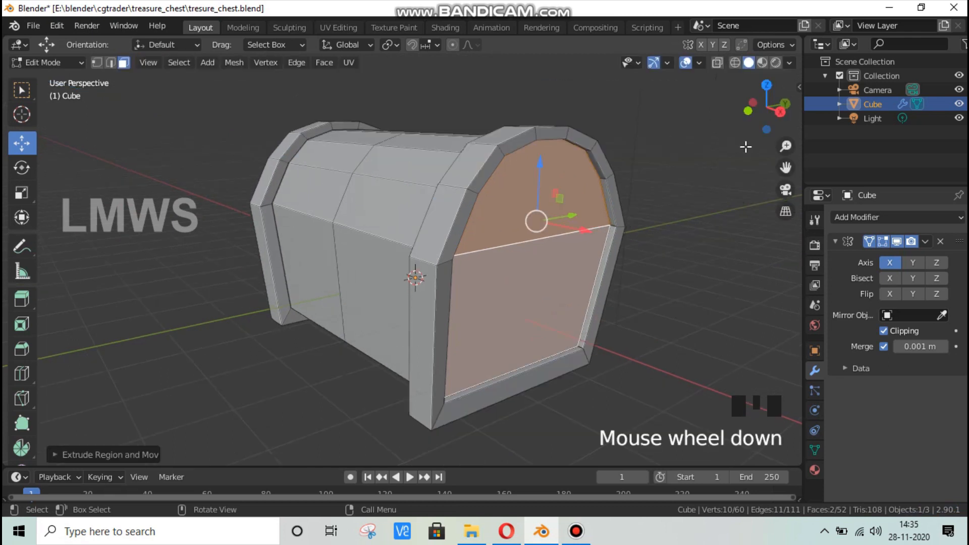
Save the file with the recessed end panels and clear the selection
left_click_drag(765, 103, 861, 115)
key("ctrl+s")
key("alt+a")
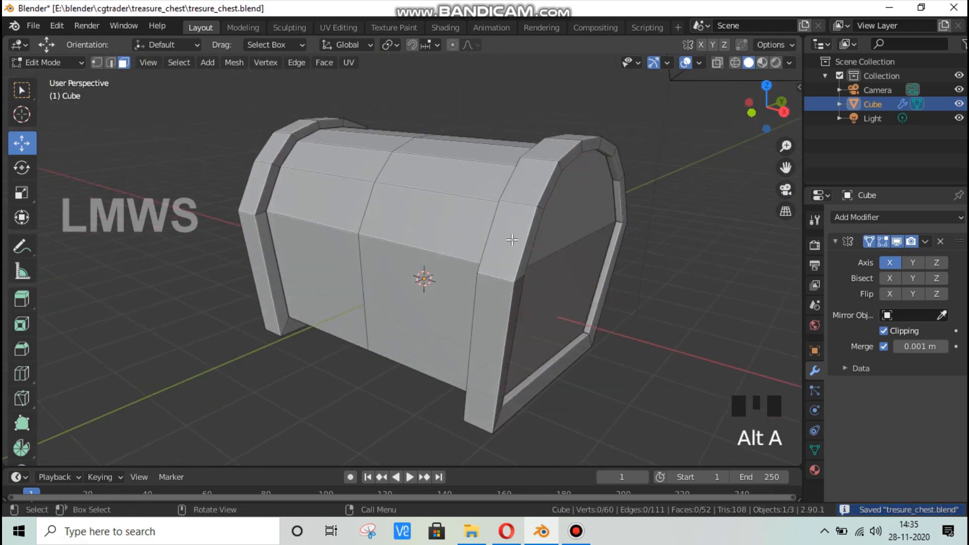
Select the edge loop where the lid meets the base and rip it in place to separate the two parts
left_click(110, 62)
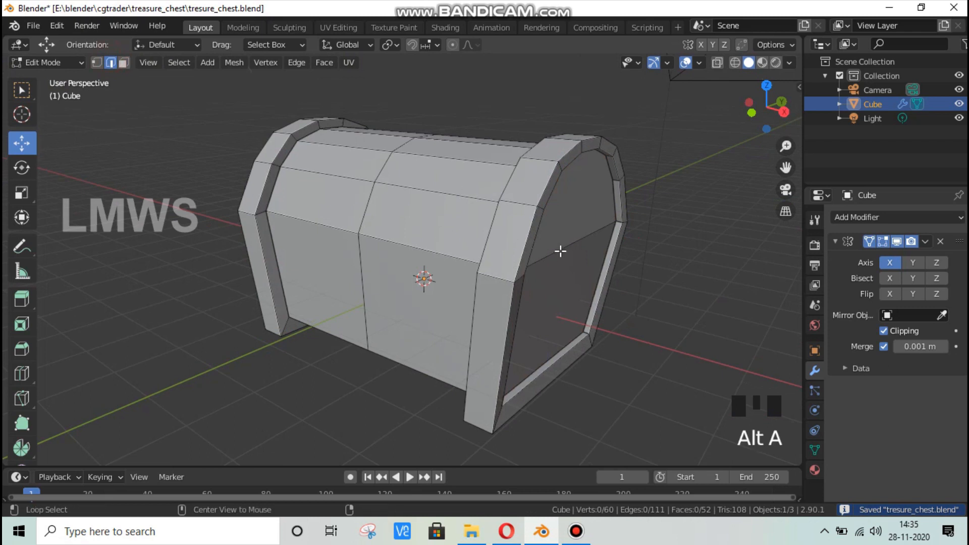
left_click(560, 251, "alt")
key("alt+a")
left_click(556, 254, "alt")
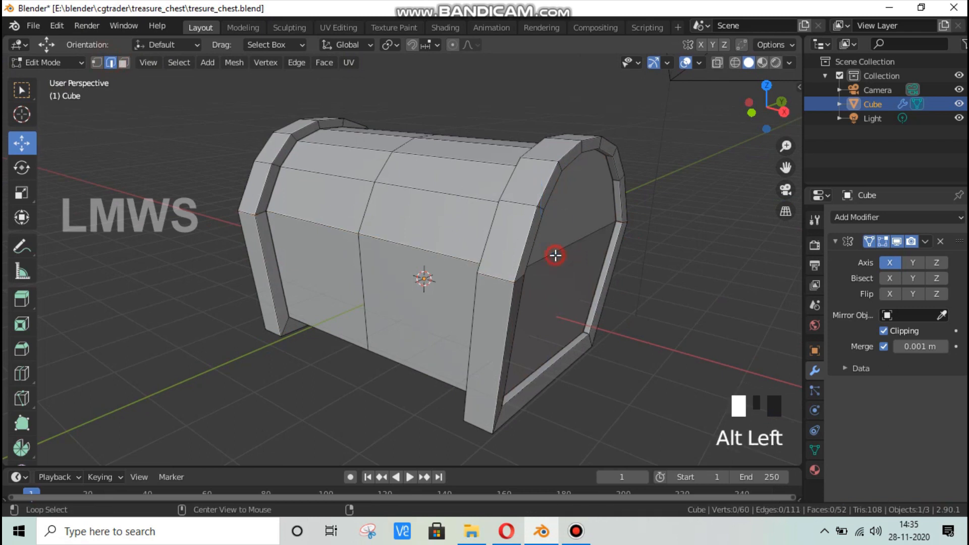
left_click_drag(785, 111, 641, 117)
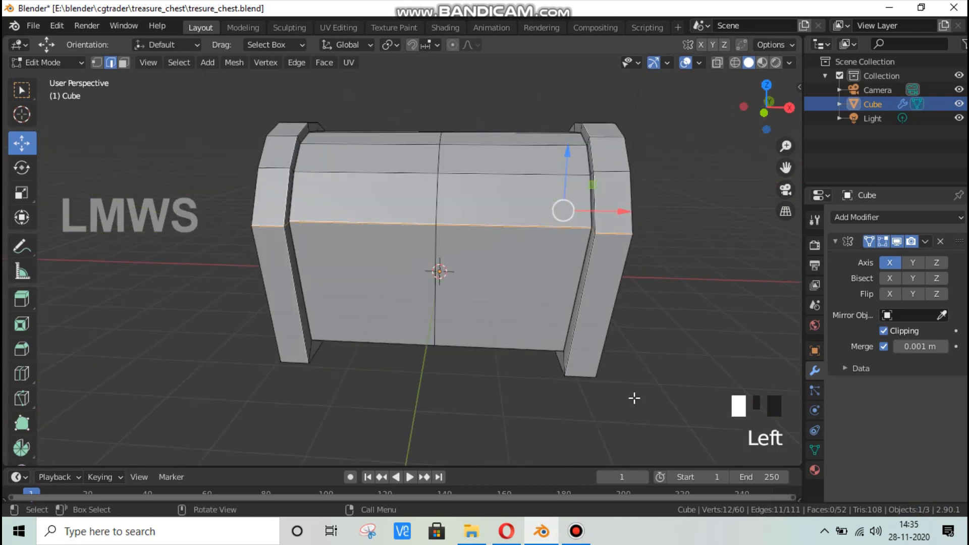
key("g")
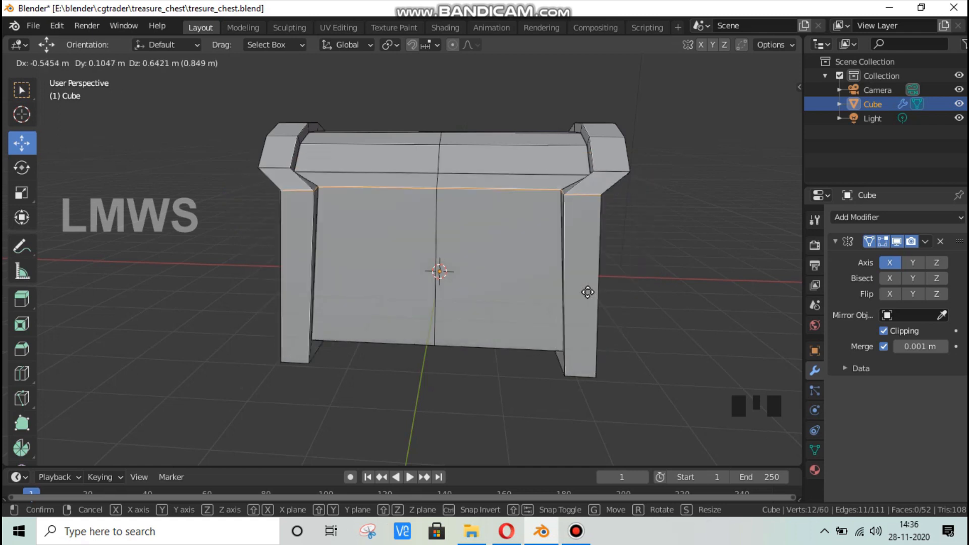
left_click(610, 312)
key("v")
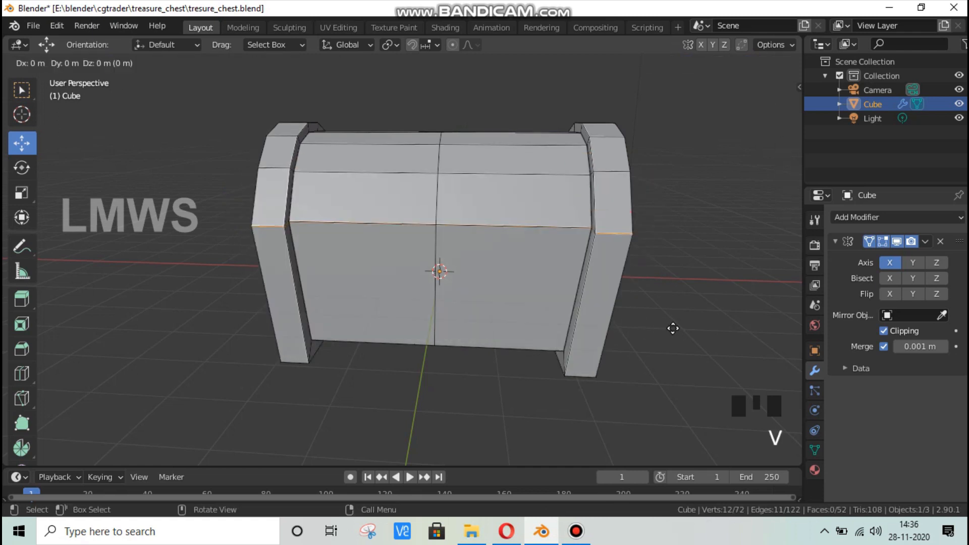
right_click(667, 360)
left_click_drag(763, 108, 557, 160)
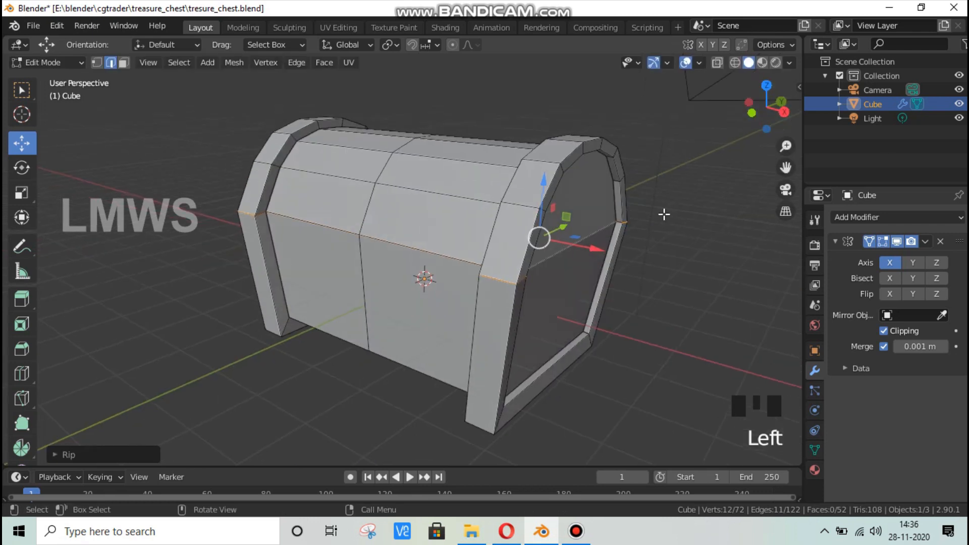
Select all linked geometry of the lid and hide it to expose the inside of the base
key("alt+a")
key("l")
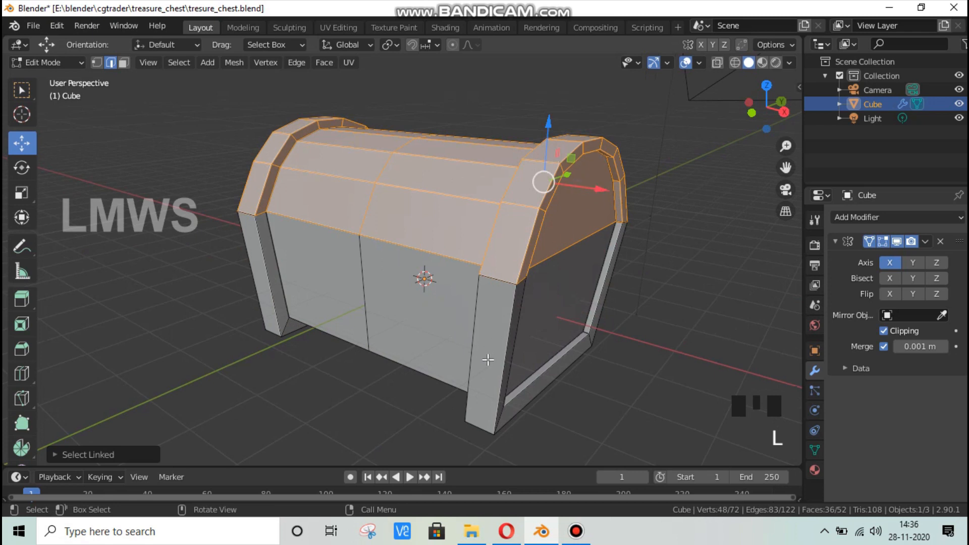
key("alt+a")
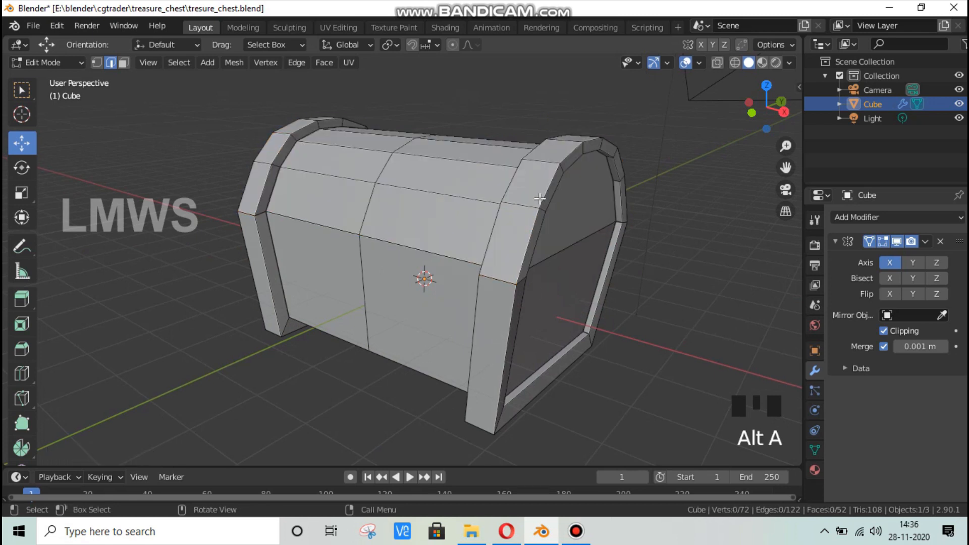
key("l")
key("h")
scroll(651, 247, "up", 2)
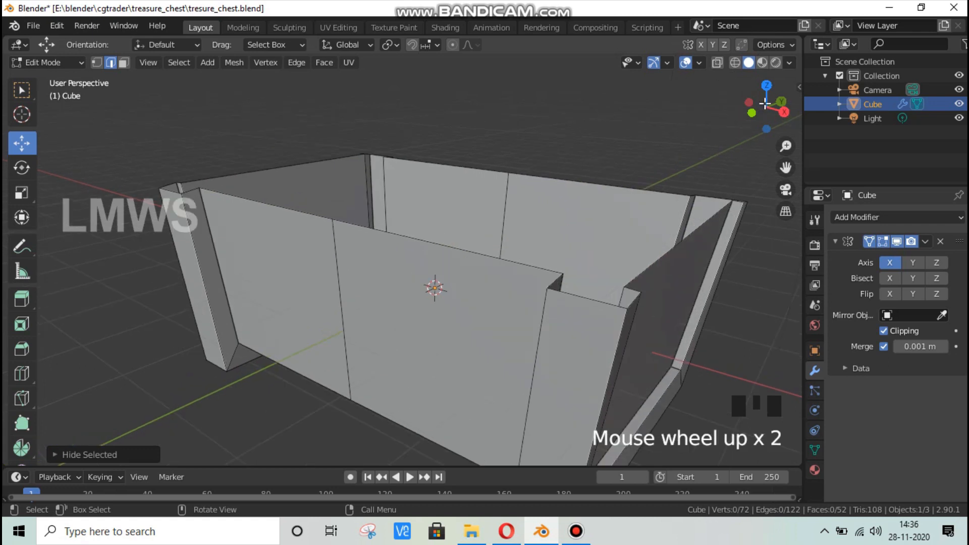
left_click_drag(766, 106, 836, 147)
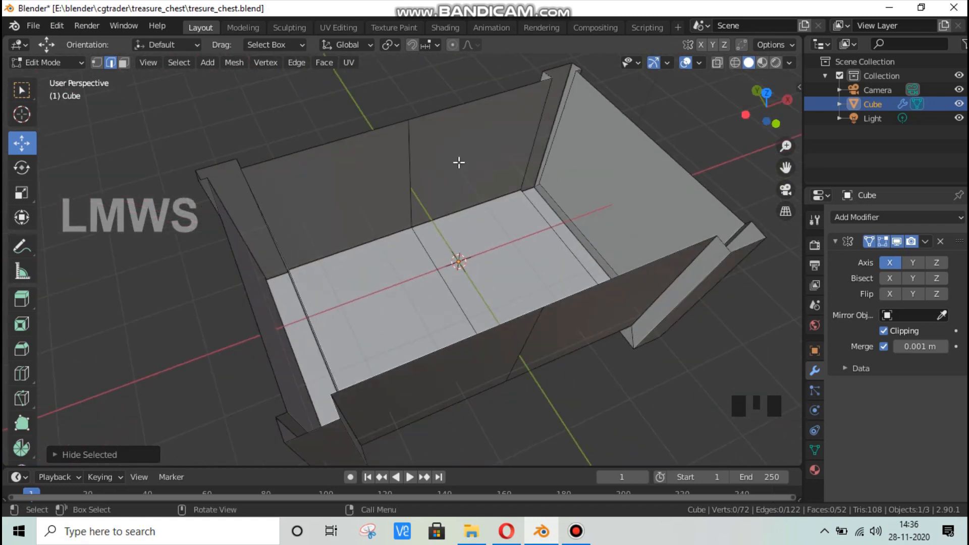
Fill the floor gap at the chest's end strip with a face between its two long edges, and clear the selection
left_click(113, 63)
left_click(536, 127)
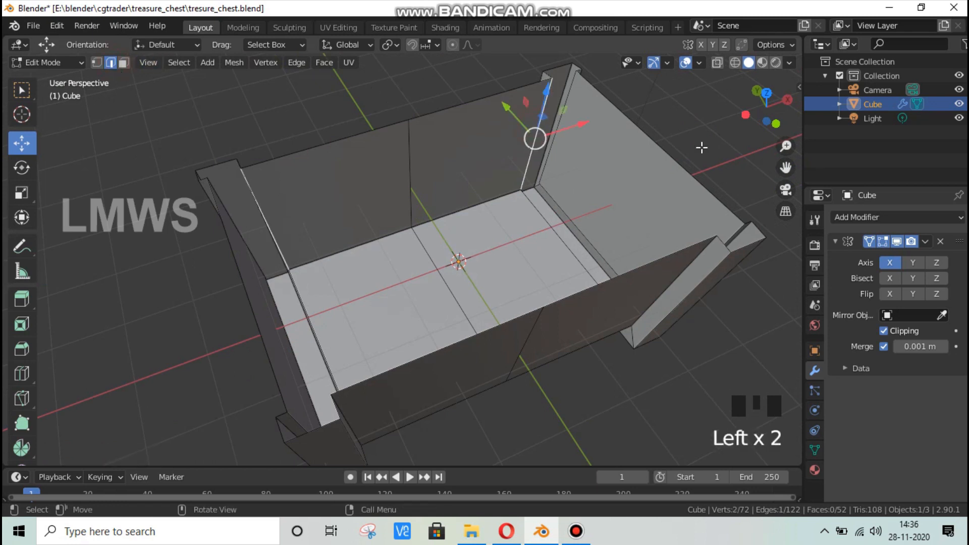
scroll(702, 147, "up", 2)
left_click_drag(772, 103, 705, 120)
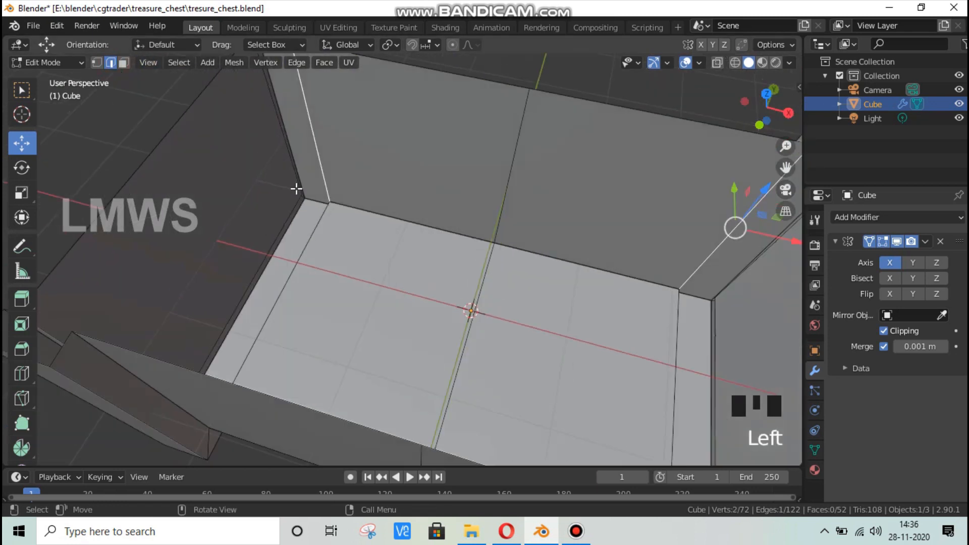
left_click(303, 266, "shift")
scroll(582, 219, "down", 2)
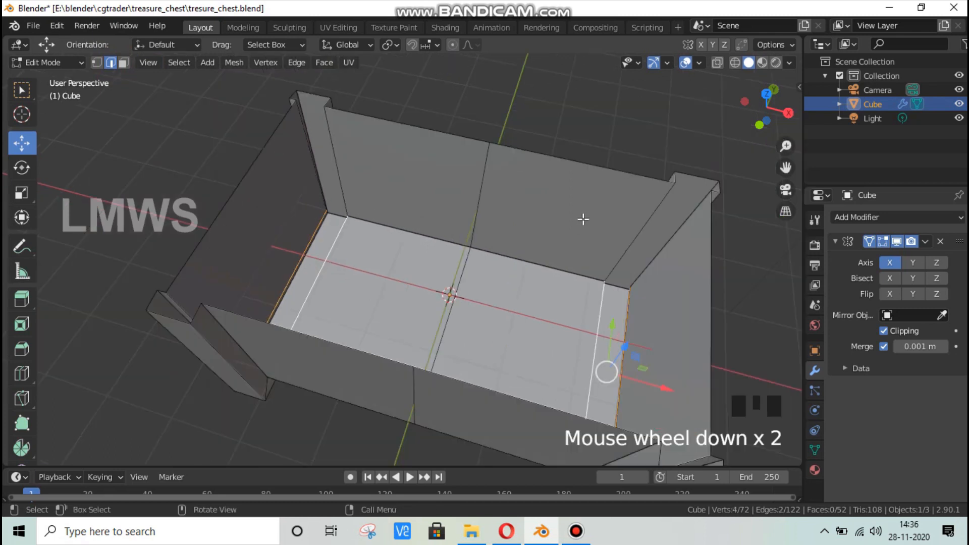
left_click_drag(785, 124, 651, 129)
scroll(366, 230, "up", 2)
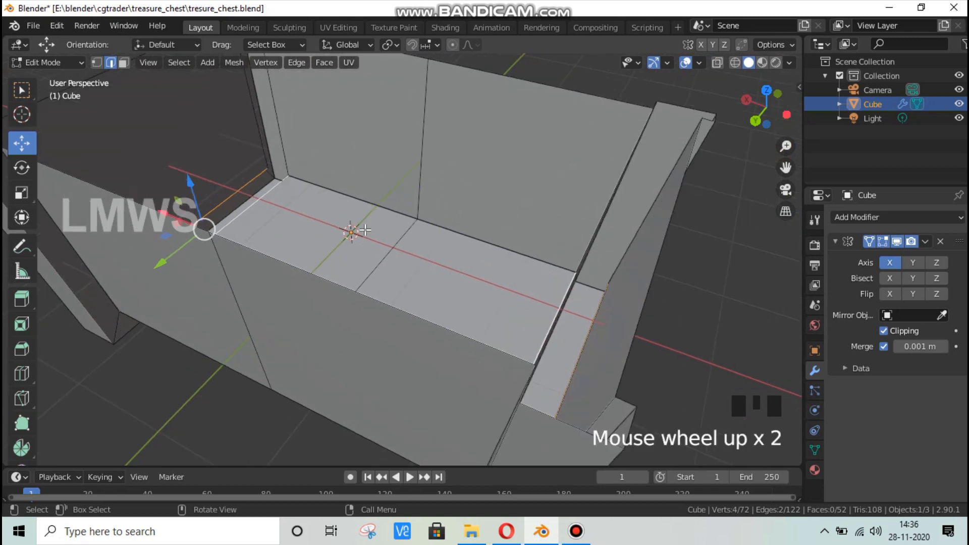
key("f")
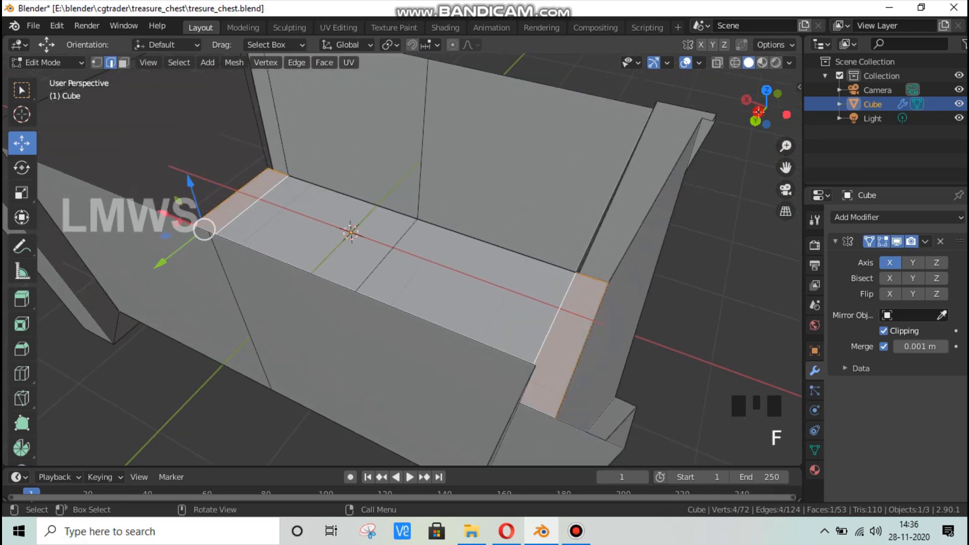
left_click_drag(759, 111, 583, 120)
key("alt+a")
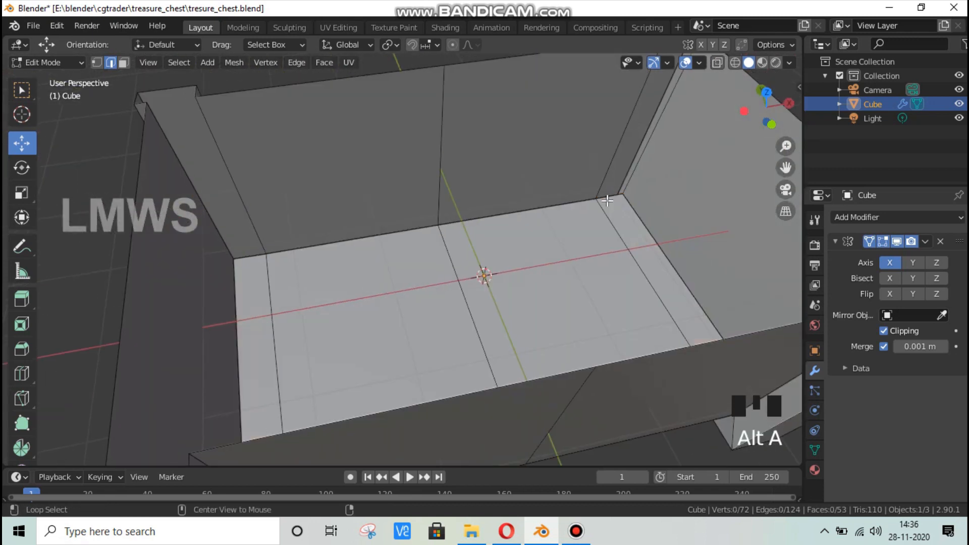
Fill the gap in one long wall's end strip with a face between its two vertical edges, and clear the selection
left_click(653, 141, "shift")
left_click(658, 141, "shift")
scroll(661, 140, "down", 2)
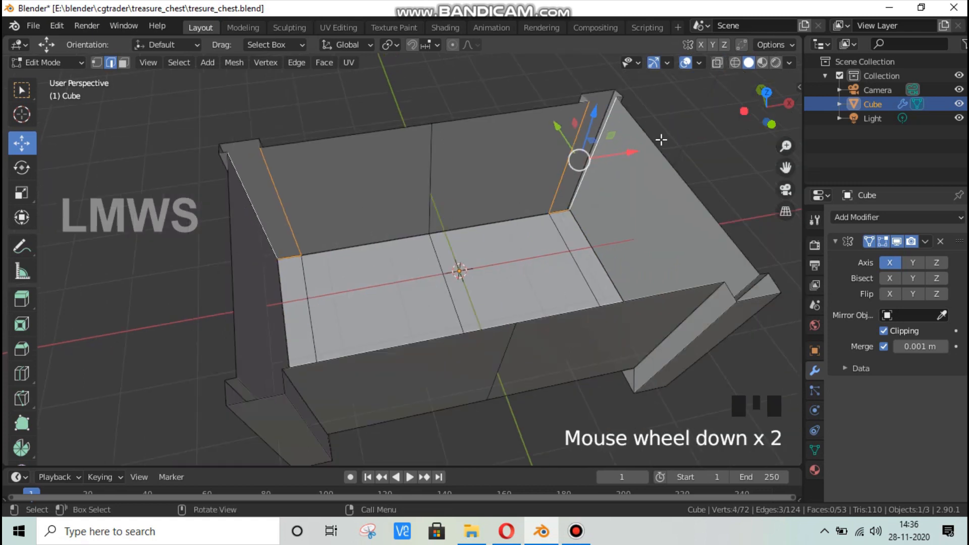
key("f")
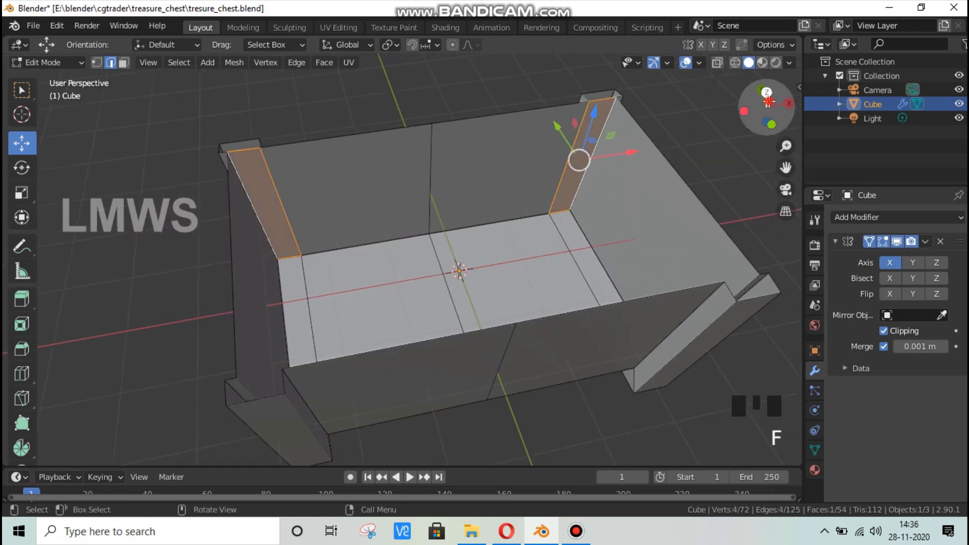
left_click_drag(765, 107, 631, 115)
key("alt+a")
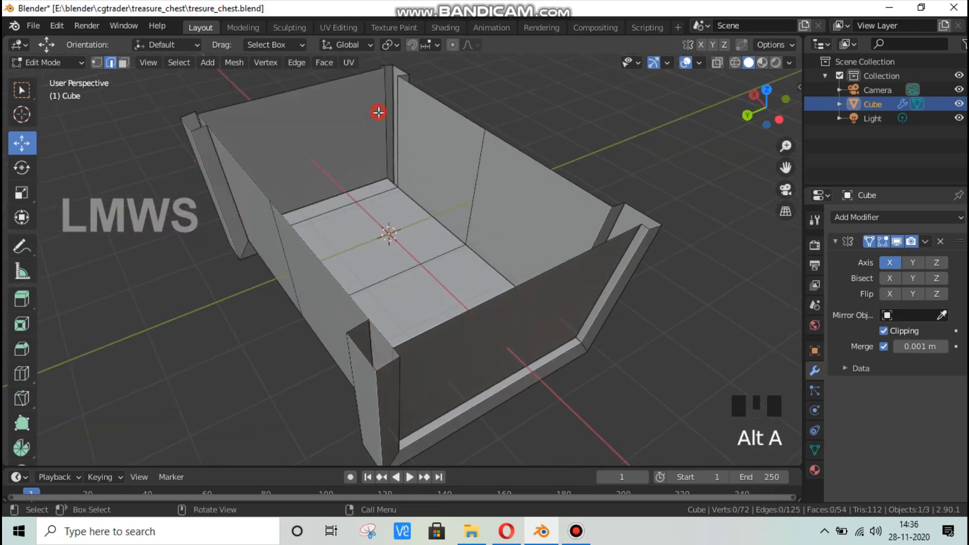
Fill the matching end-strip gap in the opposite long wall with a face, and clear the selection
left_click(388, 180)
left_click(396, 162, "shift")
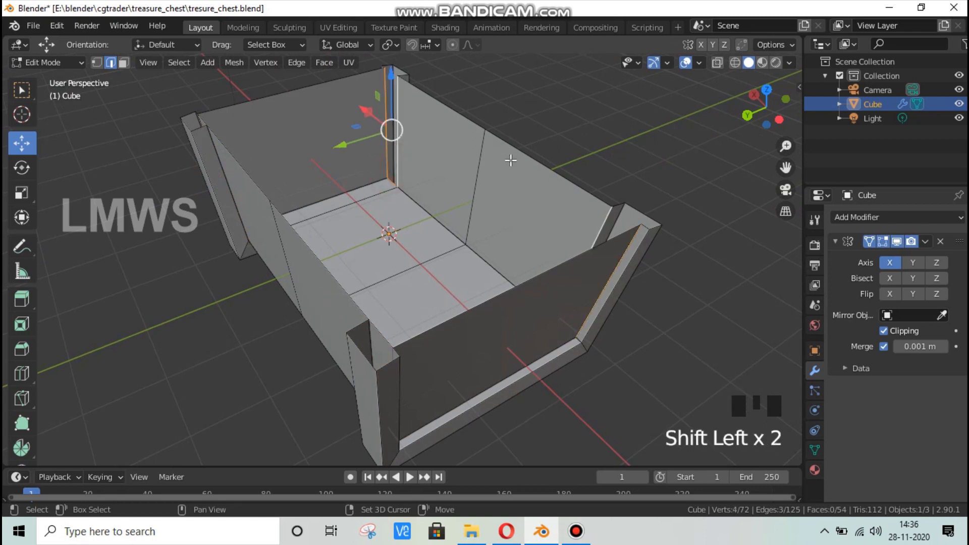
key("f")
key("alt+a")
Cap the open top of the corner post on one long side with a face built from its rim edges
left_click_drag(771, 86, 691, 91)
scroll(425, 400, "up", 2)
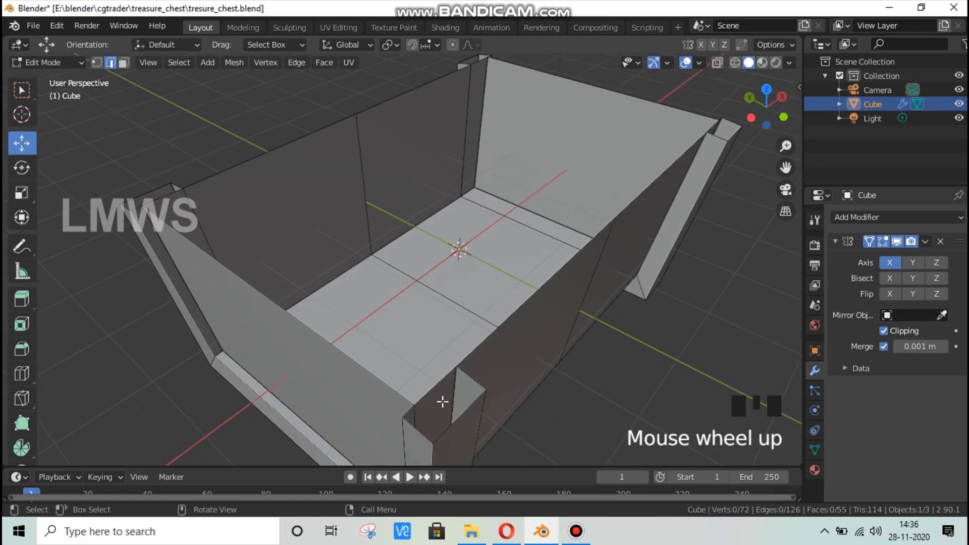
left_click(425, 400)
left_click(460, 398, "shift")
left_click(422, 426, "shift")
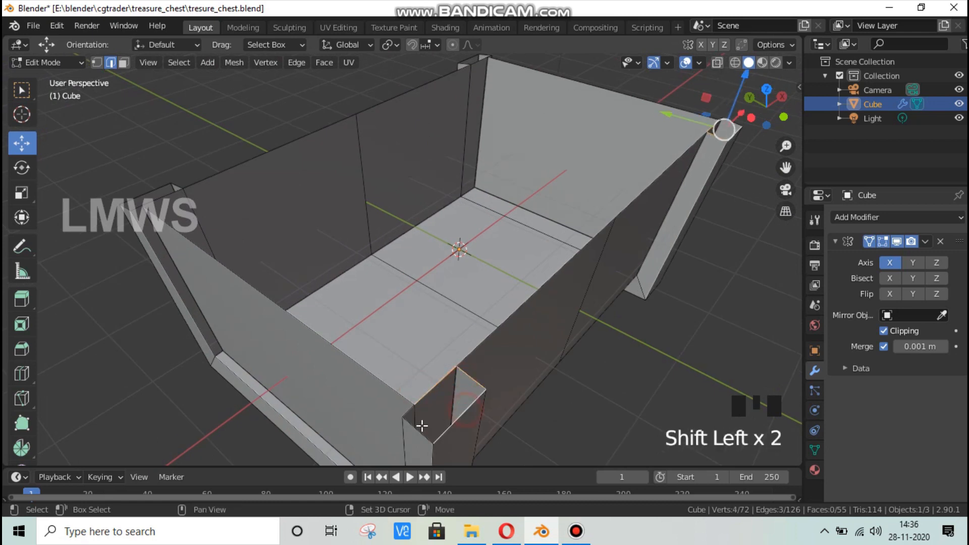
key("f")
scroll(725, 173, "down", 1)
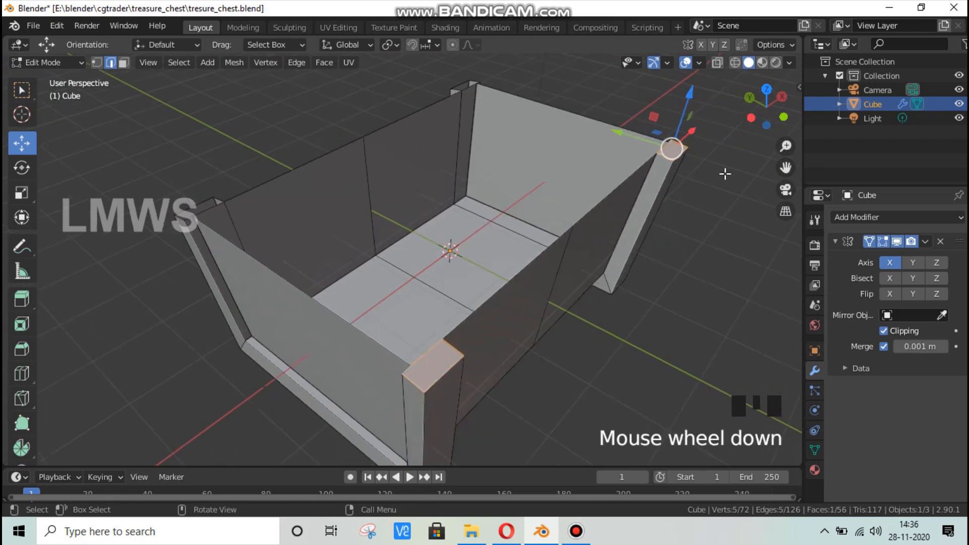
Cap the open top of the corner post on the other long side with a face, and clear the selection
left_click_drag(779, 99, 672, 110)
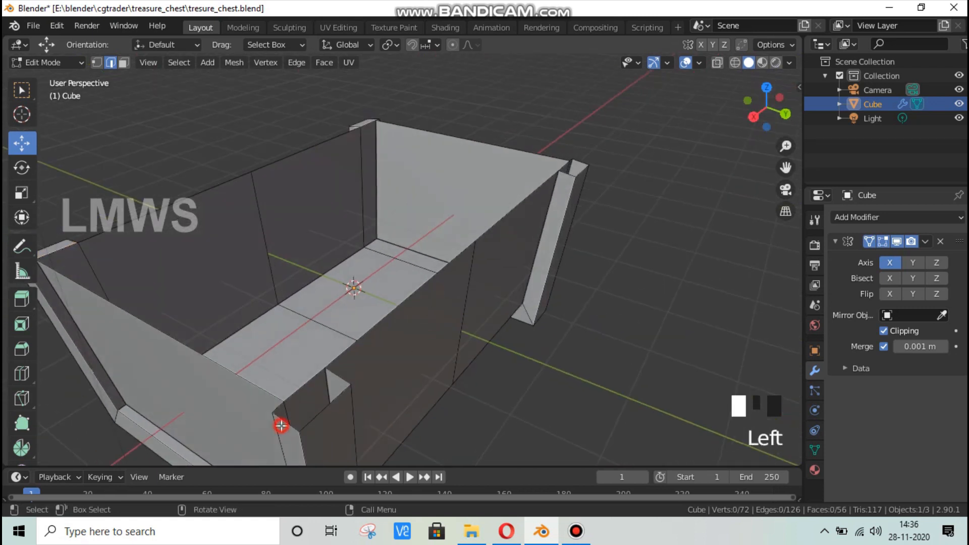
left_click(338, 384, "shift")
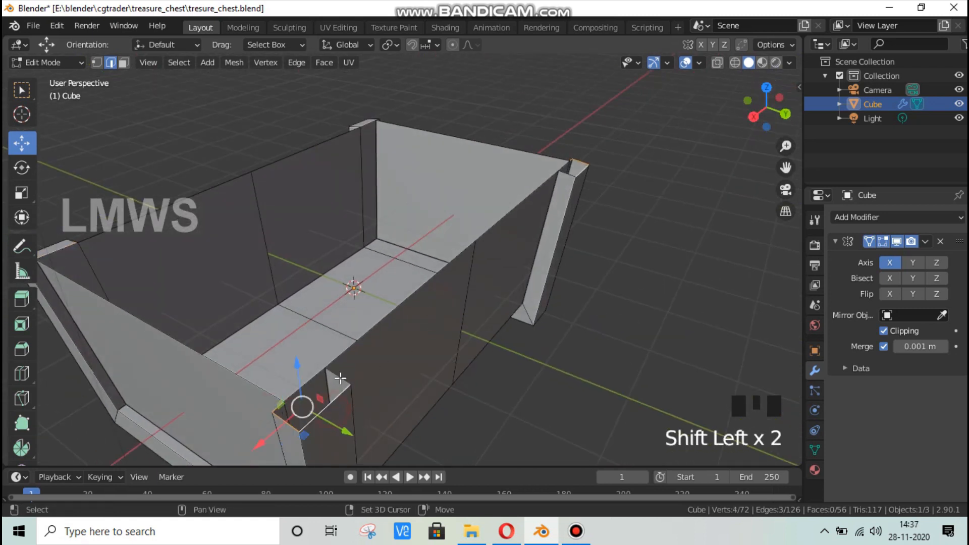
left_click(297, 389, "shift")
key("f")
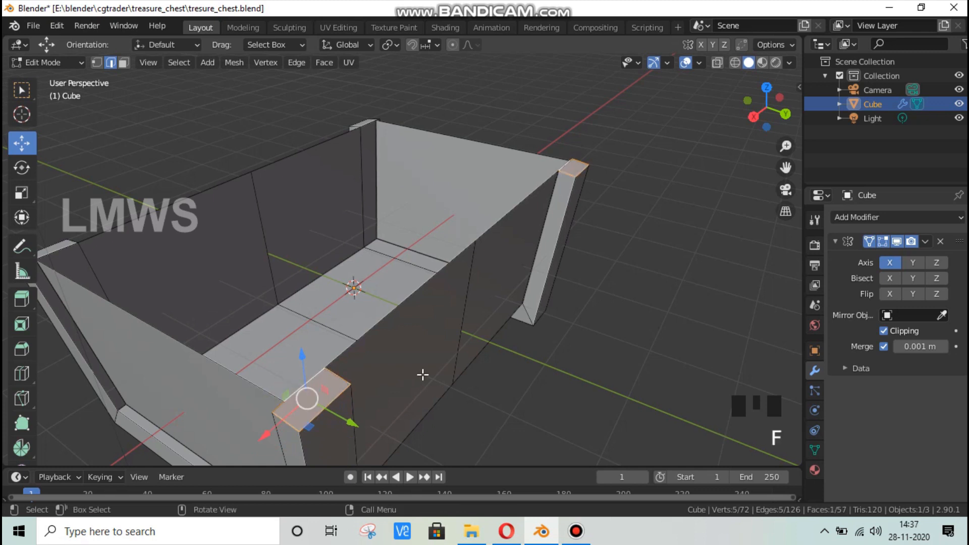
key("alt+a")
scroll(720, 143, "down", 2)
left_click_drag(767, 107, 847, 137)
scroll(498, 220, "up", 2)
key("alt+a")
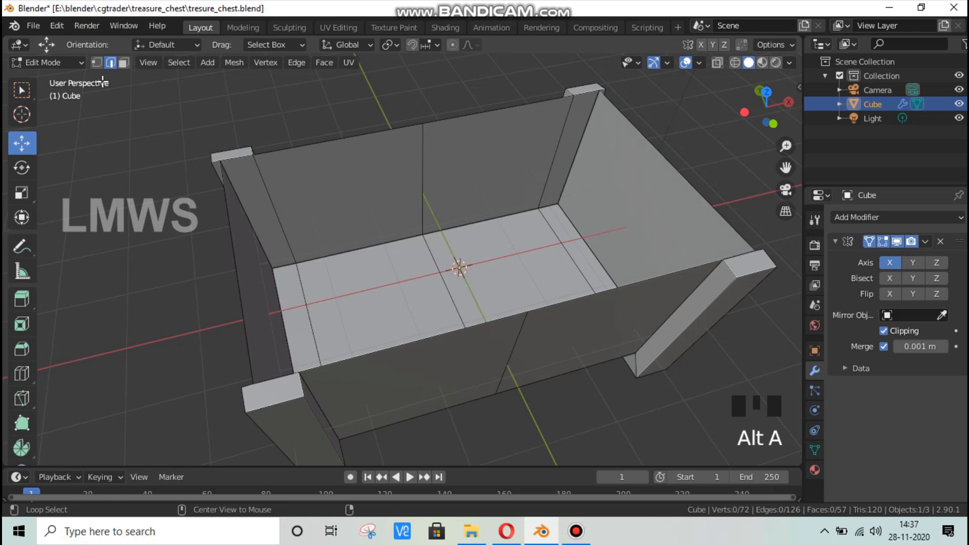
Switch to face selection and select all the wall faces of the base, including both end strips
left_click(125, 63)
left_click(325, 181)
left_click(253, 189, "shift")
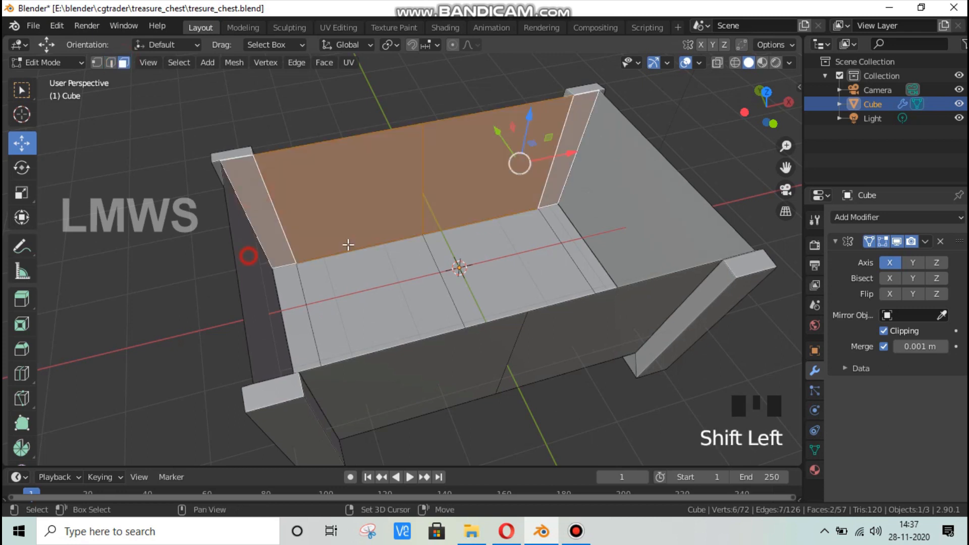
left_click(641, 201, "shift")
left_click(639, 207, "shift")
left_click(636, 215, "shift")
left_click_drag(792, 102, 915, 85)
left_click(430, 129, "shift")
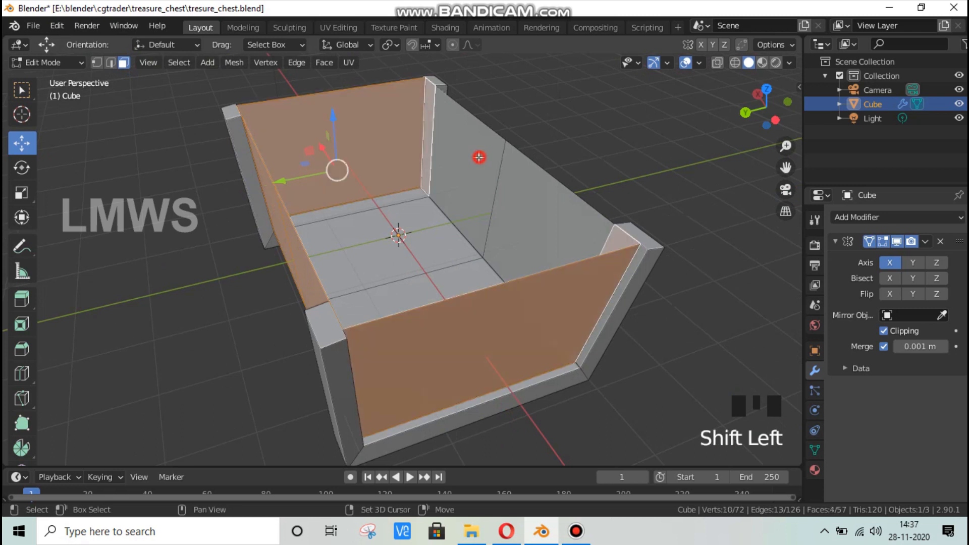
left_click(539, 216, "shift")
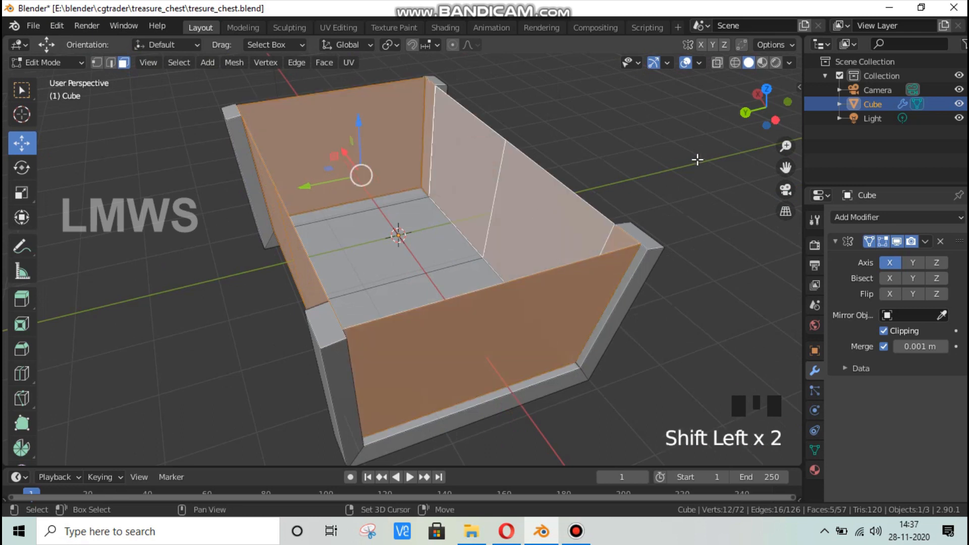
Try to extrude the selected wall faces in place and scale them inward with the Z axis locked, and undo the extrusion
key("e")
right_click(660, 303)
key("s")
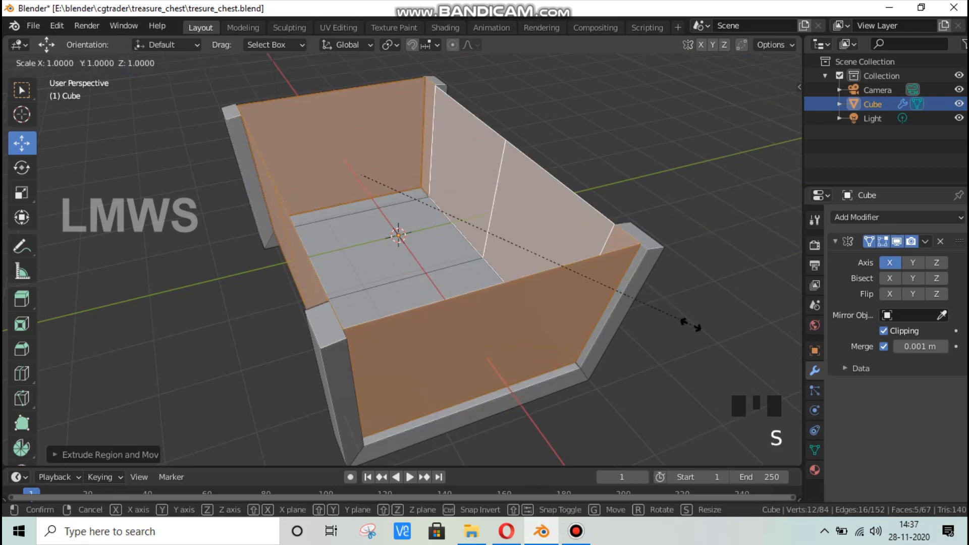
key("shift+z")
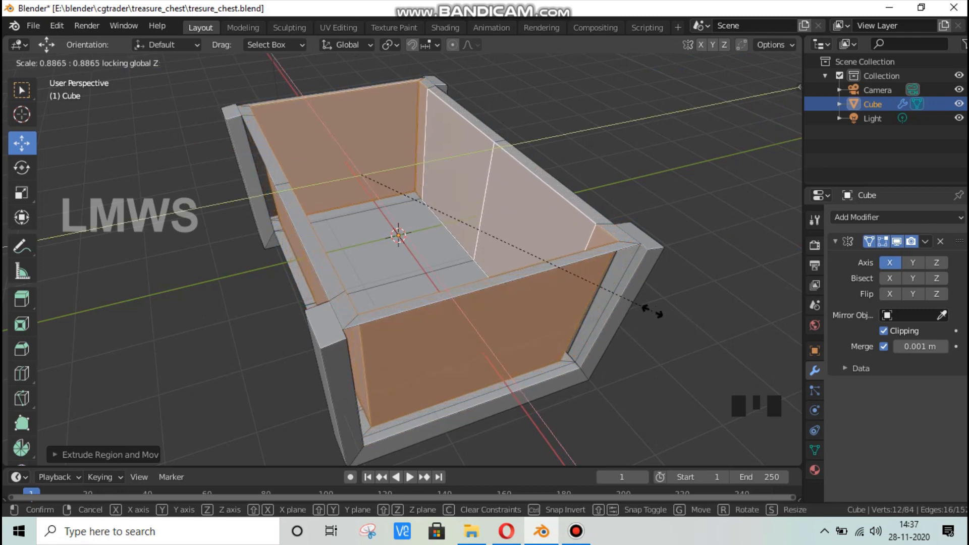
right_click(670, 317)
key("s")
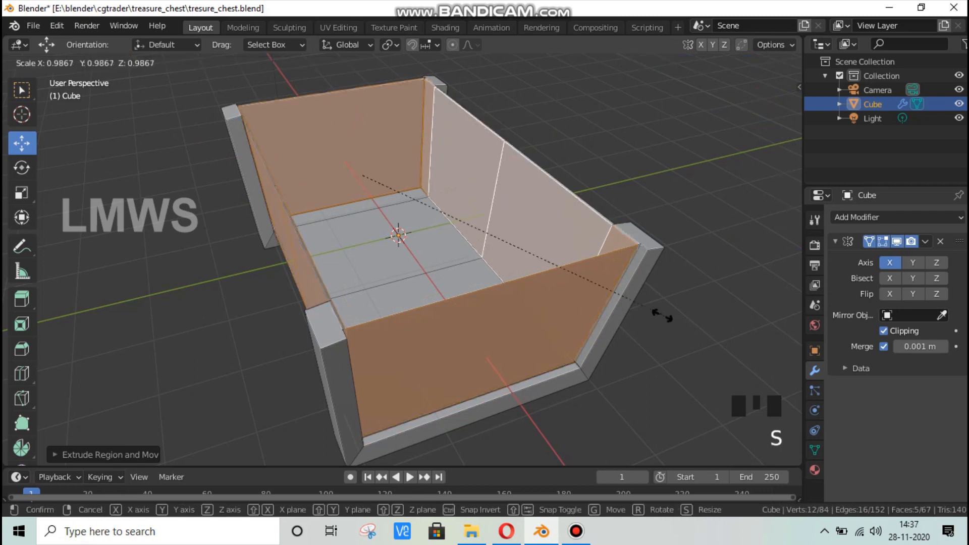
right_click(635, 305)
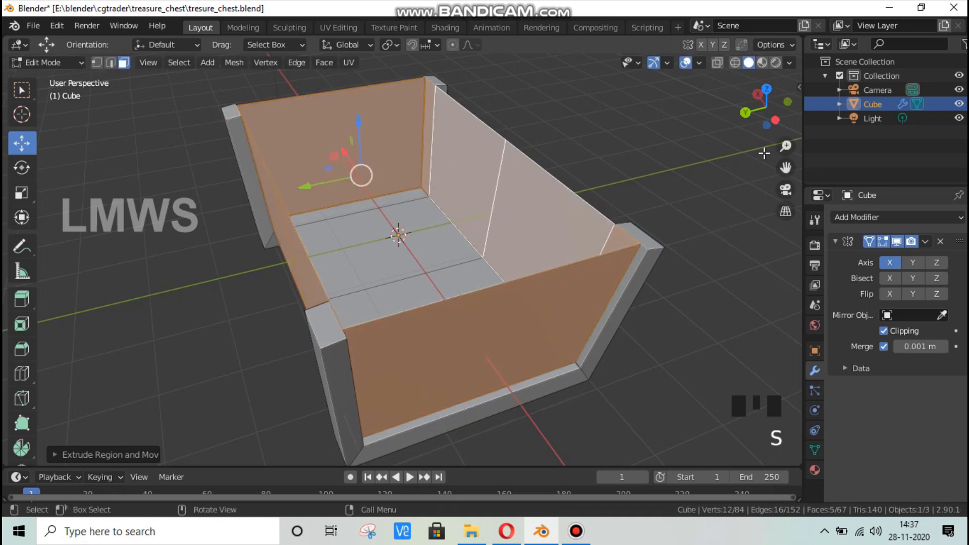
left_click_drag(774, 120, 904, 135)
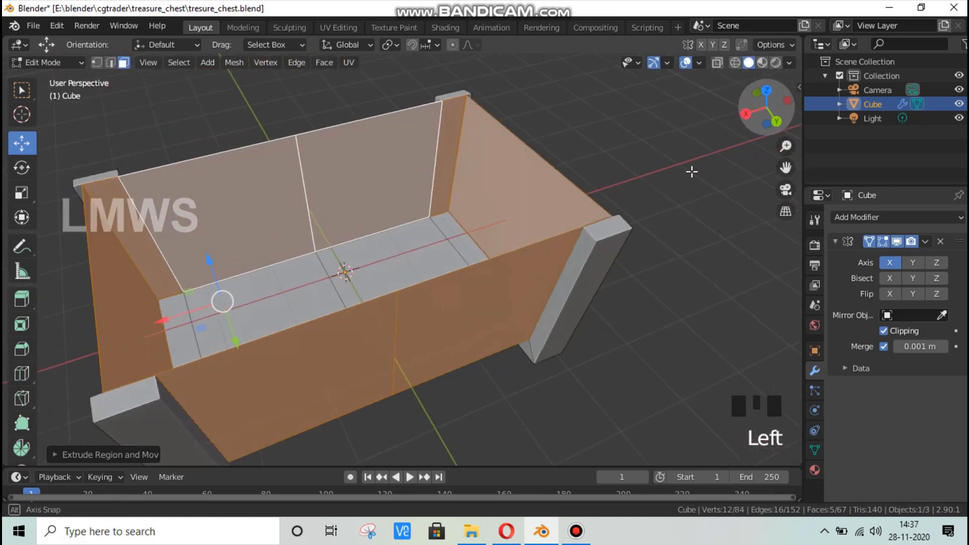
key("ctrl+z")
key("ctrl+z")
key("alt+a")
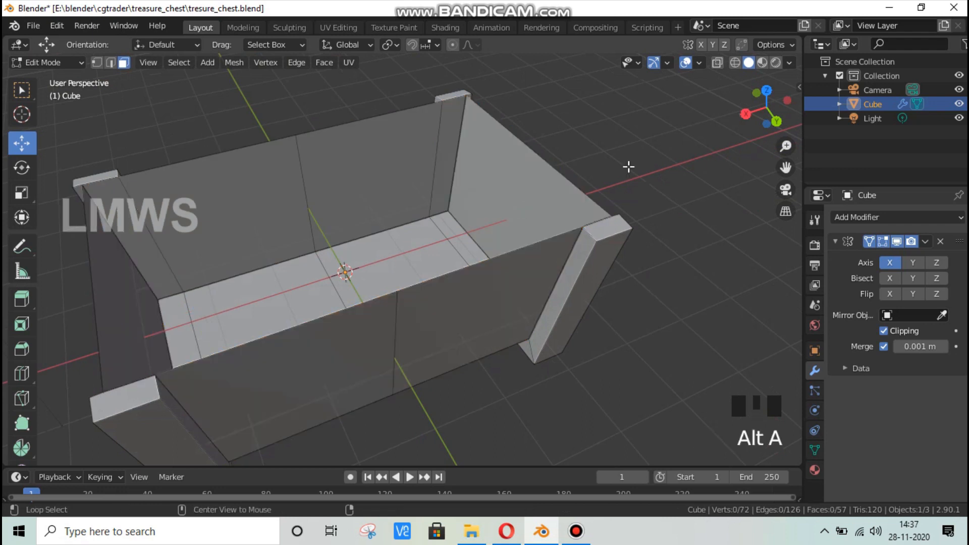
left_click_drag(766, 105, 635, 160)
key("ctrl+z")
key("ctrl+z")
key("ctrl+z")
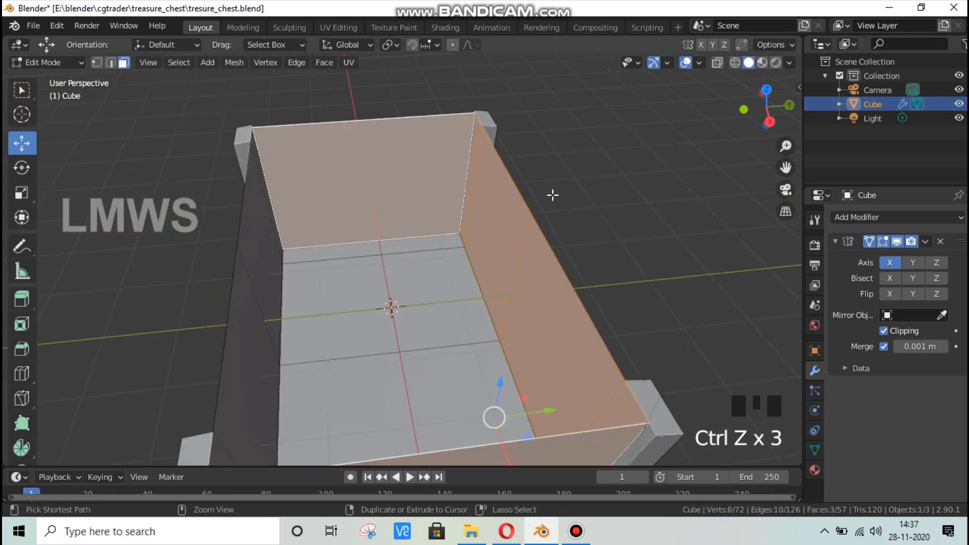
left_click(261, 193, "shift")
left_click(252, 297, "shift")
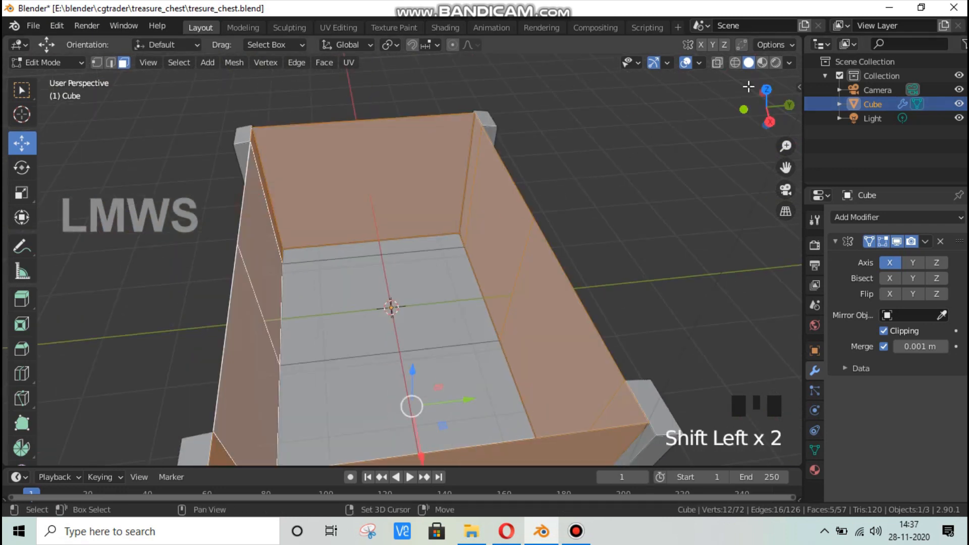
left_click_drag(763, 107, 799, 132)
middle_click_drag(574, 325, 576, 247)
key("alt+a")
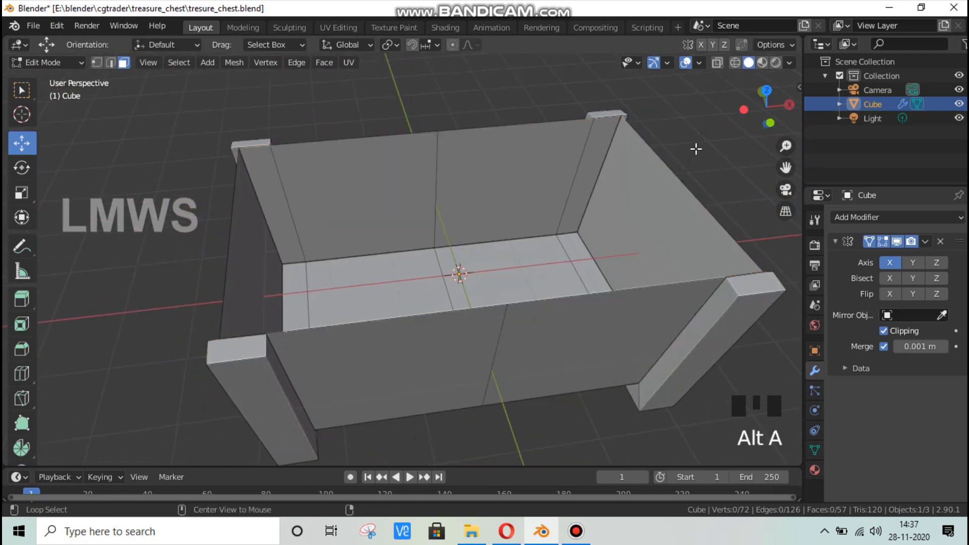
Save the file, reveal the hidden lid and clear the selection
key("ctrl+s")
key("alt+h")
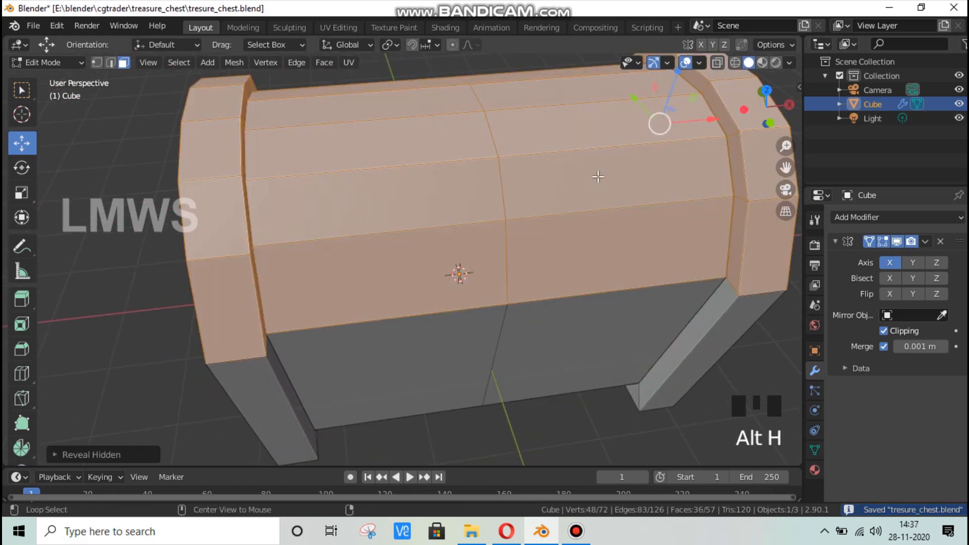
scroll(671, 156, "down", 2)
key("alt+a")
Select all linked geometry of the base and hide it to expose the underside of the lid
left_click_drag(765, 102, 789, 62)
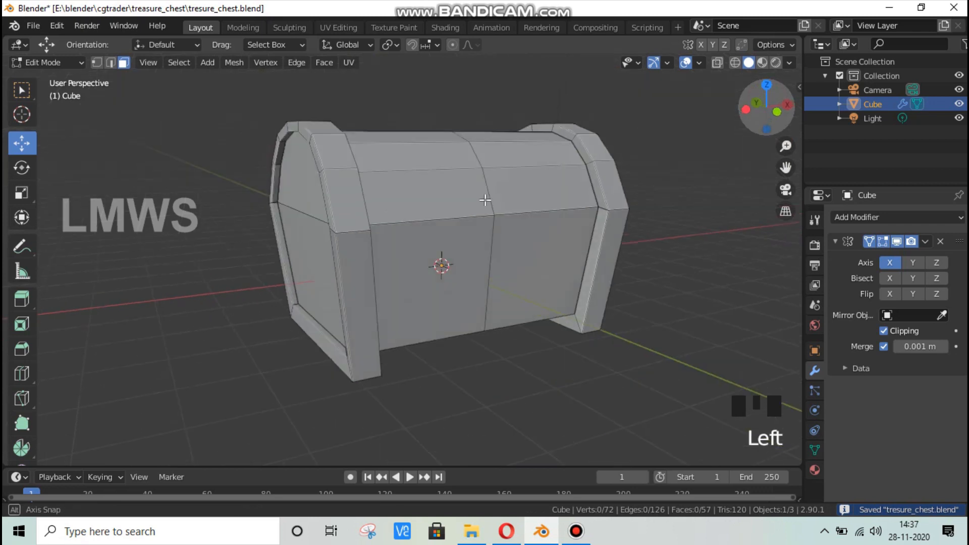
key("l")
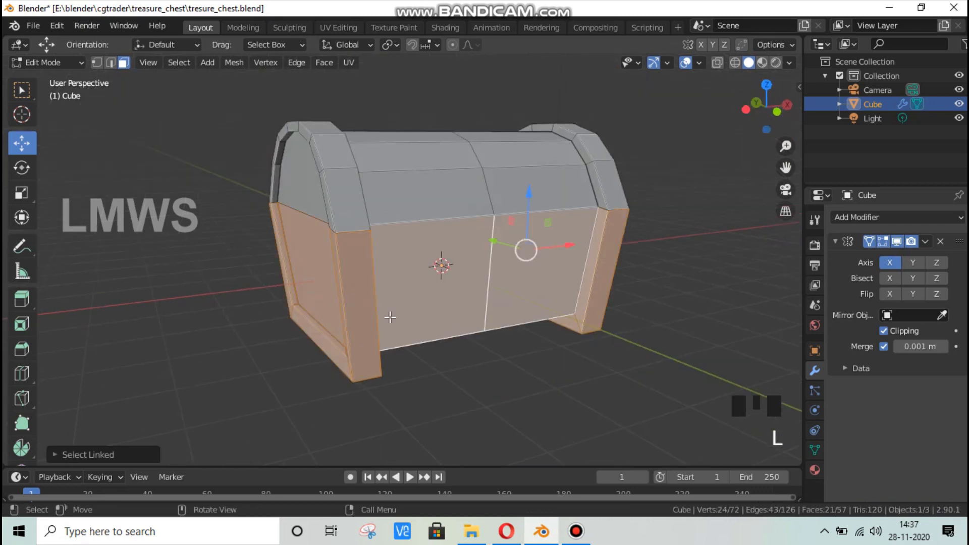
key("h")
left_click_drag(755, 104, 676, 126)
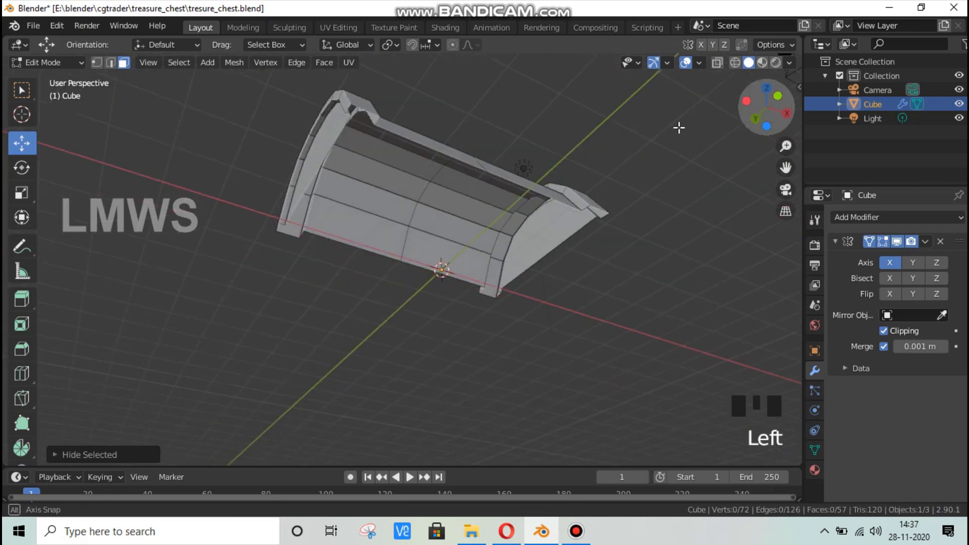
scroll(547, 164, "up", 3)
left_click_drag(783, 169, 662, 314)
left_click_drag(772, 105, 752, 89)
left_click_drag(428, 91, 508, 98)
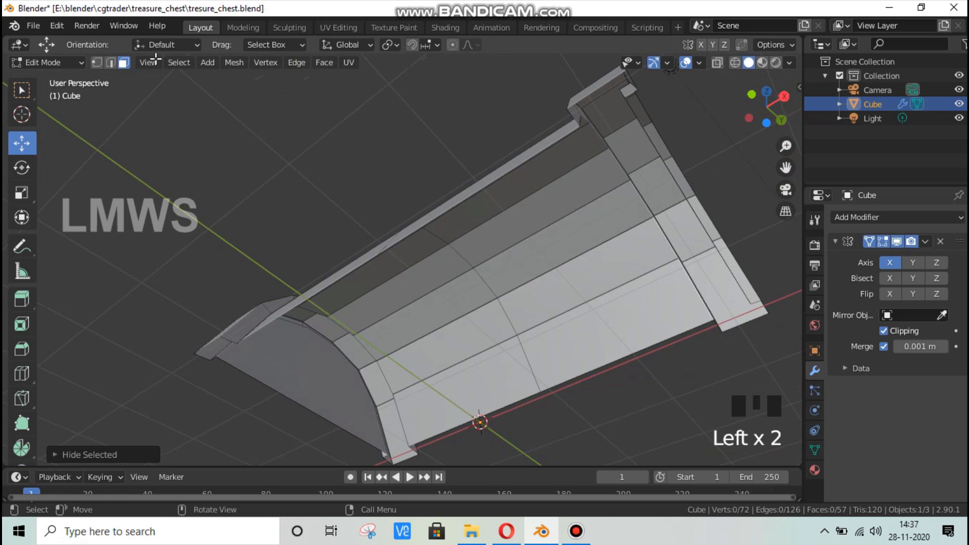
Switch to edge selection and examine the lid's underside for open gaps, including straight from below
left_click(115, 63)
scroll(684, 139, "down", 2)
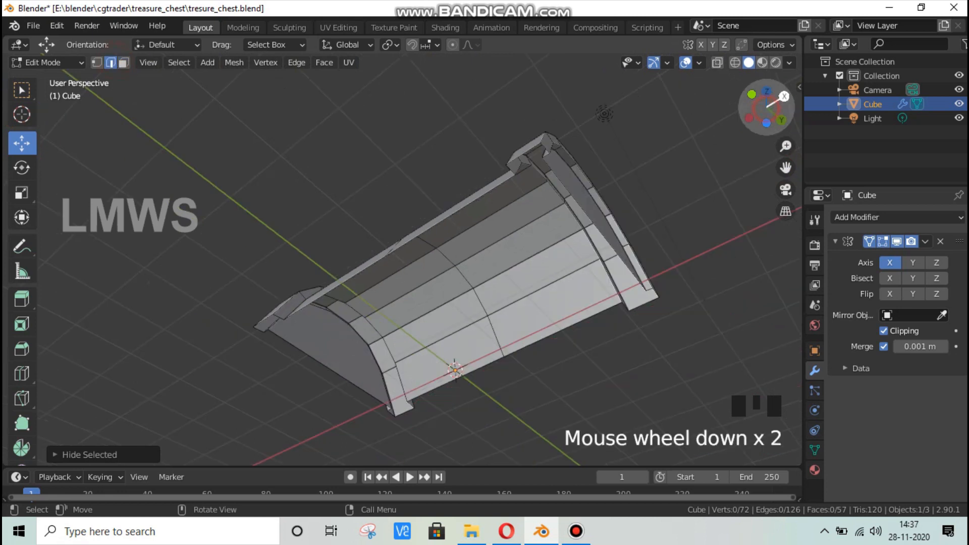
left_click_drag(767, 107, 762, 111)
scroll(500, 124, "up", 2)
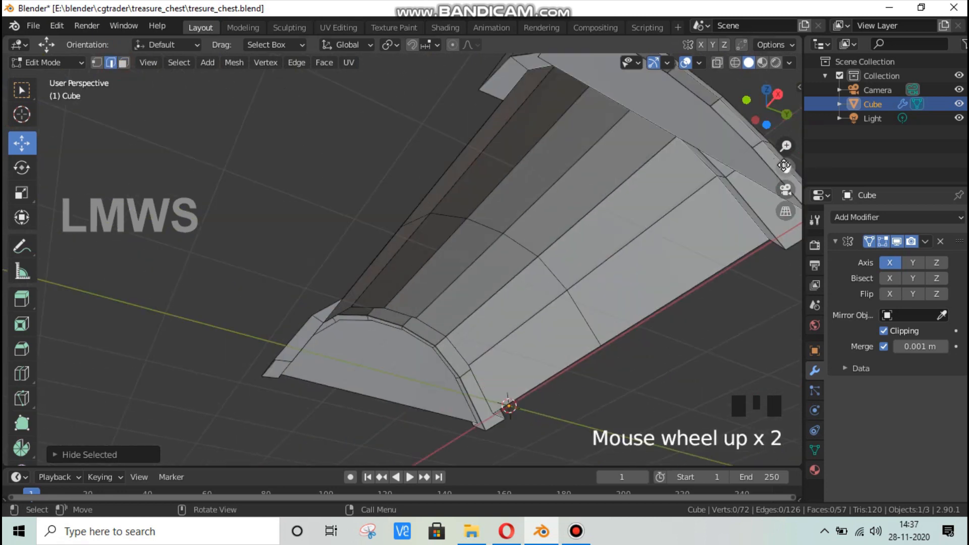
left_click_drag(784, 166, 768, 170)
key("ctrl+KP_7")
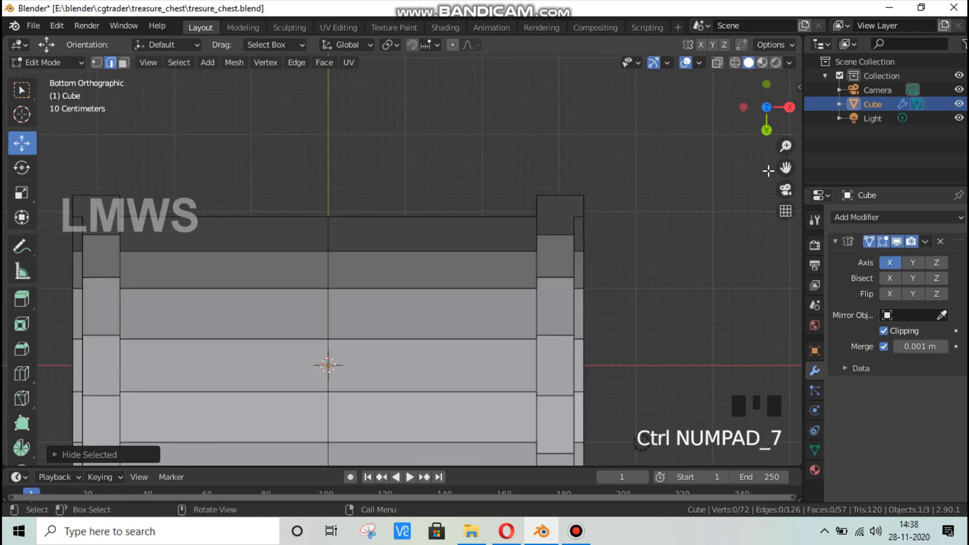
scroll(737, 187, "up", 2)
scroll(738, 186, "down", 2)
Close the open bottom of the lid's raised end border on one long side with a face, and clear the selection
left_click_drag(766, 107, 732, 131)
scroll(690, 201, "up", 2)
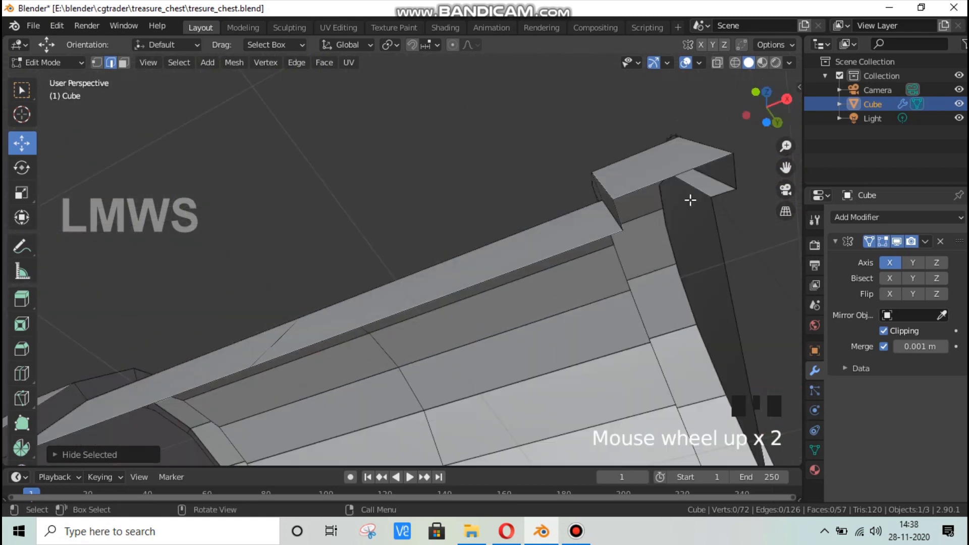
left_click(704, 161)
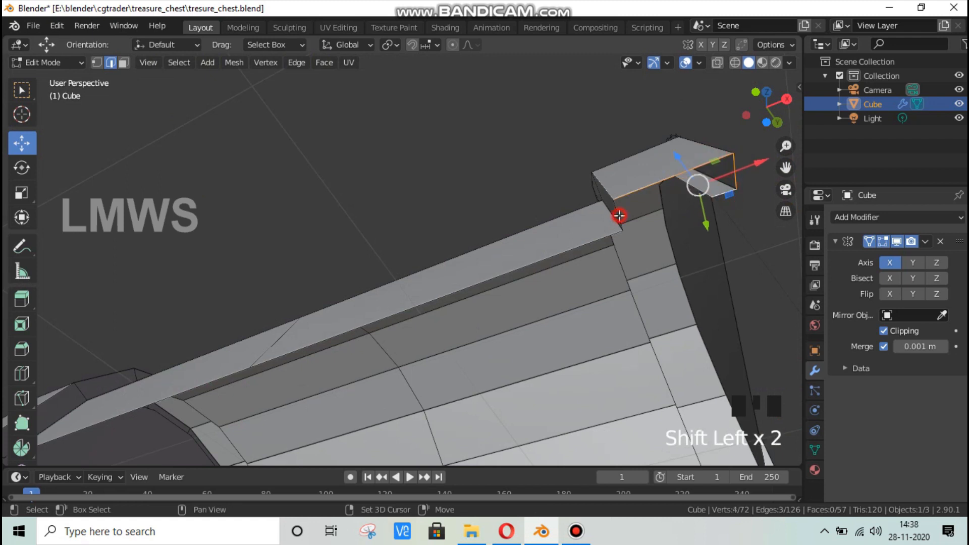
scroll(712, 210, "down", 2)
key("f")
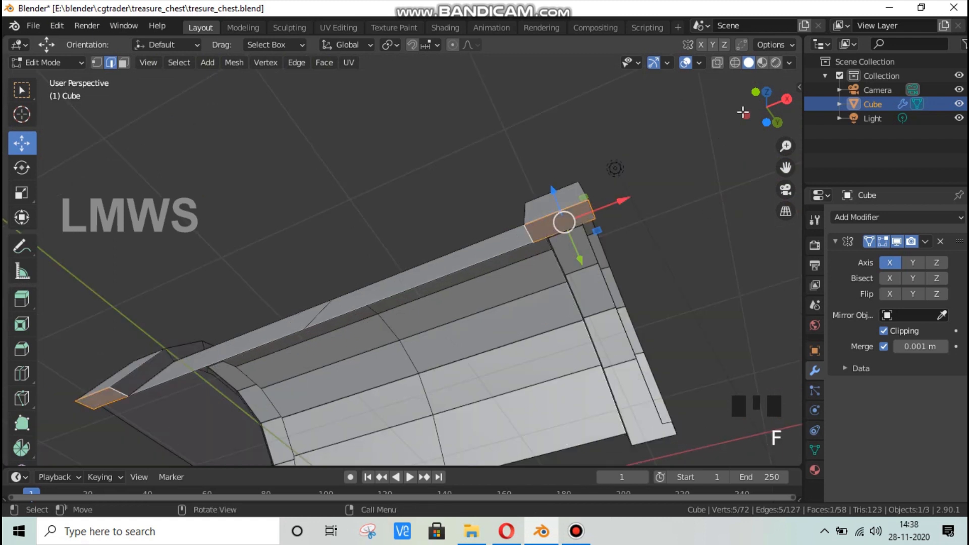
scroll(742, 112, "down", 1)
left_click_drag(765, 96, 833, 106)
key("alt+a")
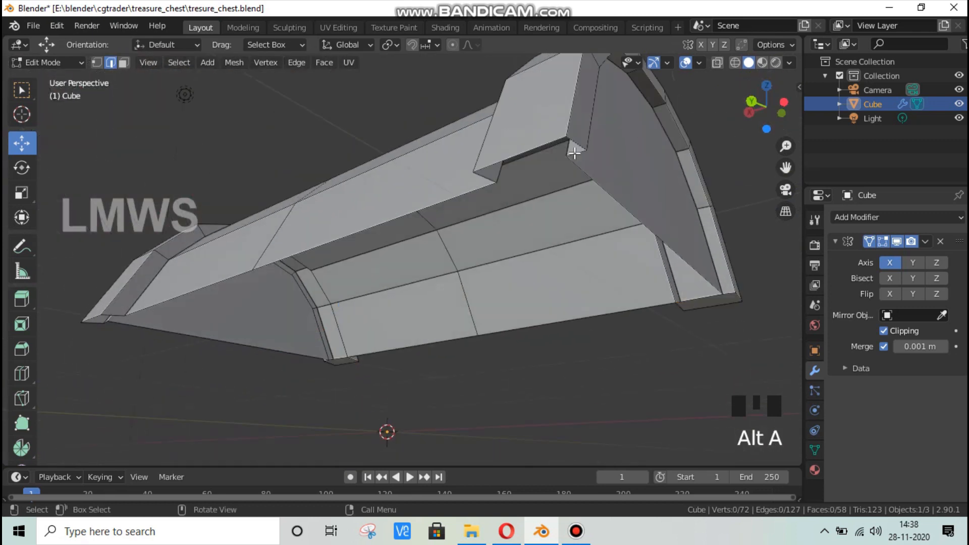
Close the open bottom of the lid's raised end border on the other long side with a face, and clear the selection
left_click(485, 180, "shift")
left_click(575, 145, "shift")
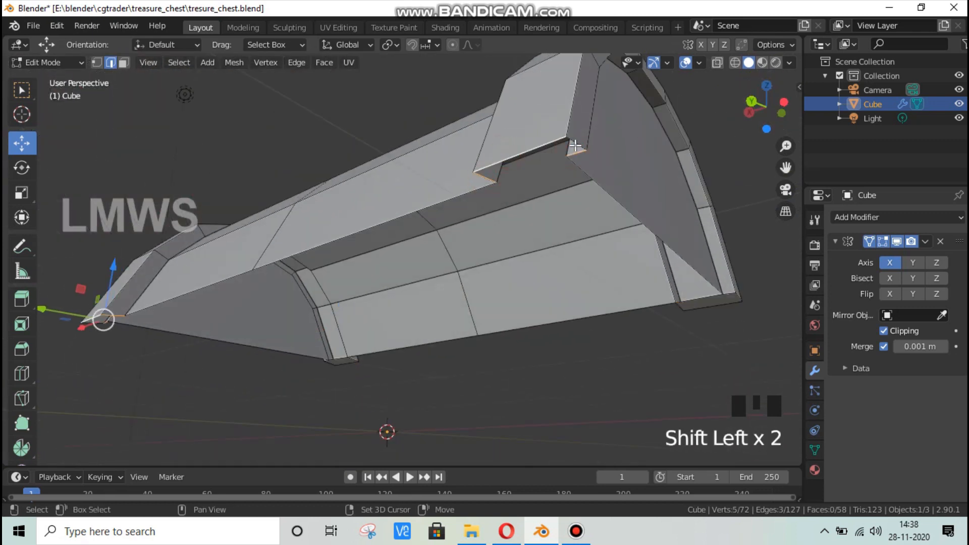
key("f")
key("alt+a")
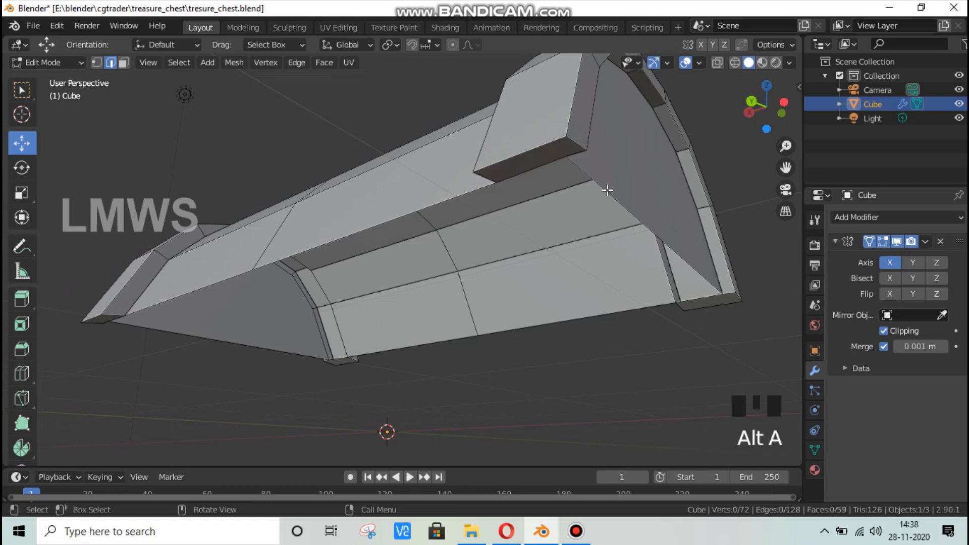
Undo the faces just filled under the lid's raised end borders and clear the selection
key("ctrl+z")
key("ctrl+z")
key("ctrl+z")
key("ctrl+z")
key("ctrl+z")
key("ctrl+z")
key("ctrl+z")
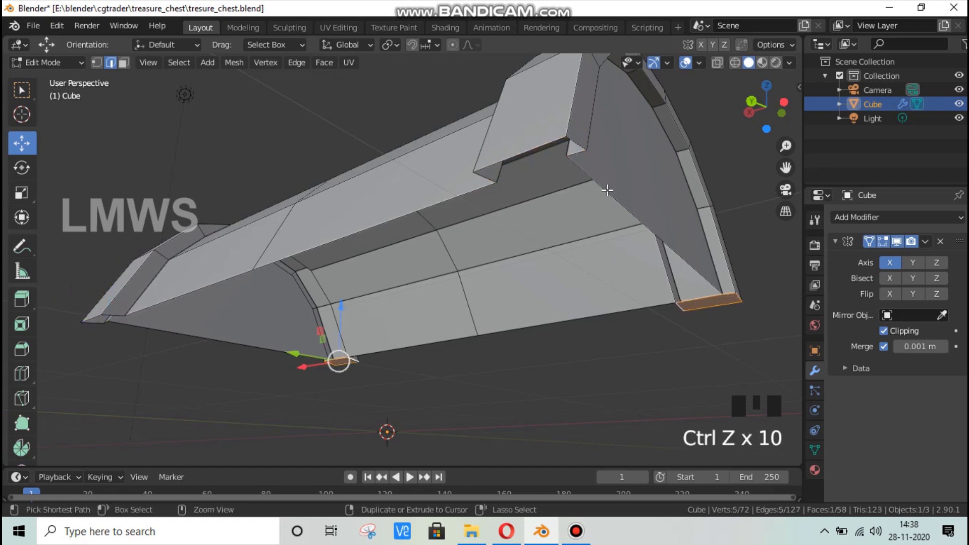
key("ctrl+z")
key("alt+a")
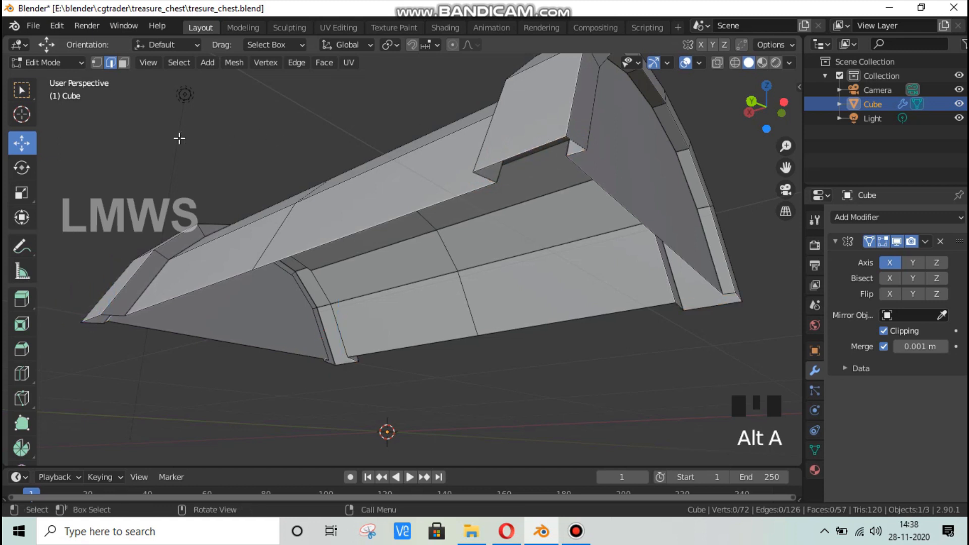
In vertex selection, join the inner corner vertices of the lid's raised end border with an edge on each long side
key("1")
left_click(571, 157)
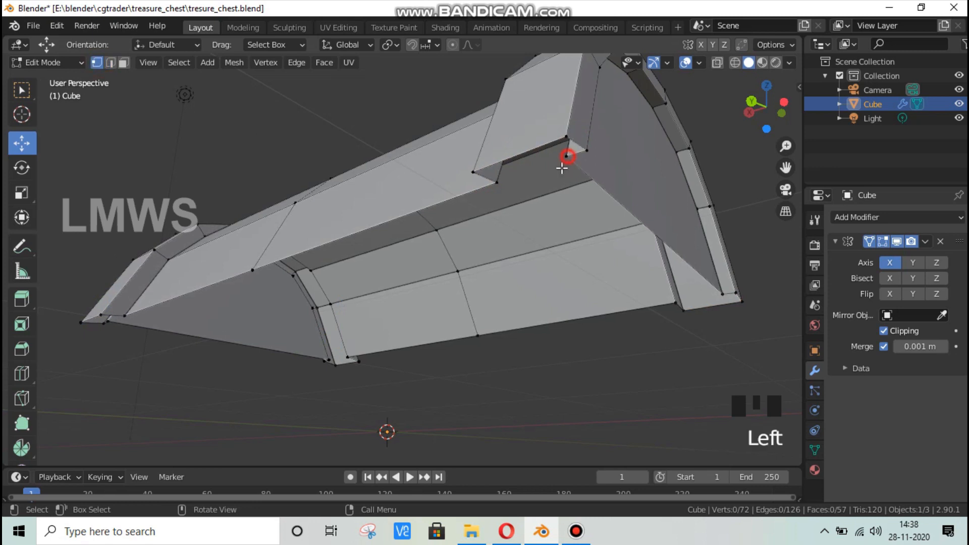
left_click(562, 169)
left_click(497, 180, "shift")
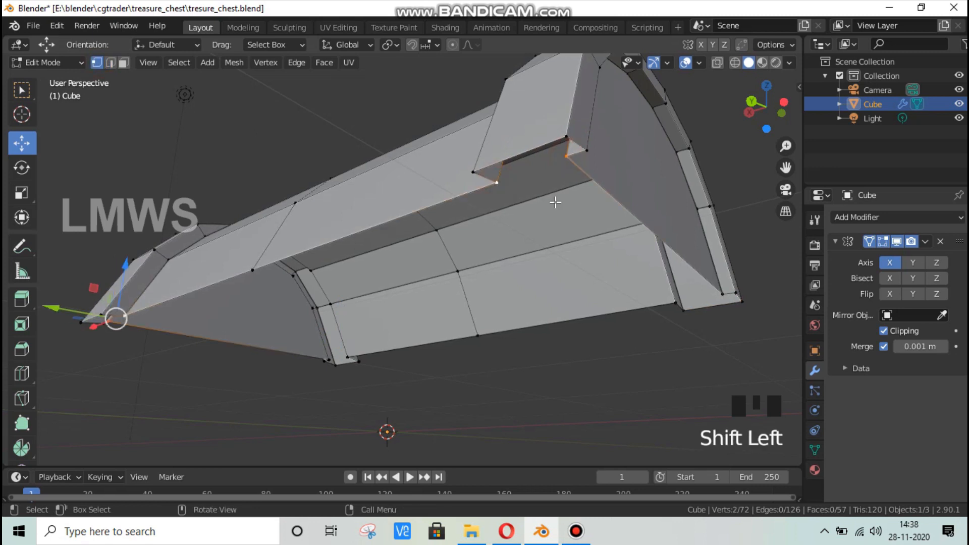
left_click(676, 303)
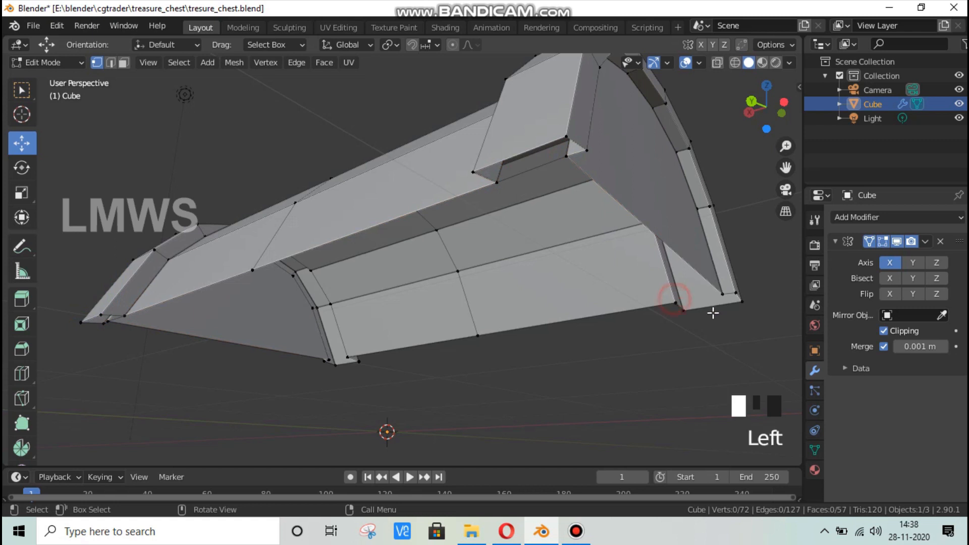
left_click(721, 294, "shift")
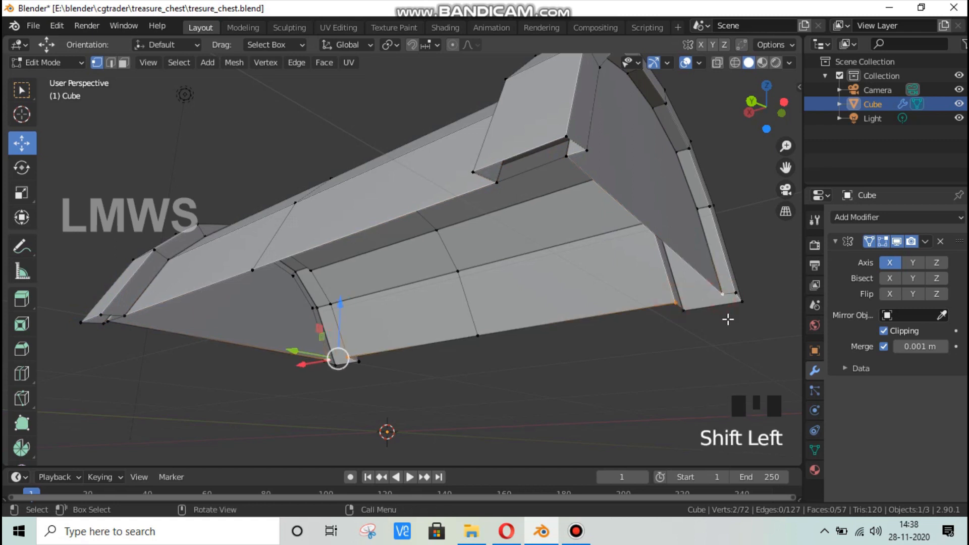
key("alt+a")
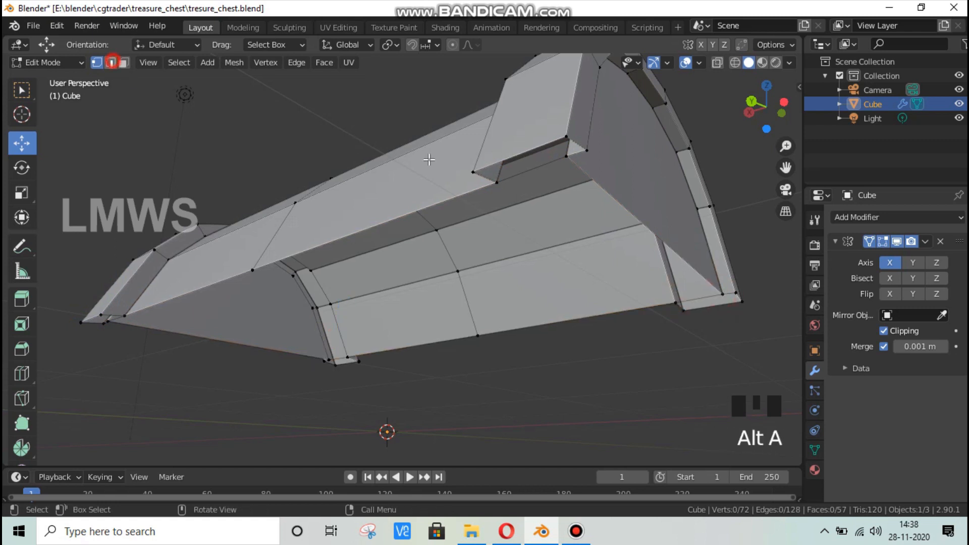
Select the edges around the border's open bottom on the near long side of the lid and fill them with a face
left_click(541, 167)
left_click(576, 151, "shift")
left_click(579, 145, "shift")
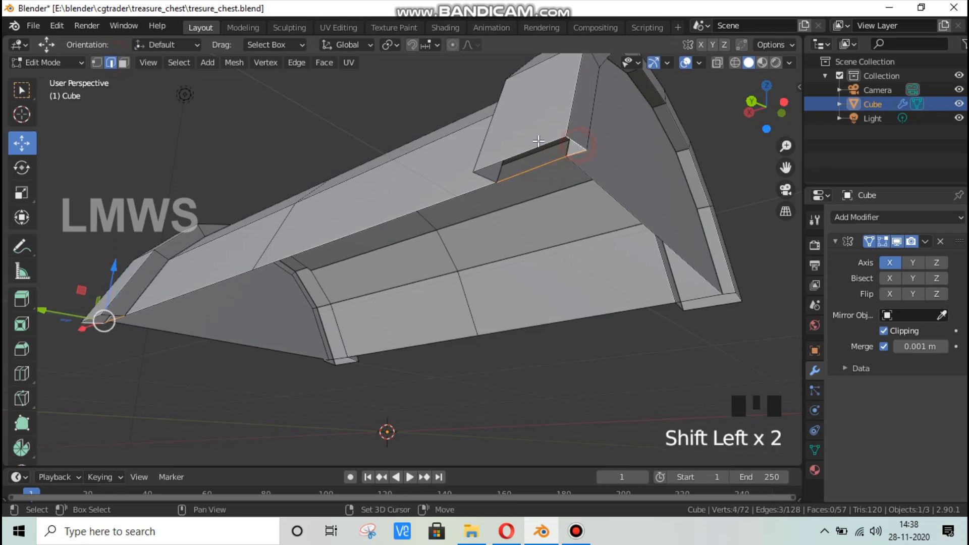
left_click(538, 142, "shift")
left_click(481, 176, "shift")
key("f")
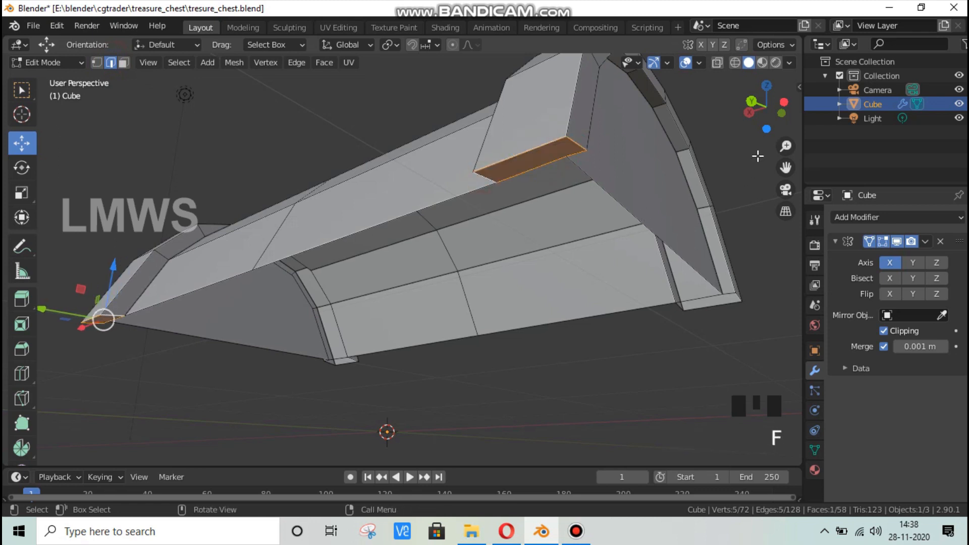
Fill the border's open bottom on the opposite long side of the lid with a face, and clear the selection
left_click_drag(766, 107, 681, 183)
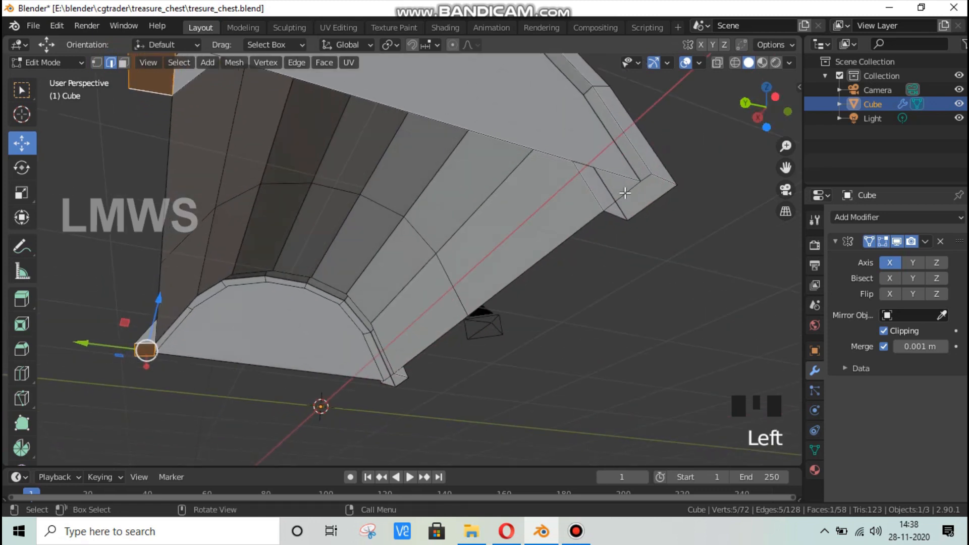
left_click(637, 184)
left_click(664, 175, "shift")
left_click(661, 196, "shift")
left_click(616, 216, "shift")
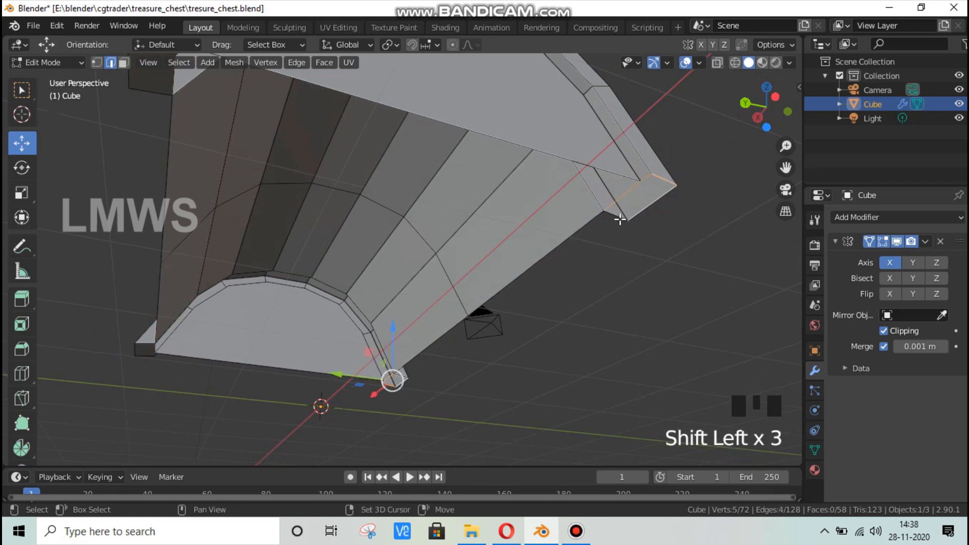
left_click(688, 219, "shift")
key("f")
key("alt+a")
Save the file, reveal the hidden base and clear the selection
scroll(683, 185, "down", 2)
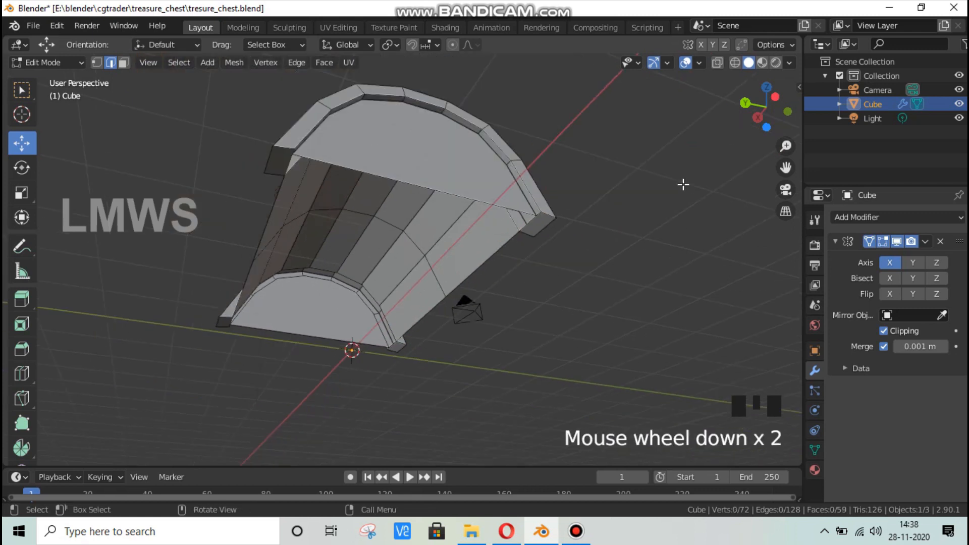
key("ctrl+s")
left_click_drag(752, 114, 717, 127)
key("alt+a")
key("alt+h")
key("alt+a")
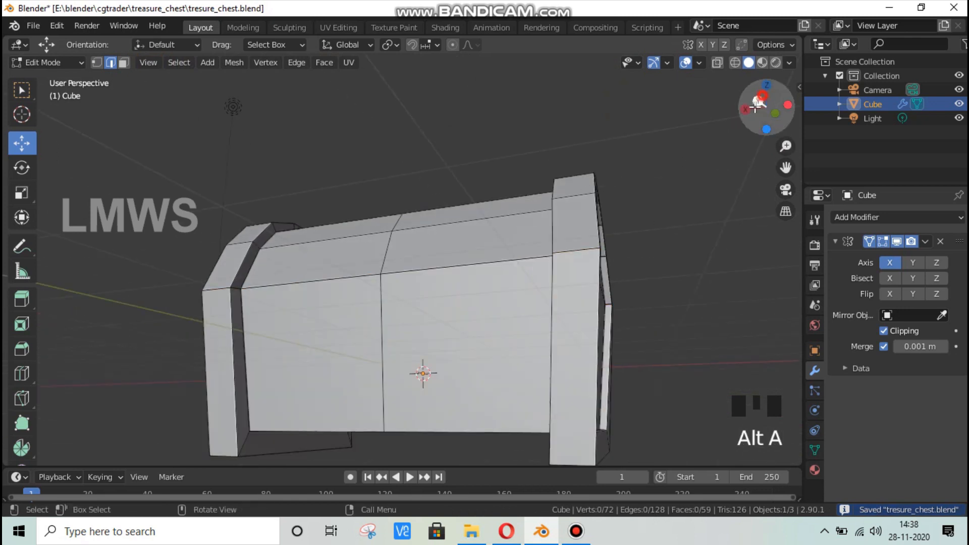
Examine the complete chest from several sides, including in Object Mode, and save the file
left_click_drag(760, 104, 731, 126)
key("Tab")
left_click_drag(779, 101, 761, 209)
key("Tab")
key("ctrl+s")
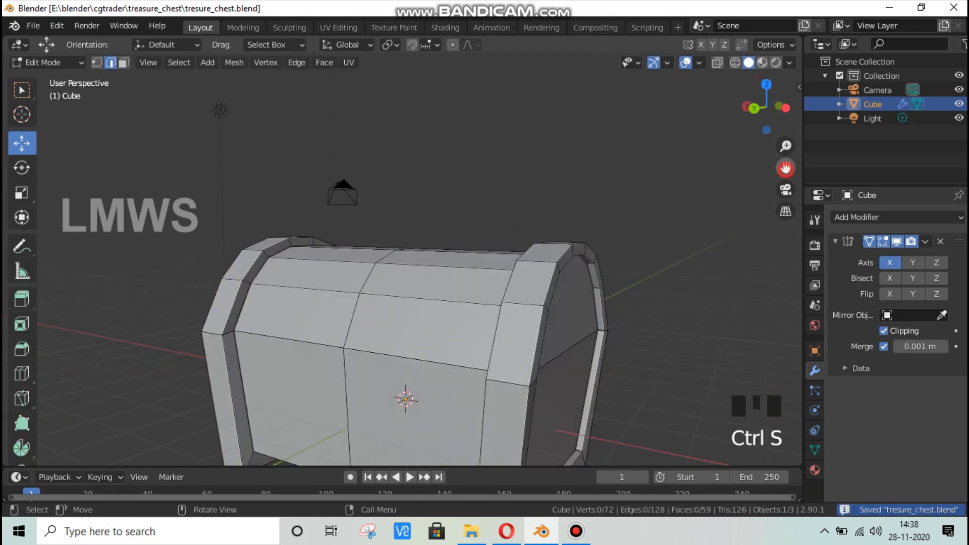
left_click_drag(786, 167, 659, 244)
scroll(705, 173, "up", 2)
mouse_move(775, 104)
left_mouse_down()
mouse_move(731, 123)
mouse_move(820, 109)
mouse_move(759, 108)
left_mouse_up()
key("ctrl+s")
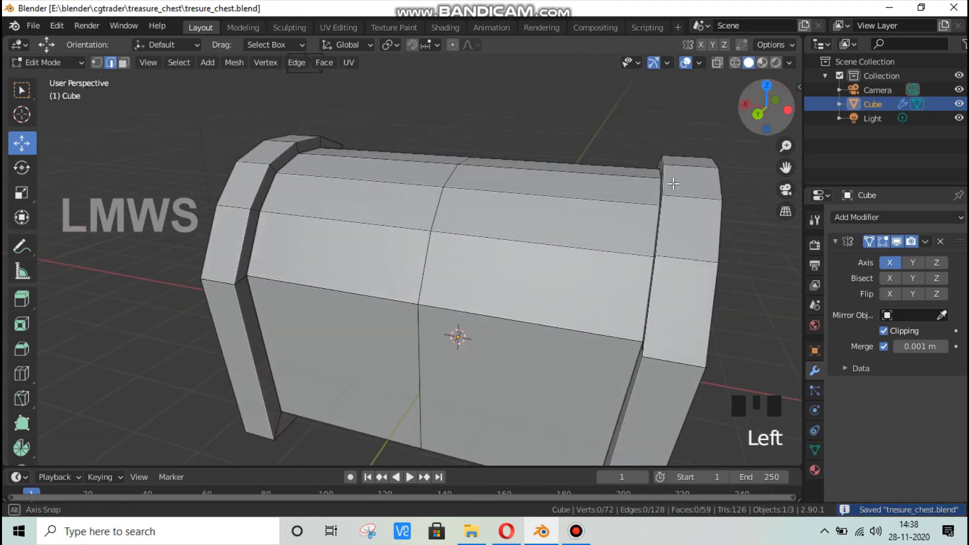
Select all linked geometry of the lid and hide it to expose the inside of the base
key("alt+a")
key("l")
key("h")
middle_click_drag(320, 183, 651, 204)
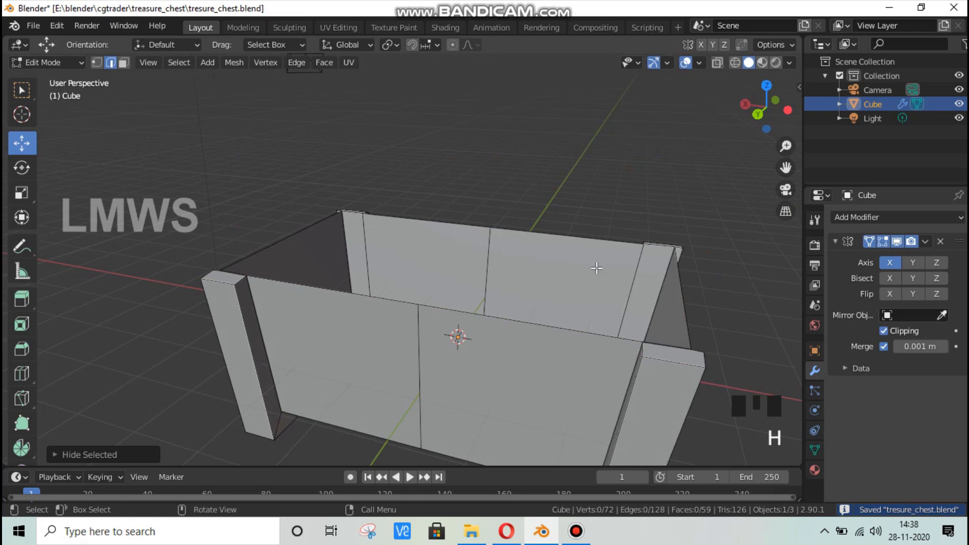
scroll(597, 268, "up", 3)
left_click_drag(767, 106, 663, 178)
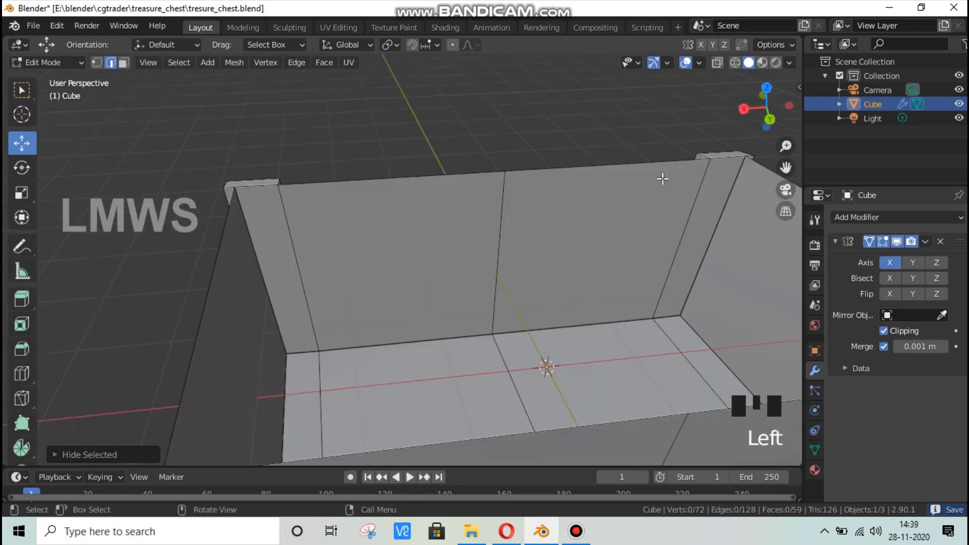
scroll(613, 227, "down", 2)
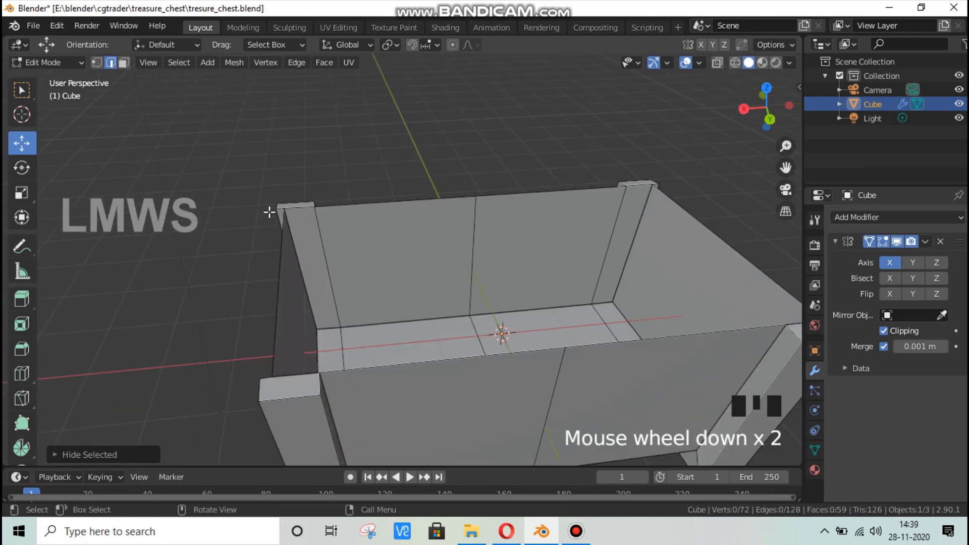
Switch to face selection and select one long wall of the base with its border strip and the end wall
left_click(297, 250)
key("alt+a")
left_click(124, 62)
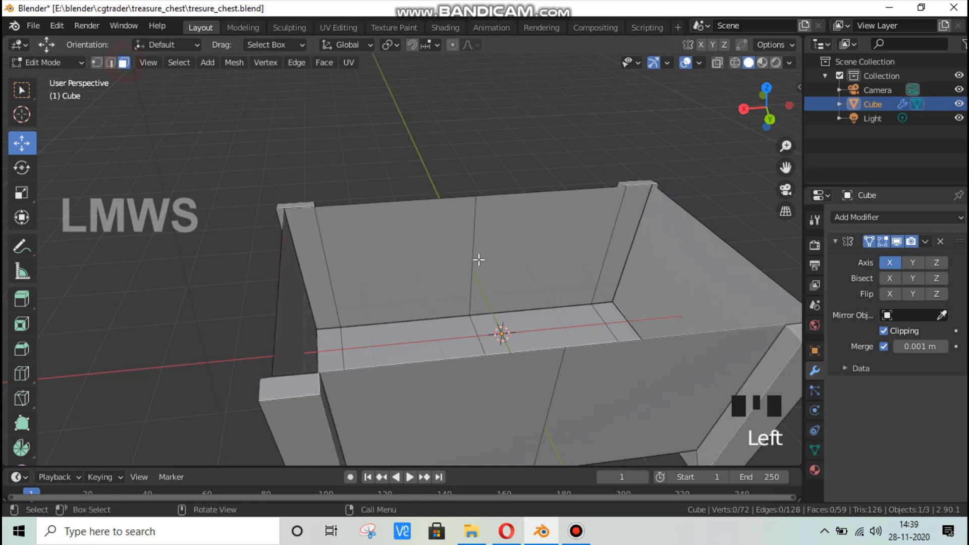
left_click(475, 244, "alt")
left_click(474, 242, "alt")
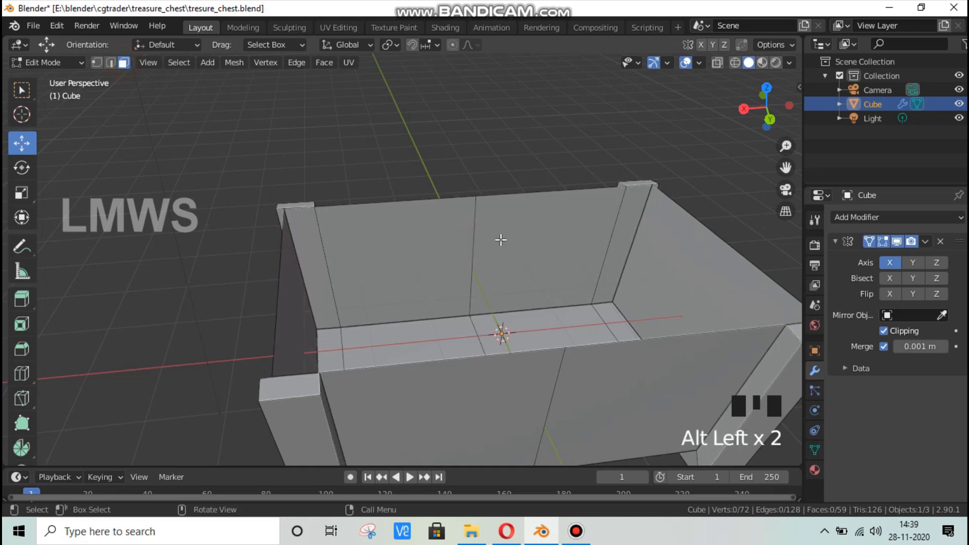
left_click(515, 233)
left_click(627, 223, "shift")
left_click(668, 259, "shift")
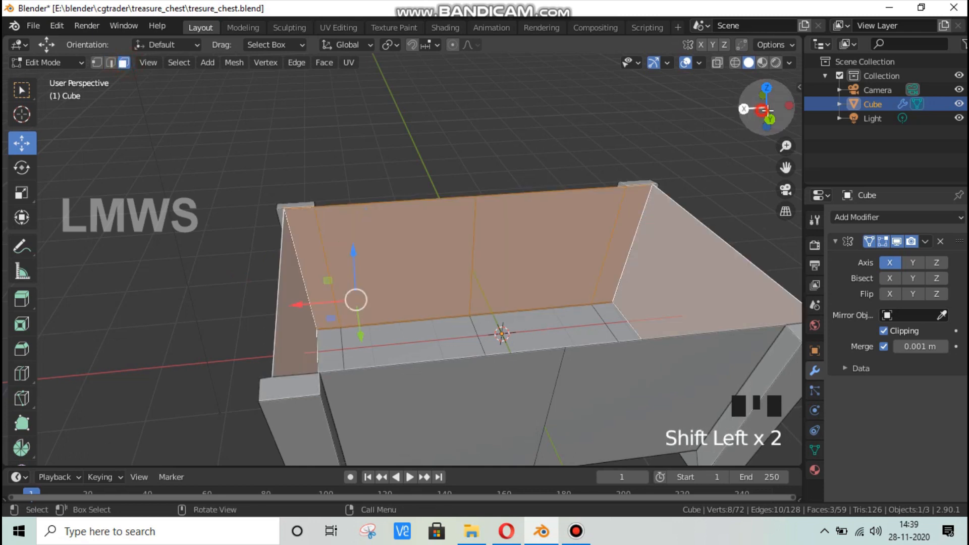
Add the opposite long wall and the floor faces of the base to the selection, and save the file
left_click_drag(766, 108, 716, 136)
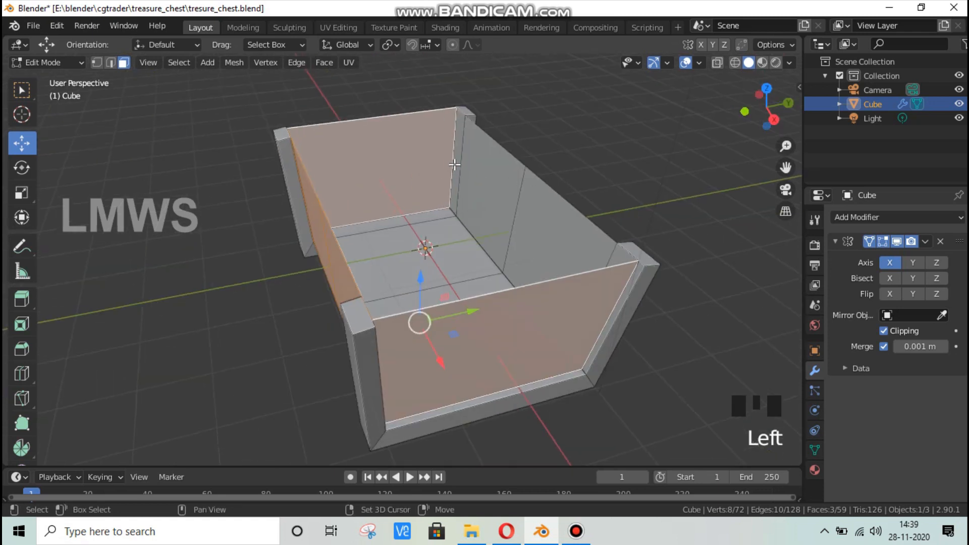
left_click(484, 190, "shift")
left_click(445, 253, "shift")
left_click(448, 257, "shift")
left_click(432, 218, "shift")
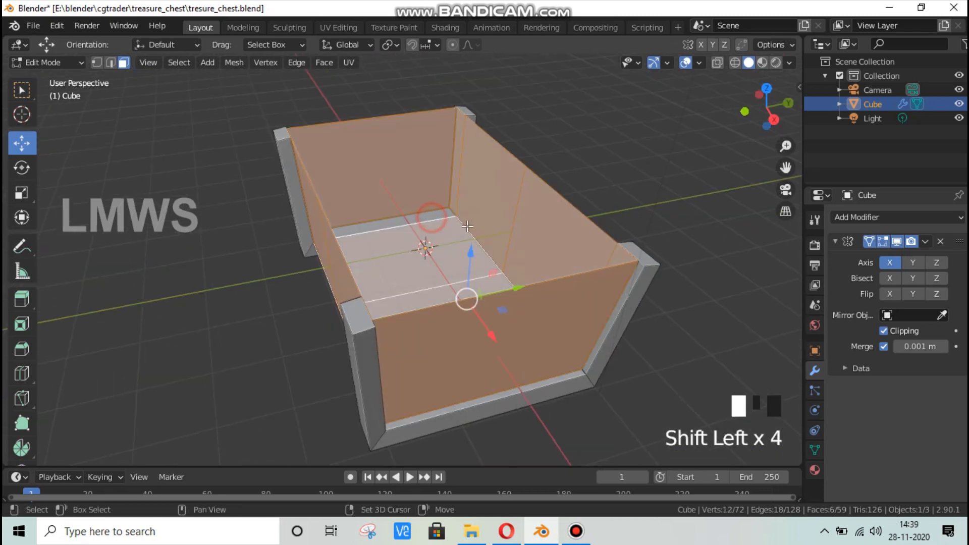
key("ctrl+s")
Create a vertex group and assign the selected wall and floor faces of the base to it
left_click(814, 450)
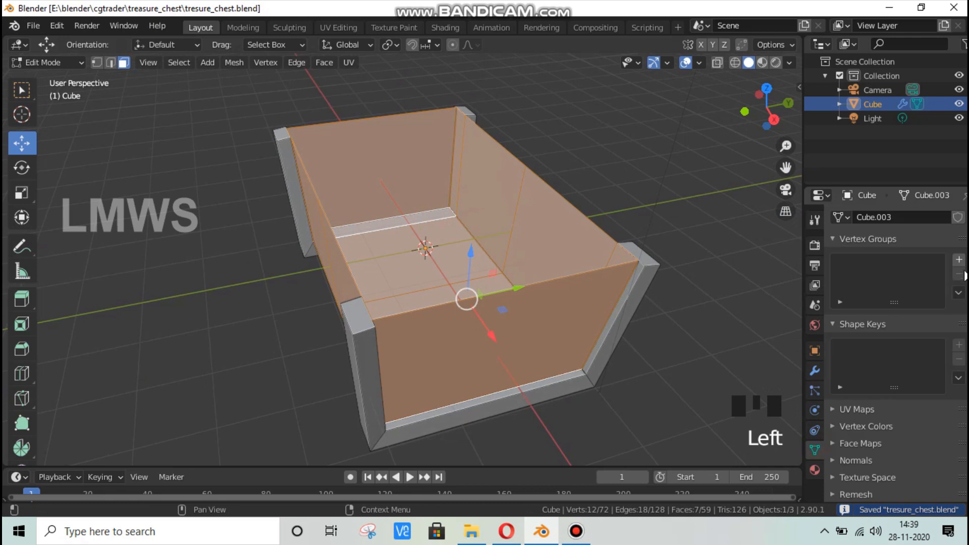
left_click(961, 260)
left_click(845, 349)
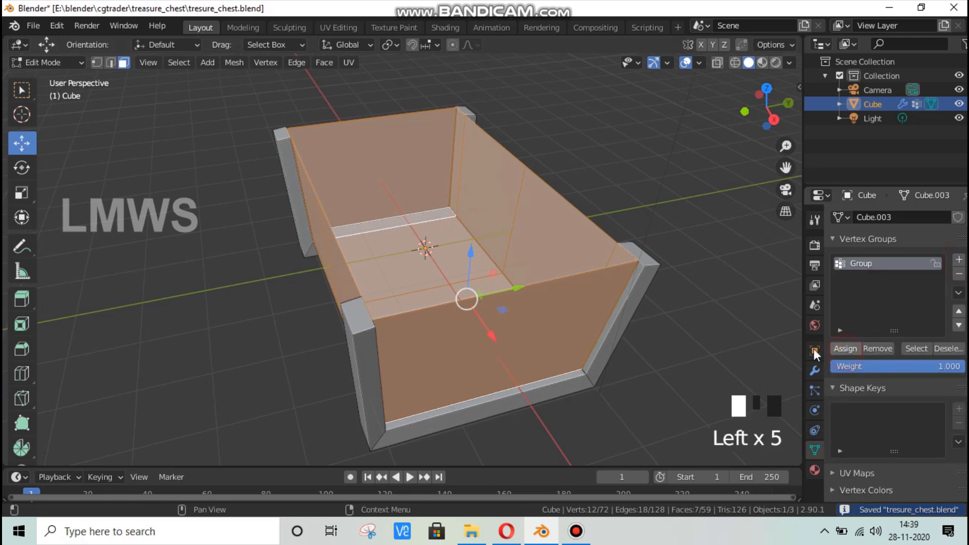
Add a Solidify modifier to the chest and limit it to the vertex group named Group
left_click(813, 371)
left_click(856, 217)
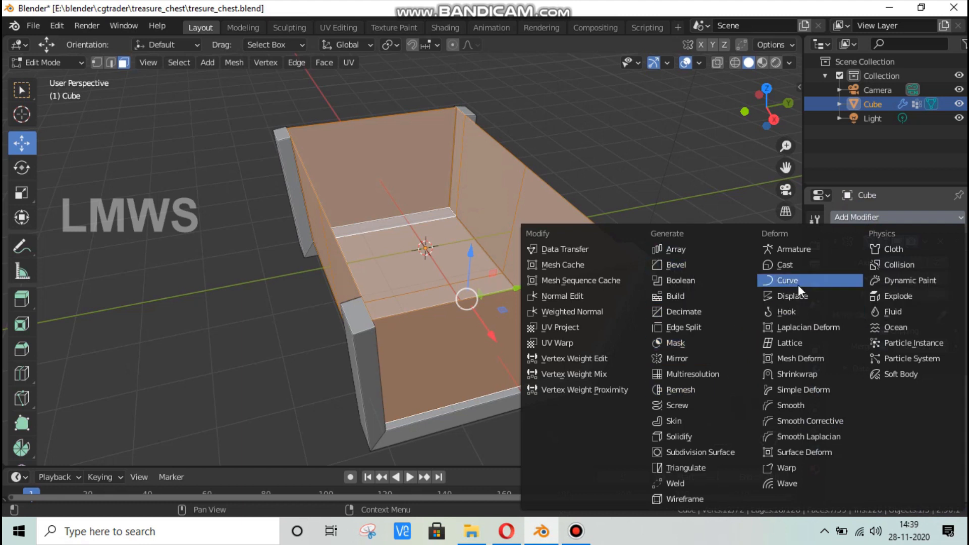
left_click(689, 437)
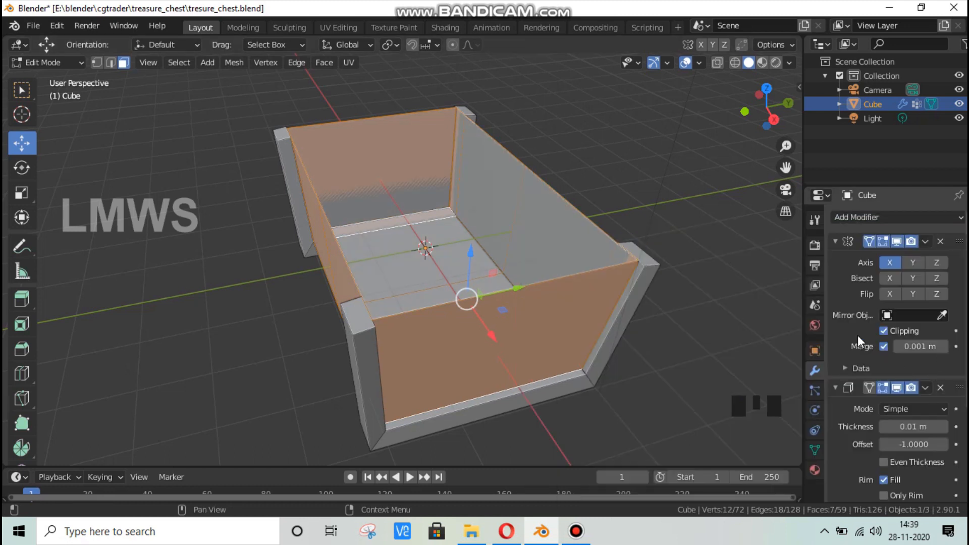
scroll(875, 376, "down", 3)
left_click(914, 430)
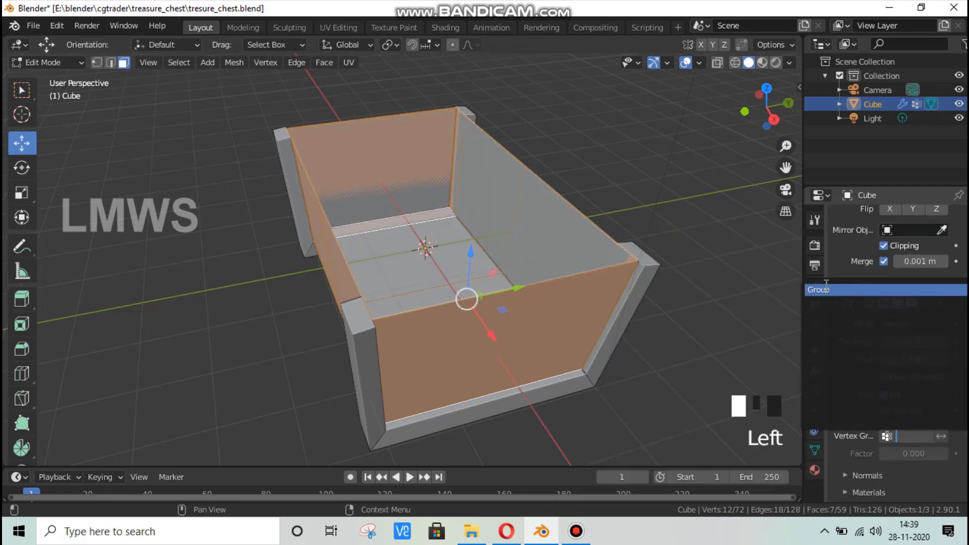
left_click(820, 290)
Try a Solidify thickness of 0.23 m on the base walls, and remove the modifier
scroll(877, 398, "down", 2)
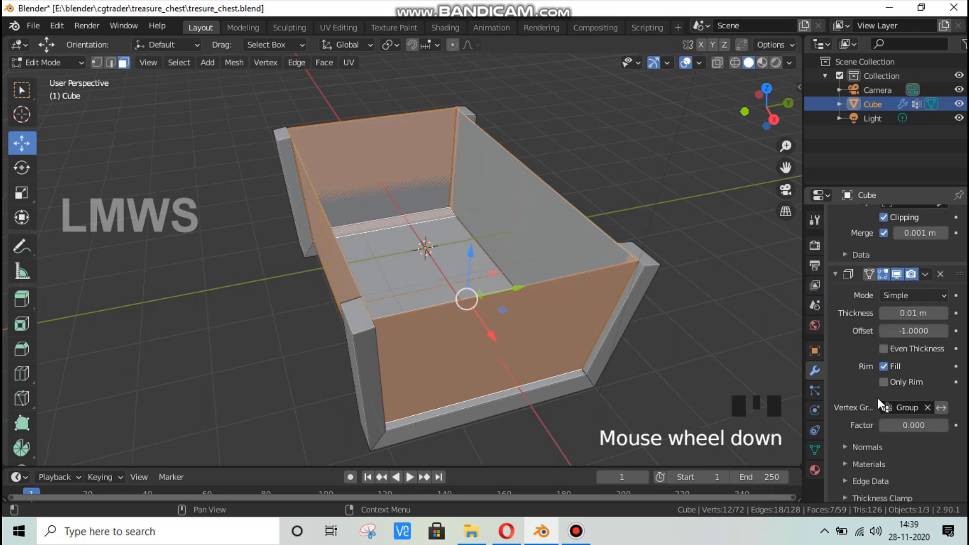
left_click_drag(909, 292, 933, 292)
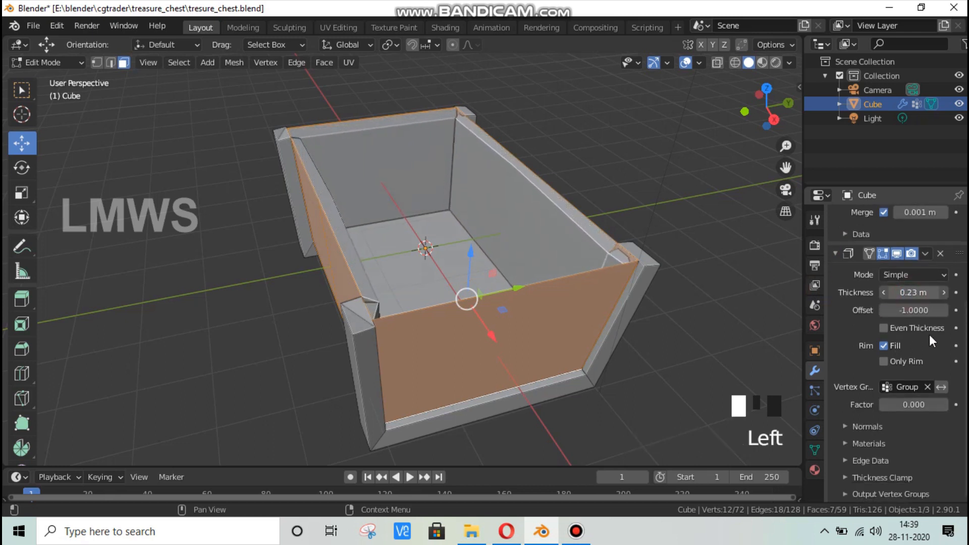
left_click(939, 253)
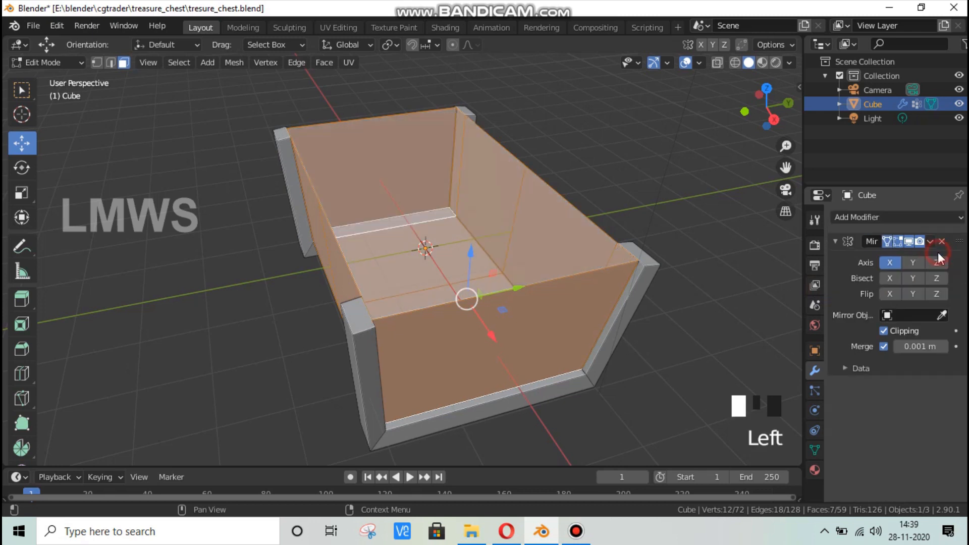
Undo the vertex group assignment and the added selection of the base's floor and opposite long wall
key("ctrl+z")
key("ctrl+z")
key("ctrl+z")
key("ctrl+z")
key("ctrl+z")
key("ctrl+z")
key("ctrl+z")
key("ctrl+z")
key("ctrl+z")
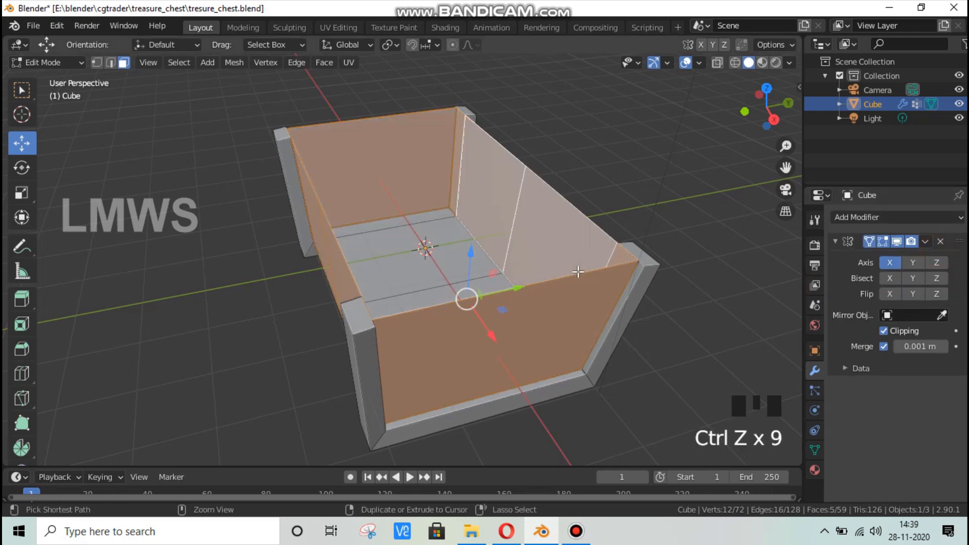
left_click_drag(767, 108, 813, 245)
scroll(384, 213, "up", 2)
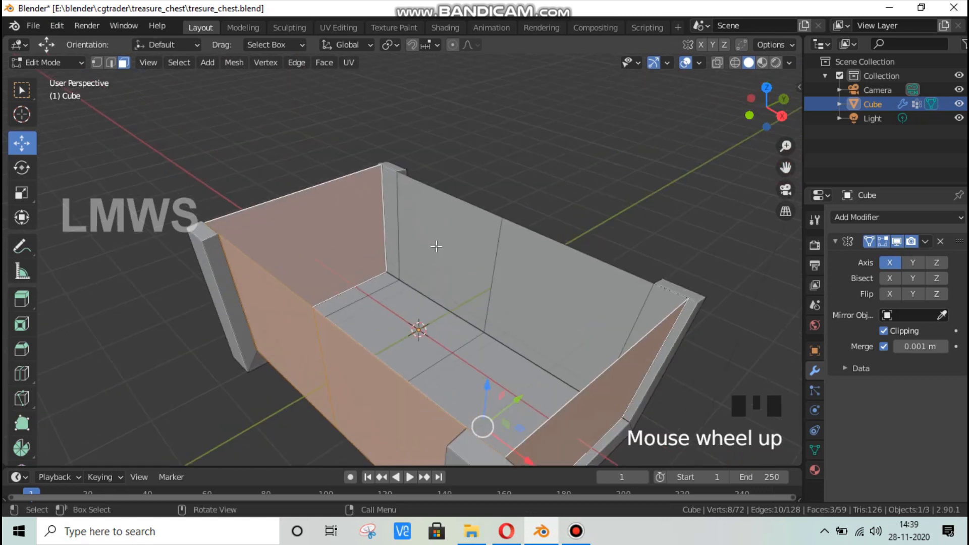
Add the base's opposite long wall faces and all floor faces to the current face selection
left_click(448, 241, "shift")
left_click(534, 272, "shift")
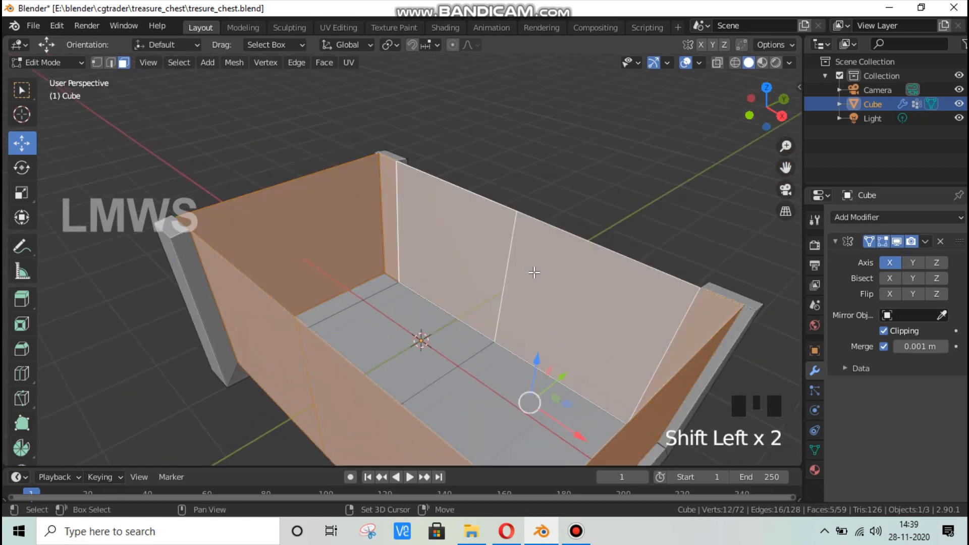
left_click_drag(772, 108, 627, 241)
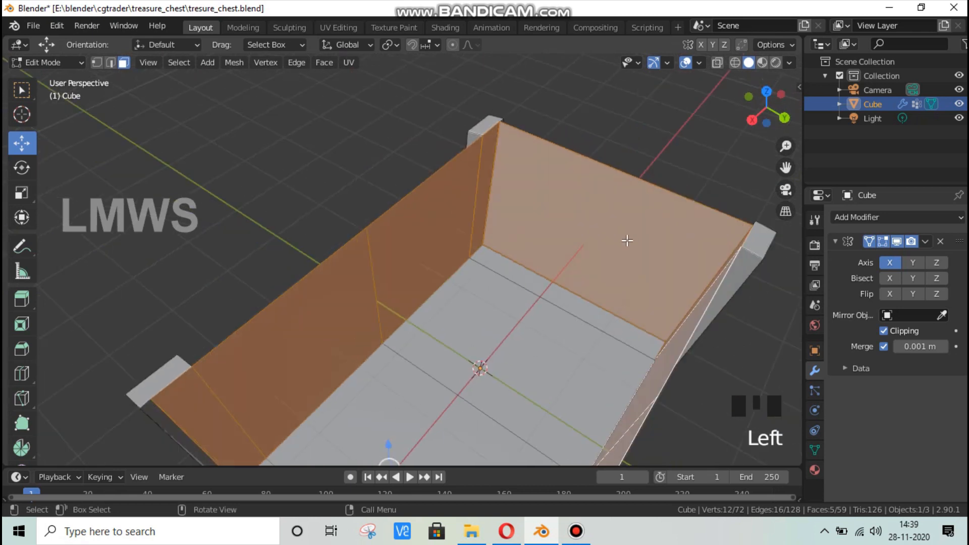
left_click(545, 297, "shift")
left_click(461, 370, "shift")
left_click(404, 392, "shift")
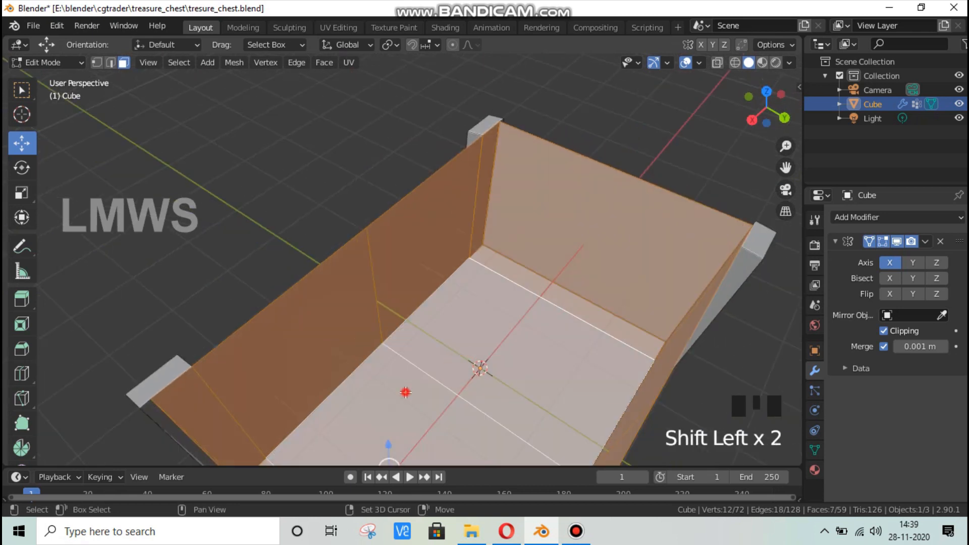
left_click(466, 347, "shift")
scroll(557, 322, "up", 1)
scroll(652, 337, "down", 1)
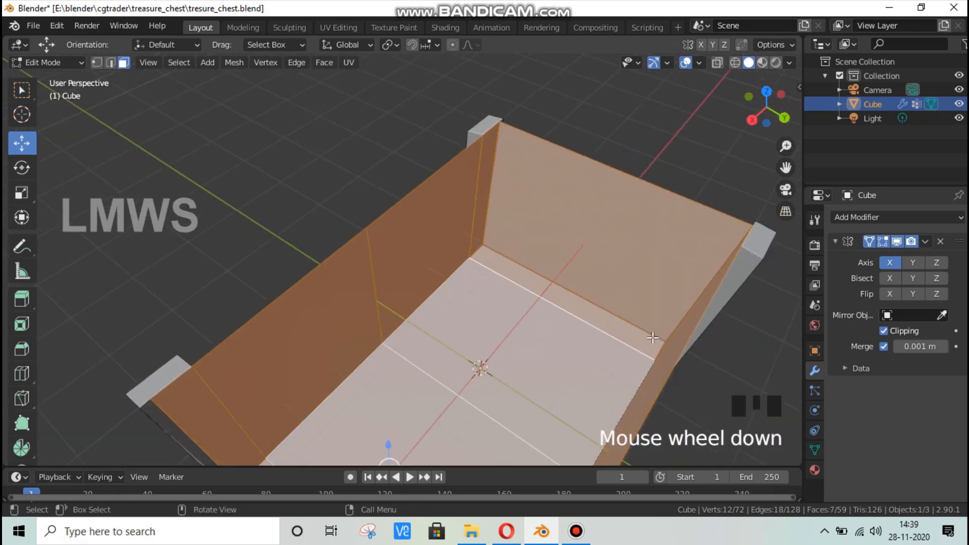
scroll(725, 296, "down", 1)
left_click_drag(766, 107, 741, 123)
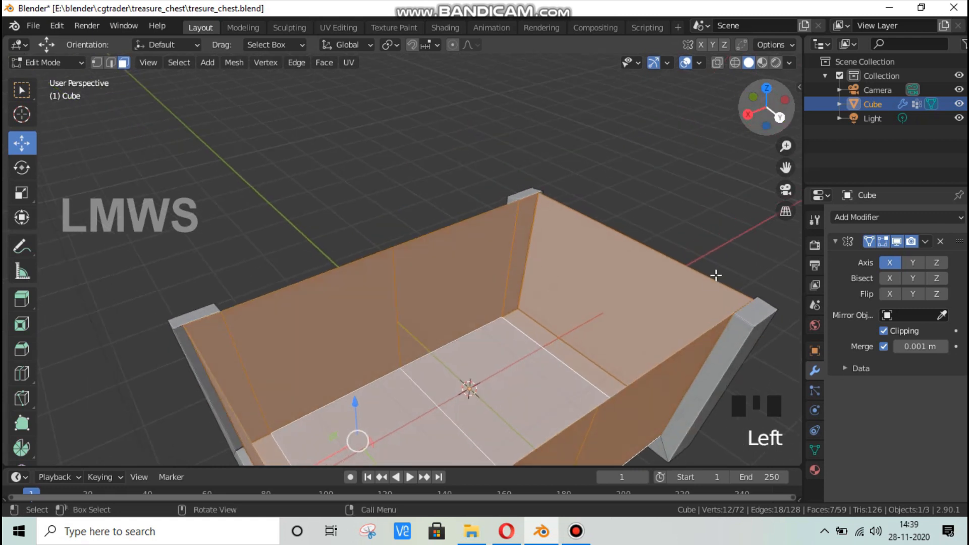
scroll(684, 343, "down", 1)
Duplicate and extrude the selected wall and floor faces in place, and scale them to about 0.9 with Z locked
key("shift+d")
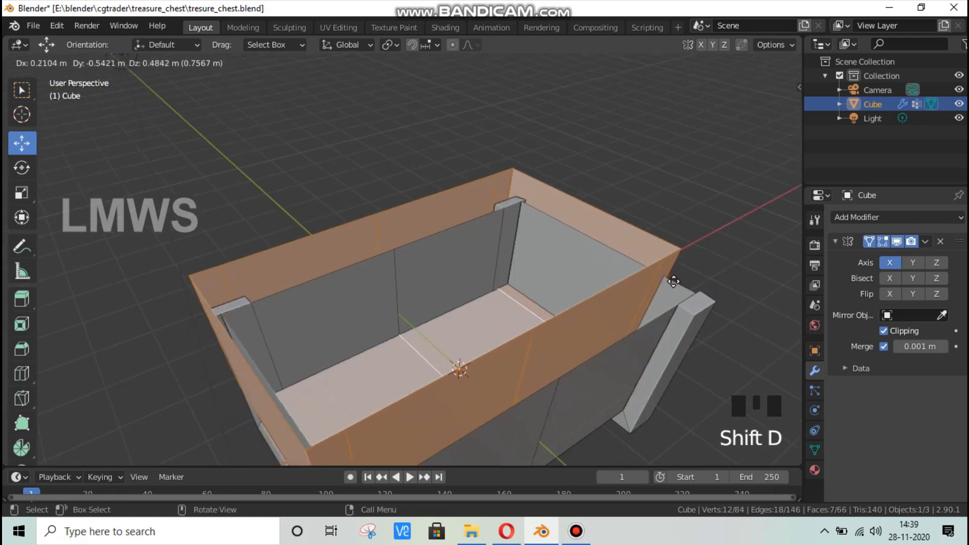
right_click(688, 291)
key("e")
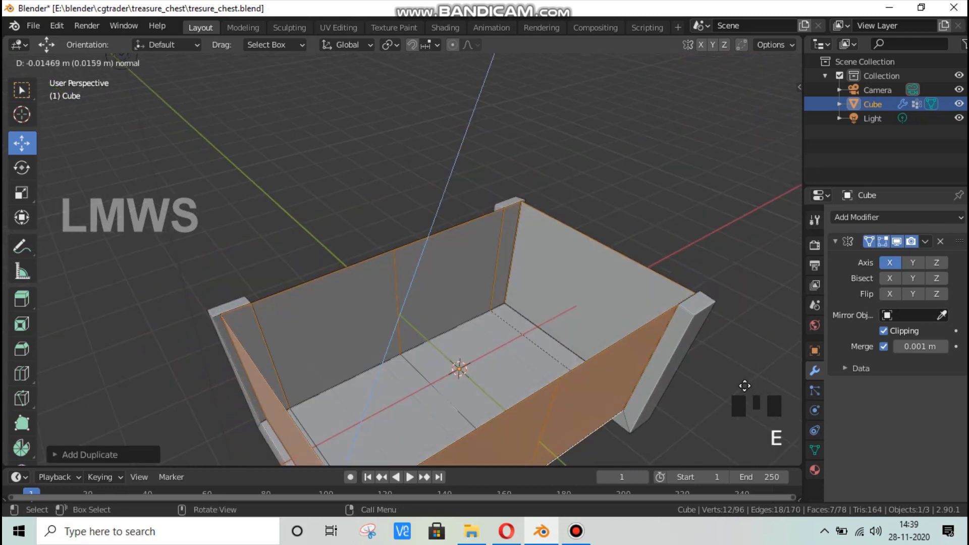
right_click(749, 388)
key("s")
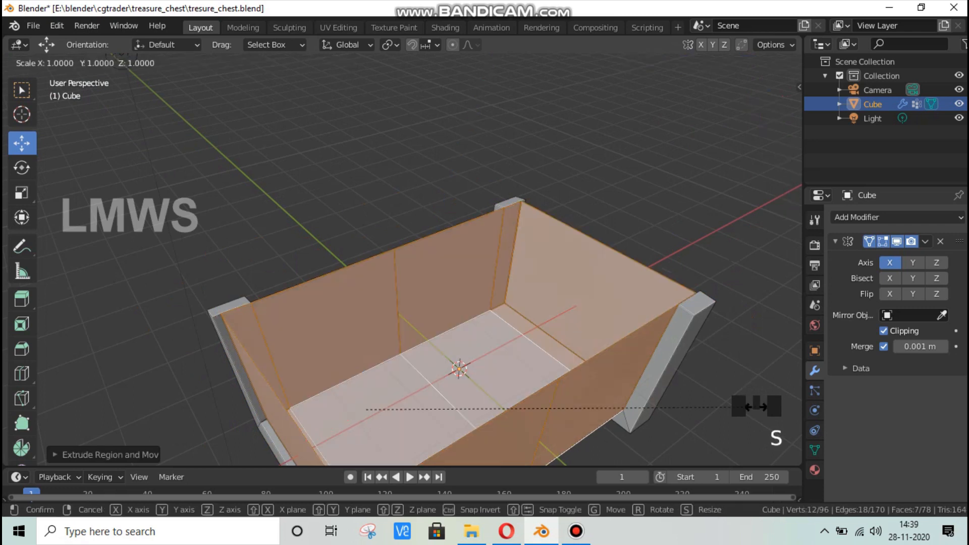
key("shift+z")
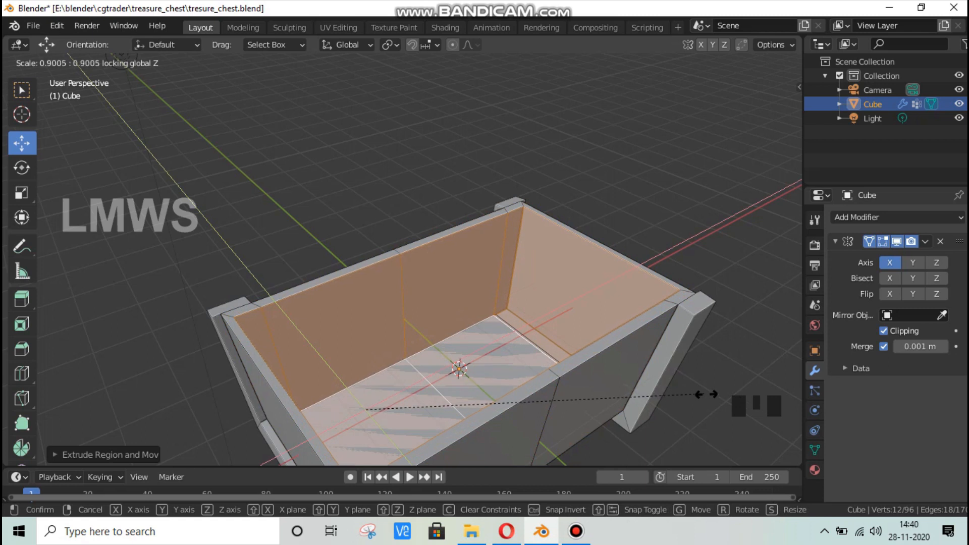
left_click(706, 394)
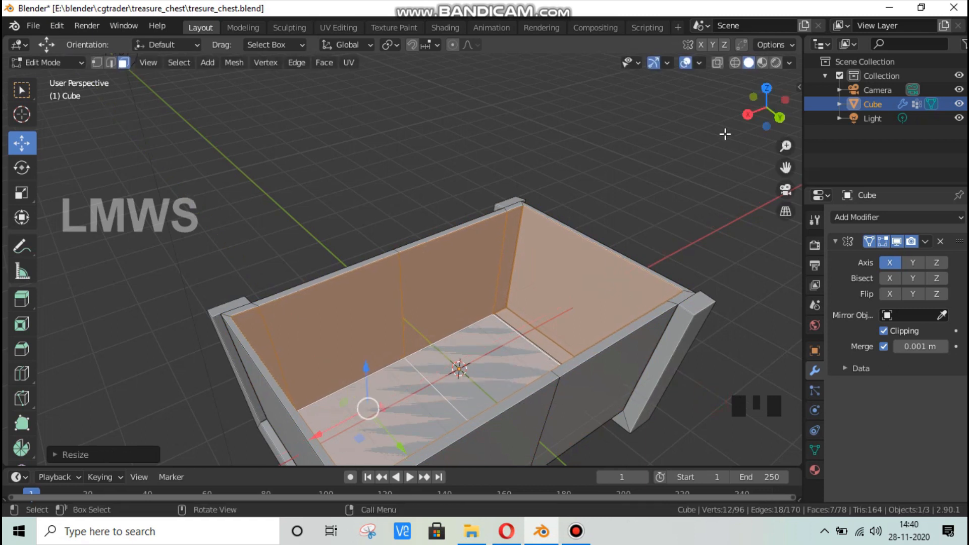
Move the inner face of the base's short end wall about 0.12 m inward along X
left_click(567, 255)
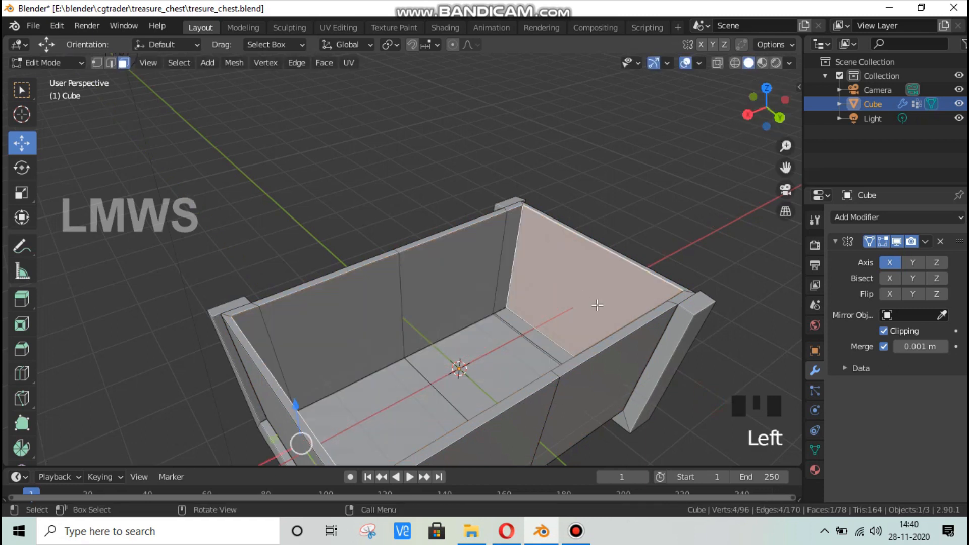
key("g")
key("x")
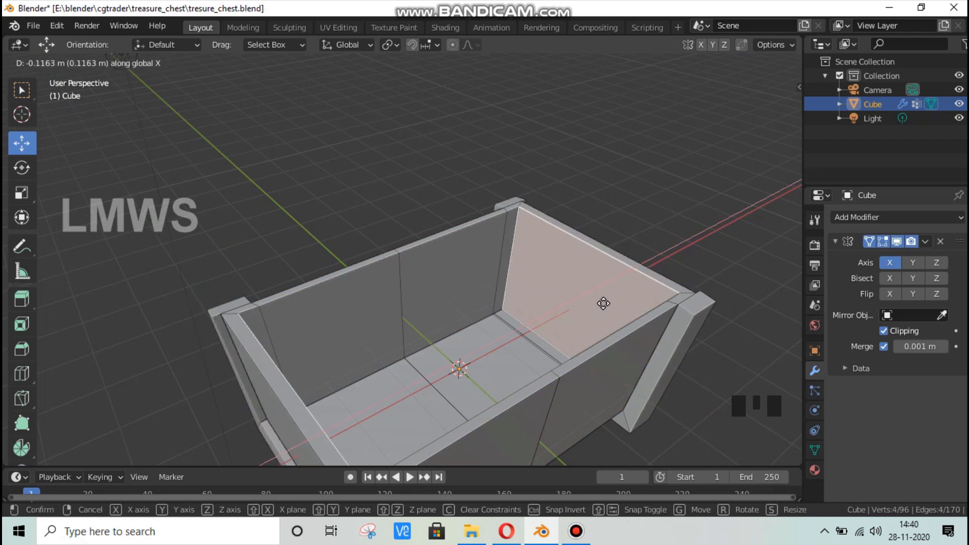
left_click(603, 304)
Raise the two inner floor faces of the base slightly along Z
left_click(501, 368)
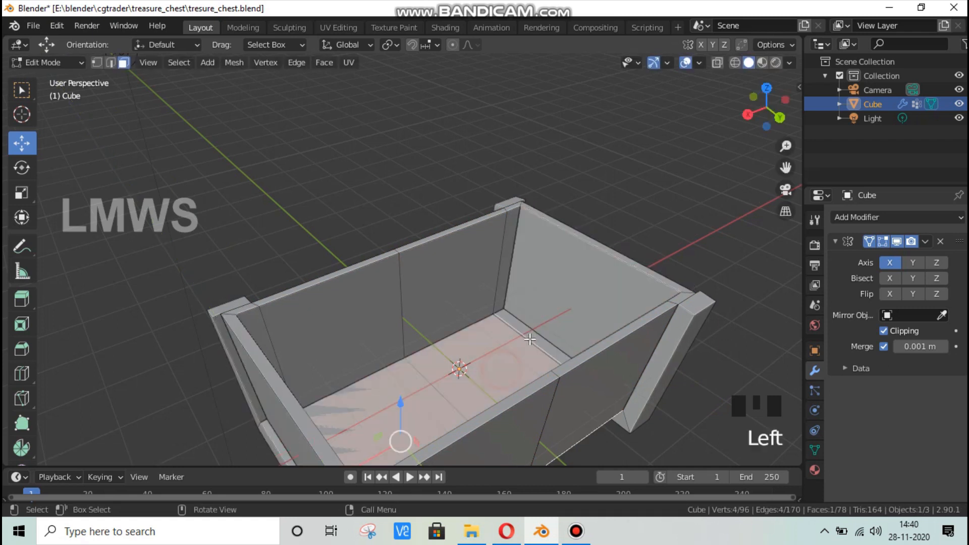
left_click(534, 336, "shift")
key("g")
key("z")
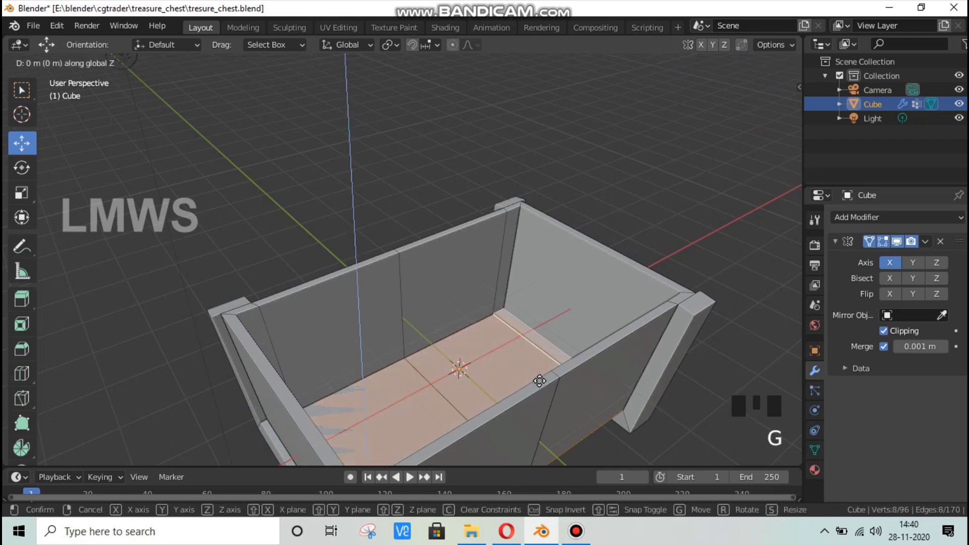
left_click(541, 381)
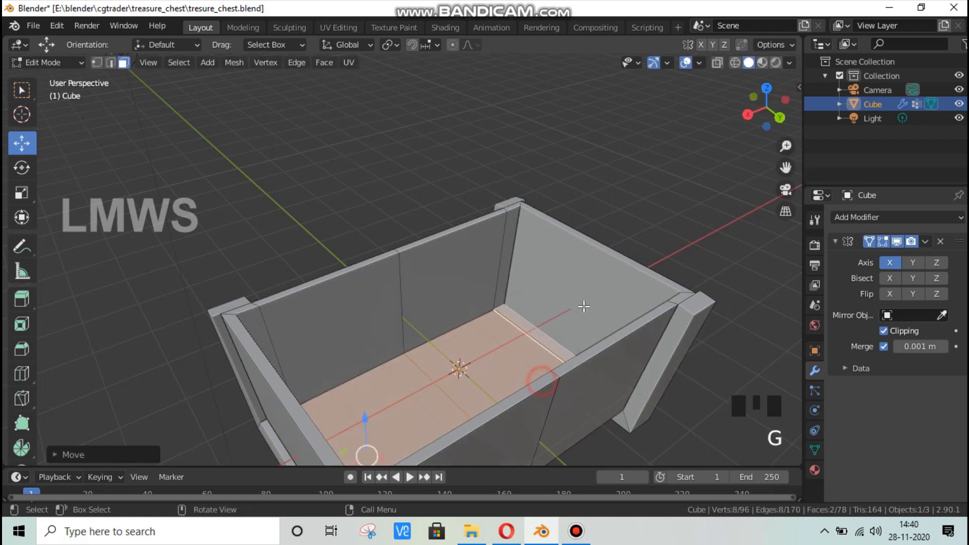
key("Tab")
scroll(667, 192, "down", 2)
key("Tab")
left_click_drag(779, 101, 540, 310)
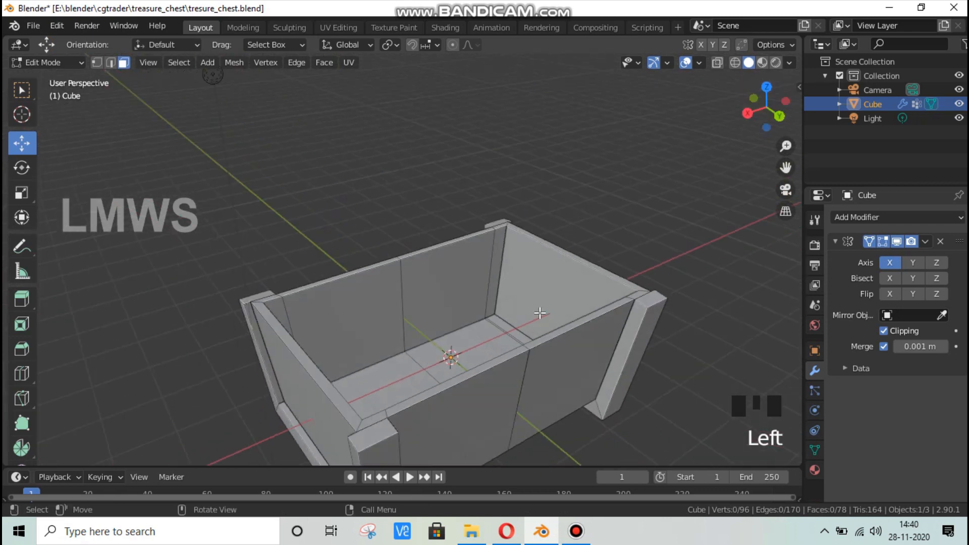
Reveal the hidden lid, clear the selection, and save the chest file
key("ctrl+s")
key("alt+a")
key("alt+h")
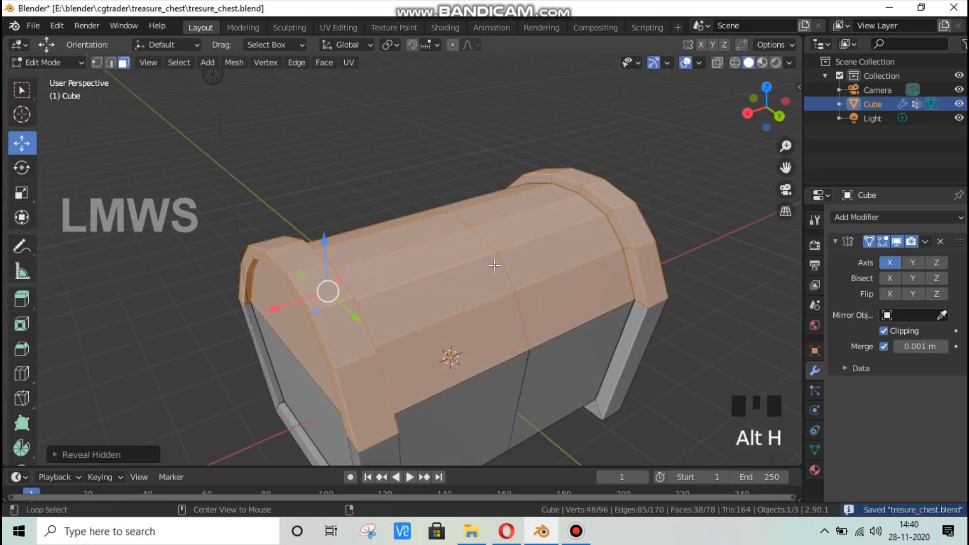
scroll(505, 257, "down", 2)
key("alt+a")
left_click_drag(787, 111, 646, 94)
key("ctrl+s")
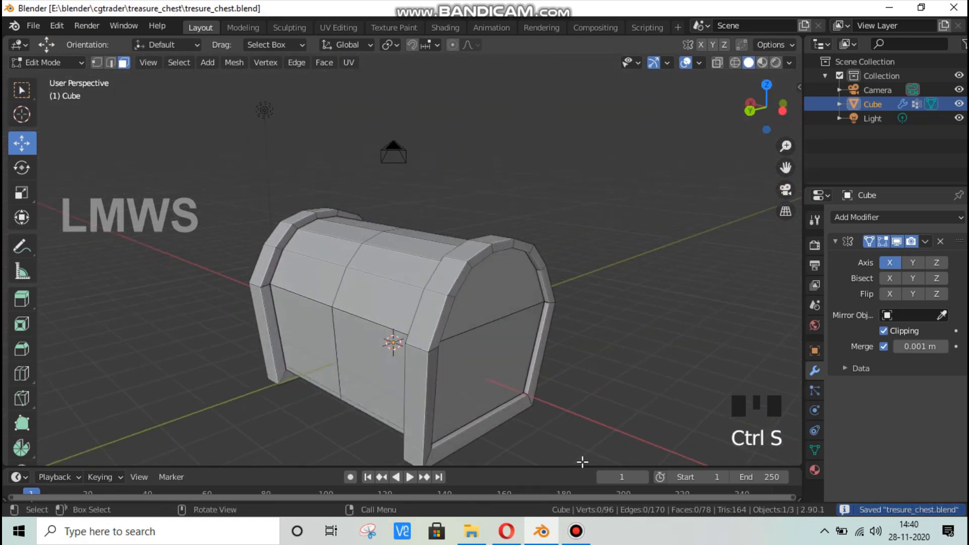
Switch to the browser to examine the skull treasure chest reference, and return to the model in Blender
key("alt+Tab")
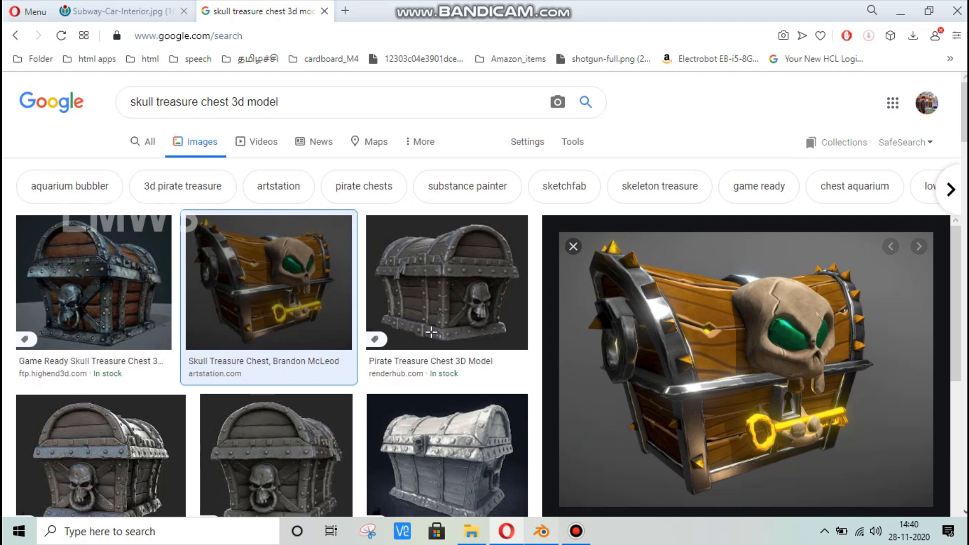
key("alt+Tab")
left_click_drag(759, 114, 613, 307)
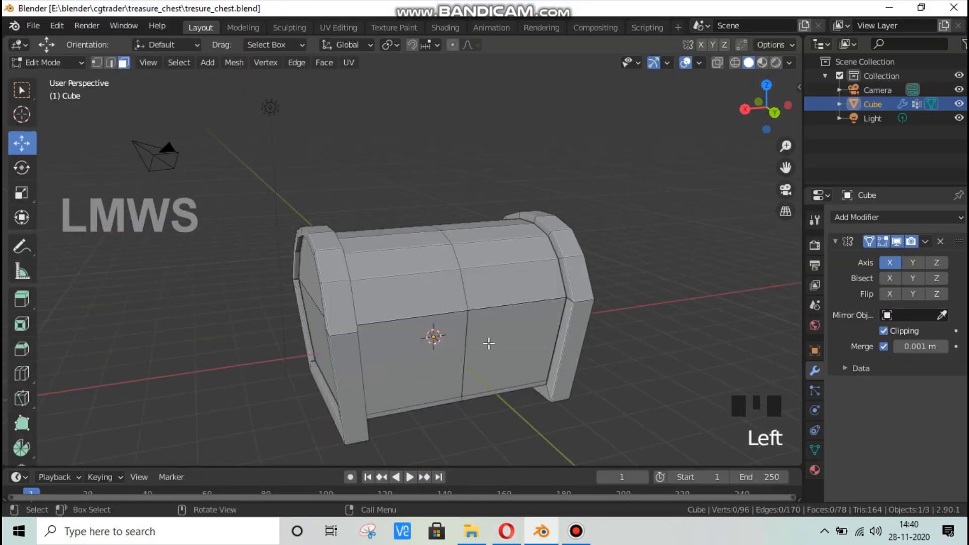
Try a loop cut along the lid's long side, close to its lower edge
key("ctrl+r")
left_click(469, 298)
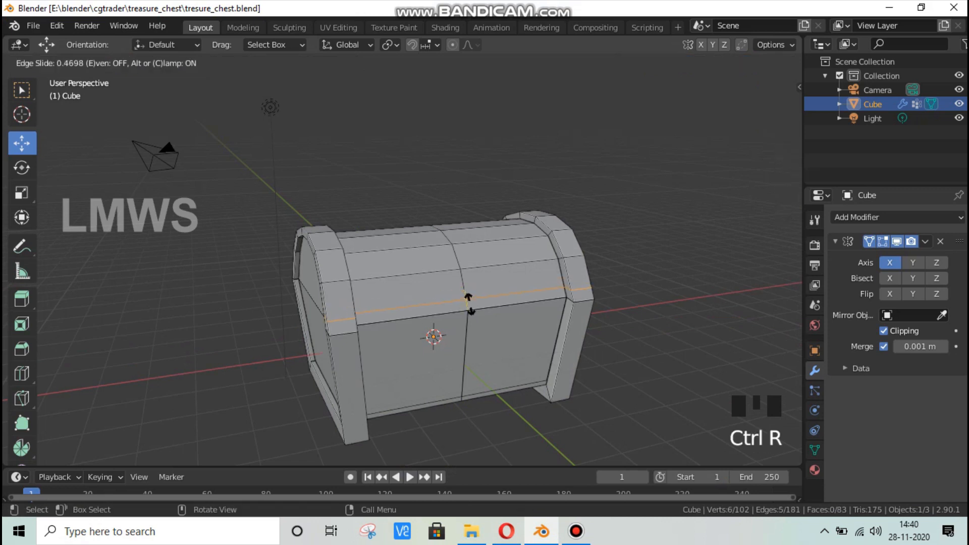
left_click(468, 305)
key("alt+a")
Try a loop cut around the base, slightly below its upper edge
key("ctrl+r")
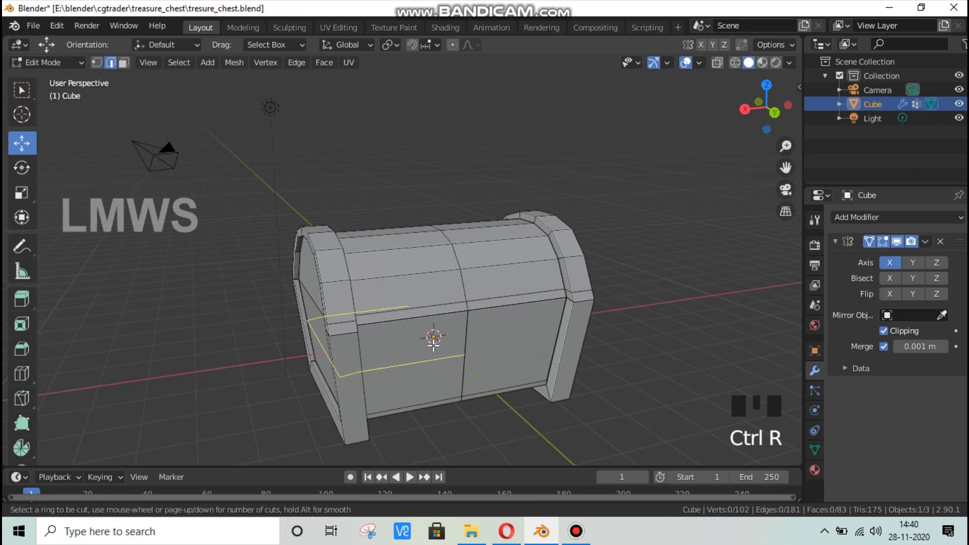
left_click(446, 348)
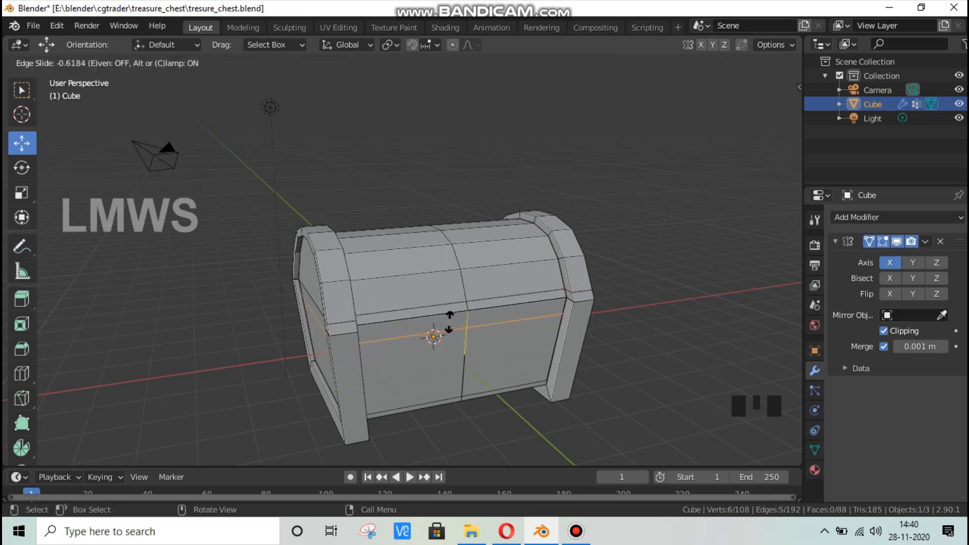
left_click(452, 320)
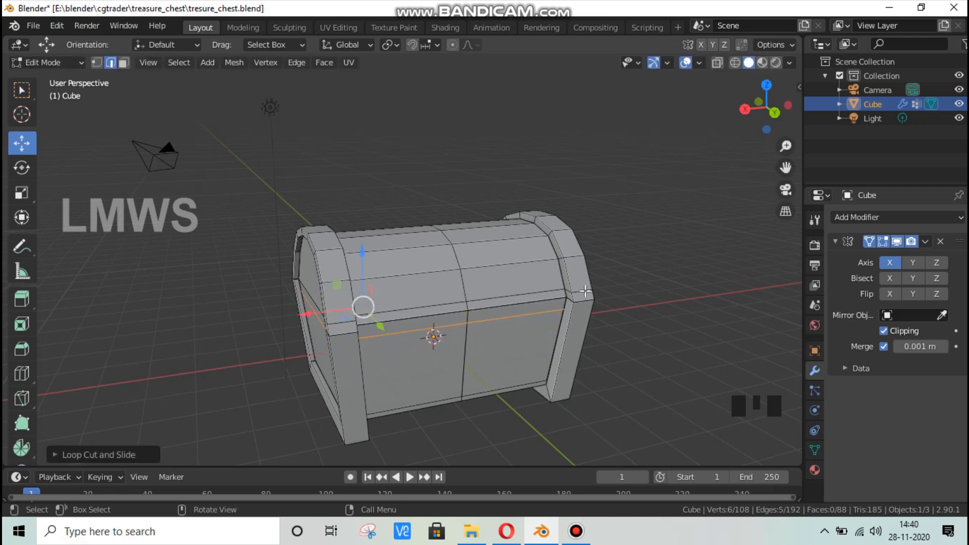
scroll(594, 283, "up", 3)
left_click_drag(752, 120, 707, 123)
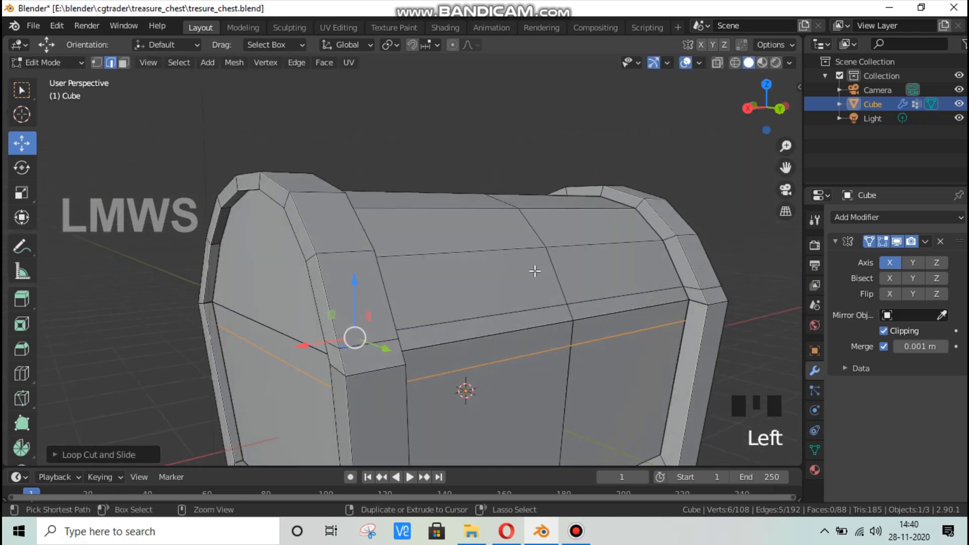
Try a loop cut low on the lid's opposite long side, and undo it together with the base's loop cut
key("ctrl+r")
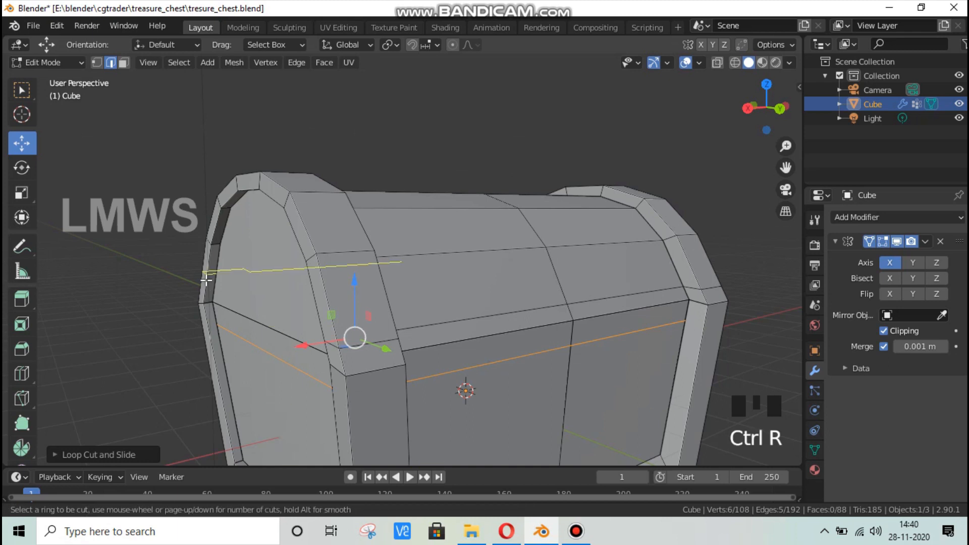
left_click(206, 281)
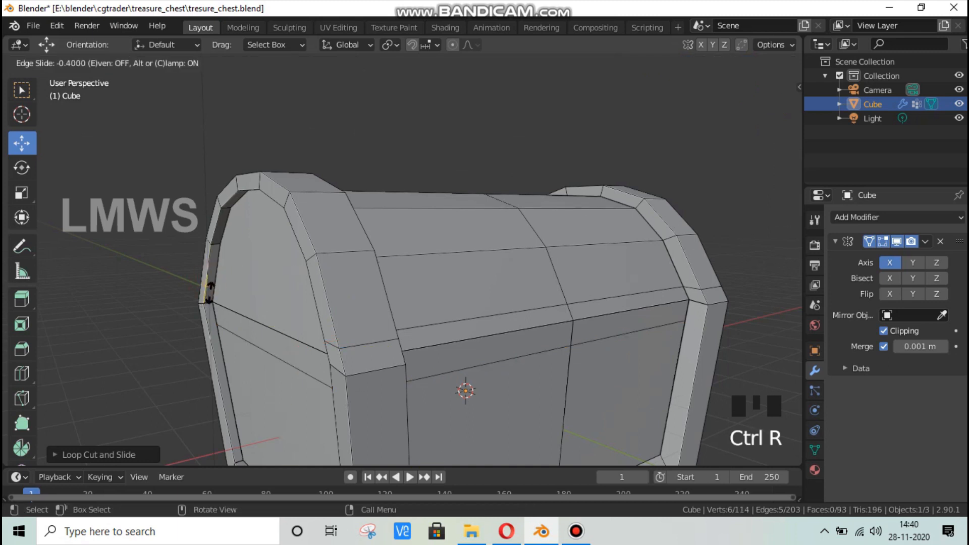
left_click(210, 292)
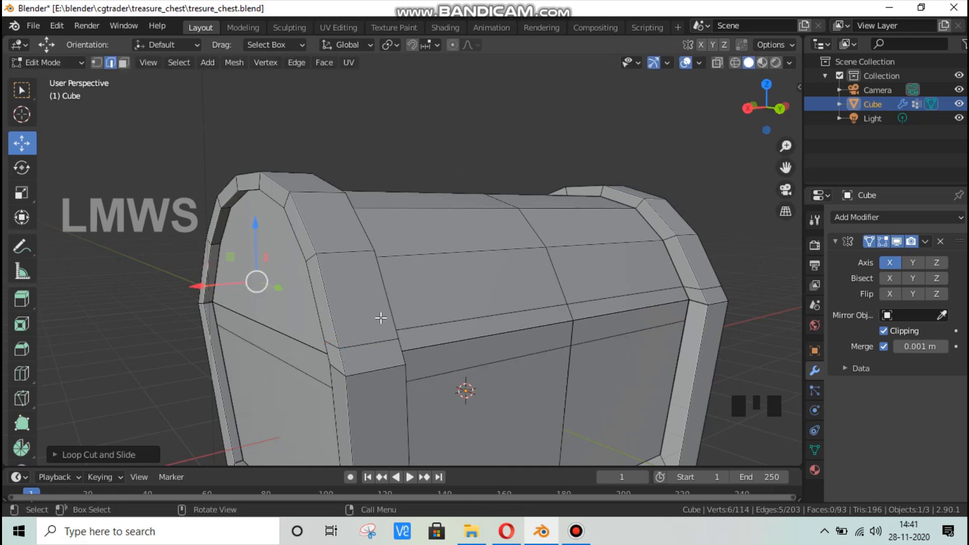
key("ctrl+z")
key("ctrl+z")
scroll(597, 321, "down", 2)
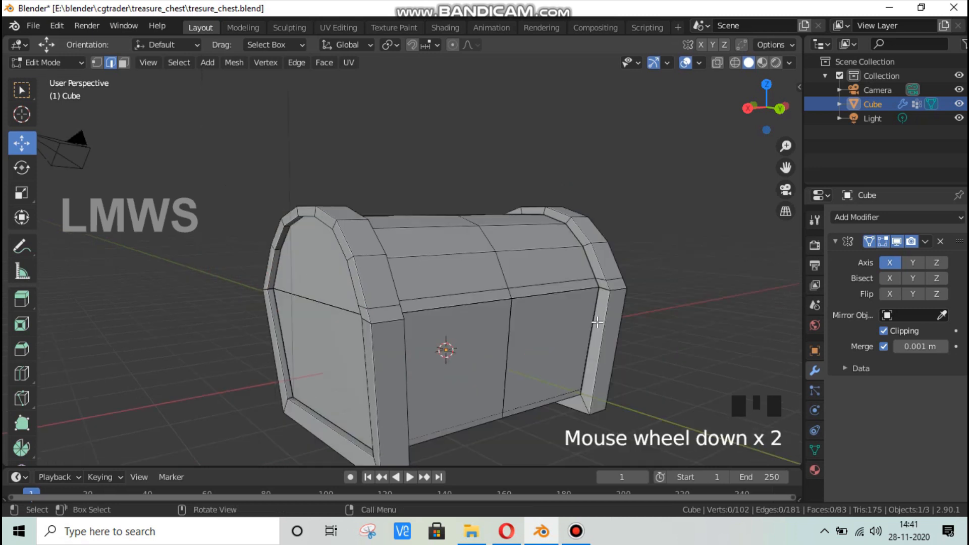
Undo the remaining loop cut near the lid's lower edge
key("KP_1")
left_click(777, 89)
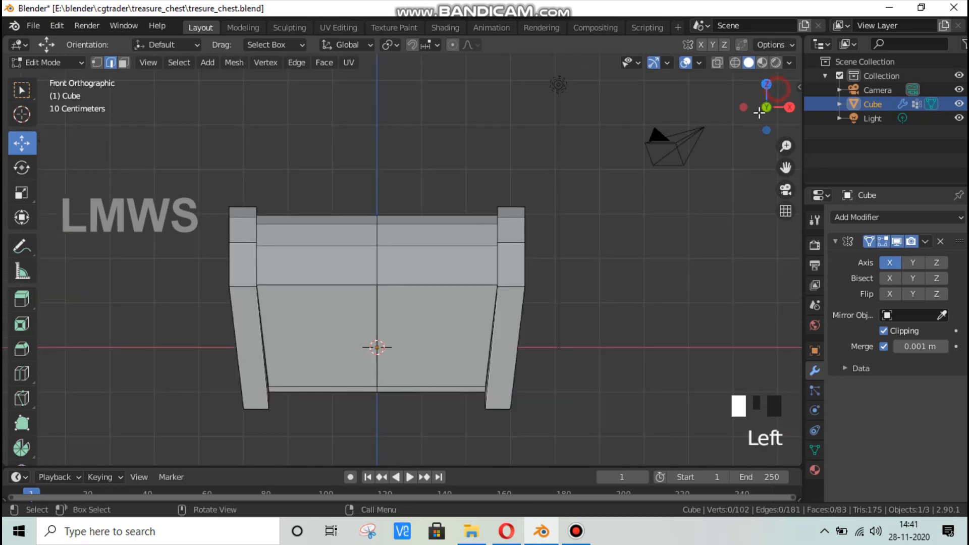
left_click_drag(777, 91, 606, 139)
key("ctrl+z")
key("ctrl+z")
key("ctrl+z")
key("ctrl+z")
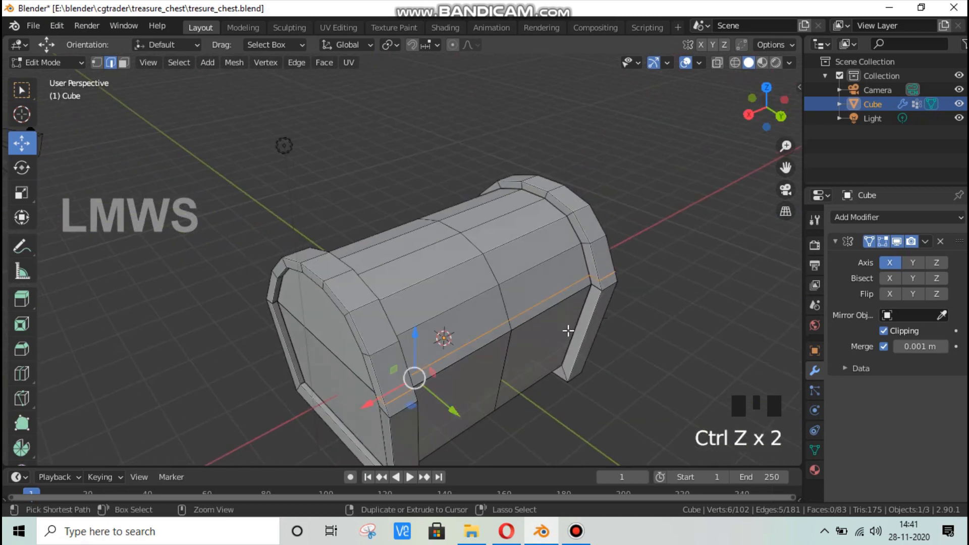
Add a loop cut along the lid's opposite long side, slid close to its lower edge
left_click_drag(757, 110, 385, 377)
scroll(331, 320, "up", 2)
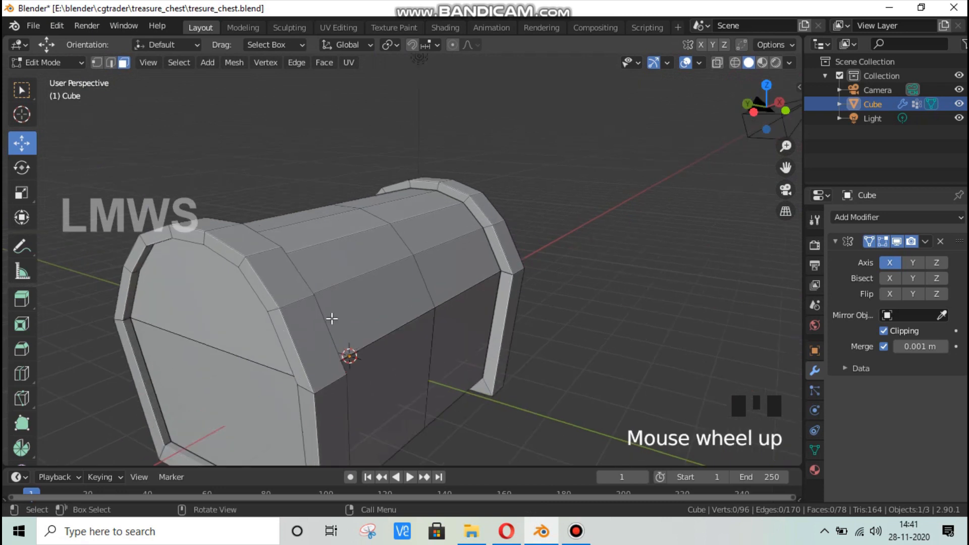
key("ctrl+r")
left_click(340, 336)
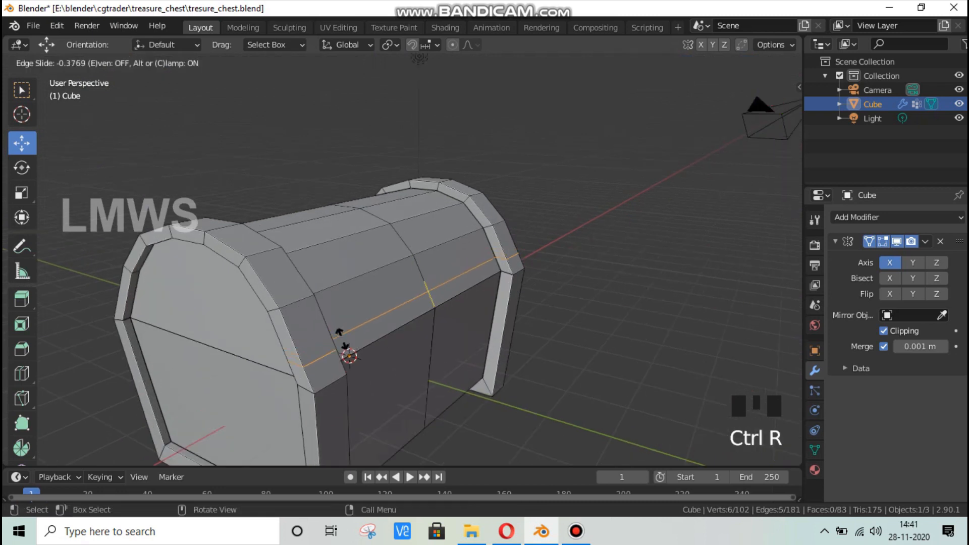
left_click(345, 343)
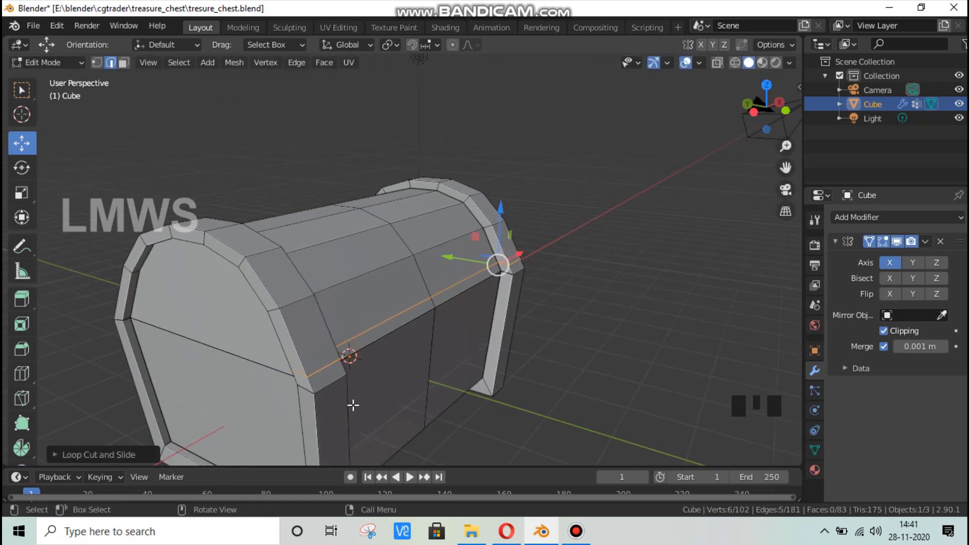
Add a loop cut across the base's raised end band, slid slightly below the lid's lower edge
key("ctrl+r")
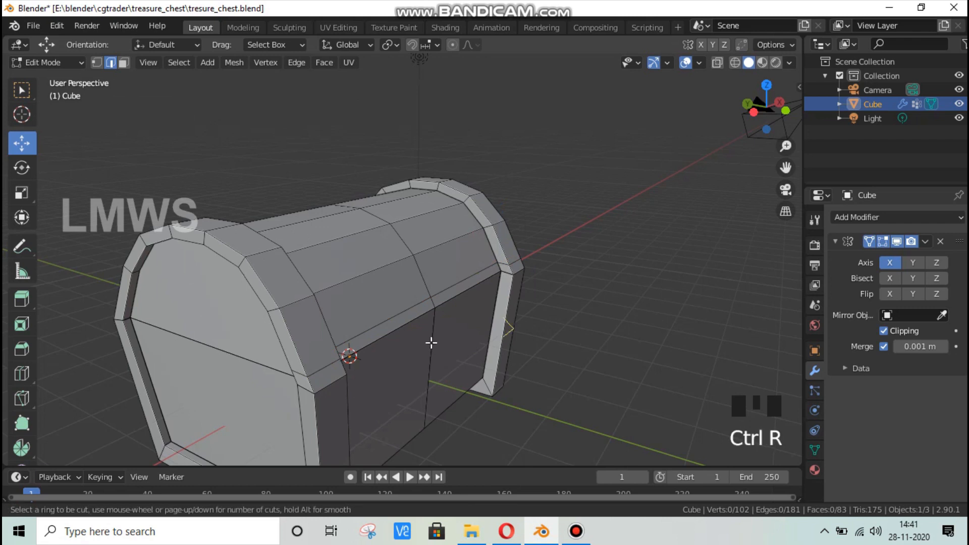
left_click(318, 434)
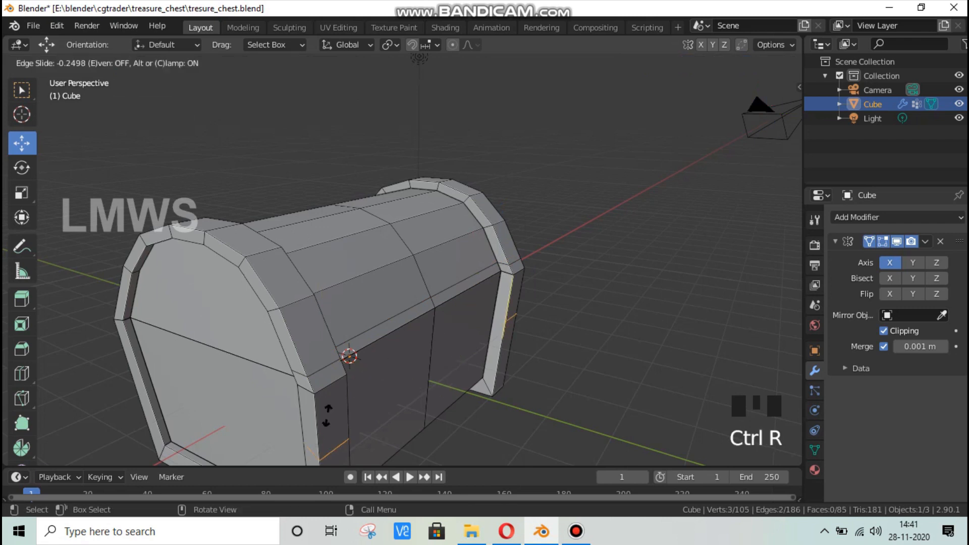
left_click(352, 389)
key("alt+a")
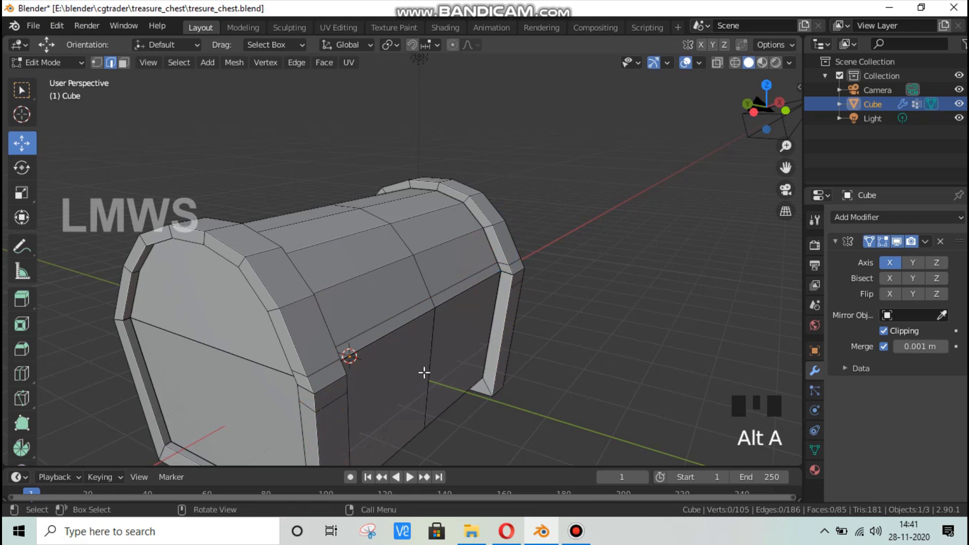
Add a loop cut around the base's wall panels, slid slightly below the lid line
key("ctrl+r")
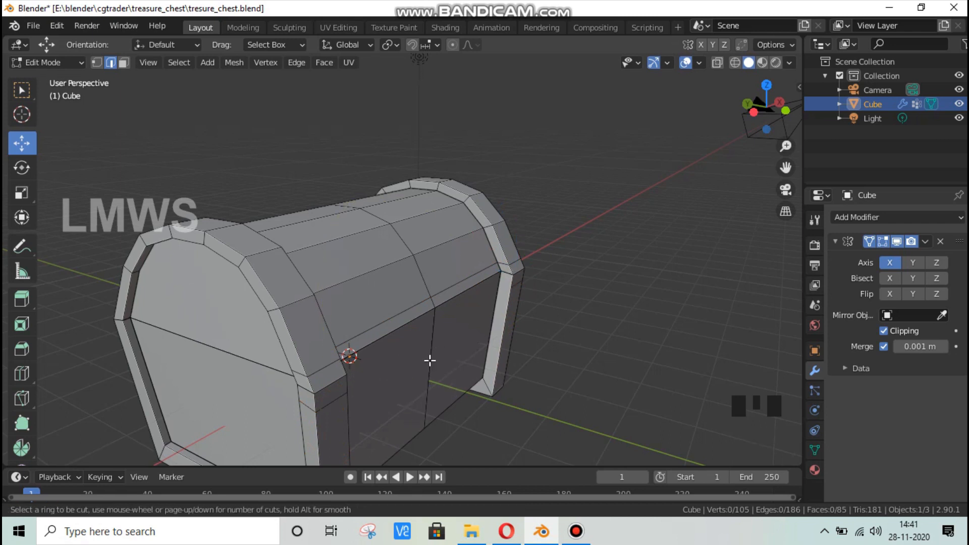
left_click(491, 292)
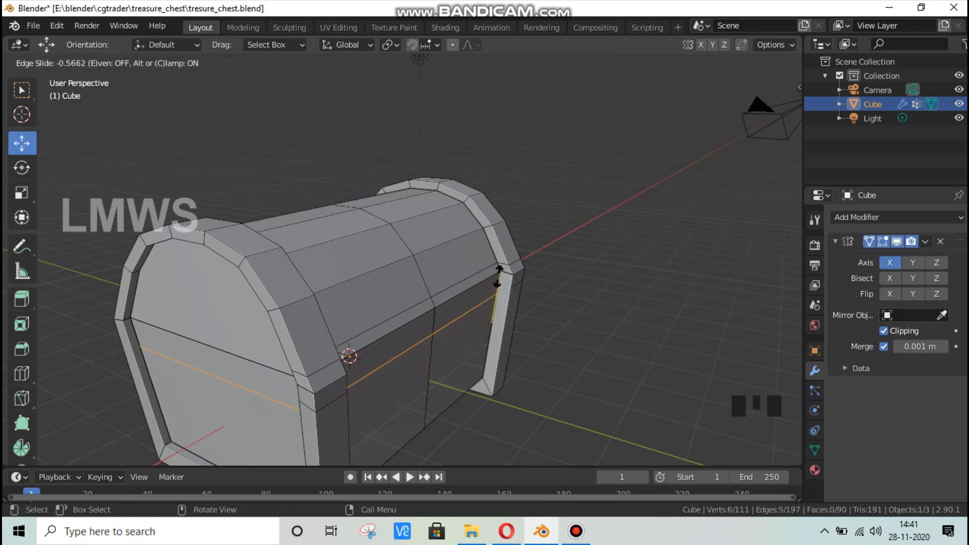
left_click(498, 283)
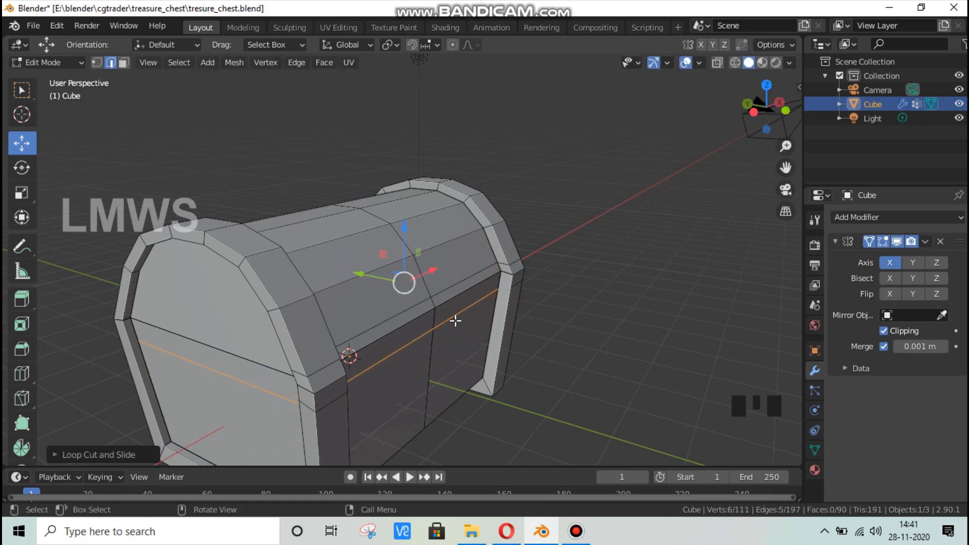
key("KP_1")
Return to the chest model and save the file
scroll(454, 320, "up", 2)
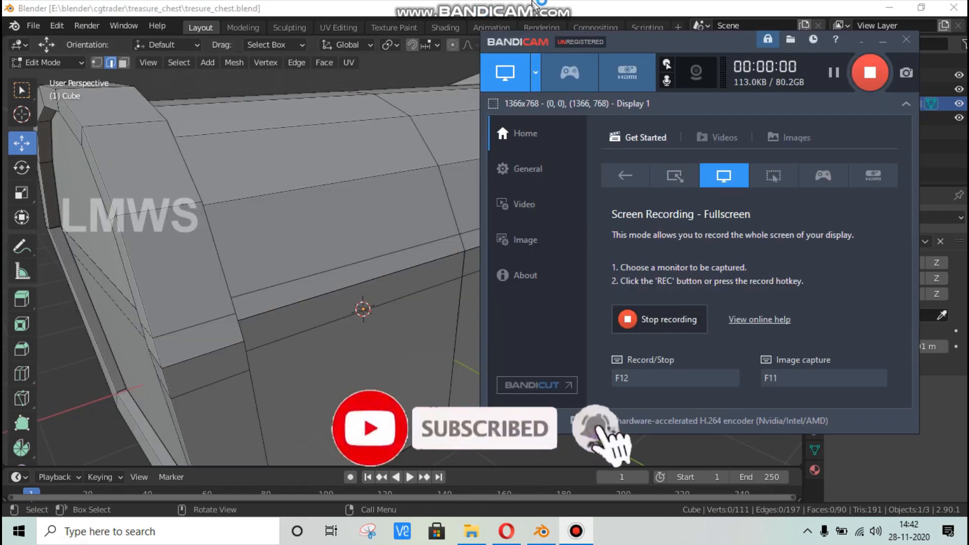
left_click(602, 2)
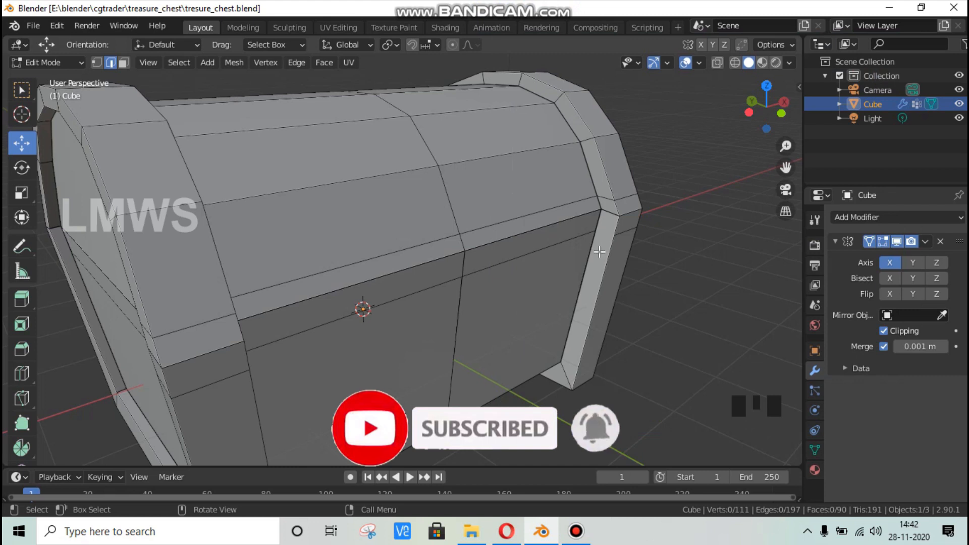
scroll(600, 251, "up", 2)
key("ctrl+s")
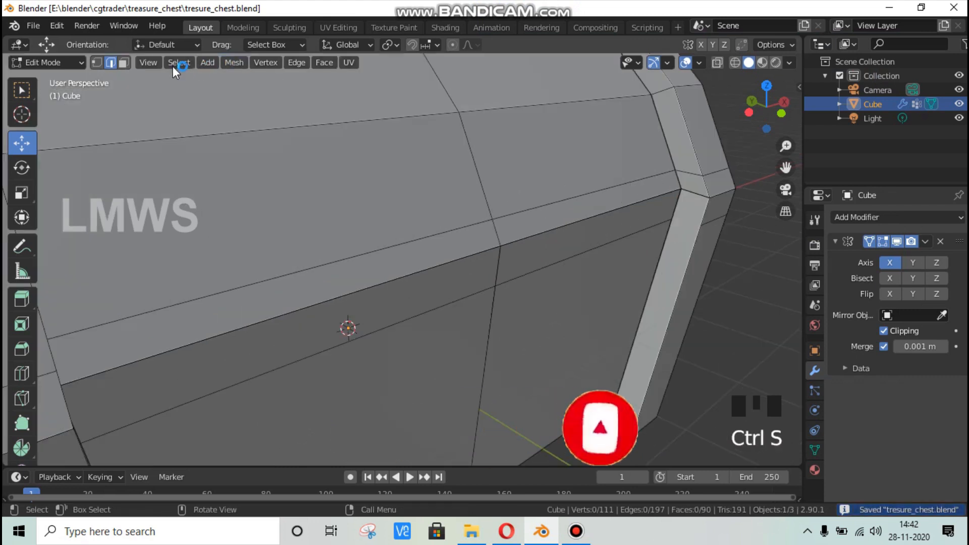
Extrude the narrow face strip along the lid's lower edge in place, without any offset
left_click(123, 62)
left_click(614, 192)
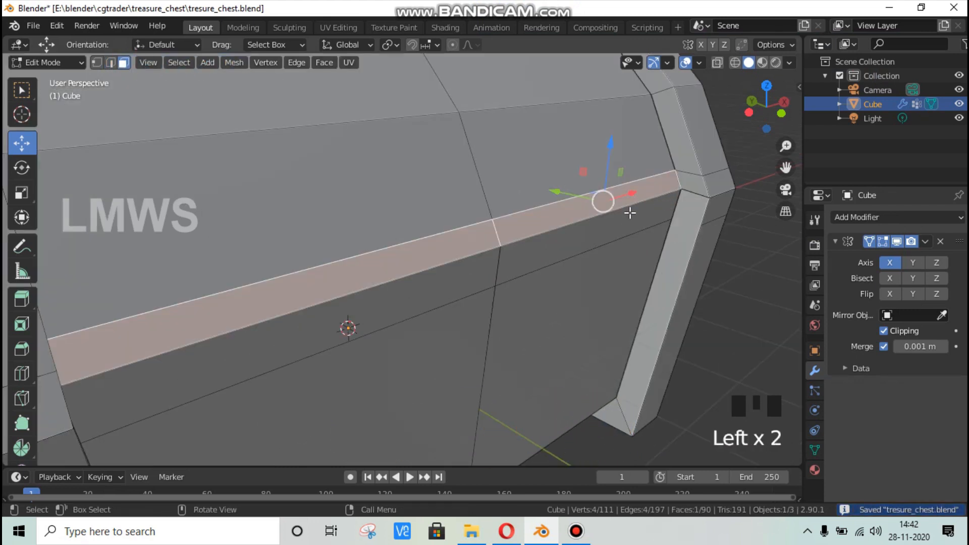
key("e")
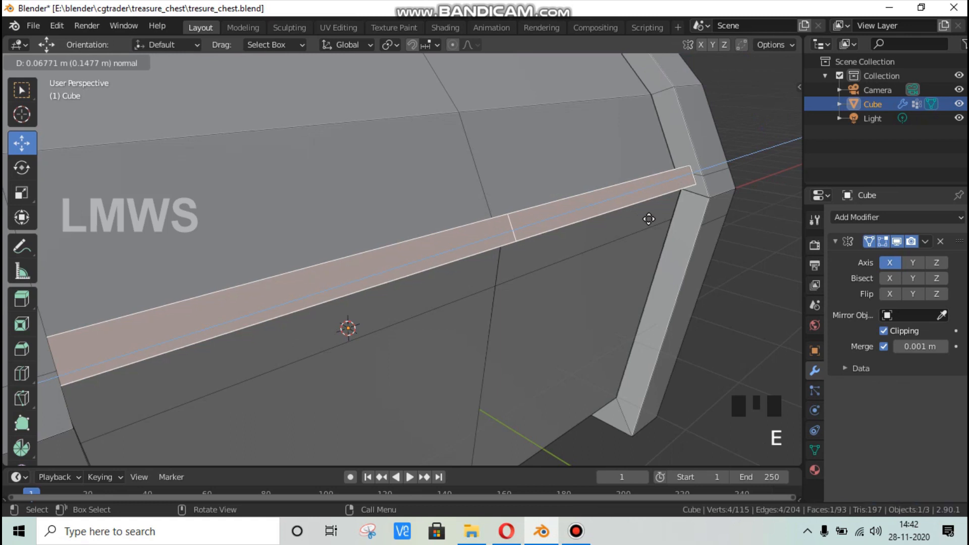
right_click(667, 243)
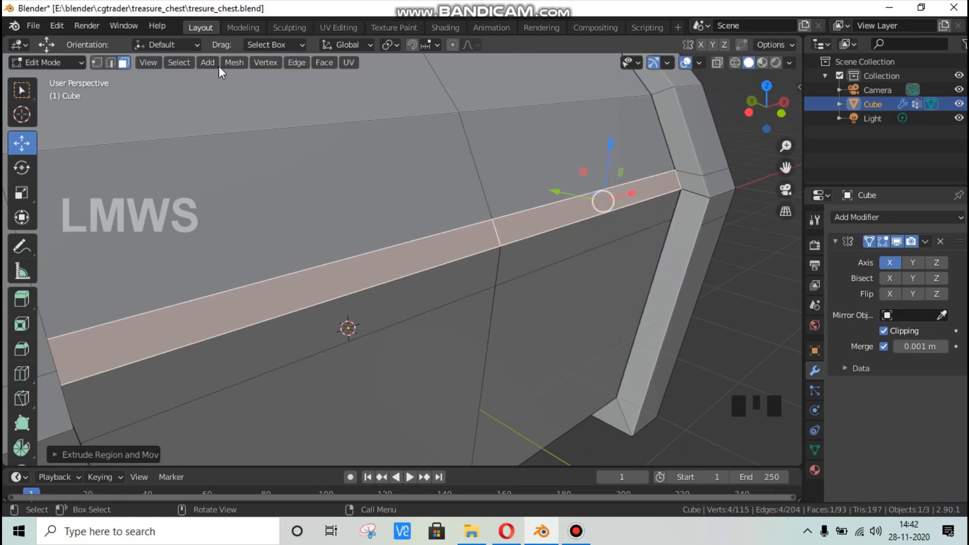
Move the extruded strip face outward along Y until about level with the end band, and lower it slightly along Z
left_click_drag(556, 192, 590, 204)
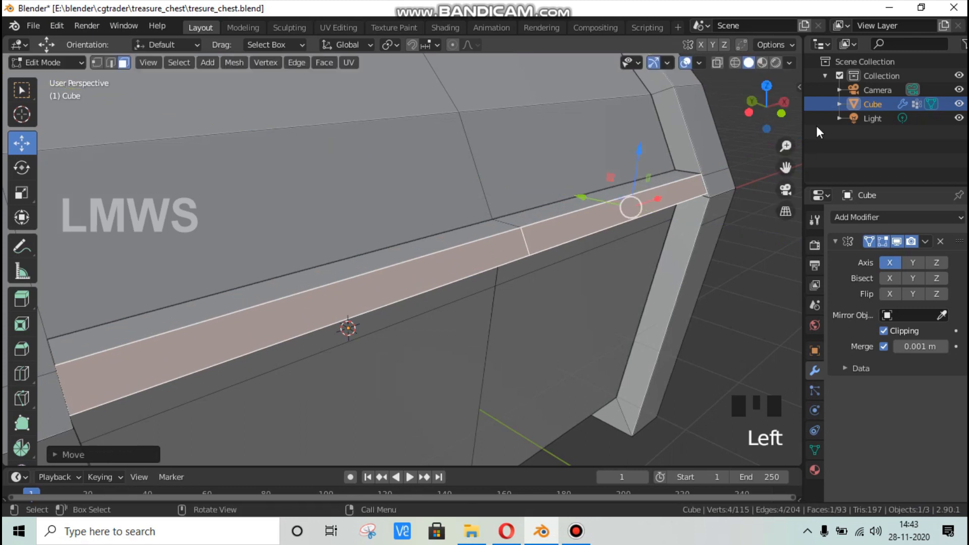
left_click_drag(779, 112, 673, 113)
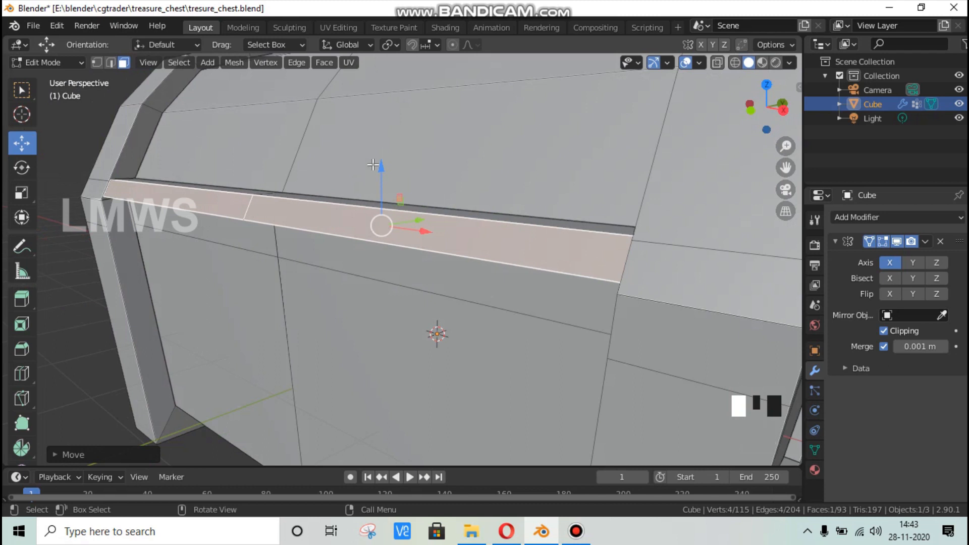
left_click_drag(380, 166, 379, 173)
left_click_drag(419, 220, 412, 223)
scroll(769, 101, "down", 2)
Turn off the Mirror modifier's viewport display and hide the extruded strip's front face
left_click_drag(750, 104, 844, 105)
left_click(896, 241)
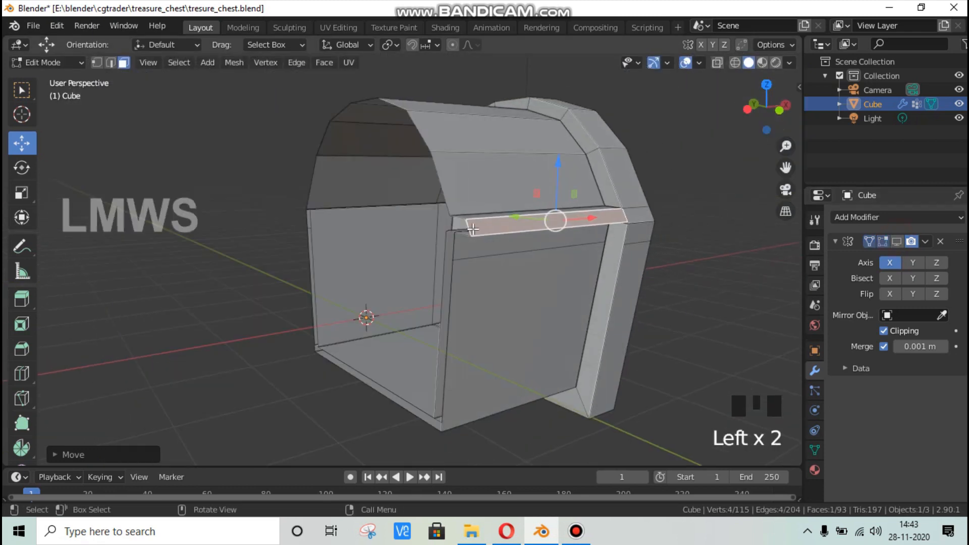
scroll(530, 194, "up", 4)
scroll(551, 210, "down", 2)
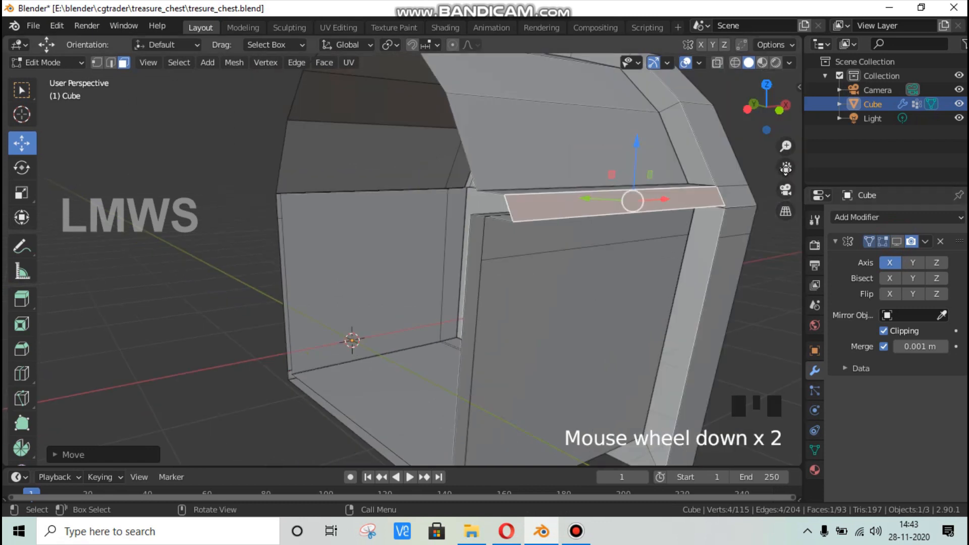
left_click_drag(786, 167, 565, 237)
scroll(631, 284, "up", 4)
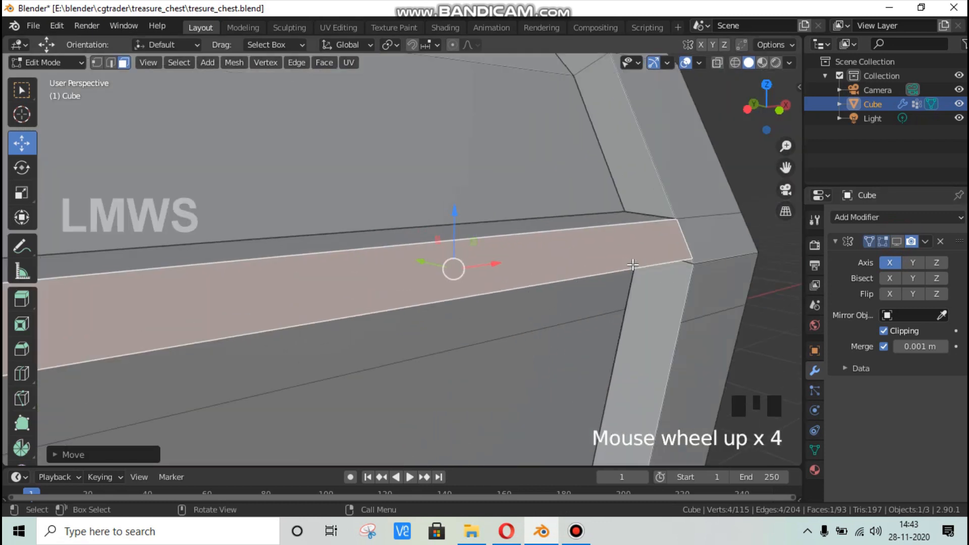
key("h")
Delete the small side face inside the extruded strip where it meets the end band
left_click(666, 233)
left_click(653, 231)
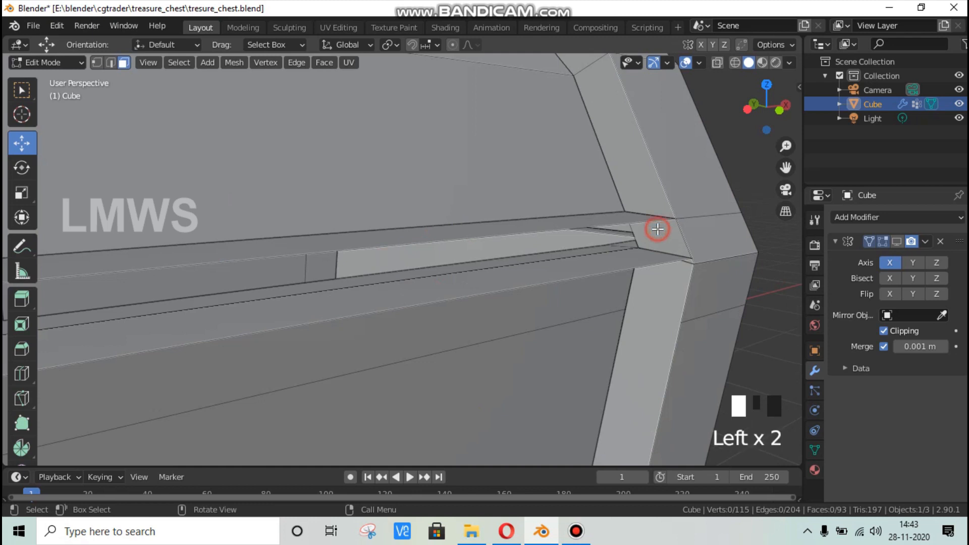
key("x")
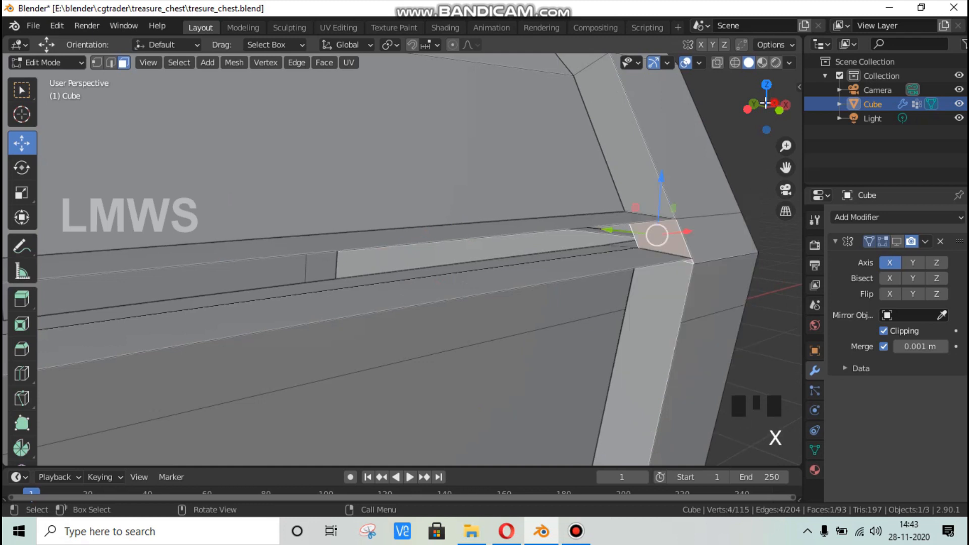
left_click_drag(766, 103, 745, 108)
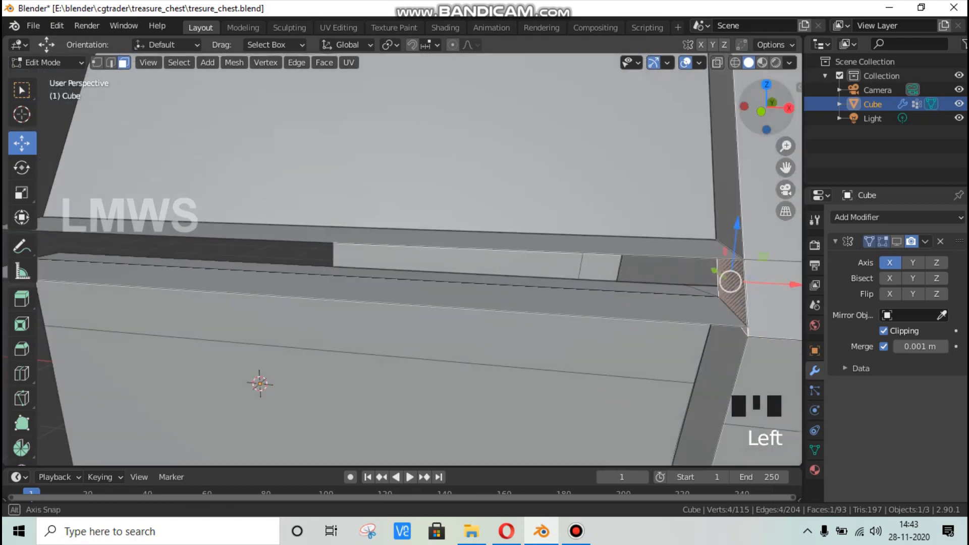
left_click(736, 311)
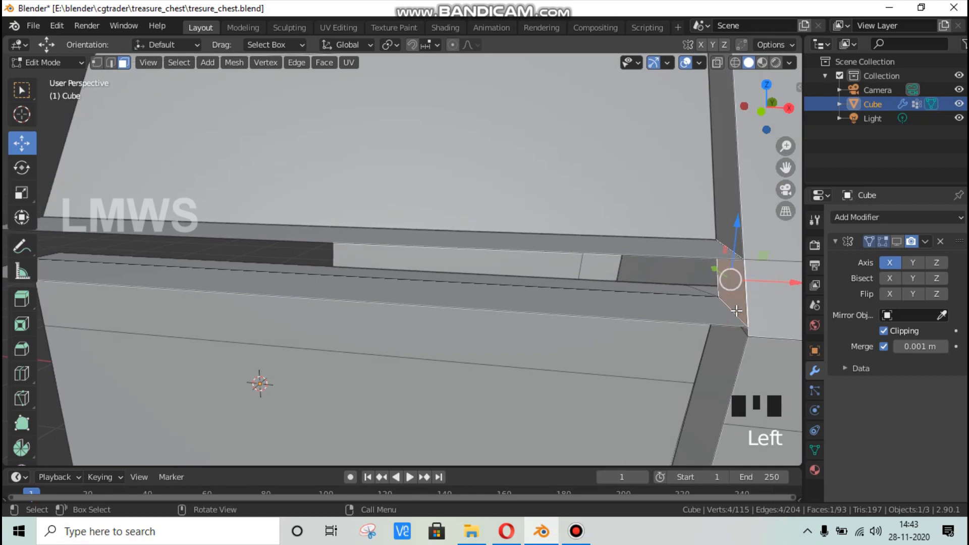
key("x")
left_click(789, 304)
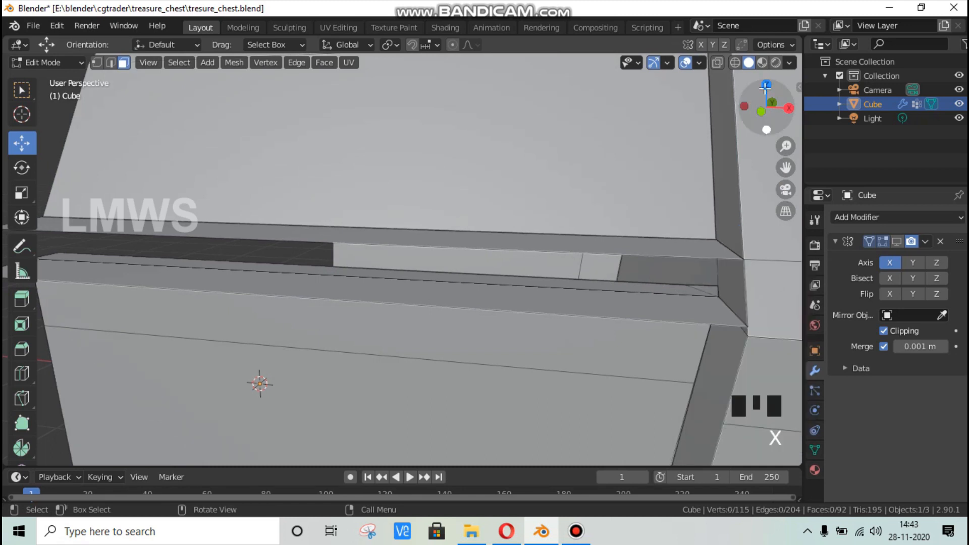
In wireframe vertex mode, merge the strip's upper corner vertex and the adjoining end band vertex at center
left_click(735, 62)
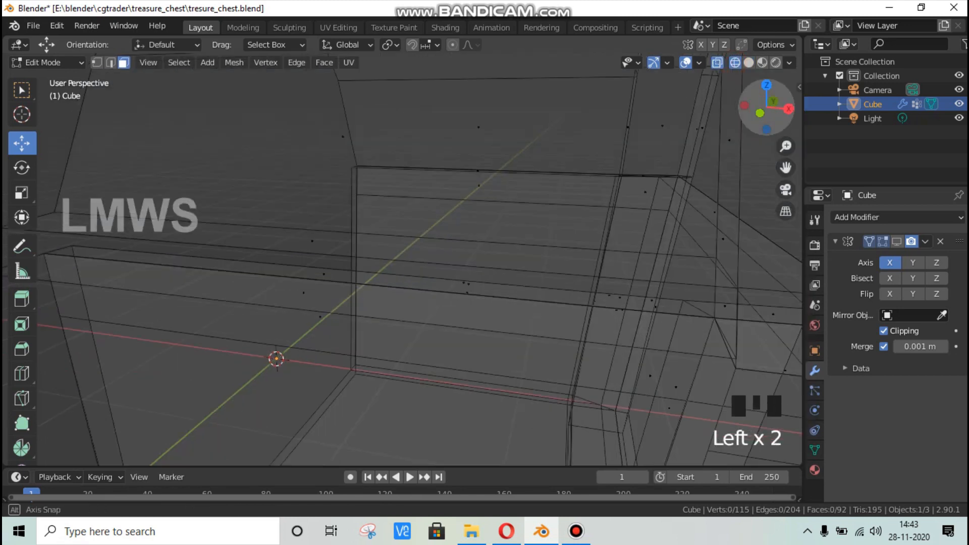
middle_click_drag(735, 62, 751, 56)
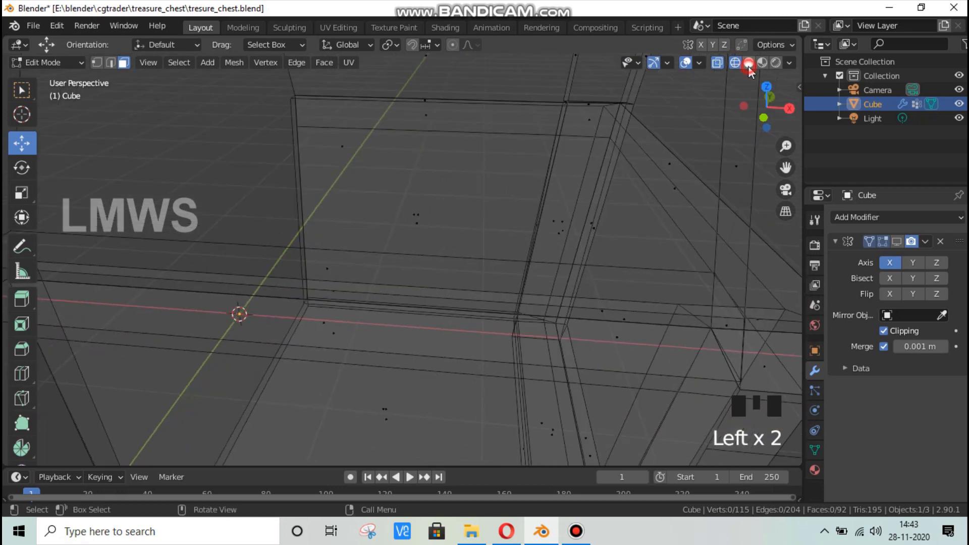
left_click(749, 63)
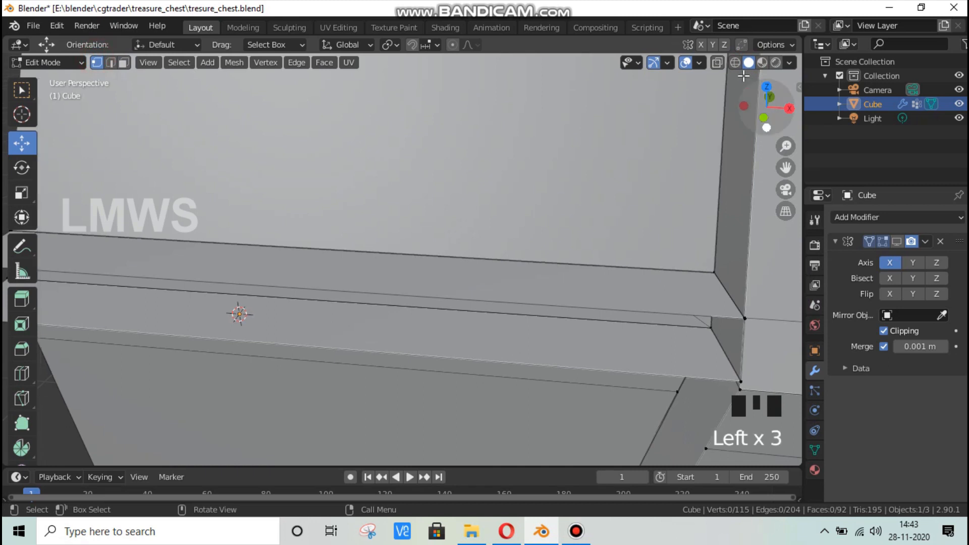
left_click(735, 62)
middle_click_drag(758, 355, 725, 375)
left_click(730, 381)
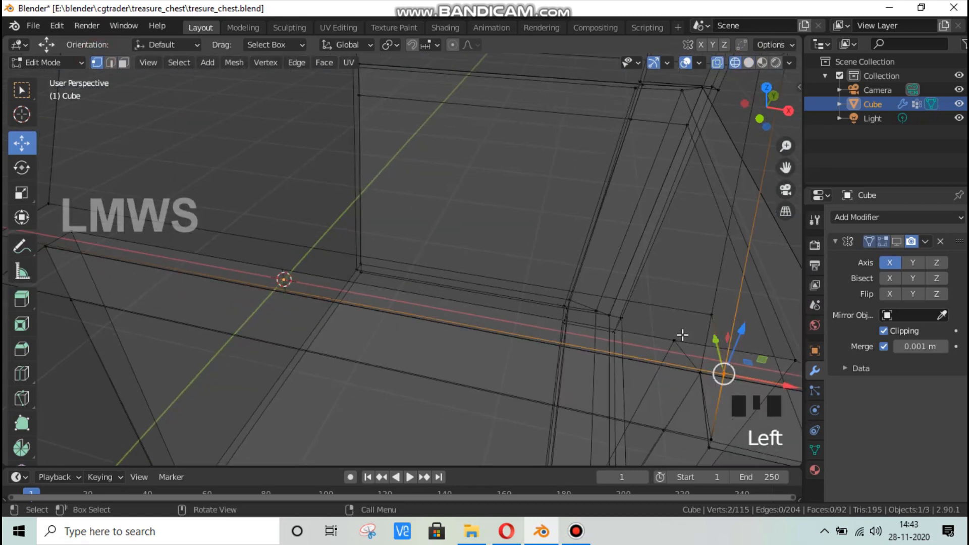
scroll(682, 335, "down", 1)
key("m")
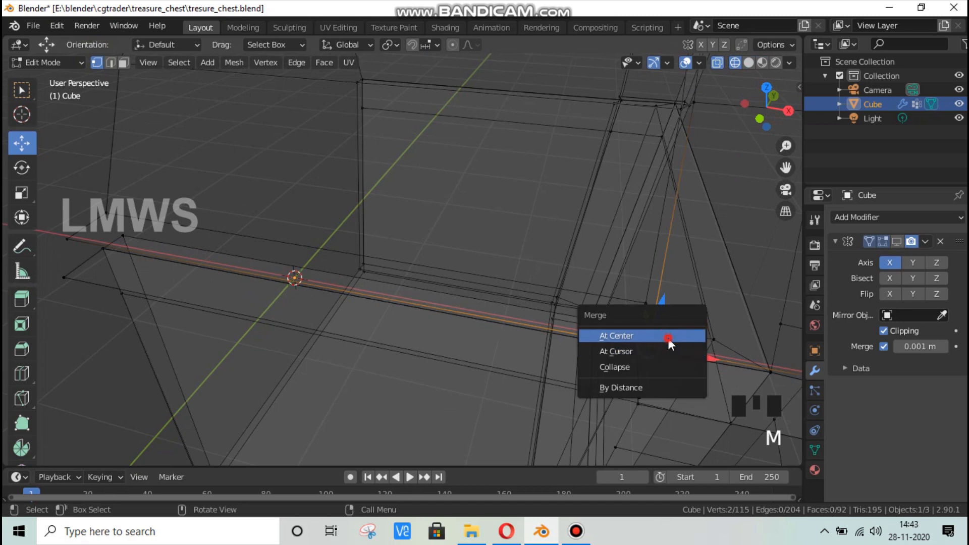
left_click(669, 337)
In solid view, merge the strip's lower corner vertex with the adjoining end band vertex
left_click(749, 63)
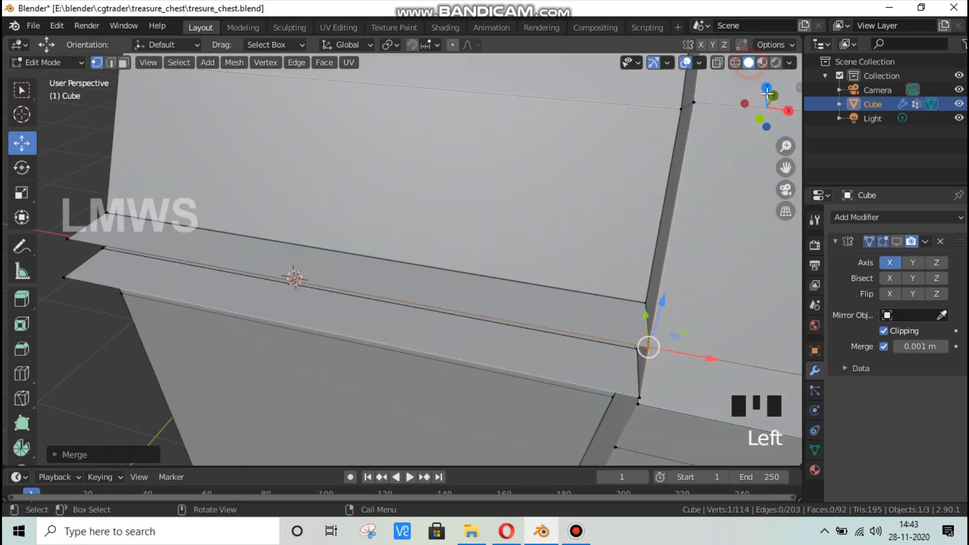
left_click(766, 107)
left_click_drag(766, 107, 773, 105)
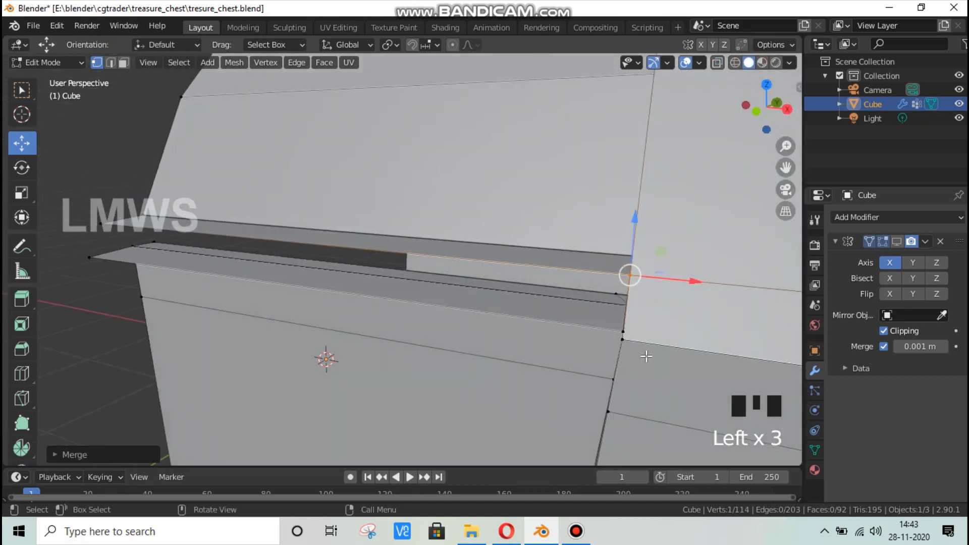
scroll(679, 358, "up", 1)
left_click(705, 356)
scroll(705, 356, "down", 2)
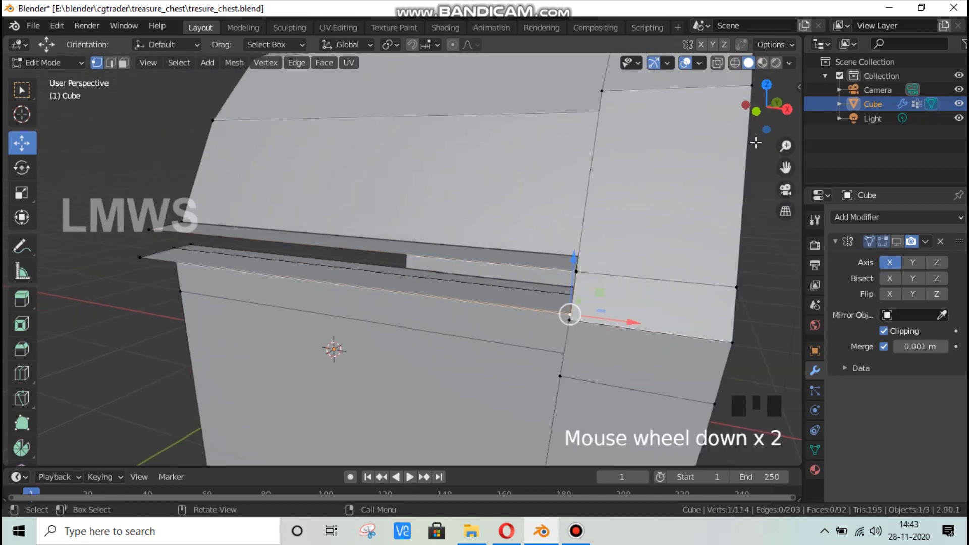
left_click_drag(766, 107, 773, 106)
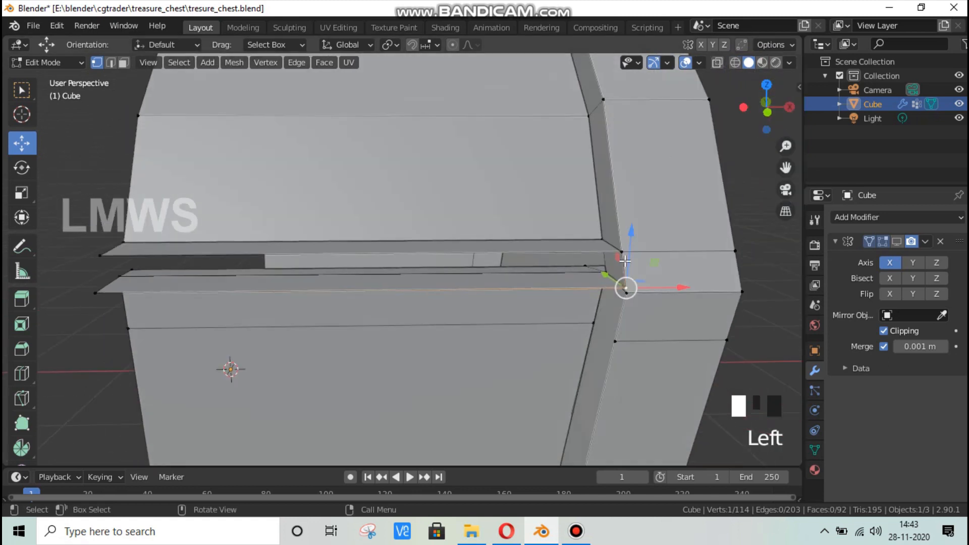
left_click(626, 291, "shift")
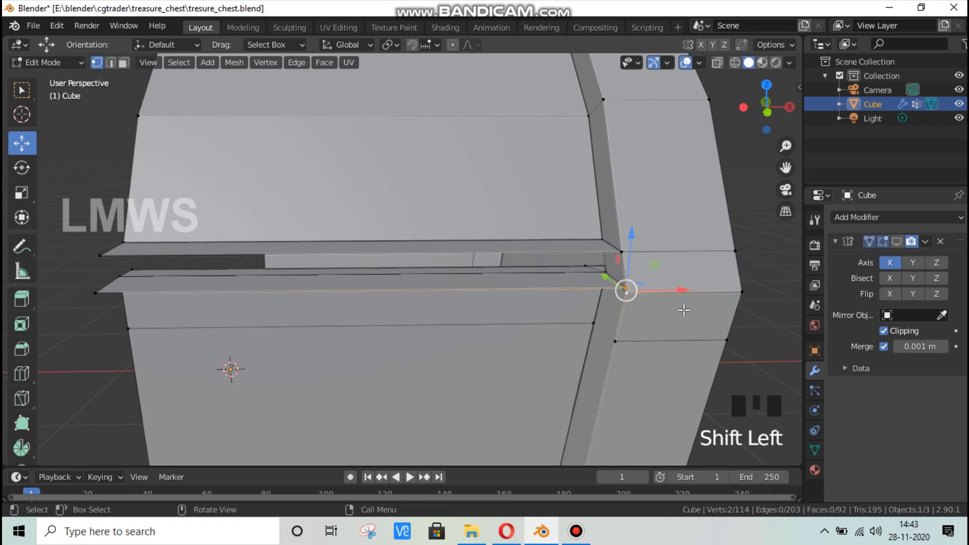
key("m")
left_click(673, 296)
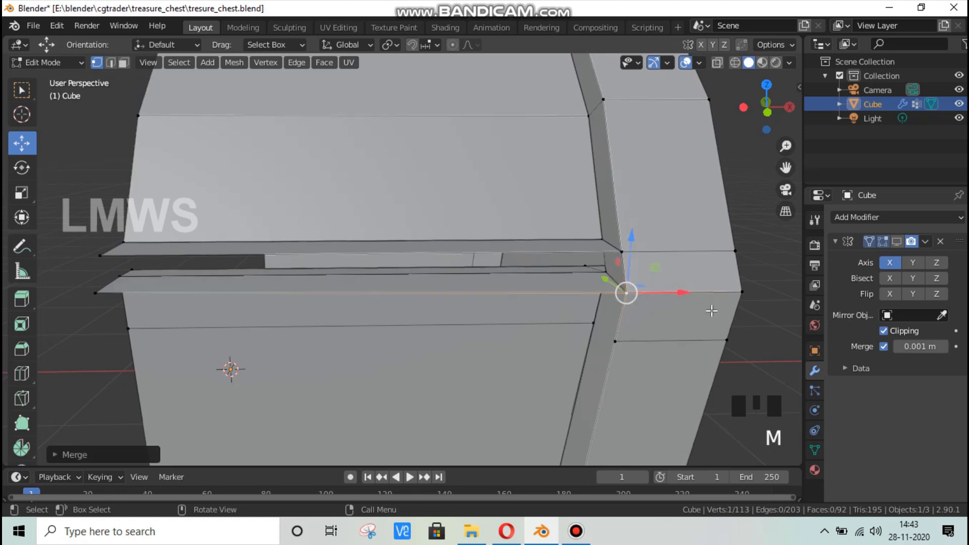
Slightly move the rim strip's lower vertex at the mirror seam and reveal the hidden front face
scroll(671, 321, "down", 1)
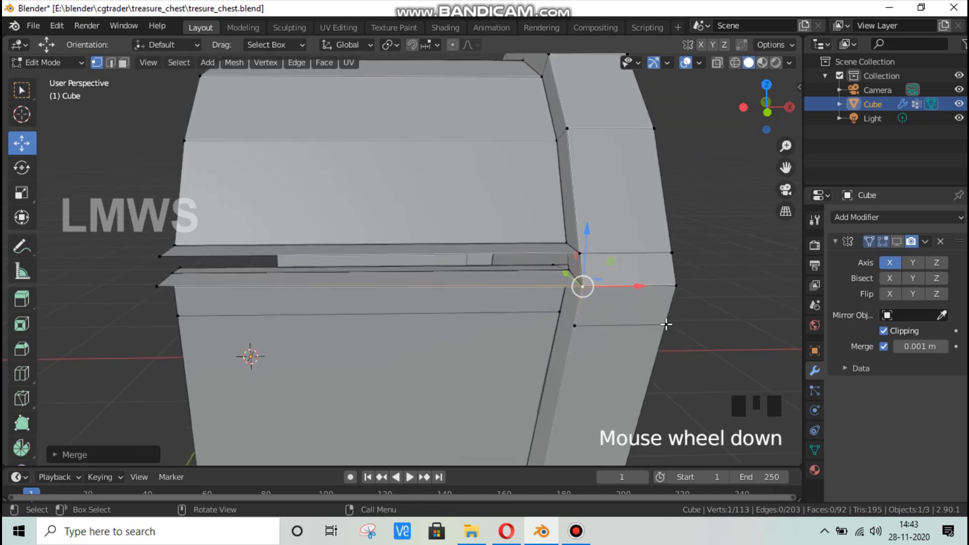
left_click(159, 286)
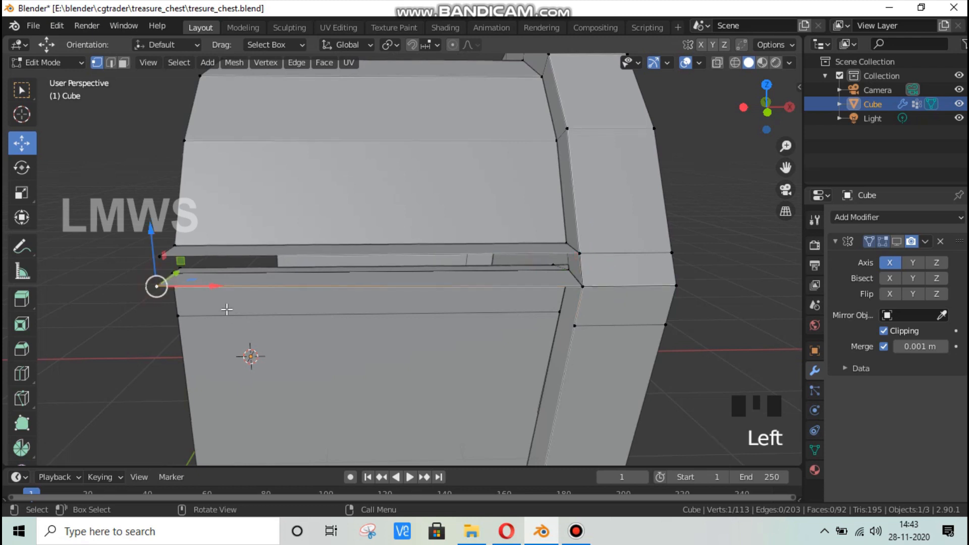
key("g")
left_click(448, 272)
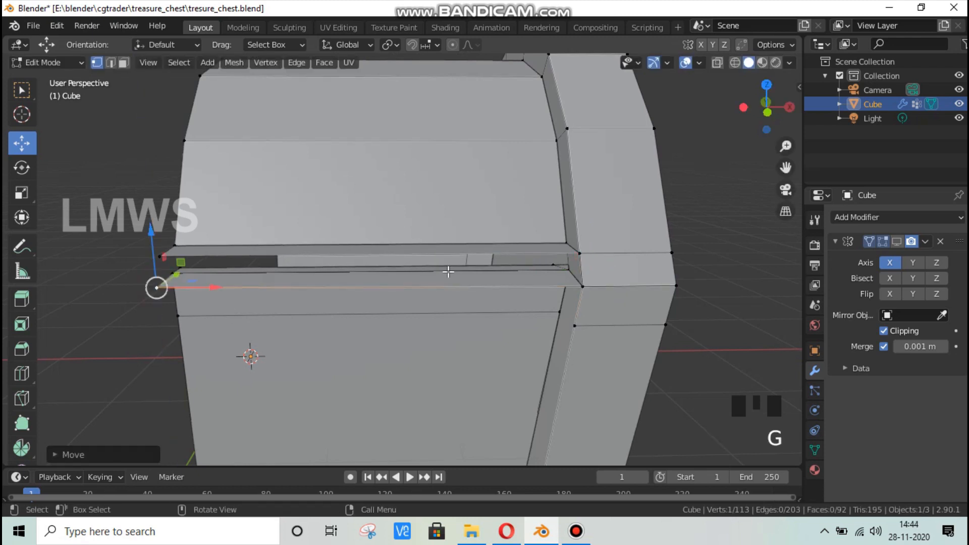
key("alt+a")
key("alt+a")
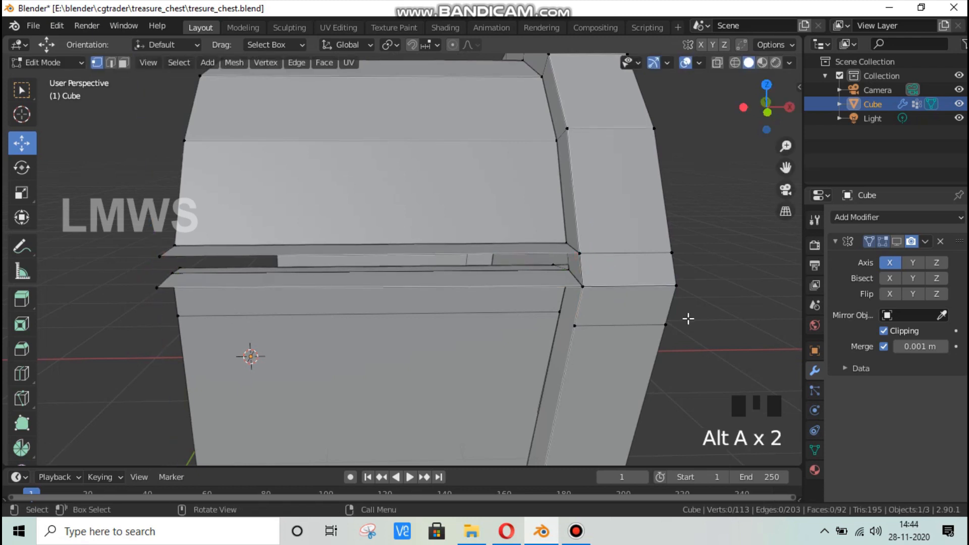
key("alt+h")
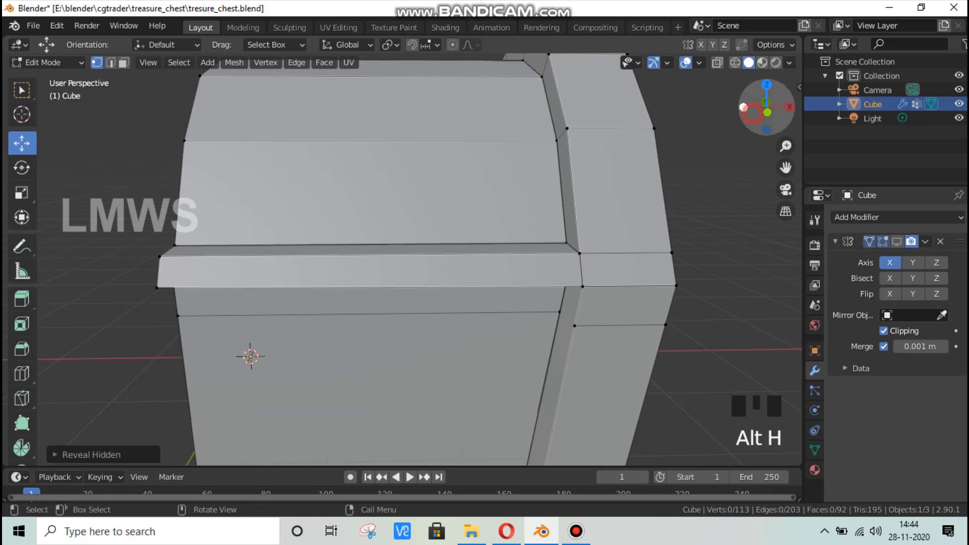
In wireframe view, merge the two lower corner vertices where the rim strip meets the end band at center, and return to solid view
left_click_drag(761, 107, 684, 182)
scroll(684, 182, "up", 3)
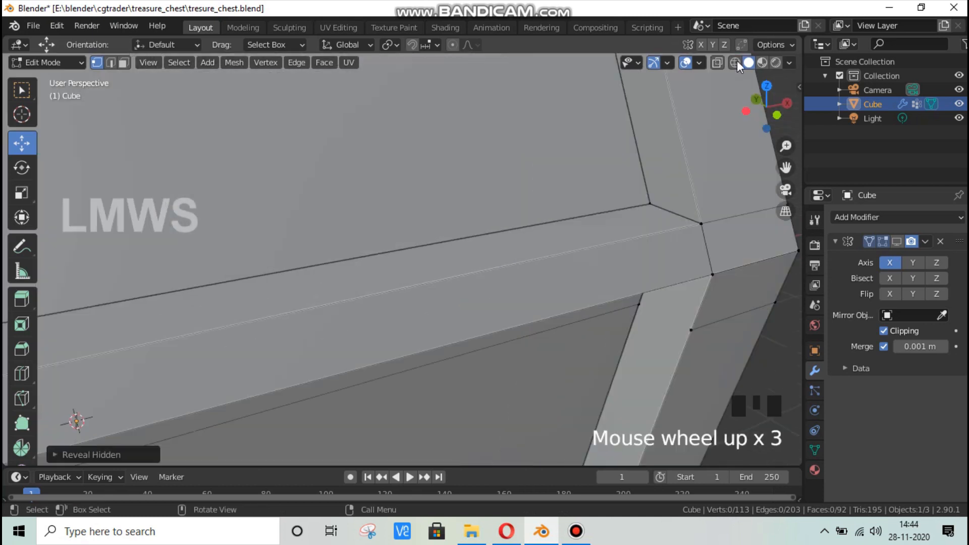
left_click(735, 63)
scroll(721, 275, "up", 1)
left_click_drag(768, 268, 787, 305)
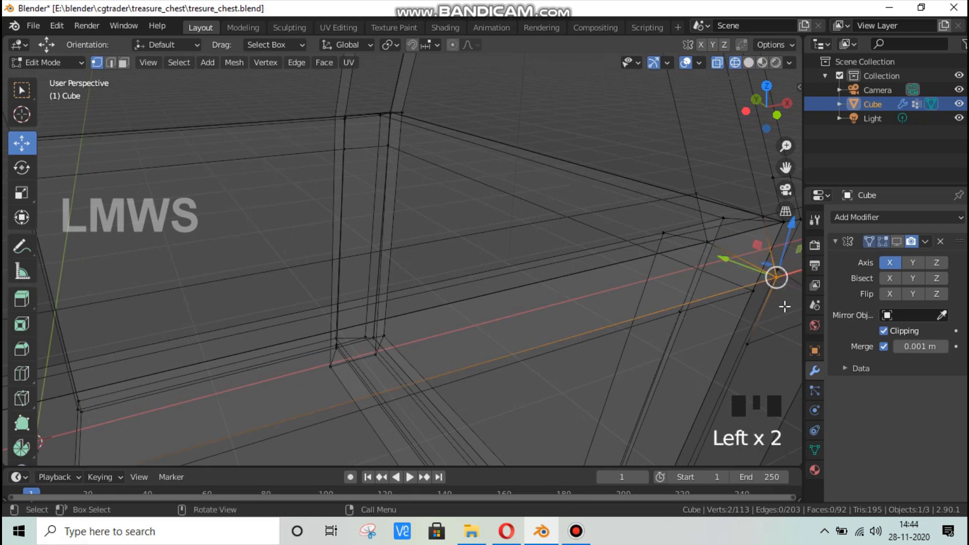
key("m")
left_click(785, 307)
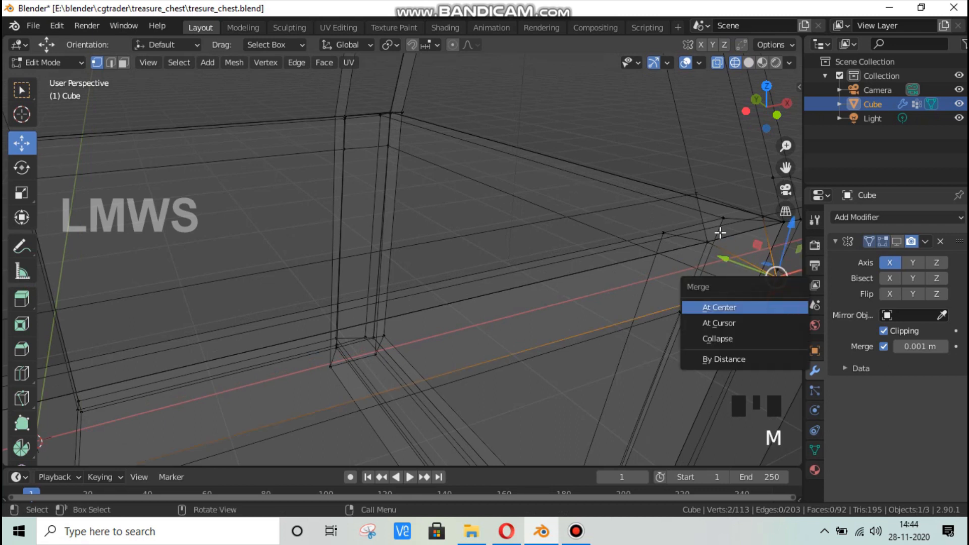
left_click(748, 62)
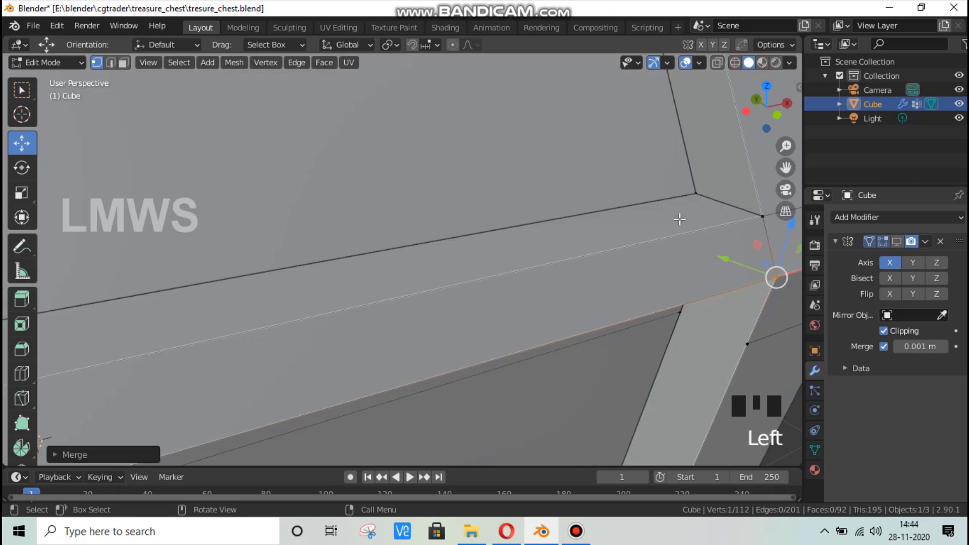
Clear the vertex selection and turn the Mirror modifier's viewport display back on
scroll(659, 241, "down", 6)
scroll(659, 241, "down", 2)
key("alt+a")
left_click_drag(767, 108, 795, 63)
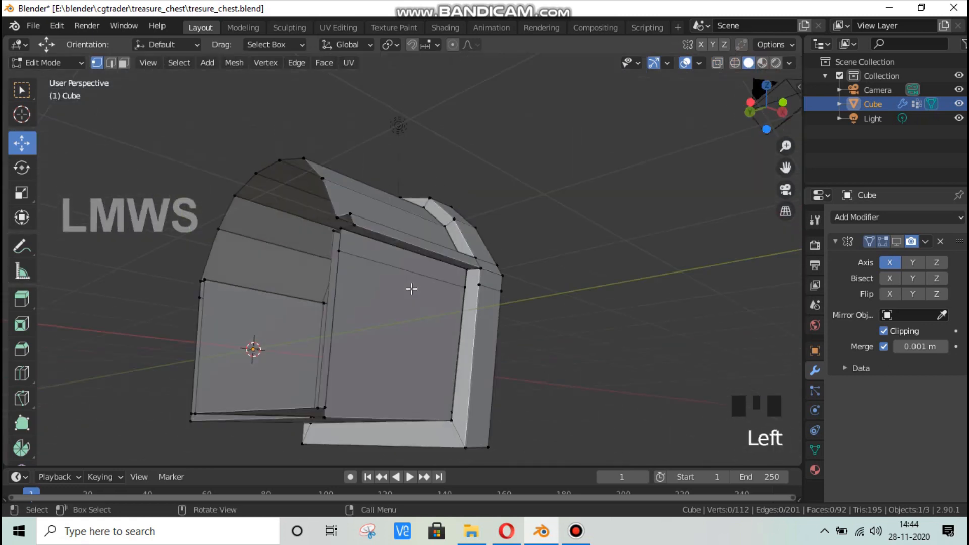
scroll(411, 287, "up", 2)
left_click(897, 242)
scroll(619, 279, "down", 2)
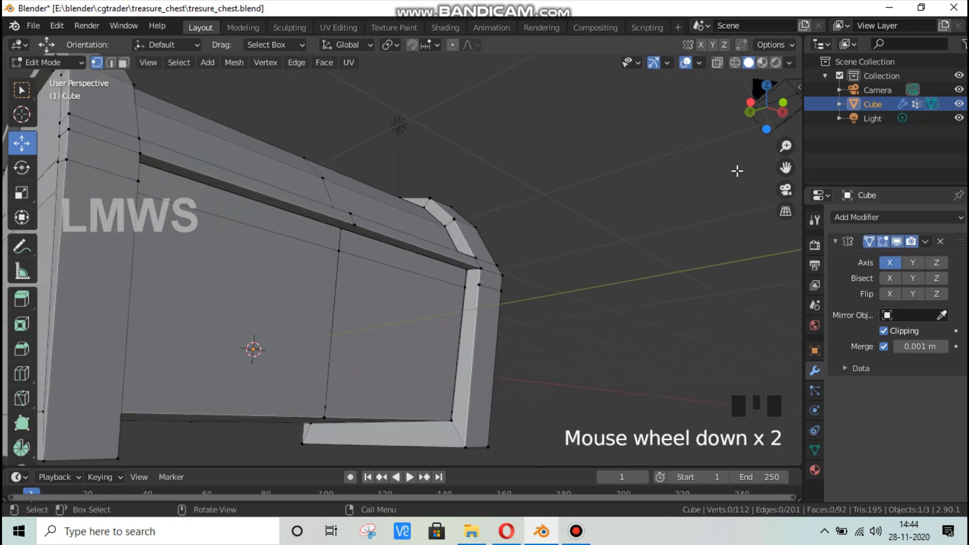
scroll(513, 284, "up", 2)
scroll(514, 289, "up", 1)
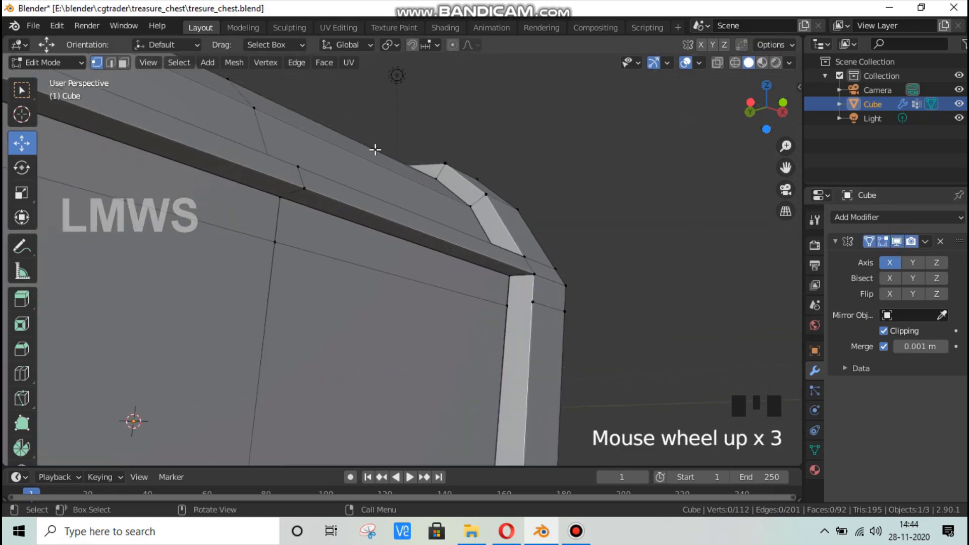
In face mode, examine the front panel faces below the rim by selecting them, looking for overlapping geometry
left_click(122, 63)
left_click(545, 316)
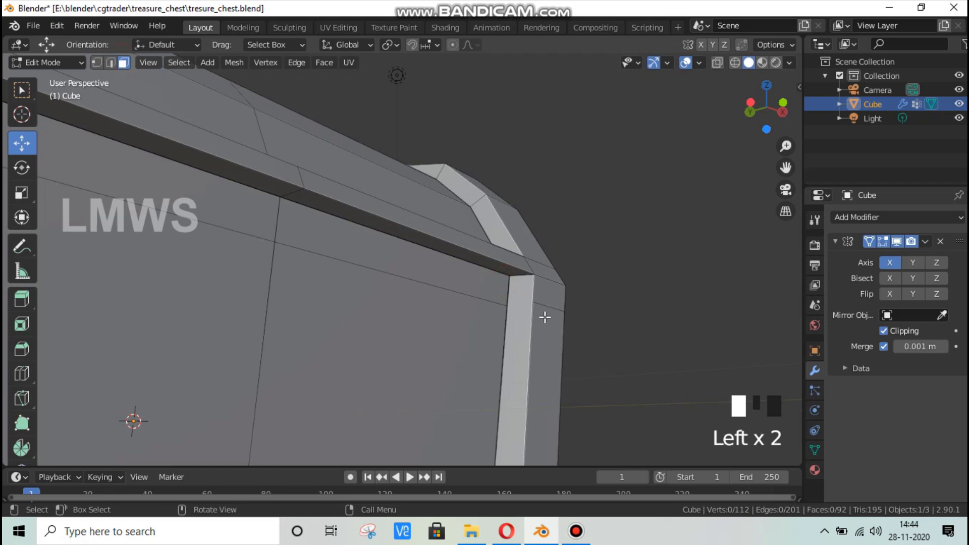
scroll(550, 317, "up", 3)
left_click(447, 301)
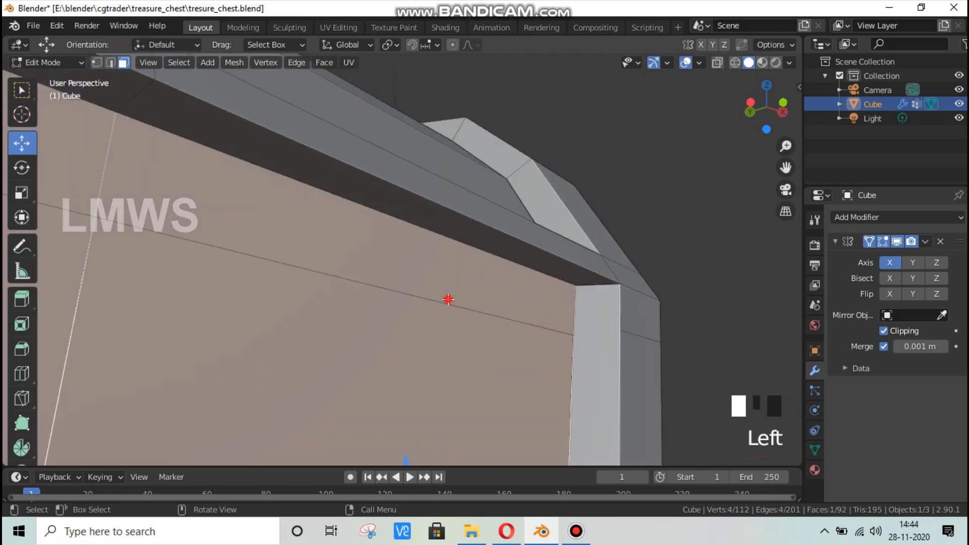
left_click(526, 313)
scroll(499, 331, "down", 4)
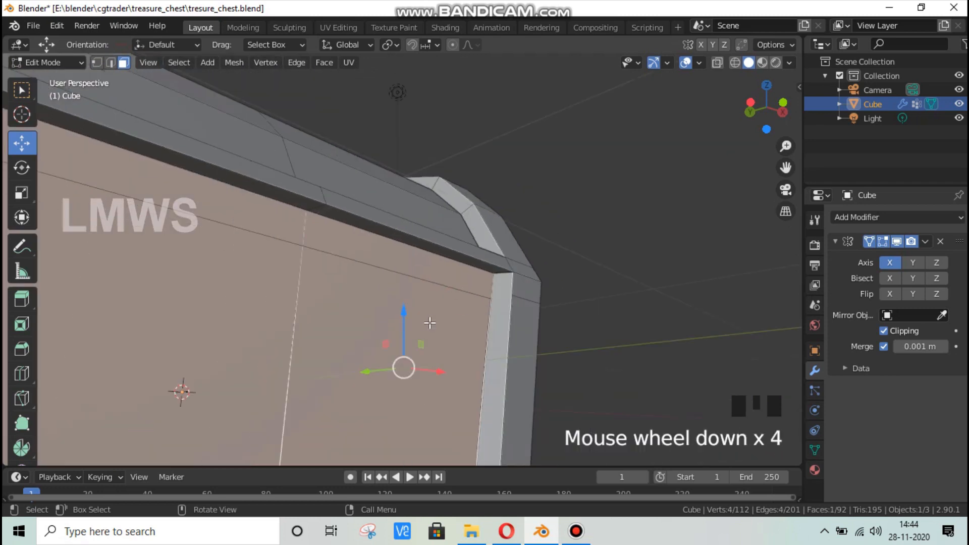
key("alt+a")
scroll(286, 292, "down", 2)
left_click(125, 162)
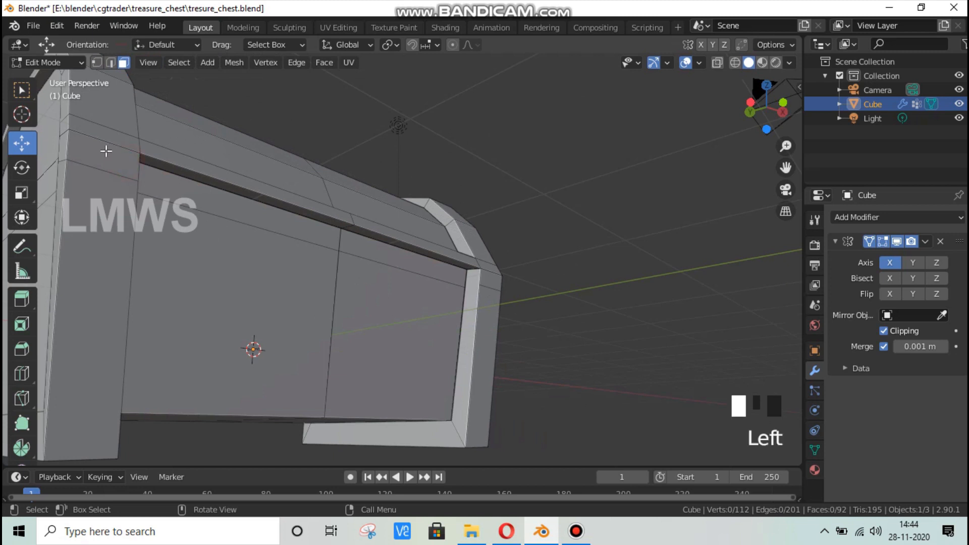
left_click(164, 173)
left_click(305, 244)
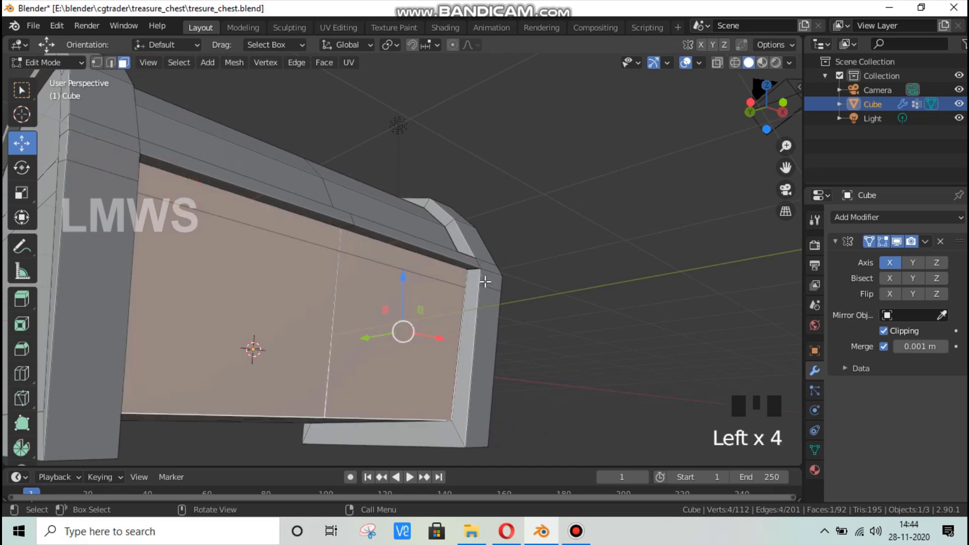
scroll(560, 305, "up", 1)
Turn off the Mirror modifier's viewport display and inspect the narrow front face directly below the rim
left_click(897, 241)
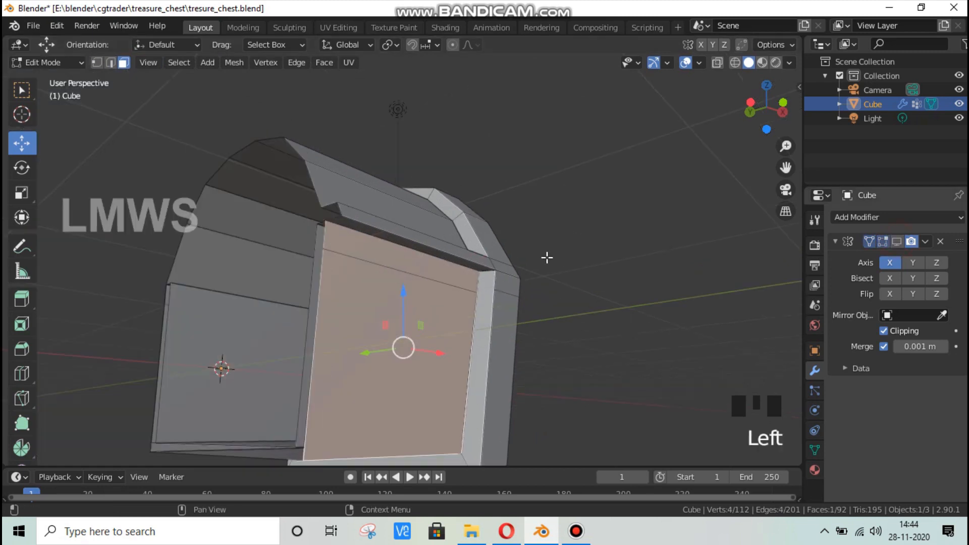
left_click_drag(771, 99, 606, 119)
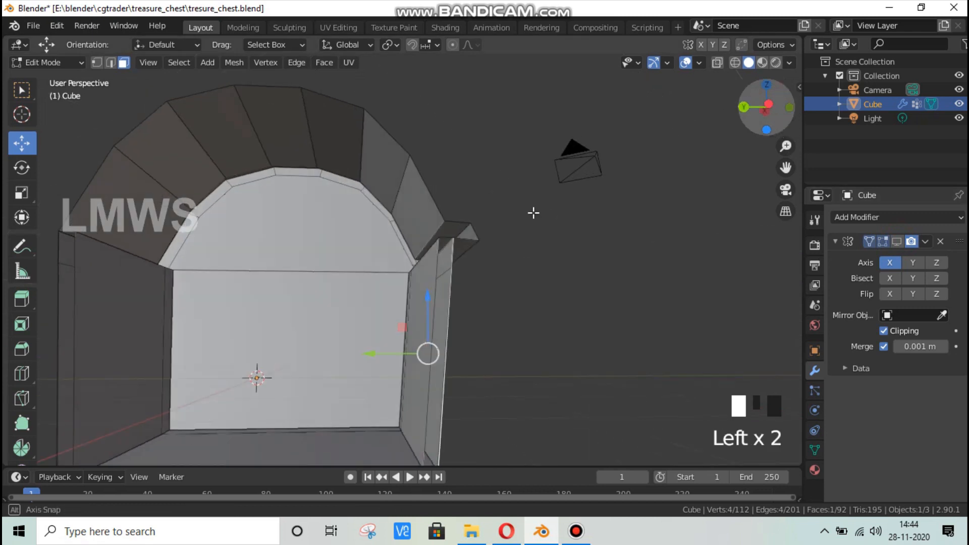
left_click(452, 271)
left_click(446, 265)
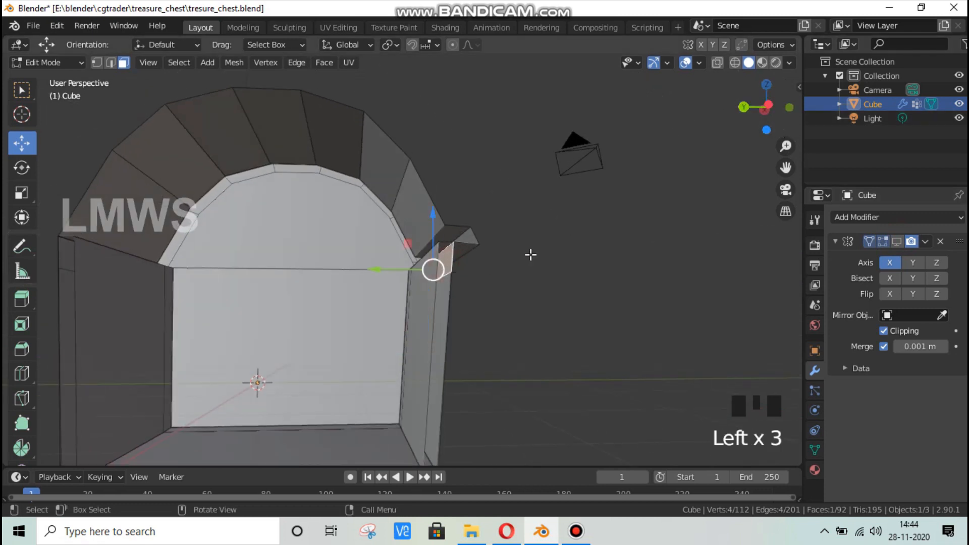
left_click_drag(774, 107, 725, 108)
scroll(487, 302, "up", 5)
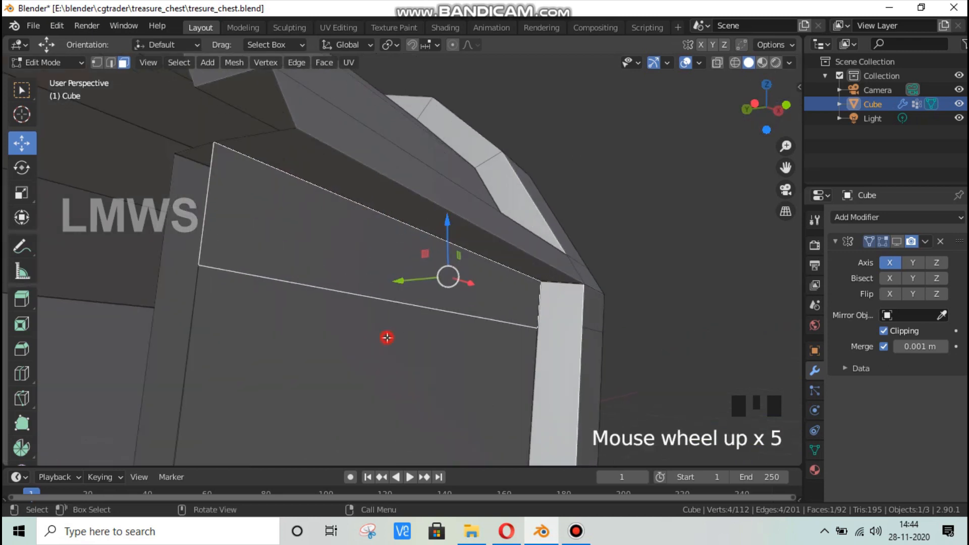
Save the file and delete the large front panel face that overlaps the smaller faces below the rim
left_click(386, 338)
scroll(391, 338, "down", 4)
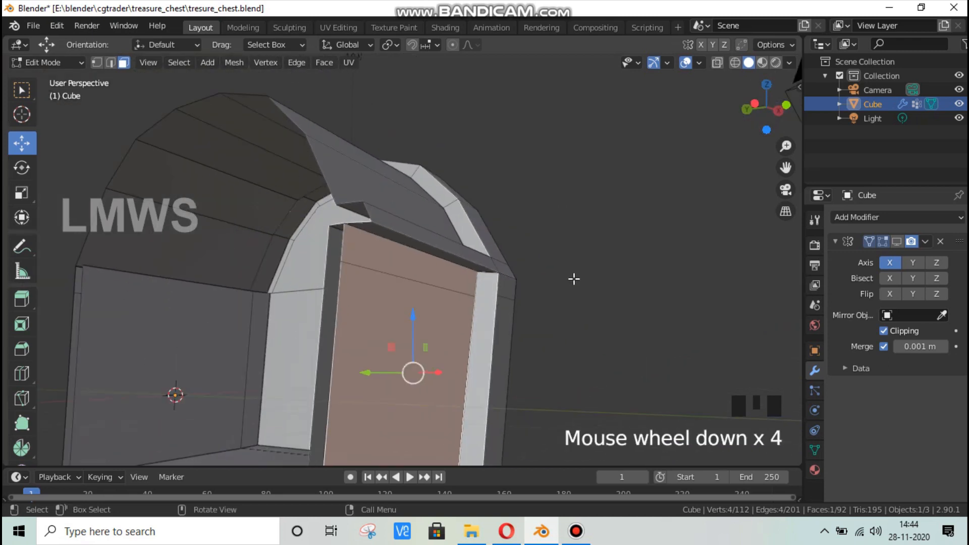
key("ctrl+s")
key("x")
key("Return")
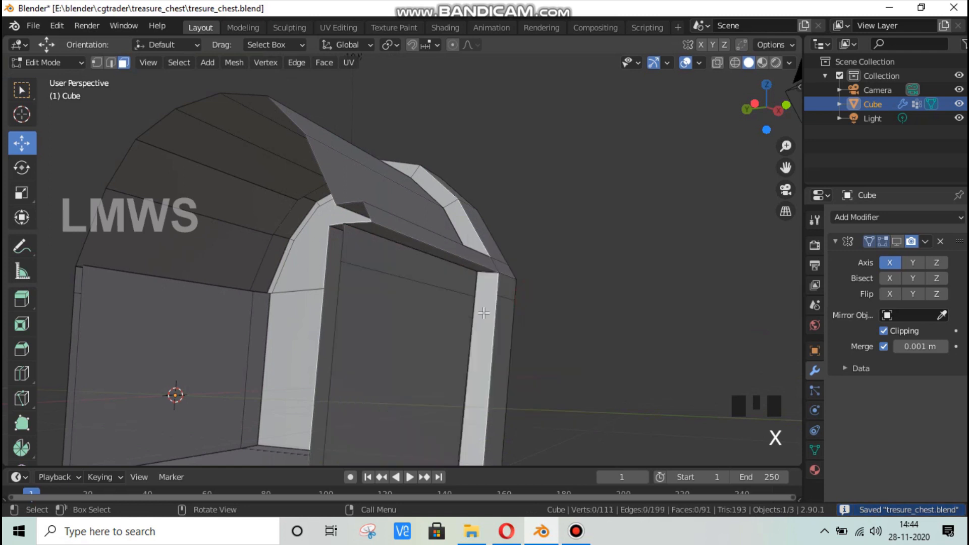
Check the remaining lower front panel face, and turn the Mirror modifier's viewport display on again with nothing selected
left_click(438, 319)
scroll(447, 306, "down", 2)
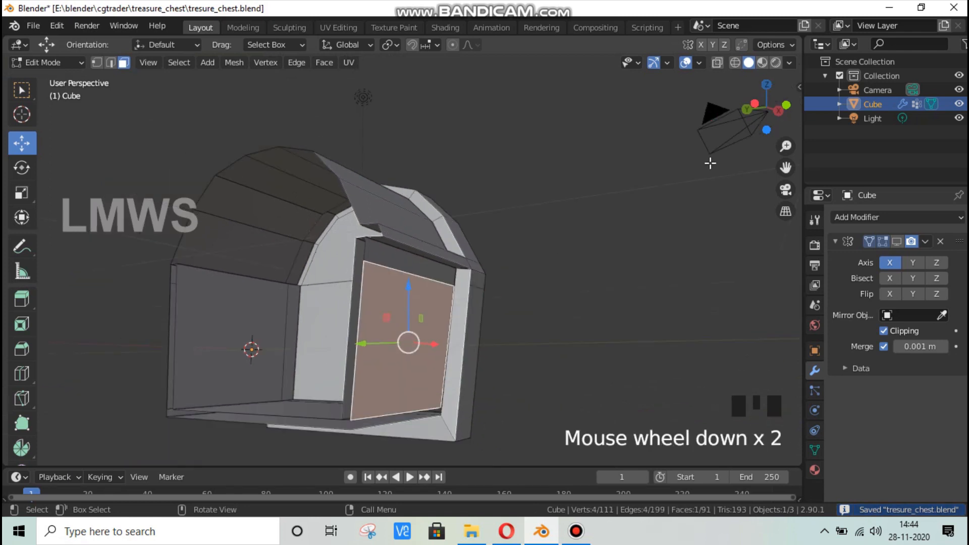
left_click(897, 240)
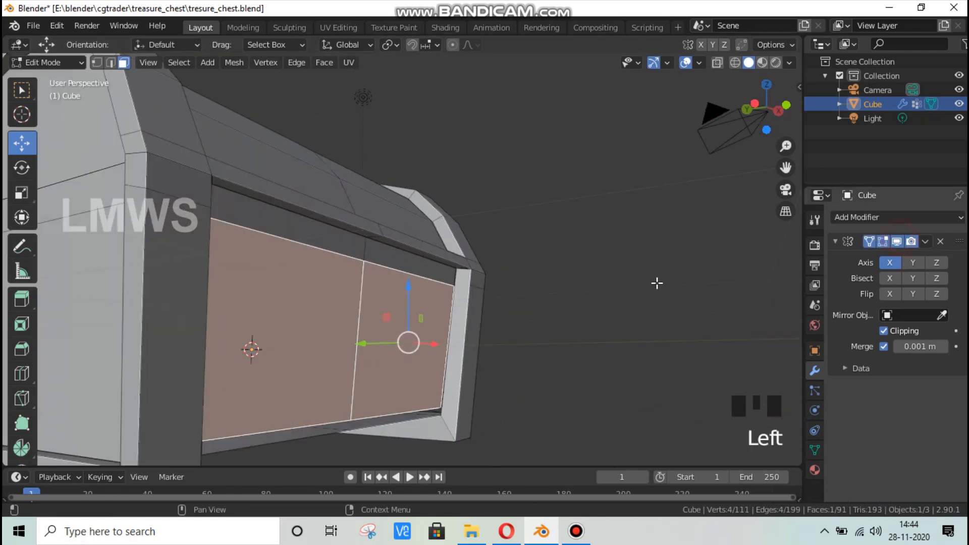
key("alt+a")
scroll(443, 337, "up", 2)
scroll(442, 337, "down", 2)
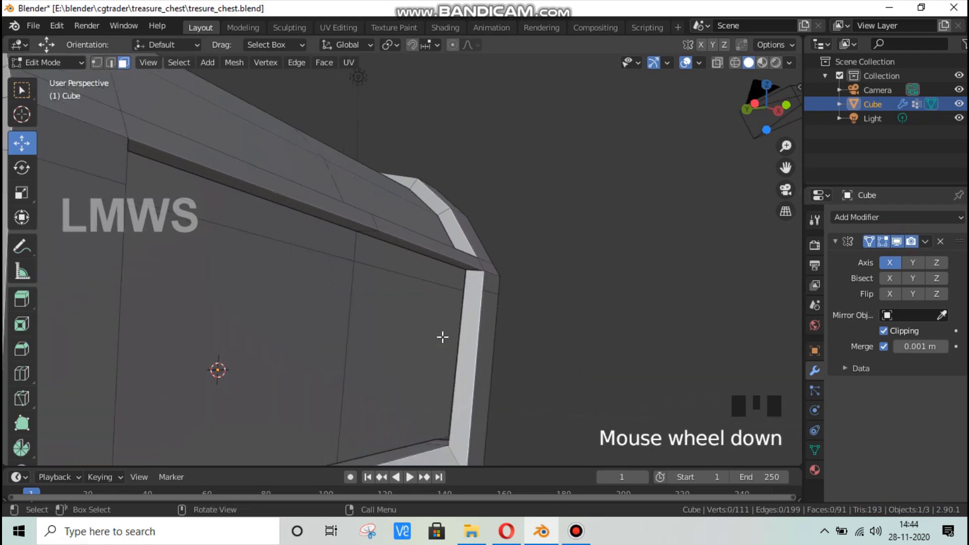
Extrude the narrow front face below the rim outward by about 0.022 m and scale it down slightly
scroll(485, 314, "up", 6)
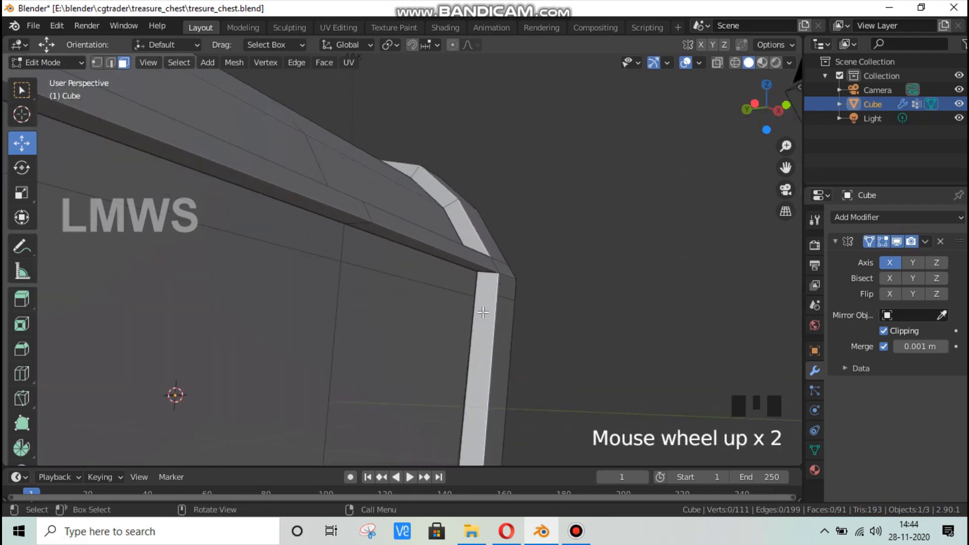
left_click(461, 275)
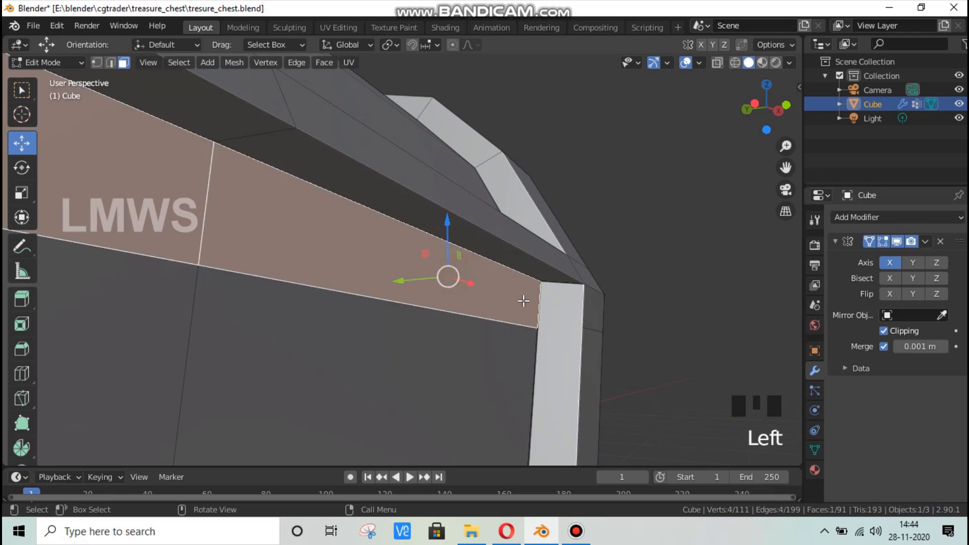
key("e")
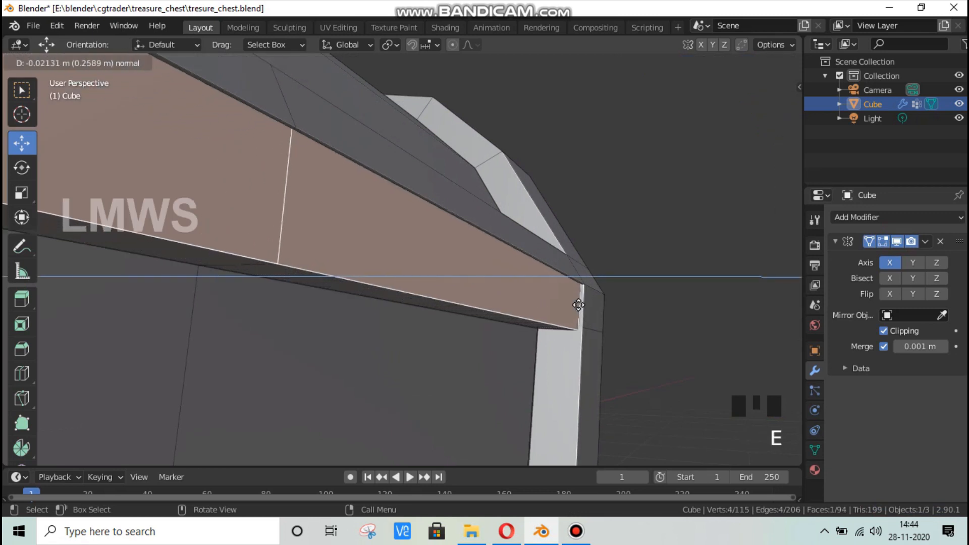
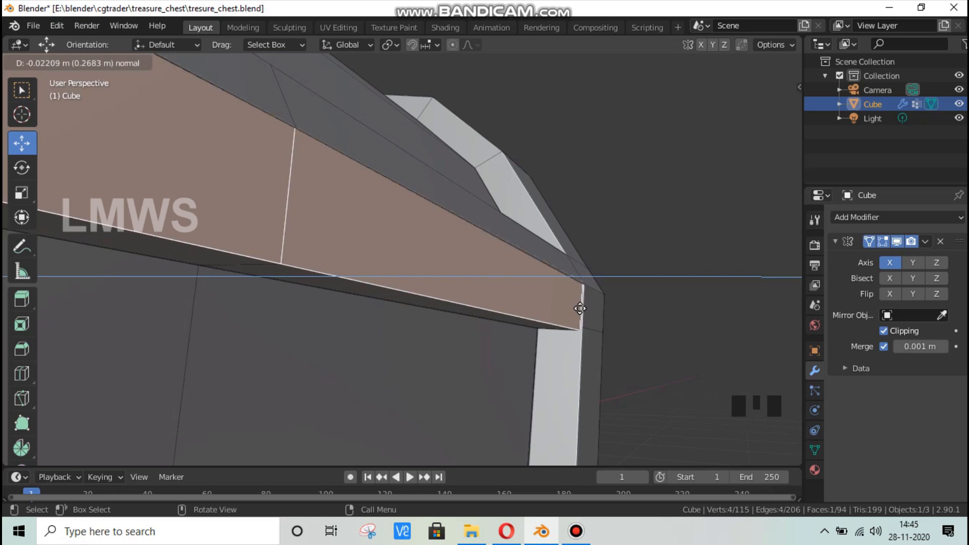
left_click(581, 312)
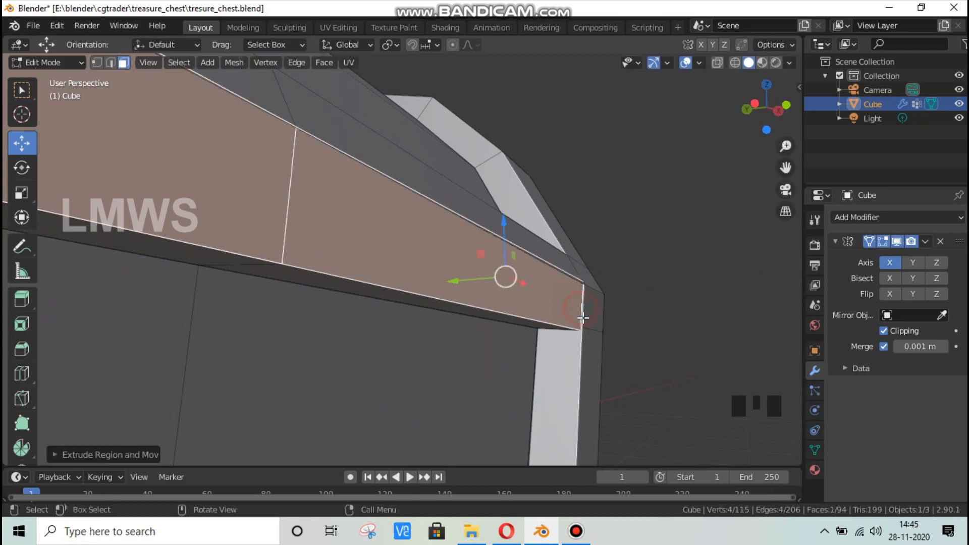
key("s")
left_click(601, 368)
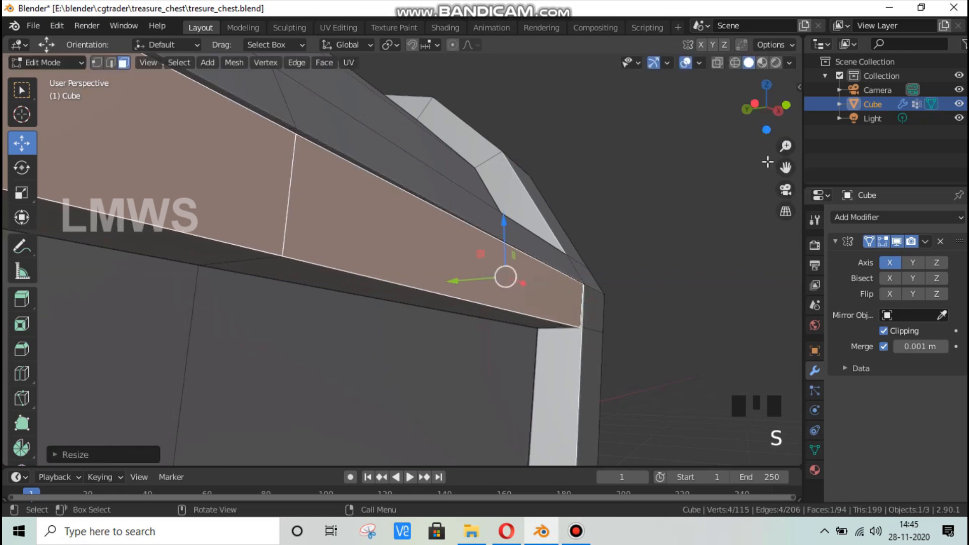
Move the extruded strip face below the front rim slightly along global Y to line it up with the corner post
left_click_drag(765, 106, 765, 144)
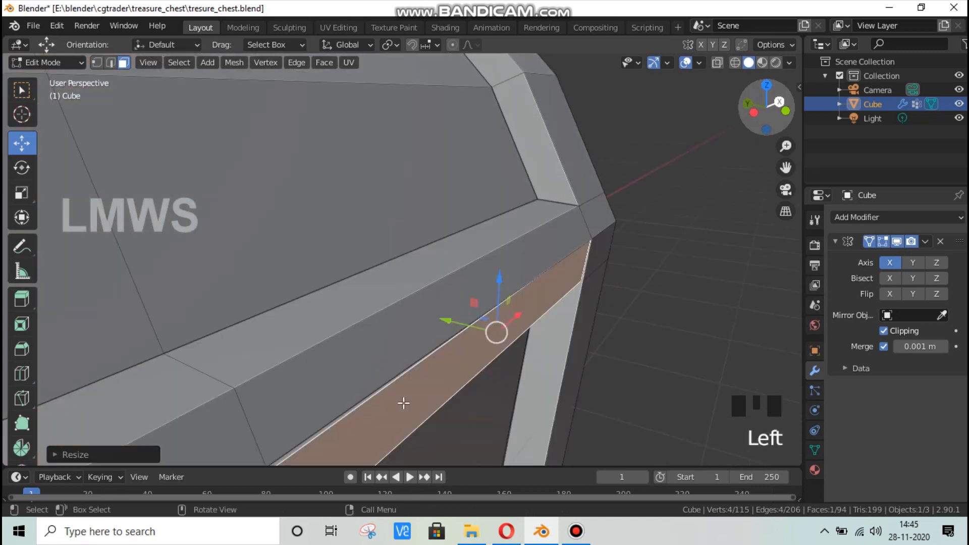
scroll(456, 349, "up", 2)
scroll(472, 359, "down", 2)
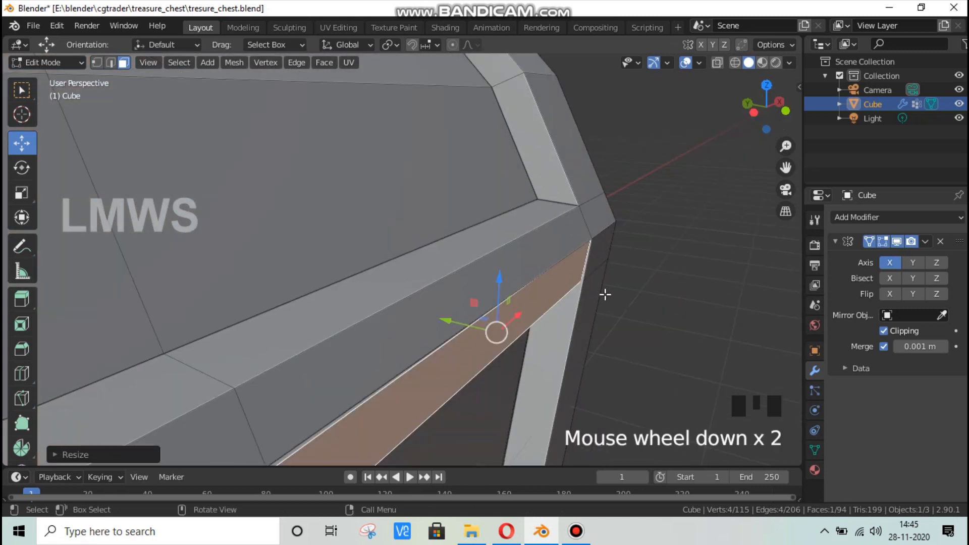
left_click_drag(776, 106, 705, 96)
scroll(736, 327, "up", 2)
left_click_drag(786, 168, 500, 198)
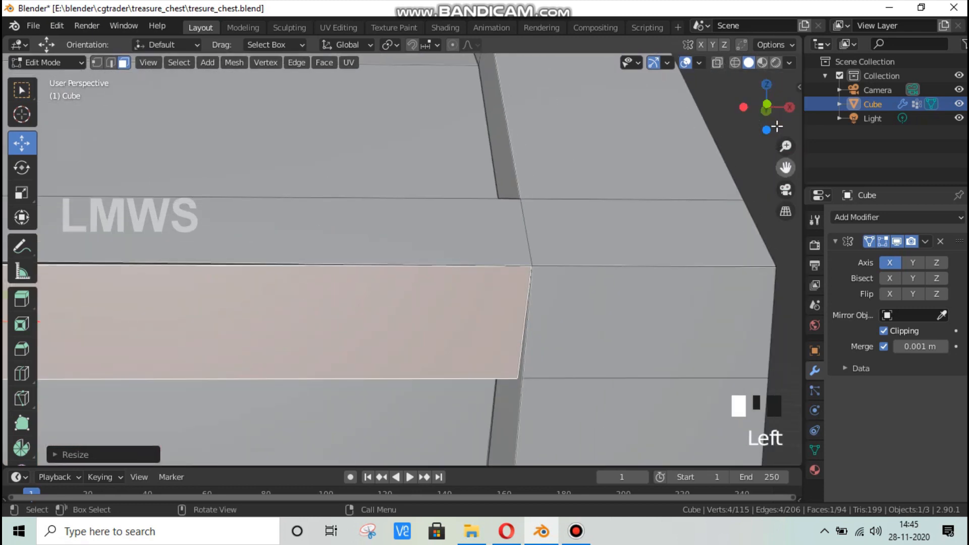
left_click_drag(769, 107, 830, 92)
scroll(632, 332, "up", 2)
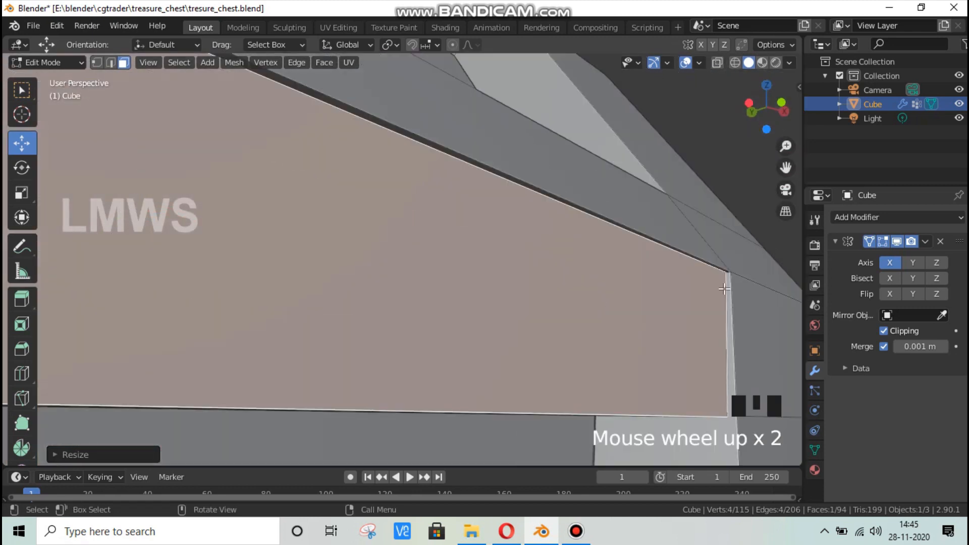
key("g")
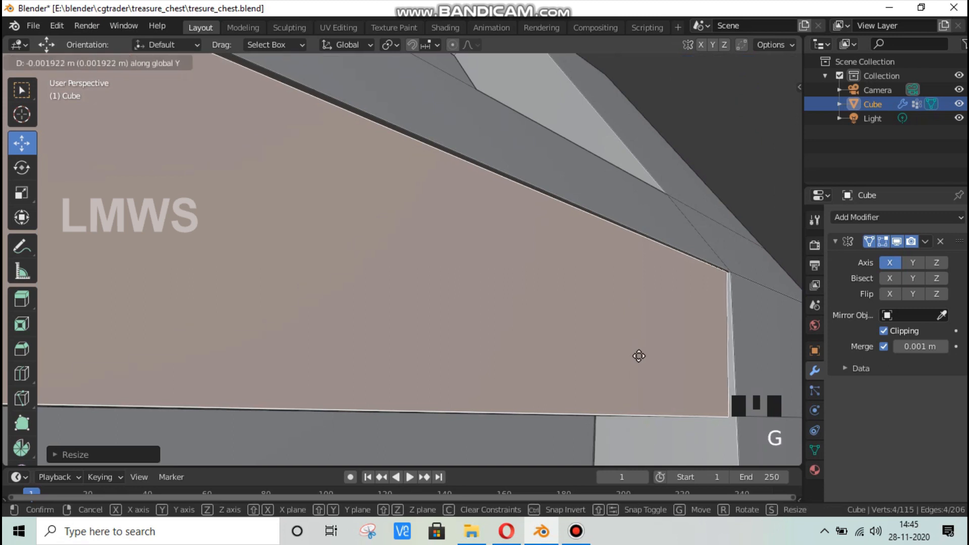
left_click(644, 355)
scroll(691, 307, "down", 2)
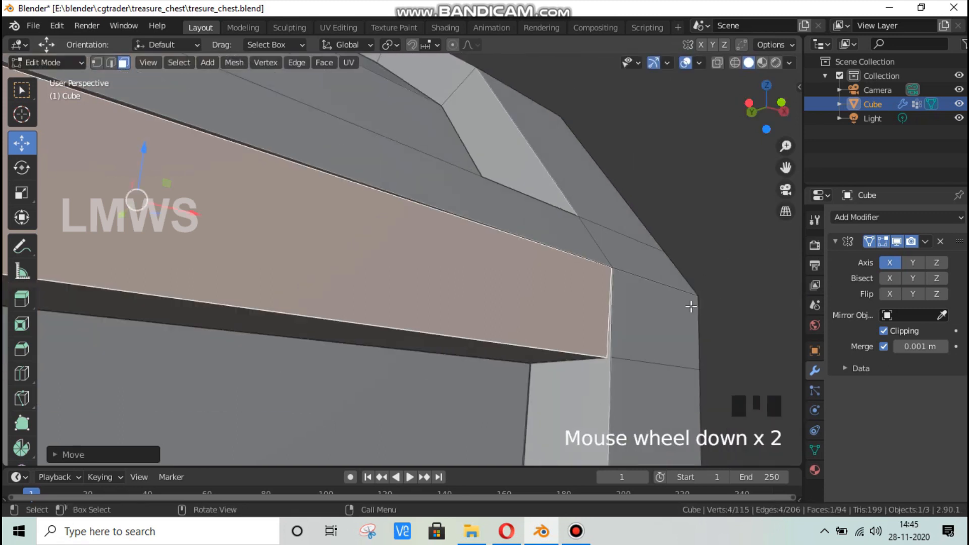
Merge the strip's lower corner vertex with the adjacent corner-post vertex using At Last, working in wireframe and returning to solid shading
left_click(735, 63)
left_click(96, 63)
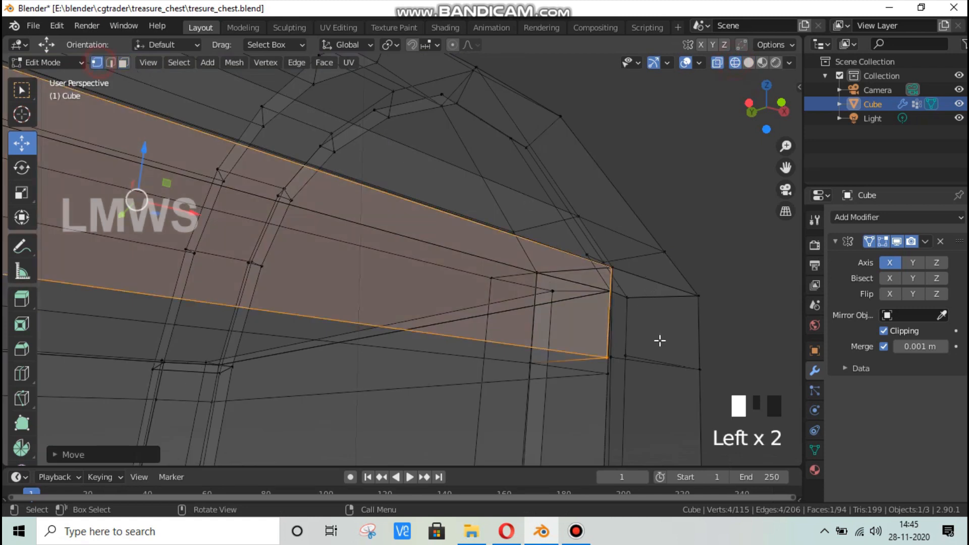
left_click(601, 358)
middle_click_drag(659, 387, 602, 381)
left_click(598, 379, "shift")
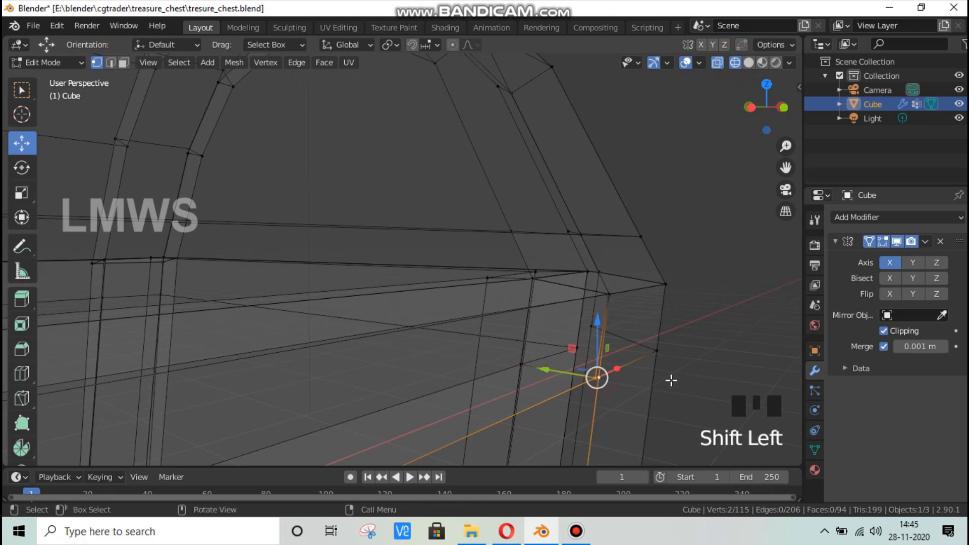
key("m")
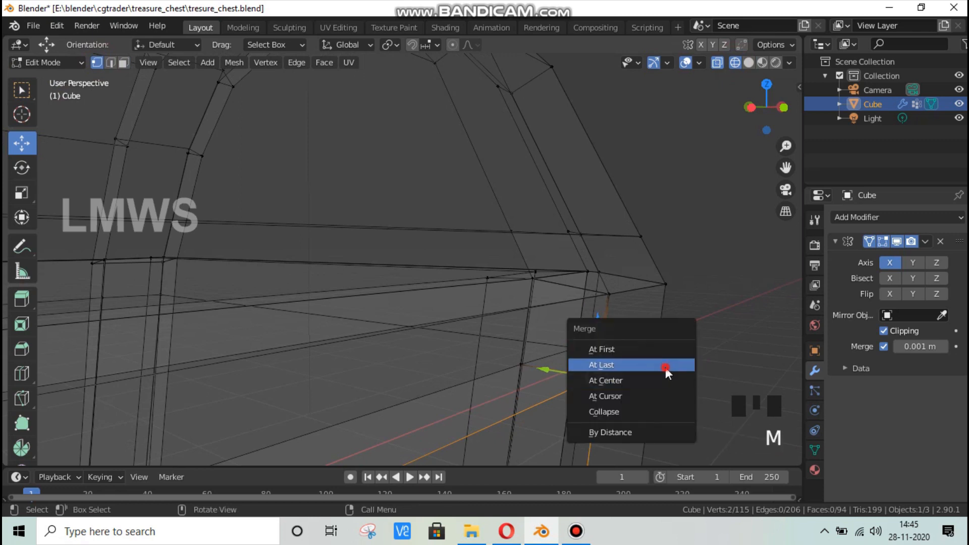
left_click(665, 366)
scroll(707, 367, "down", 3)
scroll(725, 102, "down", 2)
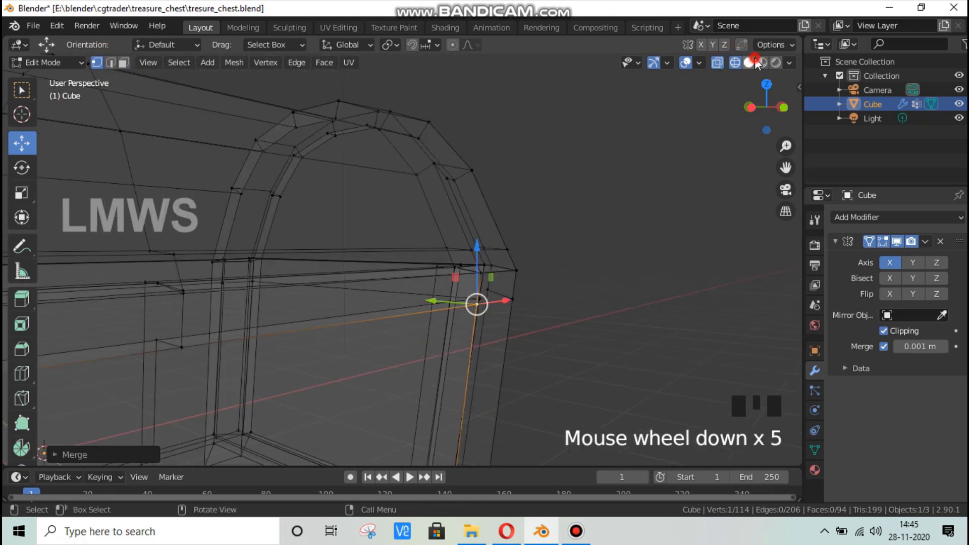
left_click(755, 61)
Fill the narrow gap along the lower edge of the front panel with a face between its four corner vertices, and clear the selection
scroll(696, 183, "down", 2)
mouse_move(785, 167)
left_mouse_down()
mouse_move(793, 163)
mouse_move(707, 229)
left_mouse_up()
scroll(500, 343, "up", 2)
left_click(422, 355)
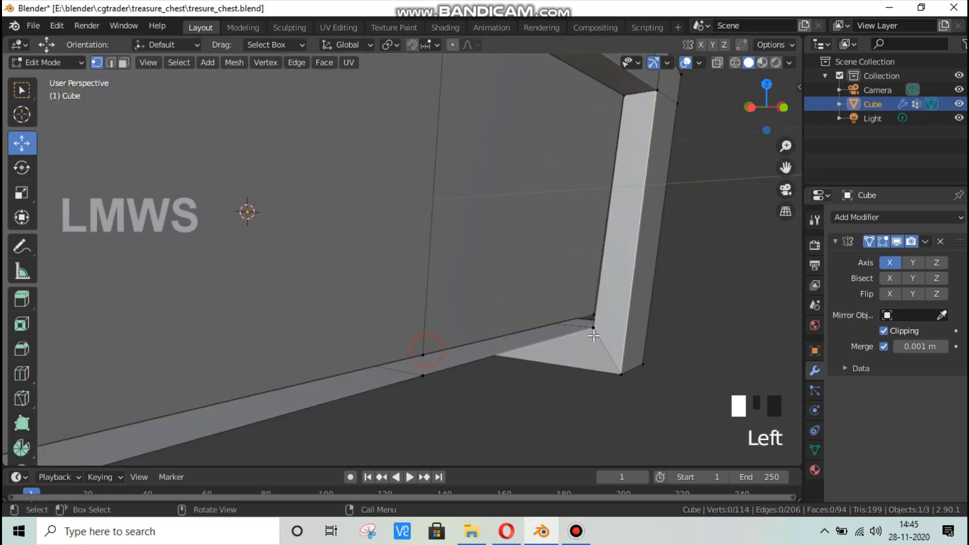
left_click(593, 314, "shift")
left_click(424, 376, "shift")
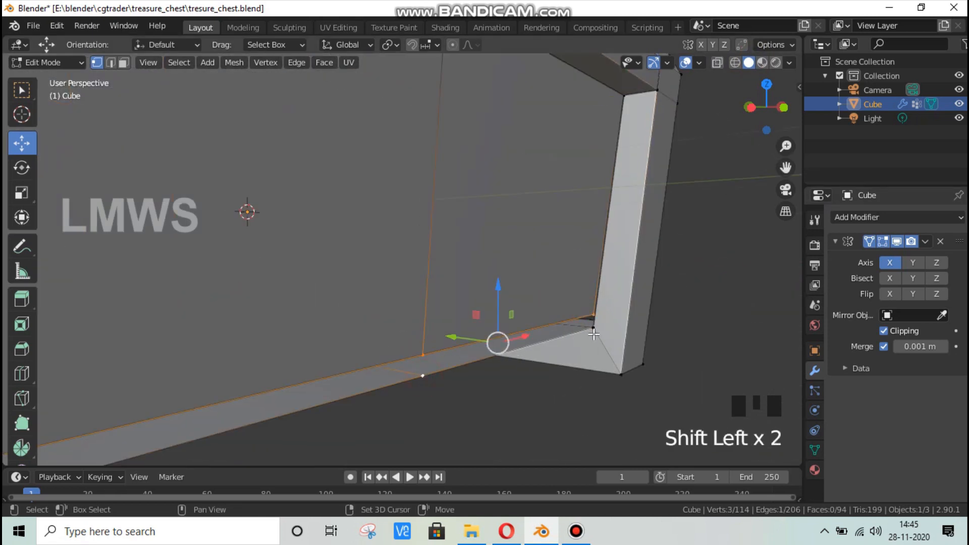
left_click(593, 327, "shift")
key("f")
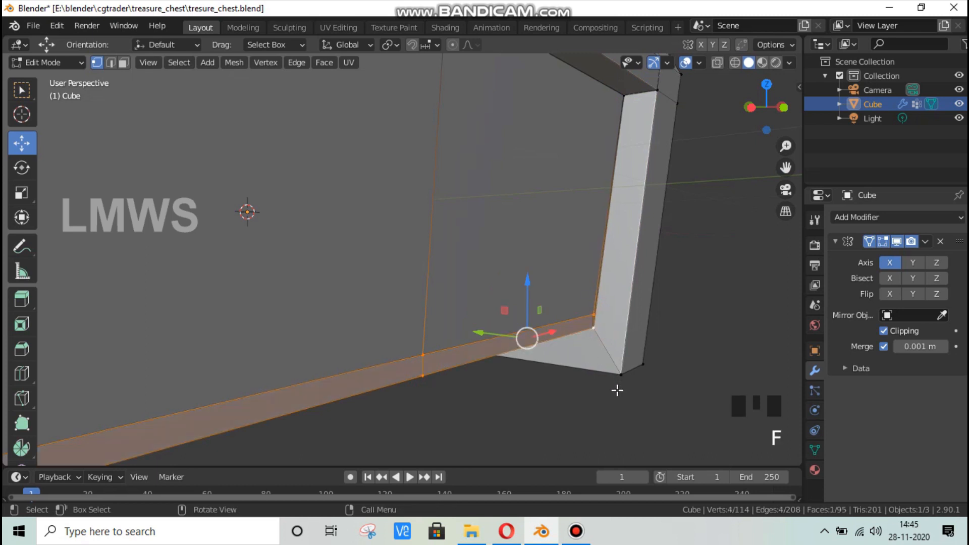
key("alt+a")
Shift the front panel's lower corner vertex beside the leg slightly along X, deselect it and save the file
middle_click_drag(698, 342, 584, 325)
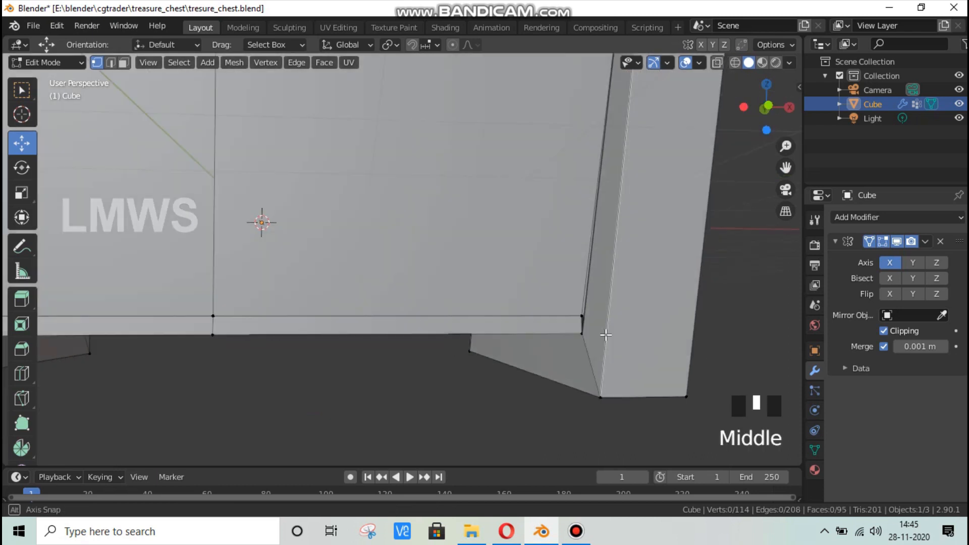
scroll(637, 373, "up", 2)
left_click(707, 354)
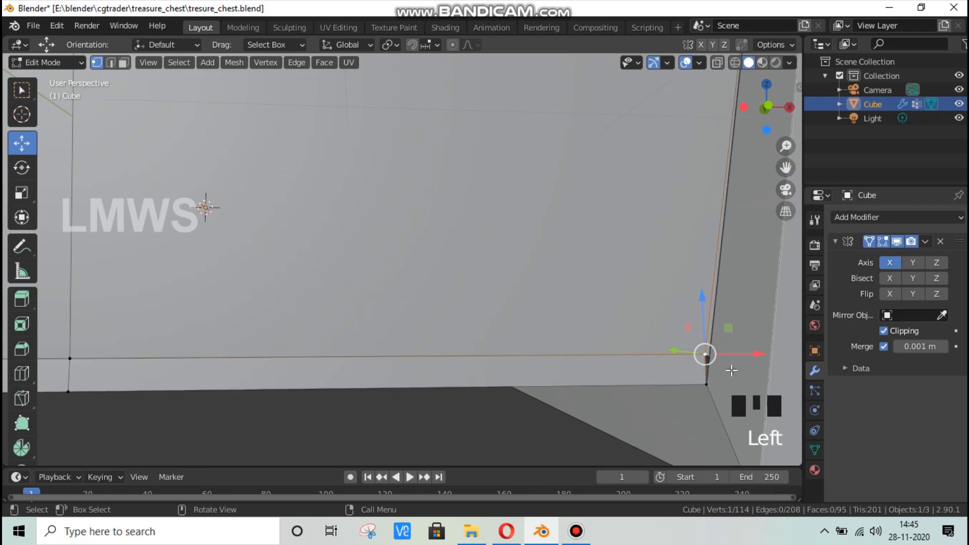
left_click_drag(756, 352, 727, 371)
scroll(580, 335, "down", 5)
key("alt+a")
key("ctrl+s")
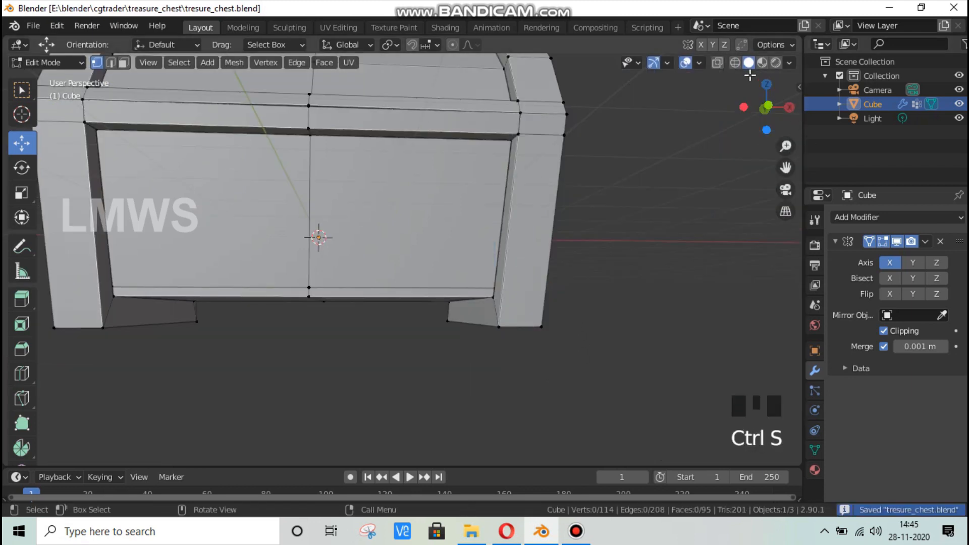
Check the chest's front with the Mirror modifier's viewport display off, turn the display on again and save the file
left_click_drag(766, 101, 888, 109)
left_click(897, 242)
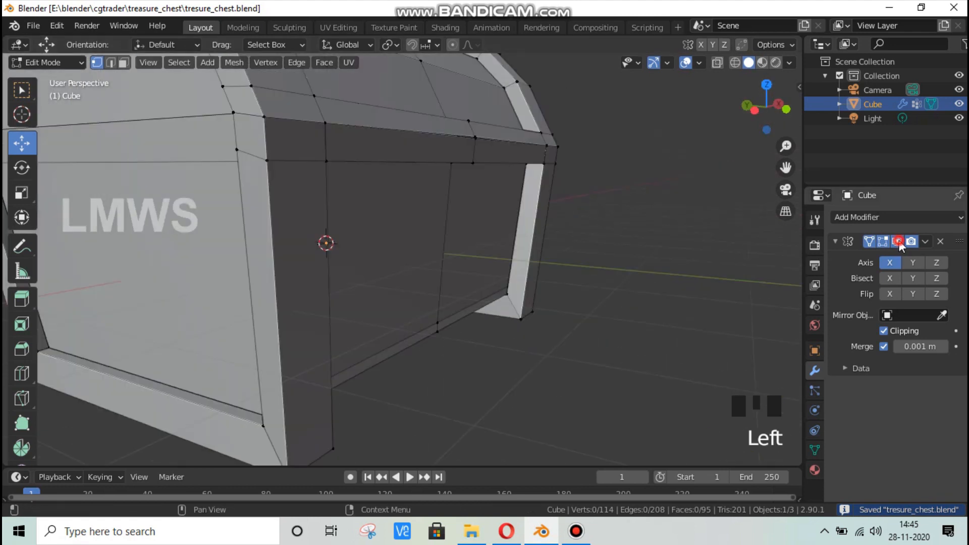
mouse_move(442, 402)
middle_mouse_down()
mouse_move(517, 411)
mouse_move(437, 413)
mouse_move(454, 408)
middle_mouse_up()
left_click(896, 241)
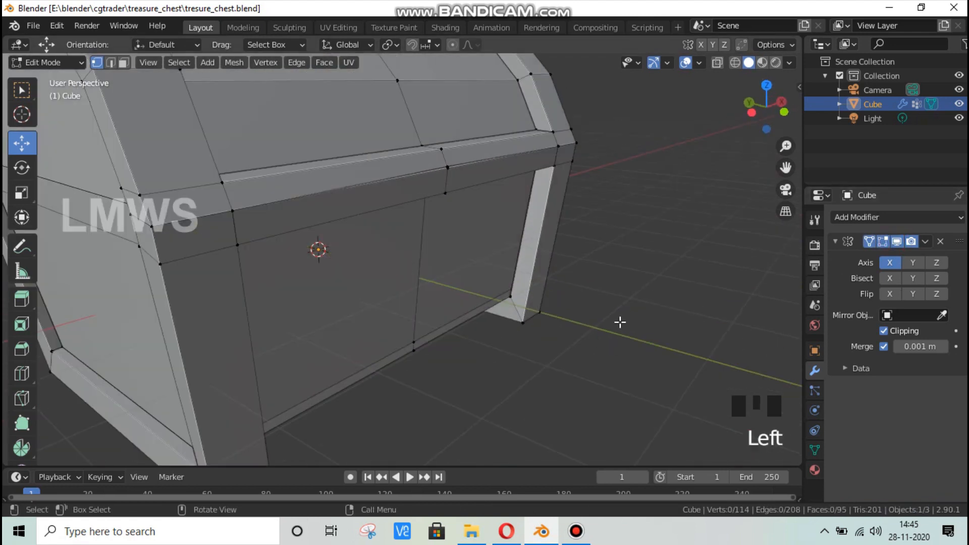
middle_click_drag(619, 322, 399, 335)
key("ctrl+s")
Examine the chest's side and front in Object Mode and Edit Mode, and save the file
scroll(353, 281, "up", 4)
scroll(528, 376, "down", 2)
key("Tab")
mouse_move(528, 375)
middle_mouse_down()
mouse_move(482, 325)
mouse_move(584, 368)
mouse_move(595, 382)
mouse_move(502, 368)
mouse_move(453, 236)
middle_mouse_up()
left_click(453, 236)
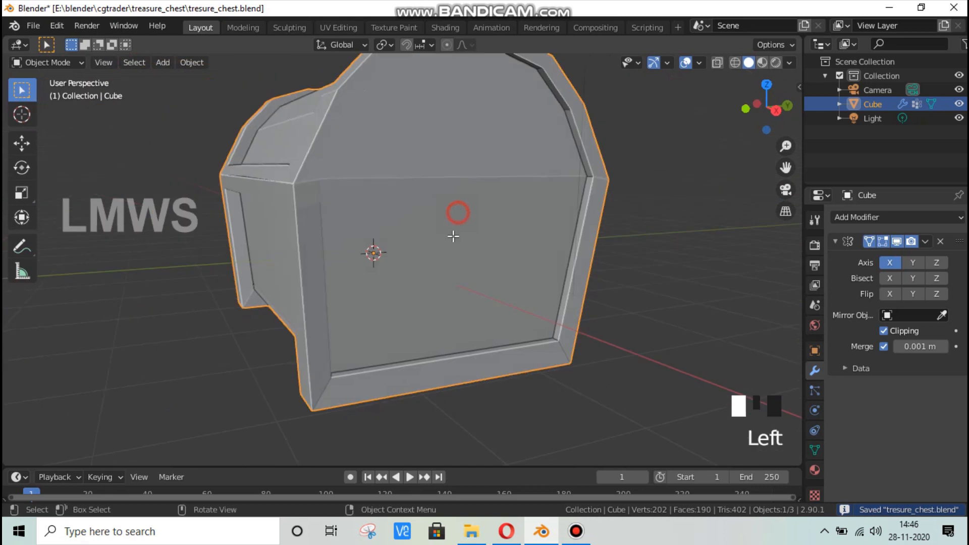
key("Tab")
scroll(439, 257, "up", 2)
middle_click_drag(426, 275, 454, 277)
scroll(441, 316, "down", 2)
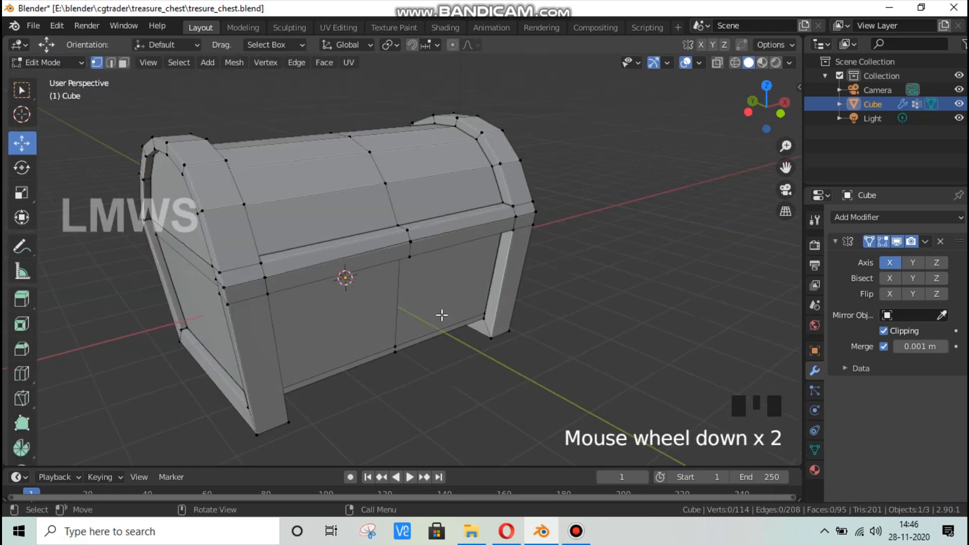
key("ctrl+s")
Switch to the browser, clear the recorder window off the skull treasure chest reference image to view it, and return to Blender
left_click(556, 535)
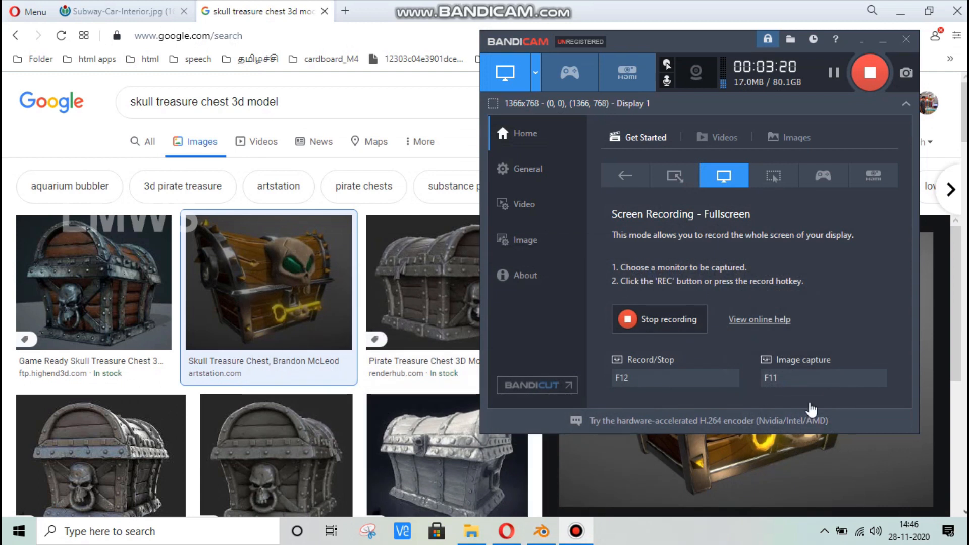
left_click(883, 40)
left_click(551, 531)
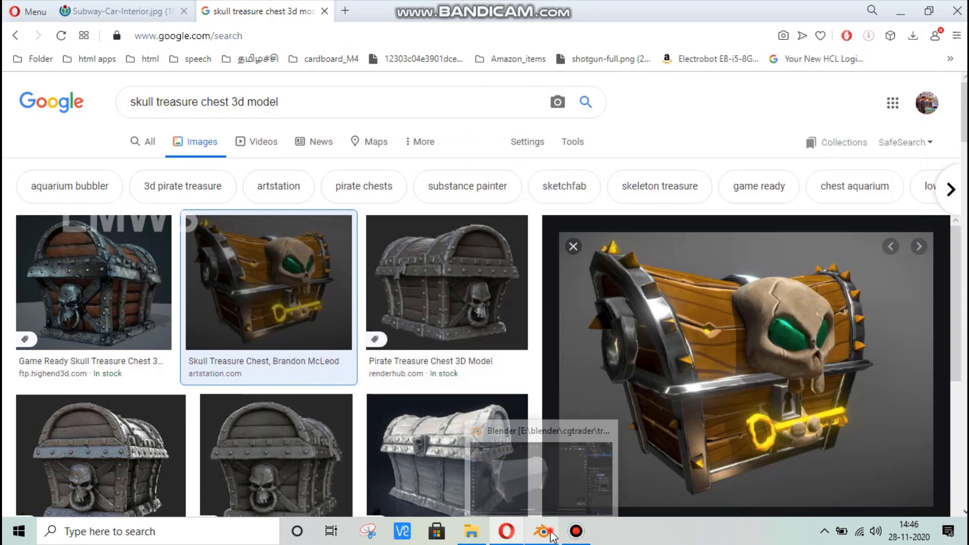
scroll(445, 262, "up", 2)
scroll(459, 263, "down", 3)
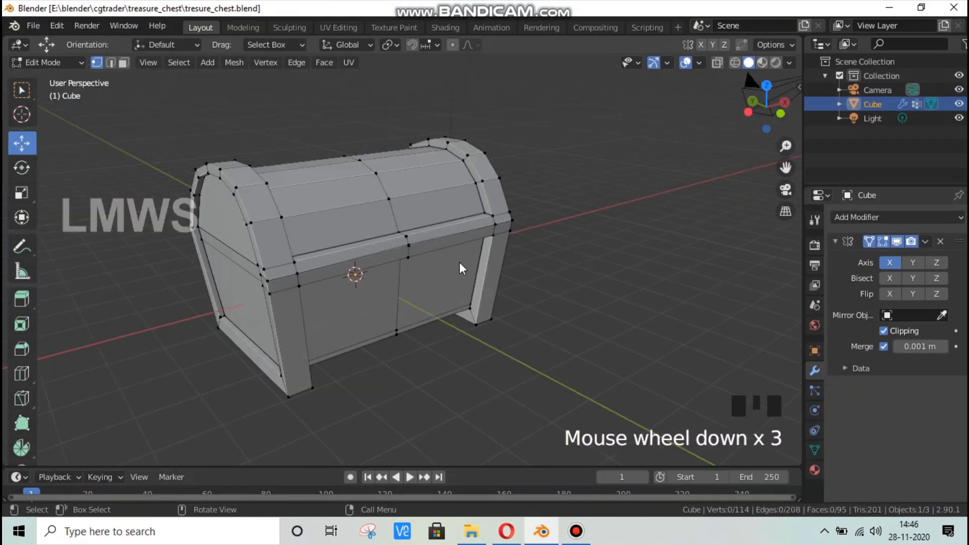
Save the file in Object Mode and rename the chest object to Tresure_chest
key("Tab")
key("ctrl+s")
key("shift+a")
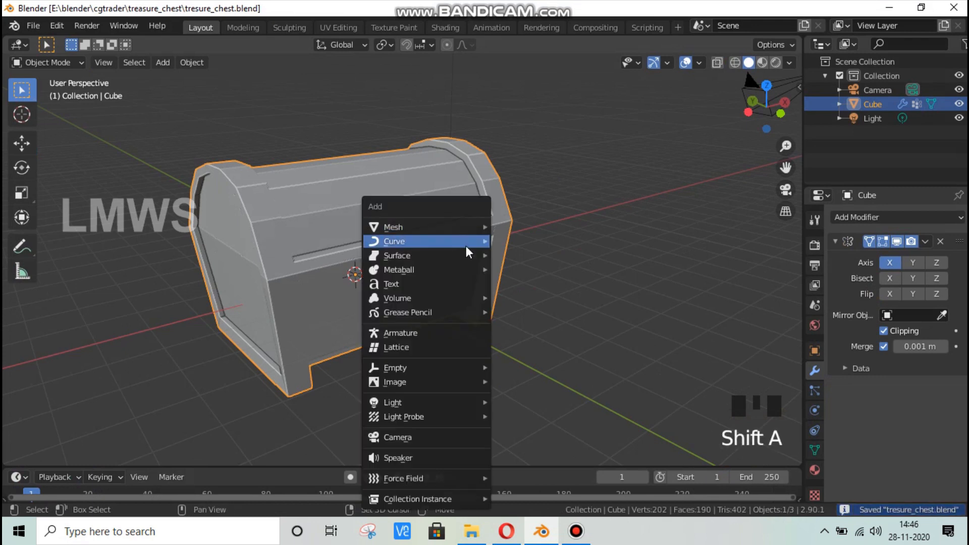
triple_click(875, 104)
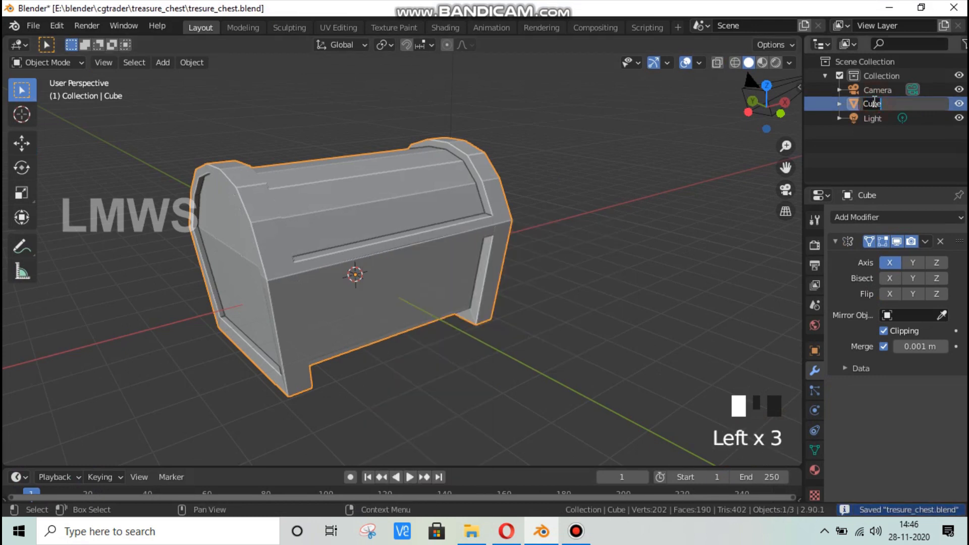
type("_chest")
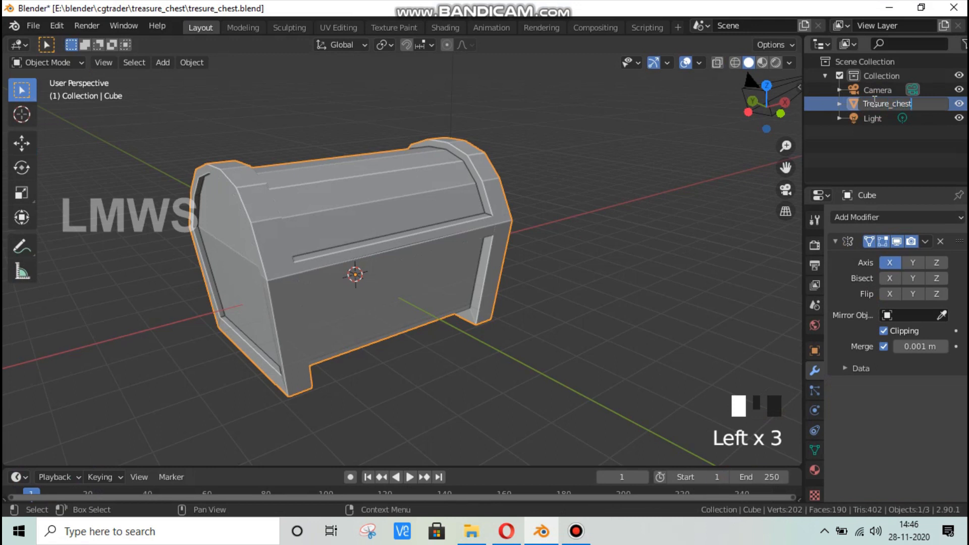
key("Return")
Add a new cube mesh to the scene as a separate object
key("shift+a")
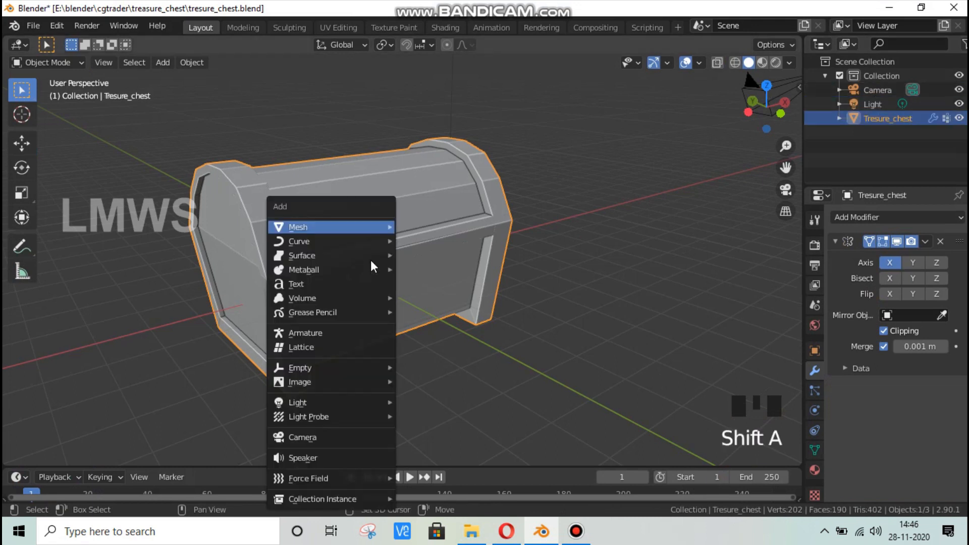
mouse_move(362, 227)
left_click(423, 240)
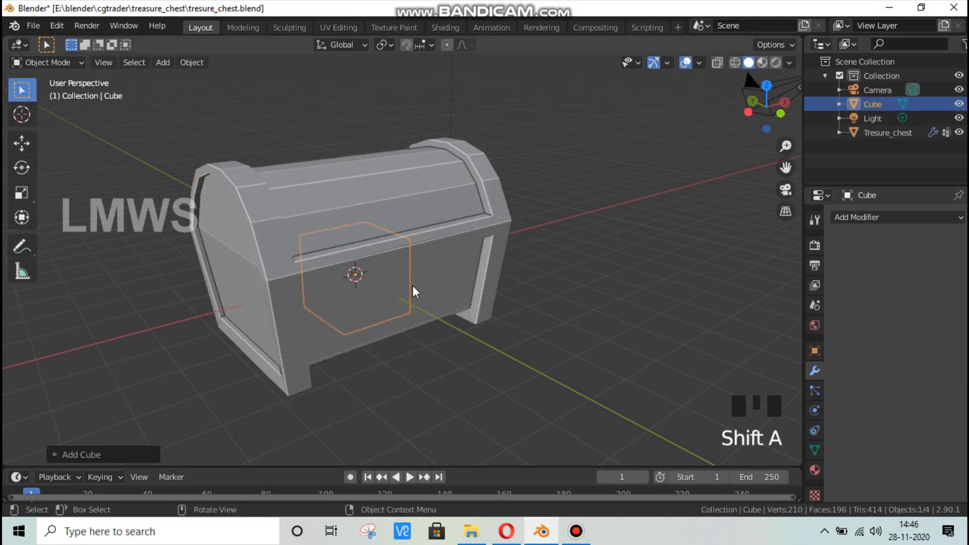
key("g")
key("y")
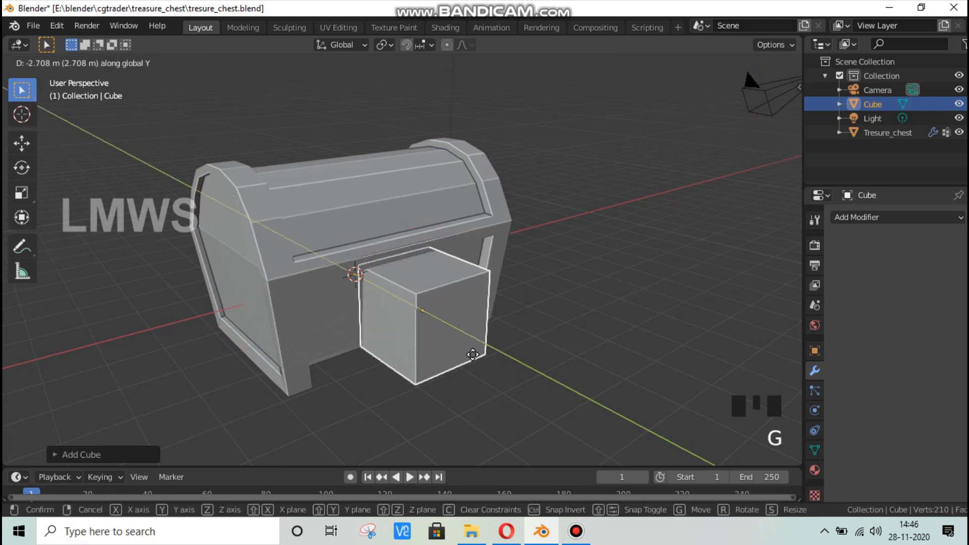
left_click(460, 351)
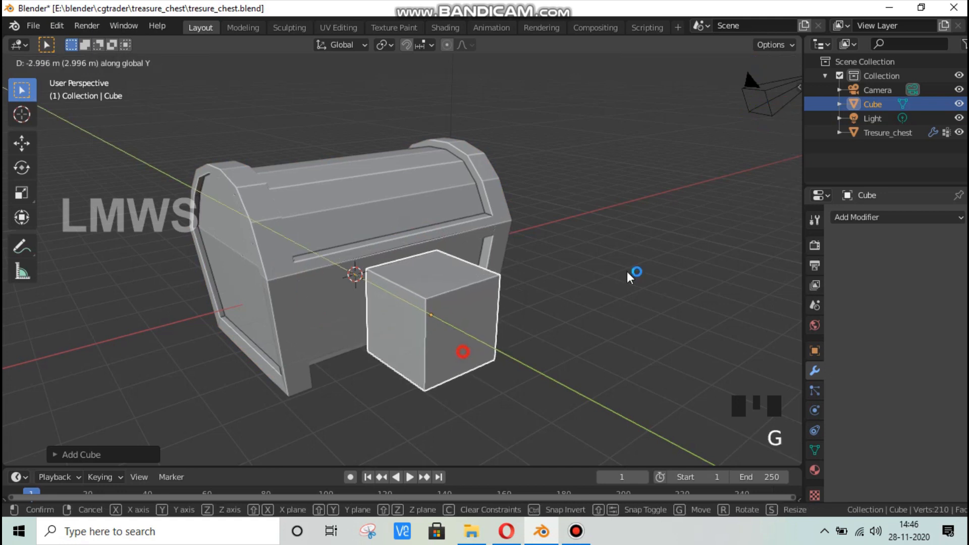
key("ctrl+z")
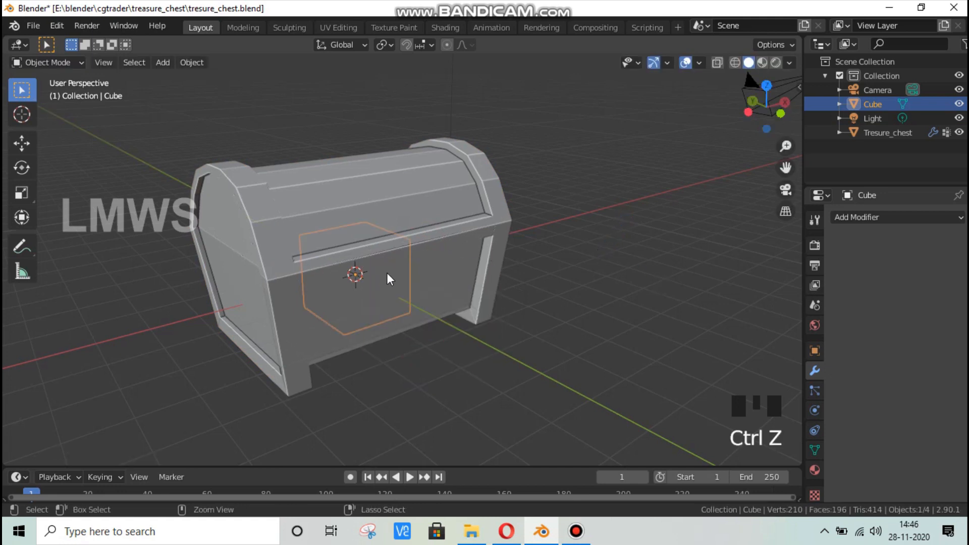
Move the new cube's geometry about 3.06 m along negative Y in Edit Mode, in front of the chest, and return to Object Mode
key("Tab")
key("g")
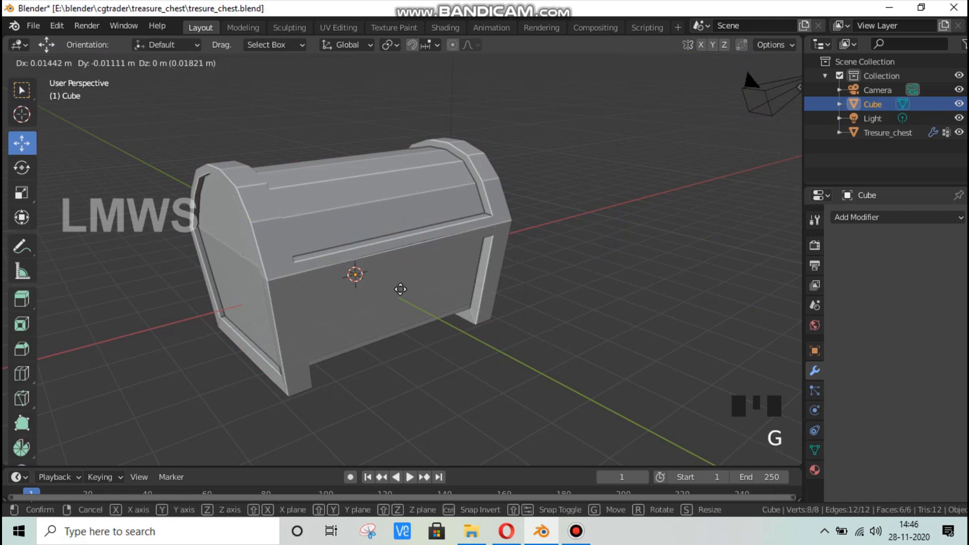
key("y")
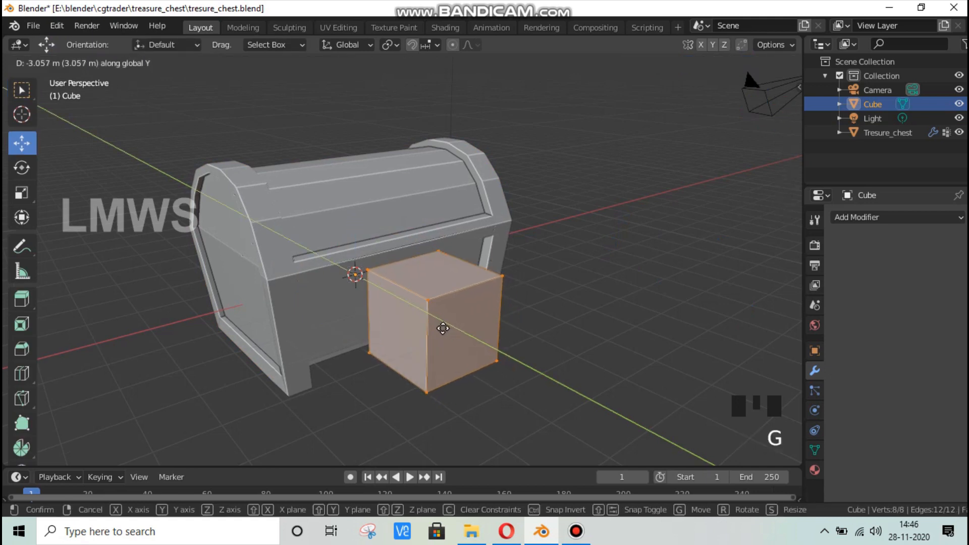
left_click(442, 328)
key("alt+a")
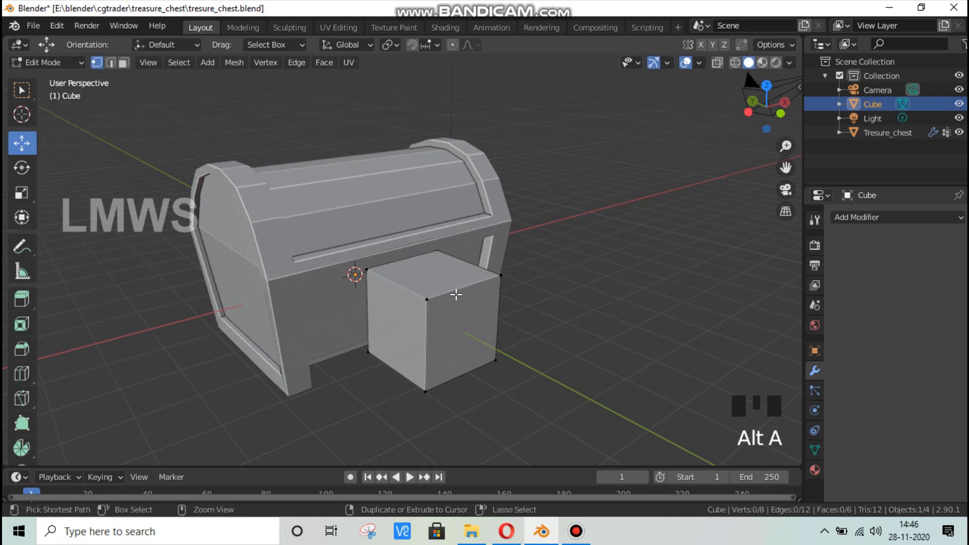
key("ctrl+r")
key("Tab")
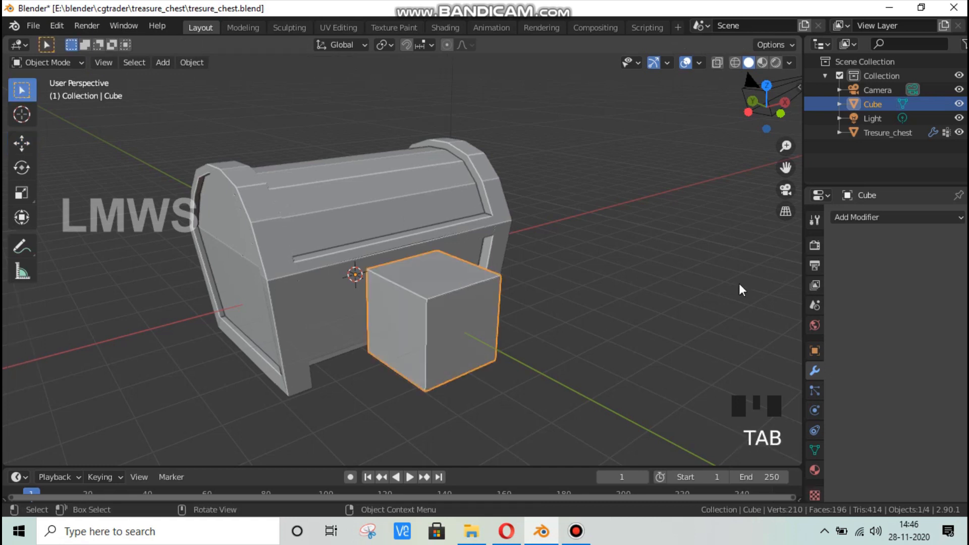
Add a Catmull-Clark Subdivision Surface modifier with 1 viewport level to the cube and apply it
left_click(873, 217)
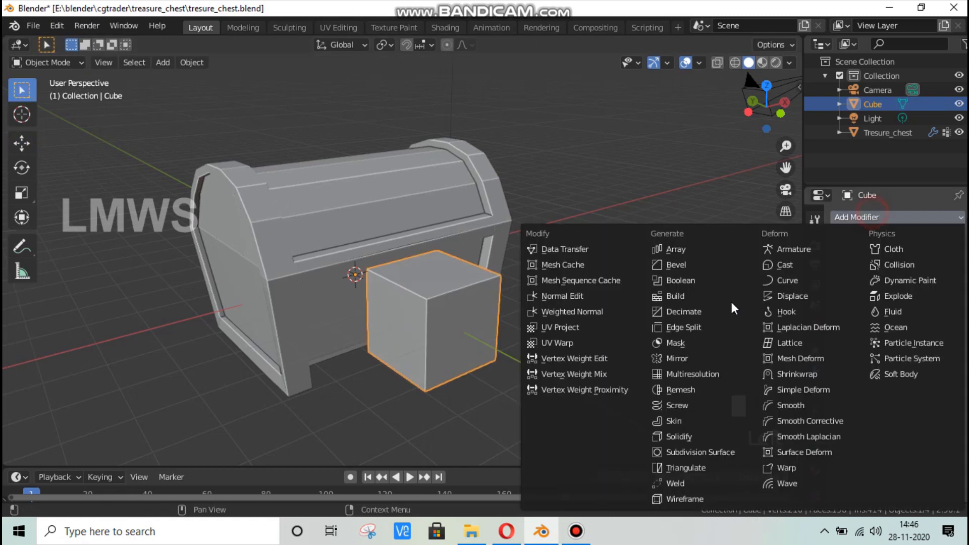
left_click(703, 451)
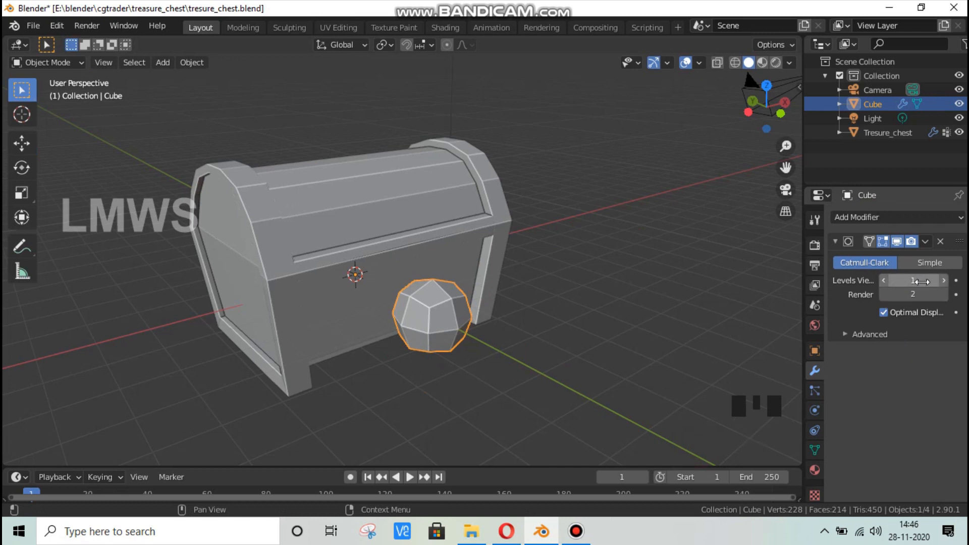
middle_click_drag(595, 350, 285, 333)
scroll(267, 342, "up", 3)
middle_click_drag(393, 327, 425, 342, "shift")
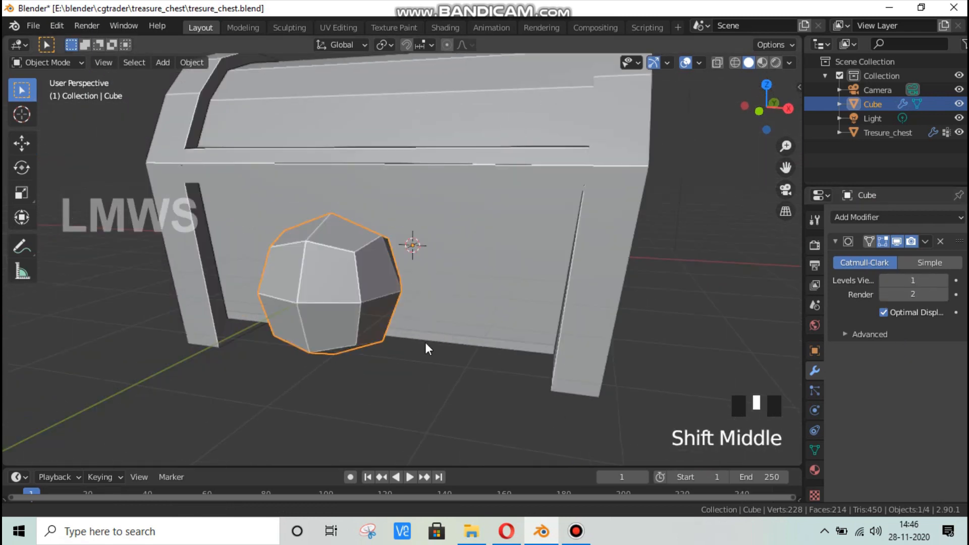
scroll(425, 343, "up", 2, "shift")
left_click(925, 241)
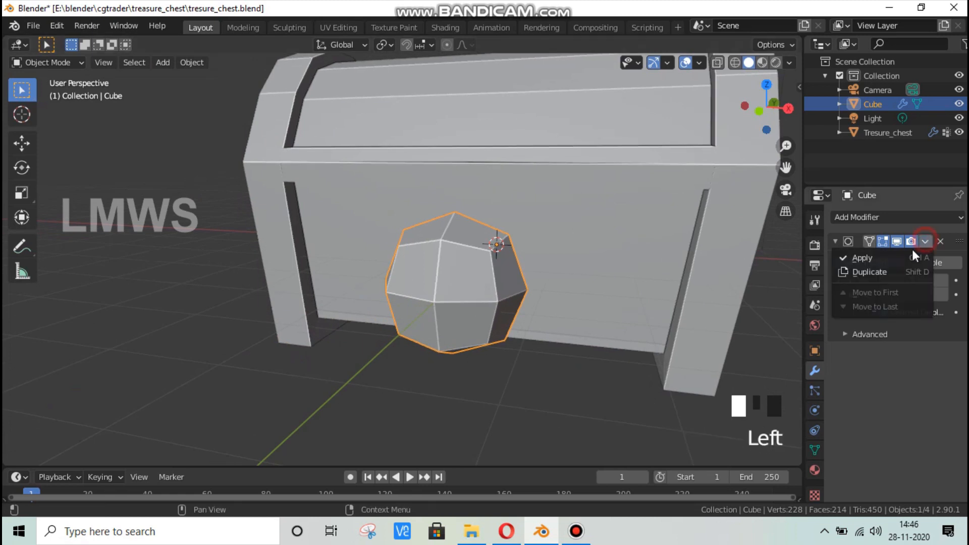
left_click(859, 258)
Open the subdivided cube in Edit Mode with face selection and show it from the front in wireframe
left_click(478, 265)
key("Tab")
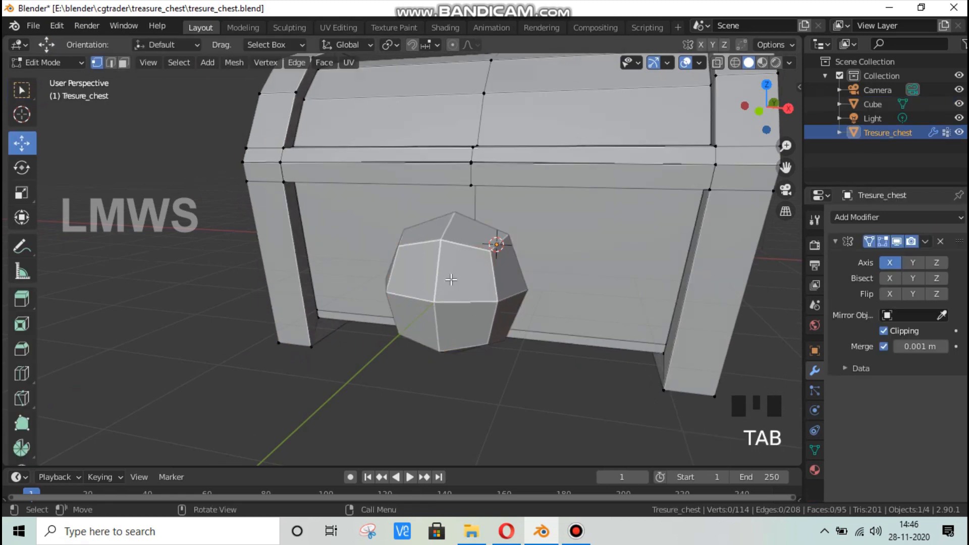
key("Tab")
left_click(455, 263)
key("Tab")
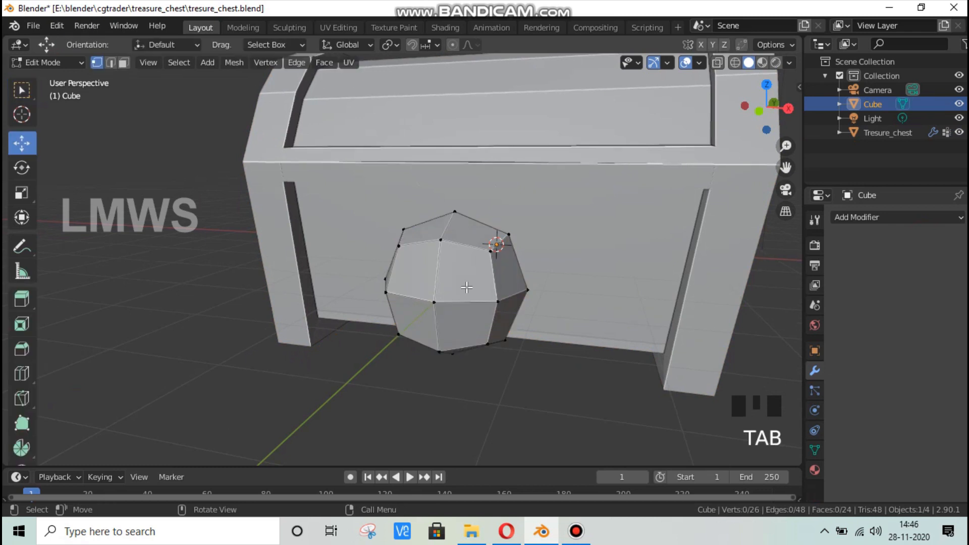
scroll(467, 287, "up", 2)
scroll(467, 287, "up", 1)
left_click(123, 62)
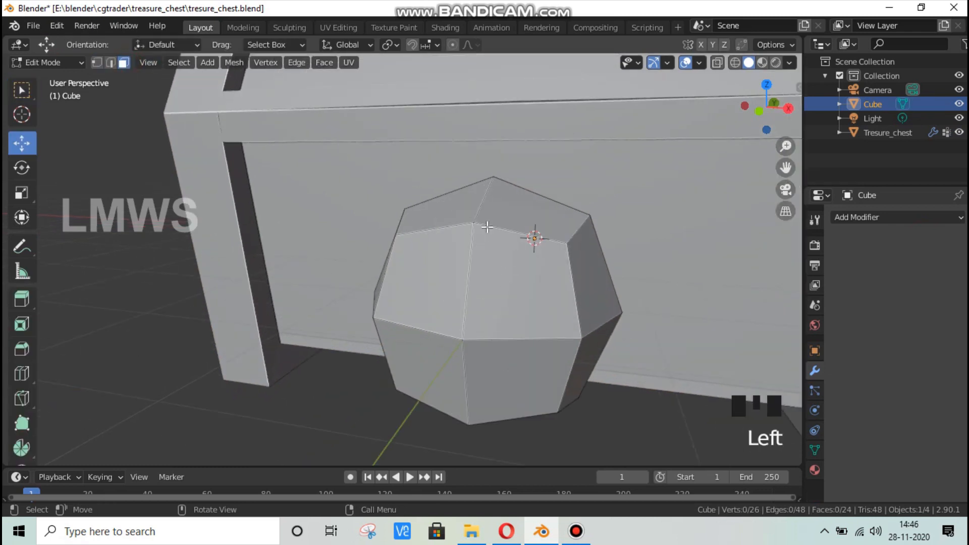
key("KP_1")
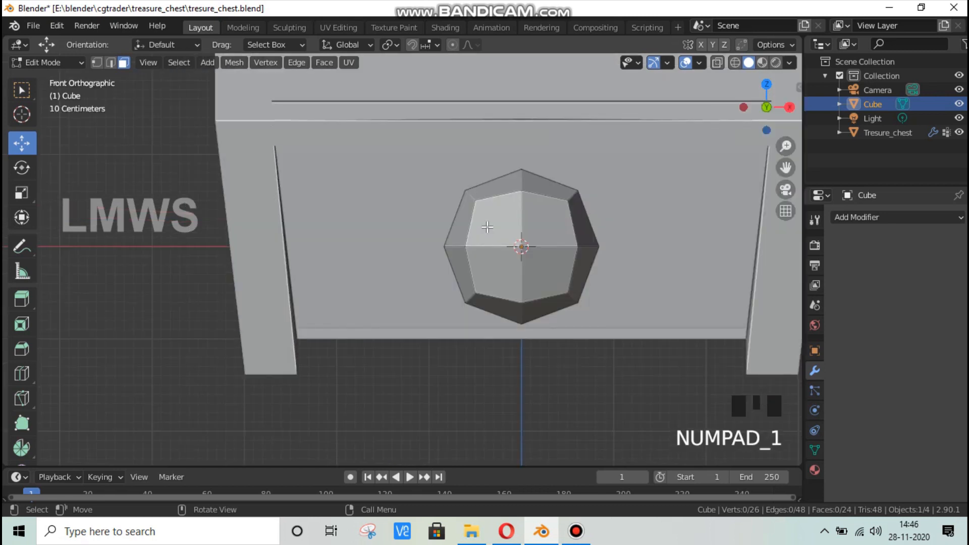
left_click(735, 62)
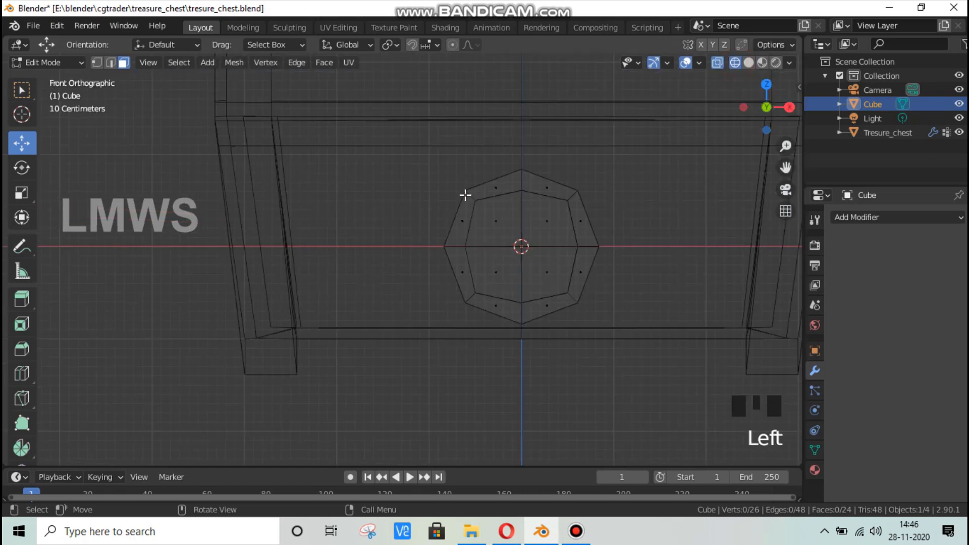
Rename the cube object to Skull and save the file
double_click(876, 104)
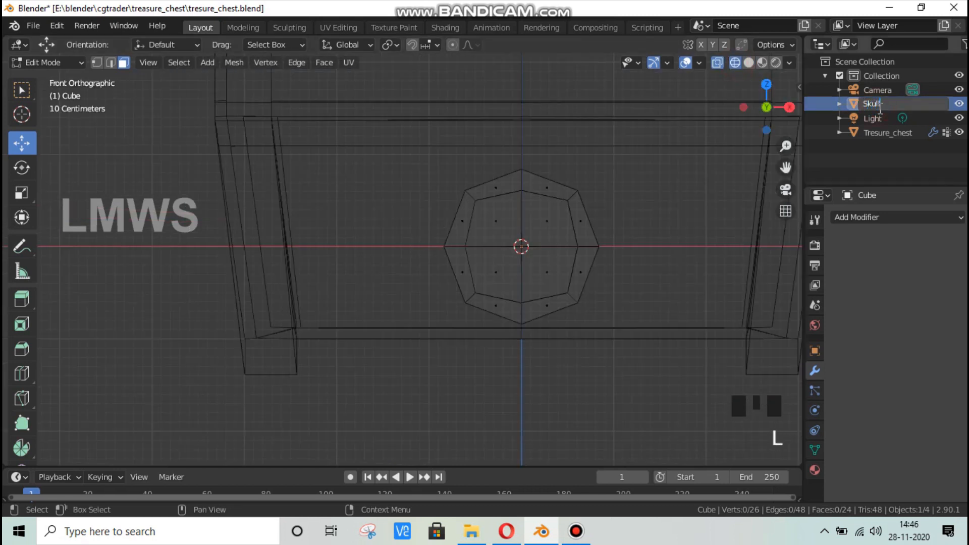
key("Return")
key("ctrl+s")
Delete the faces of the skull's left half and add an X-axis Mirror modifier with on-cage editing
left_click_drag(508, 141, 402, 380)
key("x")
left_click(599, 207)
left_click(923, 217)
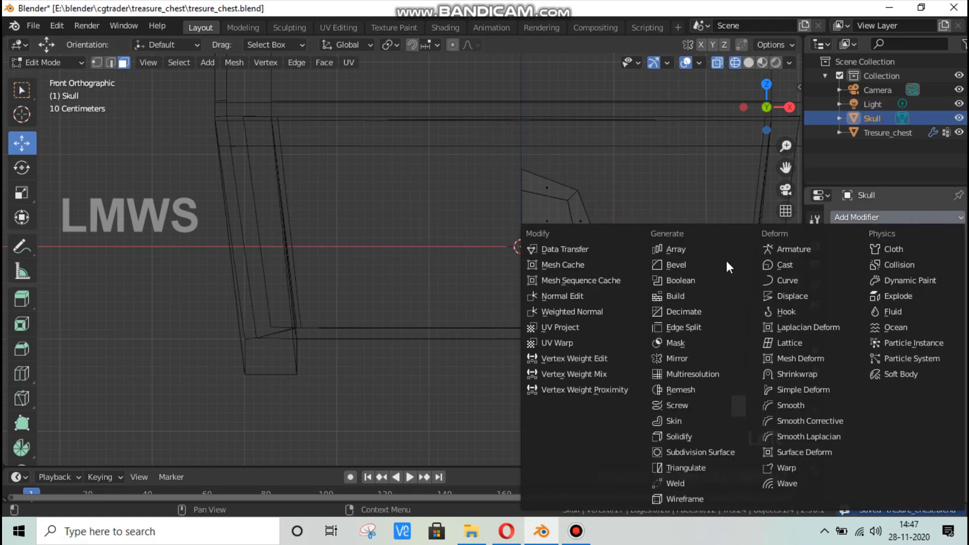
left_click(672, 358)
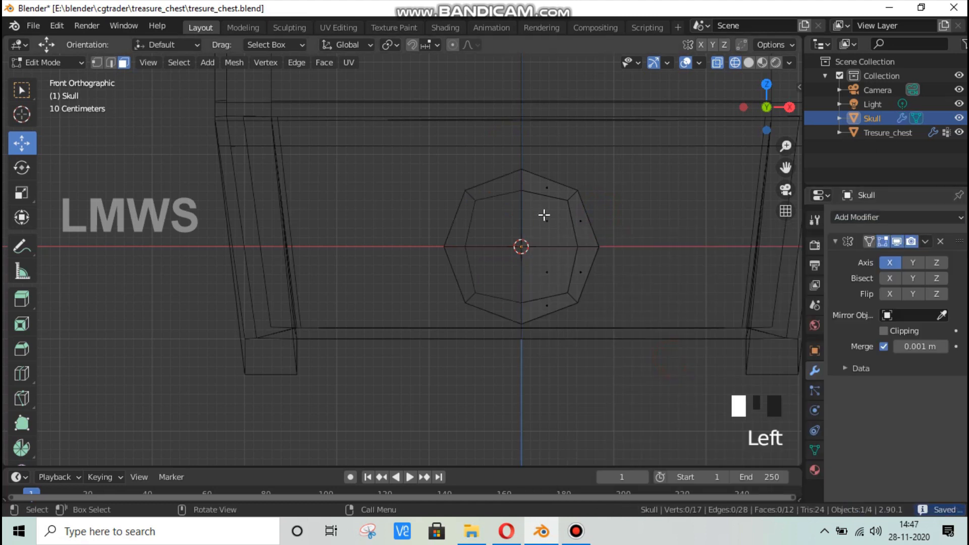
scroll(545, 214, "up", 2)
left_click(894, 329)
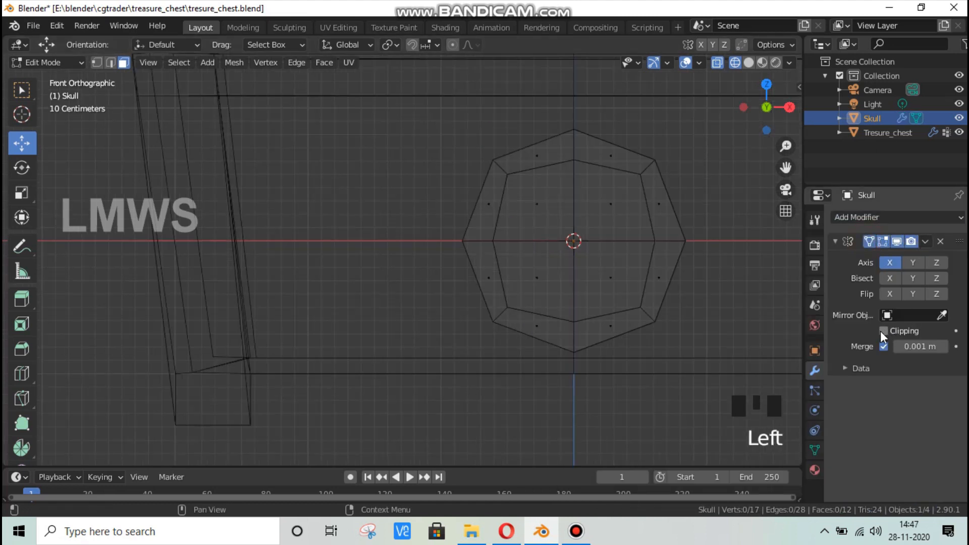
Return to solid shading and select the upper front face of the skull
middle_click_drag(671, 231, 727, 72)
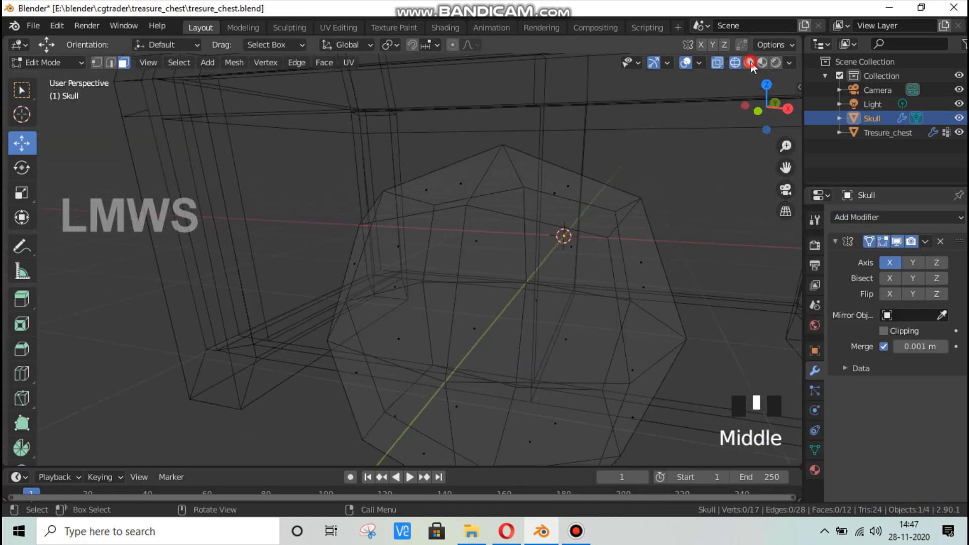
left_click(749, 63)
left_click(603, 299)
scroll(603, 312, "down", 1)
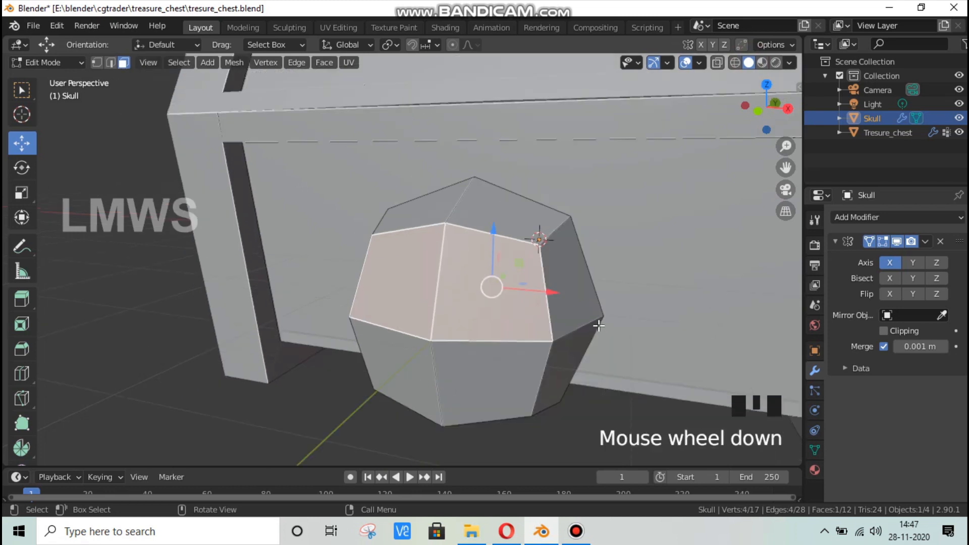
Try to form the eye sockets by insetting the upper front face and extruding it inward
key("e")
right_click(599, 331)
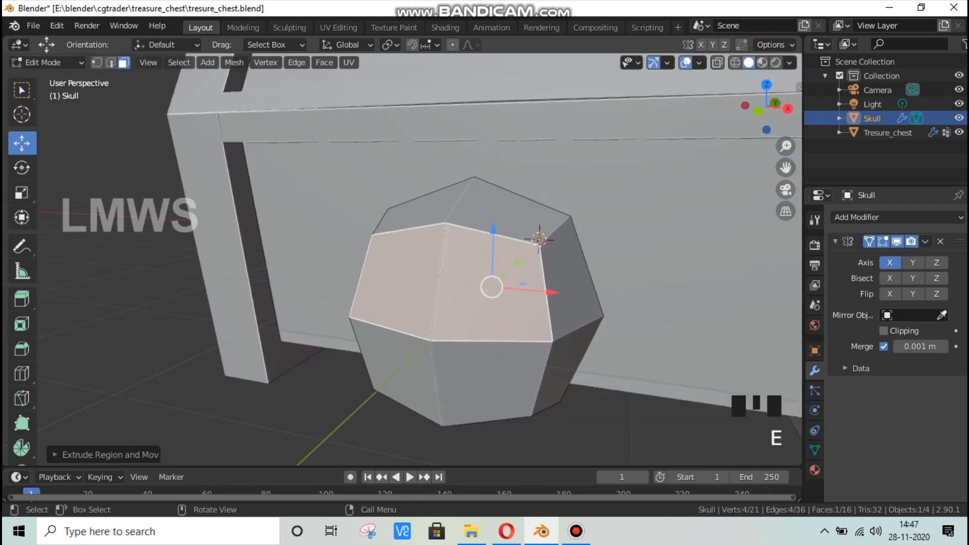
key("s")
left_click(607, 350)
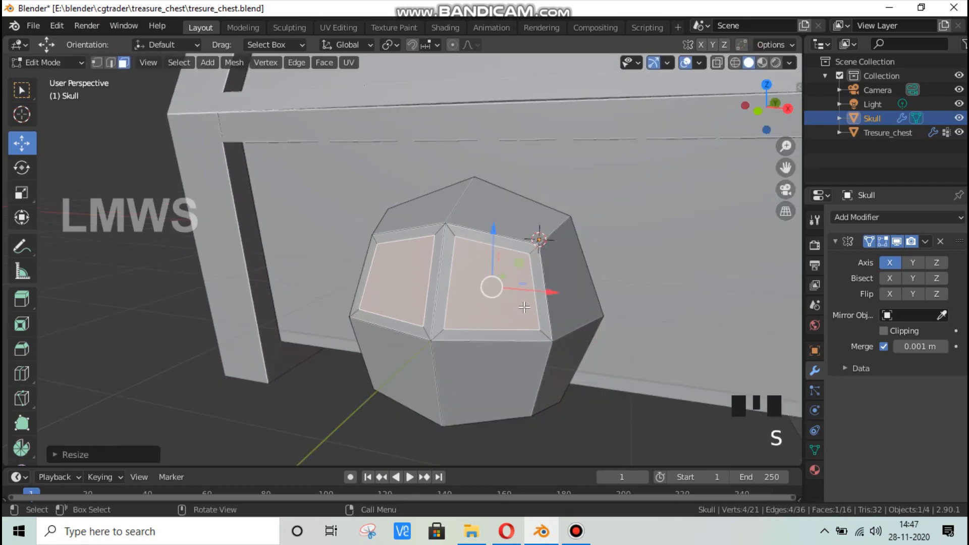
key("e")
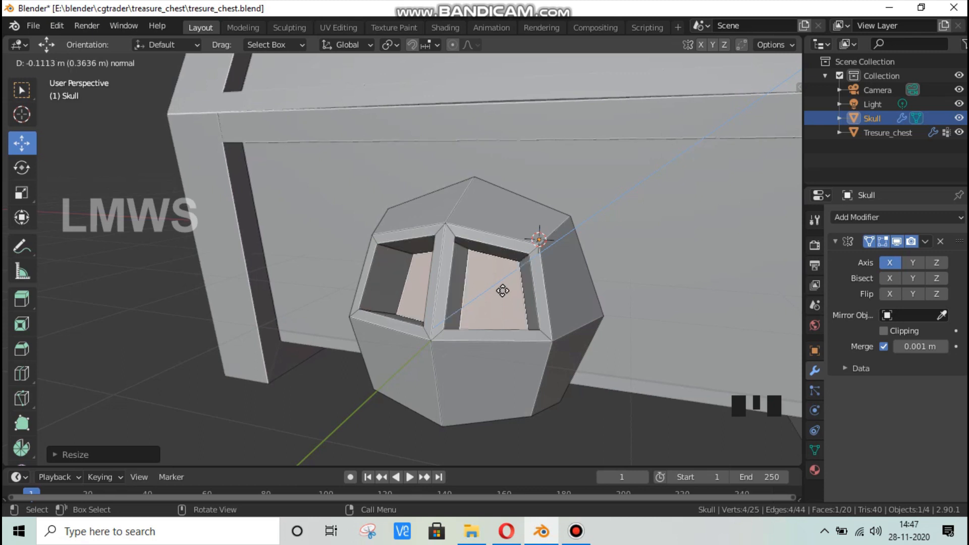
left_click(514, 287)
key("alt+a")
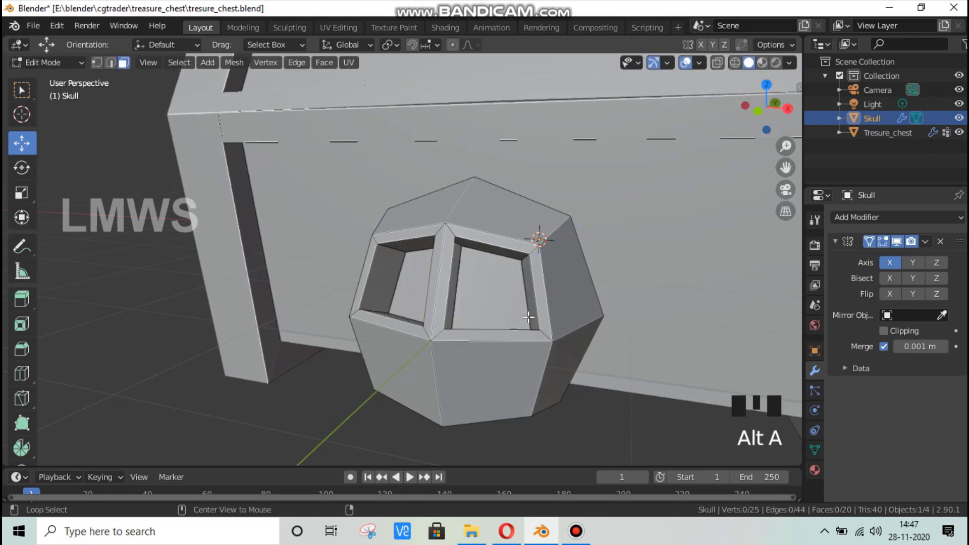
middle_click_drag(525, 319, 508, 340)
scroll(508, 340, "up", 2)
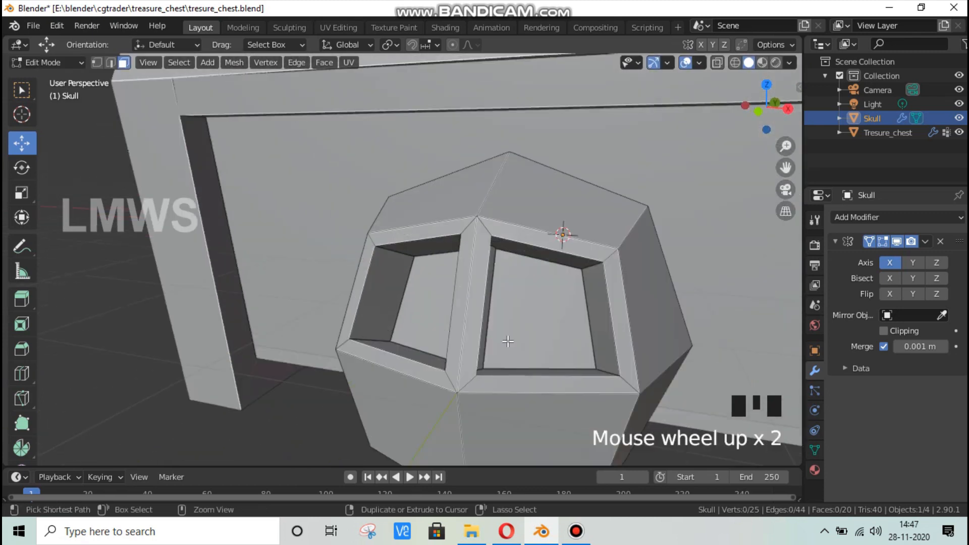
Undo the inset and inward extrusion of the upper front face
key("ctrl+z")
key("ctrl+z")
key("ctrl+z")
key("ctrl+z")
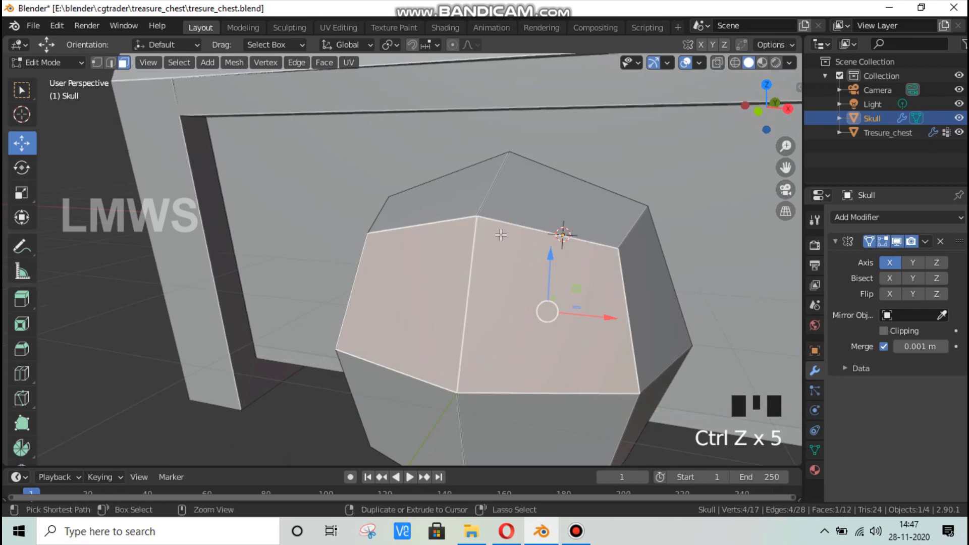
Add a vertical loop cut beside the skull's centre line, slid toward it by a factor of about 0.55
key("ctrl+r")
left_click(489, 220)
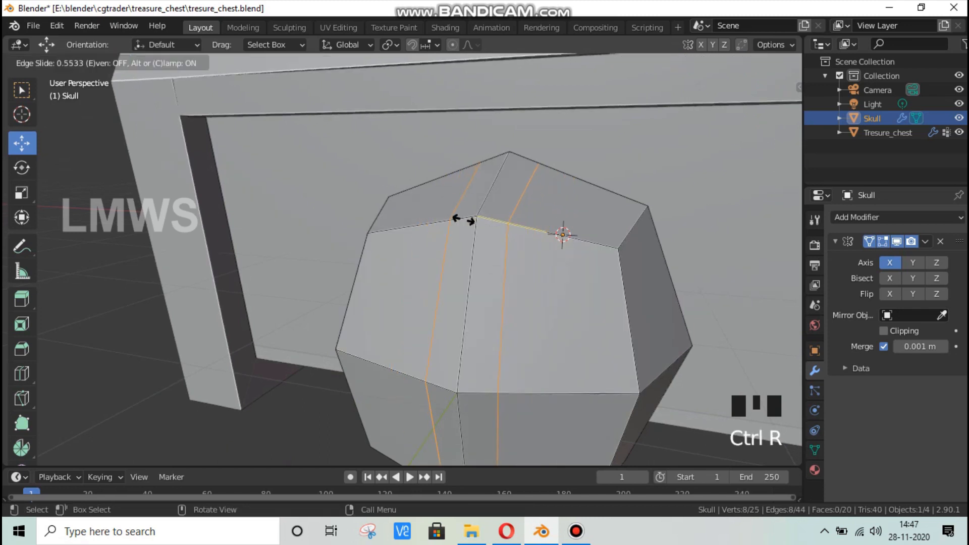
left_click(463, 220)
key("alt+a")
Inset the upper front face beside the new loop, extrude it inward about 0.075 m as an eye socket, and save
left_click(125, 62)
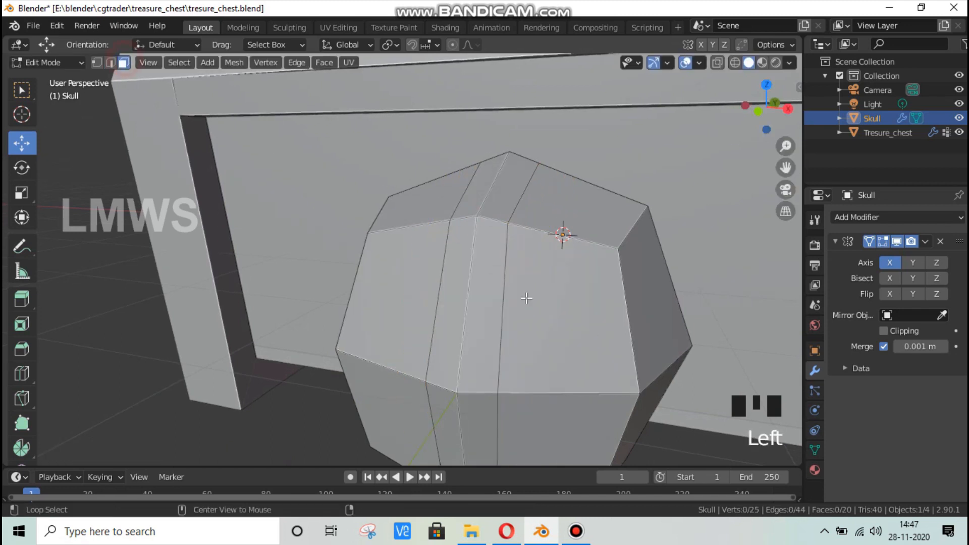
left_click(526, 297)
key("e")
right_click(652, 361)
key("s")
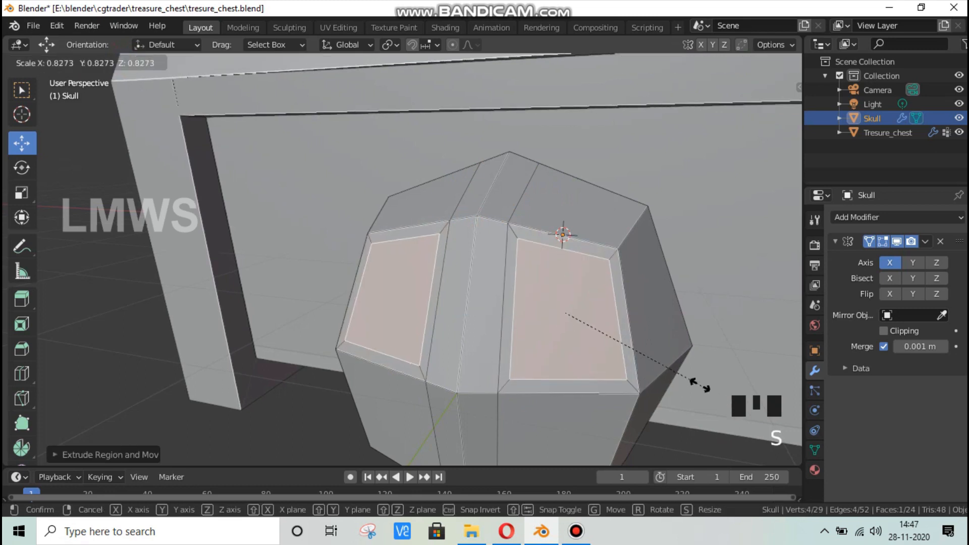
left_click(677, 304)
key("e")
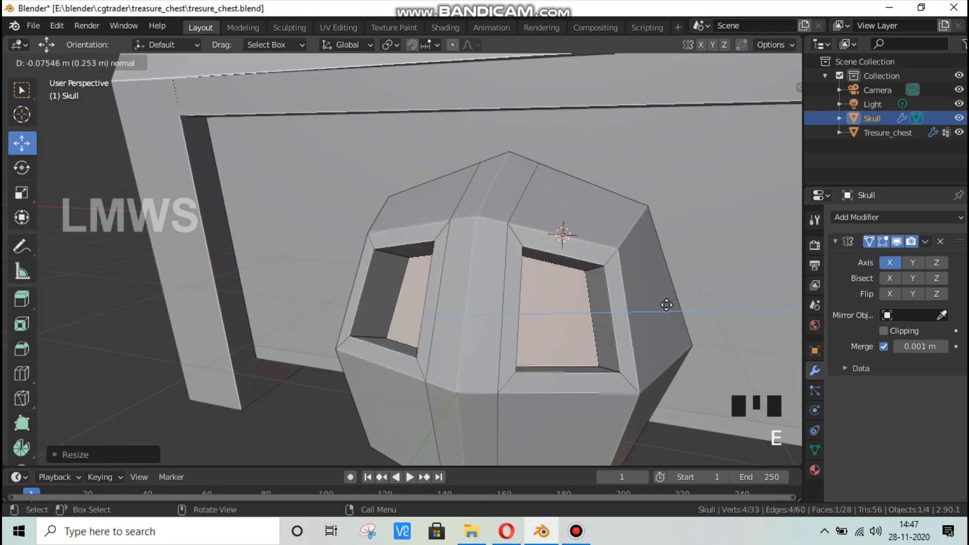
left_click(668, 305)
scroll(666, 304, "down", 2)
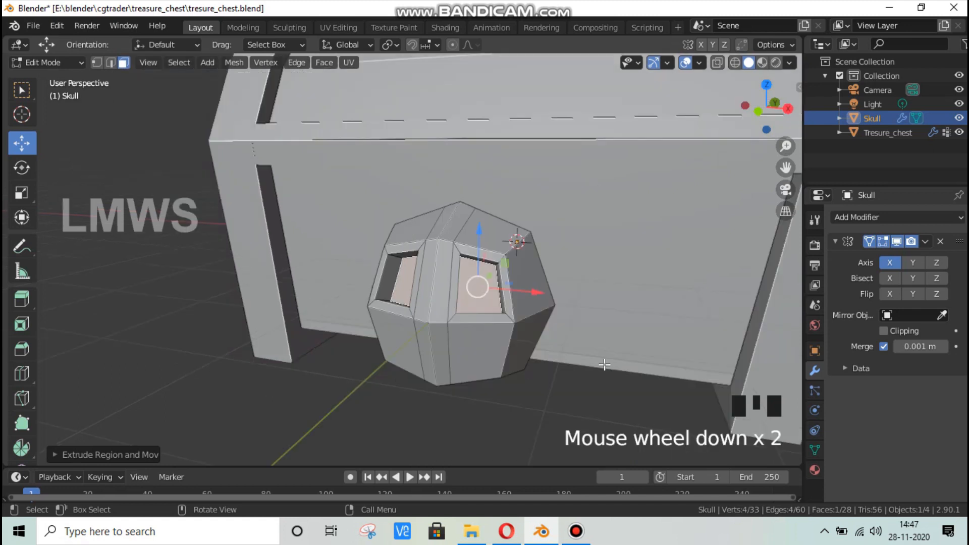
middle_click_drag(666, 305, 483, 355)
key("alt+a")
key("ctrl+s")
Select the skull's underside face, return to Object Mode, and add a Subdivision Surface modifier after the Mirror modifier
scroll(493, 352, "up", 2)
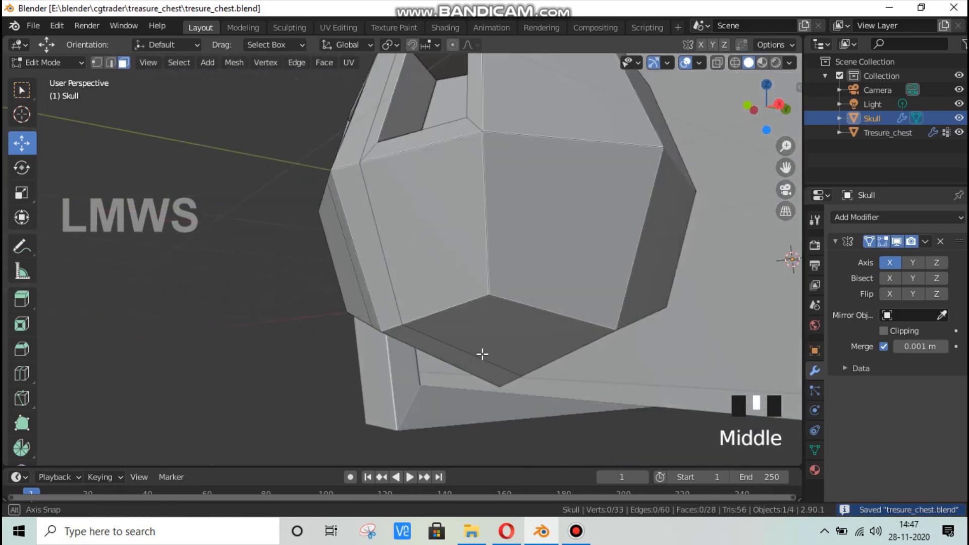
left_click(465, 322)
scroll(506, 331, "down", 3)
key("Tab")
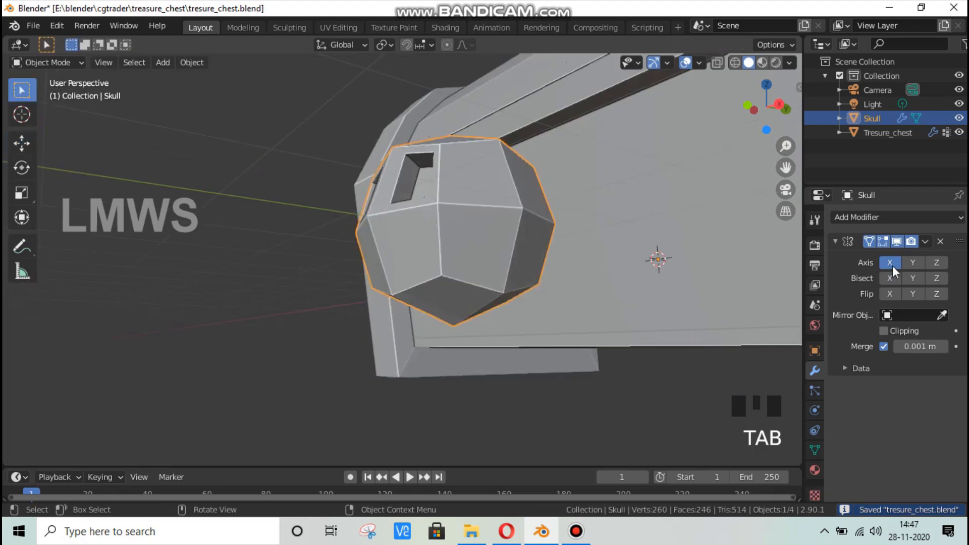
left_click(901, 217)
left_click(711, 452)
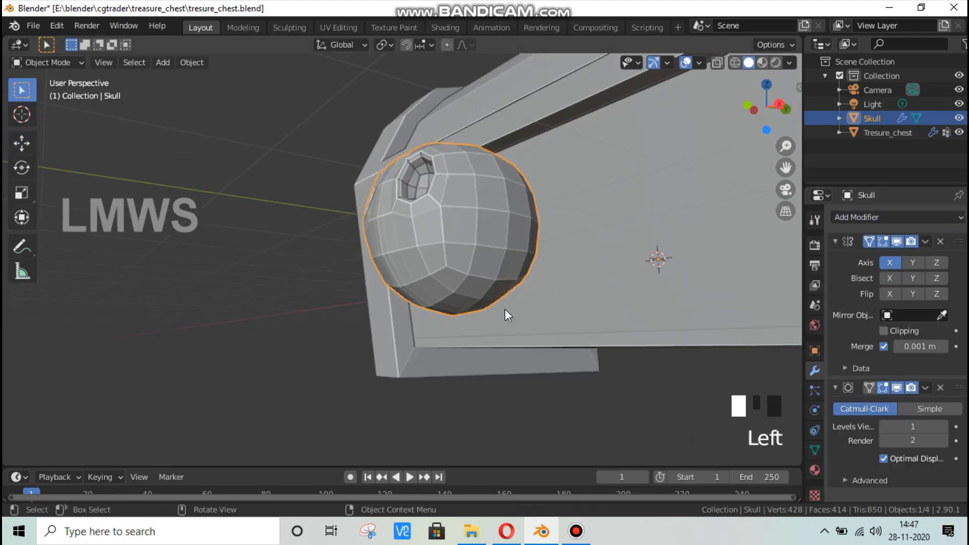
Check the underside face in Edit Mode, then shade the skull smooth in Object Mode
scroll(504, 309, "up", 2)
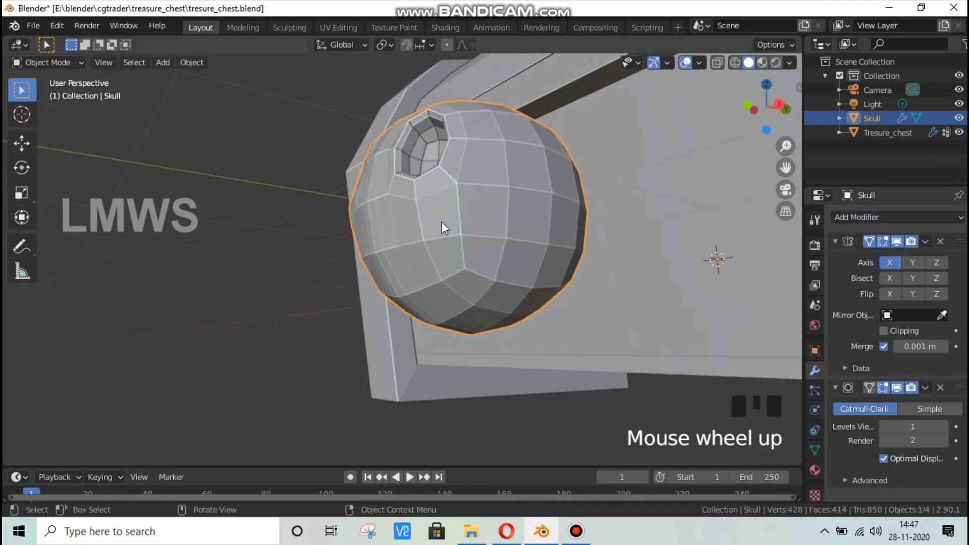
key("Tab")
middle_click_drag(449, 288, 373, 204)
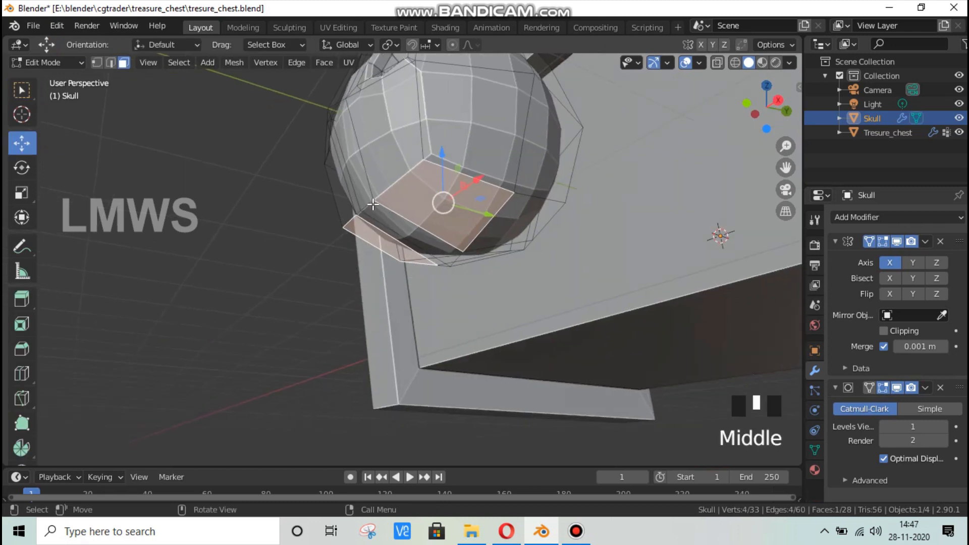
key("Tab")
right_click(469, 112)
left_click(468, 110)
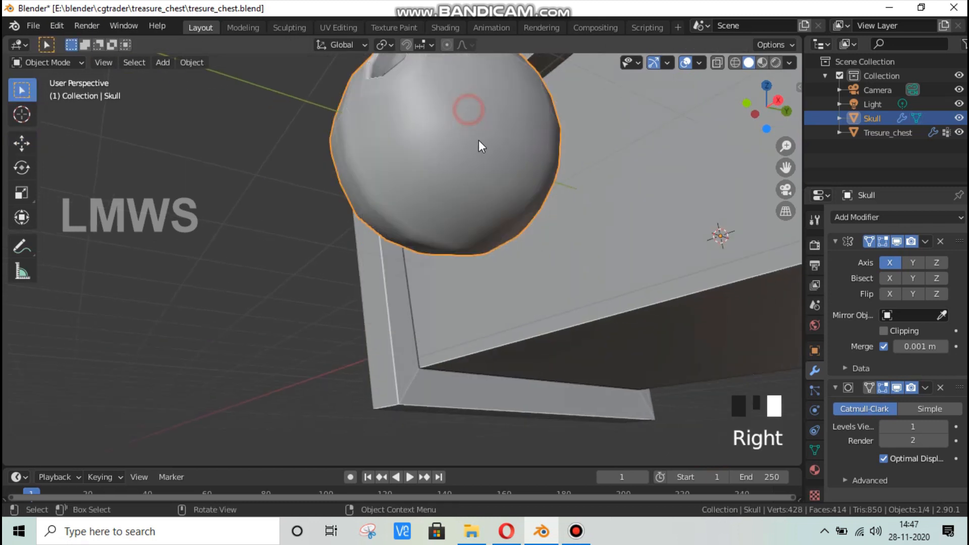
Select the skull's two adjacent underside faces in Edit Mode and show the Subdivision Surface result on the edit cage
left_click(473, 141)
key("Tab")
mouse_move(481, 183)
middle_mouse_down()
mouse_move(484, 216)
mouse_move(487, 173)
middle_mouse_up()
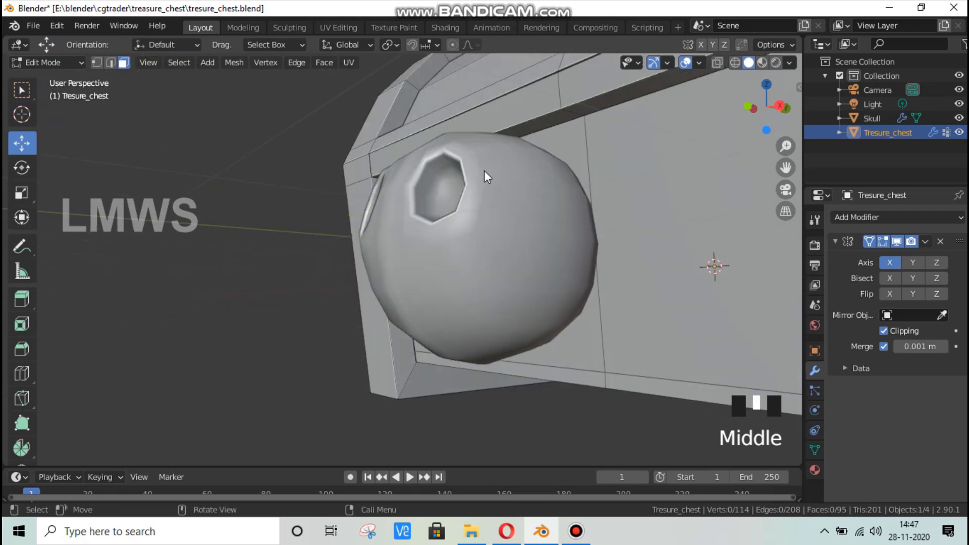
key("Tab")
left_click(483, 171)
key("Tab")
middle_click_drag(454, 343, 452, 295)
left_click(439, 183, "shift")
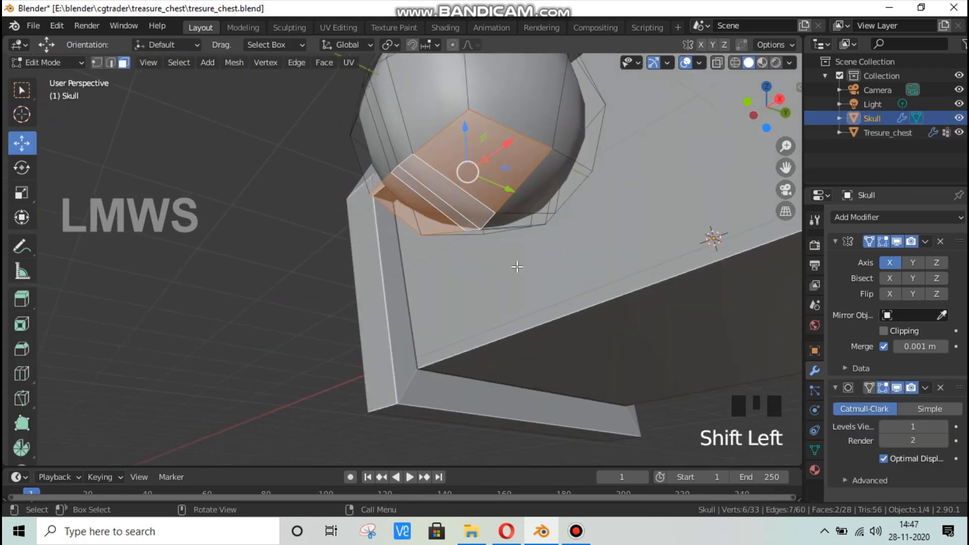
left_click(869, 387)
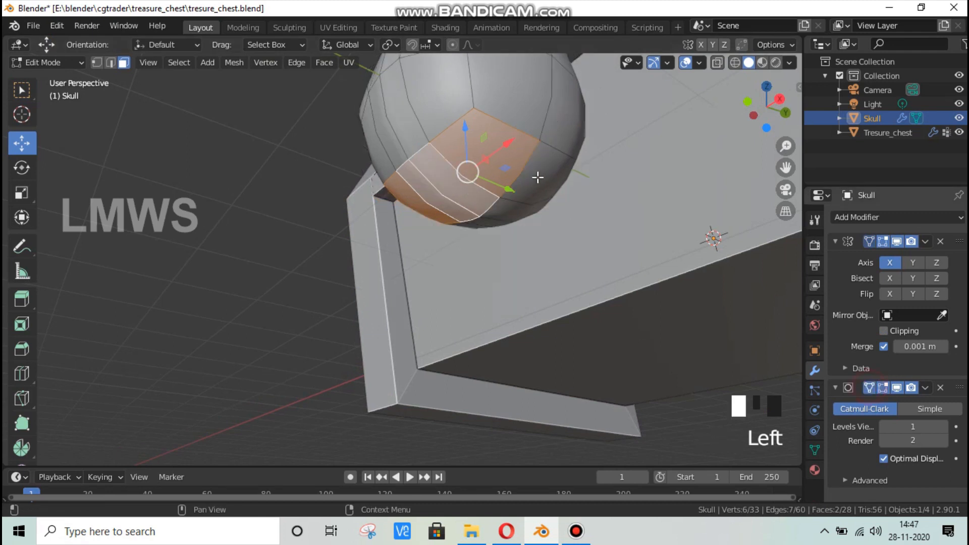
middle_click_drag(518, 215, 523, 313)
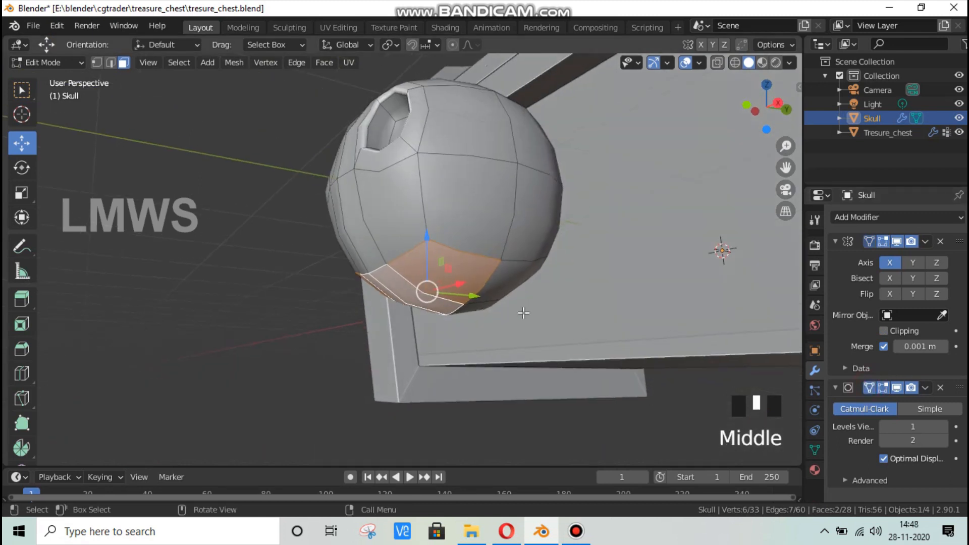
key("e")
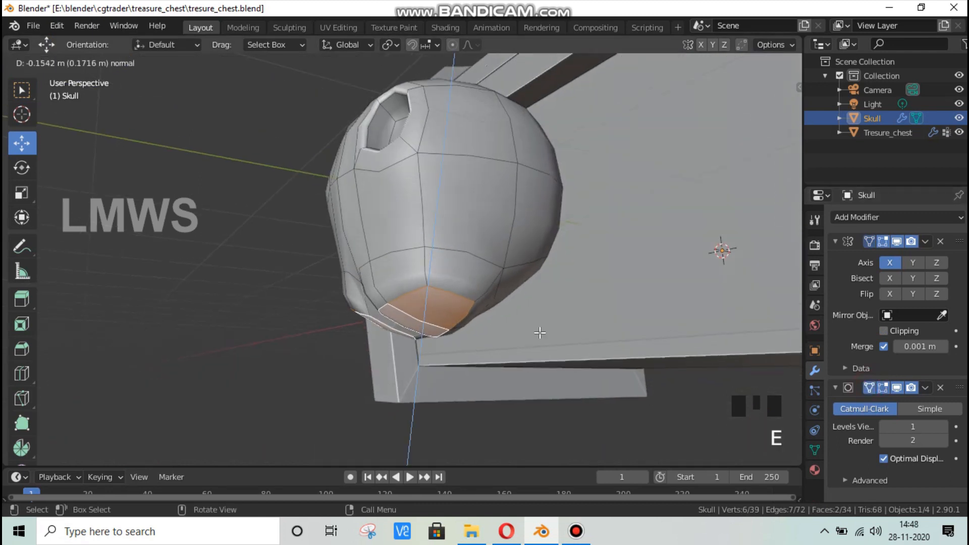
left_click(539, 329)
key("ctrl+z")
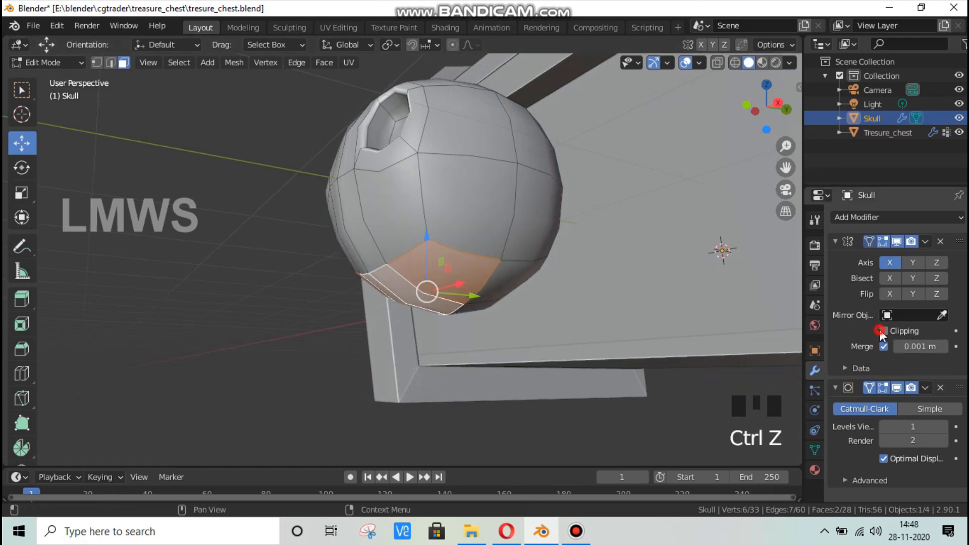
Enable Clipping on the skull's Mirror modifier and extrude the two selected underside faces downward to start the jaw
key("e")
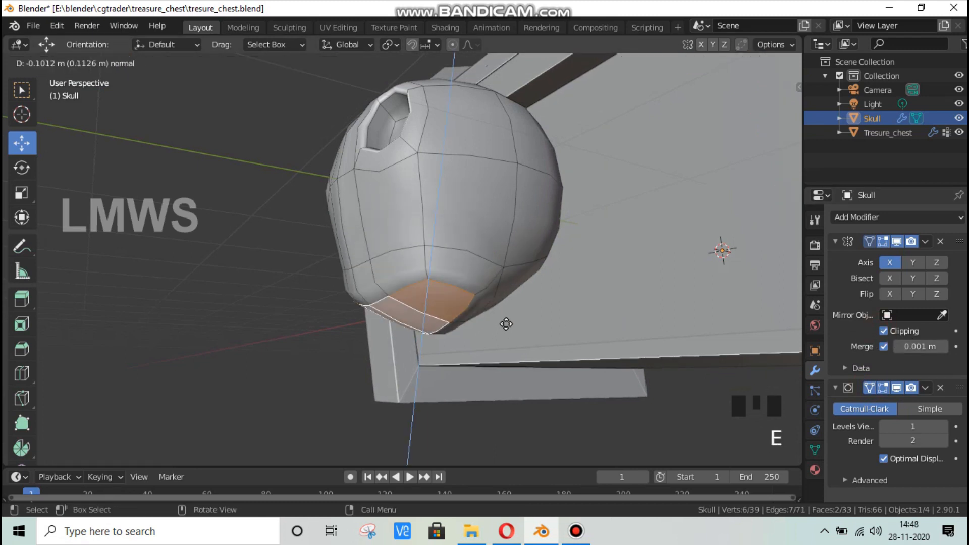
left_click(504, 342)
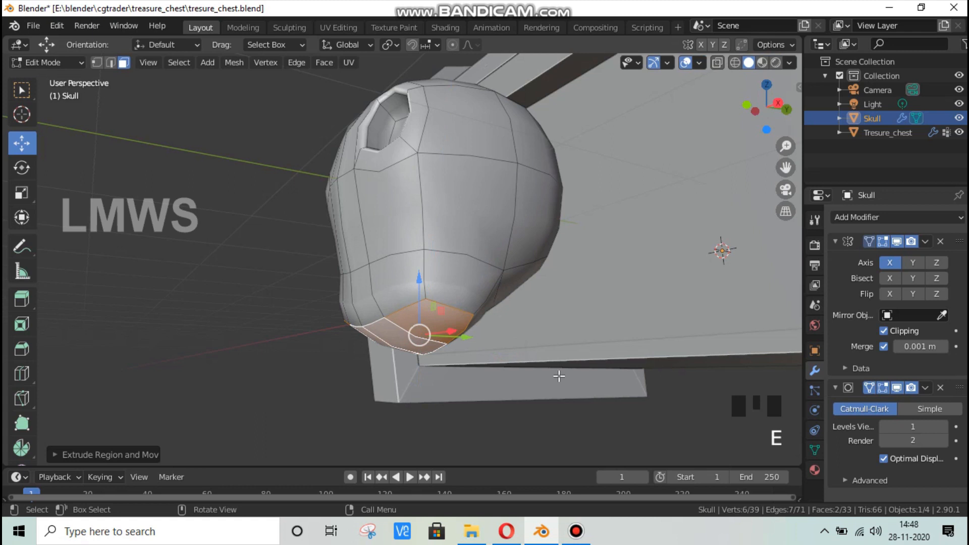
In the right side view, rotate the extruded jaw faces about 19° around X to level them
key("KP_3")
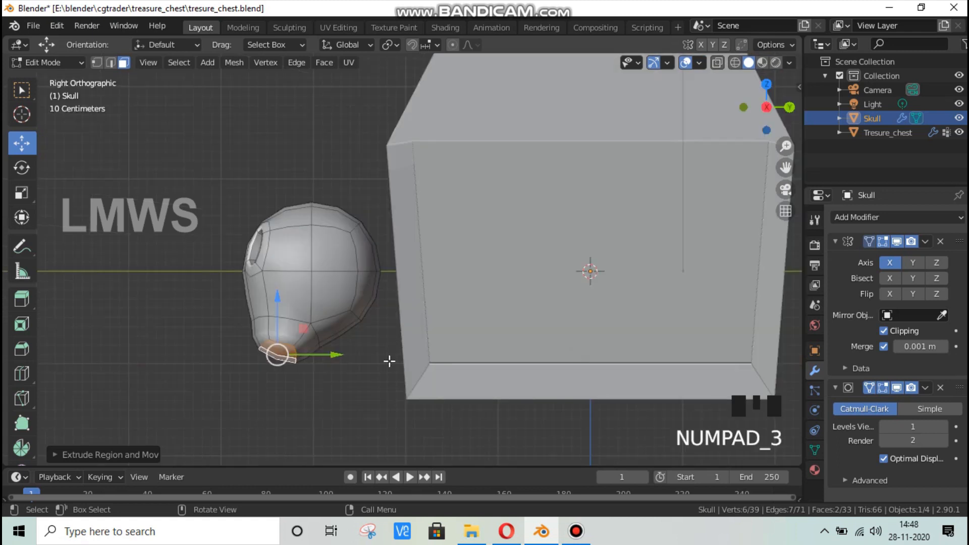
scroll(389, 361, "up", 3)
middle_click_drag(389, 361, 529, 378, "shift")
scroll(541, 421, "up", 1)
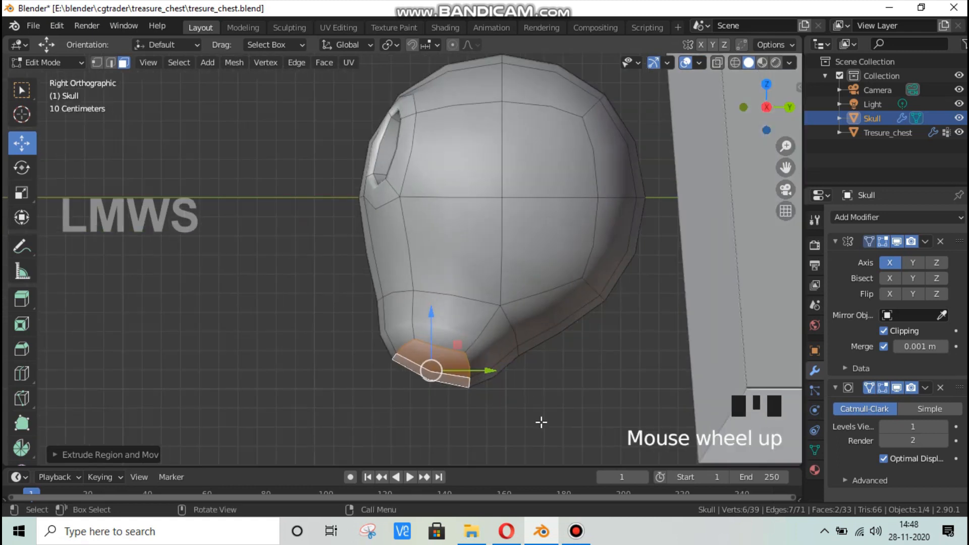
key("r")
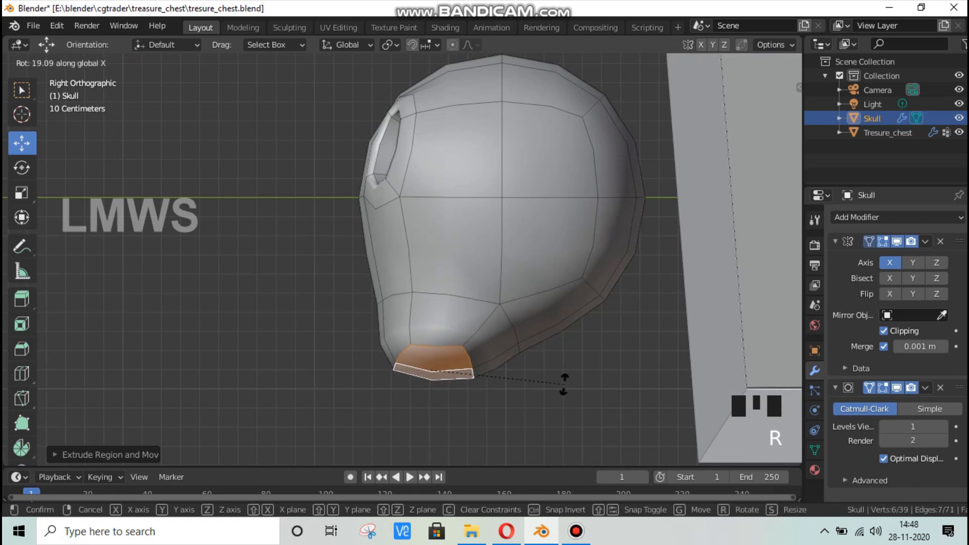
left_click(565, 384)
Narrow the jaw's end faces along Y, lower them slightly along Z, and deselect everything
key("s")
key("y")
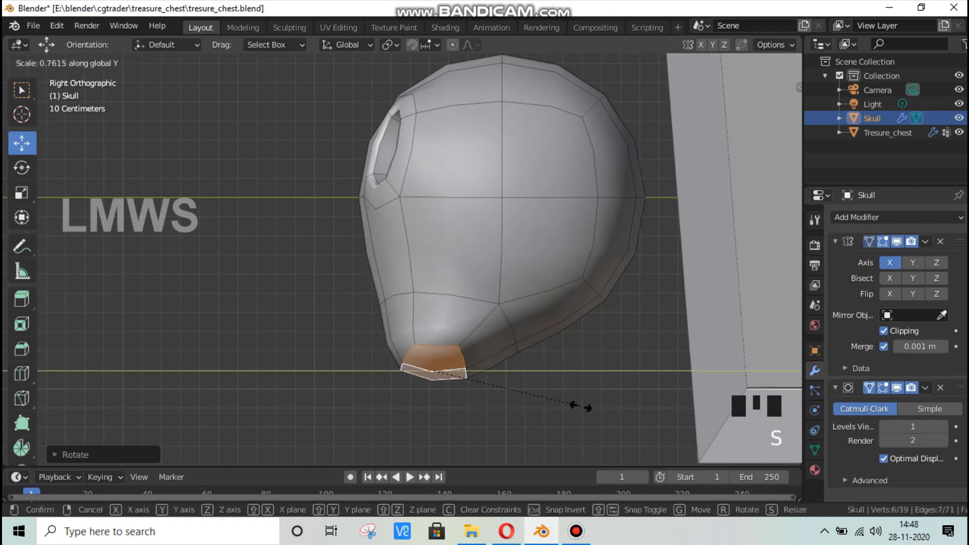
left_click(565, 406)
left_click_drag(432, 322, 427, 344)
key("alt+a")
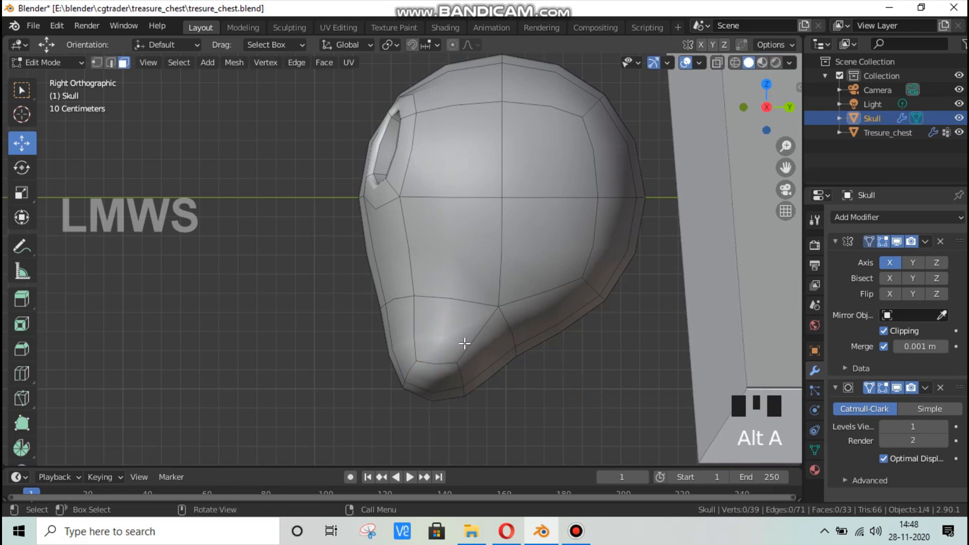
Select the eye socket's inner walls, surrounding rim and back face, and scale the whole socket up
middle_click_drag(465, 343, 519, 372)
scroll(588, 341, "down", 4)
middle_click_drag(588, 342, 557, 295, "shift")
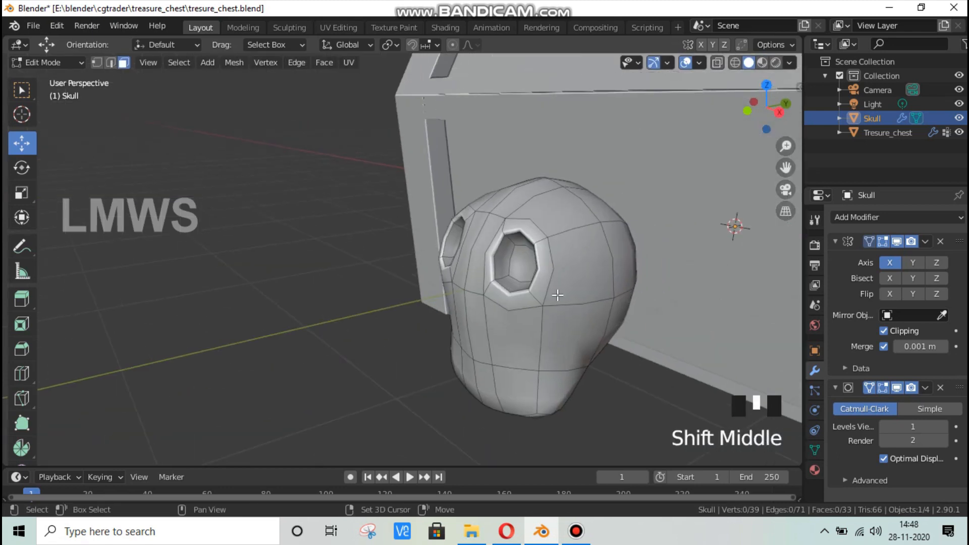
scroll(394, 158, "up", 2)
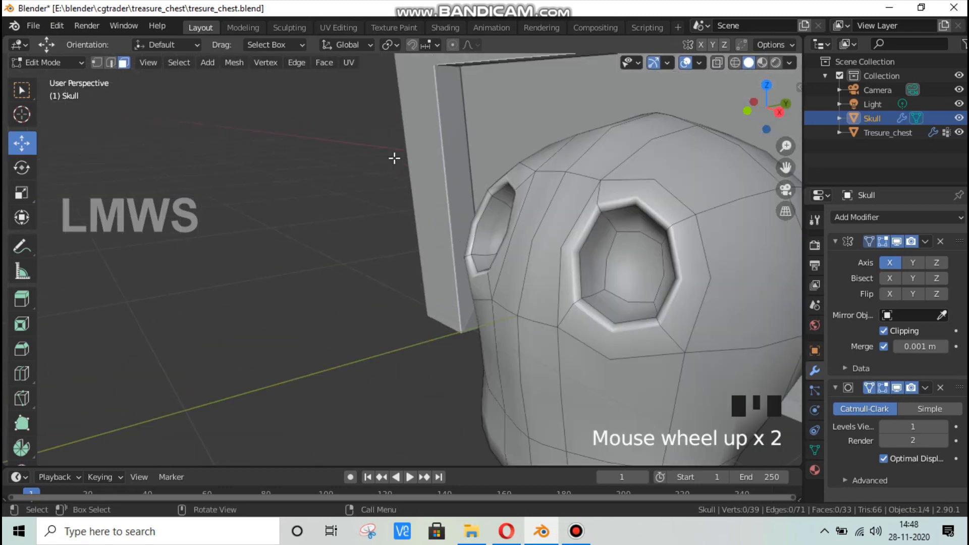
left_click(607, 223, "alt")
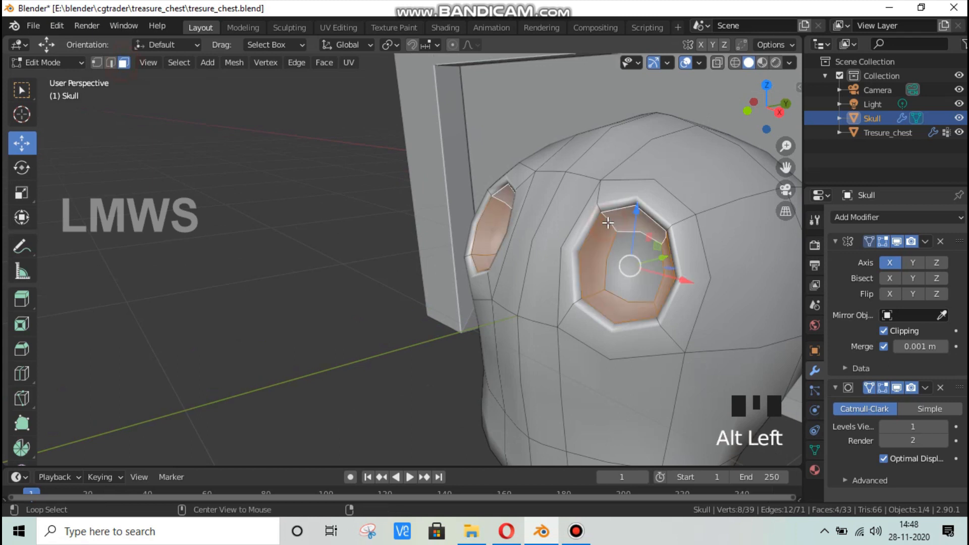
left_click(685, 220, "shift")
left_click(673, 208, "shift")
left_click(616, 347, "shift")
scroll(601, 328, "down", 2)
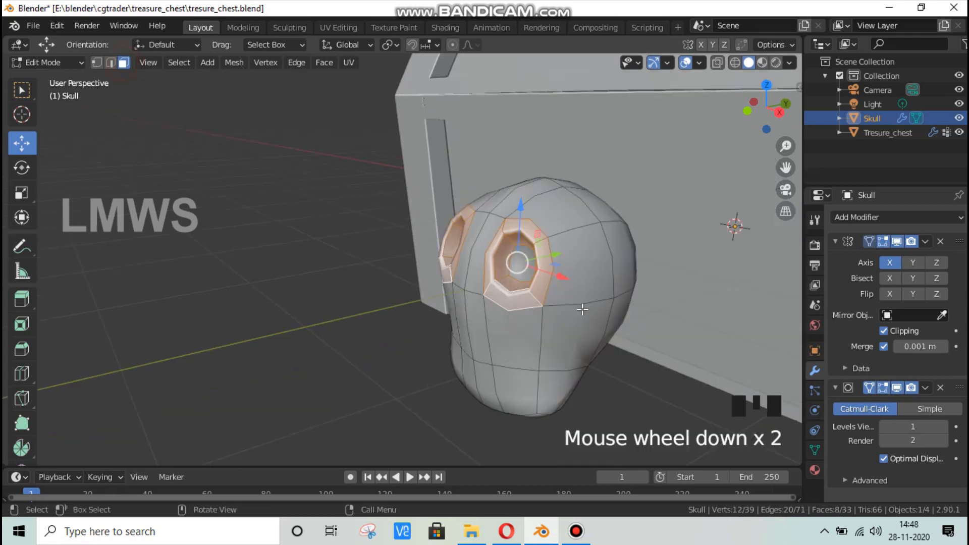
left_click(527, 273, "shift")
key("s")
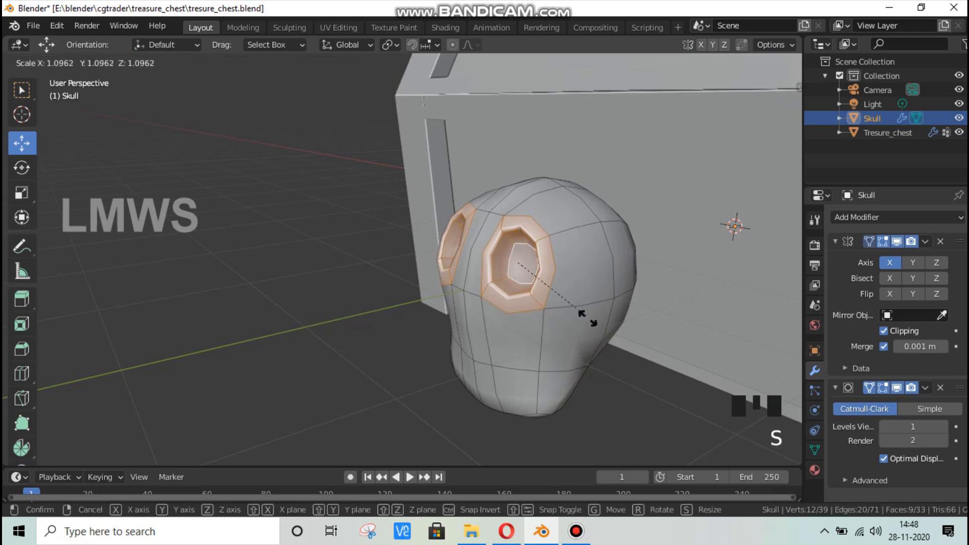
left_click(594, 329)
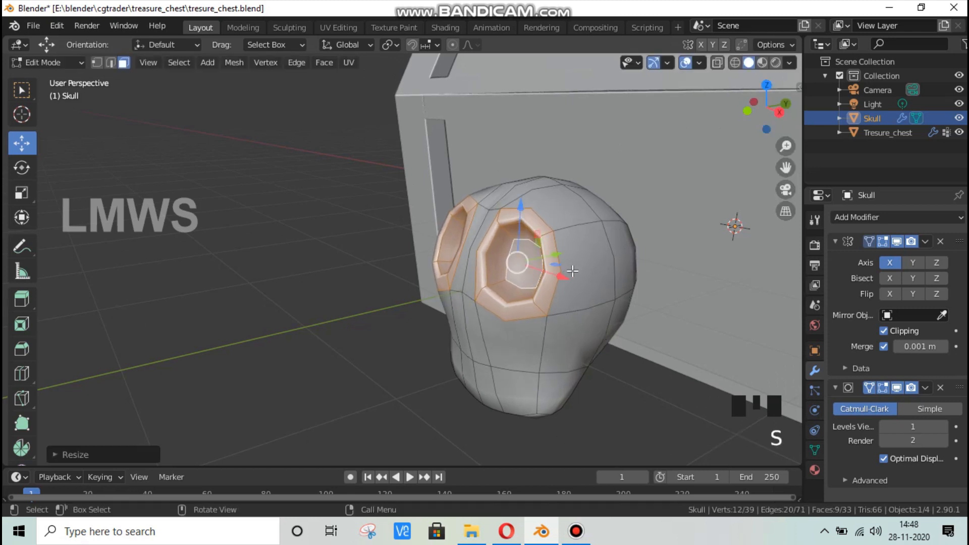
Shift the enlarged eye socket slightly along X and deselect it
left_click_drag(570, 277, 576, 279)
middle_click_drag(514, 352, 301, 145)
key("alt+a")
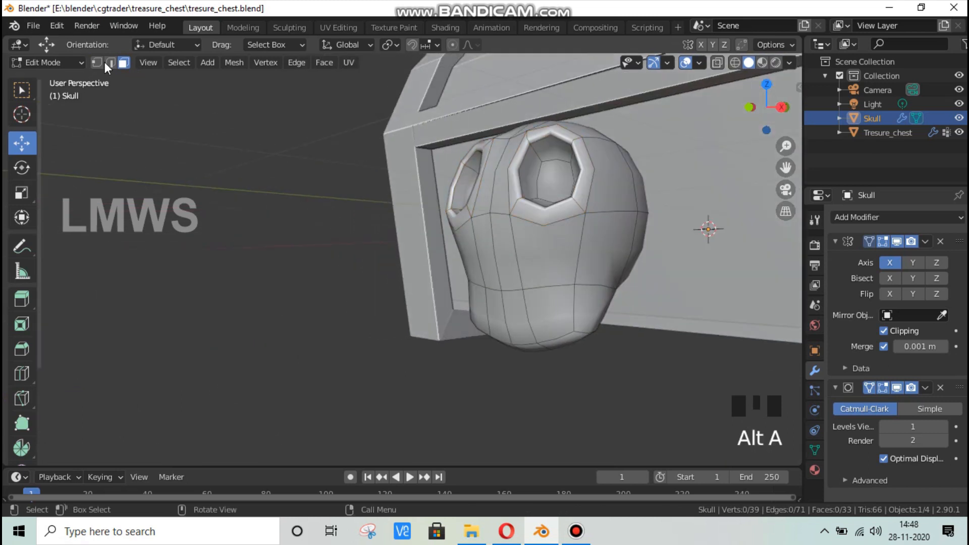
Switch to edge selection, select the side edge where the cheek meets the jaw, and move it slightly along X
left_click(586, 290)
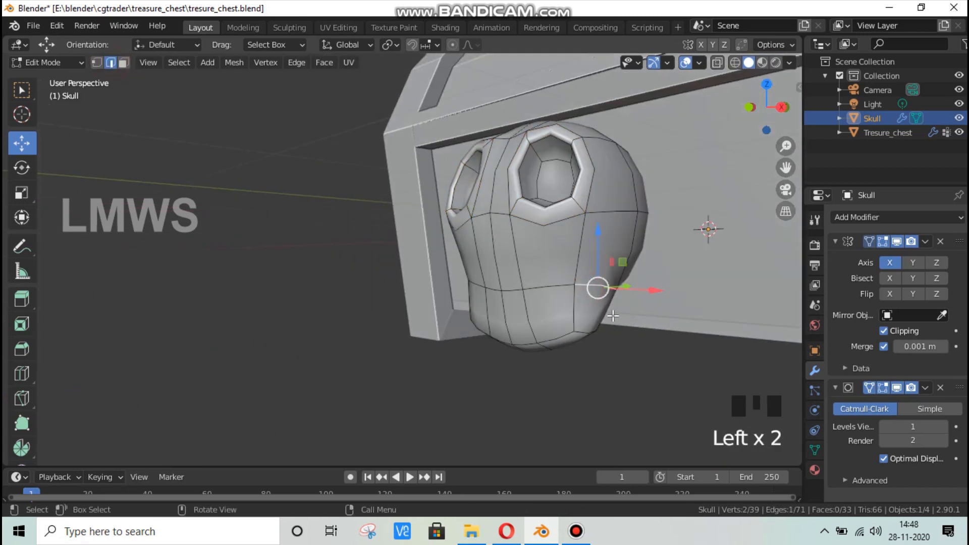
middle_click_drag(612, 316, 585, 263)
left_click_drag(568, 260, 593, 303)
key("ctrl+z")
middle_click_drag(660, 379, 664, 396)
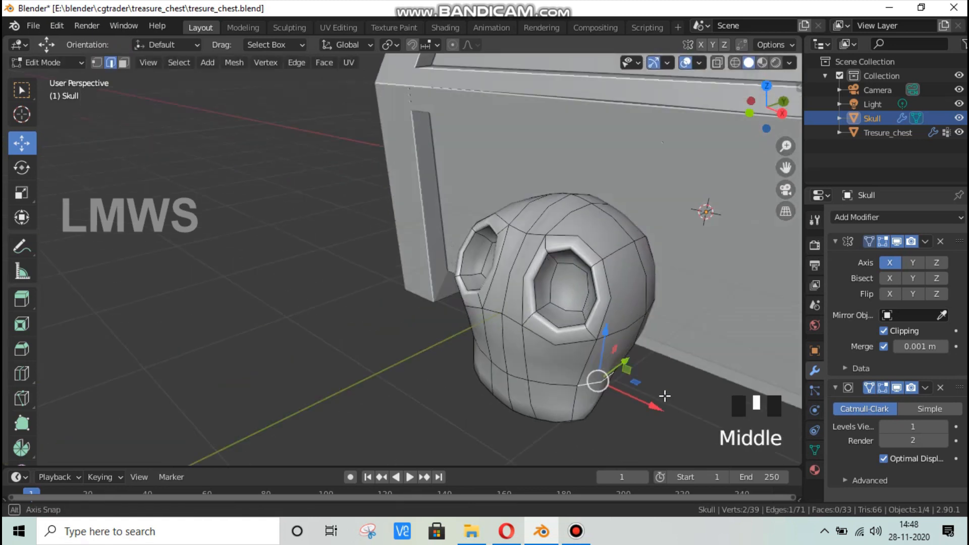
left_click_drag(644, 408, 653, 400)
Select the two edges behind the jaw, move them forward along Y and slightly along Z, and save the file
middle_click_drag(653, 400, 402, 243)
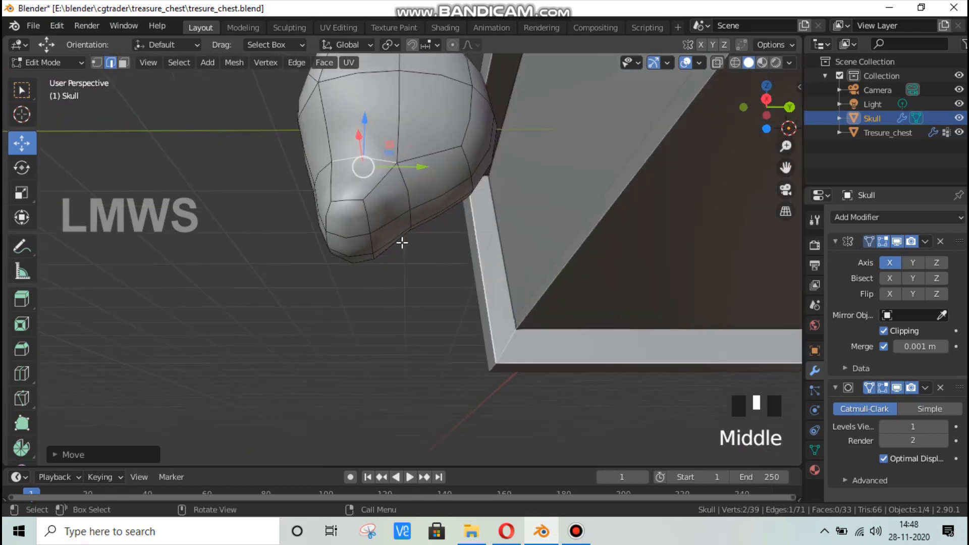
left_click(413, 218)
left_click(456, 204, "shift")
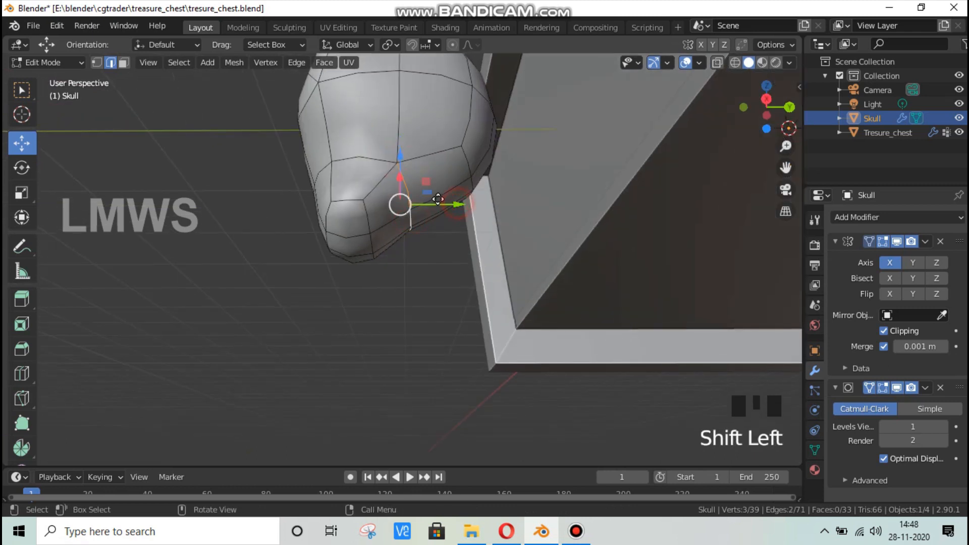
left_click_drag(437, 199, 401, 175)
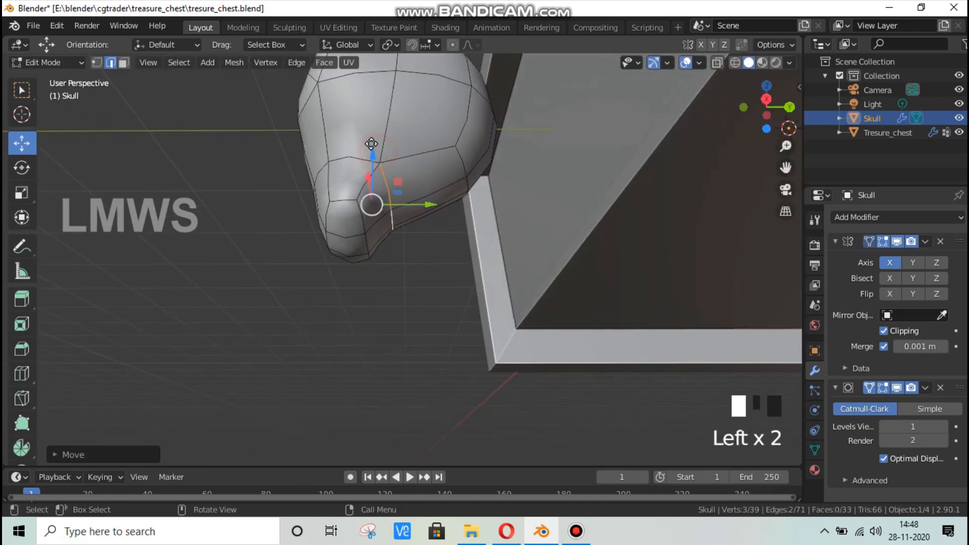
left_click_drag(371, 143, 371, 135)
left_click_drag(390, 214, 393, 222)
scroll(395, 245, "down", 2)
middle_click_drag(396, 244, 574, 324)
scroll(574, 325, "up", 3)
key("ctrl+s")
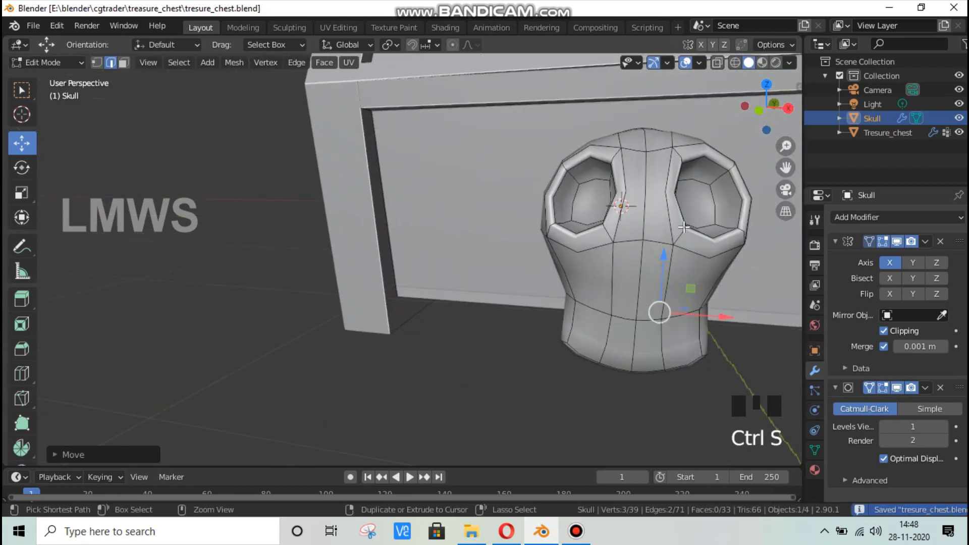
Select the eye socket's lower inner and rim faces in face mode, lower them along Z, and deselect
middle_click_drag(756, 323, 242, 133, "shift")
scroll(643, 346, "up", 2)
left_click(123, 62)
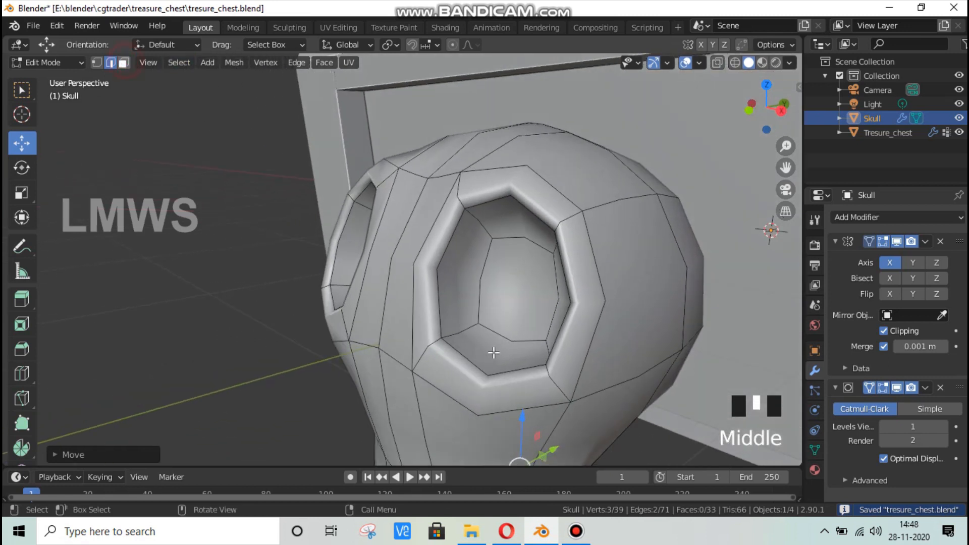
left_click(497, 348)
left_click(492, 391, "shift")
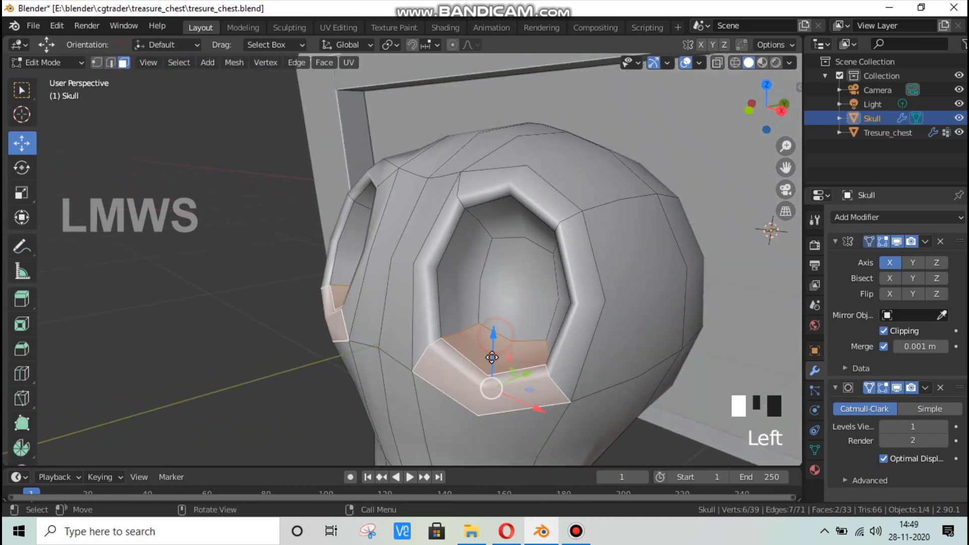
left_click_drag(492, 358, 535, 283)
key("alt+a")
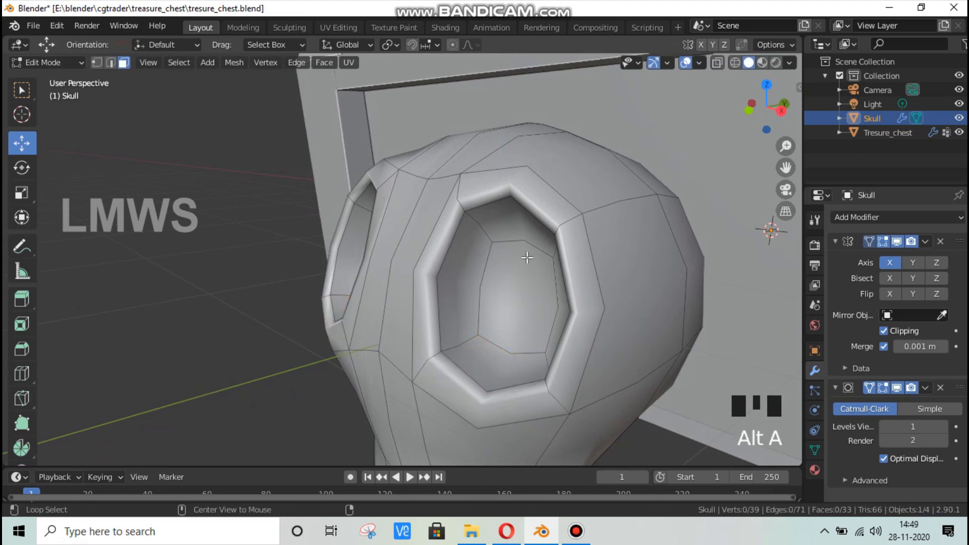
Adjust the position of the faces on the eye socket's outer side, and save the file in Object Mode
left_click(580, 288)
left_click(578, 361, "shift")
left_click(584, 286)
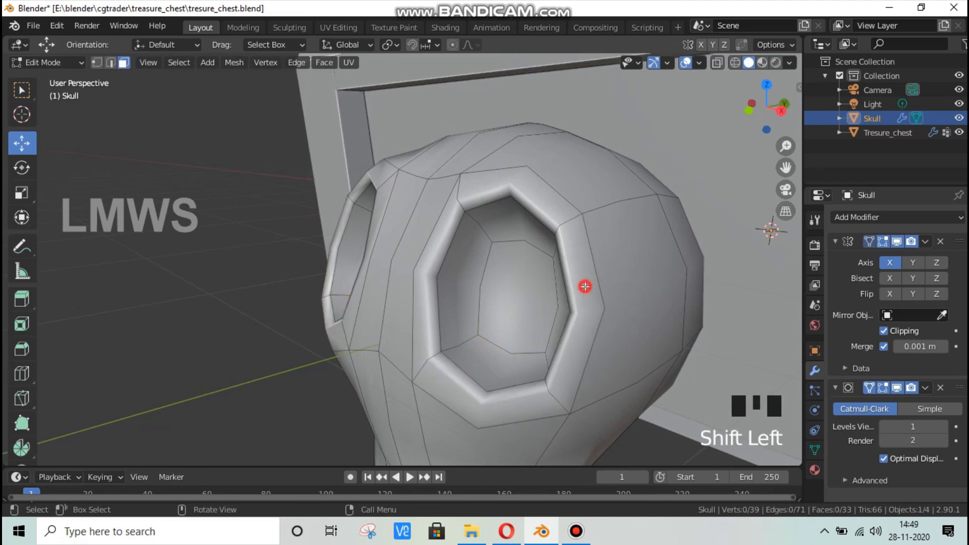
left_click(558, 313, "shift")
left_click_drag(631, 331, 651, 332)
left_click_drag(627, 298, 637, 289)
scroll(471, 337, "down", 5)
middle_click_drag(471, 337, 516, 318)
key("Tab")
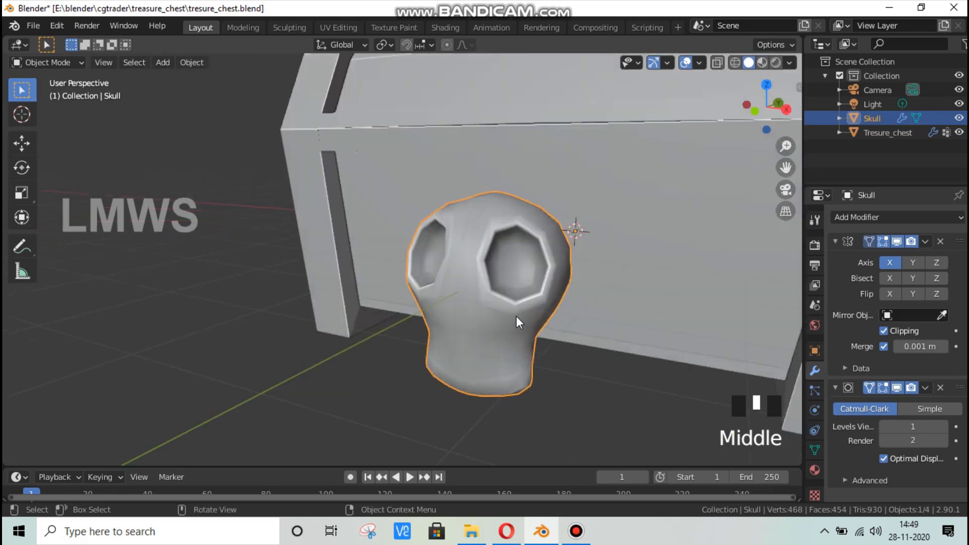
key("ctrl+s")
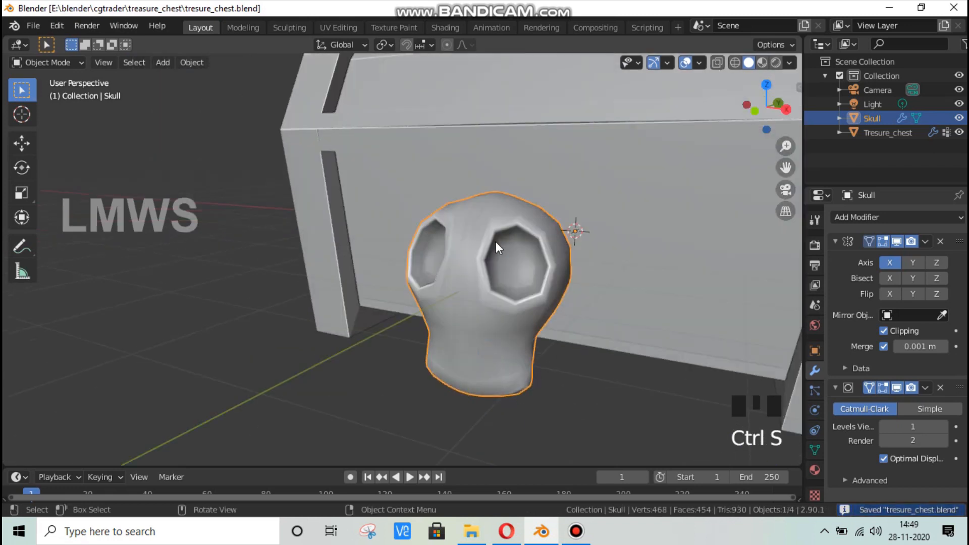
left_click(495, 304)
scroll(495, 304, "down", 2)
left_click(506, 356)
middle_click_drag(507, 355, 506, 349)
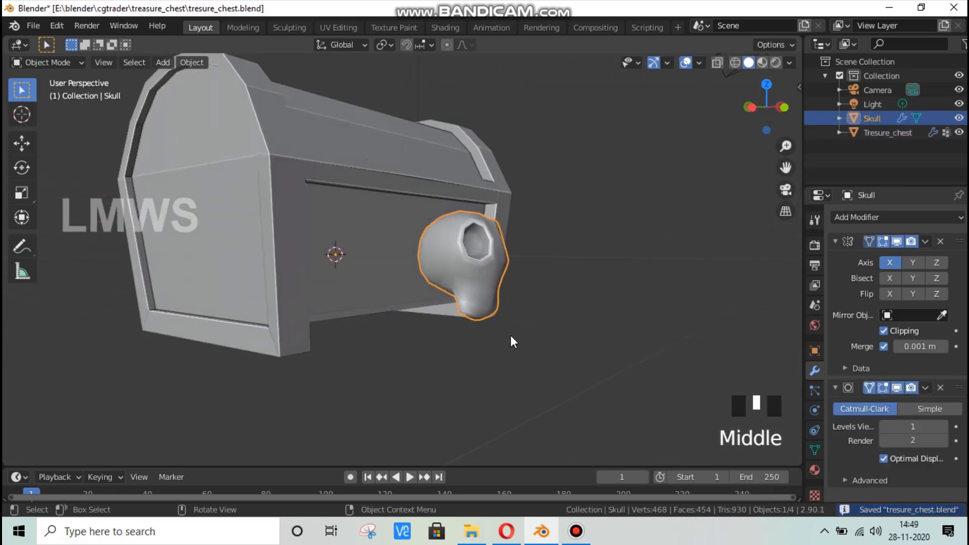
scroll(512, 328, "up", 2)
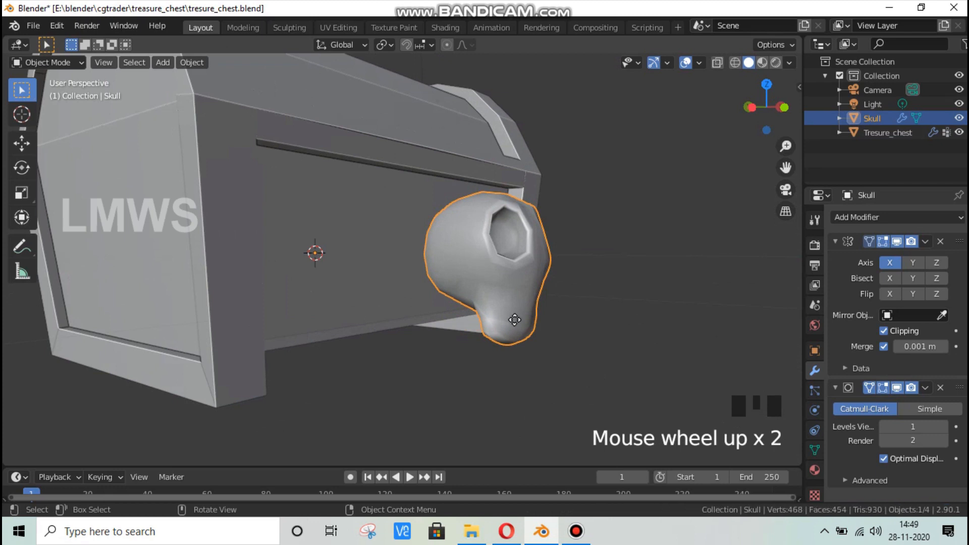
key("g")
key("z")
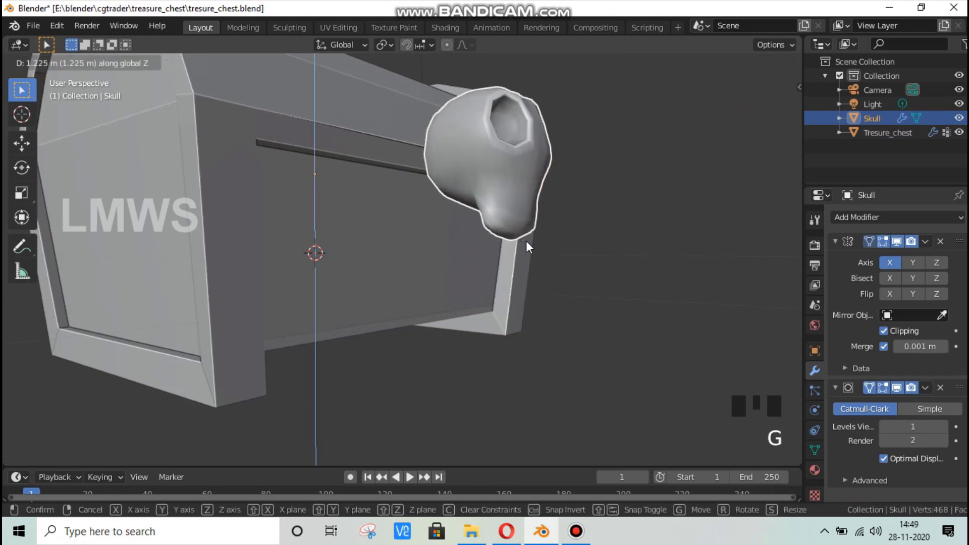
left_click(553, 350)
mouse_move(553, 349)
middle_mouse_down()
mouse_move(492, 371)
mouse_move(568, 350)
middle_mouse_up()
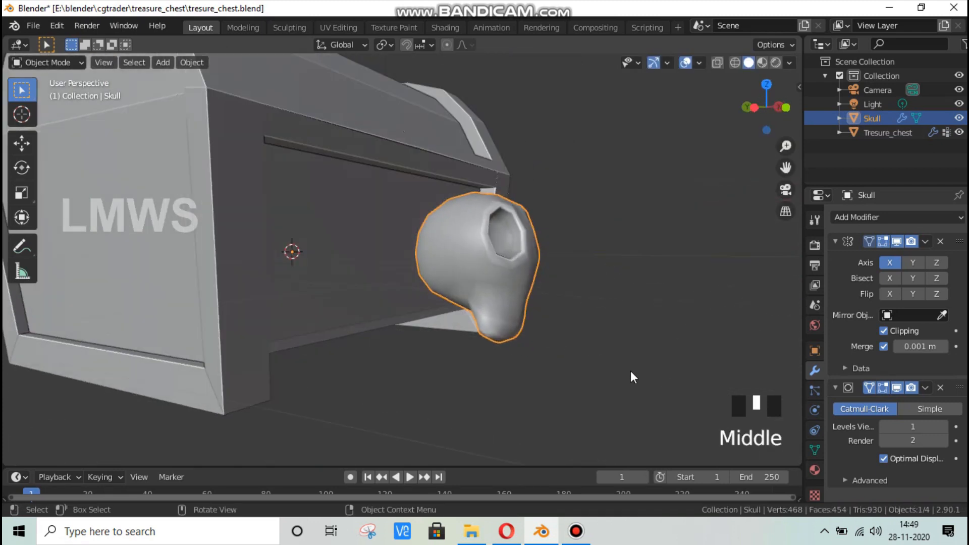
Move the skull up to the chest lid's front, shift it back into the lid along Y, and raise it along Z
key("g")
left_click(600, 267)
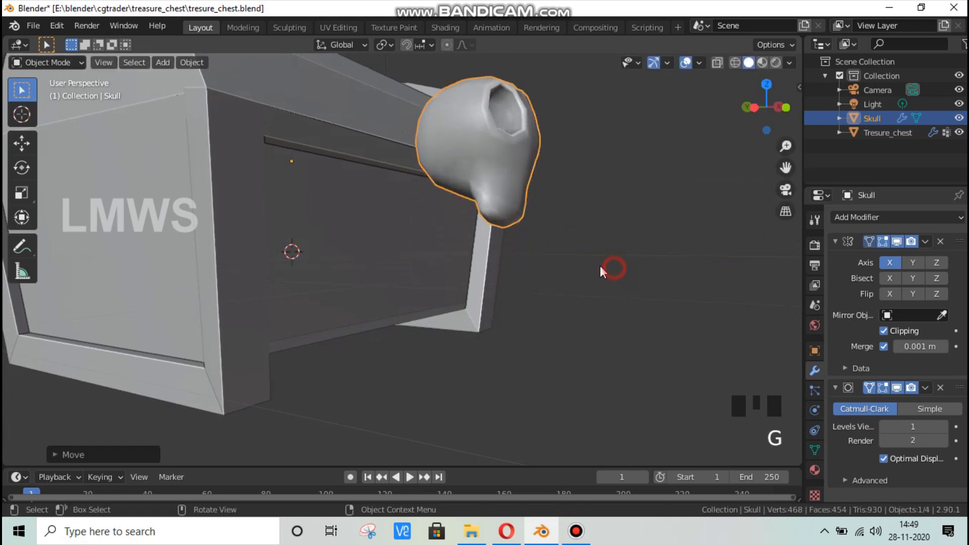
key("g")
key("y")
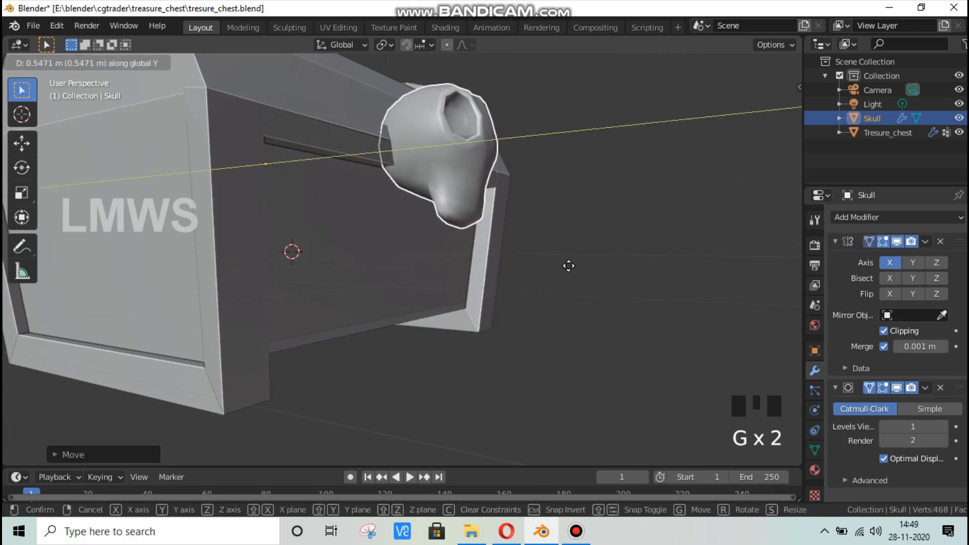
left_click(567, 266)
key("g")
key("z")
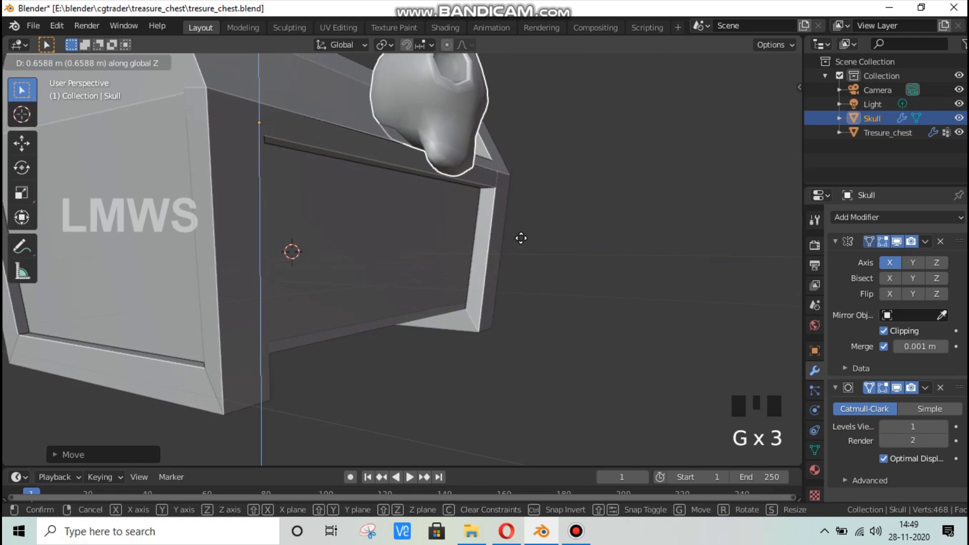
left_click(522, 247)
key("r")
key("x")
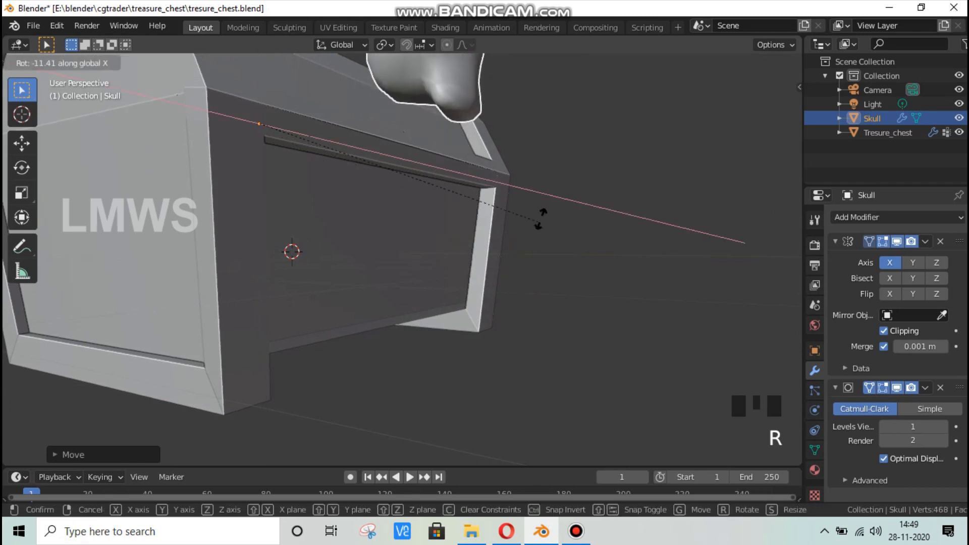
left_click(558, 263)
Select the skull's whole mesh in Edit Mode, snap the 3D cursor to the selection, and return to Object Mode
middle_click_drag(516, 269, 486, 242, "shift")
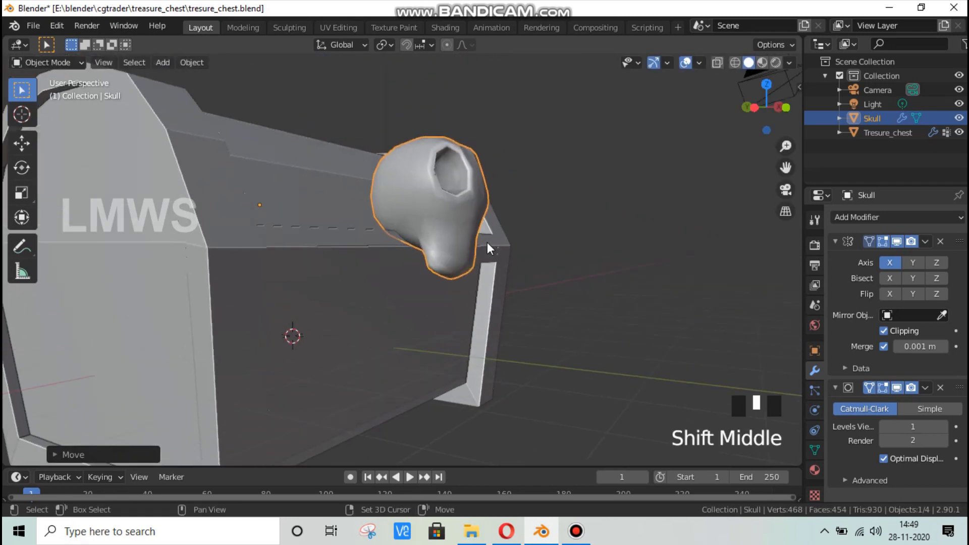
key("Tab")
key("a")
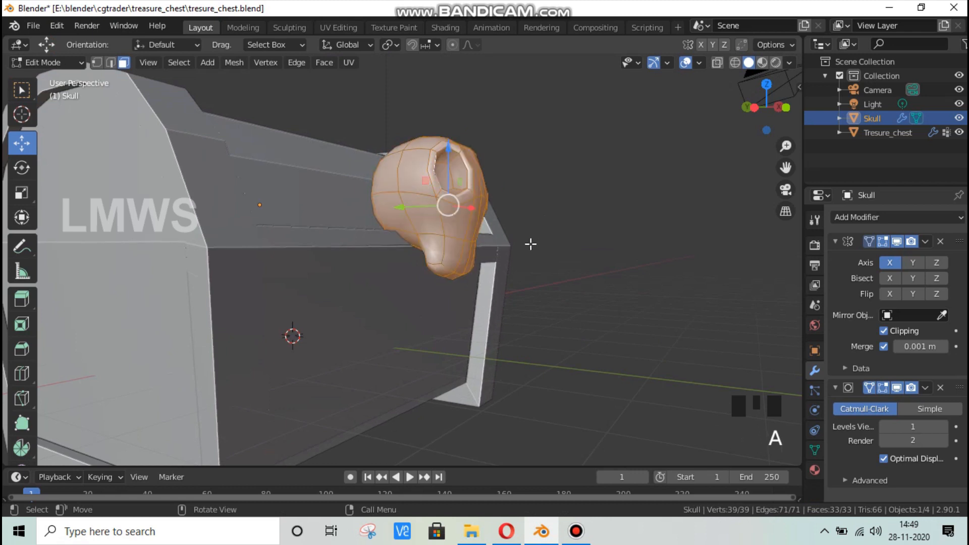
key("shift+s")
left_click(525, 328)
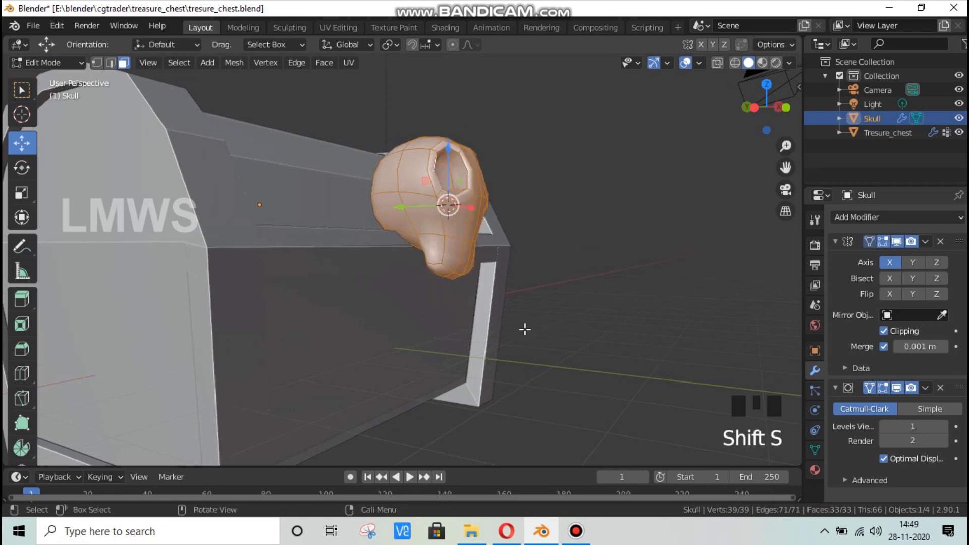
key("Tab")
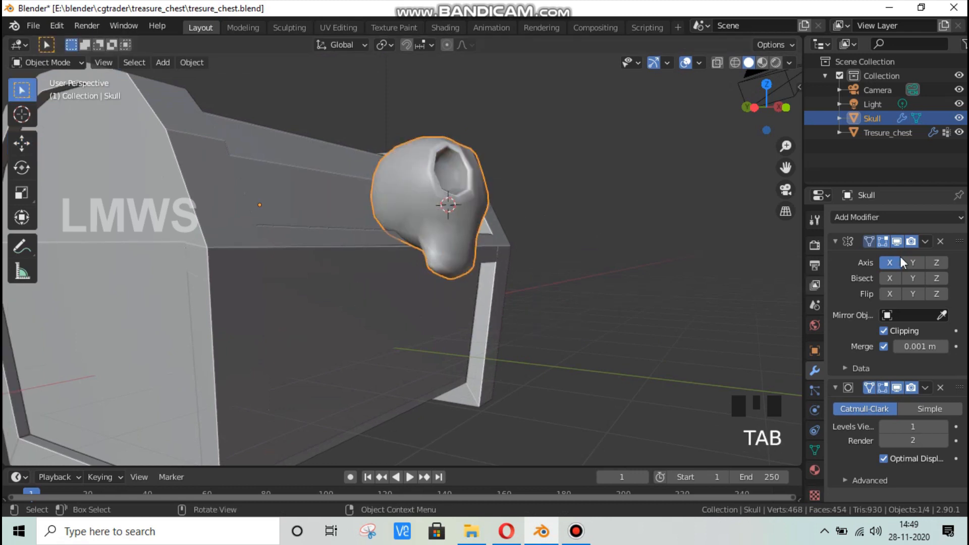
Apply the skull's Mirror modifier and its Subdivision modifier
left_click(835, 241)
left_click(835, 241)
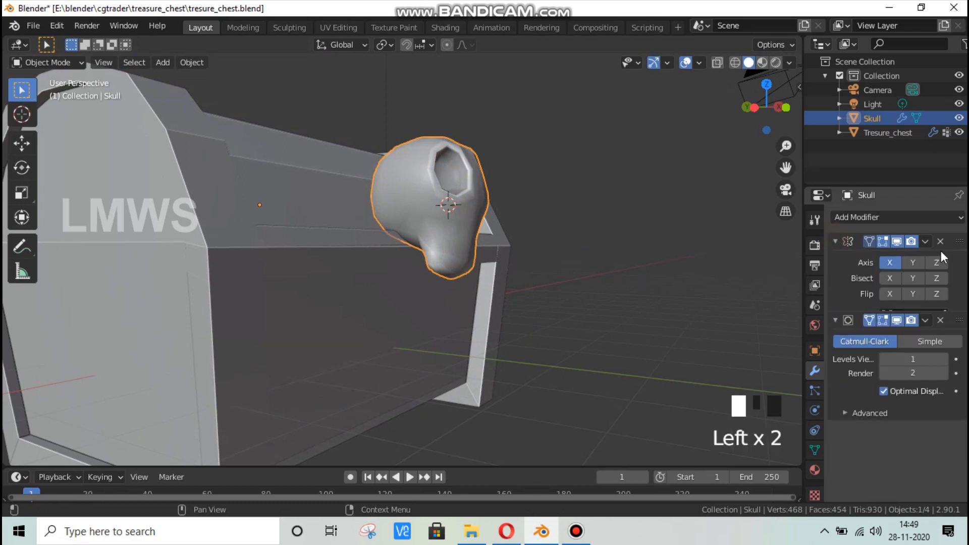
left_click(927, 241)
left_click(878, 257)
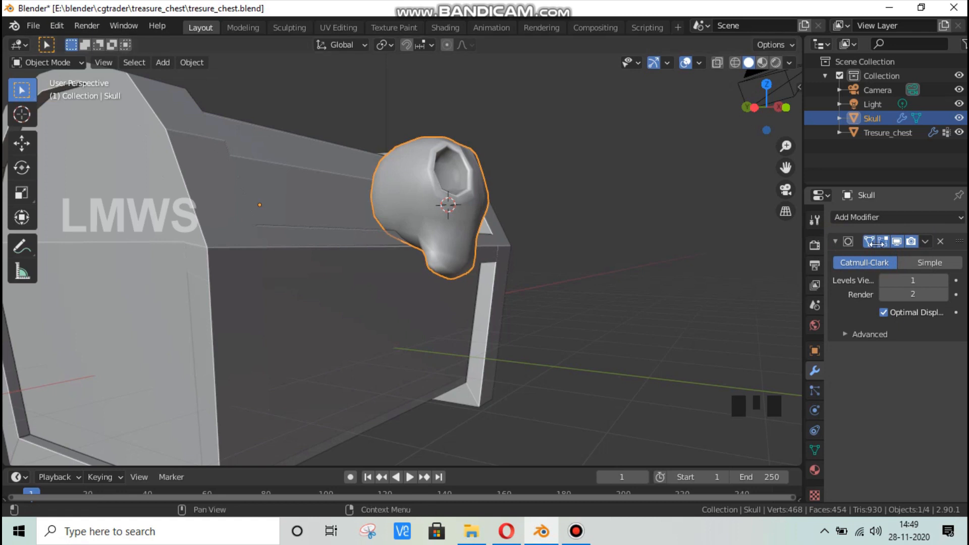
left_click(925, 241)
left_click(858, 257)
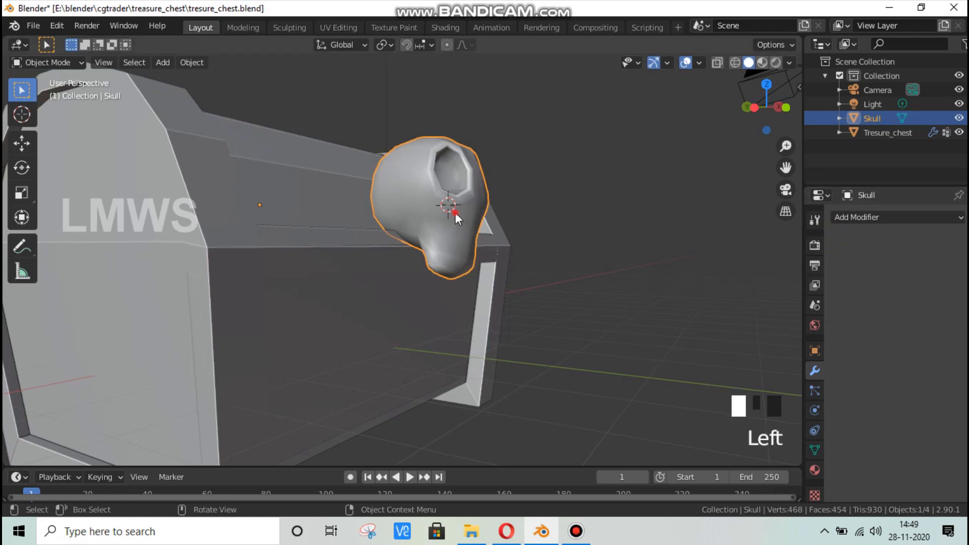
key("r")
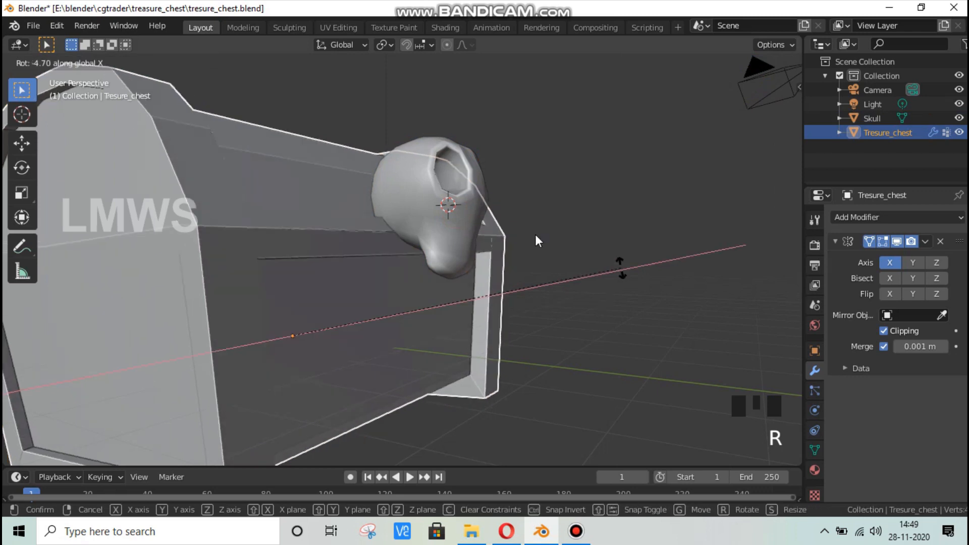
right_click(484, 206)
left_click(483, 205)
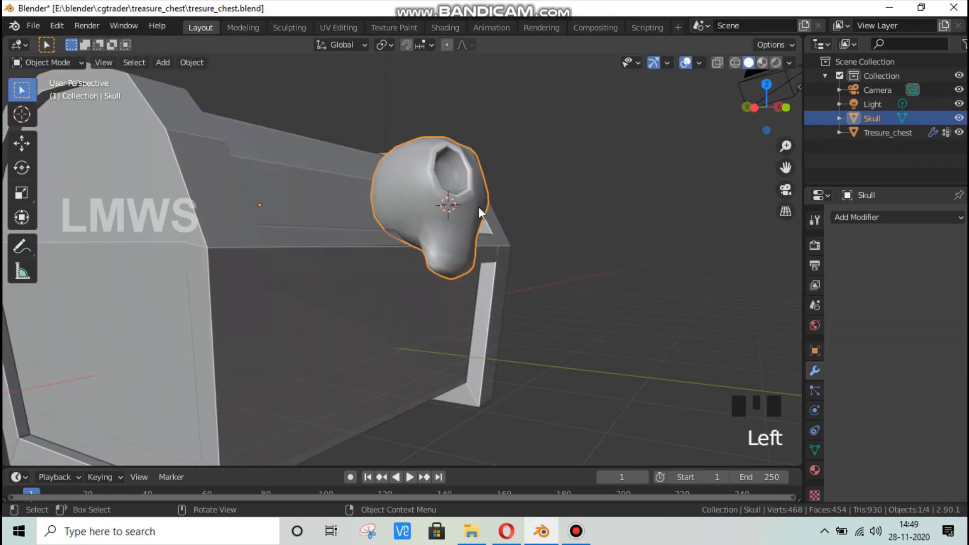
Set the skull's origin to the 3D cursor
left_click(196, 64)
mouse_move(249, 93)
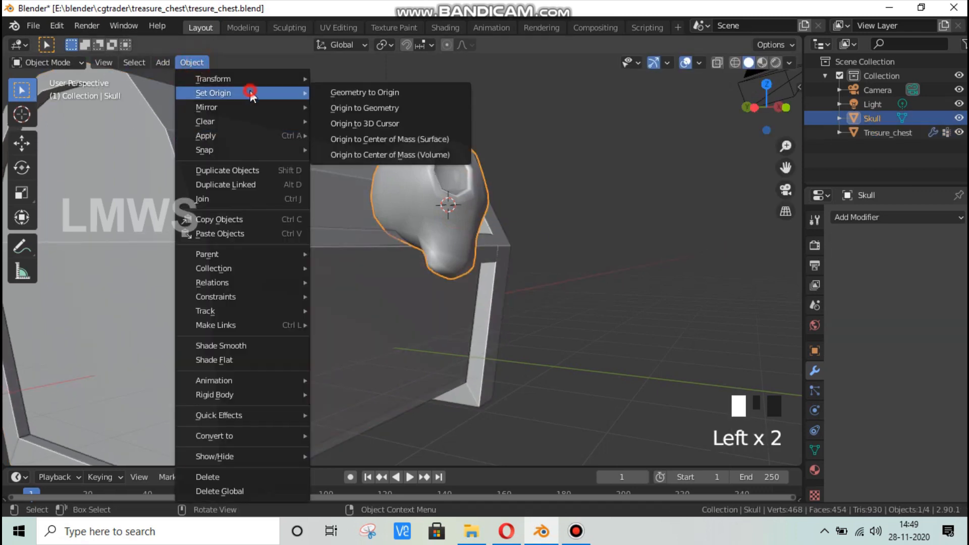
left_click(376, 123)
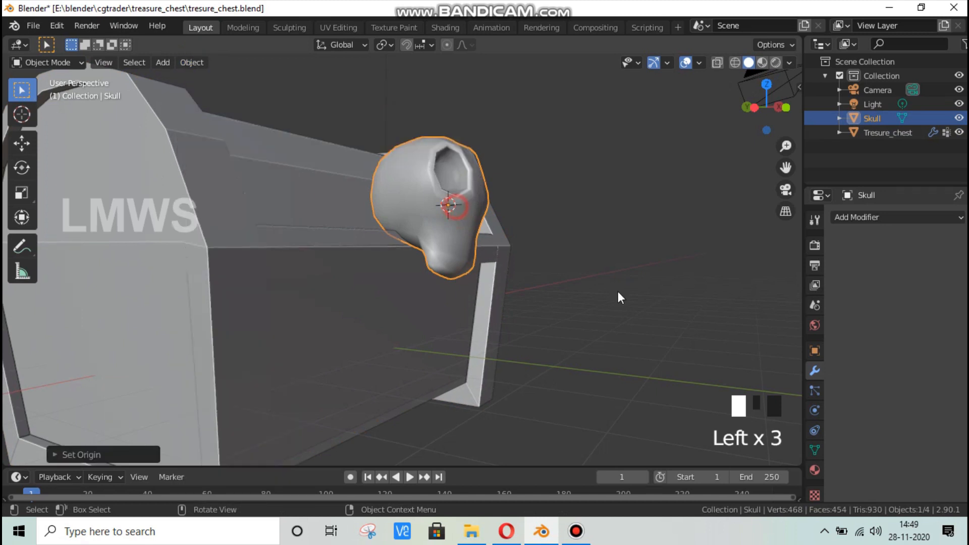
key("r")
key("x")
key("Escape")
left_click(469, 129)
left_click(467, 144)
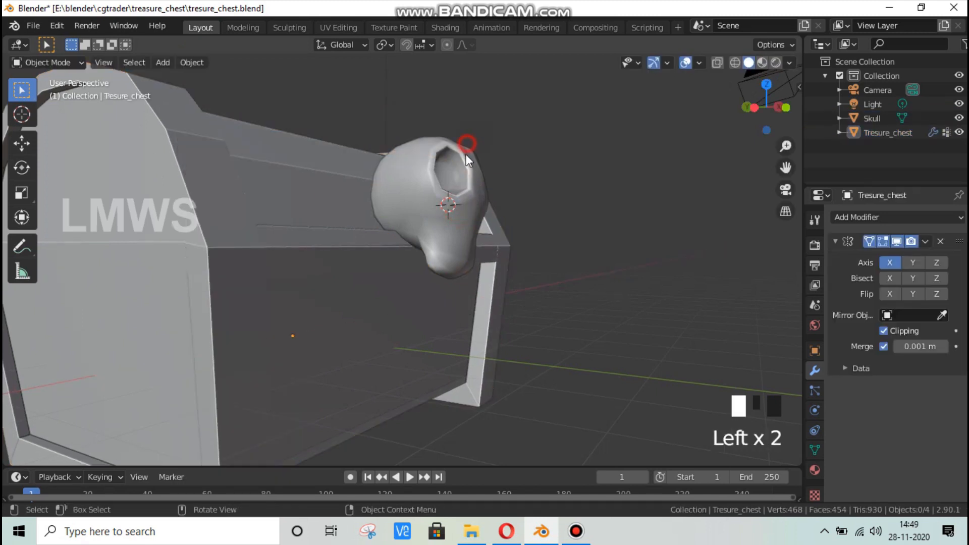
Rotate the skull about -15 degrees around the global X axis
key("r")
key("x")
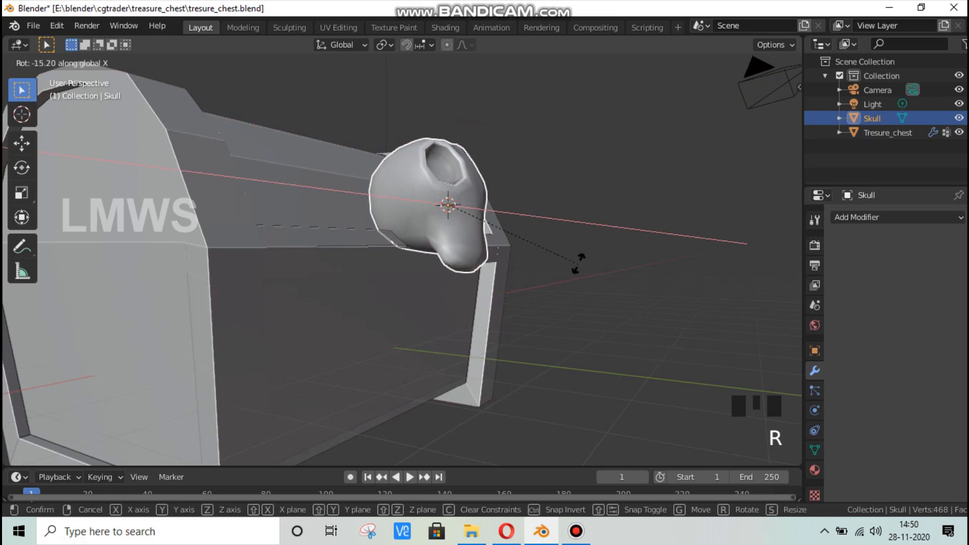
left_click(598, 274)
middle_click_drag(599, 274, 501, 300)
scroll(426, 265, "down", 2)
middle_click_drag(513, 248, 566, 292)
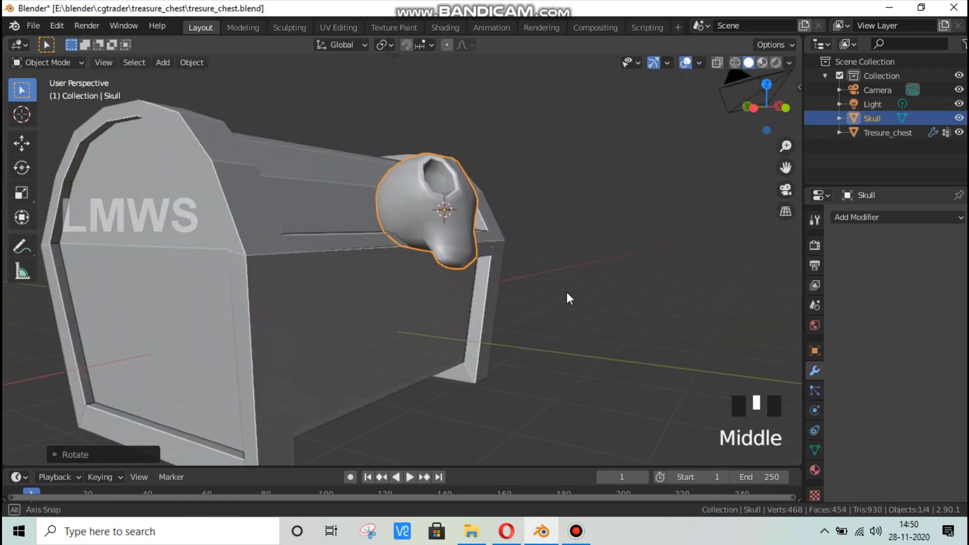
key("r")
key("x")
right_click(553, 324)
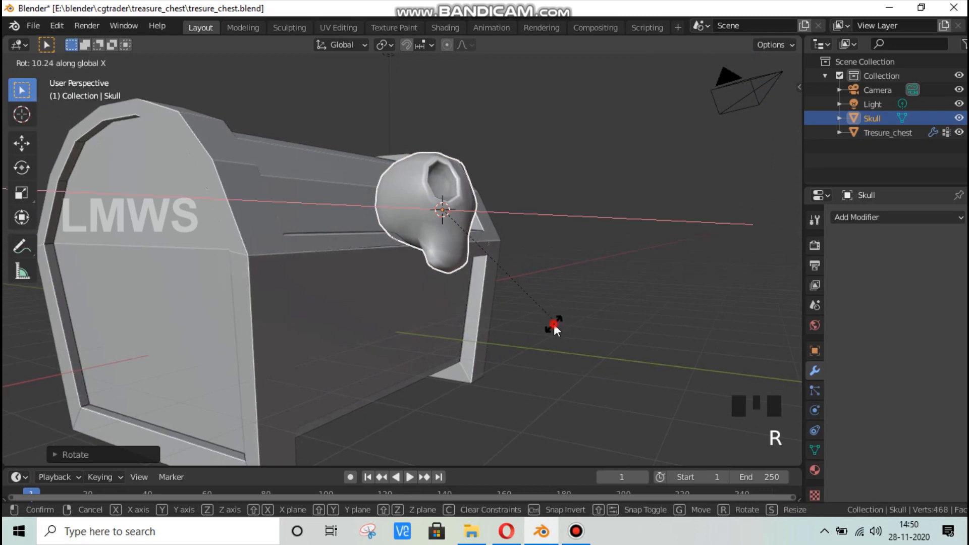
Move the skull up about 0.13 m along Z and back along Y toward the chest lid, and save the file
key("g")
key("z")
left_click(553, 316)
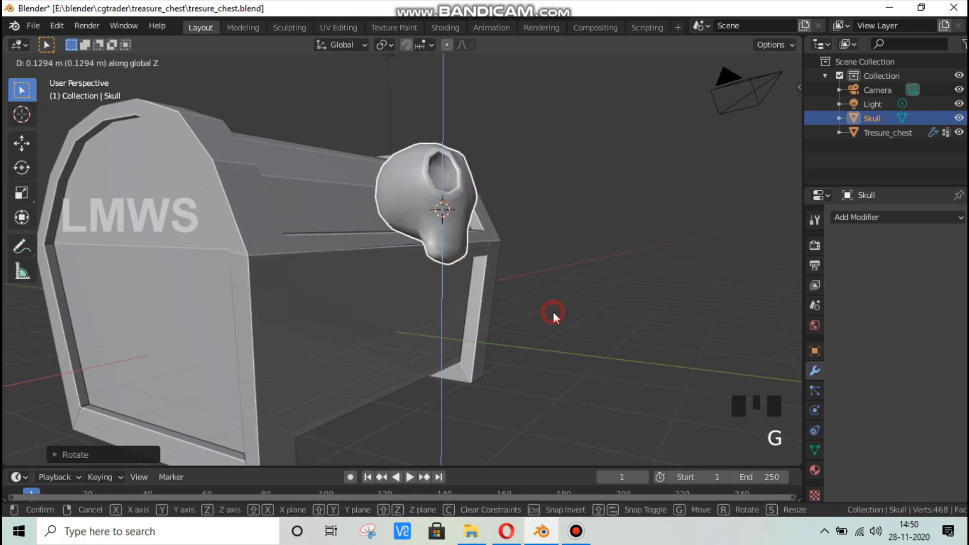
key("g")
key("y")
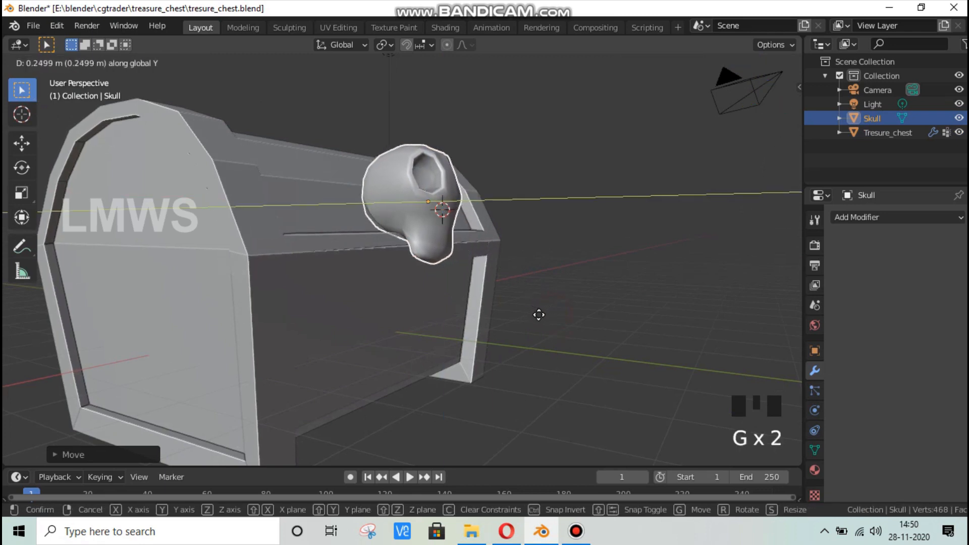
left_click(548, 305)
middle_click_drag(562, 292, 516, 291)
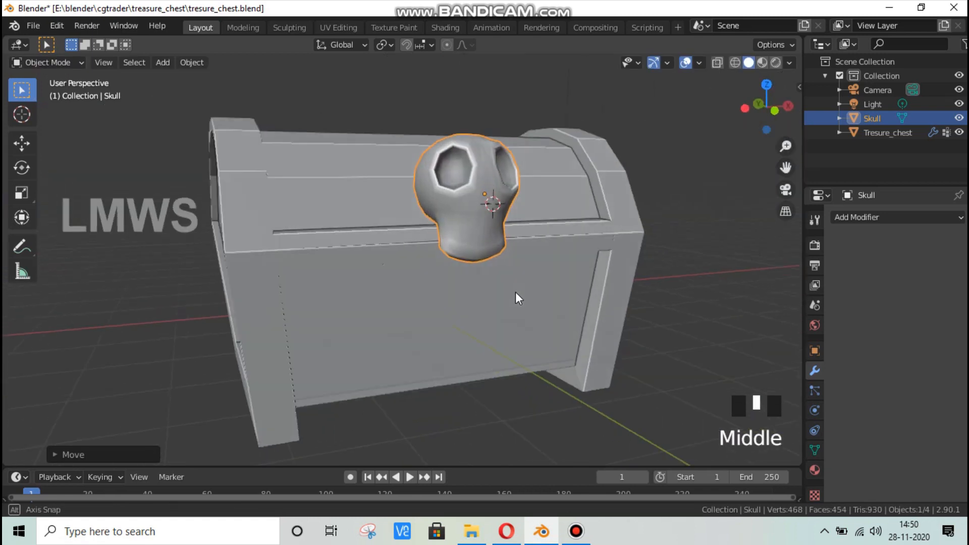
key("ctrl+s")
Add a cube beside the chest inside the Tresure_chest mesh in Edit Mode
middle_click_drag(458, 300, 490, 278)
left_click(461, 325)
key("Tab")
scroll(463, 325, "up", 2)
scroll(482, 353, "down", 1)
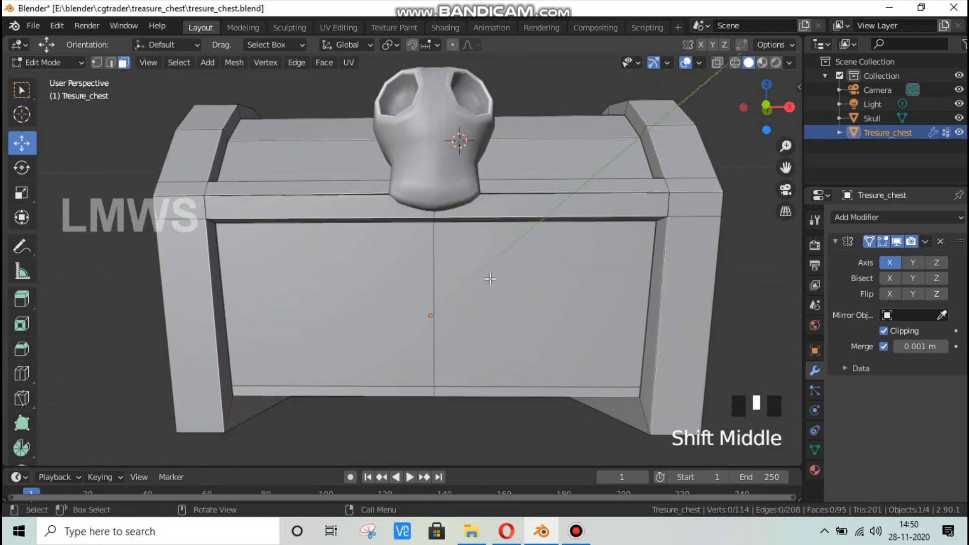
scroll(591, 282, "down", 4)
middle_click_drag(591, 282, 250, 191)
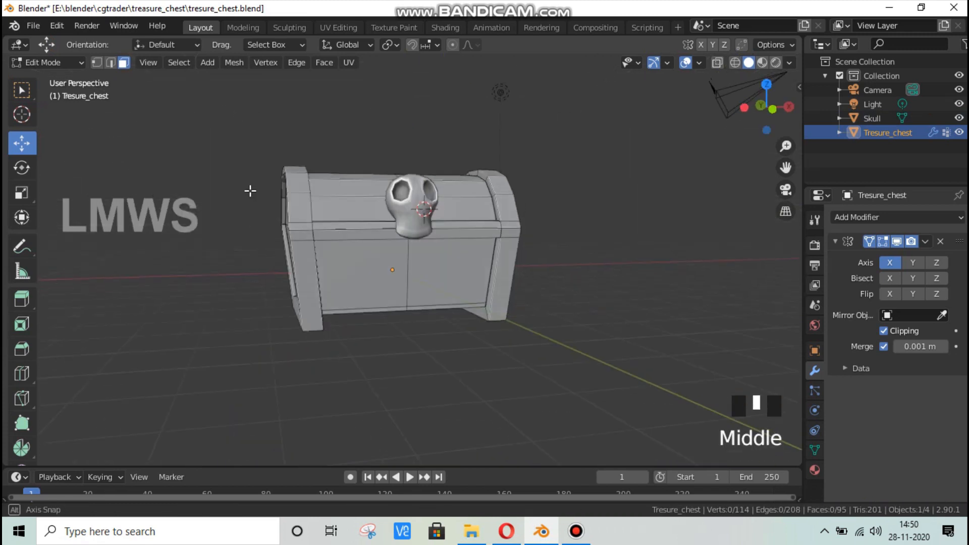
left_click(21, 113)
left_click(611, 264)
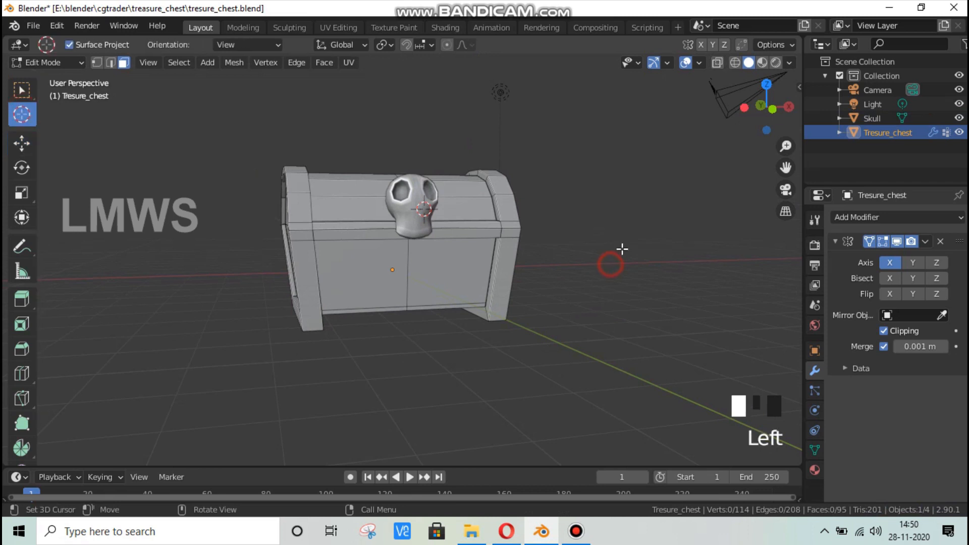
key("shift+a")
left_click(606, 264)
left_click(591, 265)
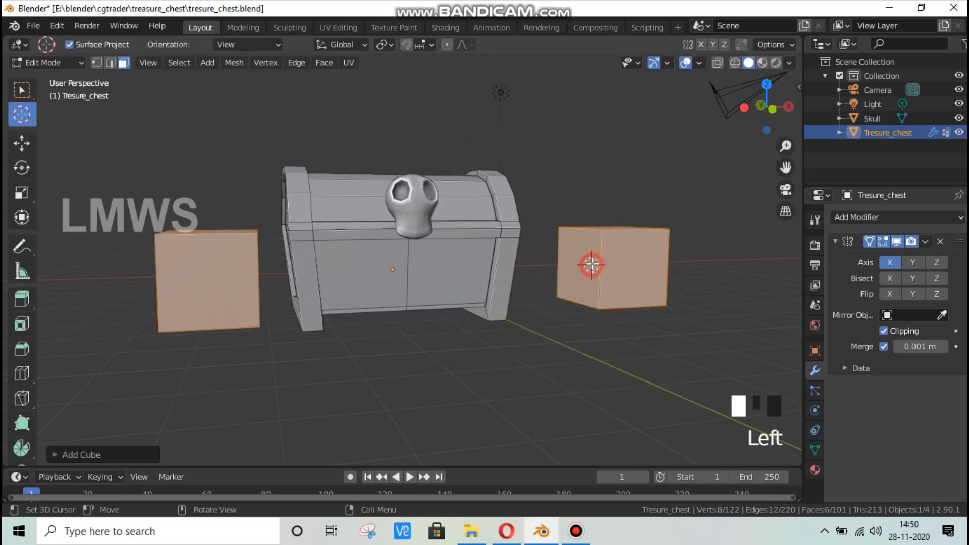
Delete the side face of the new cube that faces the chest
left_click(22, 91)
left_click(125, 61)
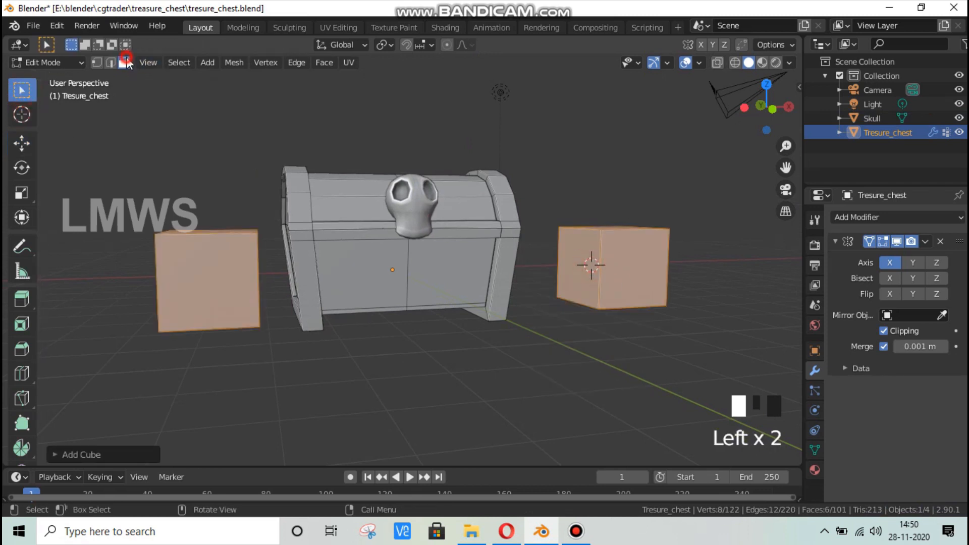
key("x")
left_click(599, 255)
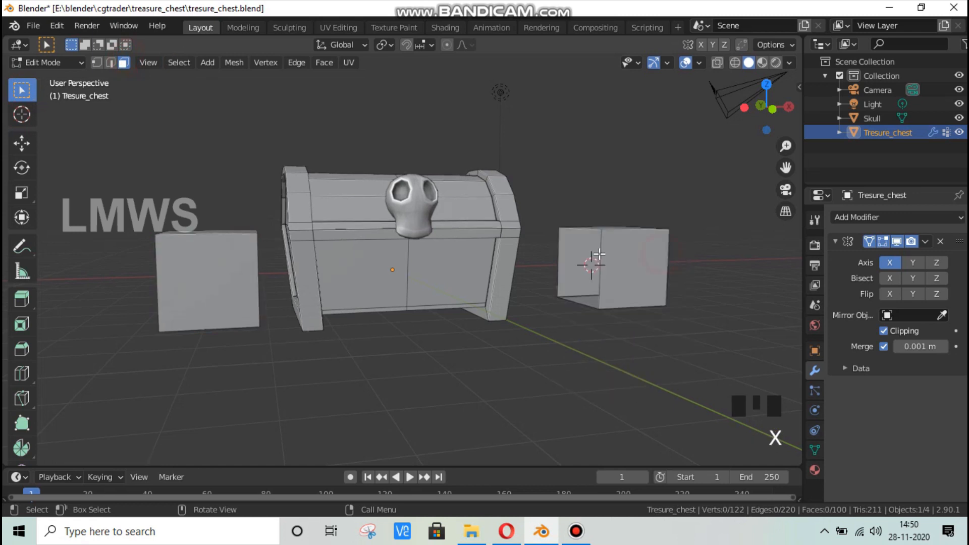
Move the linked cube geometry about -5.8 m along X so both mirrored halves meet at the chest's centreline
key("l")
key("g")
key("x")
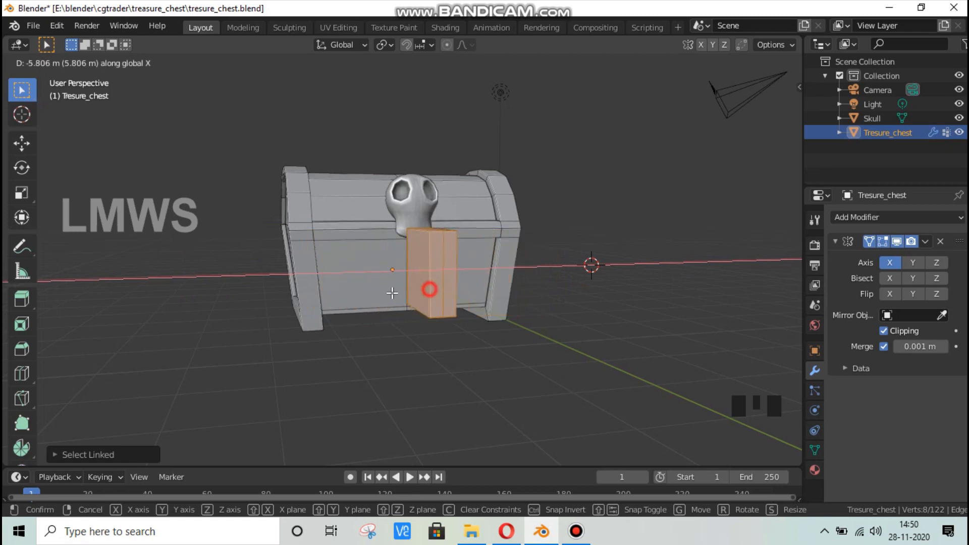
left_click(392, 292)
Scale the block to about 0.2 along Y and shorten it along Z
middle_click_drag(392, 293, 512, 286)
scroll(513, 285, "up", 3)
key("s")
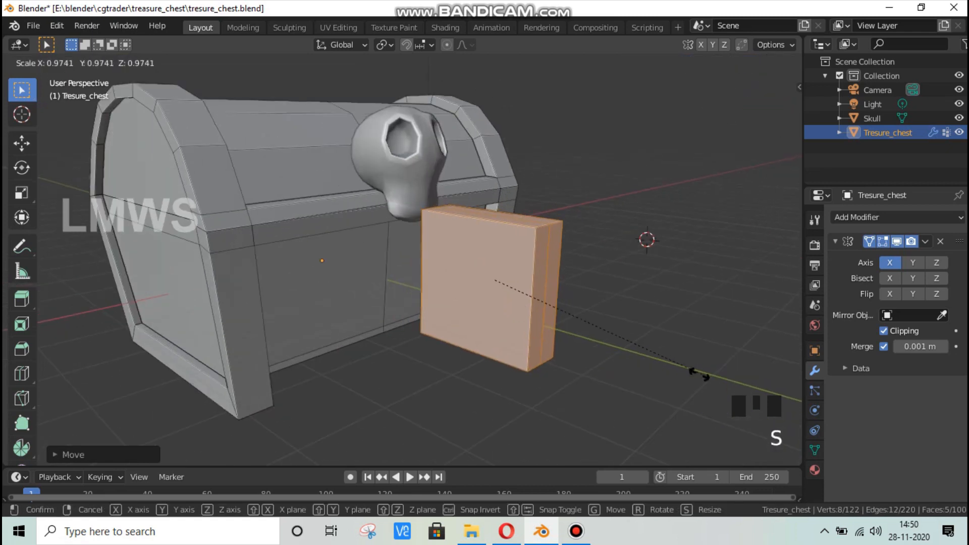
key("y")
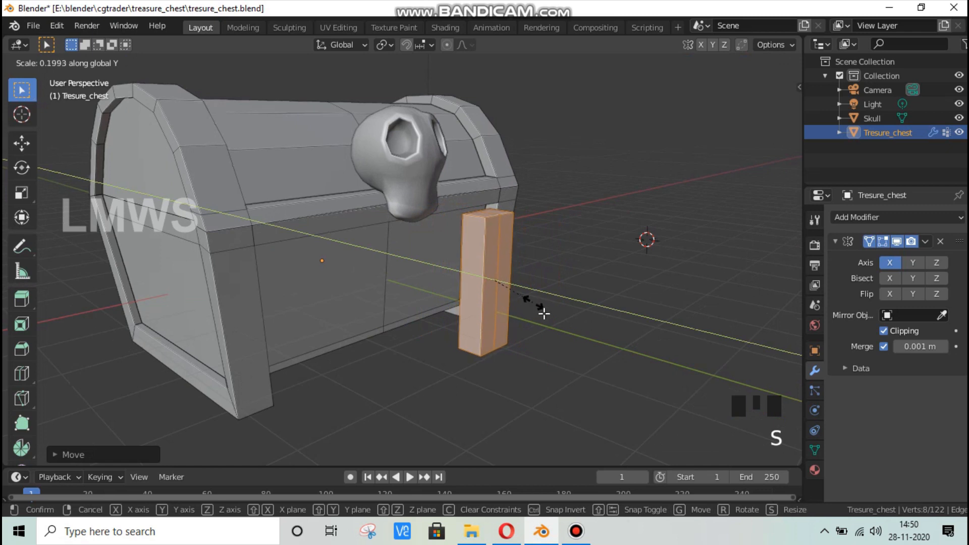
left_click(543, 313)
key("s")
key("z")
left_click(540, 325)
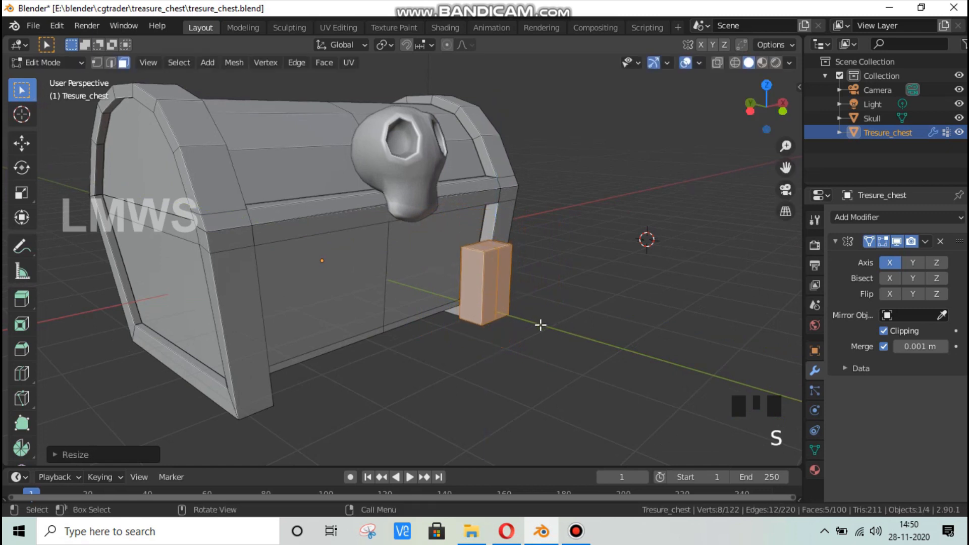
Move the block about 2.03 m along Y to the chest's front panel below the skull
key("g")
key("y")
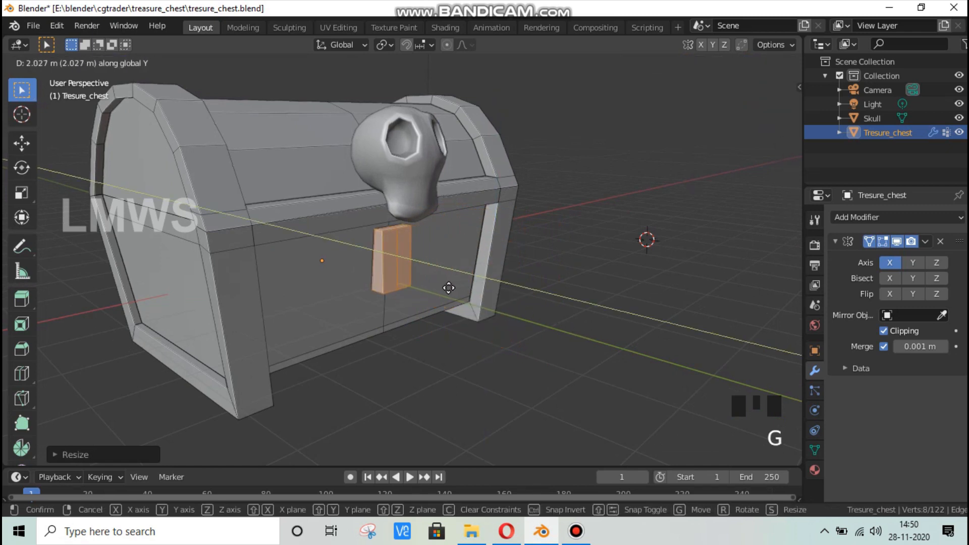
left_click(448, 287)
Scale the block down uniformly and thin it further along Y into a lock plate
middle_click_drag(447, 281, 555, 313)
scroll(556, 320, "up", 5)
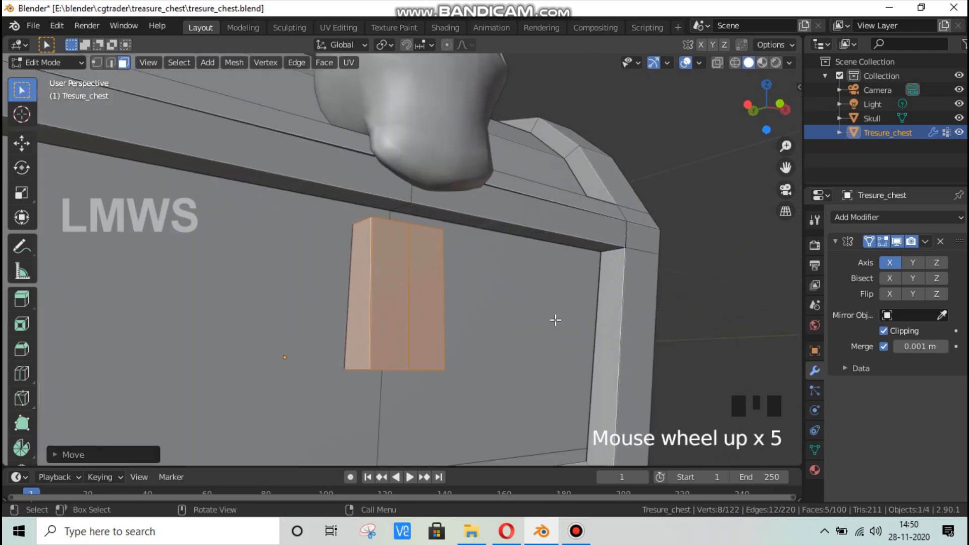
scroll(555, 320, "up", 1)
key("s")
left_click(520, 326)
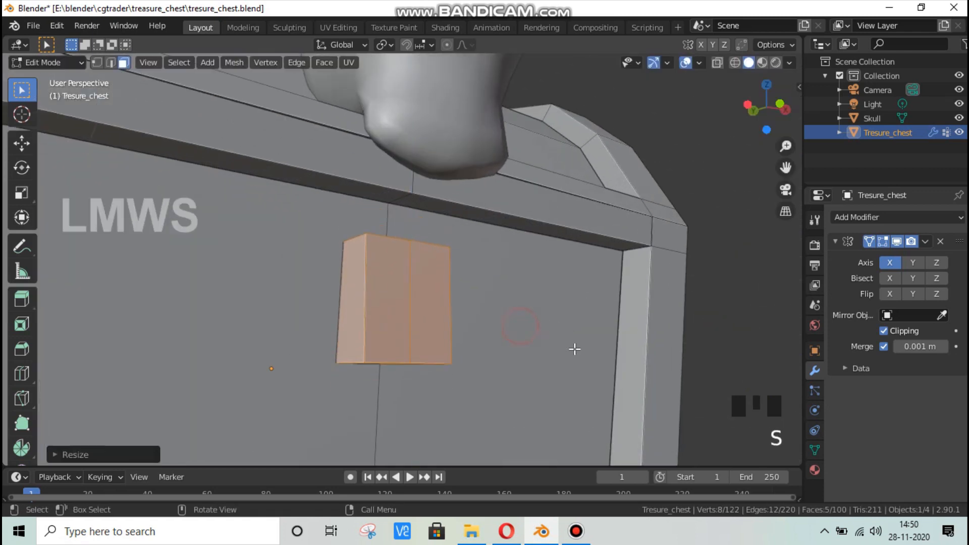
key("s")
key("y")
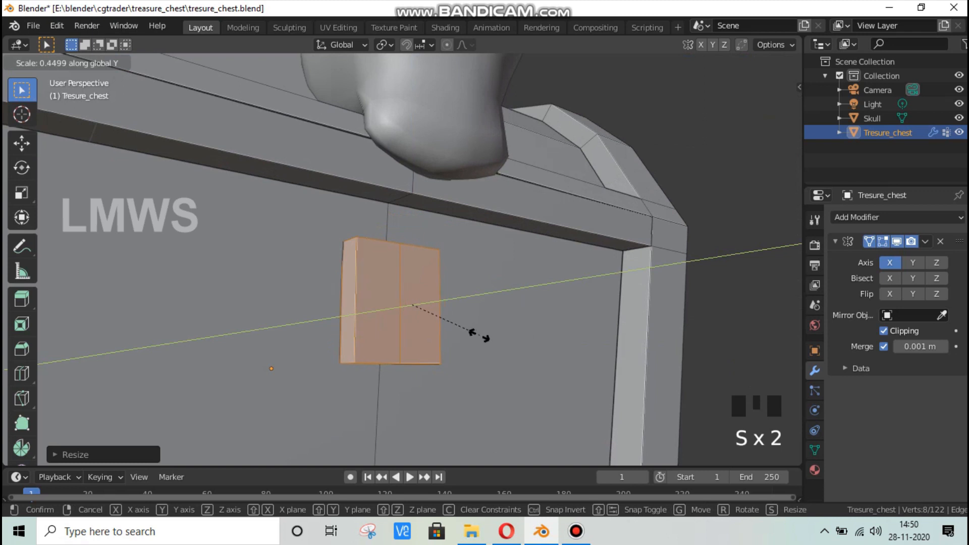
left_click(507, 346)
Set the lock plate's depth along Y against the front panel and raise it along Z to the rim under the skull
key("g")
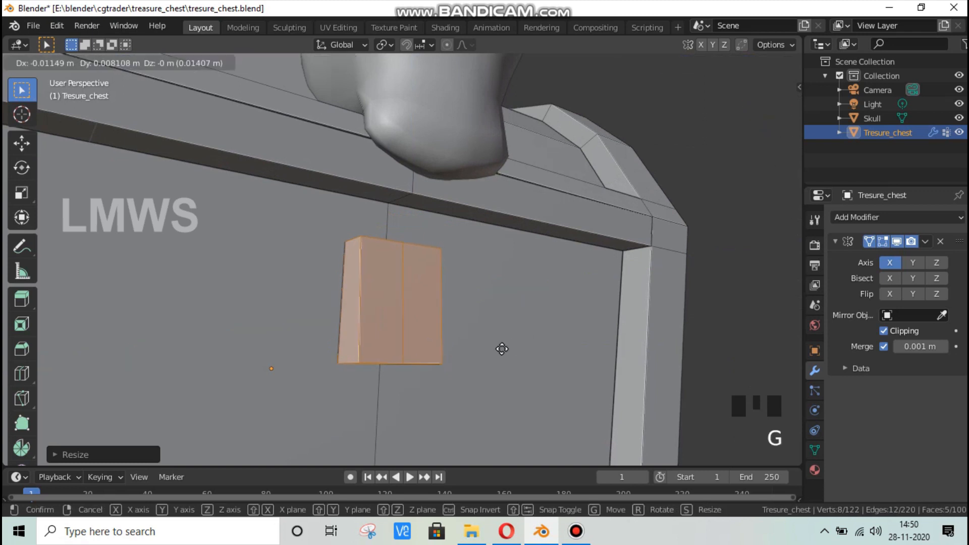
key("y")
left_click(501, 347)
key("g")
key("z")
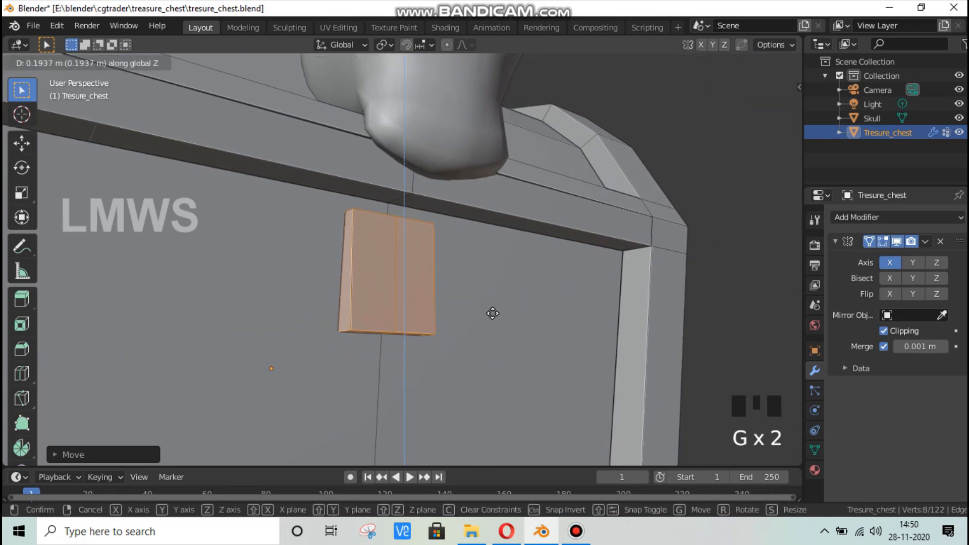
left_click(497, 307)
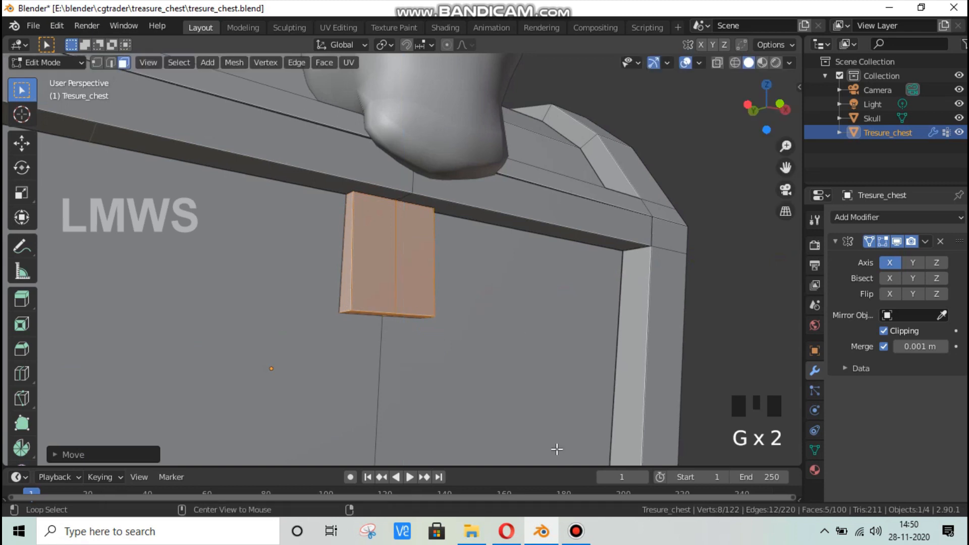
key("alt+a")
Check the skull treasure chest reference image in the browser, and widen the lock plate slightly along X in Blender
left_click(553, 538)
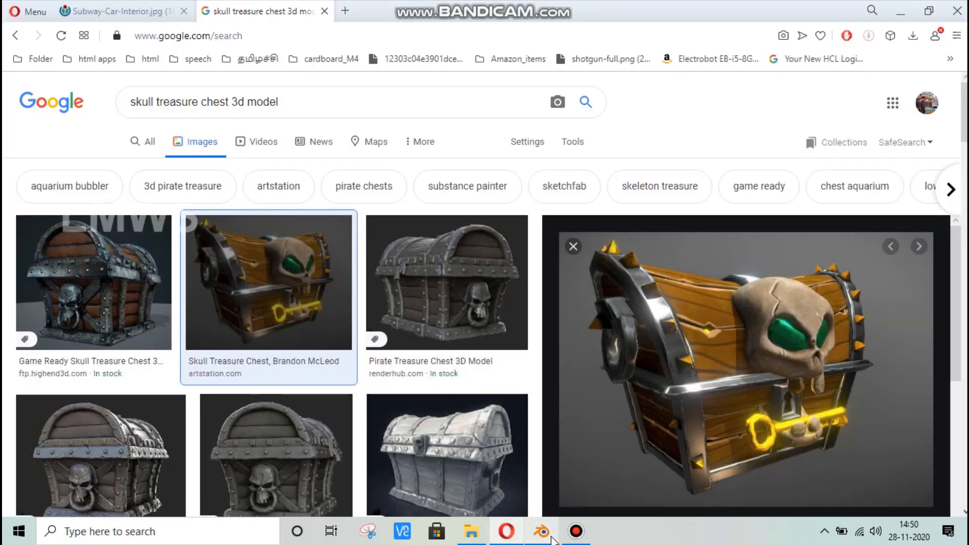
key("alt+Tab")
left_click(370, 229)
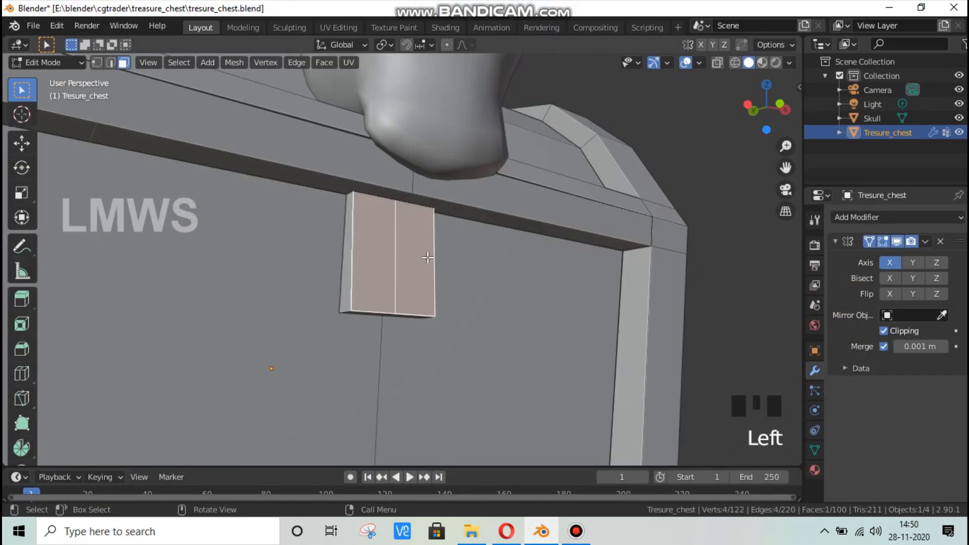
key("alt+a")
key("l")
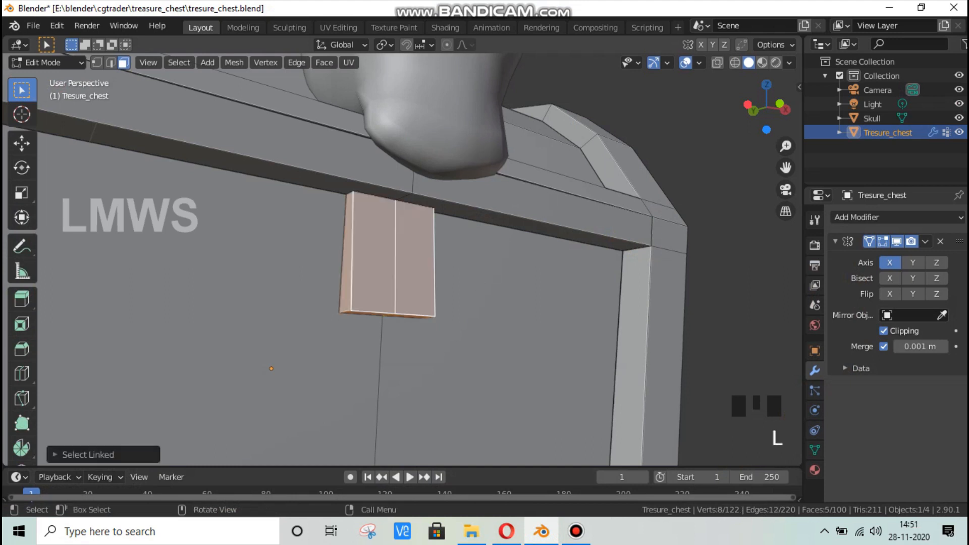
key("s")
key("x")
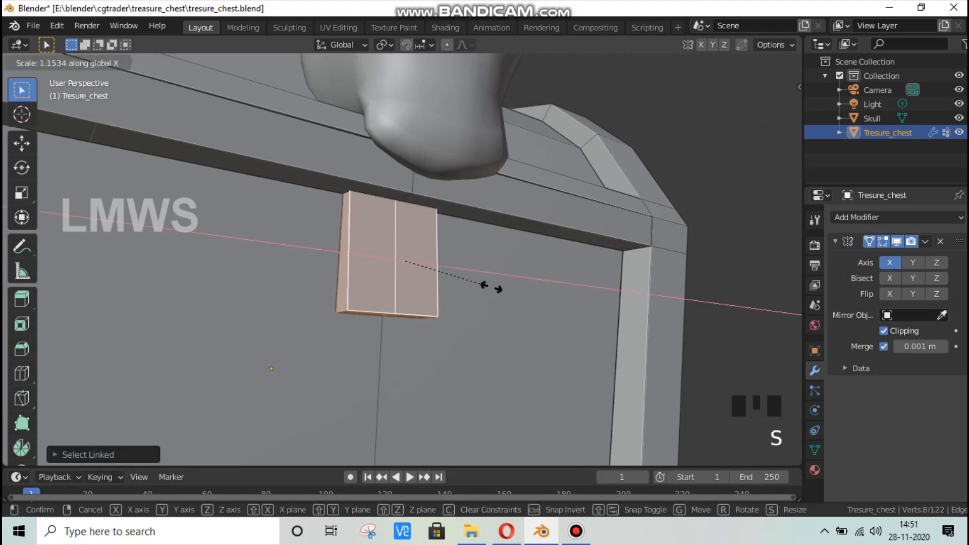
left_click(497, 288)
Extrude the lock plate's front face, scale it inward and extrude it back to form a framed recess
left_click(432, 277)
key("e")
left_click(494, 311)
key("s")
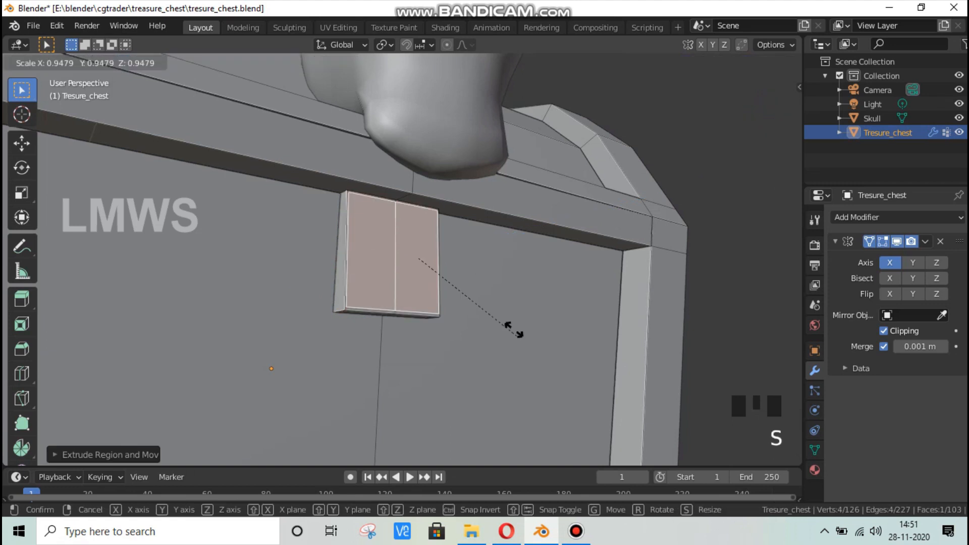
left_click(504, 323)
key("e")
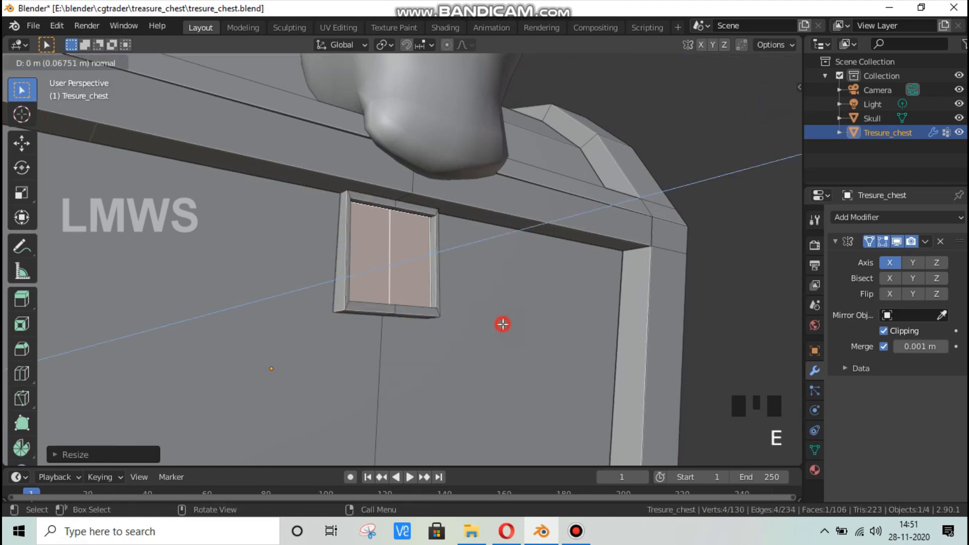
left_click(502, 324)
Deselect the lock plate geometry, return to Object Mode and save the file
key("alt+a")
scroll(399, 297, "down", 4)
middle_click_drag(369, 283, 432, 251)
key("Tab")
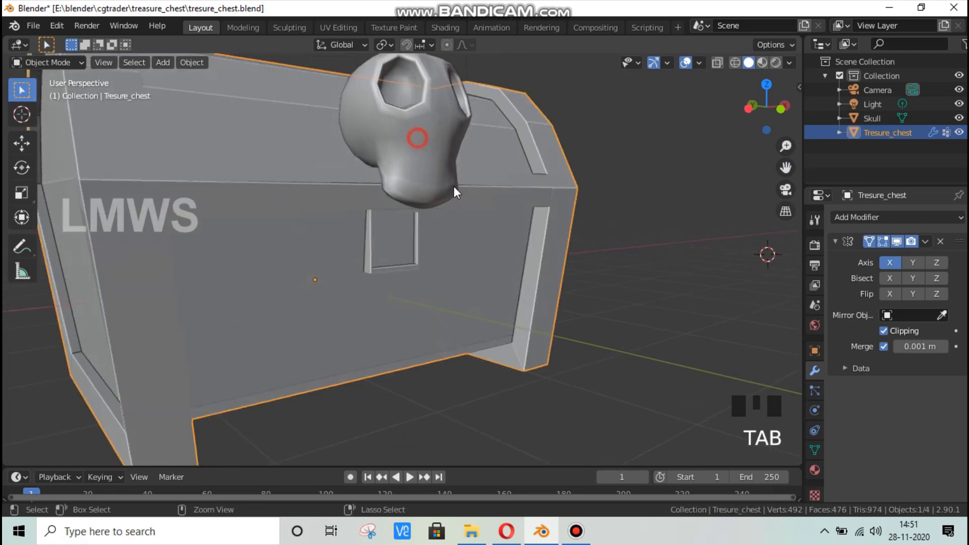
key("ctrl+s")
Snap the 3D cursor to the skull and clear the selection
scroll(431, 250, "down", 2)
left_click(413, 175)
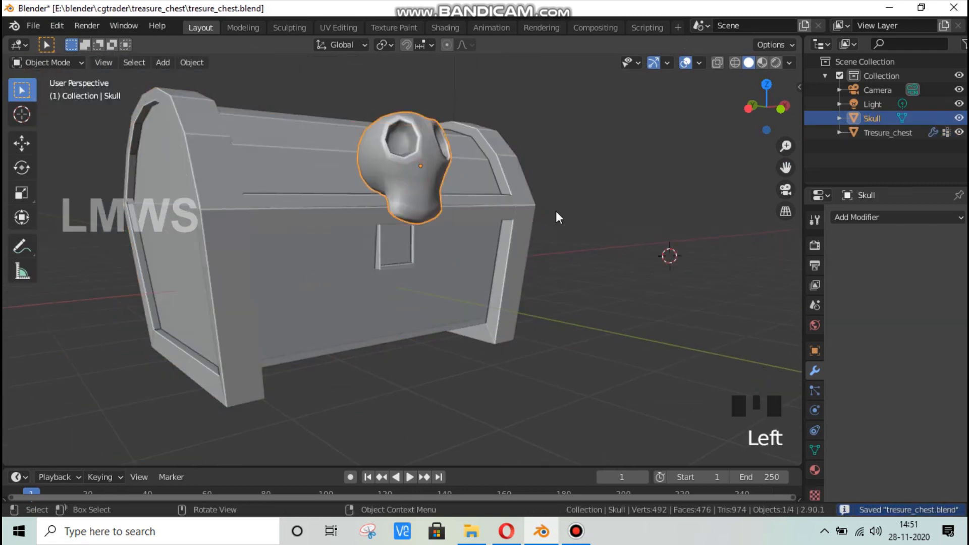
key("shift+s")
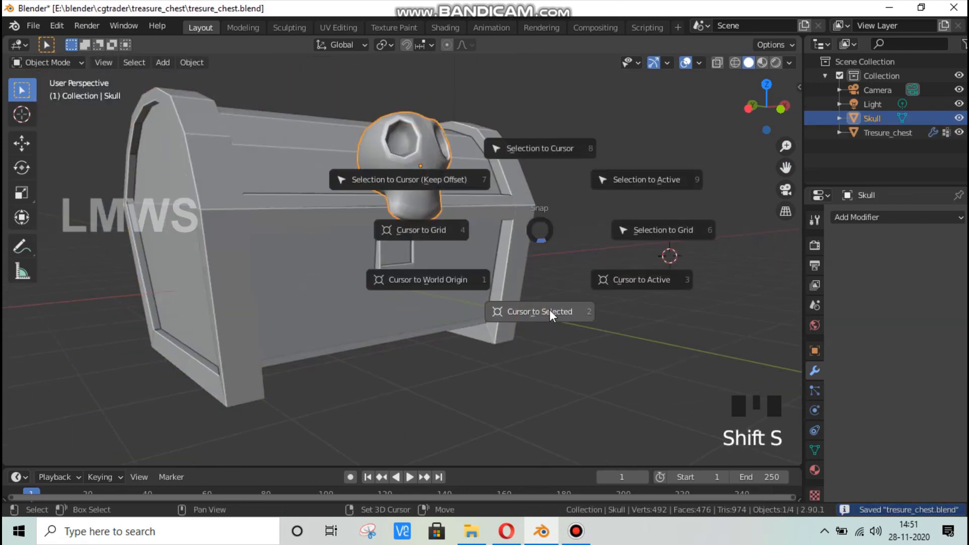
left_click(550, 310)
key("alt+a")
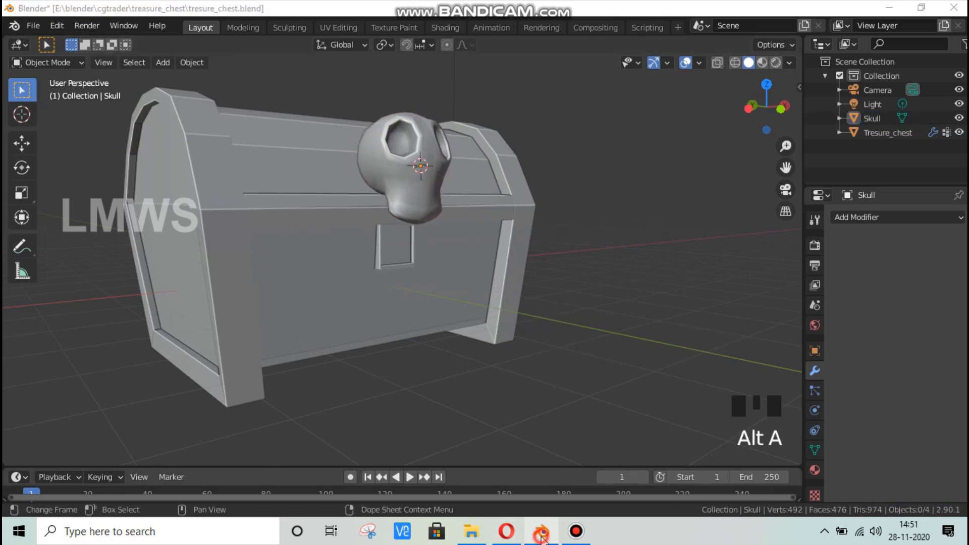
Add a cube object at the 3D cursor and move it down along Z below the skull
left_click(542, 537)
left_click(542, 537)
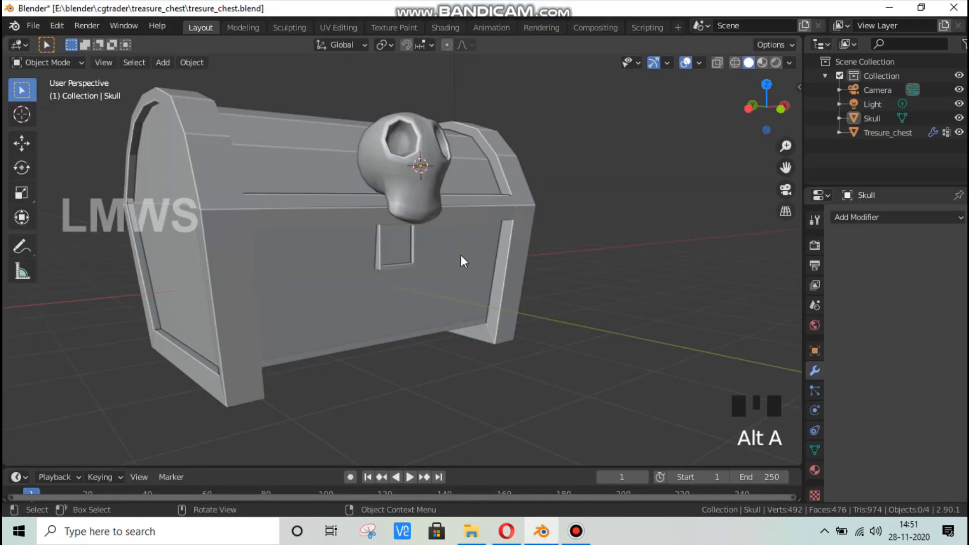
key("shift+a")
mouse_move(474, 237)
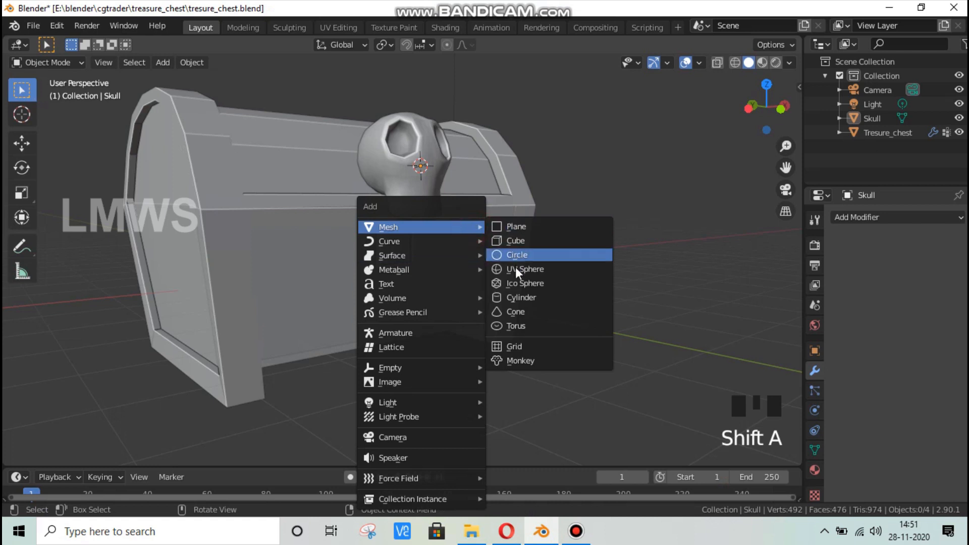
left_click(520, 242)
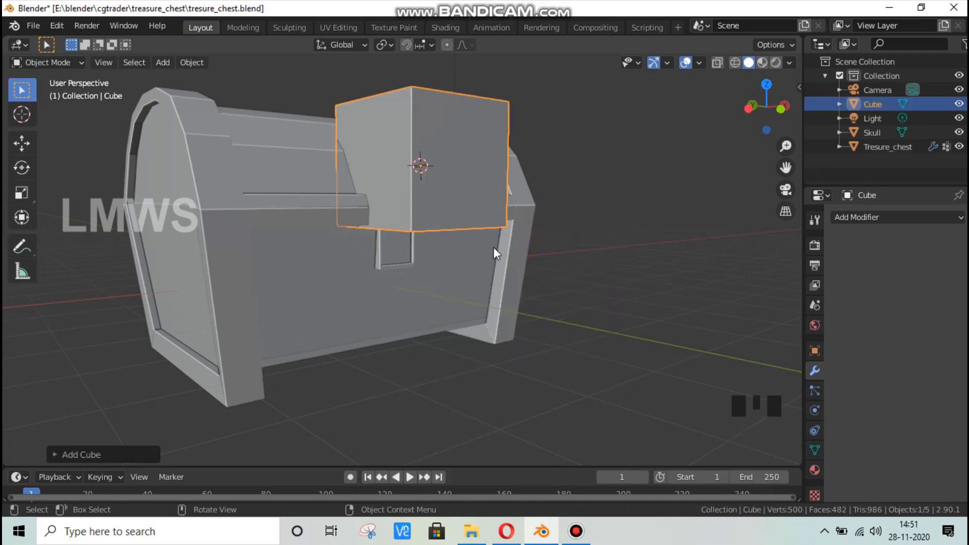
key("g")
key("z")
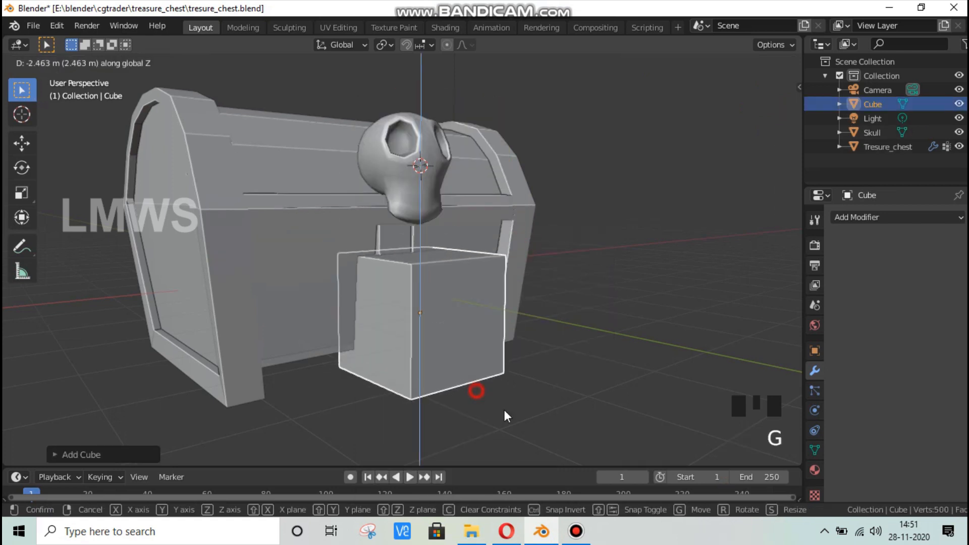
left_click(504, 410)
Flatten the new cube's geometry along Z in Edit Mode into a slab about 0.31 m thick
key("Tab")
key("s")
key("z")
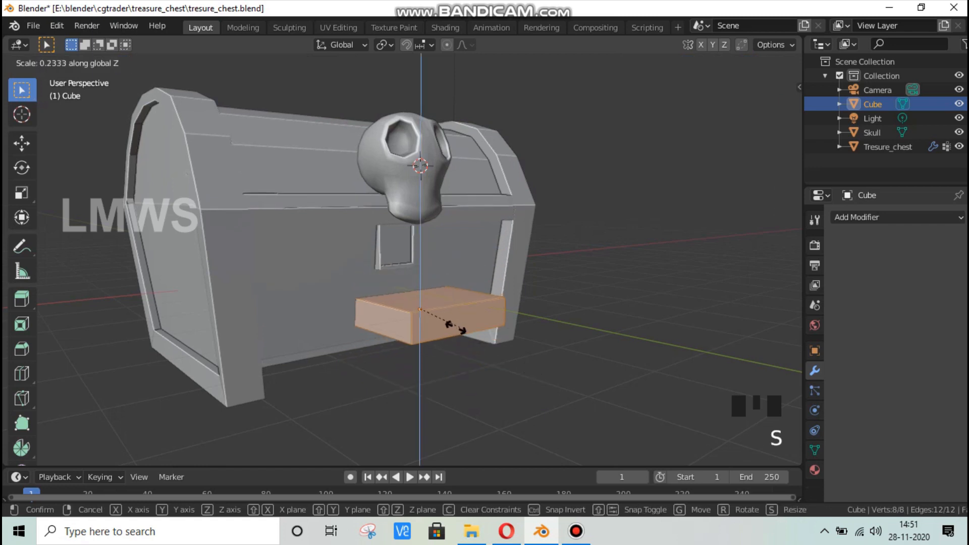
left_click(465, 346)
scroll(586, 380, "down", 1)
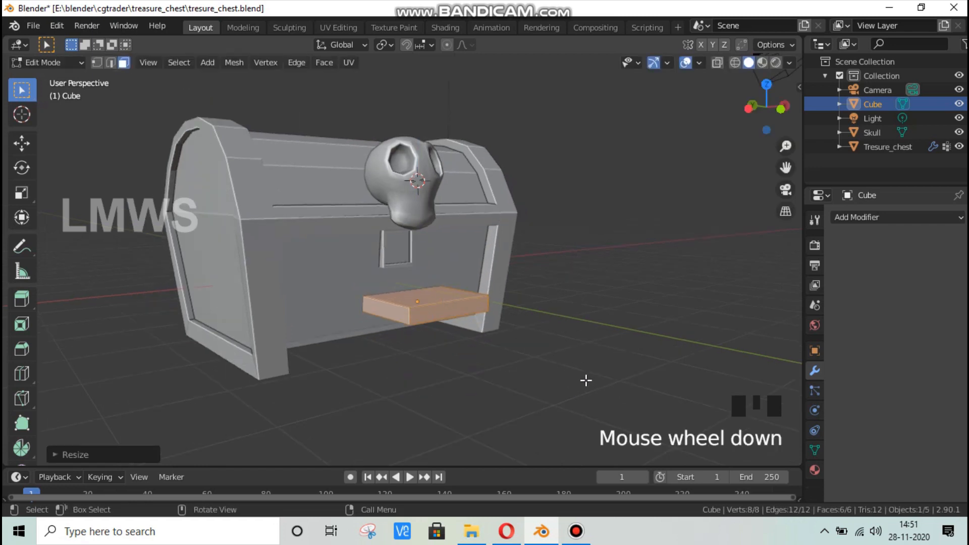
key("KP_7")
scroll(583, 379, "up", 3)
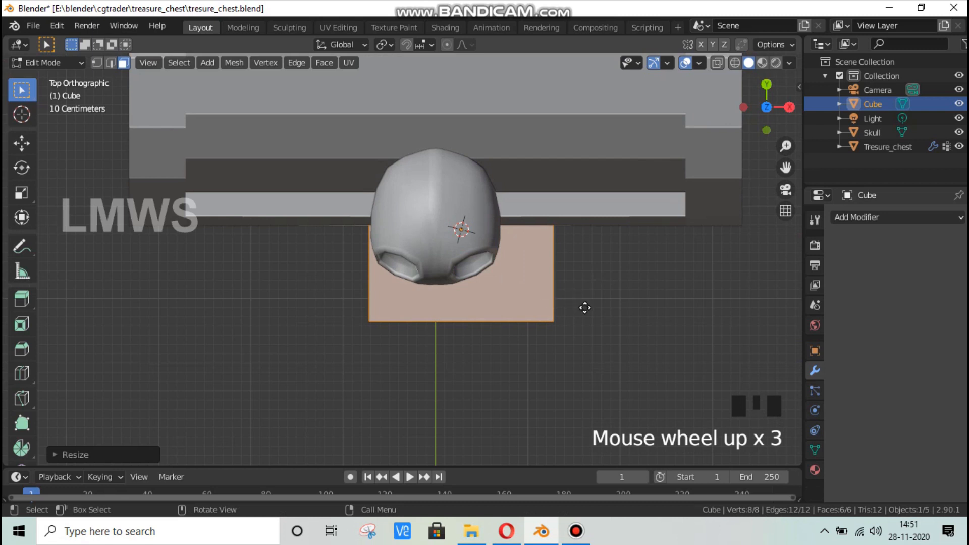
key("g")
key("x")
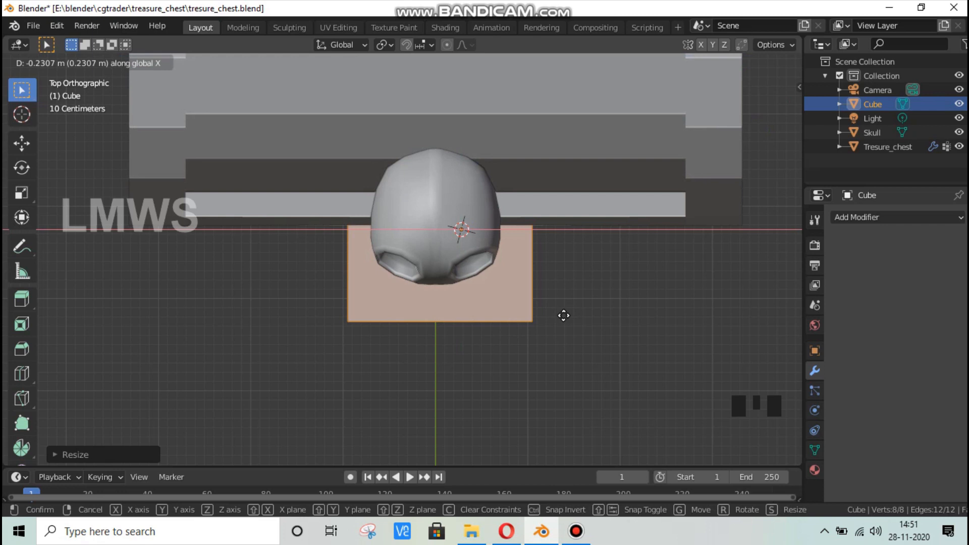
left_click(611, 317)
Set the slab object's X and Y location to 0 m in Object Mode
key("Tab")
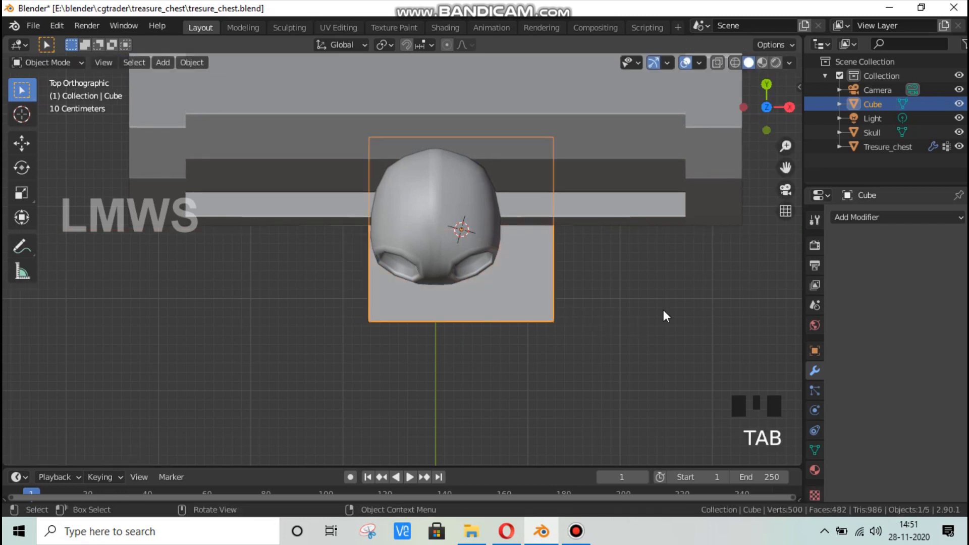
key("n")
left_click(793, 90)
left_click(722, 115)
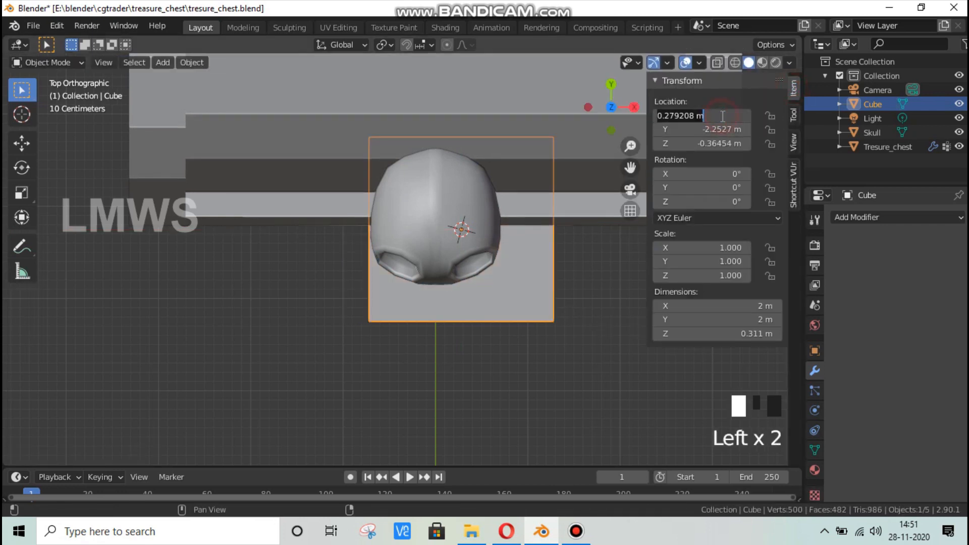
type("0")
key("Tab")
type("0")
key("Return")
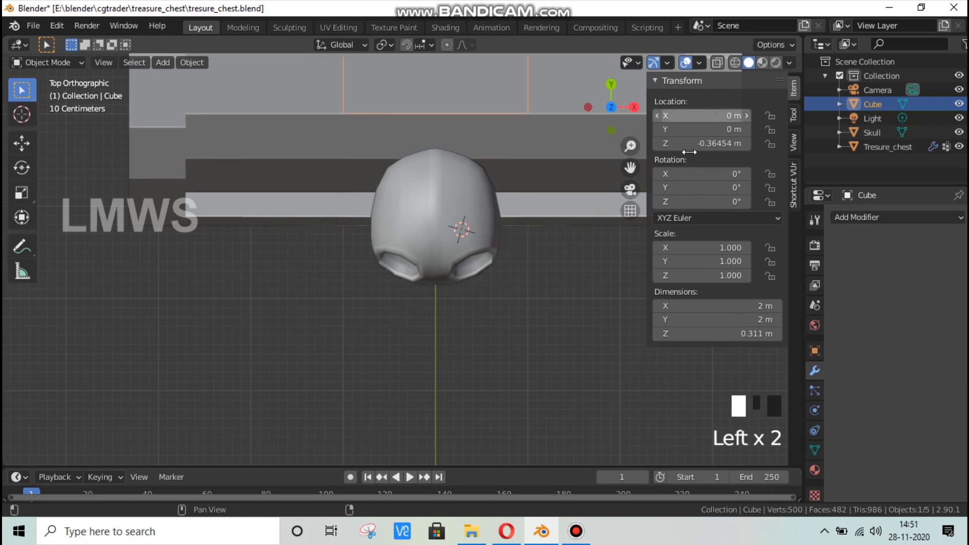
key("n")
Move the slab forward along Y by about 2.3 m so it projects from the chest front beneath the skull
scroll(457, 260, "up", 2)
scroll(495, 198, "down", 3)
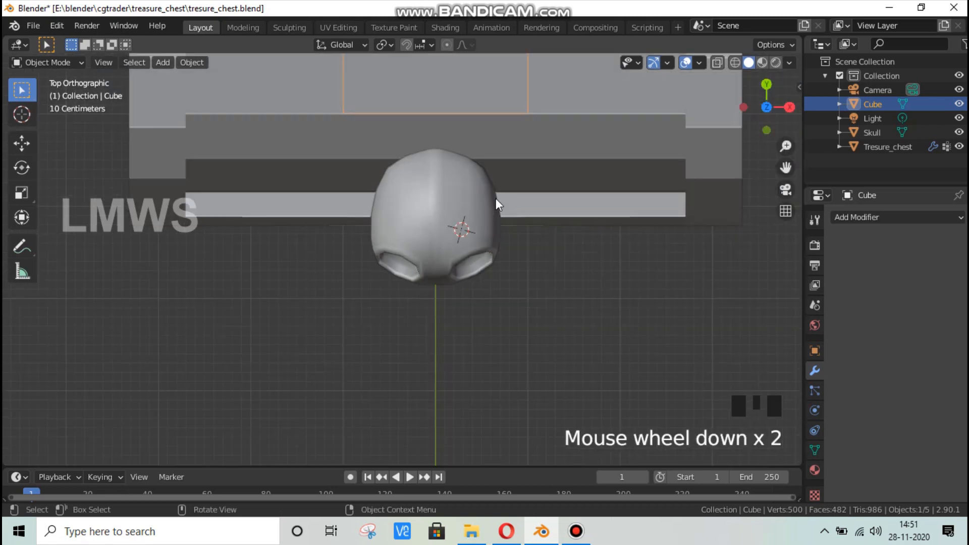
key("g")
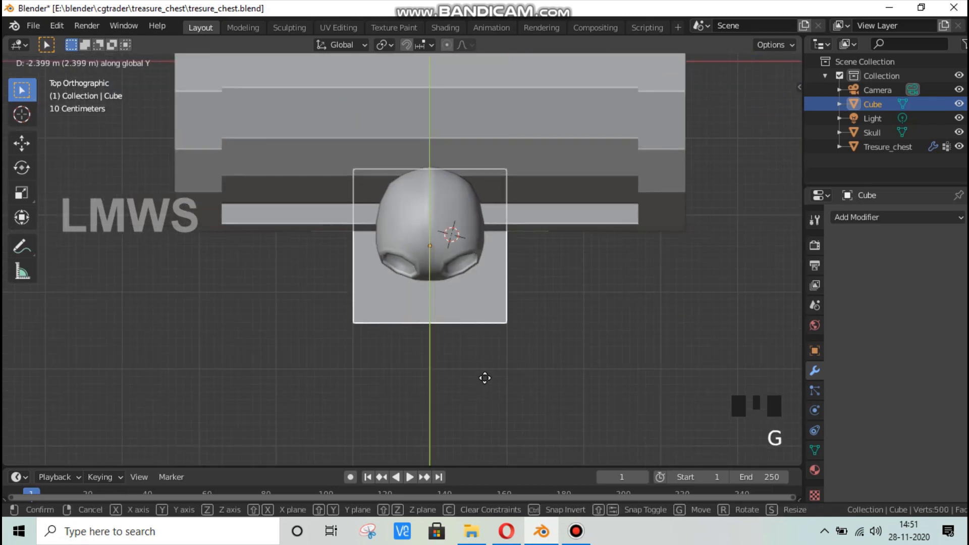
left_click(484, 368)
Narrow the slab's geometry along X to about 0.48 of its width in Edit Mode
key("Tab")
middle_click_drag(480, 354, 537, 303)
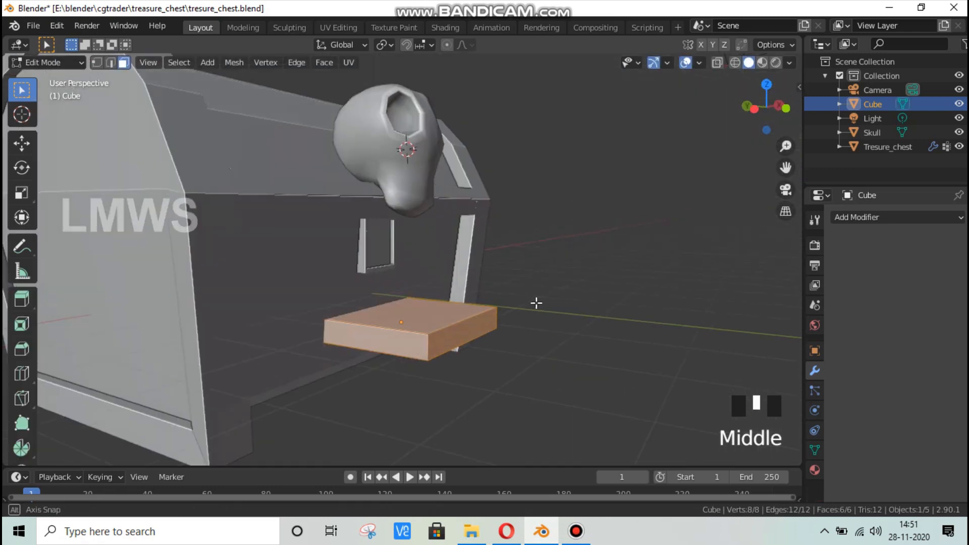
scroll(552, 357, "up", 3)
scroll(552, 356, "down", 2)
middle_click_drag(644, 351, 591, 383)
key("KP_7")
key("s")
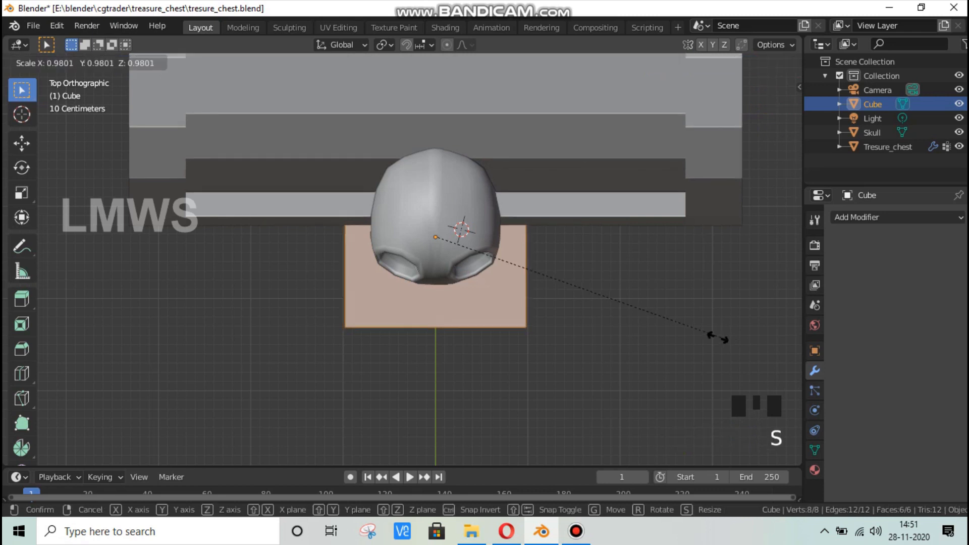
key("x")
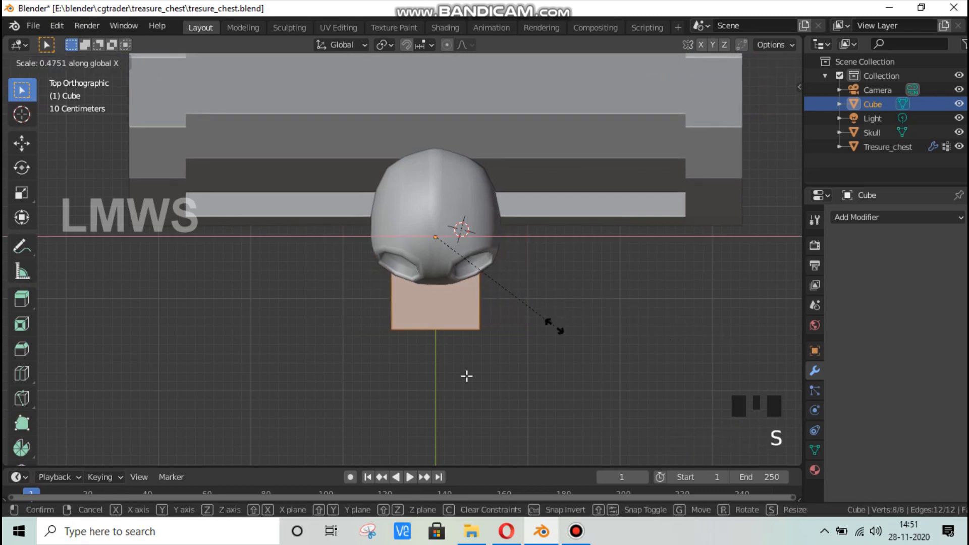
left_click(560, 329)
Move the slab's front face back toward the chest along Y to shorten it, and clear the selection
middle_click_drag(560, 329, 429, 382)
scroll(429, 382, "up", 2)
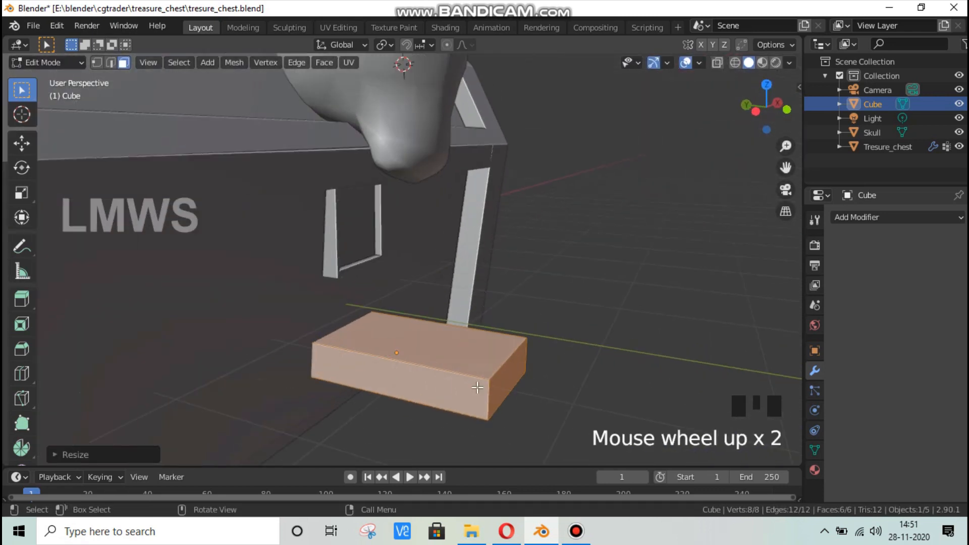
left_click(503, 374)
key("g")
key("y")
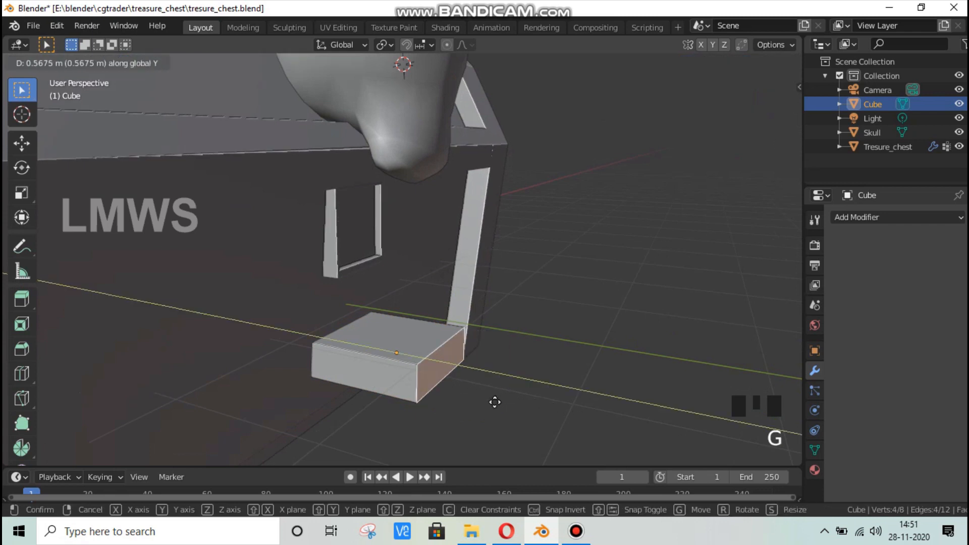
left_click(480, 404)
key("alt+a")
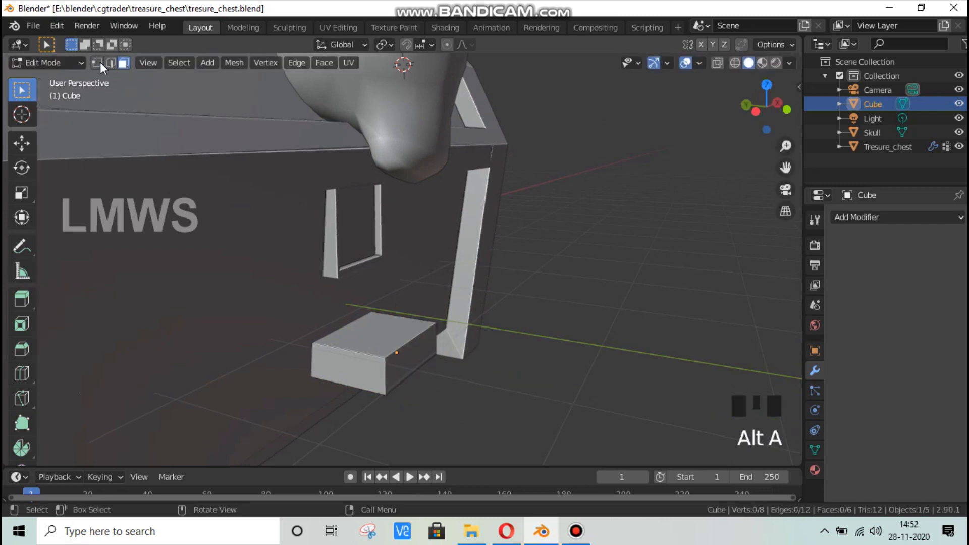
Add two evenly spaced loop cuts running front to back through the slab
key("ctrl+r")
scroll(398, 348, "up", 1)
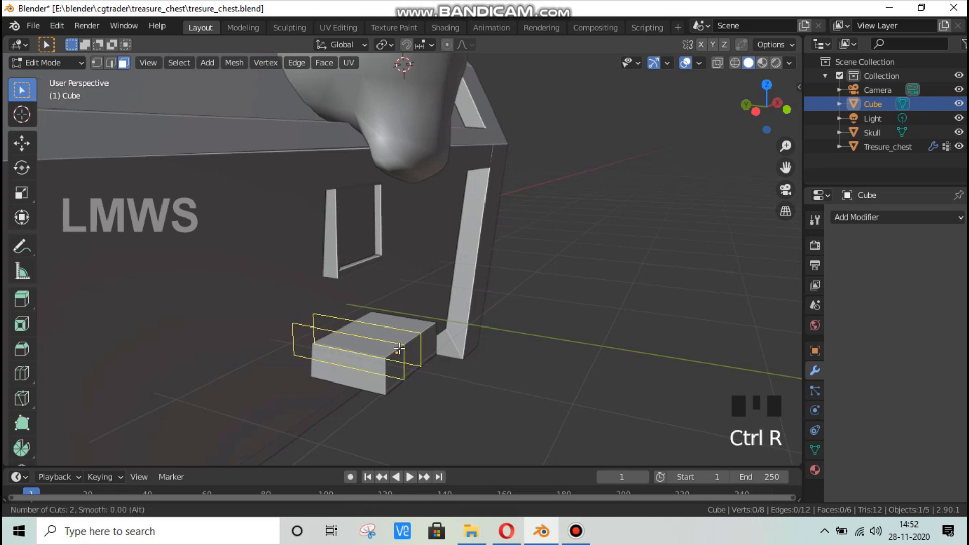
left_click(398, 350)
right_click(321, 247)
key("Escape")
key("Escape")
Pull the middle front face of the slab forward along Y by about 0.2 m and clear the selection
left_click(123, 62)
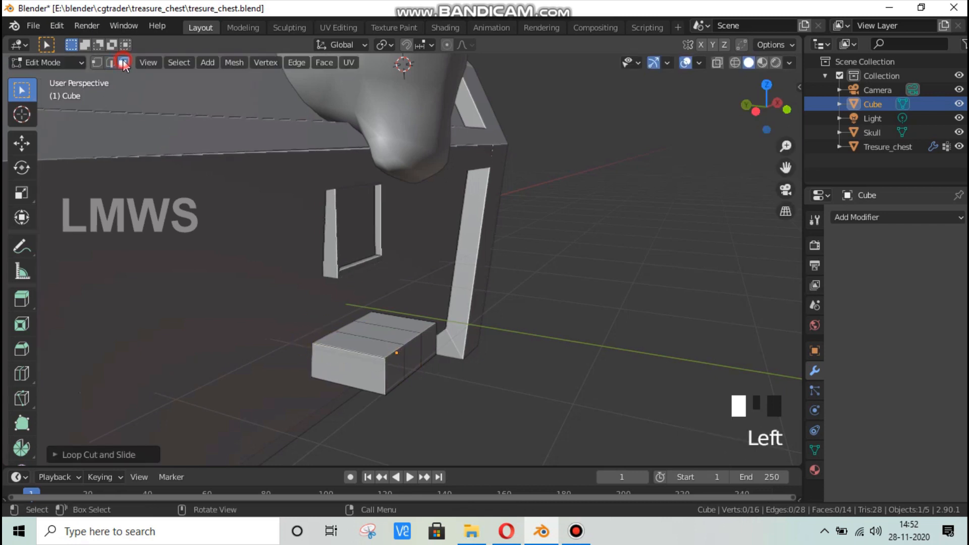
left_click(412, 364)
key("g")
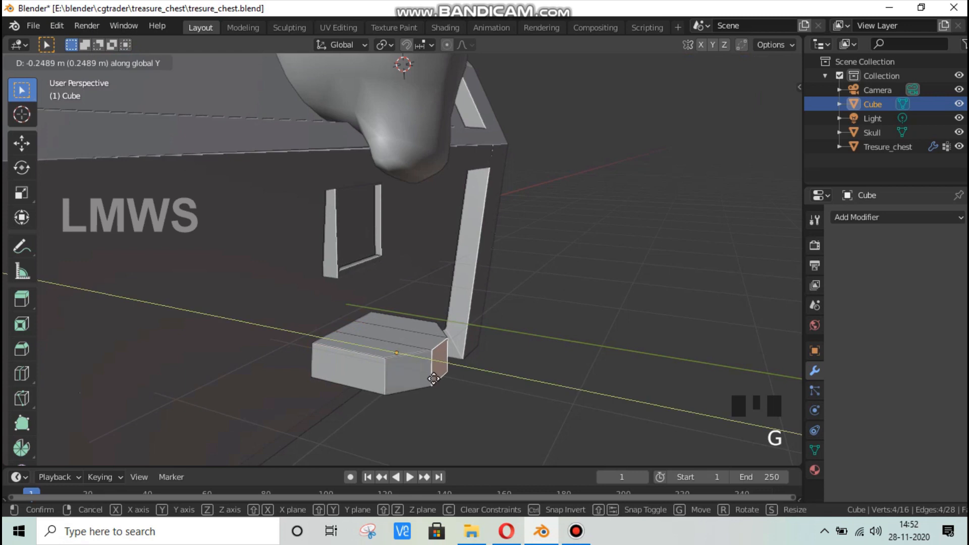
left_click(409, 333)
key("alt+a")
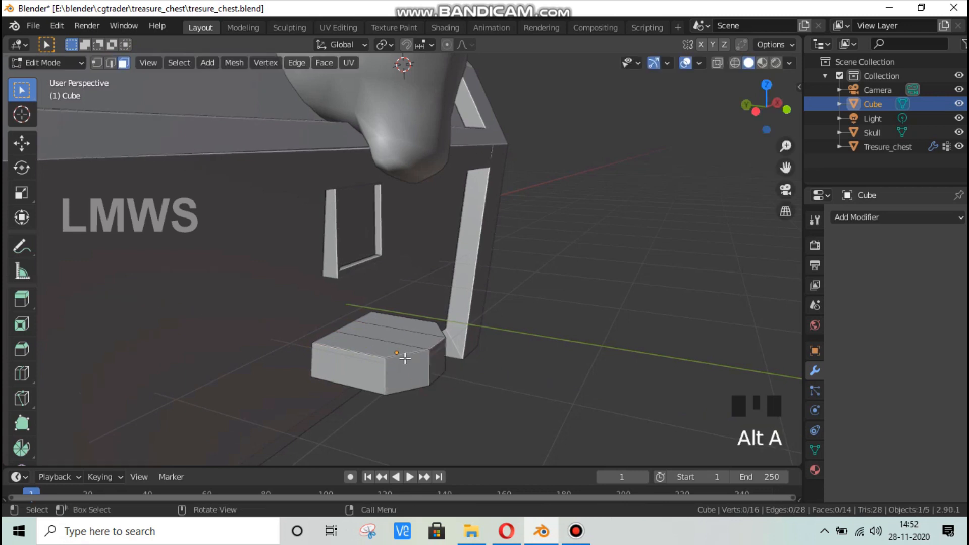
Check the reference image in the browser, then add one crosswise loop cut to the slab in Blender, slid toward its front
left_click(543, 539)
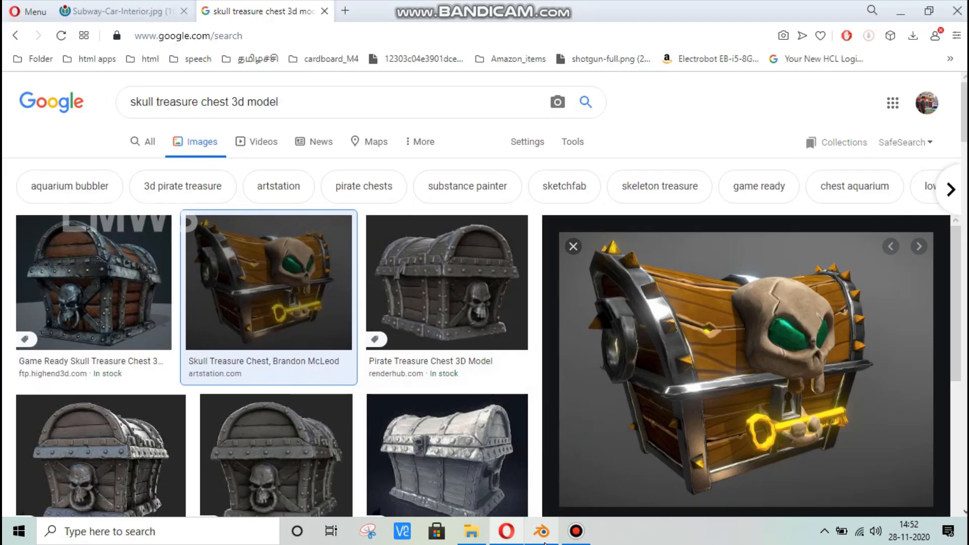
key("alt+Tab")
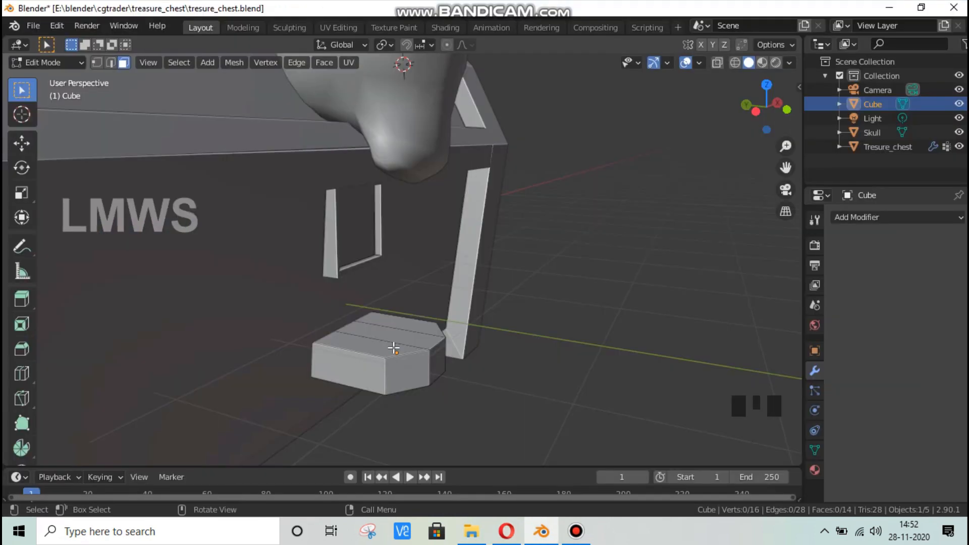
scroll(393, 349, "up", 2)
key("ctrl+r")
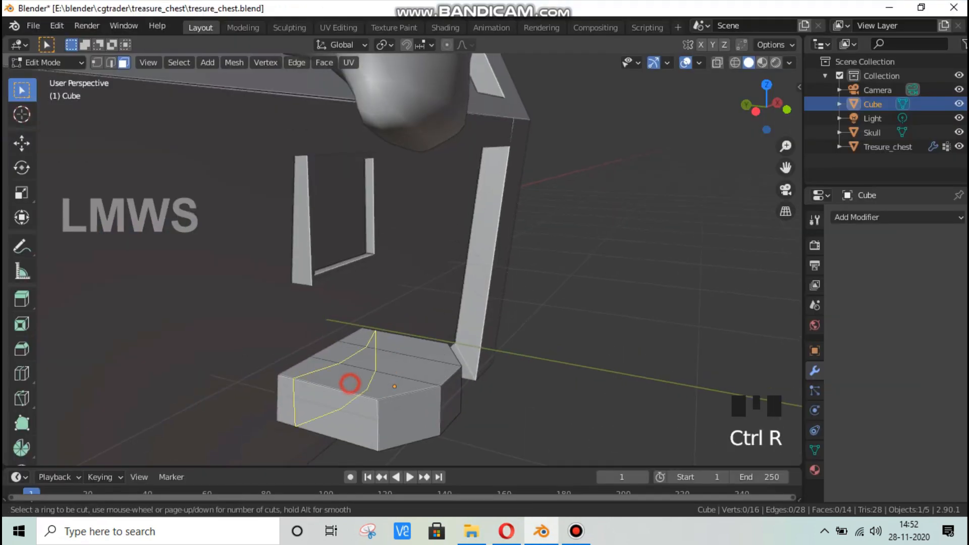
left_click(350, 384)
left_click(394, 407)
key("alt+a")
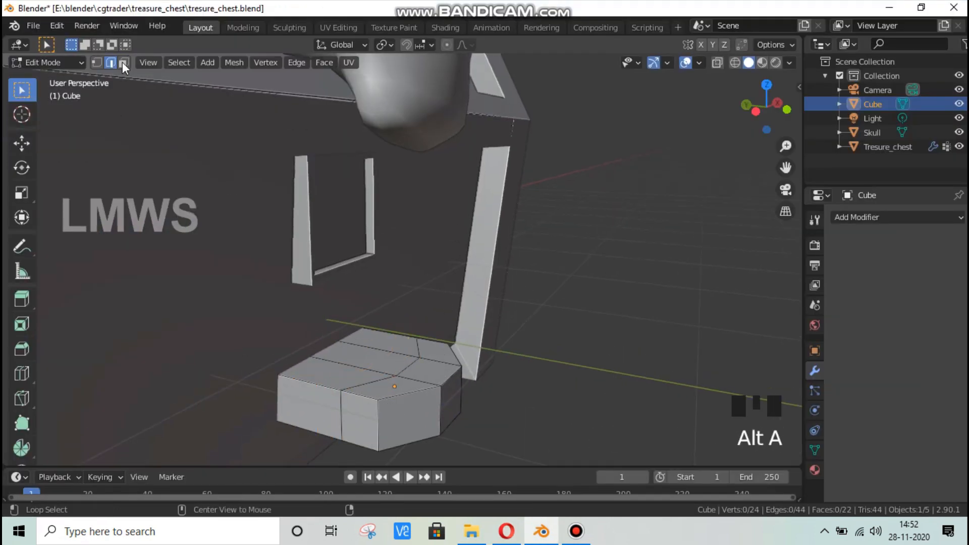
Select all six top faces of the slab, extrude them in place and scale them inward to form a rim
left_click(123, 63)
left_click(395, 353)
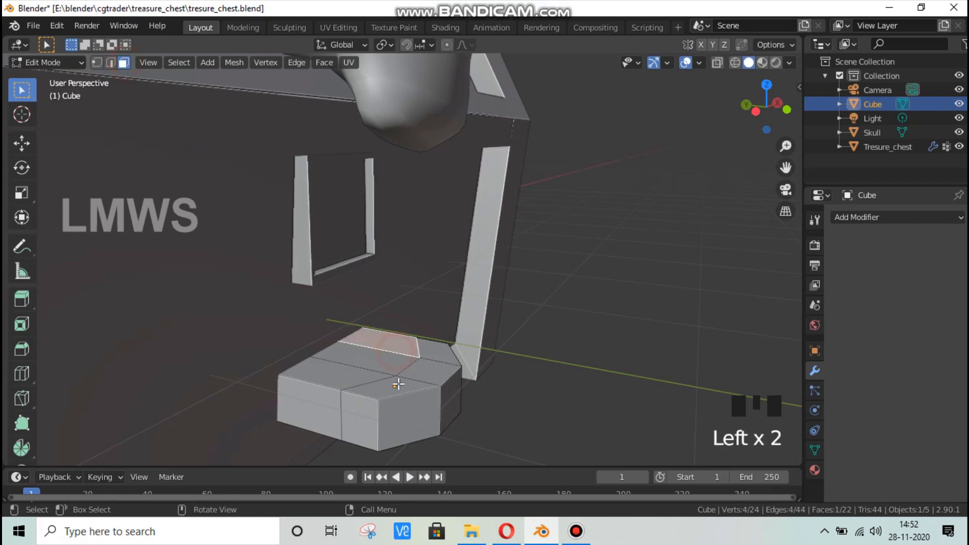
left_click(434, 356, "shift")
left_click(389, 340, "shift")
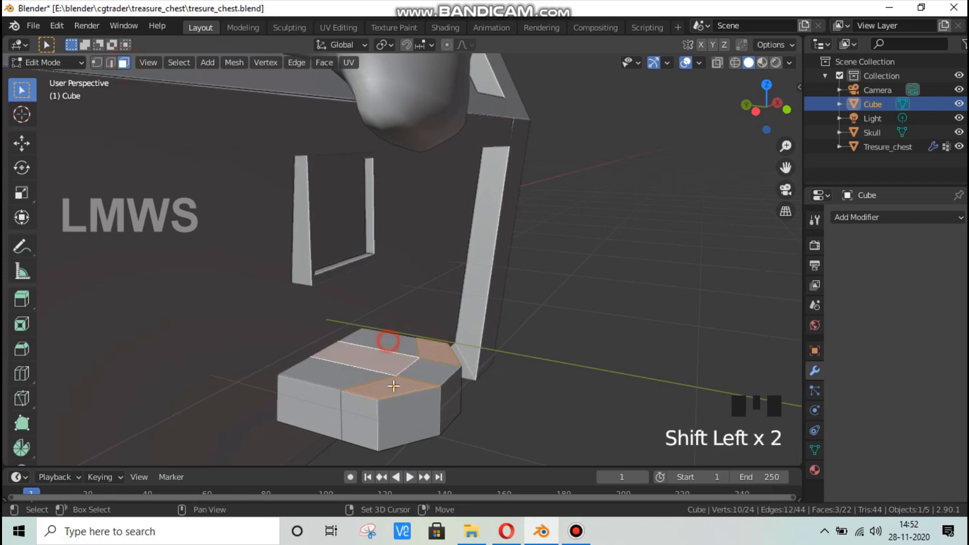
left_click(373, 348, "shift")
left_click(429, 383, "shift")
left_click(351, 379, "shift")
key("e")
left_click(544, 400)
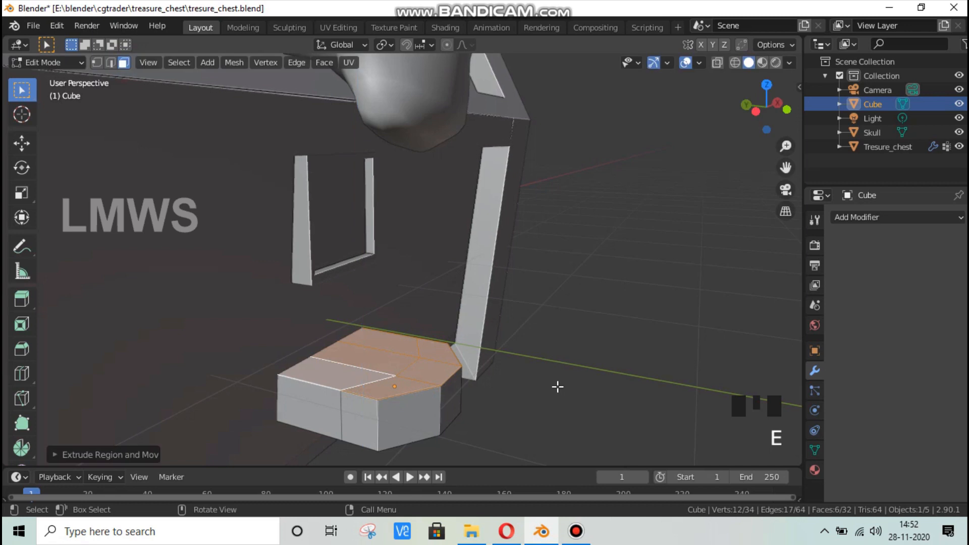
key("s")
left_click(535, 392)
Extrude the inset top faces down about 0.05 m and adjust the recess floor's size and height for sloped walls
key("e")
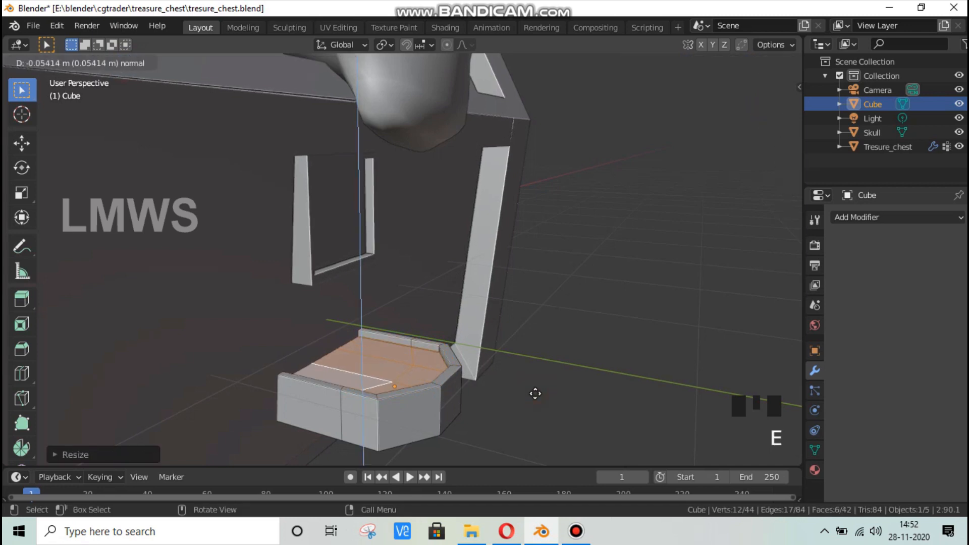
left_click(535, 394)
key("s")
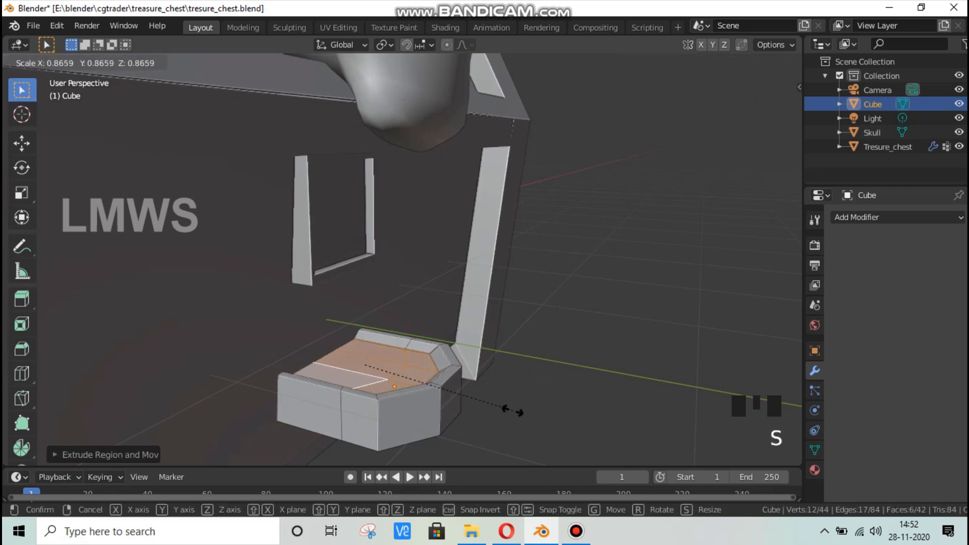
left_click(504, 403)
key("s")
left_click(504, 405)
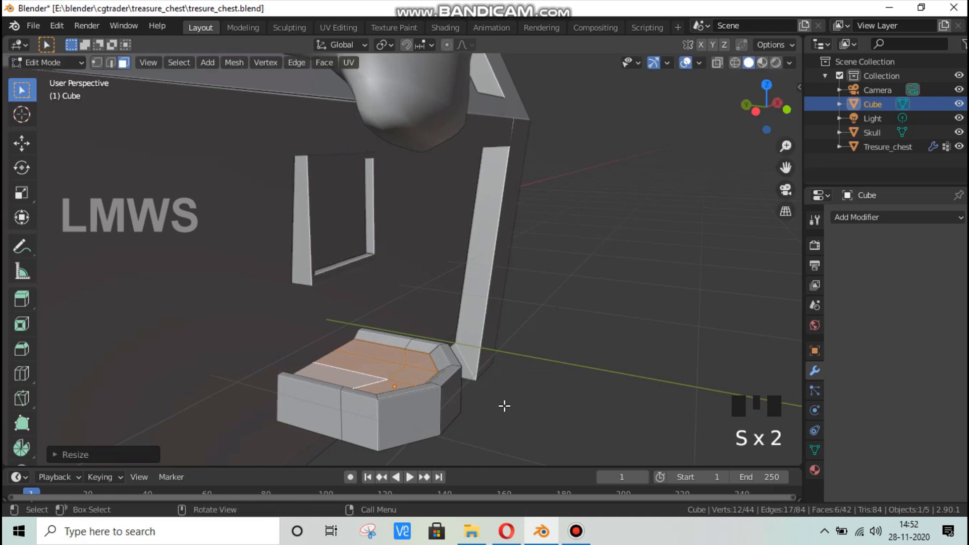
key("g")
left_click(502, 403)
key("s")
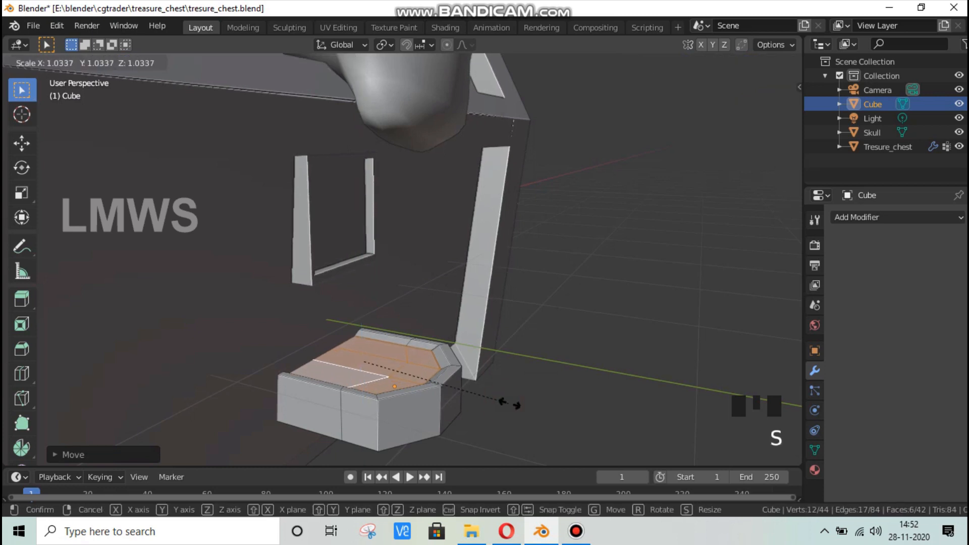
left_click(509, 404)
Select the two front corner faces of the recess floor, extrude them in place and scale them inward about their individual origins
left_click(123, 59)
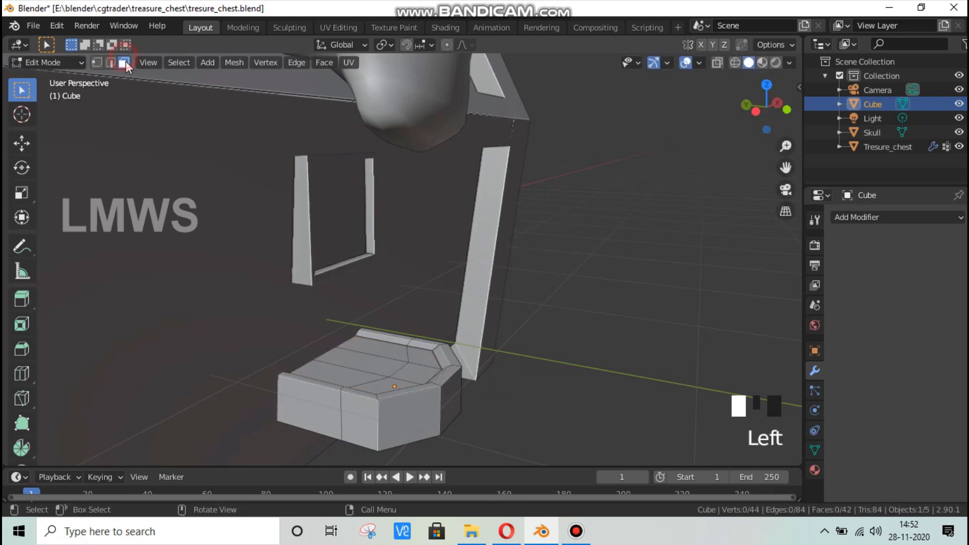
left_click(430, 359)
left_click(382, 389, "shift")
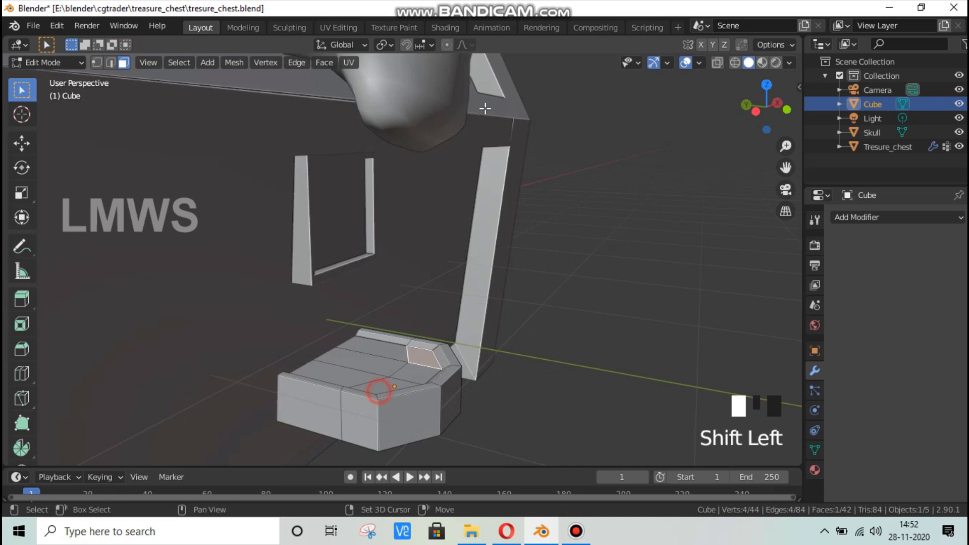
left_click(385, 45)
left_click(404, 92)
key("e")
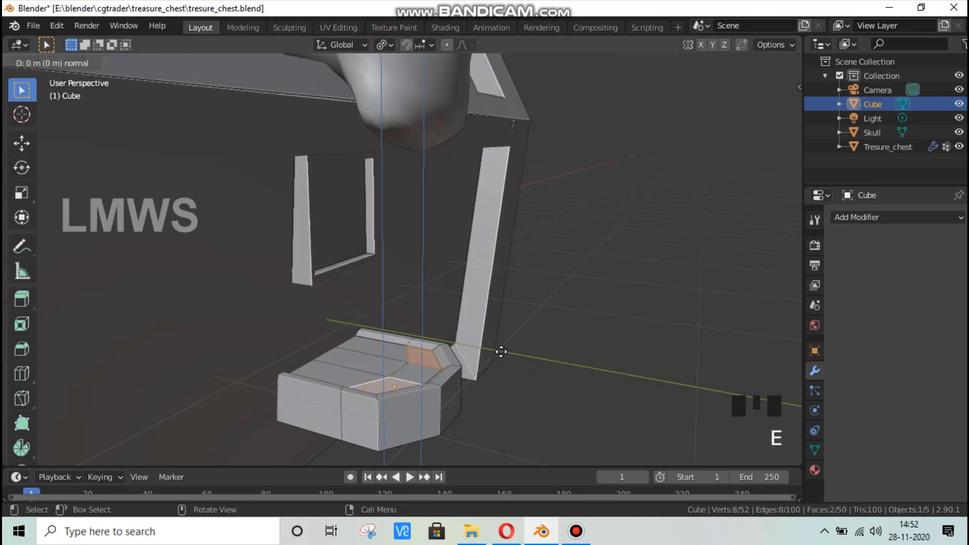
right_click(532, 365)
key("s")
left_click(519, 385)
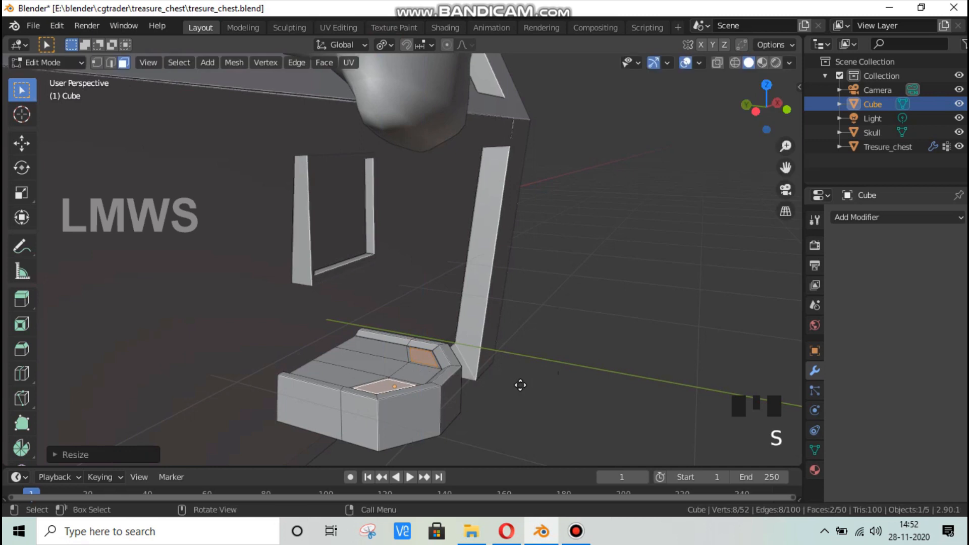
Extrude the two inset corner faces of the lower jaw upward and scale their tops to about 0.8, forming tapered teeth
key("e")
left_click(560, 372)
key("s")
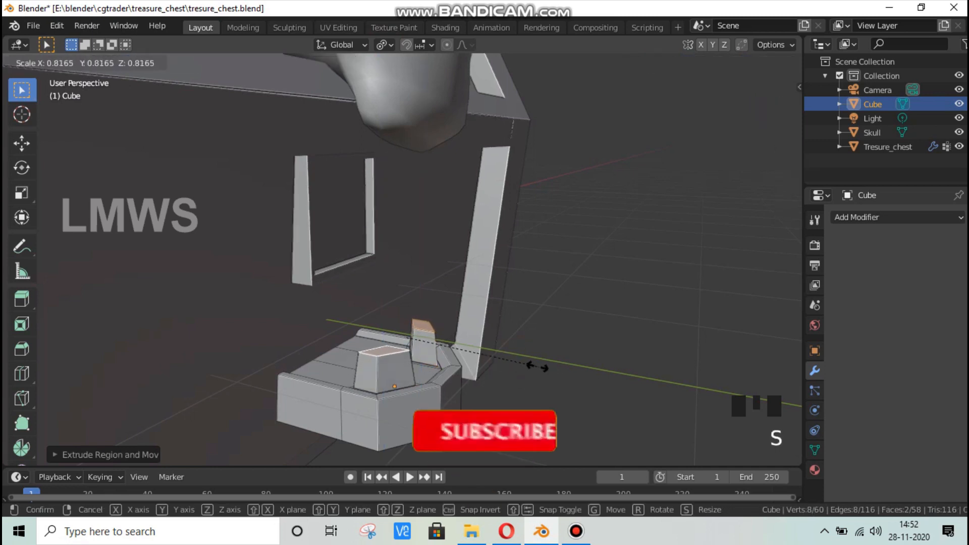
left_click(545, 364)
middle_click_drag(547, 335, 353, 310)
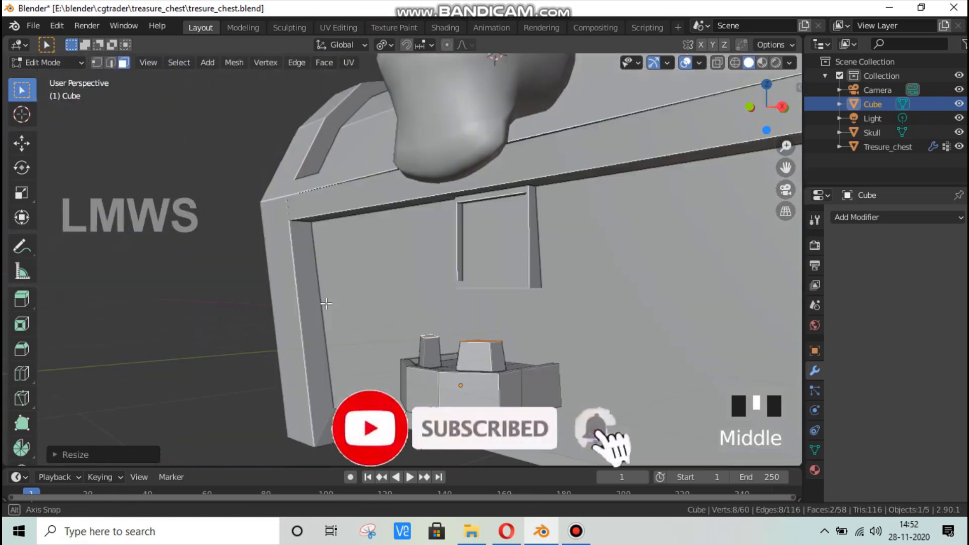
scroll(353, 310, "down", 2)
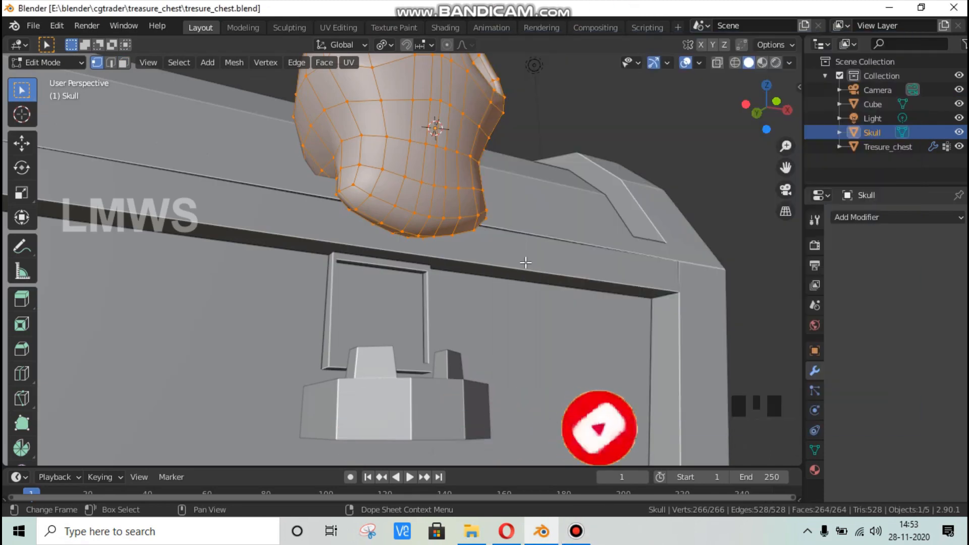
Edit the lower jaw, extrude both tooth top faces slightly upward and scale them inward to form chamfered tips
middle_click_drag(595, 426, 413, 347)
key("Tab")
scroll(425, 365, "up", 2)
left_click(425, 364)
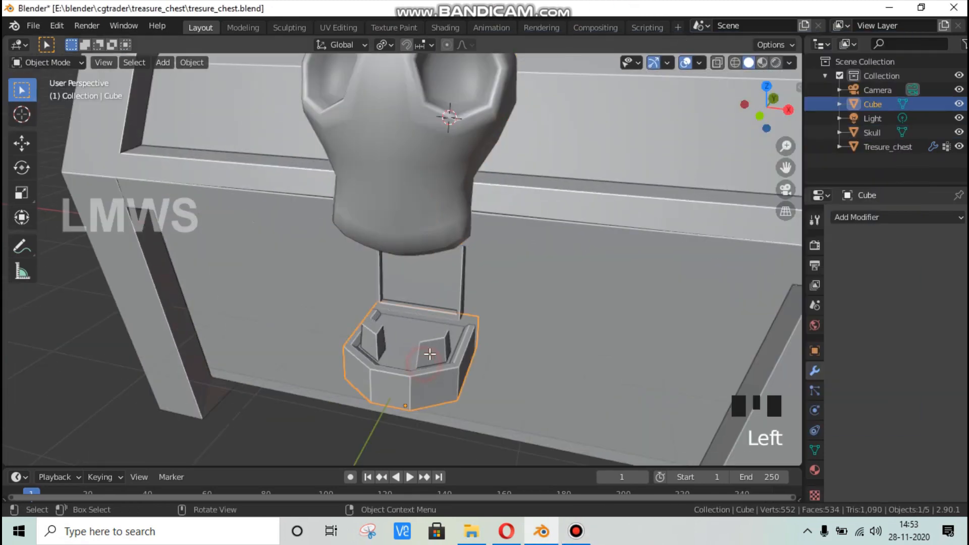
key("Tab")
scroll(361, 354, "up", 2)
left_click(352, 349)
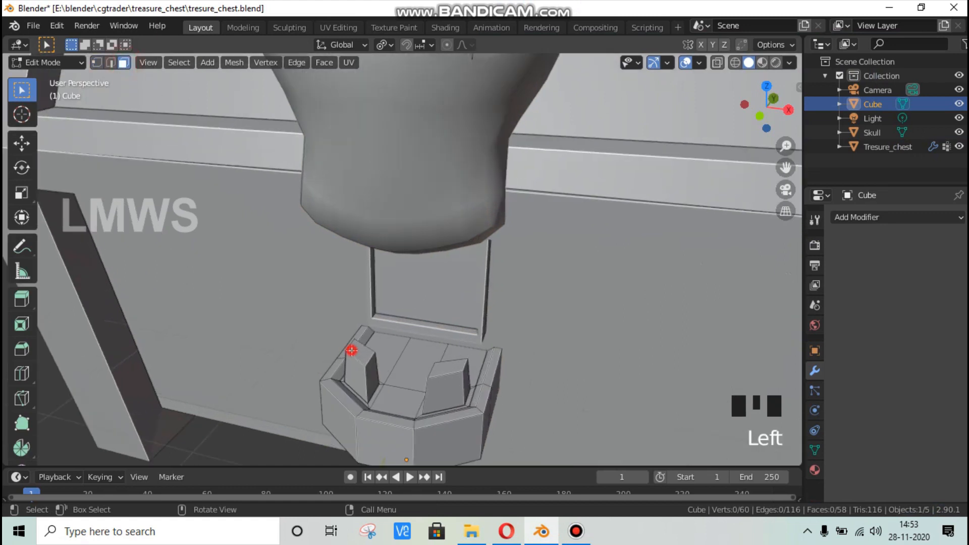
left_click(448, 369, "shift")
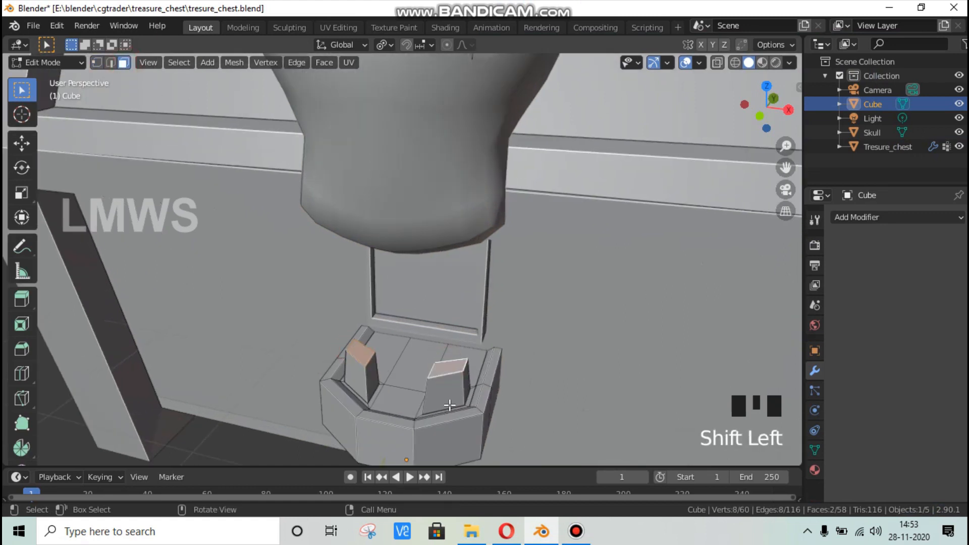
key("e")
key("s")
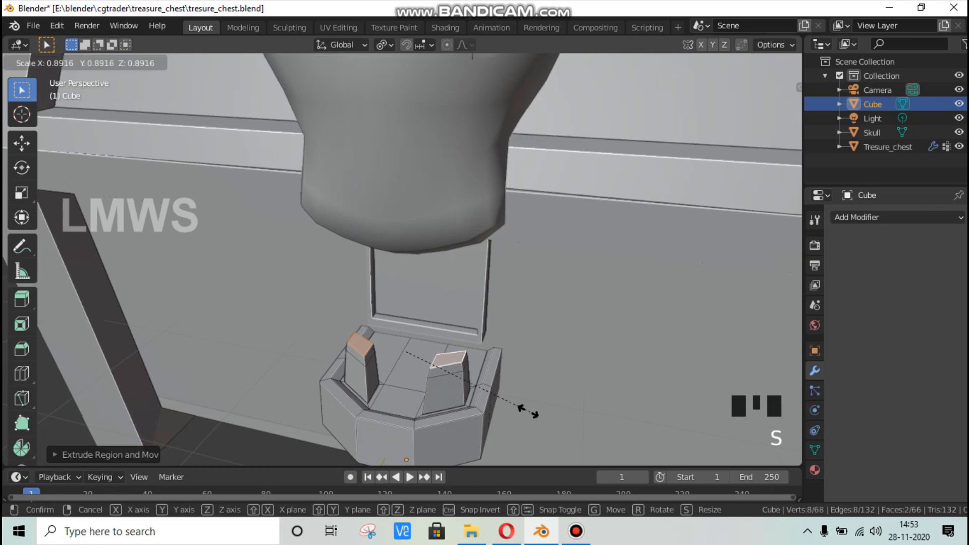
left_click(497, 400)
scroll(449, 396, "down", 2)
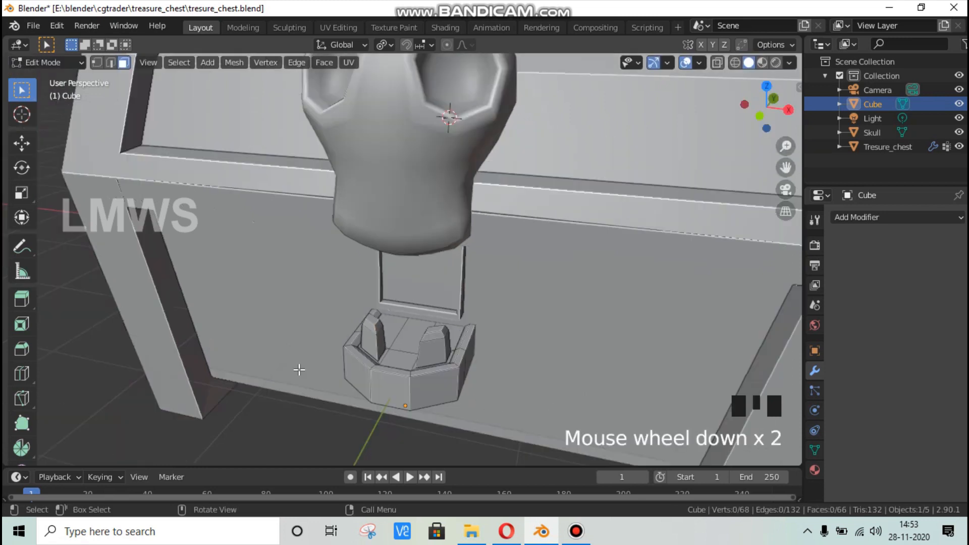
Edit the skull mesh and select one side face and one middle face along its bottom edge
middle_click_drag(449, 397, 472, 196)
key("Tab")
left_click(433, 201)
key("Tab")
scroll(437, 248, "up", 3)
left_click(403, 203)
left_click(437, 210, "shift")
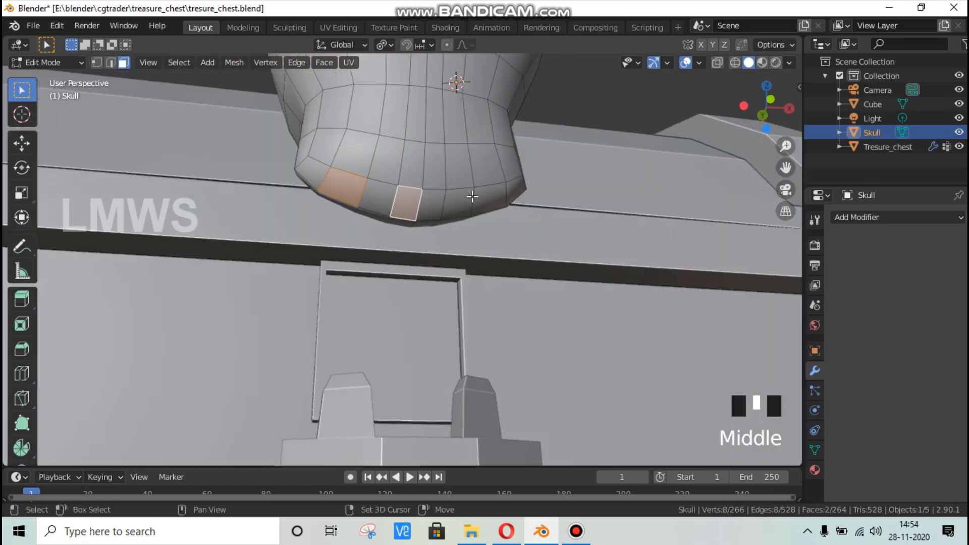
Try adding the opposite side face, extruding the three bottom-edge faces as upper teeth and lowering their ends about 0.04 m along Z
left_click(480, 212, "shift")
key("e")
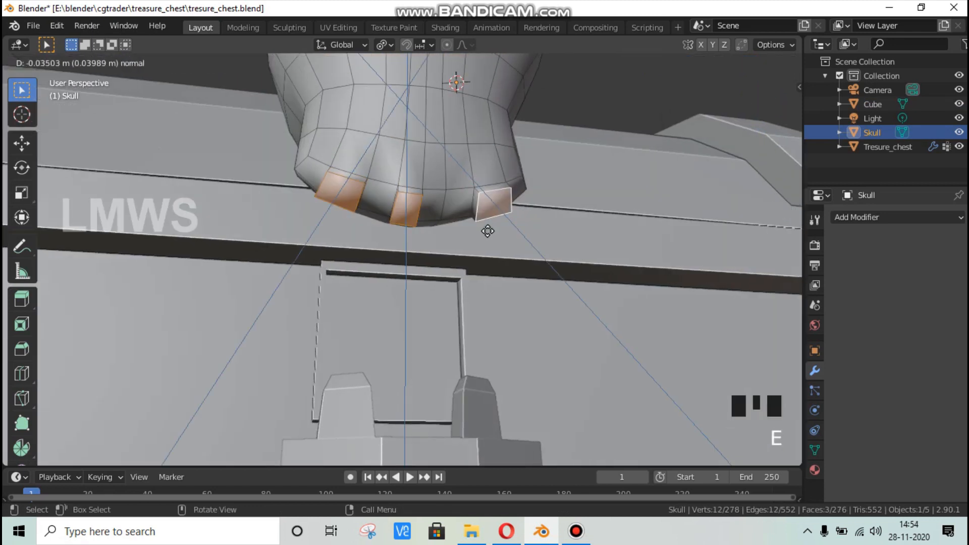
left_click(486, 237)
middle_click_drag(486, 237, 499, 273)
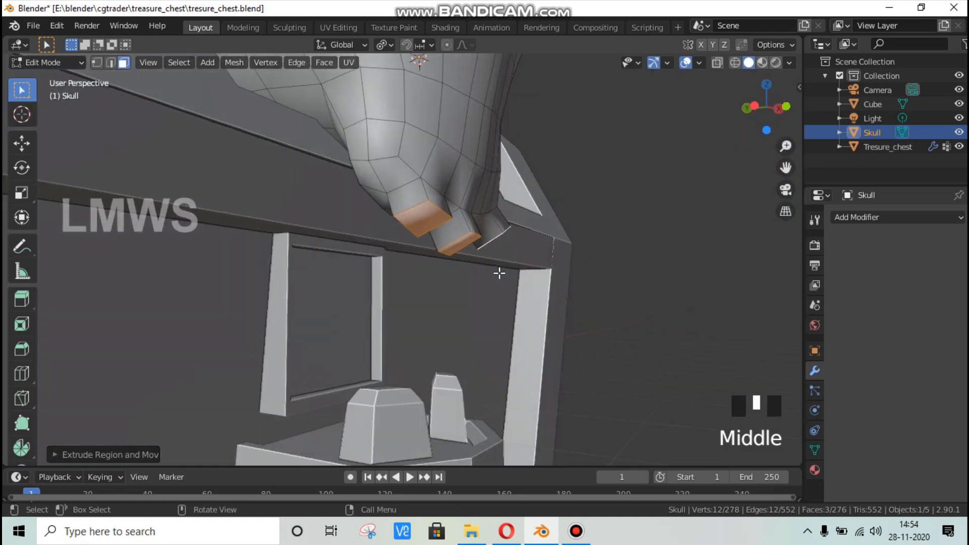
key("g")
key("z")
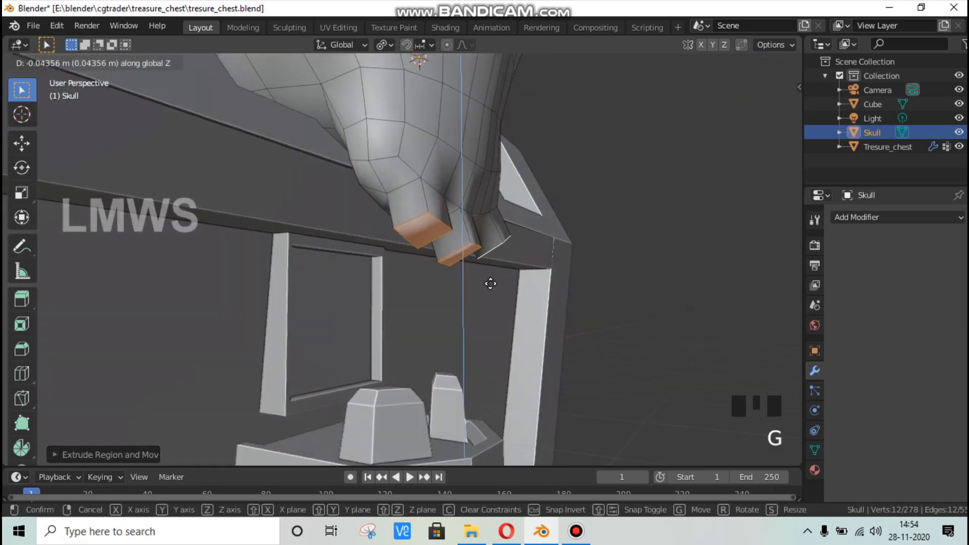
left_click(490, 283)
Try rotating the three tooth ends about 19° around X and shifting them about 0.08 m along Y
key("r")
key("x")
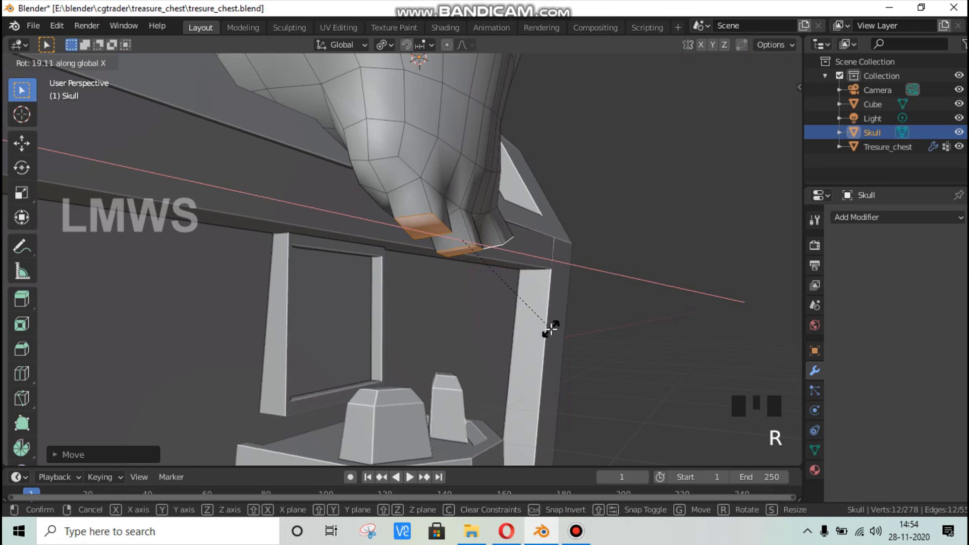
left_click(550, 329)
key("g")
key("y")
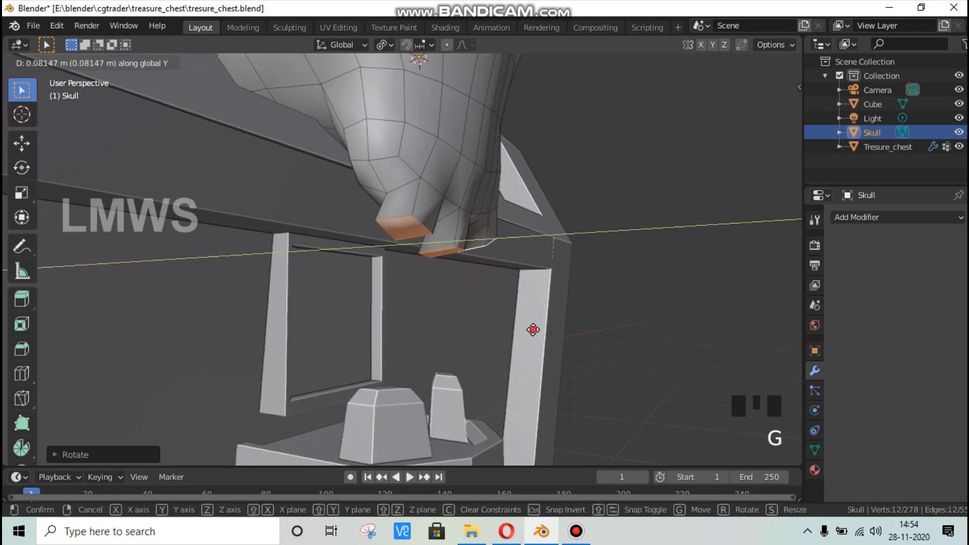
left_click(533, 330)
Try scaling the three tooth ends, and undo all the upper-tooth edits back to the two selected faces
middle_click_drag(504, 320, 425, 306)
key("s")
left_click(511, 311)
scroll(469, 303, "down", 3)
scroll(424, 249, "up", 2)
key("ctrl+z")
key("ctrl+z")
key("ctrl+z")
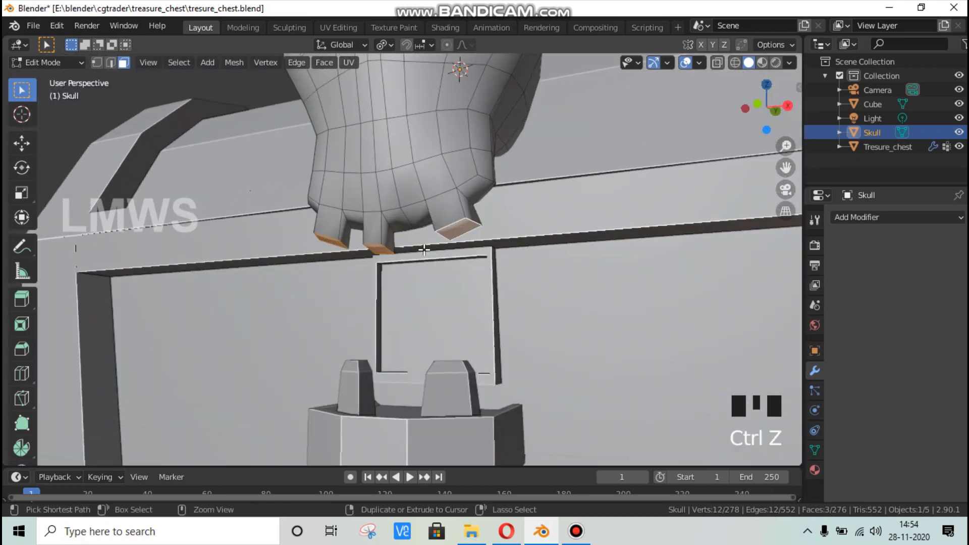
key("ctrl+z")
key("ctrl+z")
key("ctrl+z")
key("ctrl+z")
key("ctrl+z")
key("ctrl+z")
Add the second middle face and the opposite side face to the selection, extrude all four as upper teeth and lower their ends along Z
left_click(394, 229, "shift")
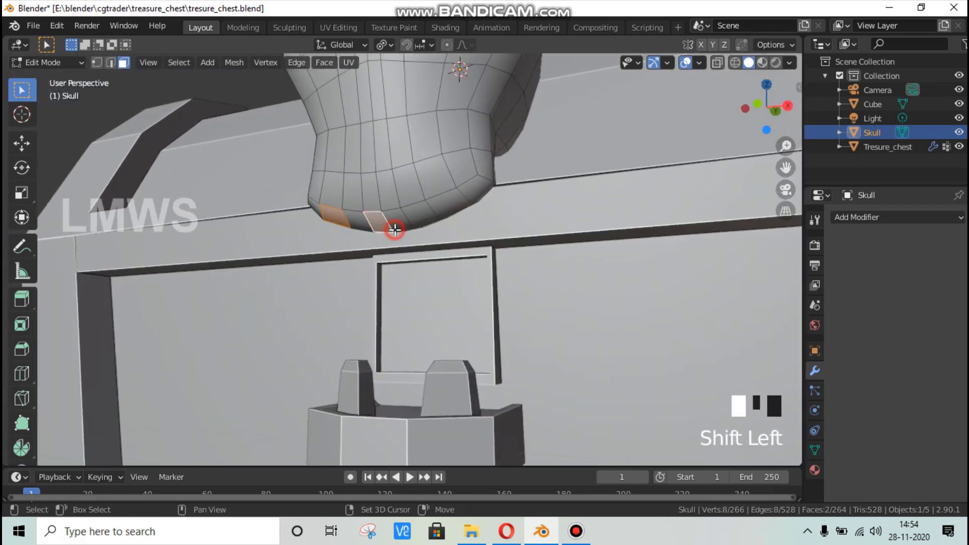
left_click(445, 211, "shift")
key("e")
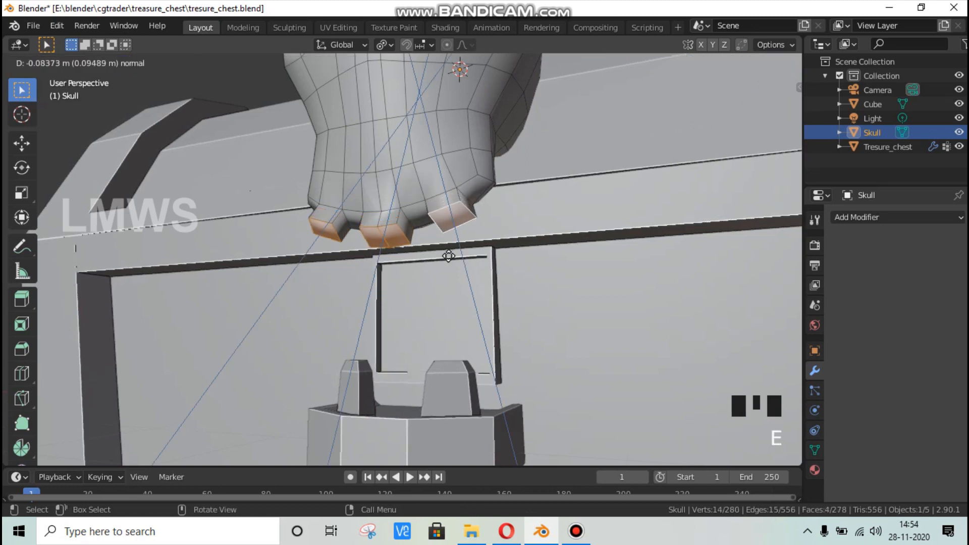
left_click(448, 257)
middle_click_drag(449, 257, 526, 278)
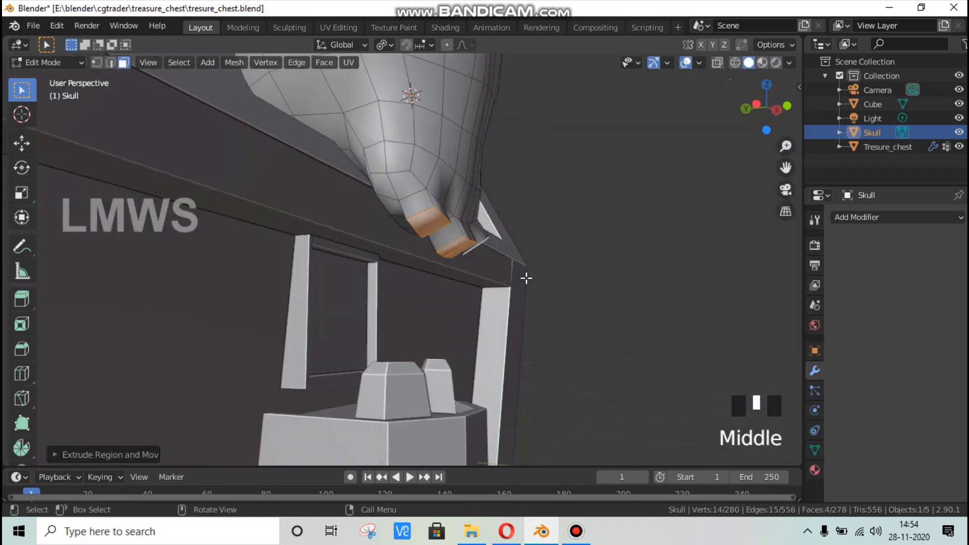
key("g")
key("z")
left_click(514, 291)
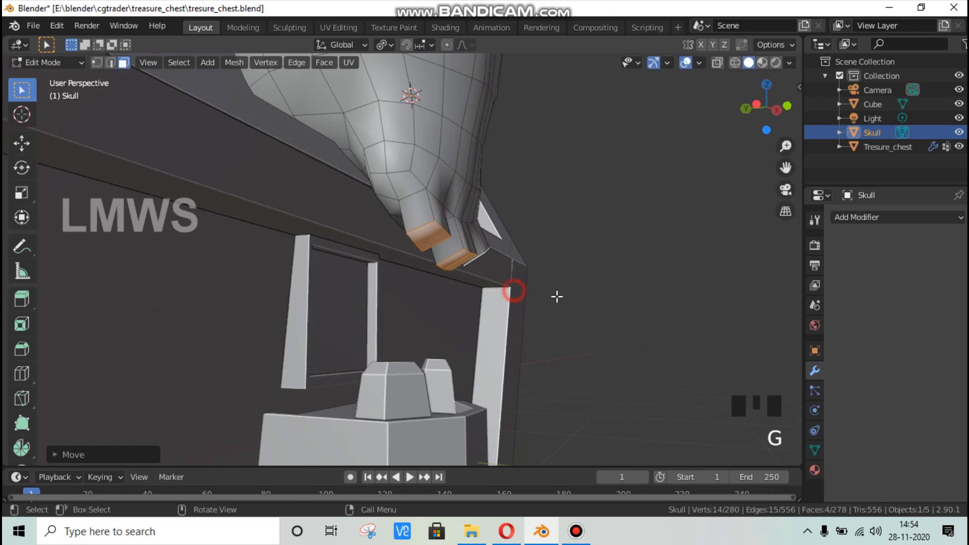
Rotate the upper teeth's end faces about 20° around X and reposition them about 0.08 m along Y and slightly along Z
key("r")
key("y")
key("x")
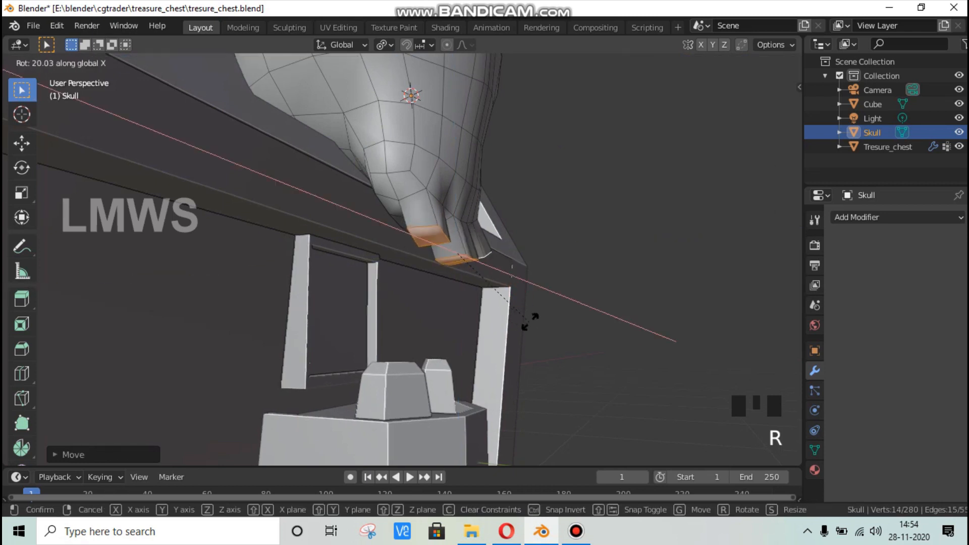
left_click(517, 326)
key("g")
key("y")
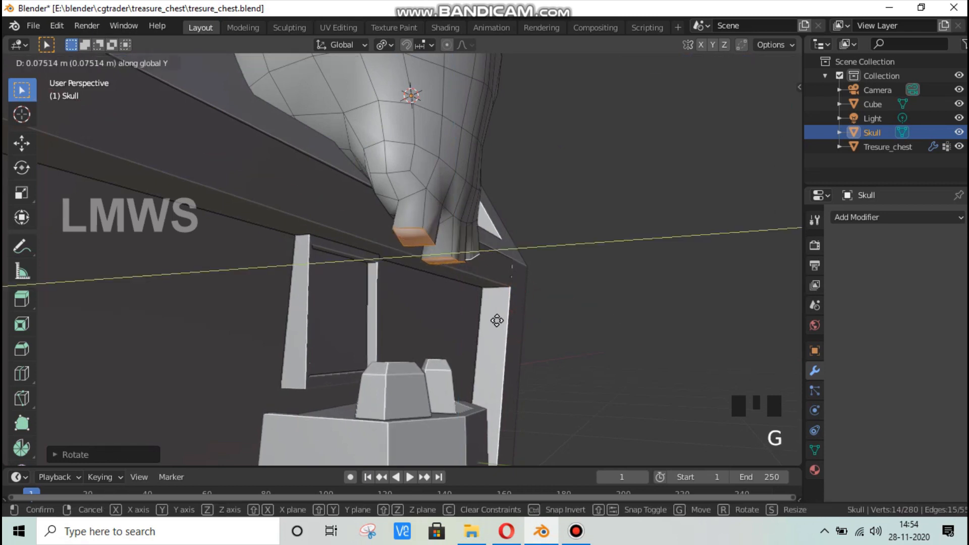
left_click(490, 329)
key("g")
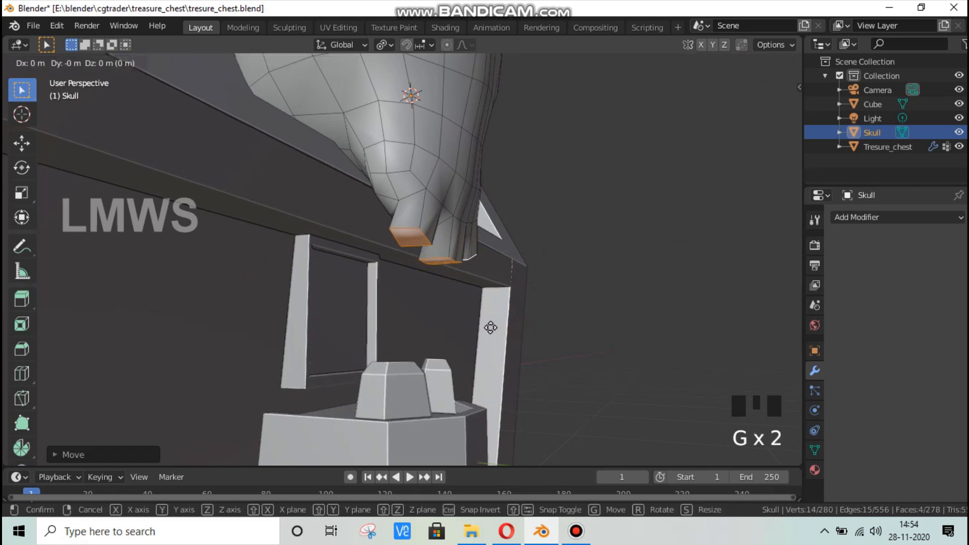
key("z")
left_click(528, 321)
Select only the end face of one side tooth on the skull and bevel its edges
middle_click_drag(529, 321, 316, 170)
scroll(315, 169, "up", 3)
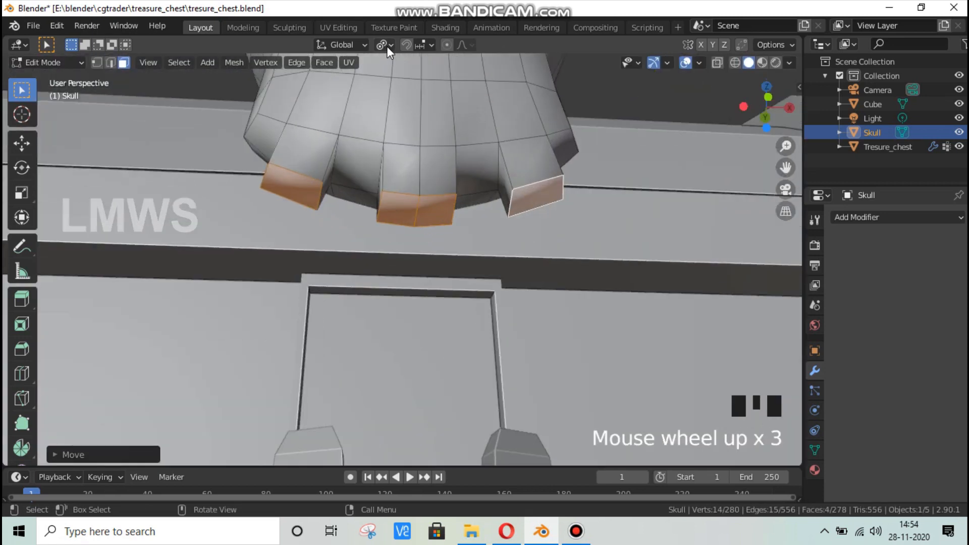
key("alt+a")
middle_click_drag(348, 190, 364, 178)
left_click(364, 175)
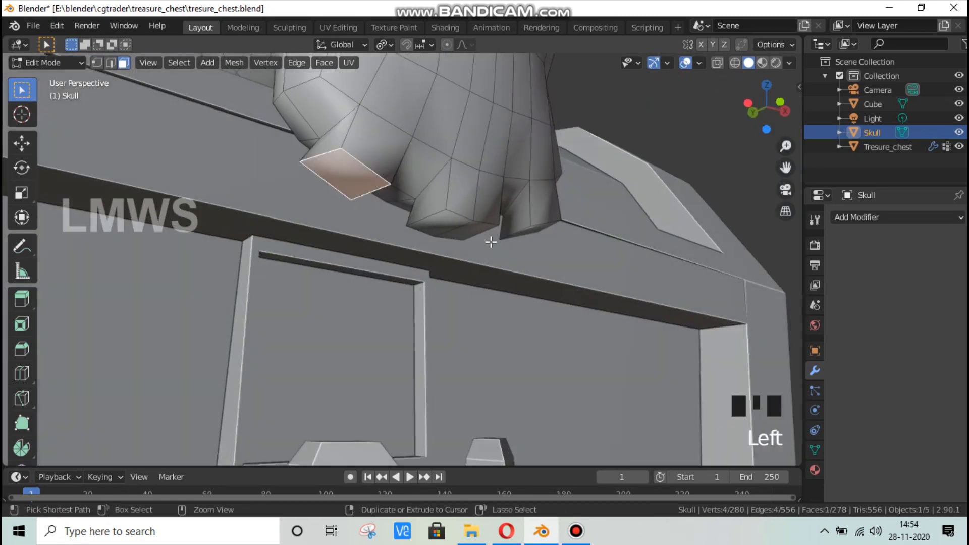
key("ctrl+b")
left_click(489, 243)
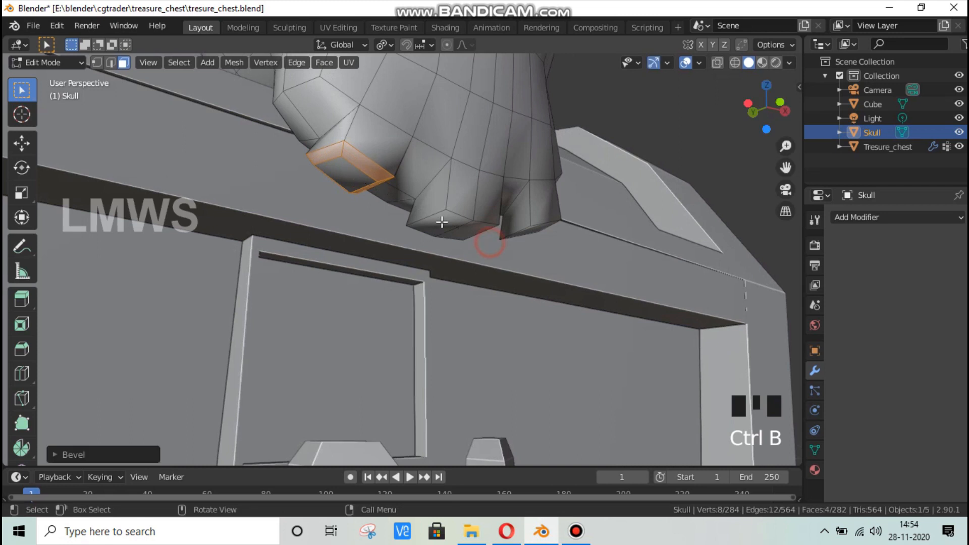
left_click(471, 230, "shift")
key("ctrl+b")
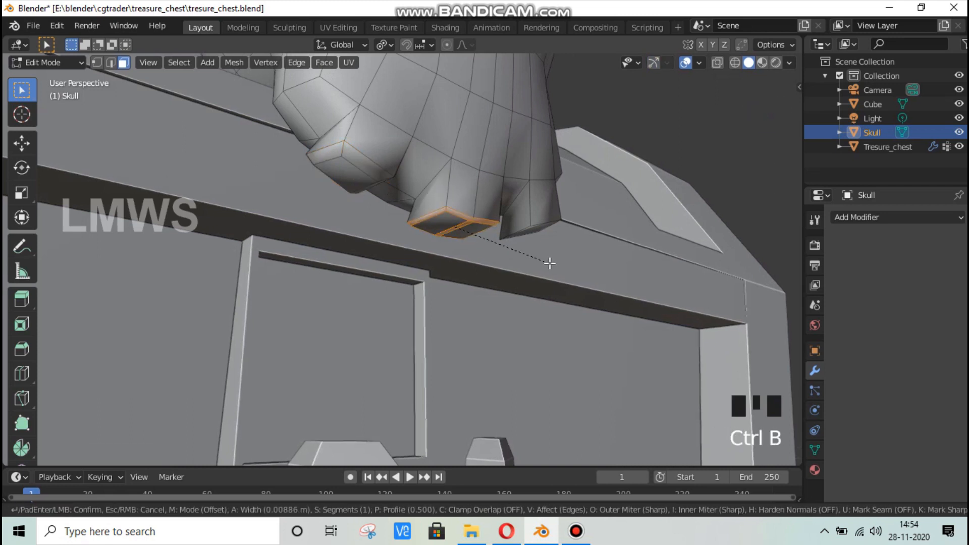
right_click(509, 256)
key("ctrl+z")
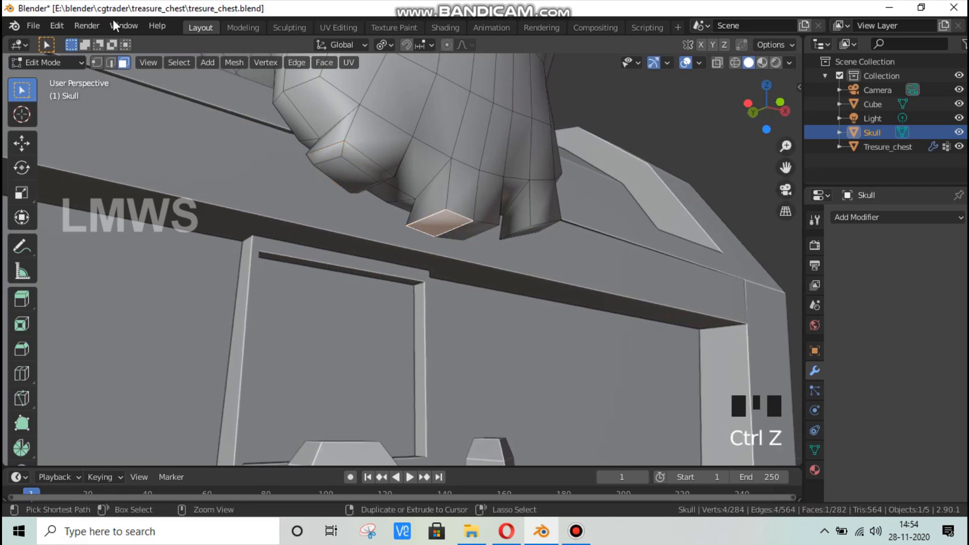
Select the outer edges around the skull's middle tooth end, leaving out the dividing edge, and bevel them
left_click(111, 62)
left_click(459, 227, "shift")
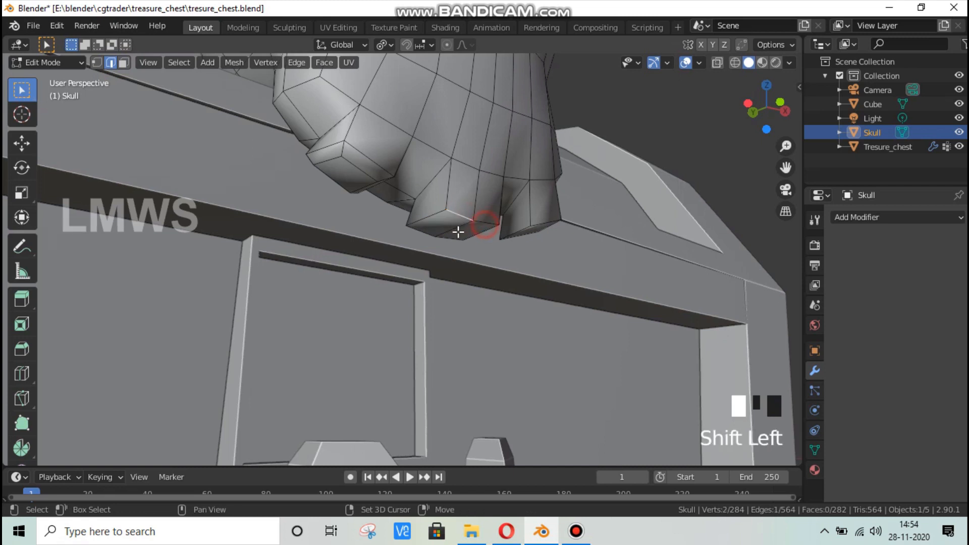
left_click(430, 228, "shift")
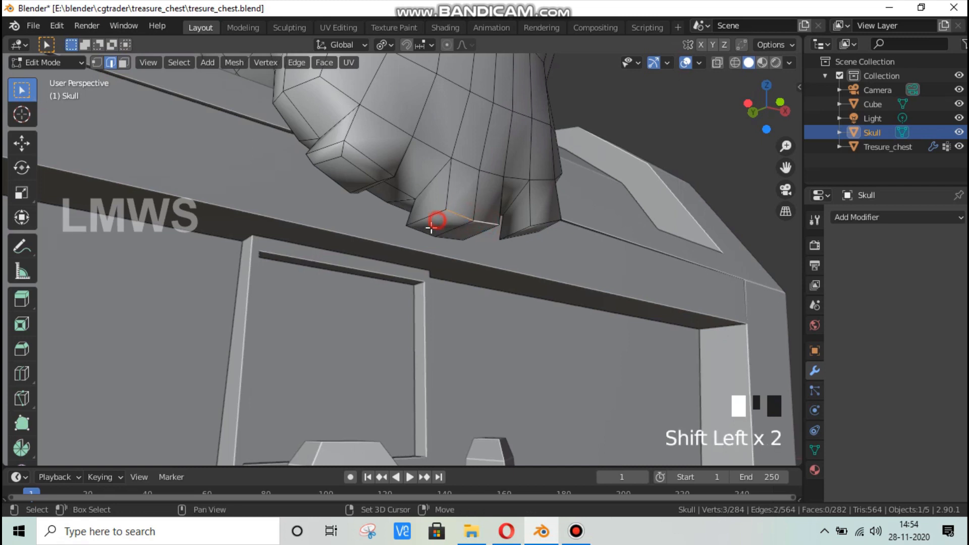
key("ctrl+b")
left_click(577, 284)
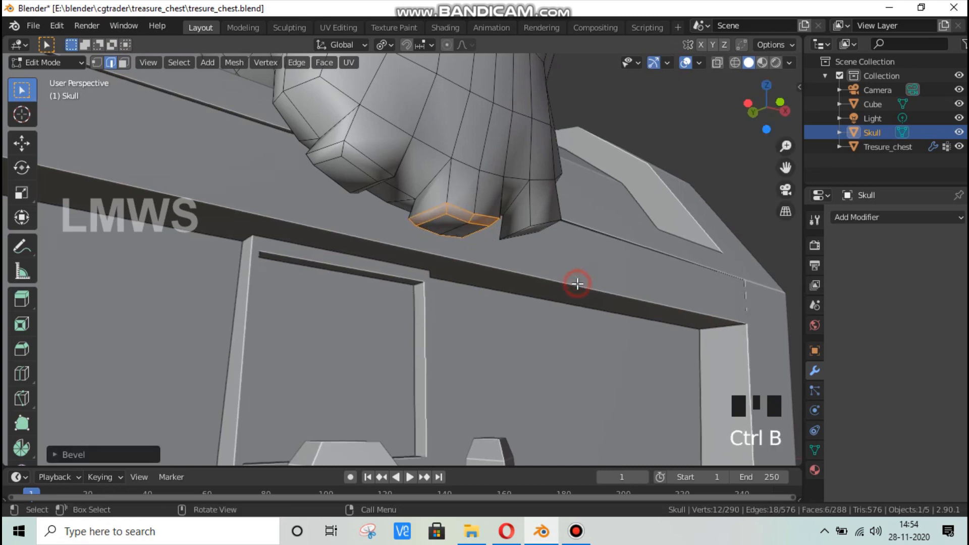
Select the four end edges of the remaining side tooth on the skull and bevel them about 0.02 m
middle_click_drag(577, 283, 504, 173)
key("alt+a")
left_click(547, 184, "alt")
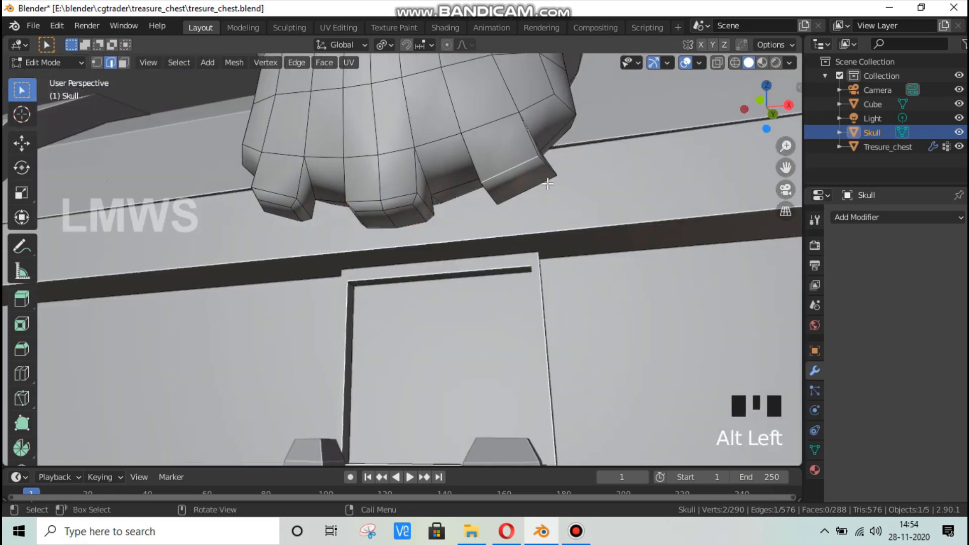
left_click(534, 186, "shift")
left_click(491, 189, "shift")
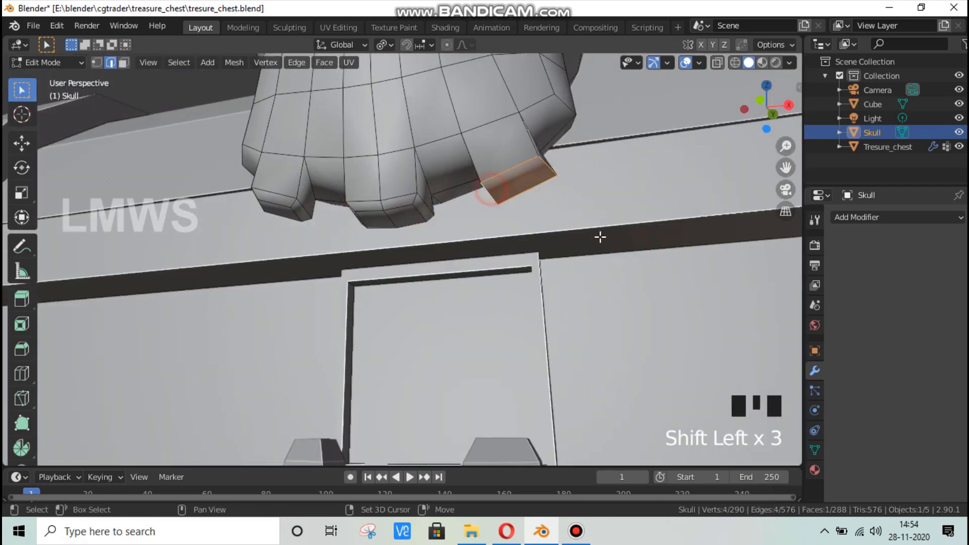
key("ctrl+b")
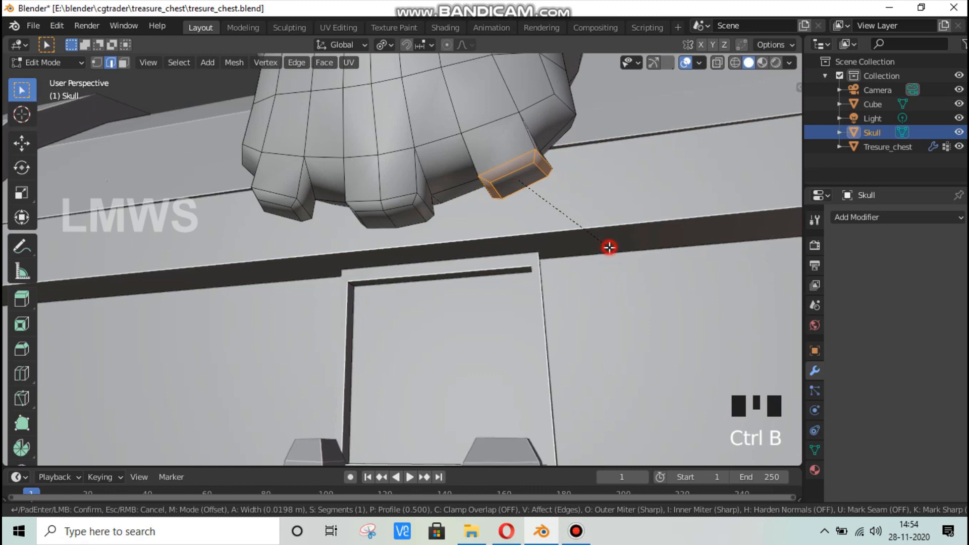
left_click(547, 266)
Deselect the mesh, return the skull to Object Mode and save the chest file
key("alt+a")
key("Tab")
scroll(547, 265, "down", 4)
middle_click_drag(335, 274, 411, 300)
scroll(410, 300, "down", 2)
key("ctrl+s")
middle_click_drag(483, 273, 411, 280)
scroll(411, 286, "down", 2)
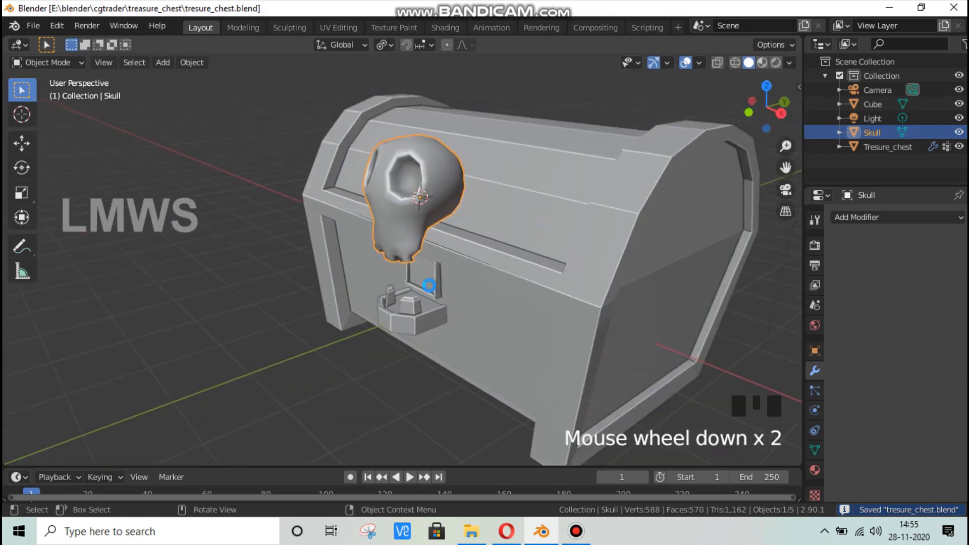
key("ctrl+s")
middle_click_drag(446, 250, 529, 266)
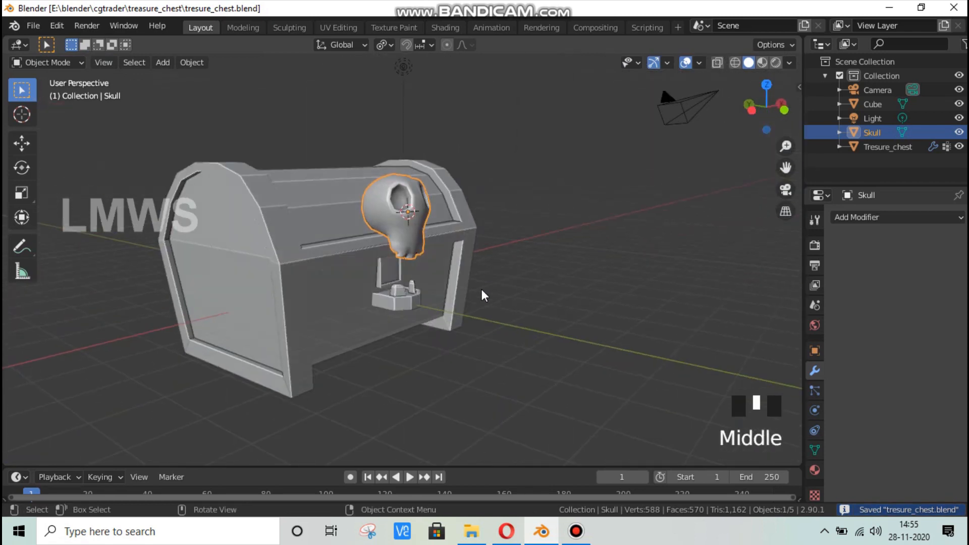
Add a Subdivision Surface modifier to the lower jaw
scroll(482, 289, "up", 4)
left_click(400, 344)
key("Tab")
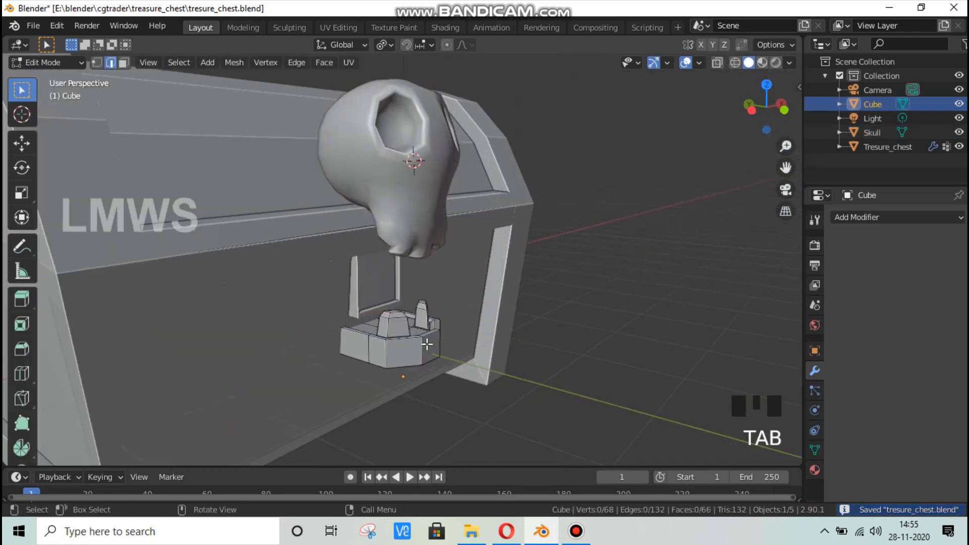
left_click(880, 217)
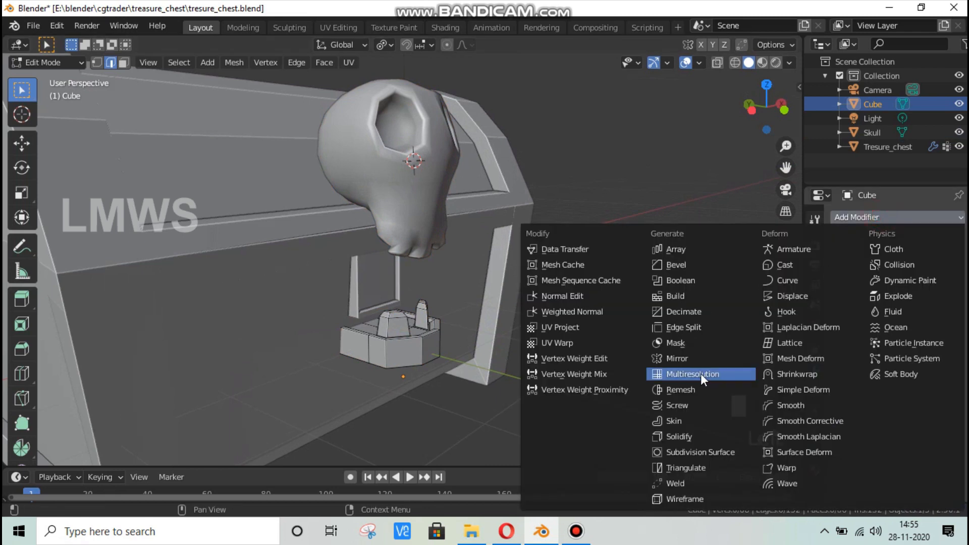
left_click(700, 450)
scroll(498, 371, "up", 3)
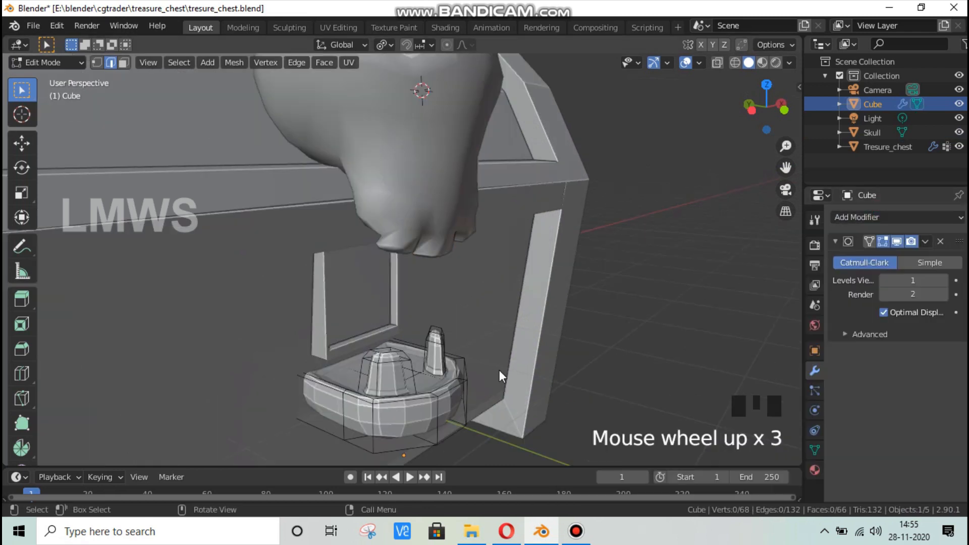
Return the lower jaw to Object Mode and shade it smooth
key("Tab")
scroll(479, 381, "down", 1)
right_click(383, 269)
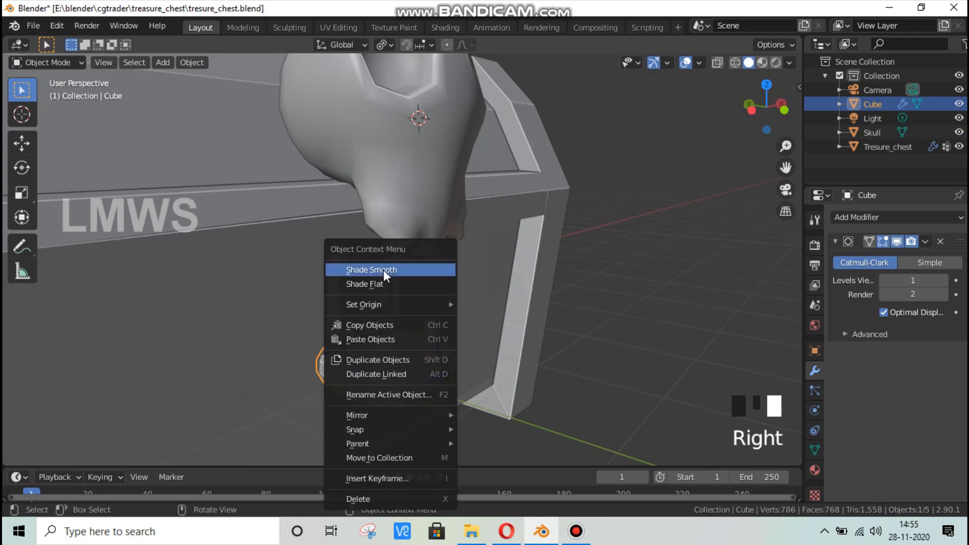
left_click(383, 269)
left_click(500, 370)
scroll(500, 369, "down", 2)
Select an end face of one side tooth on the skull, try moving it, and turn off proportional editing
middle_click_drag(501, 369, 356, 359)
middle_click_drag(457, 357, 412, 214)
left_click(412, 214)
key("Tab")
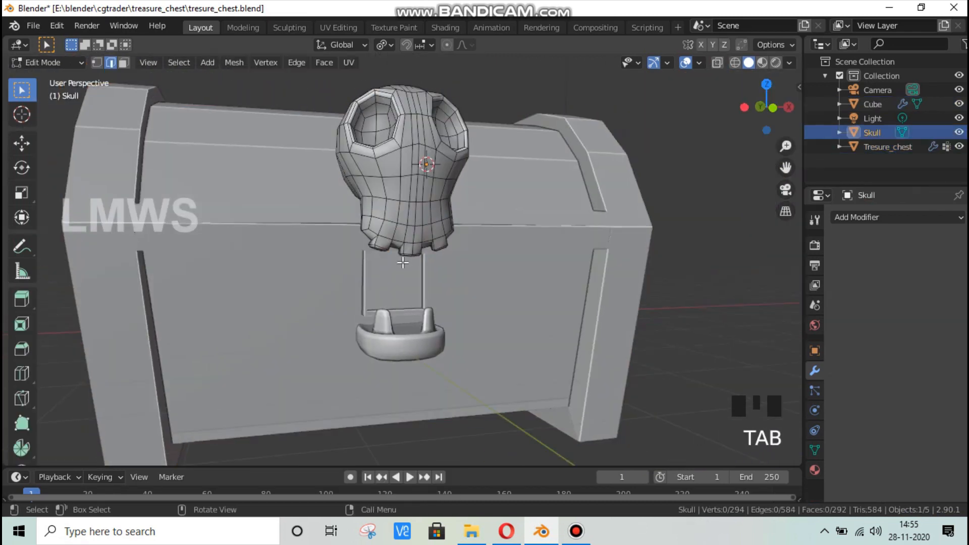
scroll(401, 271, "up", 4)
middle_click_drag(401, 271, 412, 172)
scroll(373, 201, "up", 2)
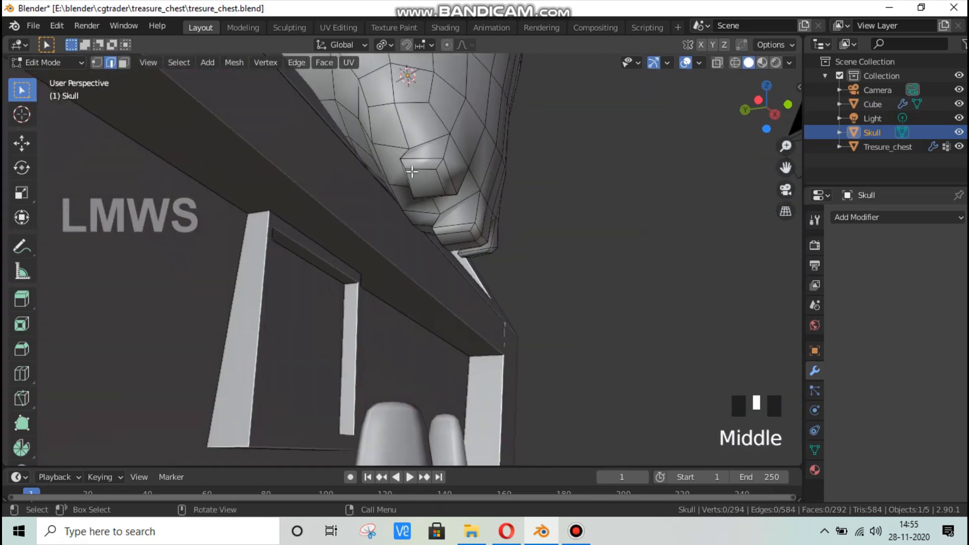
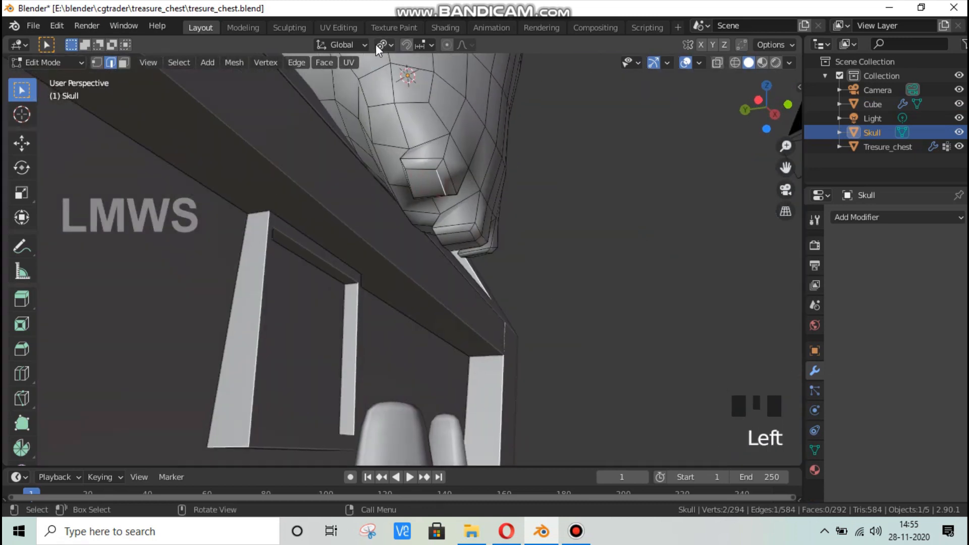
left_click(124, 62)
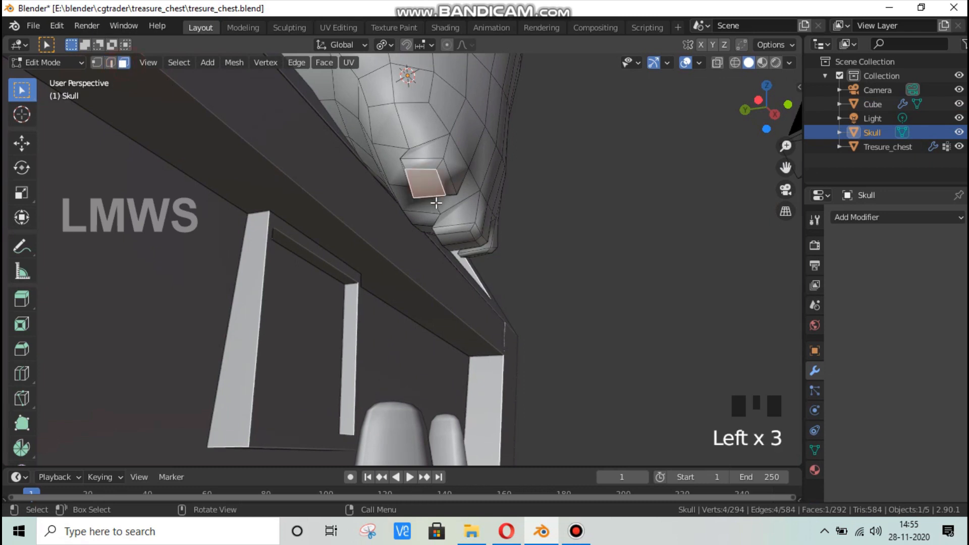
key("g")
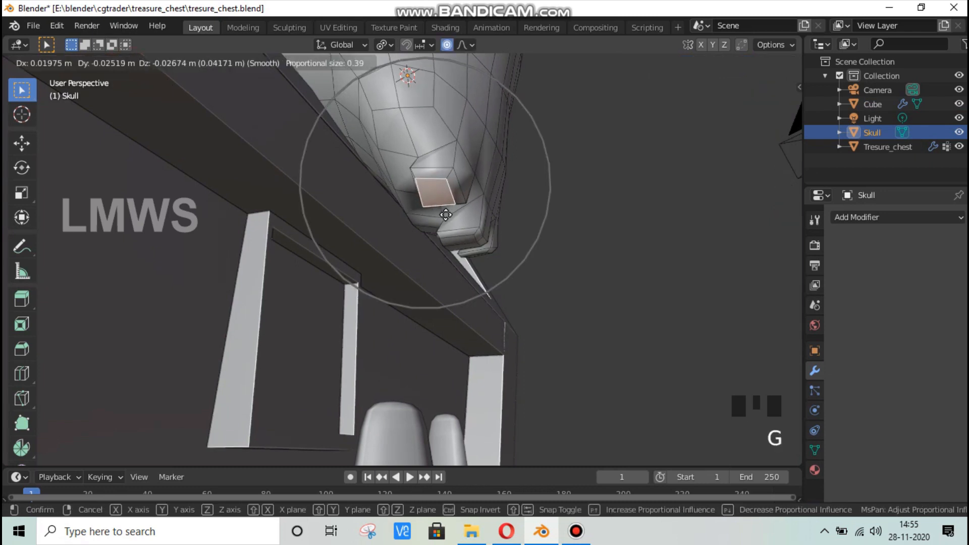
key("Escape")
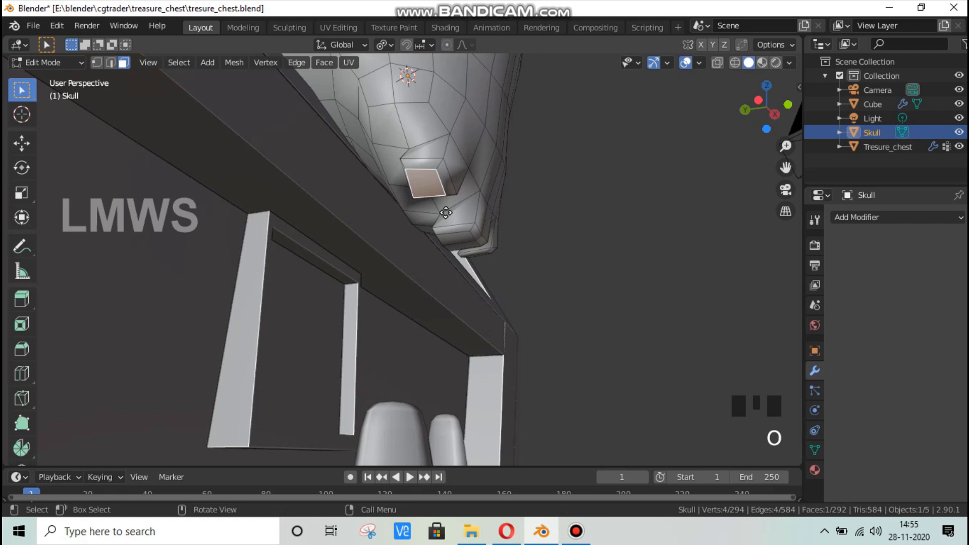
Extend the selection to the side tooth's whole end and move it towards the middle tooth
key("g")
left_click(448, 210)
left_click(442, 171, "alt+shift")
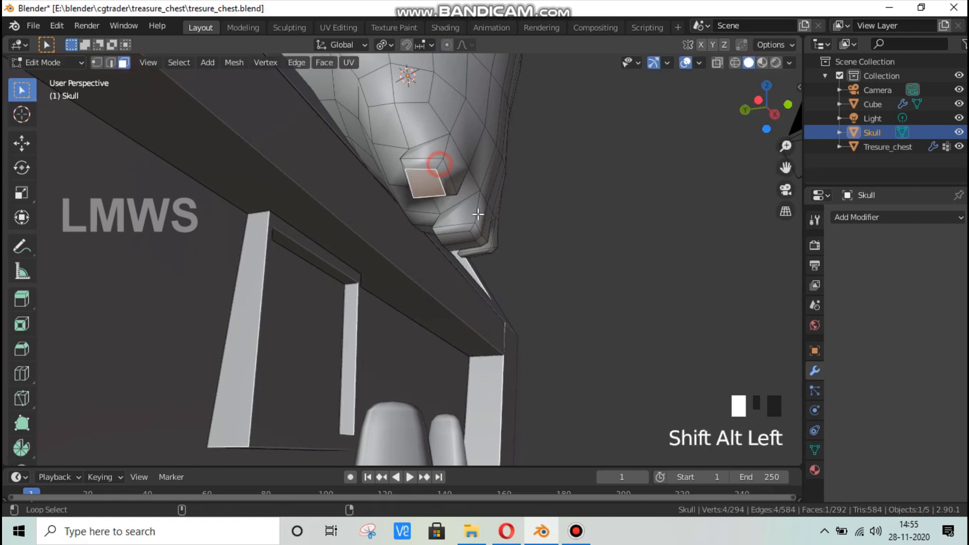
middle_click_drag(428, 260, 376, 281)
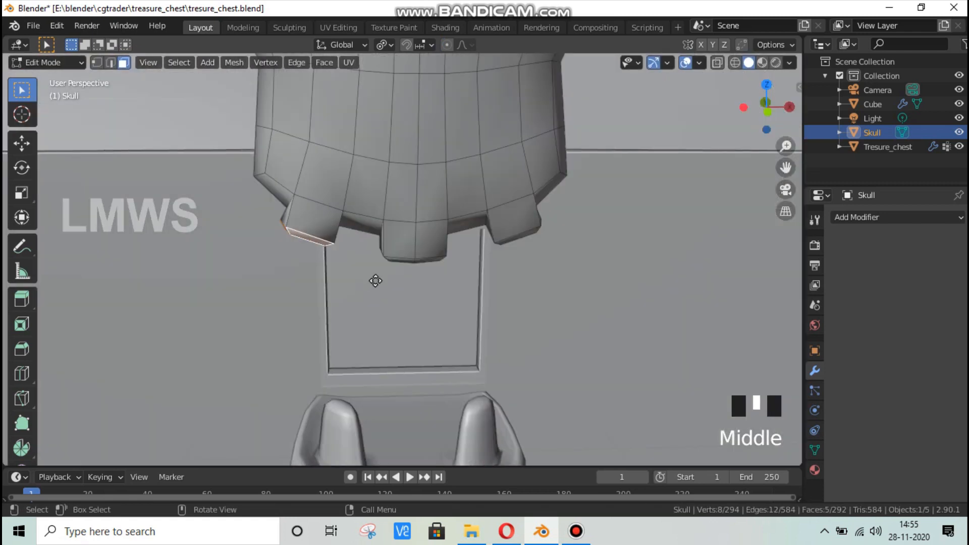
key("g")
left_click(381, 287)
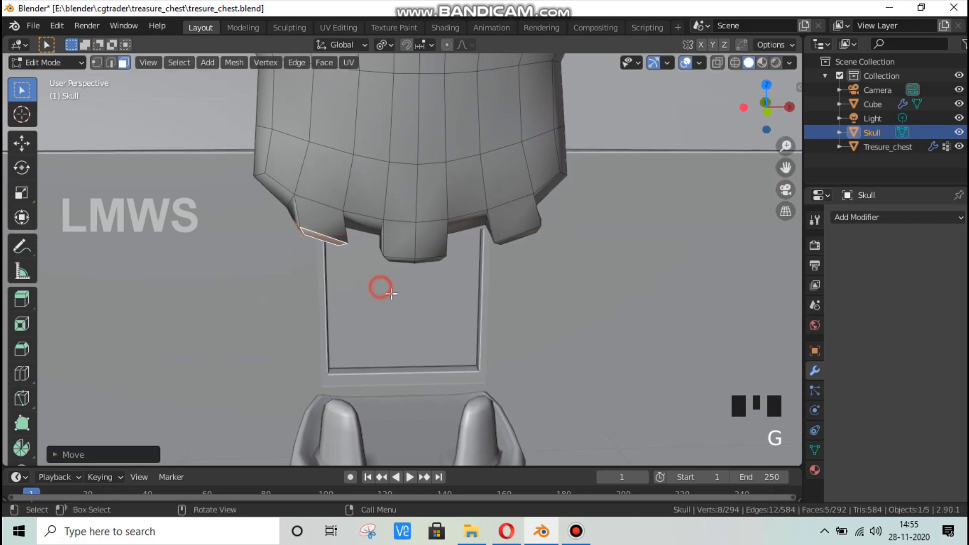
Rotate the side tooth's end about the Y axis to level it and move it slightly downwards
key("r")
key("x")
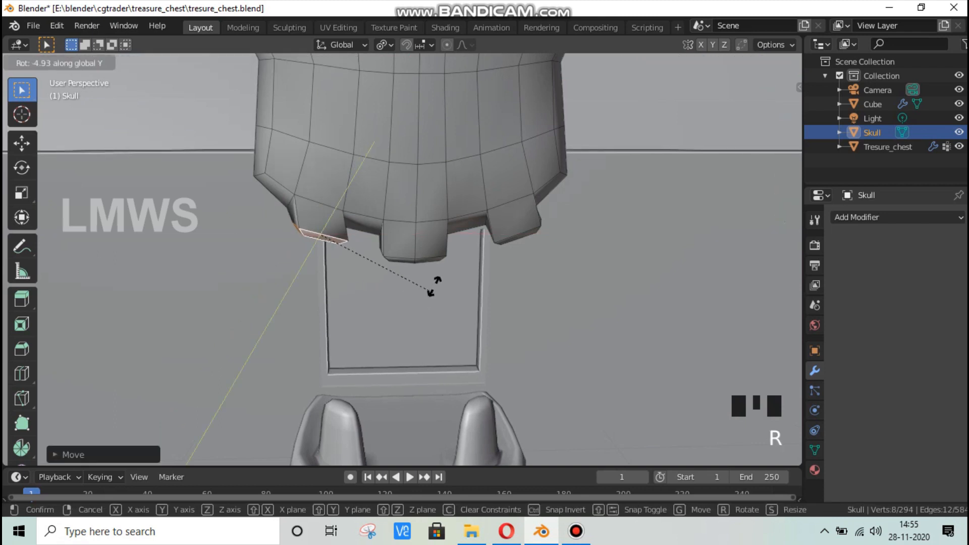
left_click(436, 276)
key("g")
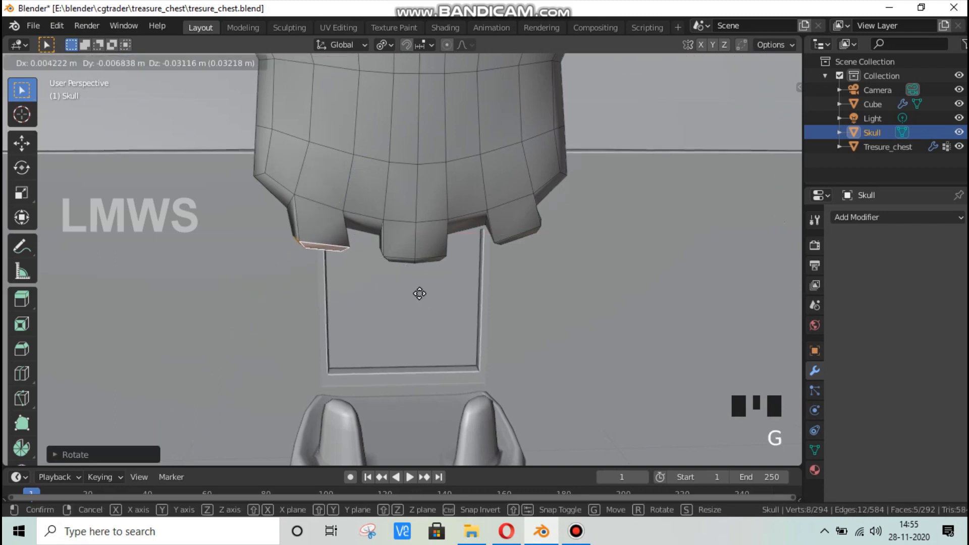
left_click(488, 254)
Select the end faces of the opposite side tooth and move them inwards and down about 0.05 m
middle_click_drag(541, 238, 595, 309)
left_click(436, 197)
left_click(437, 196, "alt+shift")
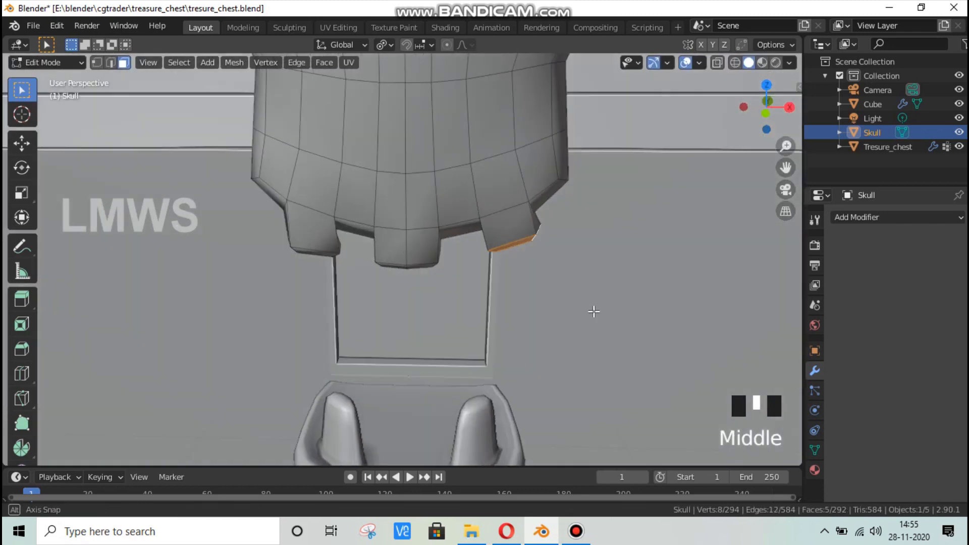
key("g")
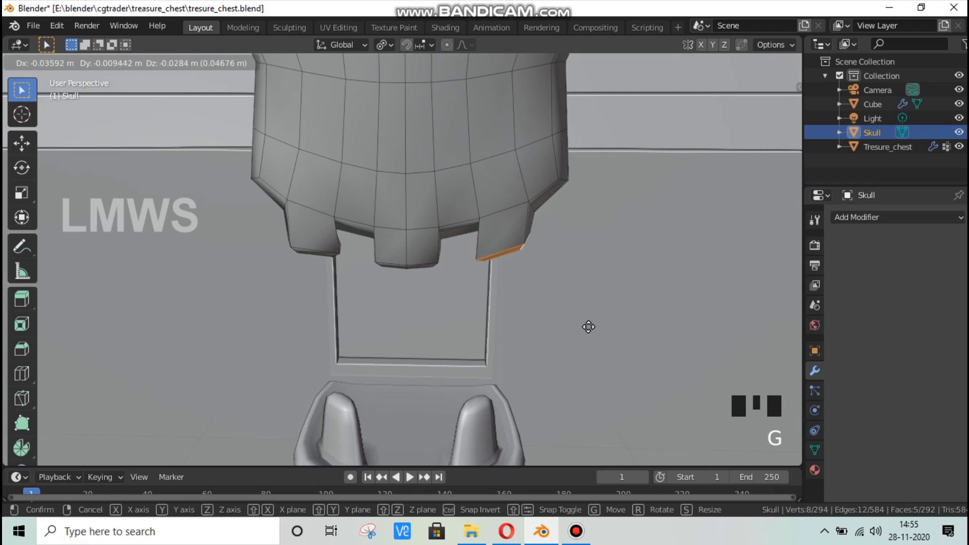
left_click(588, 329)
Return the skull to Object Mode, deselect everything and save the chest file
middle_click_drag(578, 305, 475, 268)
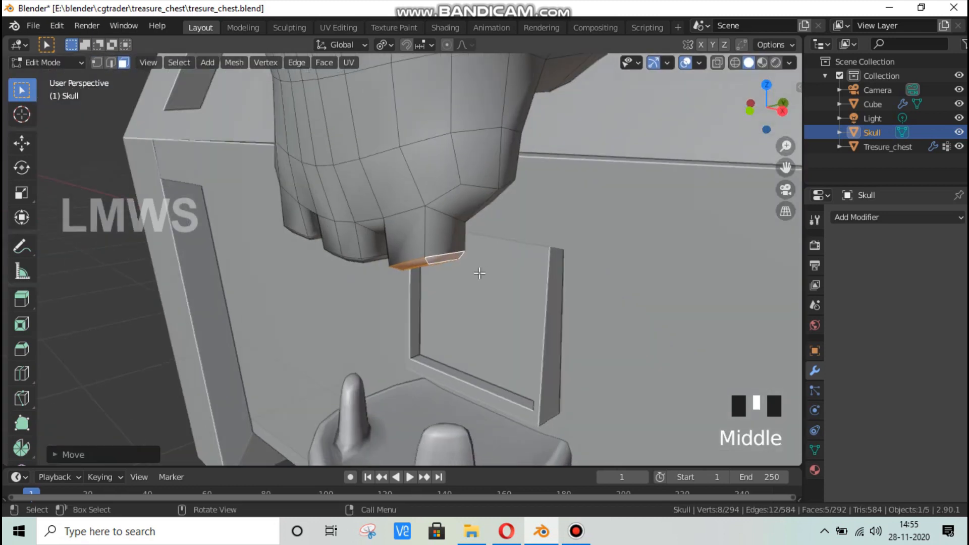
scroll(463, 289, "down", 4)
key("ctrl+s")
key("Tab")
scroll(381, 282, "down", 2)
middle_click_drag(381, 281, 428, 325)
scroll(428, 325, "up", 4)
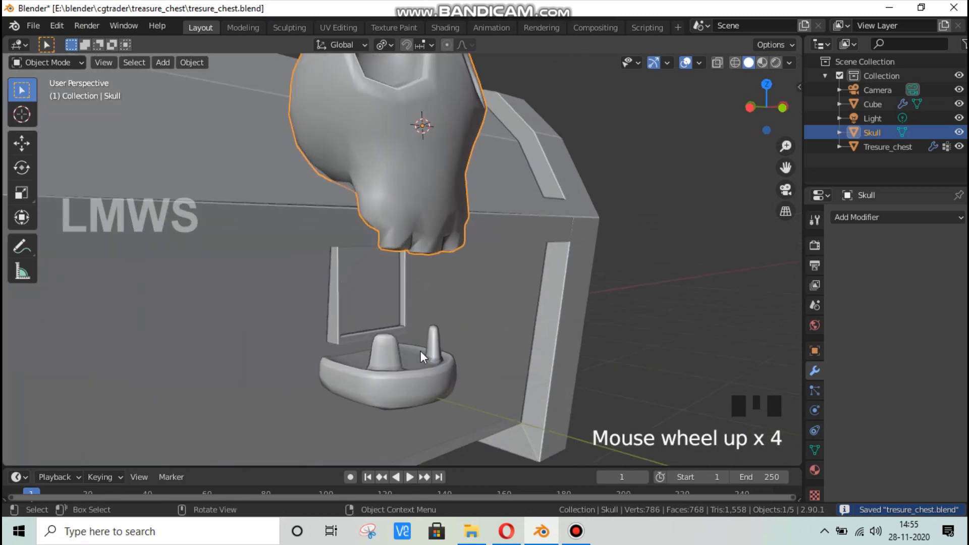
key("ctrl+s")
left_click(404, 365)
scroll(491, 344, "down", 1)
key("alt+a")
key("ctrl+s")
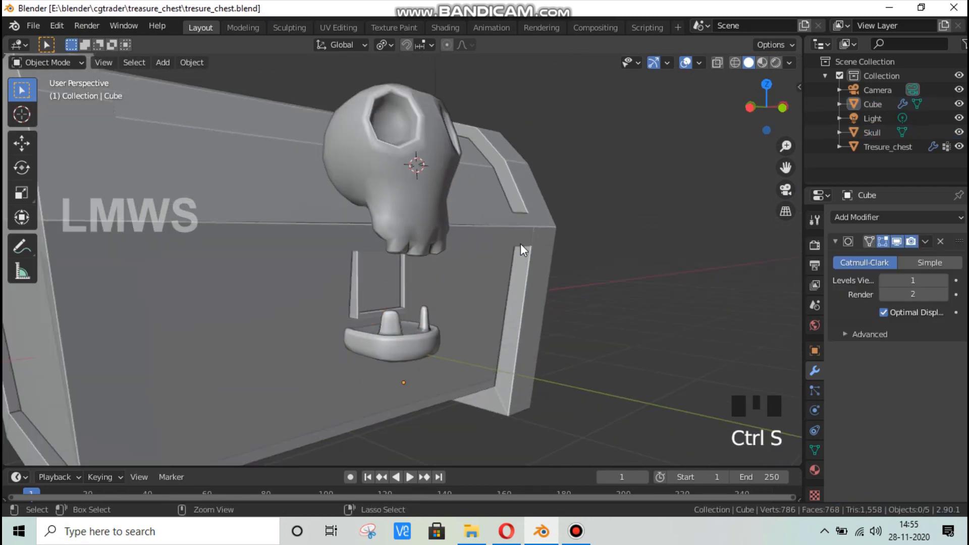
Open the treasure chest mesh for editing and place the 3D cursor on the grid beside the chest's end
left_click(408, 178)
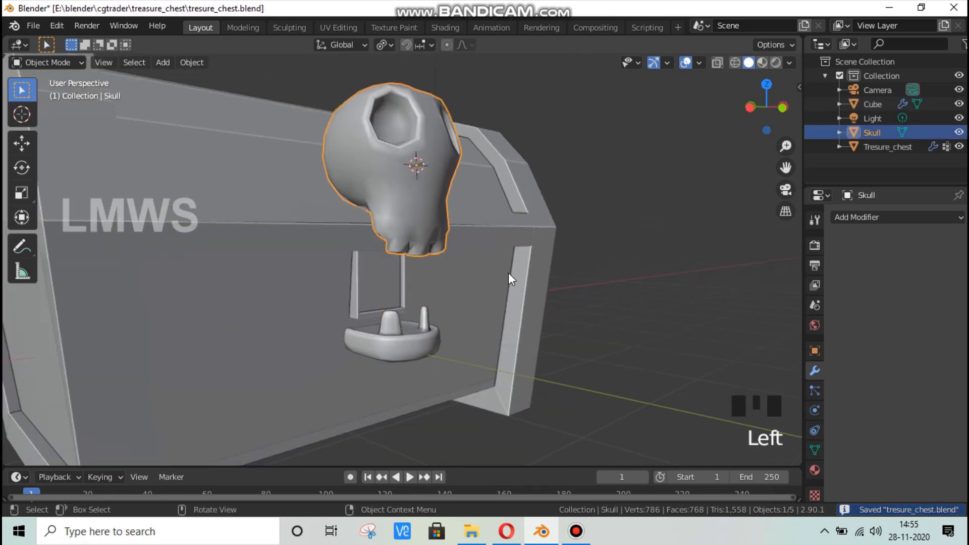
scroll(508, 272, "down", 2)
middle_click_drag(429, 310, 586, 189)
left_click(579, 218)
key("Tab")
scroll(580, 219, "down", 2)
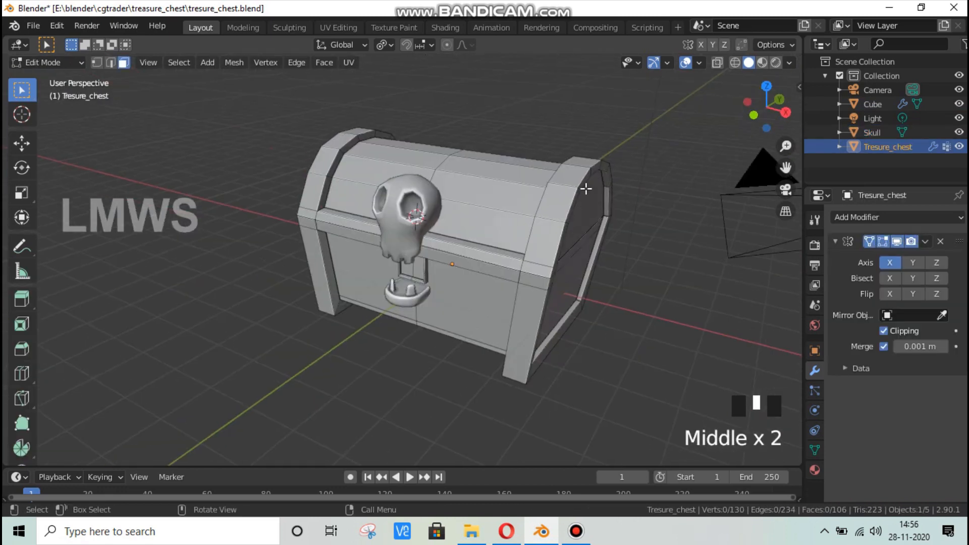
scroll(584, 300, "down", 2)
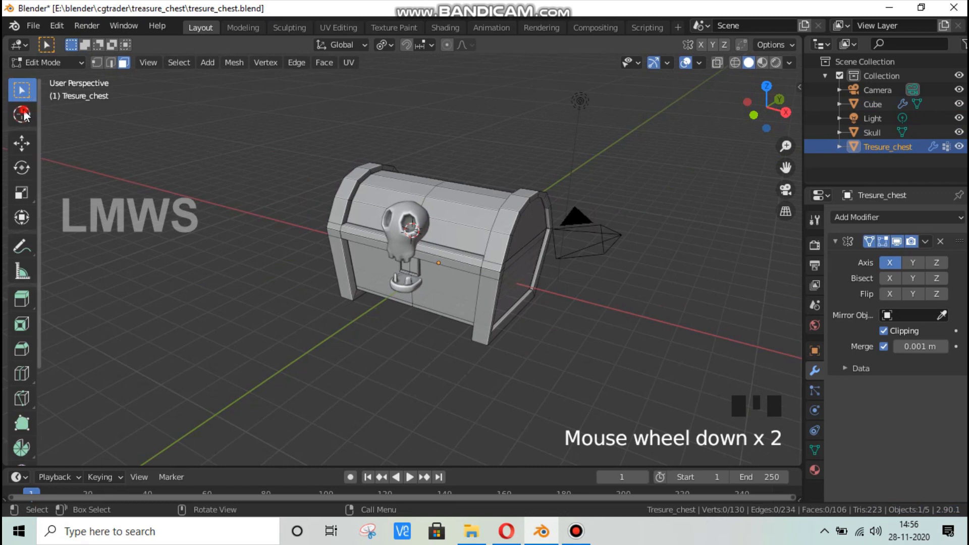
left_click(21, 114)
left_click(896, 240)
left_click(896, 240)
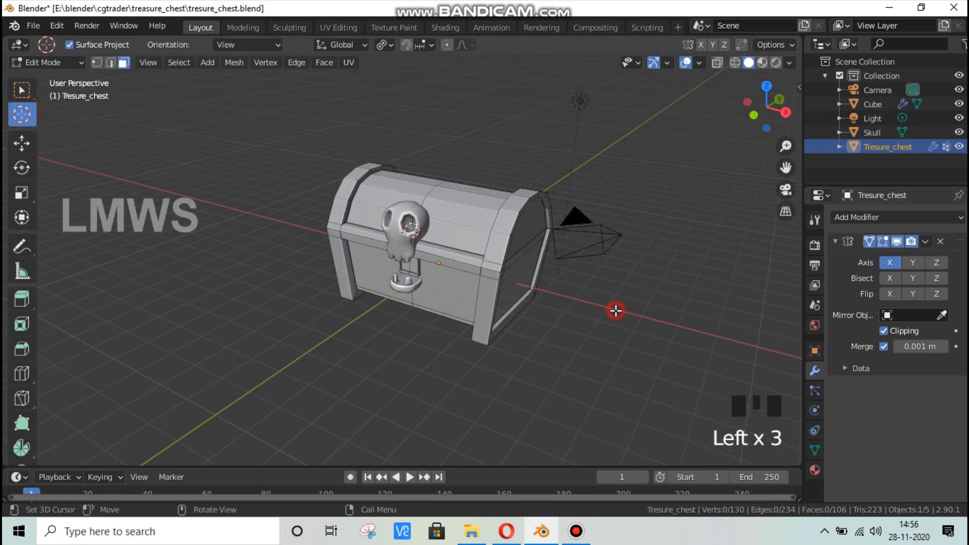
Add a cone with 12 vertices at the 3D cursor within the chest mesh
key("shift+a")
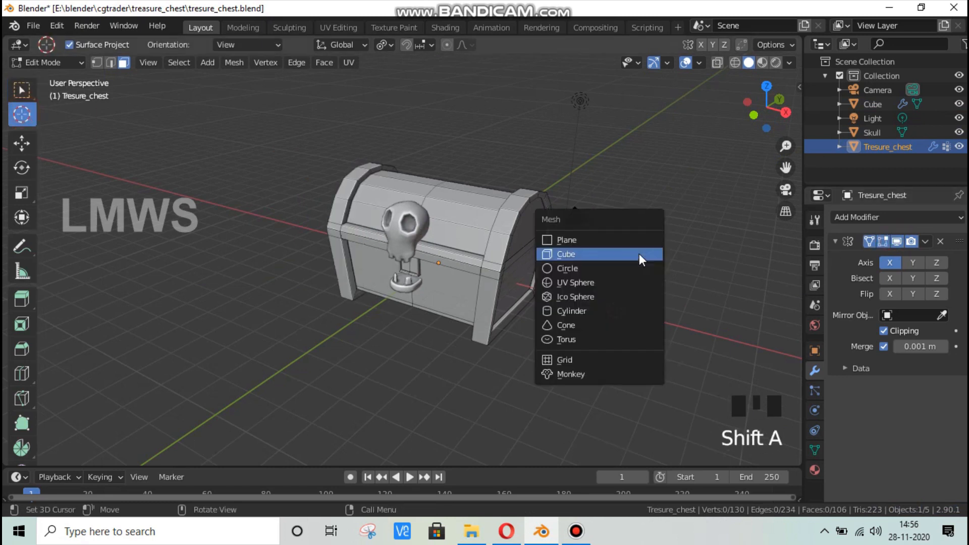
left_click(595, 326)
left_click(116, 455)
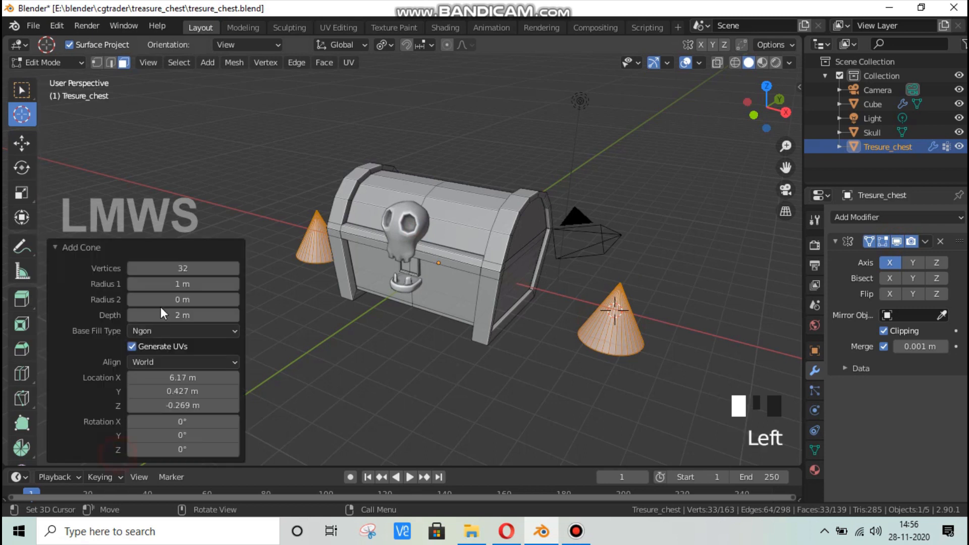
double_click(191, 268)
type("12")
key("Return")
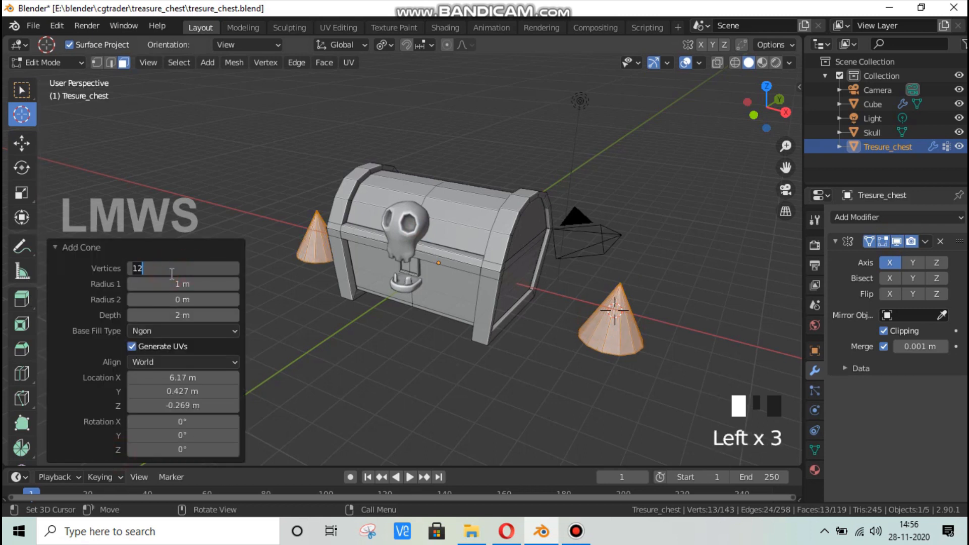
left_click(103, 248)
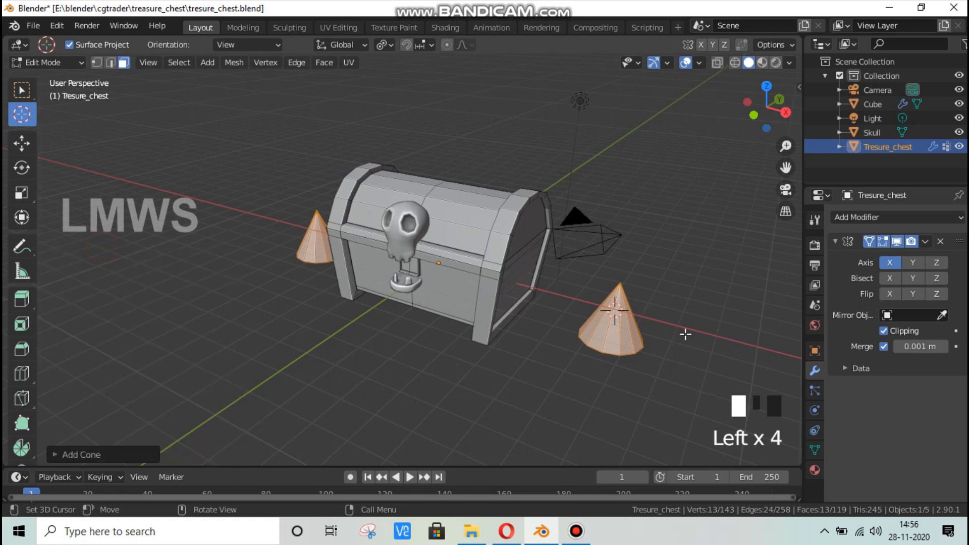
Scale the cone down to spike size and move it along the X axis in line with the chest's end band
scroll(683, 334, "up", 1)
mouse_move(699, 308)
middle_mouse_down()
mouse_move(722, 280)
mouse_move(696, 307)
middle_mouse_up()
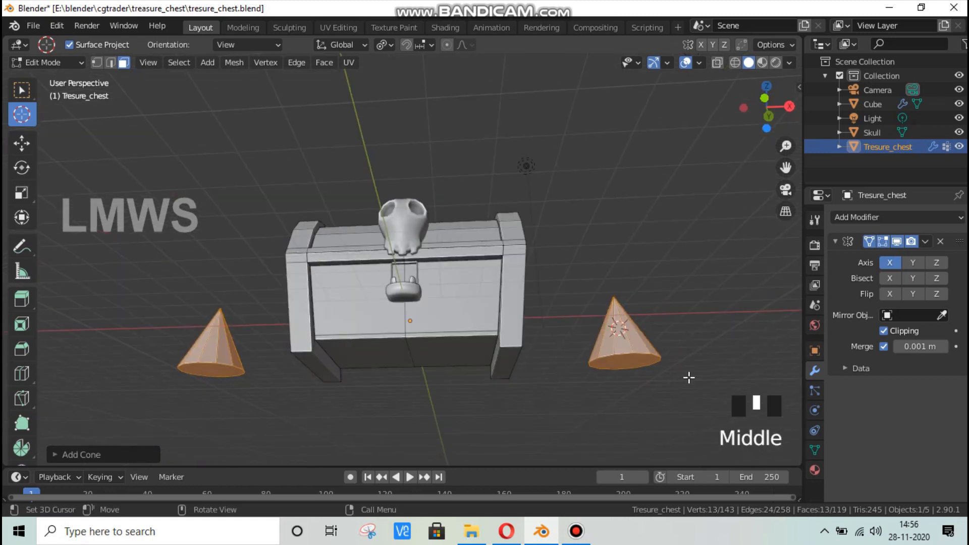
key("s")
left_click(669, 370)
key("KP_7")
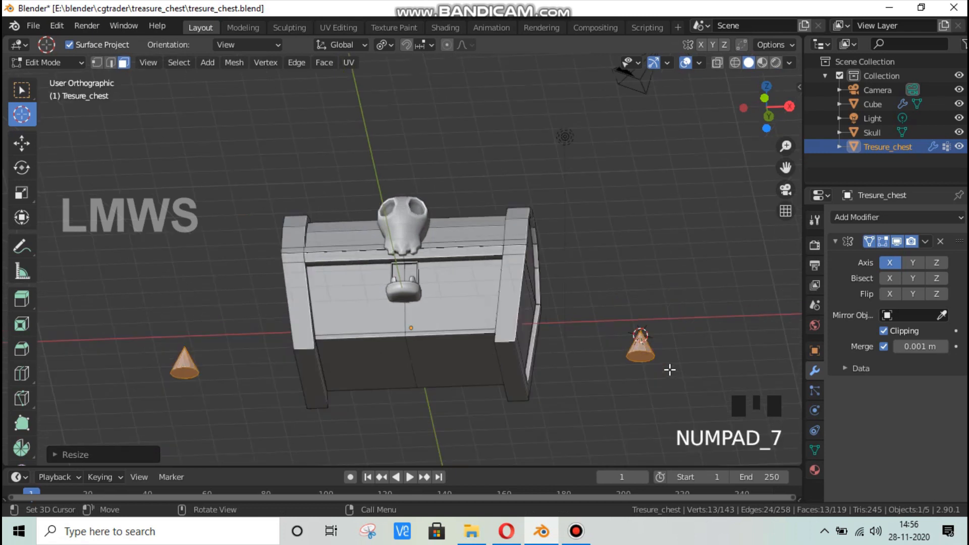
key("g")
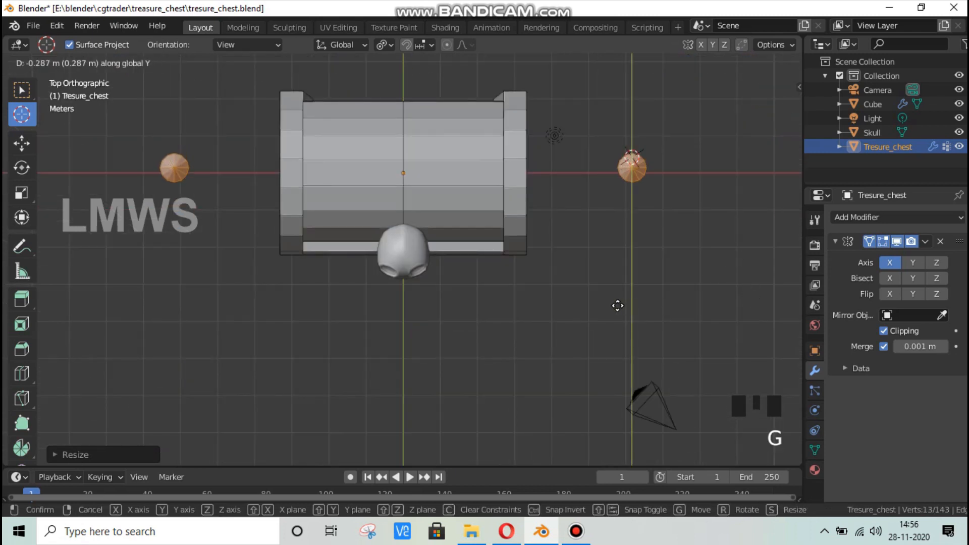
key("x")
left_click(627, 304)
Raise the cone about 4.17 m along the Z axis, above the chest lid
middle_click_drag(638, 252, 543, 303)
key("g")
key("z")
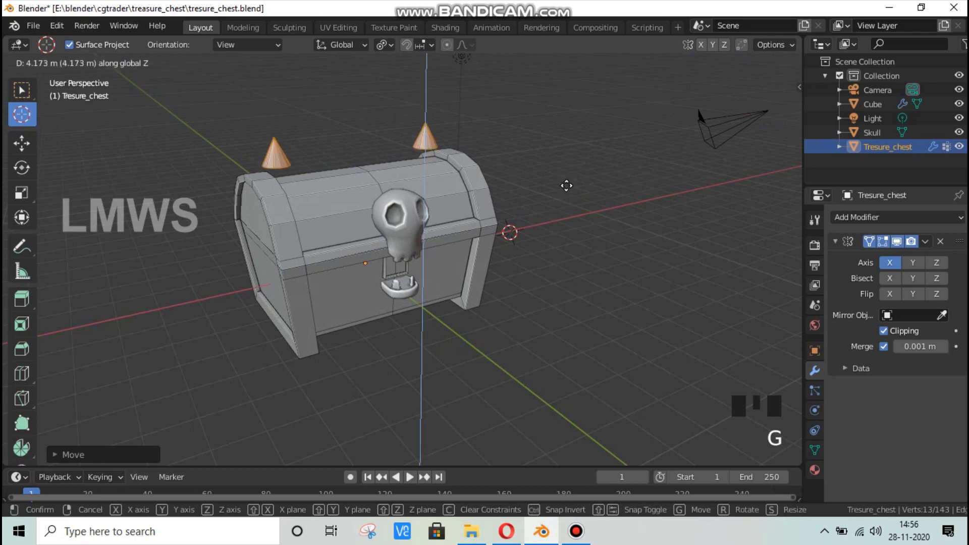
left_click(568, 187)
Reposition the cone so it sits on the end band near the top of the lid
scroll(575, 169, "up", 3)
middle_click_drag(579, 165, 425, 297, "shift")
scroll(425, 297, "up", 2)
key("g")
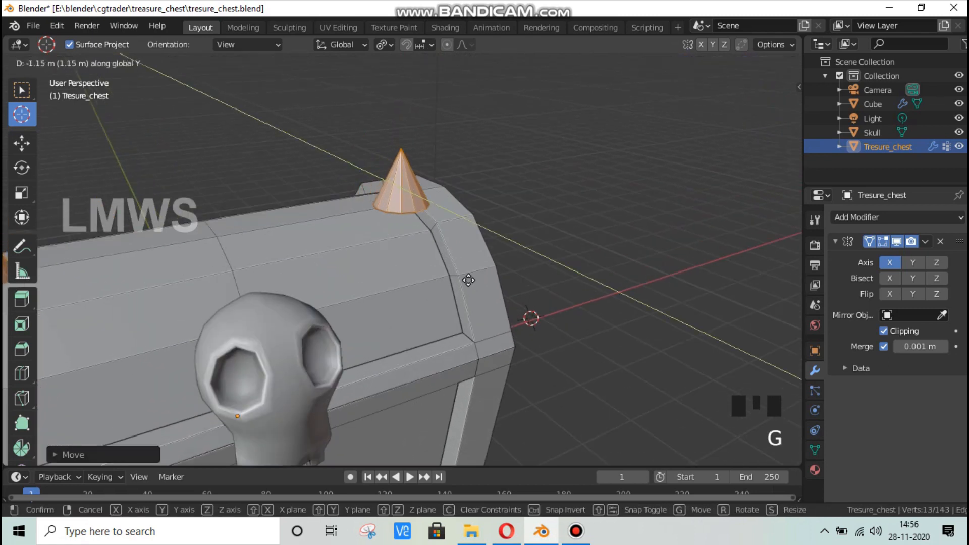
left_click(432, 212)
Move the cone onto the top facet of the lid's end band and scale it to about 0.89
middle_click_drag(424, 257, 371, 298)
scroll(520, 288, "down", 3)
middle_click_drag(520, 288, 512, 302, "shift")
scroll(510, 287, "up", 3)
key("g")
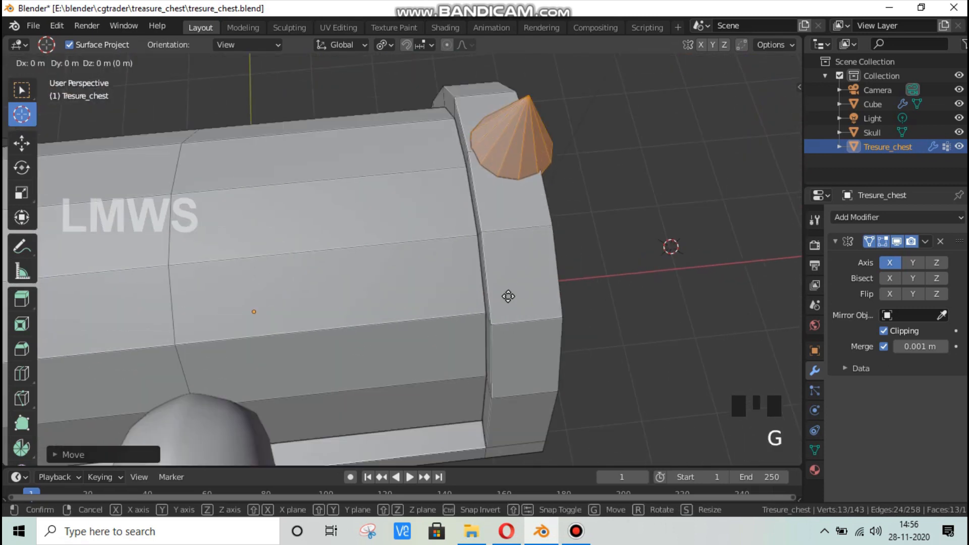
left_click(505, 320)
key("s")
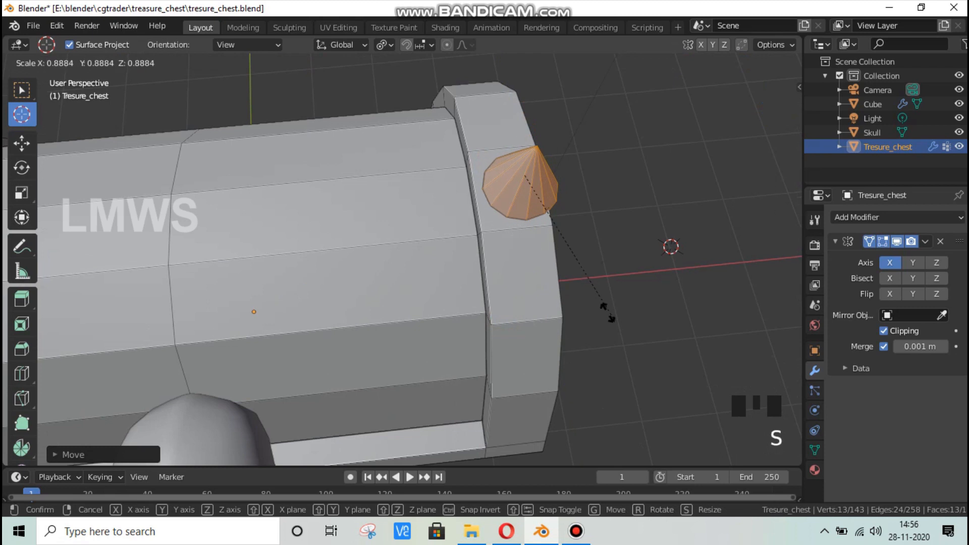
left_click(608, 313)
Shift the cone along the X axis over the end band and scale it to about 0.9 to fit the band's width
key("g")
key("y")
key("x")
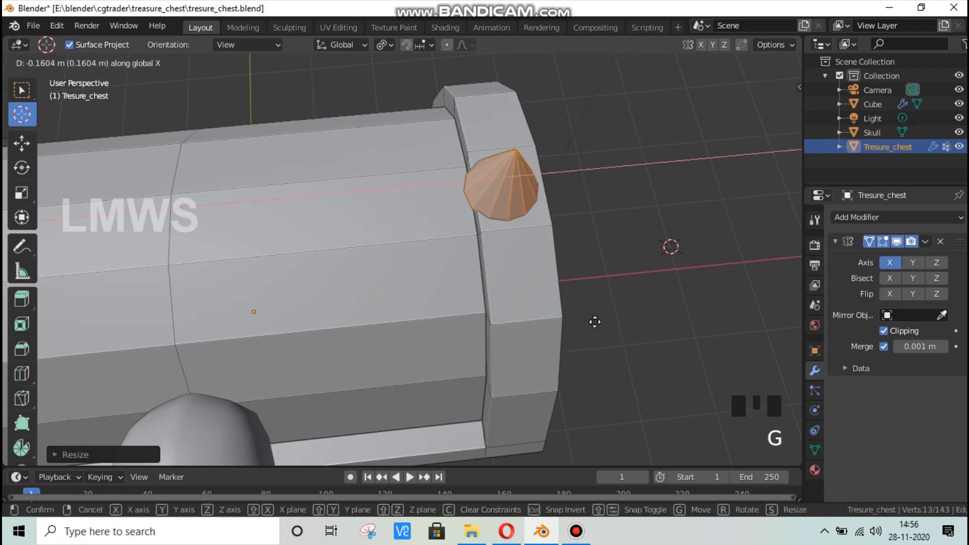
left_click(625, 335)
key("KP_7")
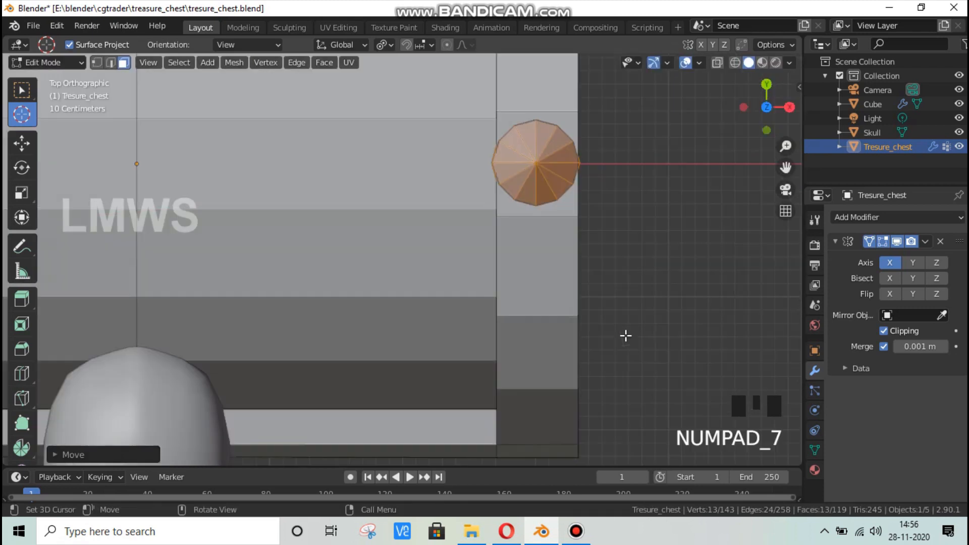
key("s")
left_click(645, 335)
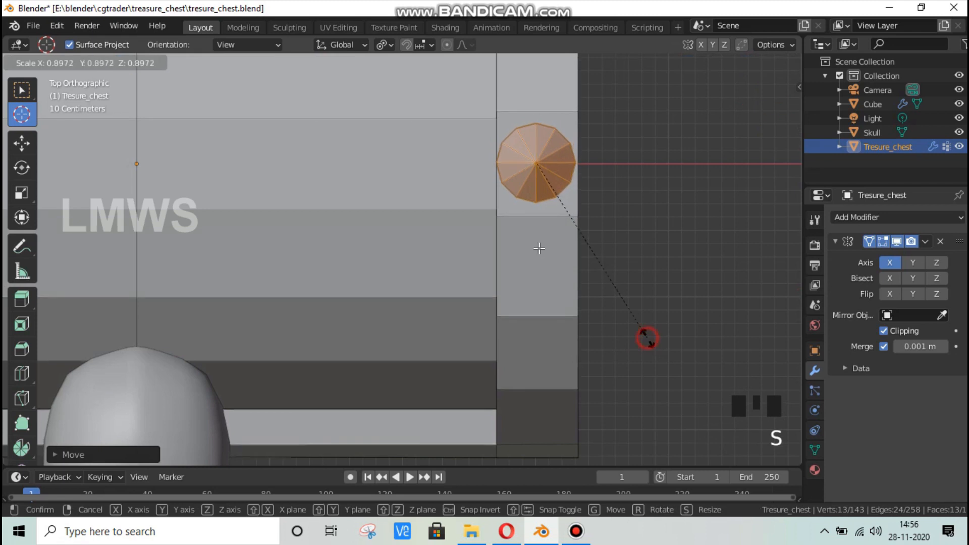
key("g")
key("x")
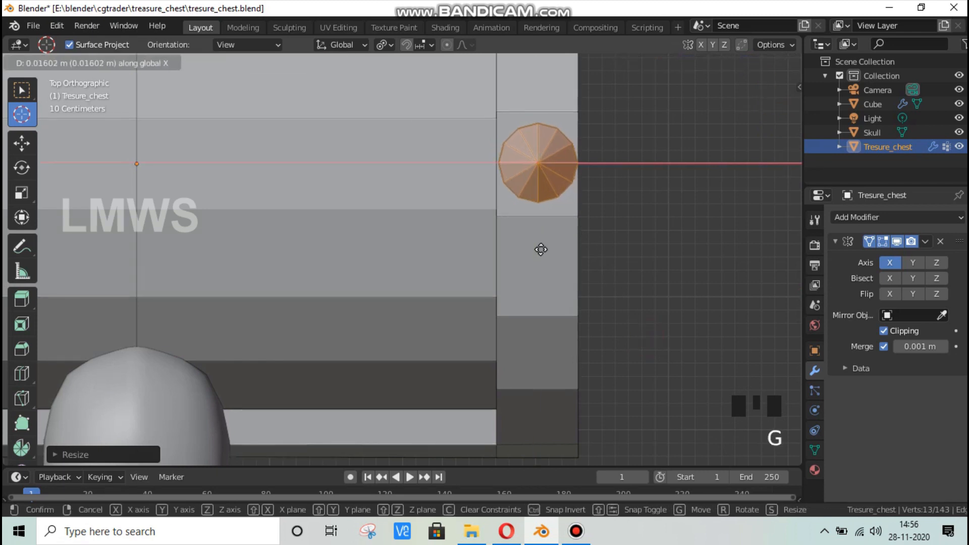
left_click(539, 249)
Rotate the cone slightly around the Z axis and shift it about 0.01 m along X to center it on the band
key("r")
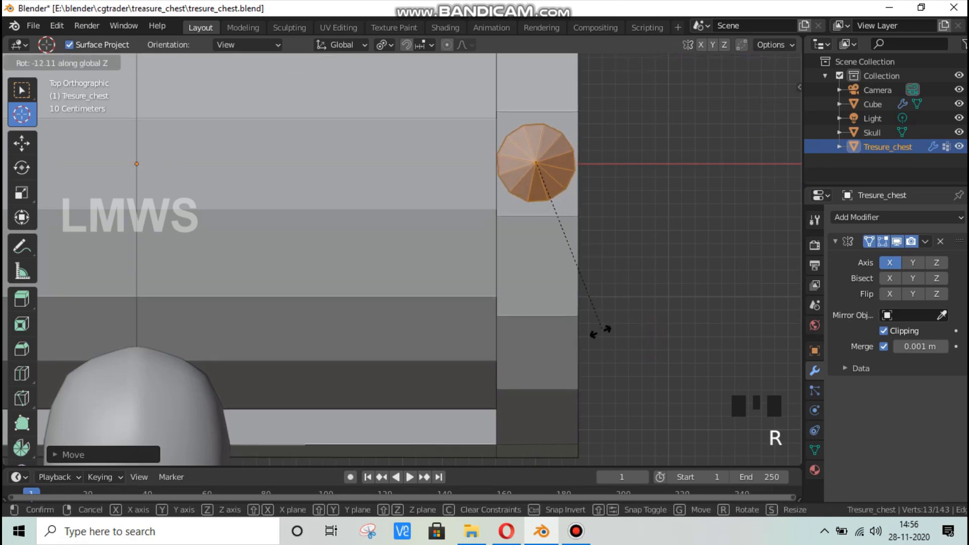
left_click(586, 321)
key("g")
middle_click(587, 321)
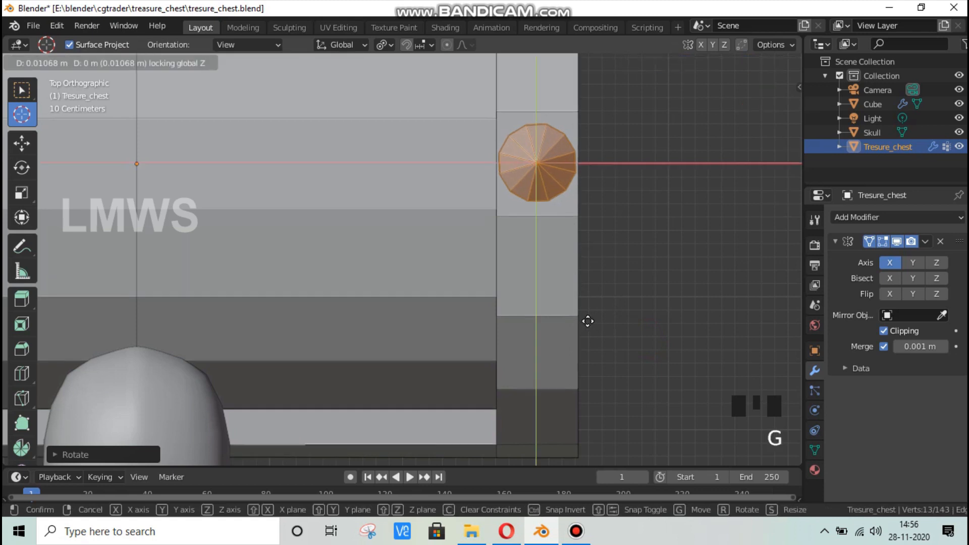
left_click(587, 321)
Lower the cone about 0.05 m along the Z axis so its base rests on the end band
mouse_move(562, 342)
middle_mouse_down()
mouse_move(433, 210)
mouse_move(546, 350)
middle_mouse_up()
scroll(546, 350, "up", 2)
key("g")
key("z")
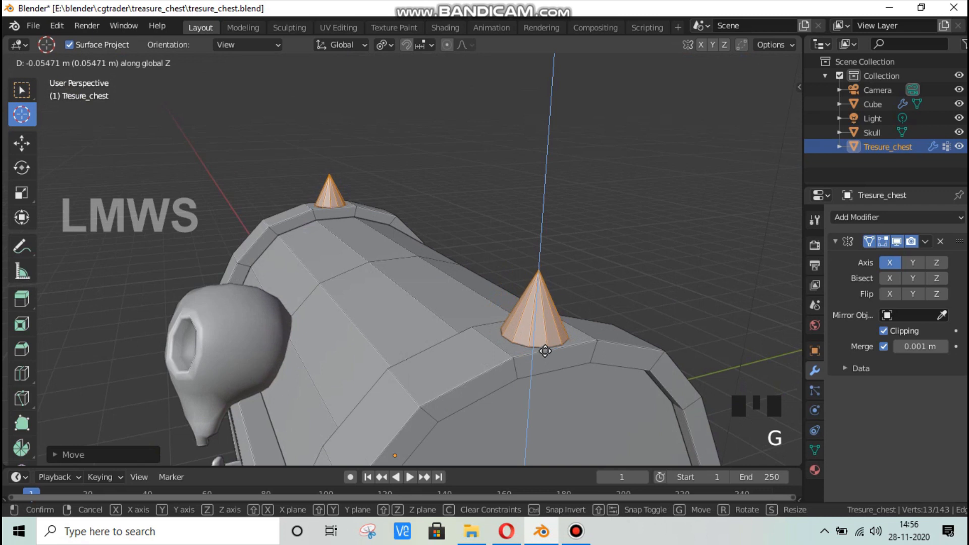
left_click(544, 344)
scroll(533, 348, "down", 2)
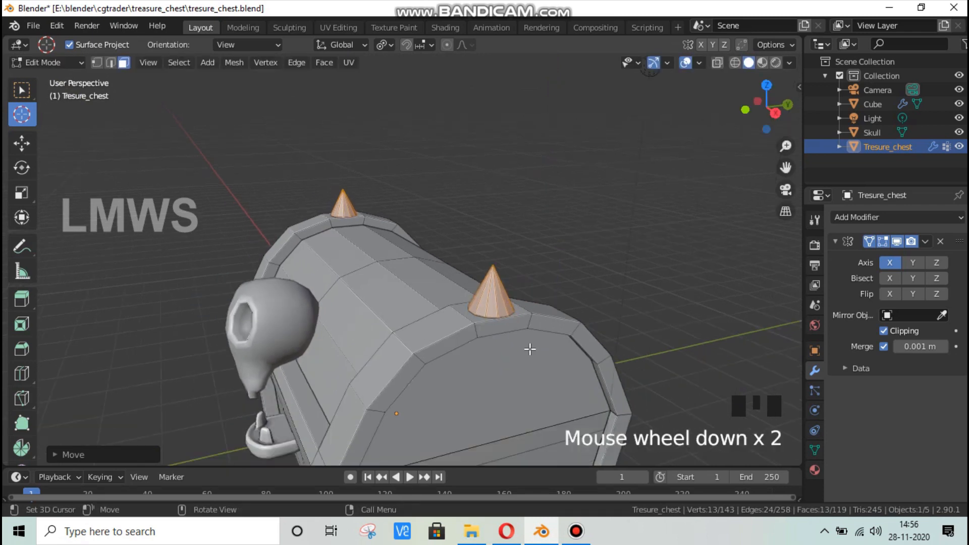
Duplicate the top spike and place the copy about 0.6 m along Y towards the chest's front
key("alt+a")
middle_click_drag(534, 350, 483, 322)
key("l")
key("shift+d")
key("x")
key("y")
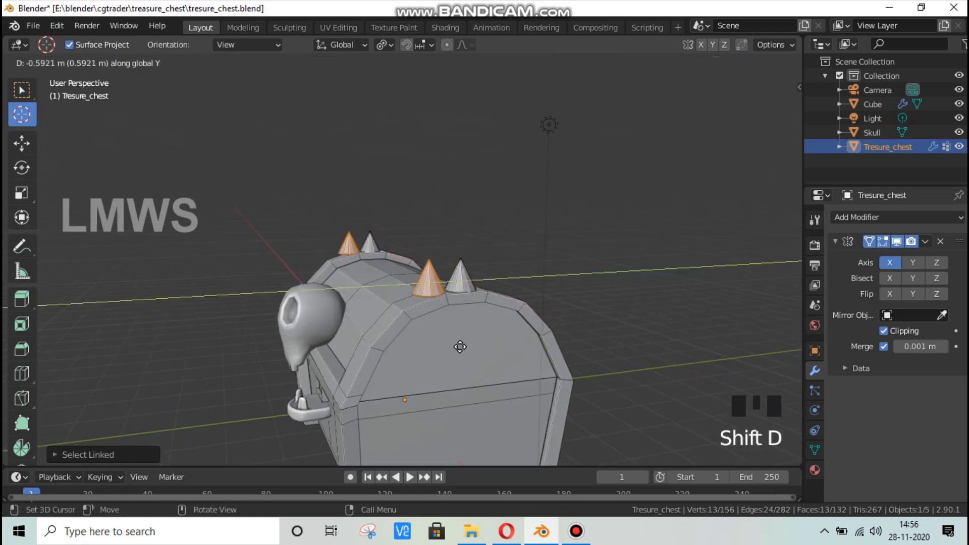
left_click(455, 351)
Tilt the duplicated spike about 18° around the X axis to match the slope of its band facet
key("KP_3")
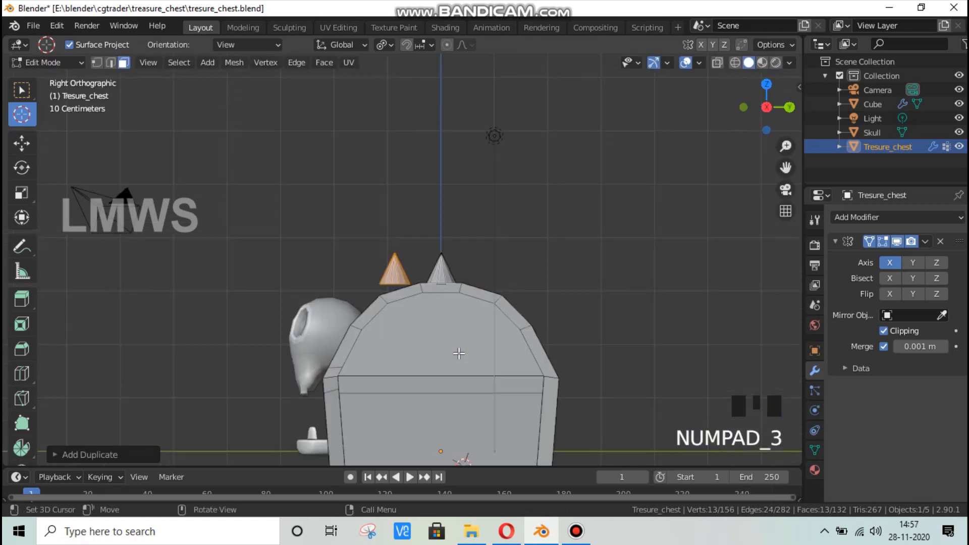
scroll(462, 352, "up", 3)
key("r")
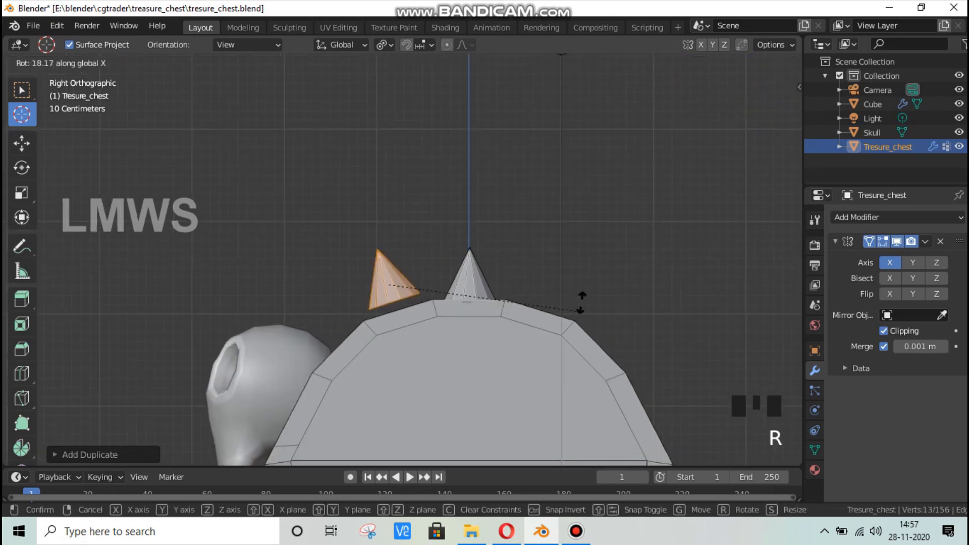
left_click(586, 318)
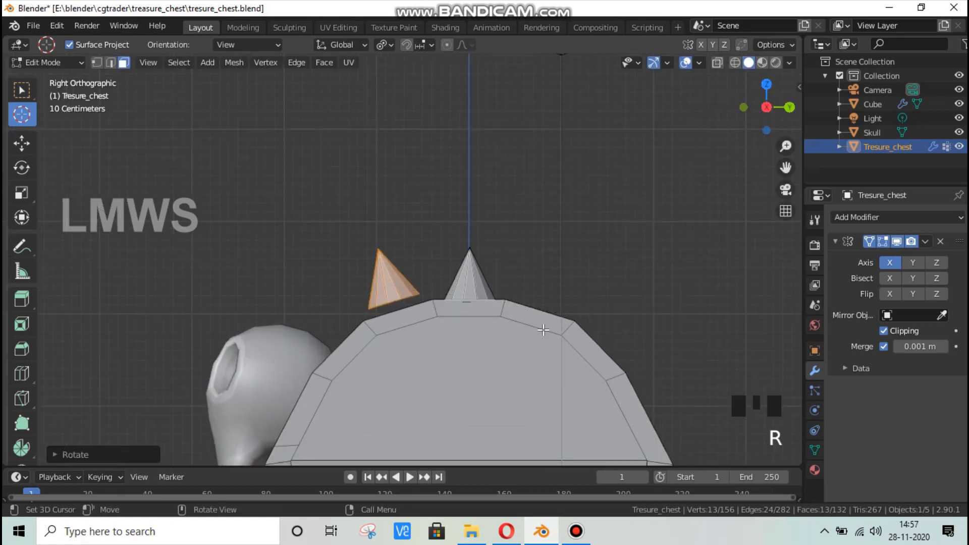
Lower the tilted spike onto the sloping band facet and adjust its position so the base sits on the surface
key("g")
key("z")
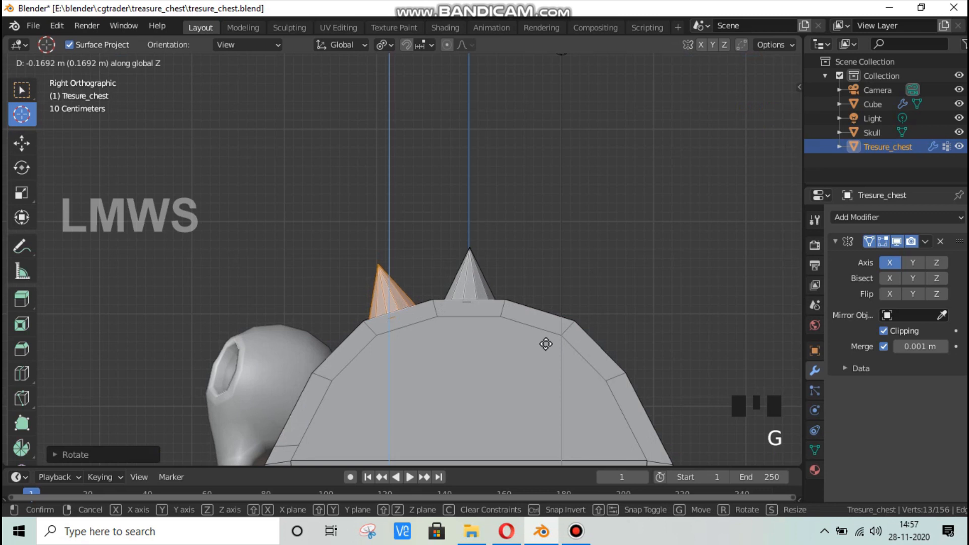
left_click(454, 353)
key("g")
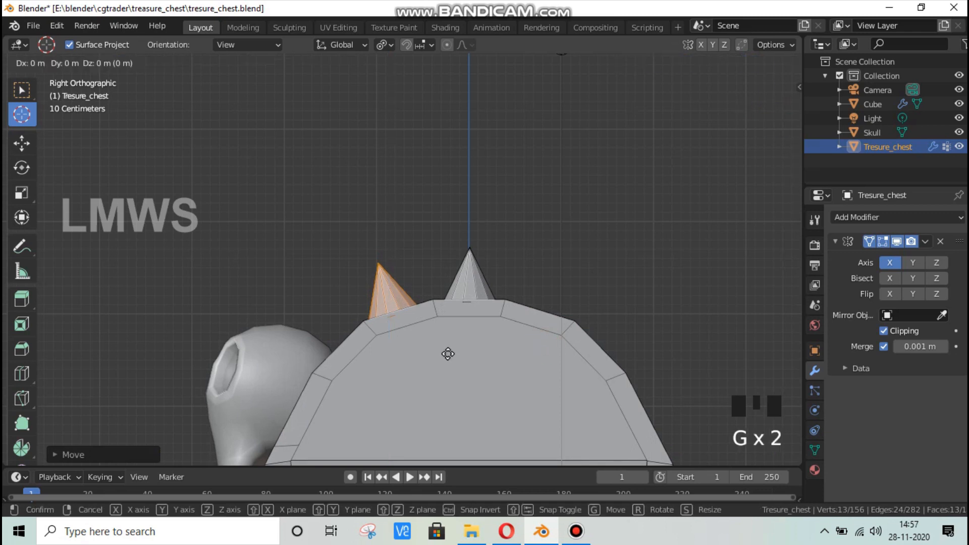
key("g")
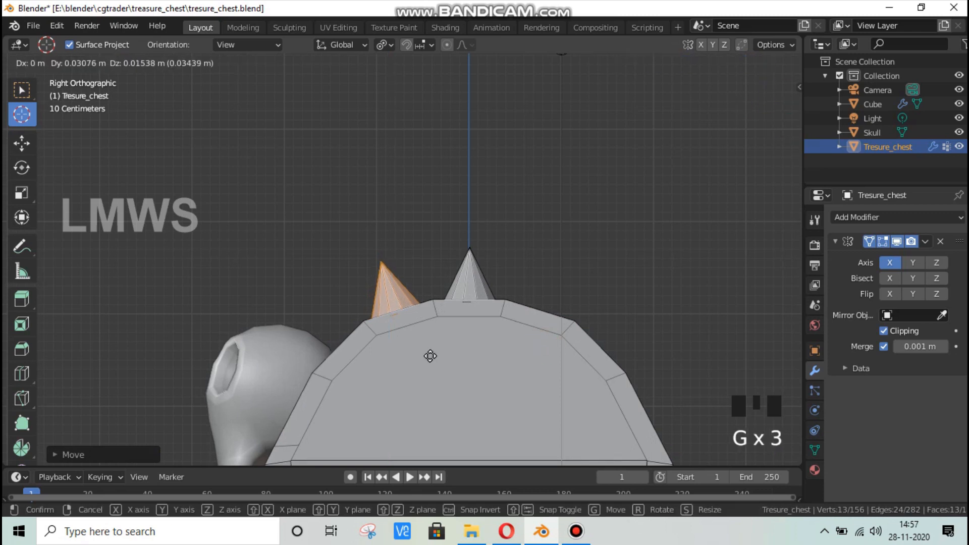
left_click(433, 355)
scroll(432, 355, "down", 2)
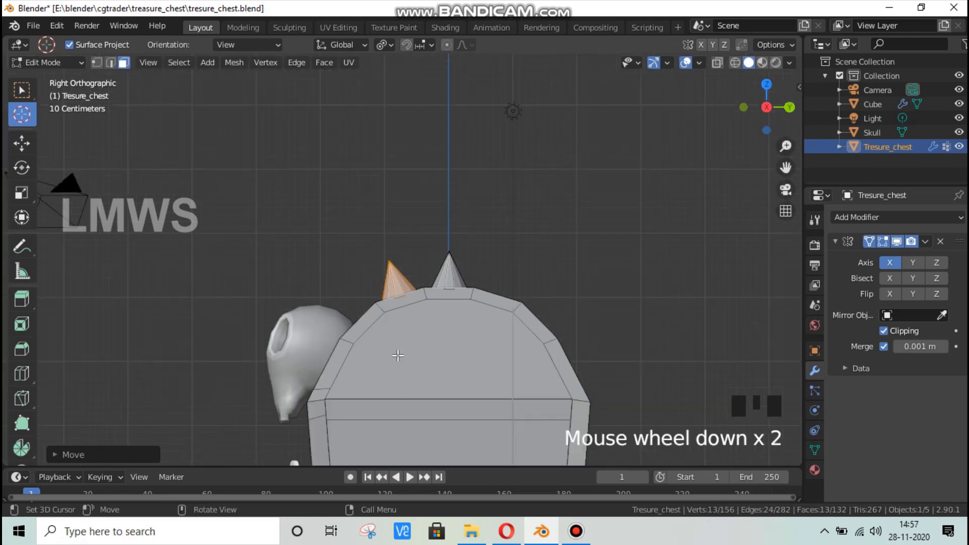
Duplicate the second spike and place the copy about 0.96 m further along Y towards the chest's front
middle_click_drag(432, 355, 563, 400)
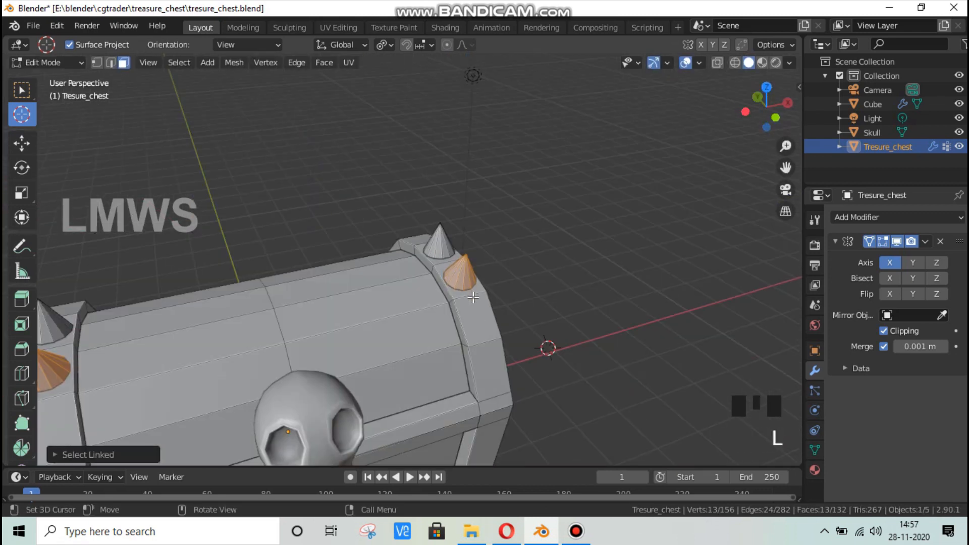
key("shift+d")
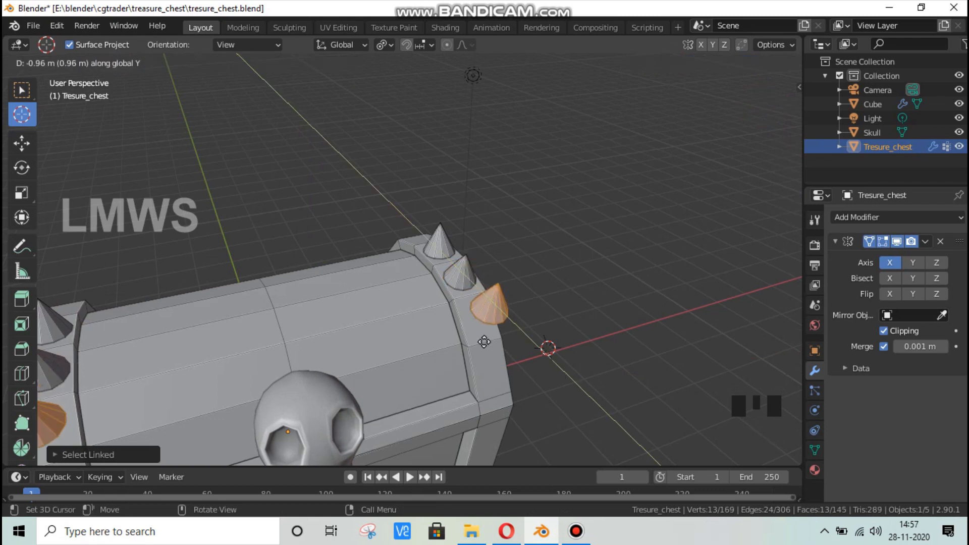
left_click(482, 341)
Lower the third spike about 0.4 m along Z and move it about 0.2 m along Y onto the next band facet
key("KP_3")
scroll(391, 352, "up", 1)
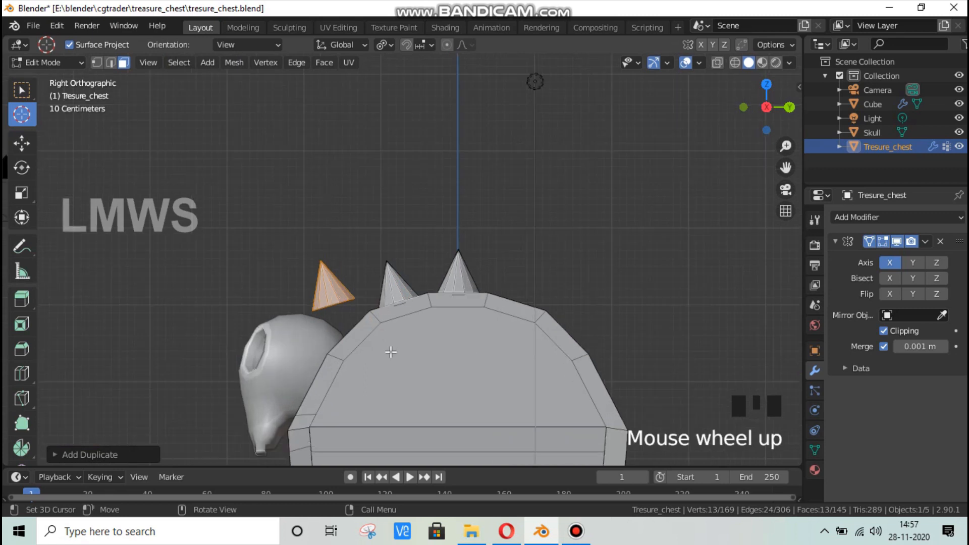
key("g")
key("z")
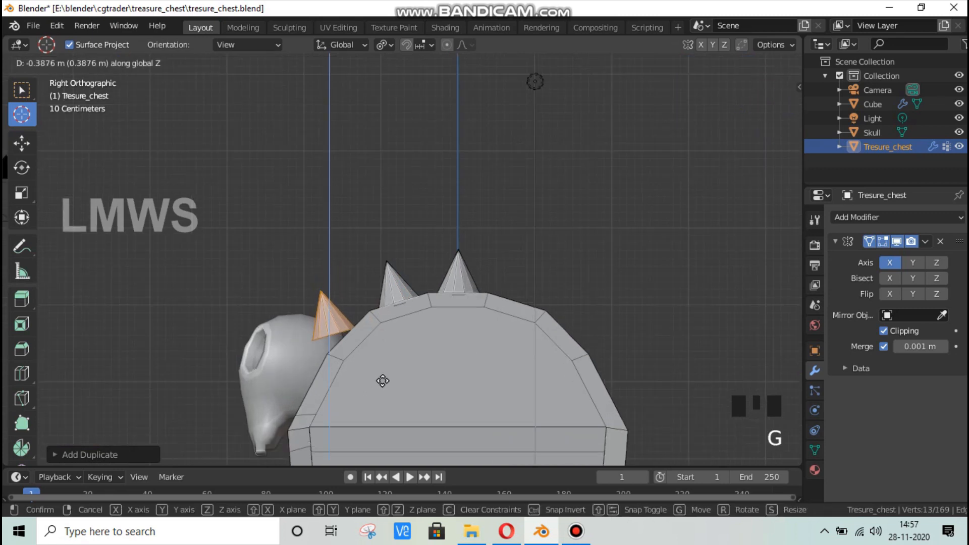
left_click(379, 389)
key("g")
key("y")
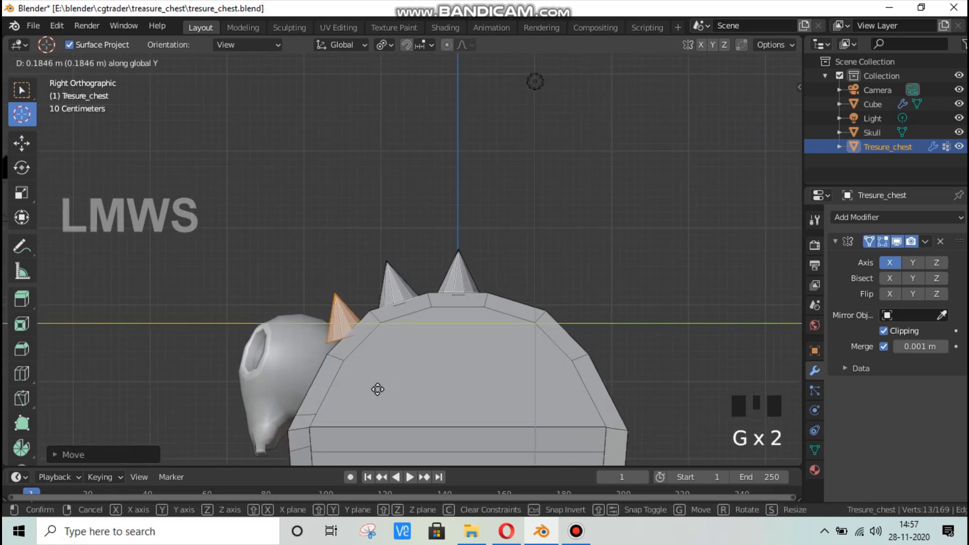
left_click(379, 389)
Rotate the third spike to stand out from its facet and nudge it along the X axis to center it
key("r")
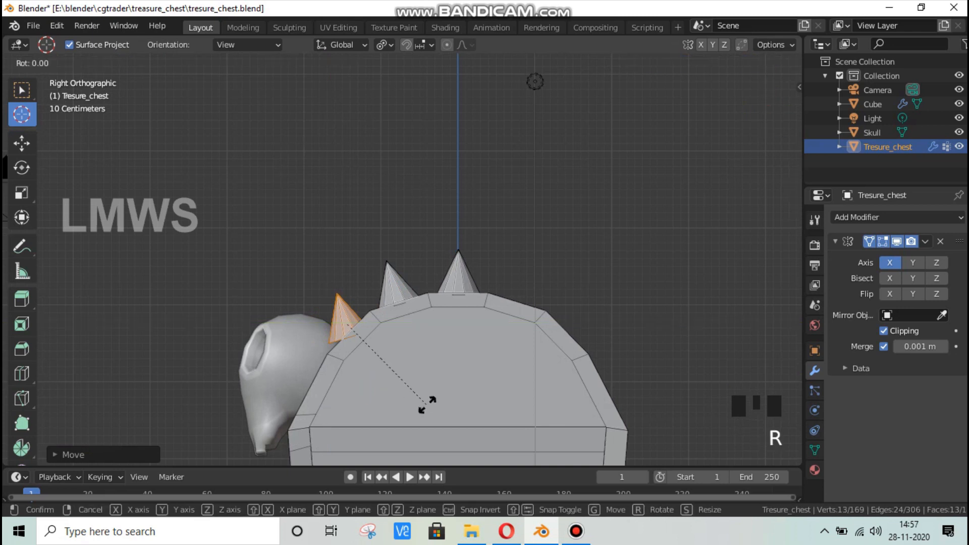
left_click(458, 355)
middle_click_drag(458, 354, 511, 404)
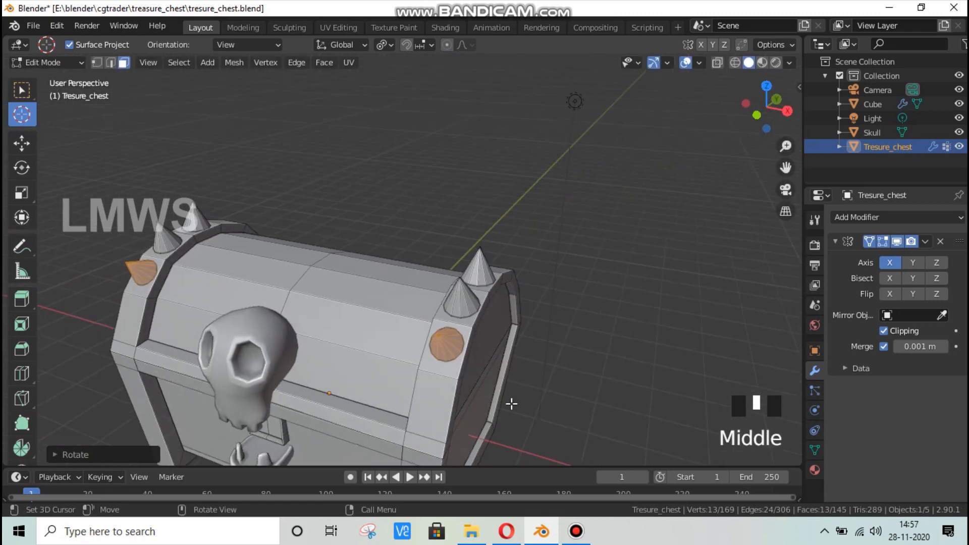
key("g")
key("x")
left_click(509, 403)
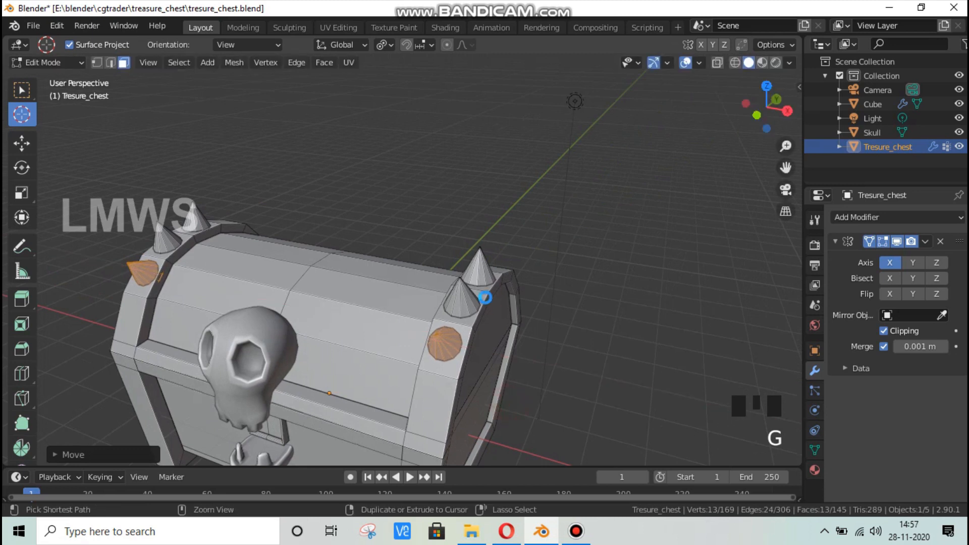
Save the treasure chest file and clear the selection of the third spike
key("ctrl+s")
middle_click_drag(540, 357, 454, 310)
key("g")
key("x")
left_click(518, 367)
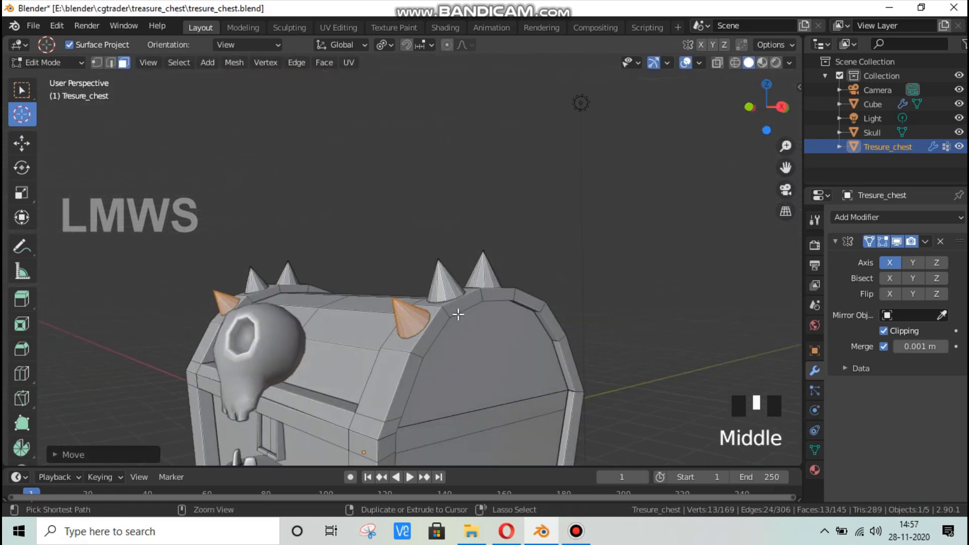
scroll(411, 340, "down", 2)
key("alt+a")
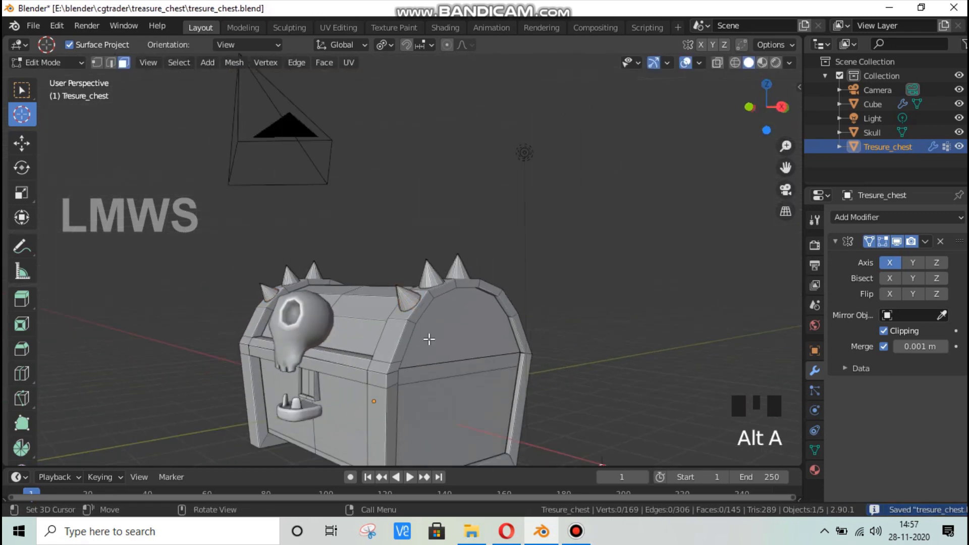
left_click(576, 531)
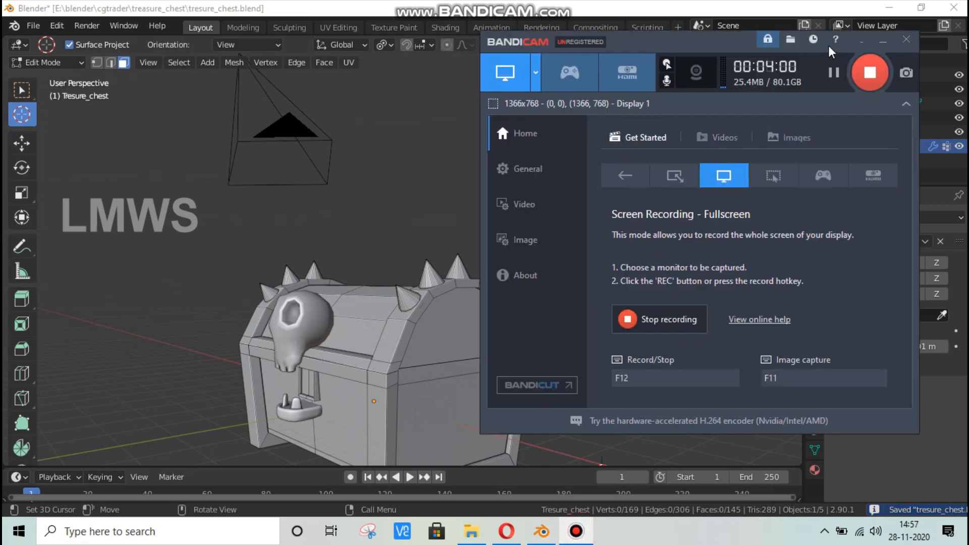
left_click(834, 74)
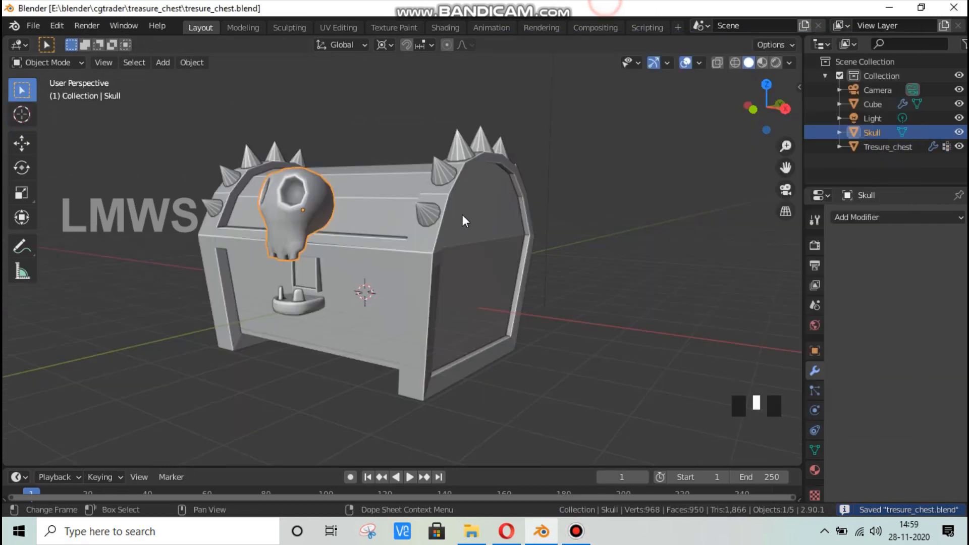
Switch from the skull to editing the treasure chest mesh, toggling its Mirror modifier's viewport display off and back on
left_click_drag(517, 242, 568, 246, "alt")
key("Tab")
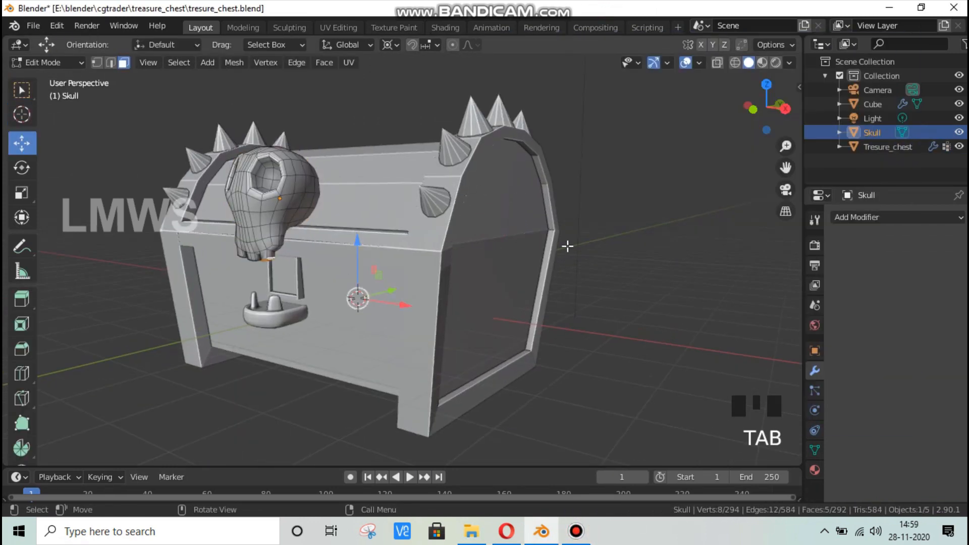
key("Tab")
left_click(520, 214)
key("Tab")
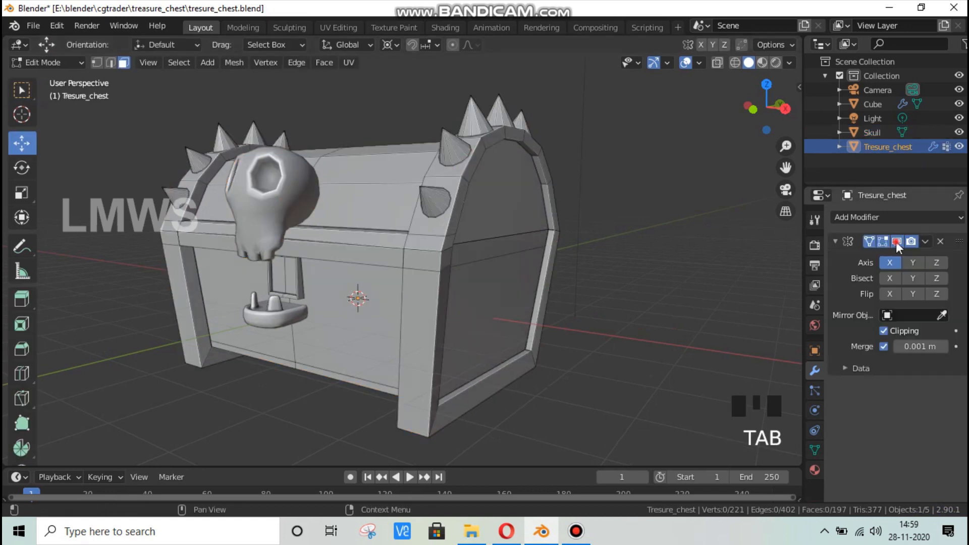
left_click(897, 241)
left_click(896, 242)
Snap the 3D cursor to the lower side panel face of the chest
left_click(497, 199)
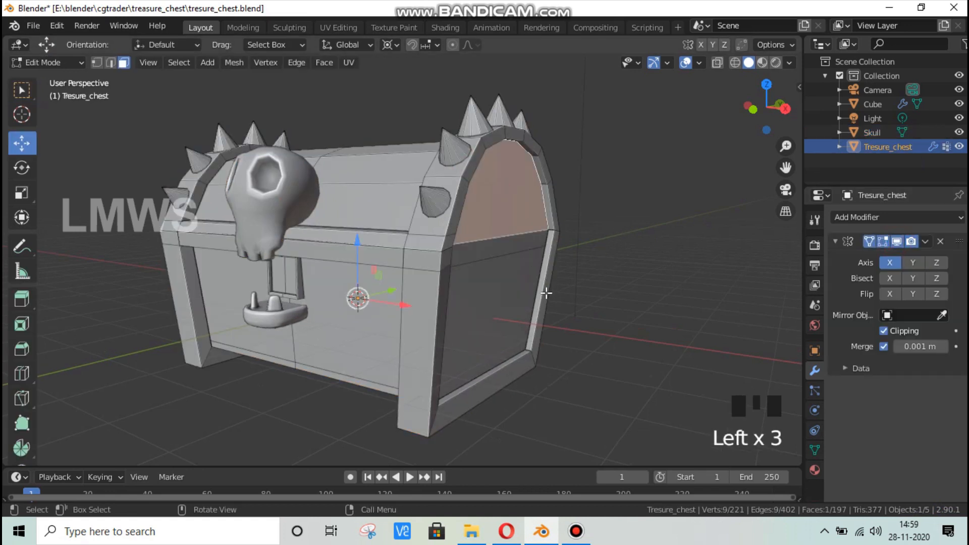
key("shift+s")
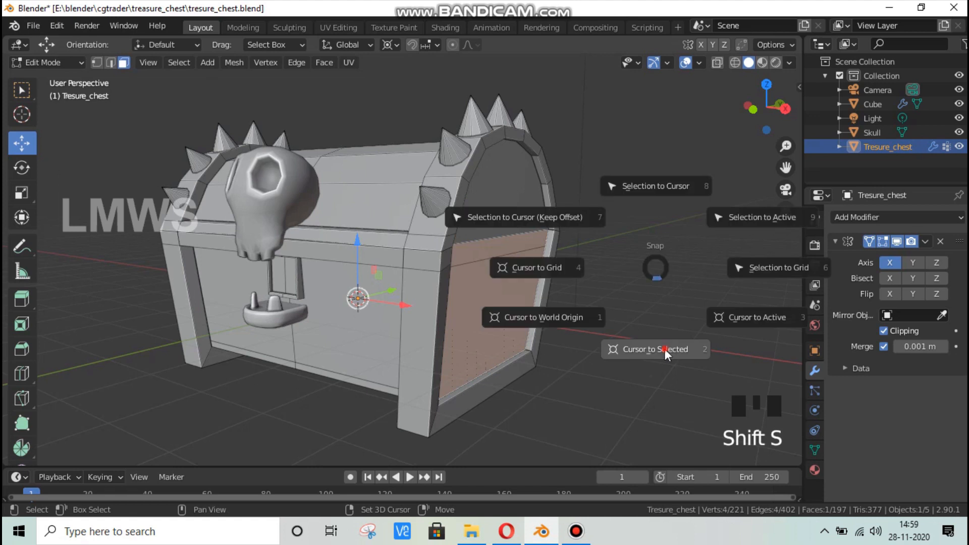
left_click(664, 348)
Add a 24-vertex cylinder at the 3D cursor on the chest's side panel
key("alt+a")
key("shift+a")
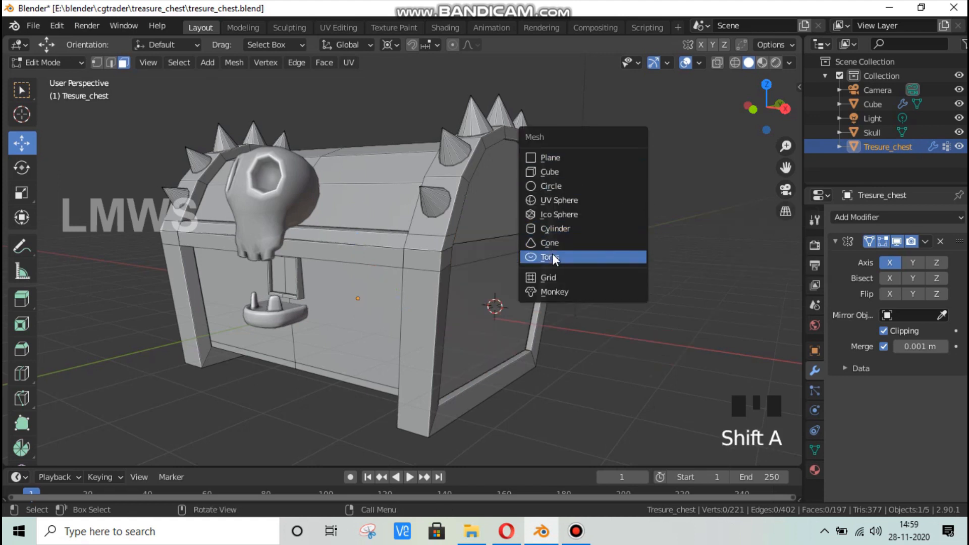
left_click(559, 226)
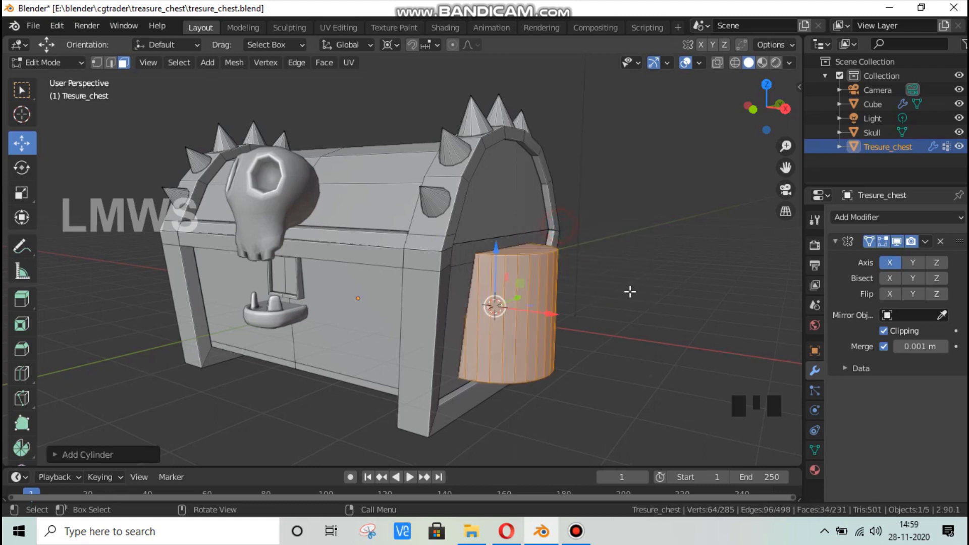
left_click(132, 454)
left_click(193, 283)
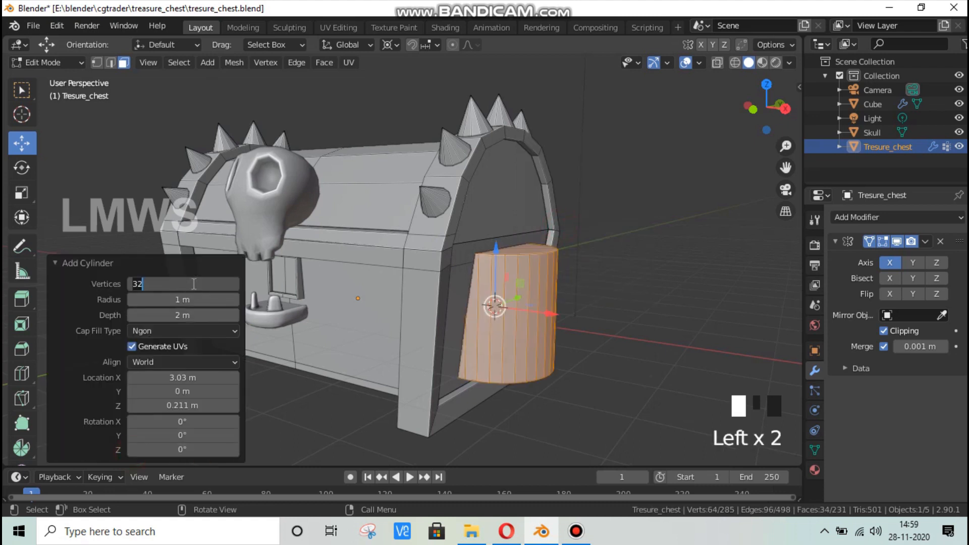
key("Return")
left_click(184, 262)
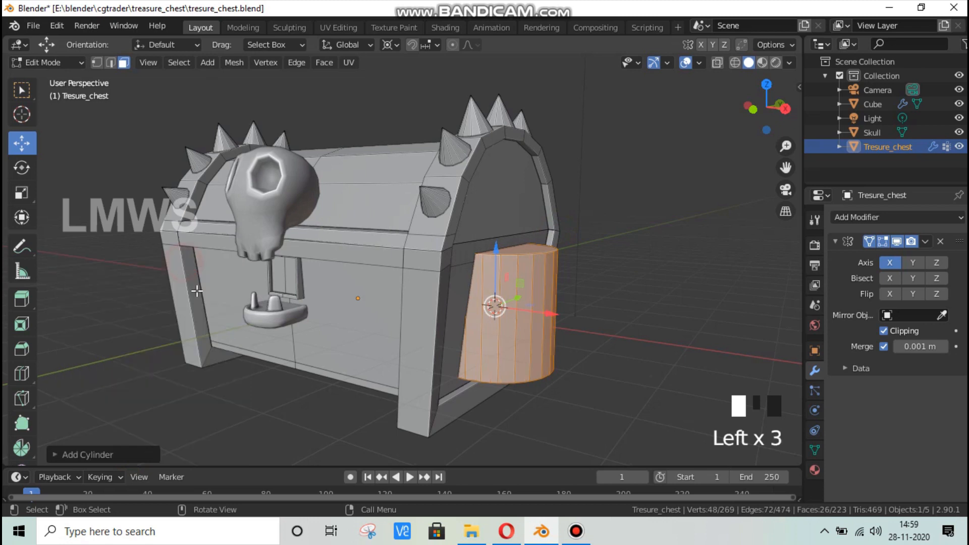
Move the cylinder outward, clear of the chest's side panel, and flatten it along the Z axis
scroll(551, 326, "down", 2)
left_click_drag(507, 298, 621, 365)
key("s")
key("z")
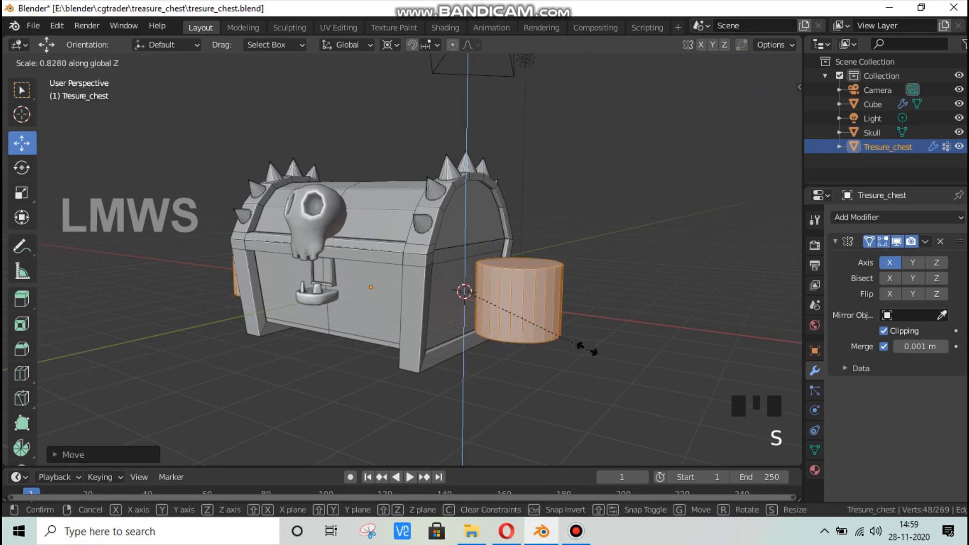
left_click(519, 320)
Set the transform pivot to Median Point and shrink the cylinder's radius without changing its height
left_click(391, 45)
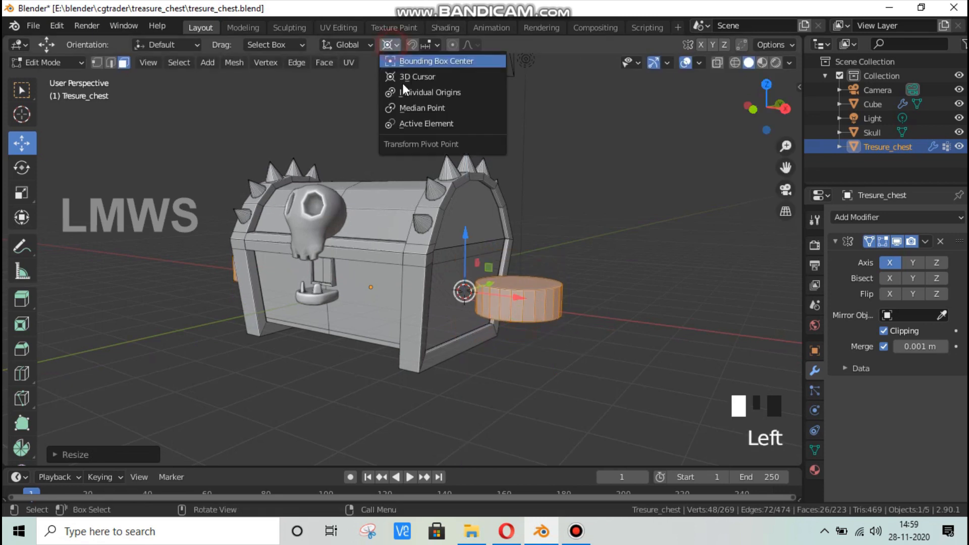
left_click(401, 106)
middle_click_drag(567, 308, 610, 379)
key("s")
key("shift+z")
left_click(555, 370)
Flatten the cylinder further along the Z axis and rotate it 90 degrees about the X axis
key("s")
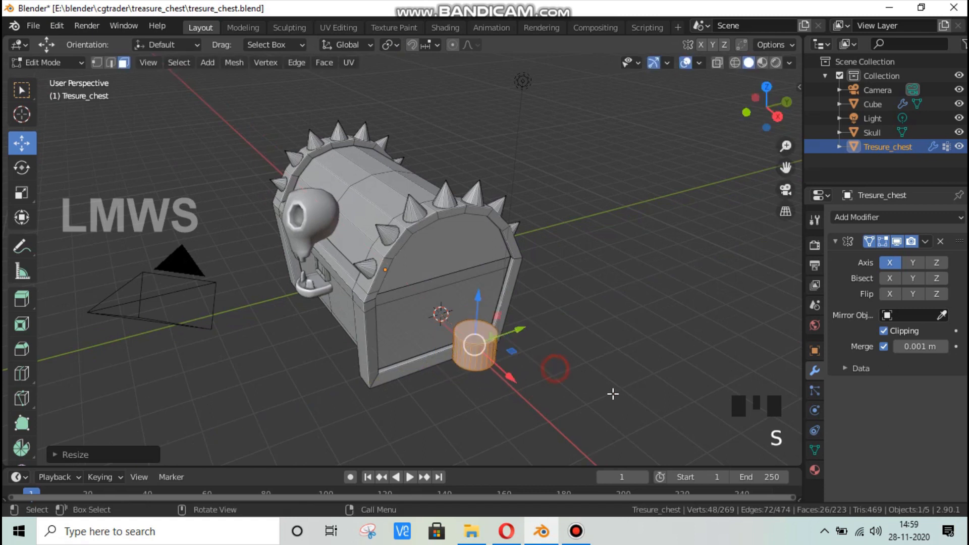
key("z")
left_click(561, 376)
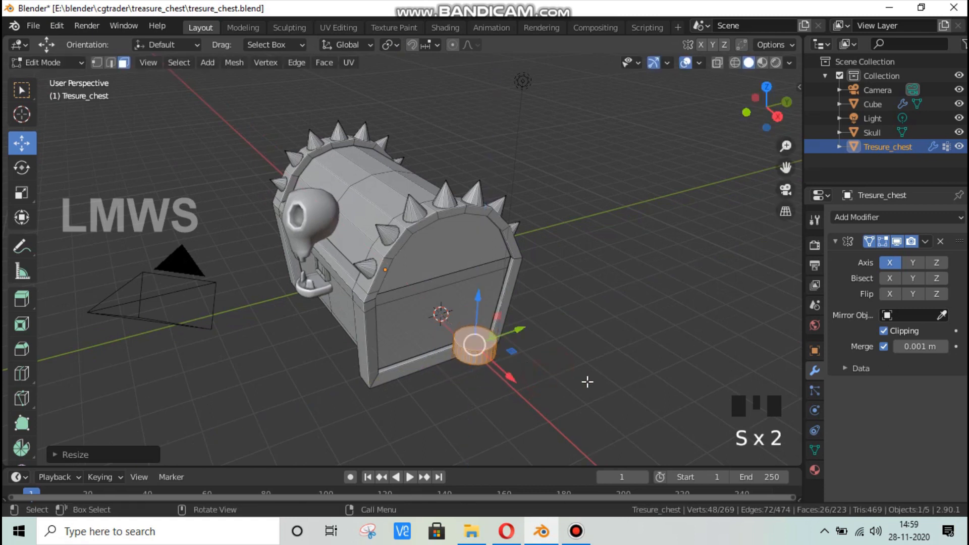
type("rx90")
left_click(588, 381)
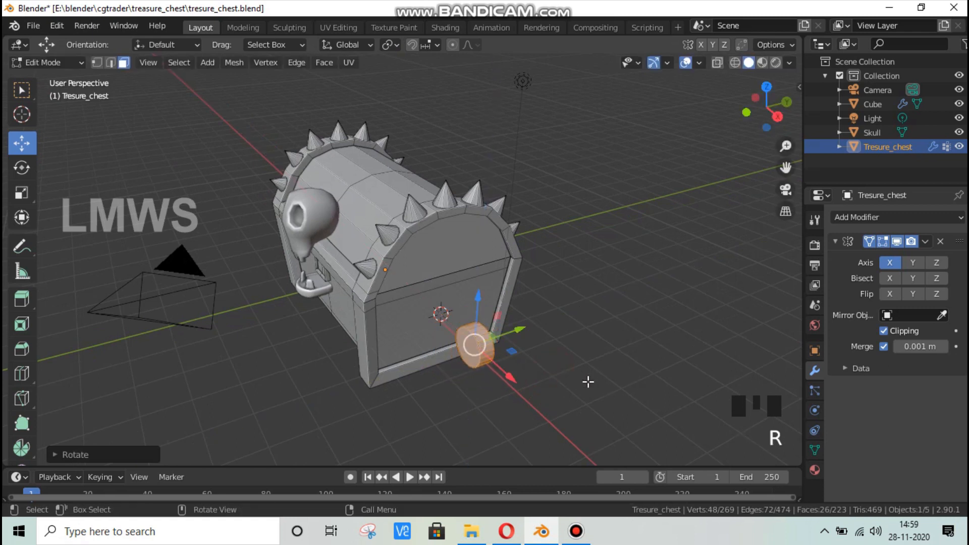
Scale down the upright disc's diameter and adjust its thickness along the Y axis
middle_click_drag(488, 338, 552, 283)
scroll(597, 316, "up", 2)
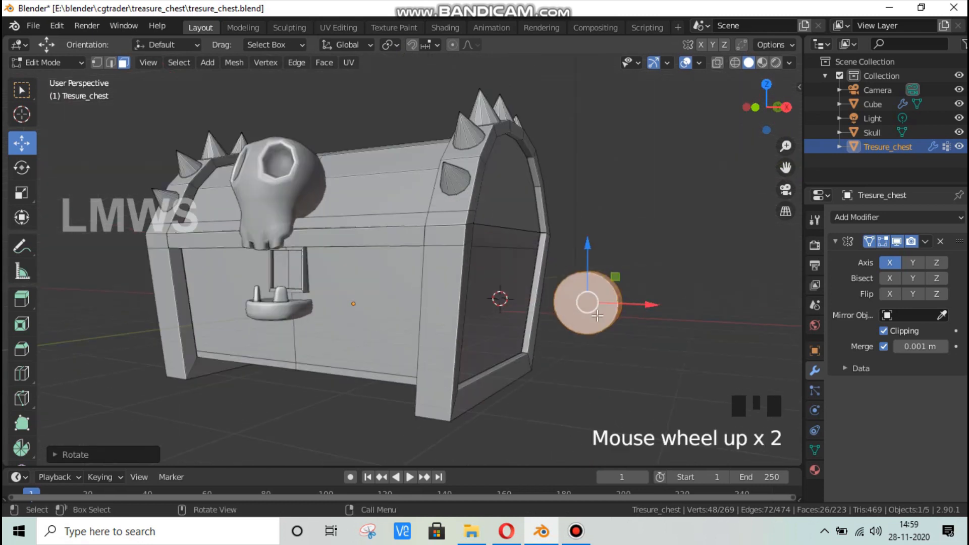
key("s")
key("z")
left_click(651, 366)
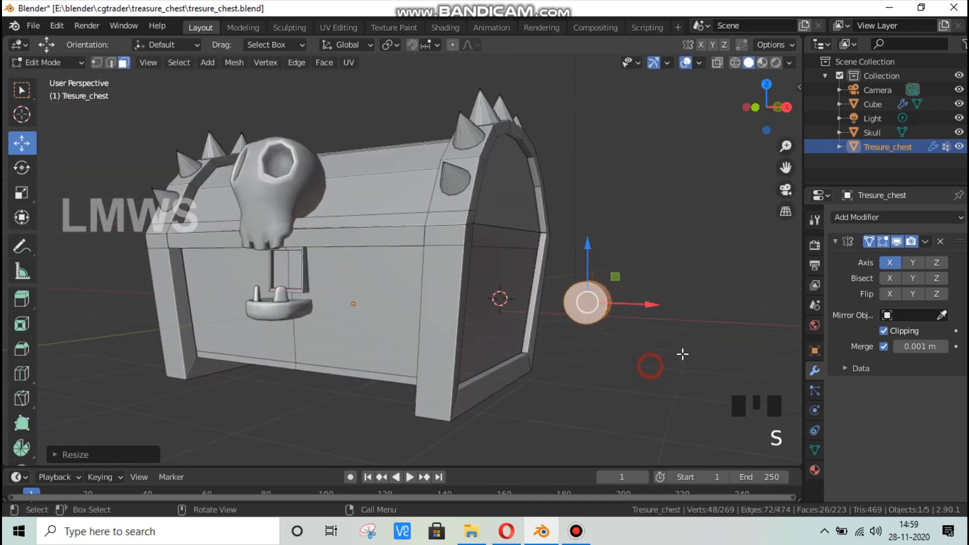
middle_click_drag(620, 365, 576, 306)
key("s")
key("y")
left_click(552, 381)
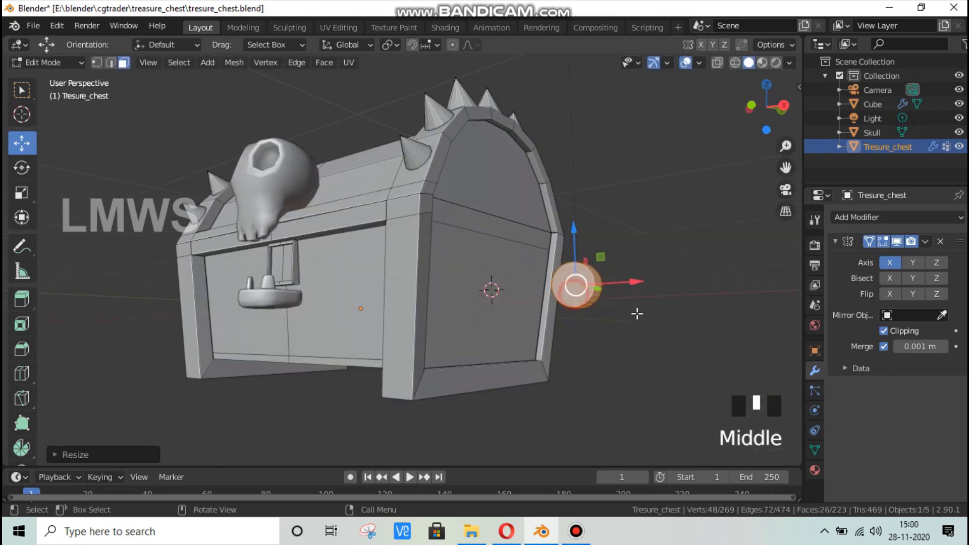
Delete the disc's two flat cap faces to leave an open tube
middle_click_drag(637, 313, 328, 309)
left_click(293, 307)
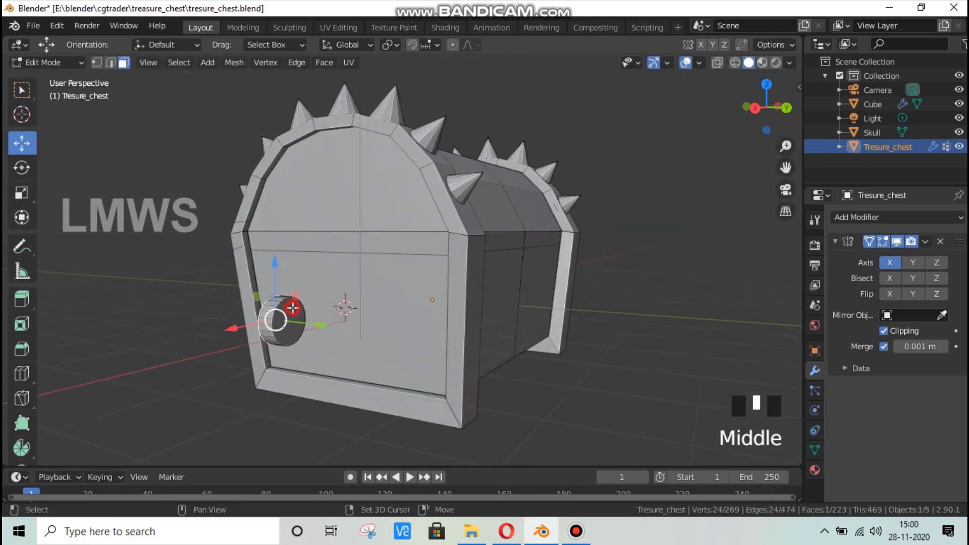
key("x")
left_click(421, 328)
Select the whole open tube, extrude it in place and scale it inward excluding Y to form a ring wall
key("a")
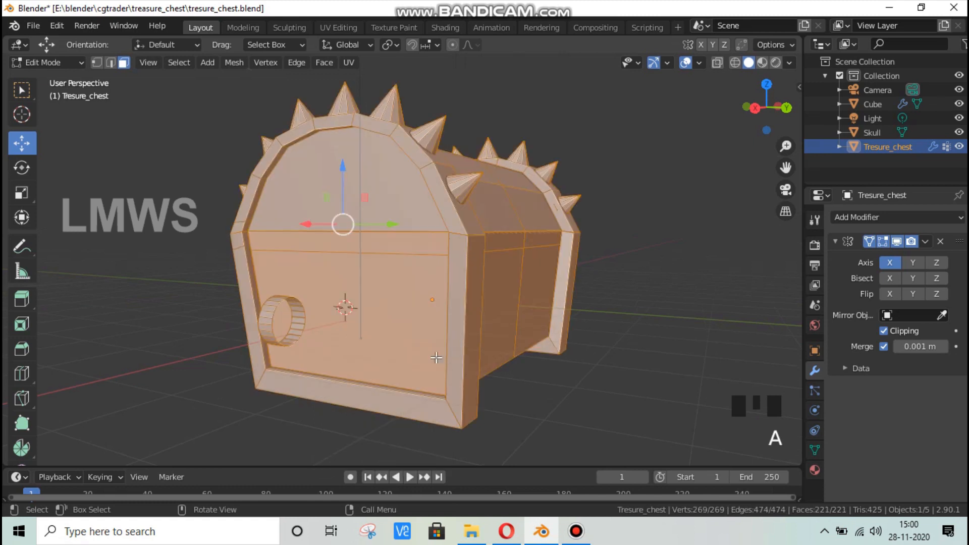
key("alt+a")
key("l")
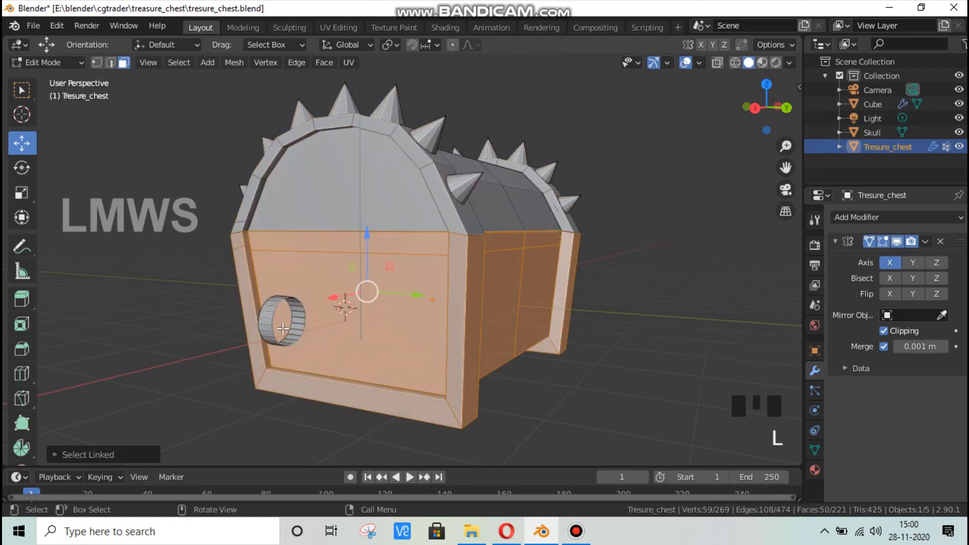
key("alt+a")
key("l")
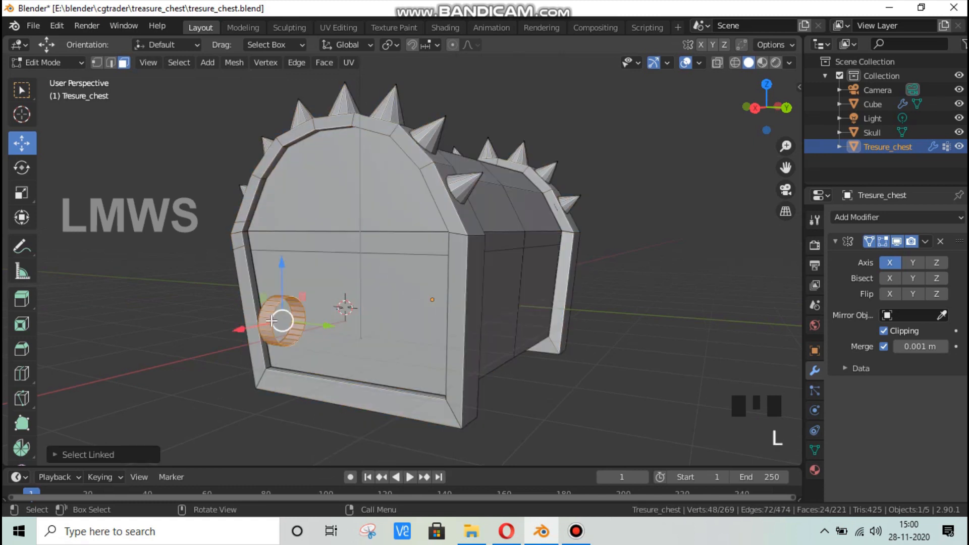
key("e")
right_click(516, 392)
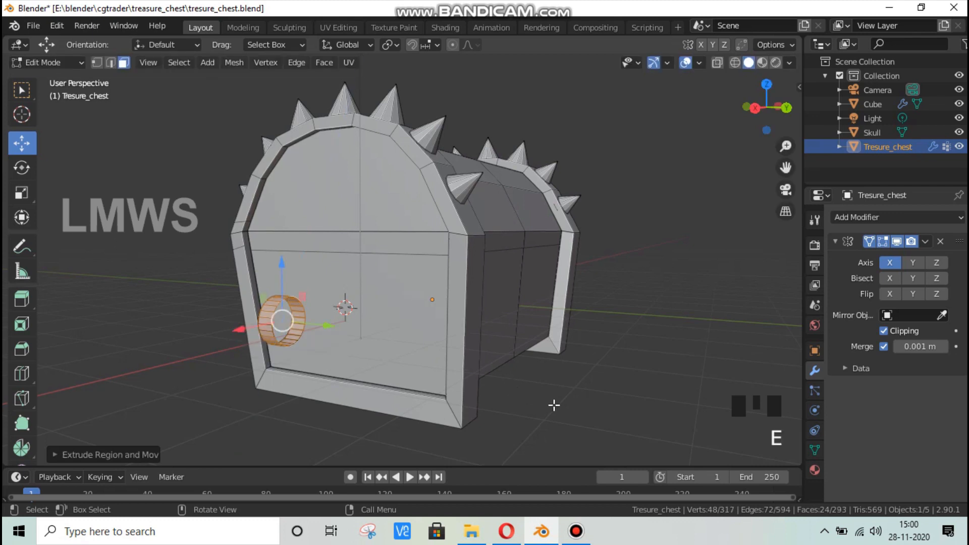
key("s")
key("y")
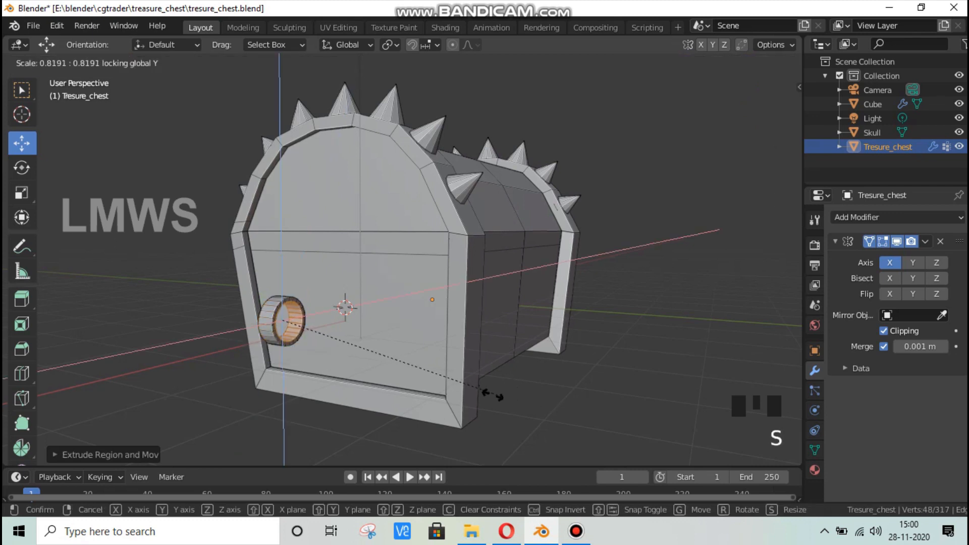
left_click(447, 389)
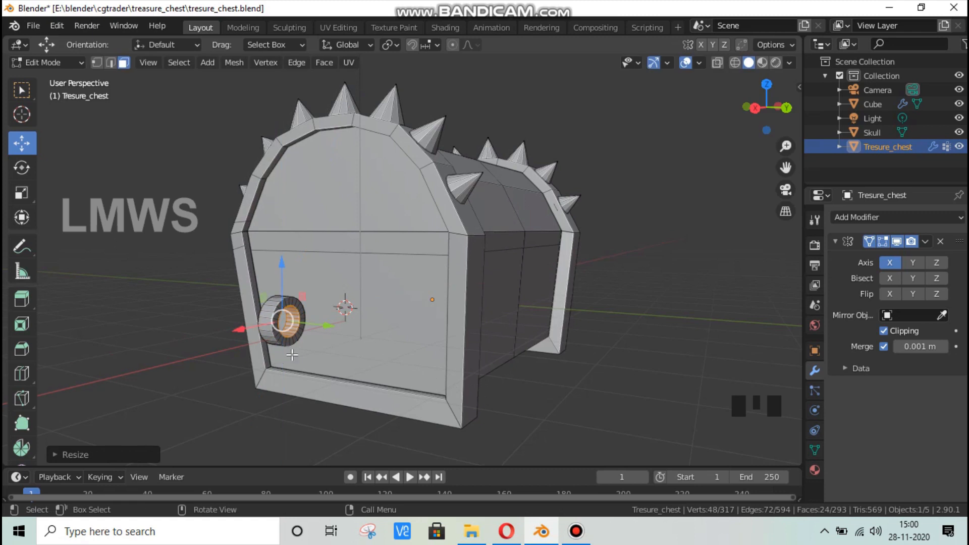
Select the ring's outer face loop and scale it inward to thin the wall
scroll(313, 377, "up", 2)
middle_click_drag(313, 378, 706, 325)
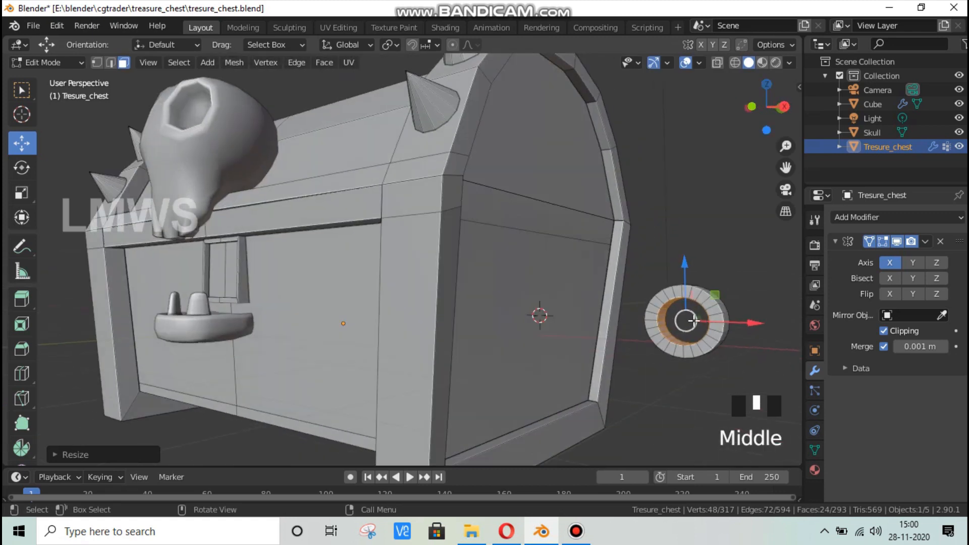
key("alt+a")
left_click(719, 303, "alt")
key("s")
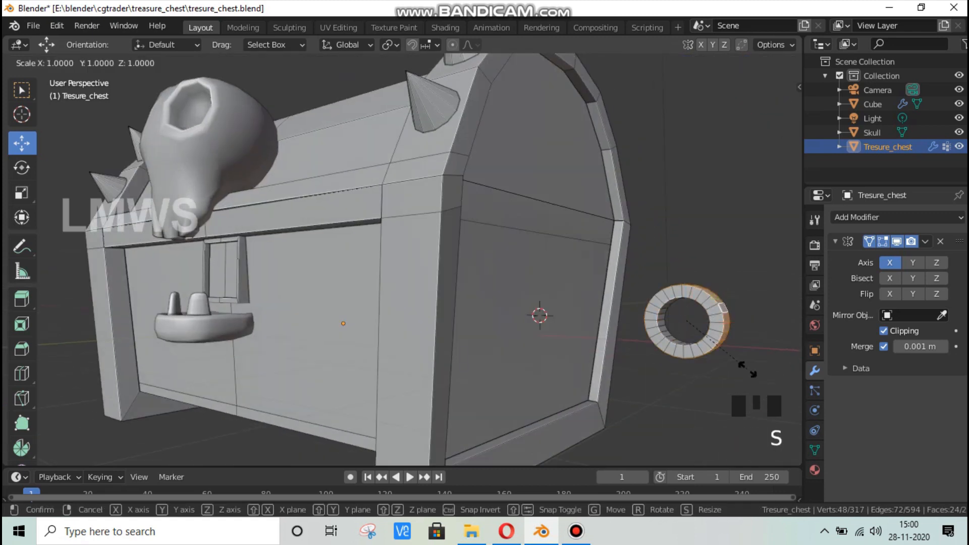
left_click(732, 366)
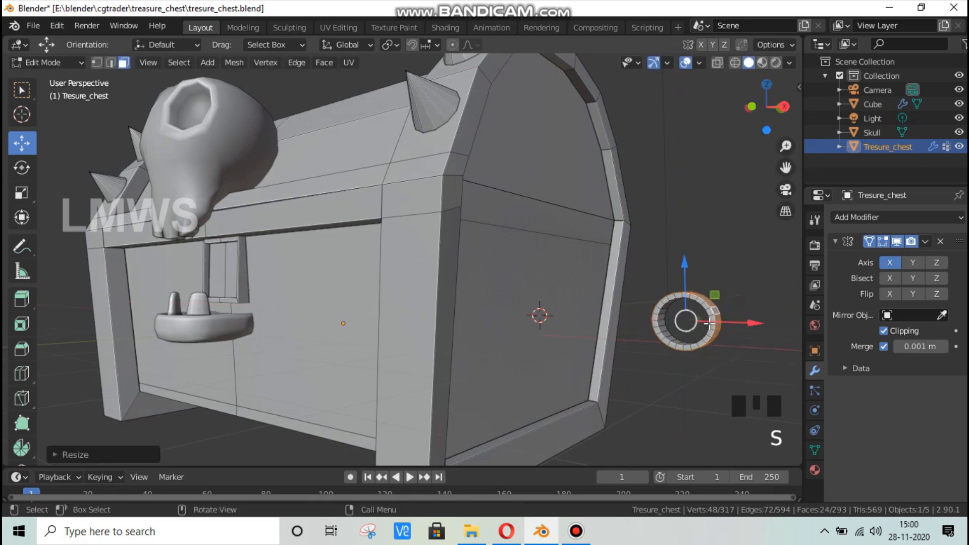
Select the whole ring, shrink its diameter and narrow it along the Y axis
key("alt+a")
key("l")
key("s")
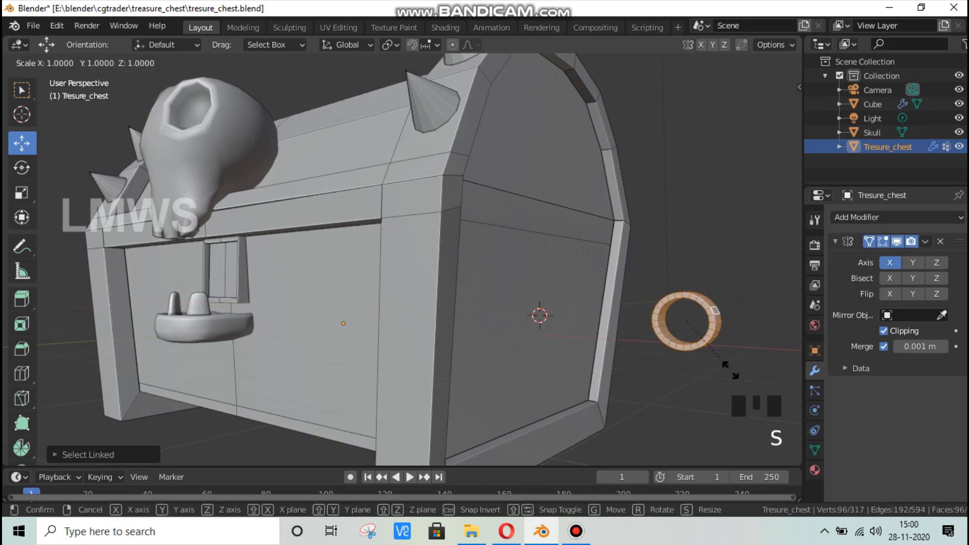
key("y")
left_click(713, 352)
middle_click_drag(727, 364, 655, 380)
key("s")
key("y")
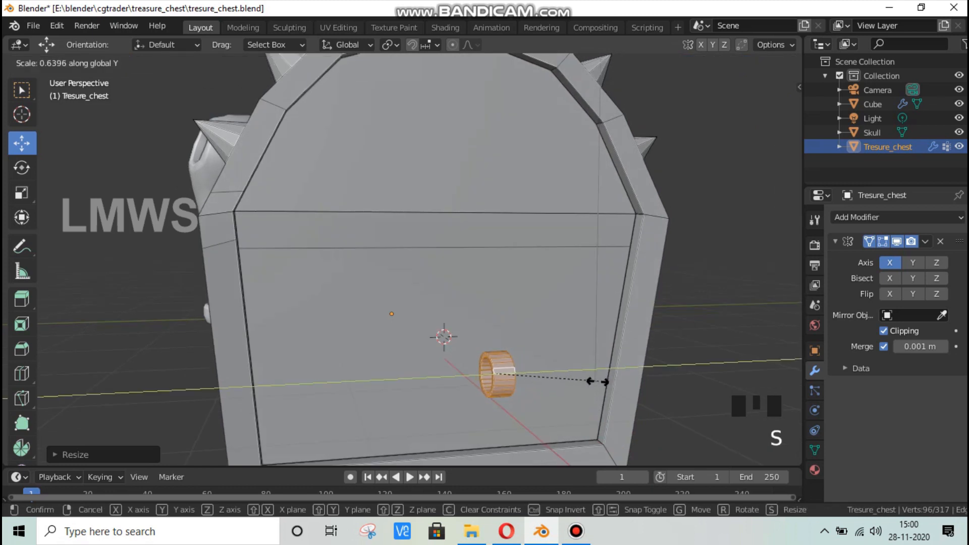
left_click(597, 382)
Move the ring along X onto the side panel, raise it to the panel's upper part and fine-tune its position
middle_click_drag(597, 382, 645, 351)
scroll(700, 313, "down", 2)
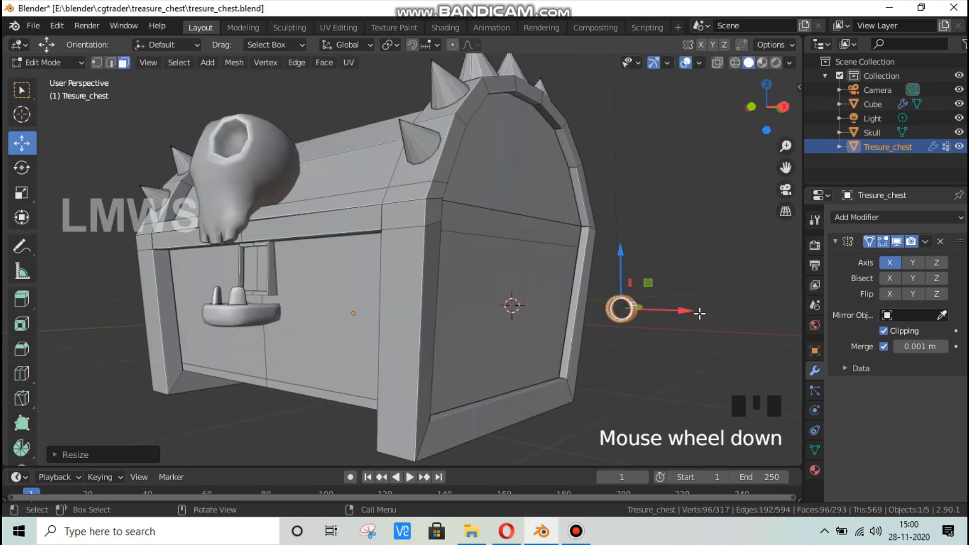
left_click_drag(655, 313, 572, 327)
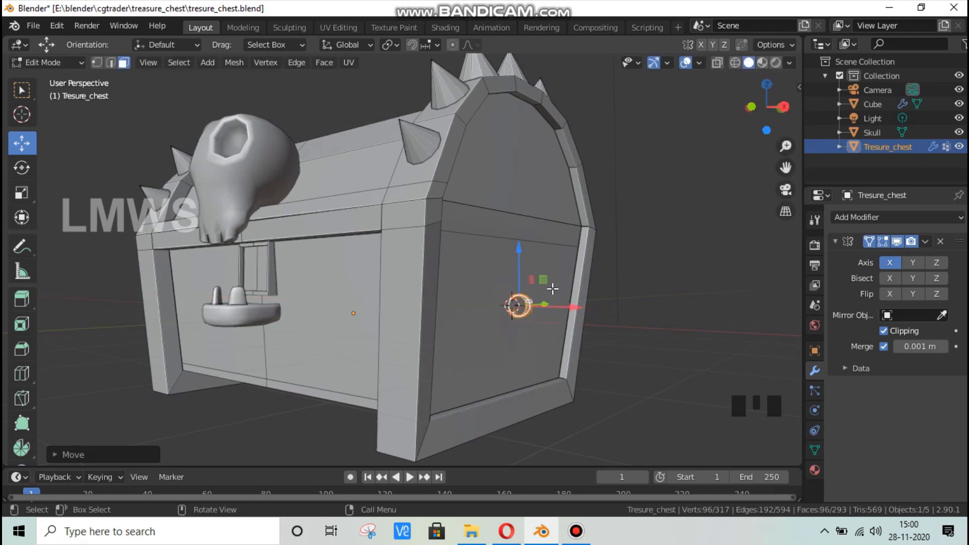
left_click_drag(520, 253, 522, 192)
scroll(525, 246, "up", 2)
middle_click_drag(617, 281, 616, 363)
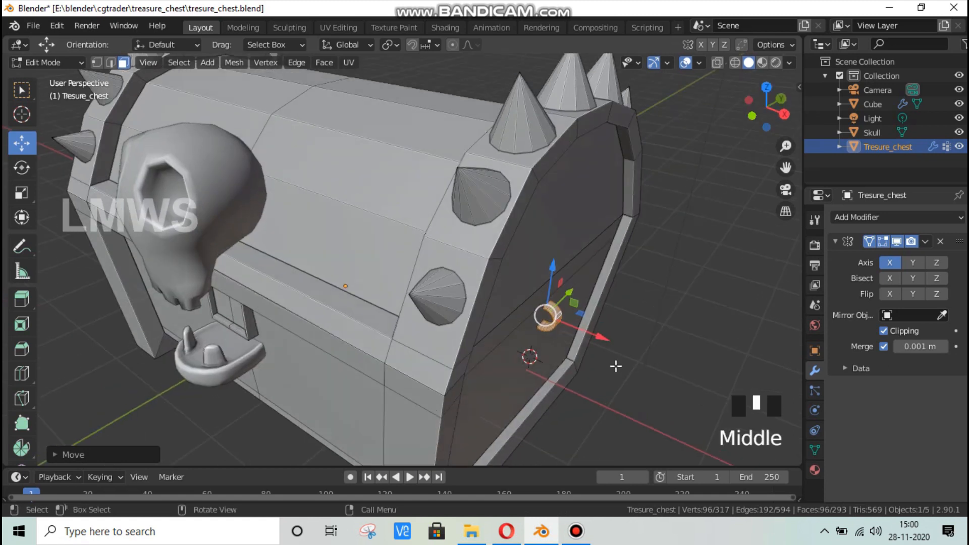
scroll(652, 358, "up", 2)
left_click_drag(650, 356, 656, 359)
scroll(631, 364, "down", 2)
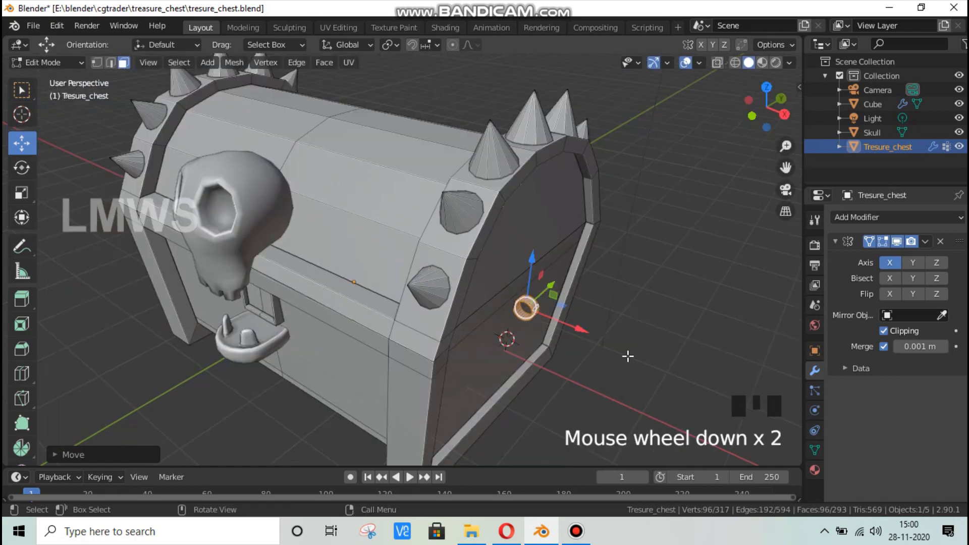
Select the lid's linked geometry in Edit Mode and hide it
key("Tab")
middle_click_drag(625, 355, 402, 274)
left_click(402, 274)
middle_click_drag(363, 346, 447, 186)
key("Tab")
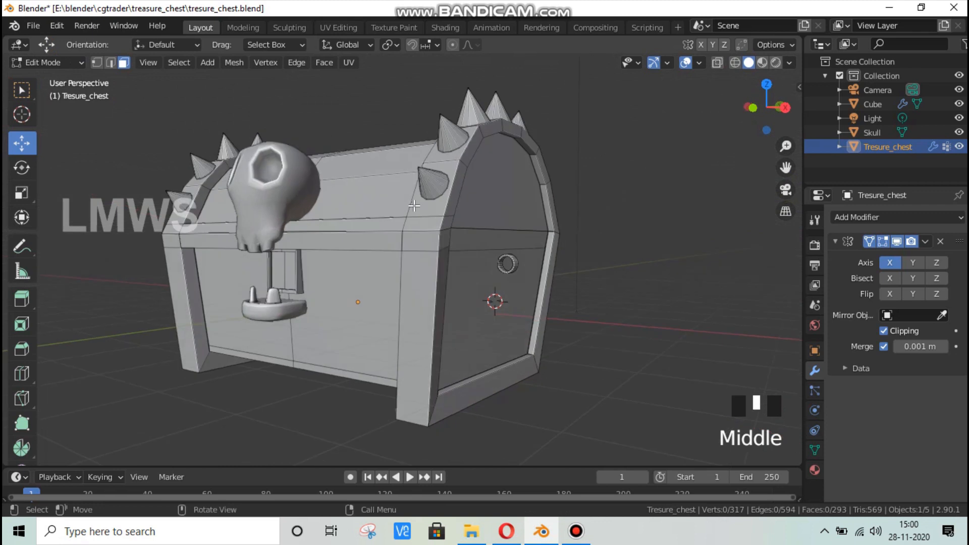
key("alt+a")
key("l")
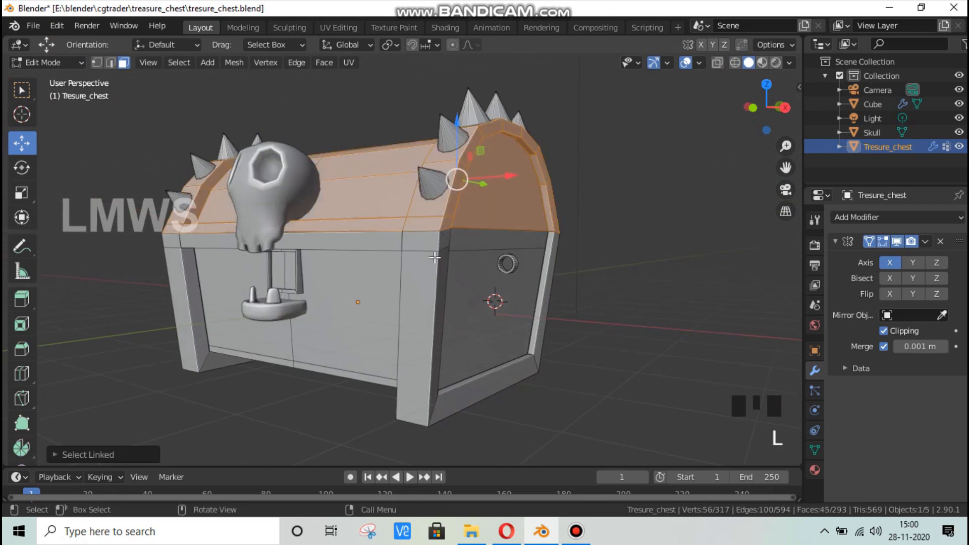
key("h")
Dissolve the horizontal edge crossing the upper part of the chest's side panel and return to Object Mode
middle_click_drag(435, 258, 121, 76)
left_click(110, 62)
left_click(451, 275)
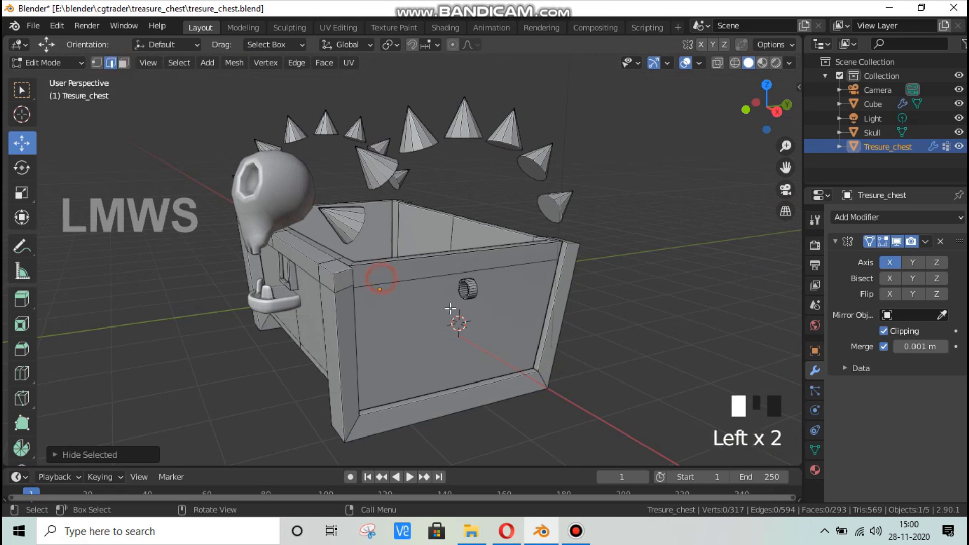
middle_click_drag(452, 275, 549, 298)
key("x")
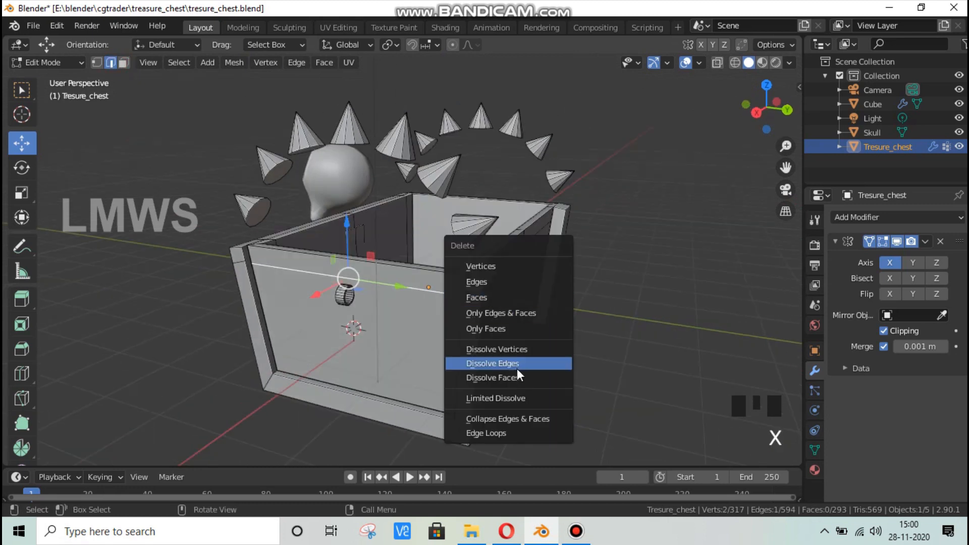
left_click(517, 362)
middle_click_drag(360, 336, 503, 335)
key("Tab")
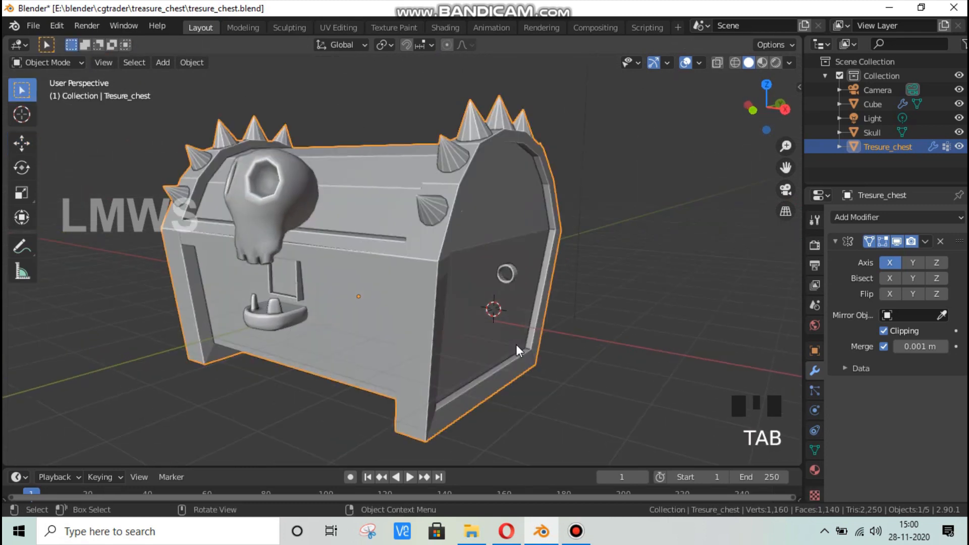
Select the chest's side panel face in Edit Mode, nudge it slightly along the X axis and deselect it
key("Tab")
scroll(503, 336, "up", 2)
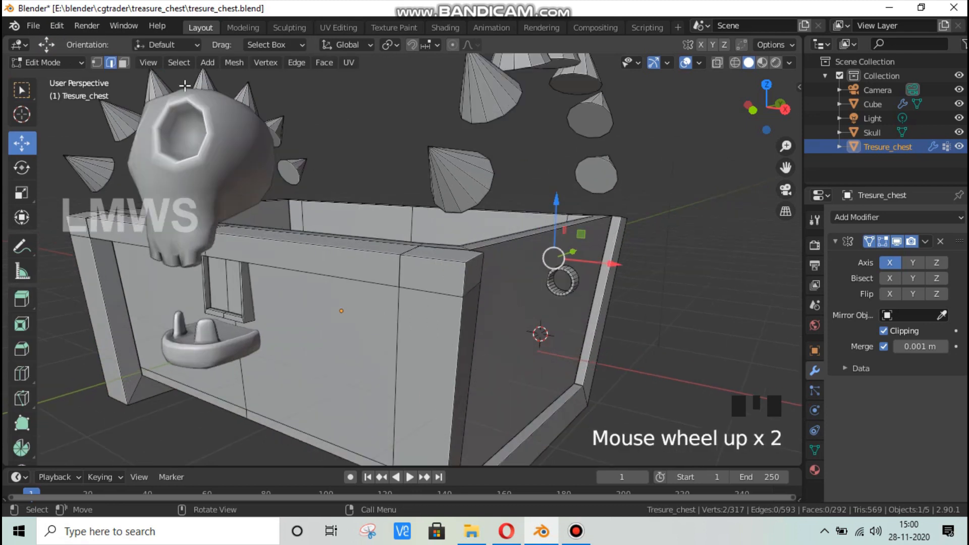
left_click(124, 61)
left_click(523, 319)
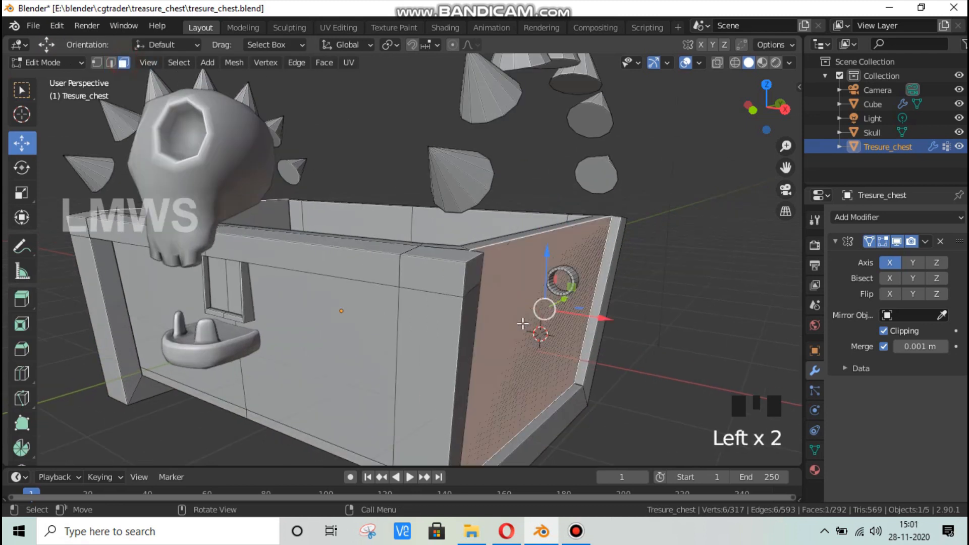
key("g")
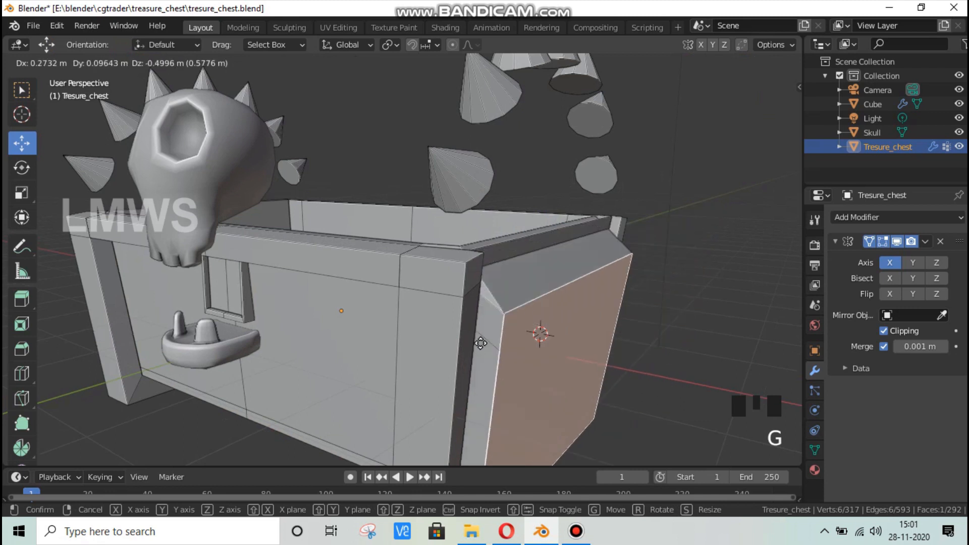
key("Escape")
key("Escape")
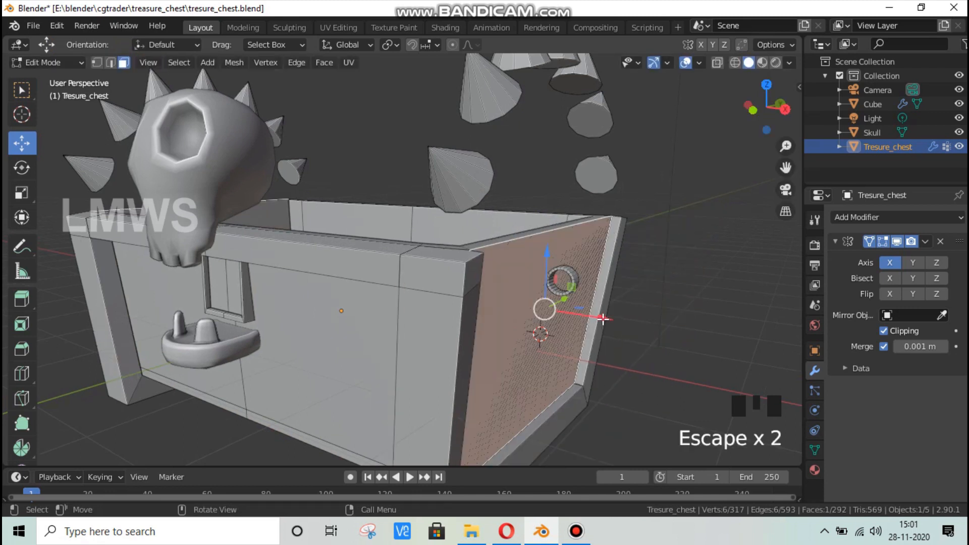
left_click_drag(602, 318, 603, 318)
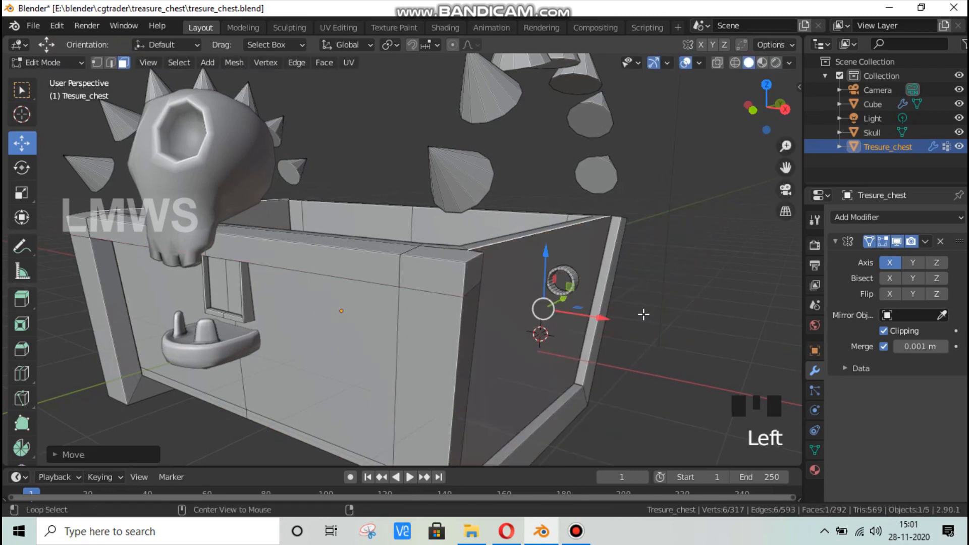
key("alt+a")
middle_click_drag(671, 328, 600, 327)
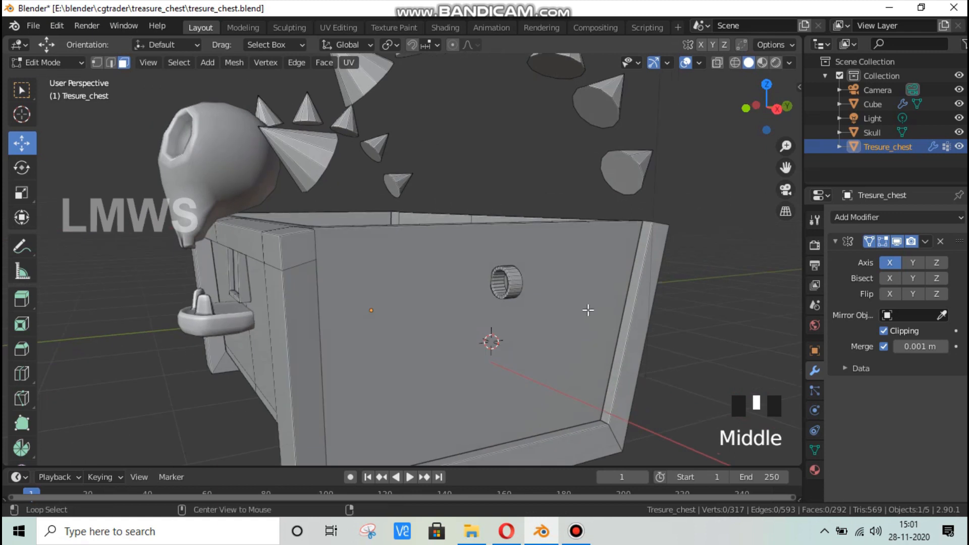
Reveal the hidden lid geometry and deselect everything in the chest mesh
key("alt+h")
key("alt+a")
key("Tab")
key("Tab")
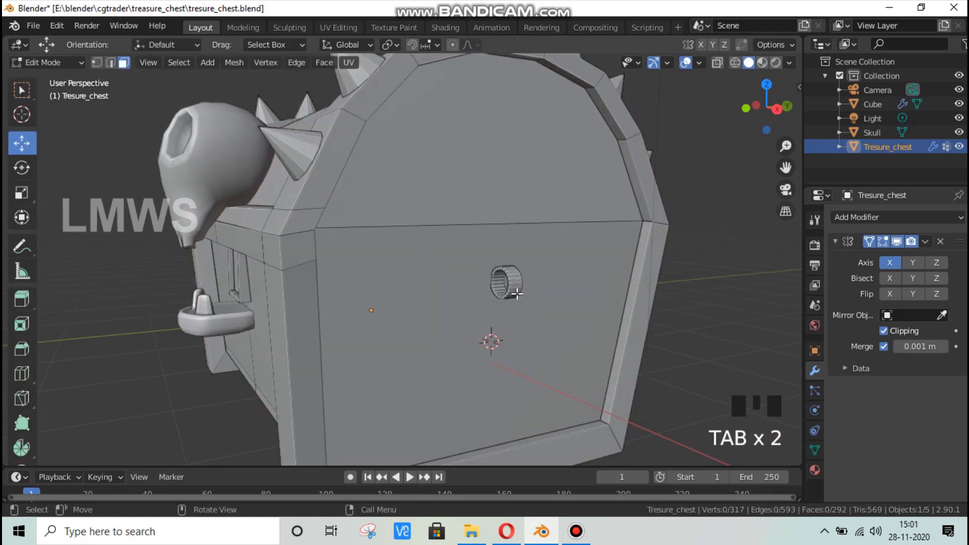
middle_click_drag(517, 293, 481, 287)
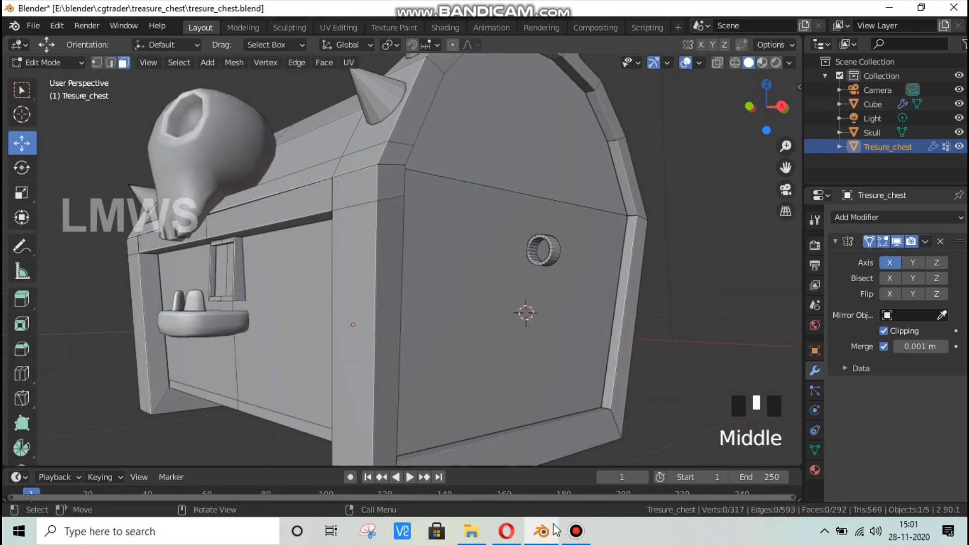
Check the chest's side in the Opera reference image, return to Blender and add a torus at X location 4.4 m
left_click(507, 534)
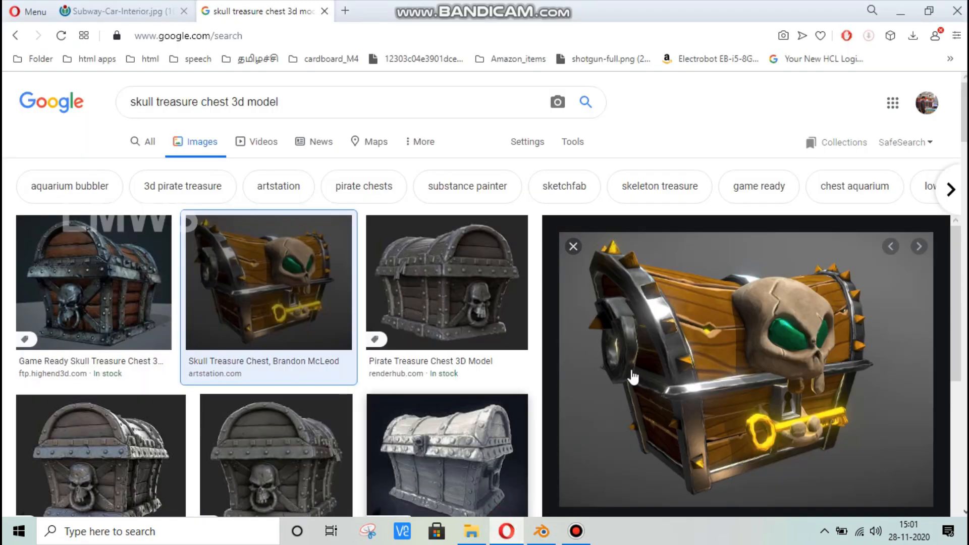
left_click(541, 530)
scroll(566, 308, "down", 1)
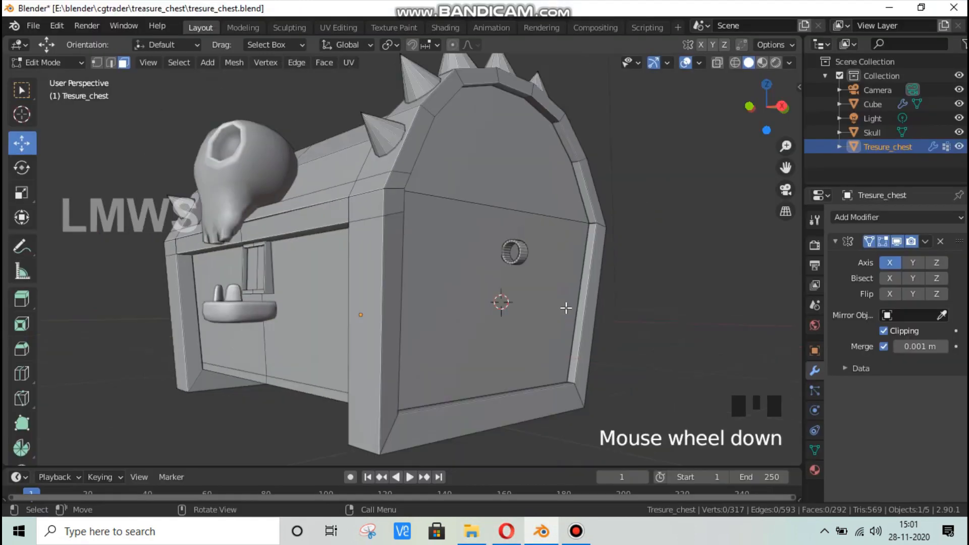
middle_click_drag(627, 345, 623, 318)
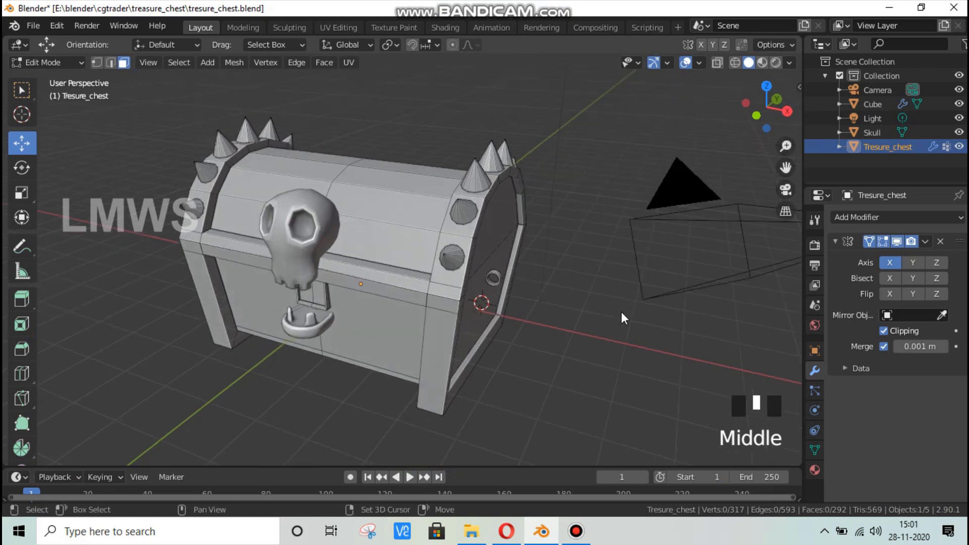
key("shift+a")
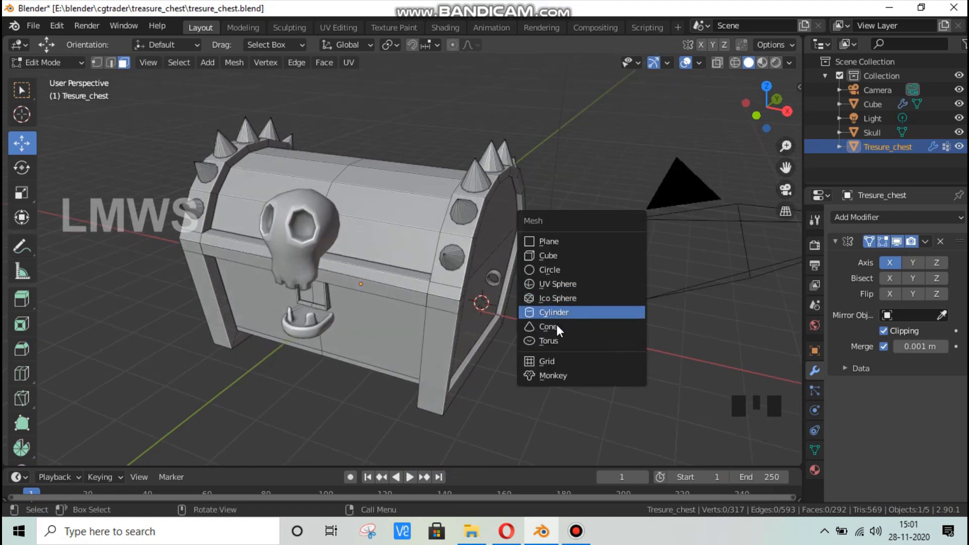
left_click(553, 341)
scroll(75, 442, "up", 2)
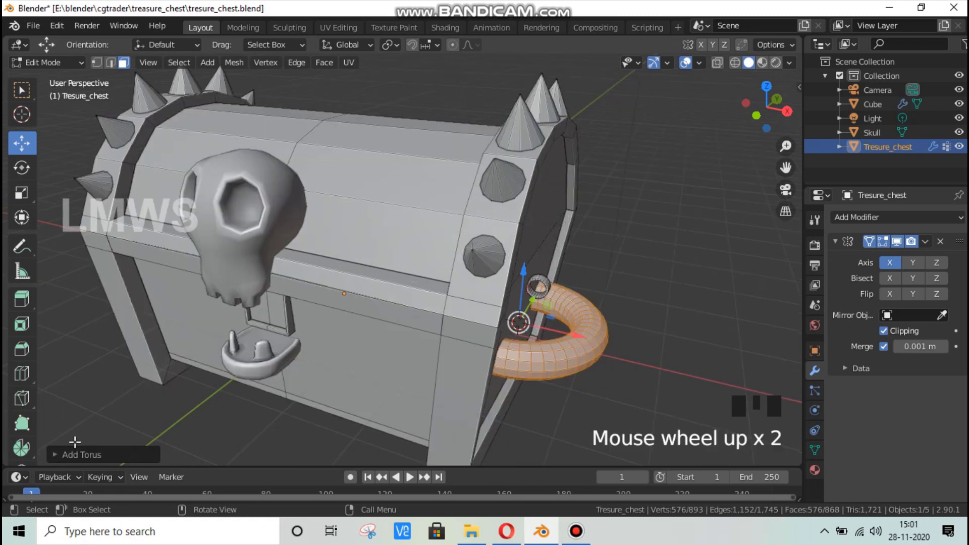
left_click(85, 454)
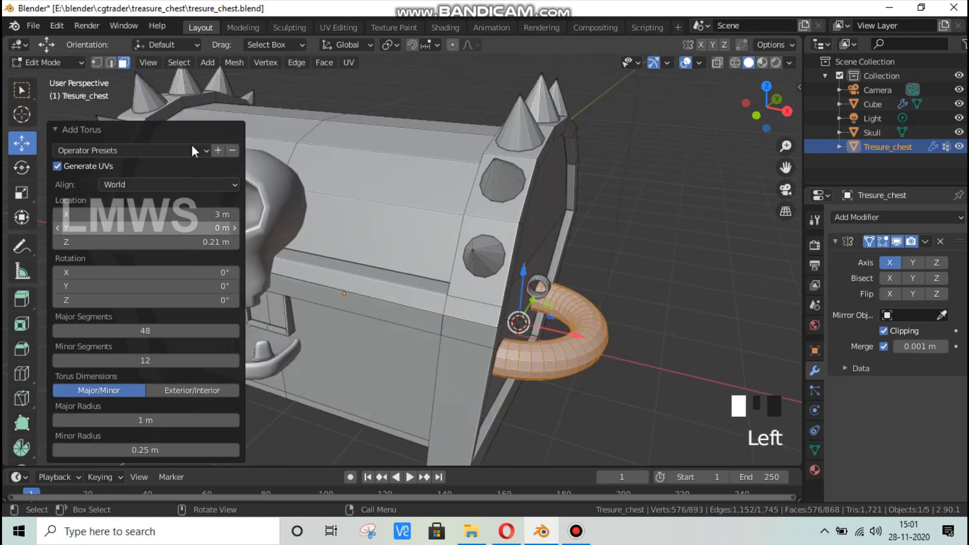
left_click(141, 216)
left_click_drag(140, 215, 172, 215)
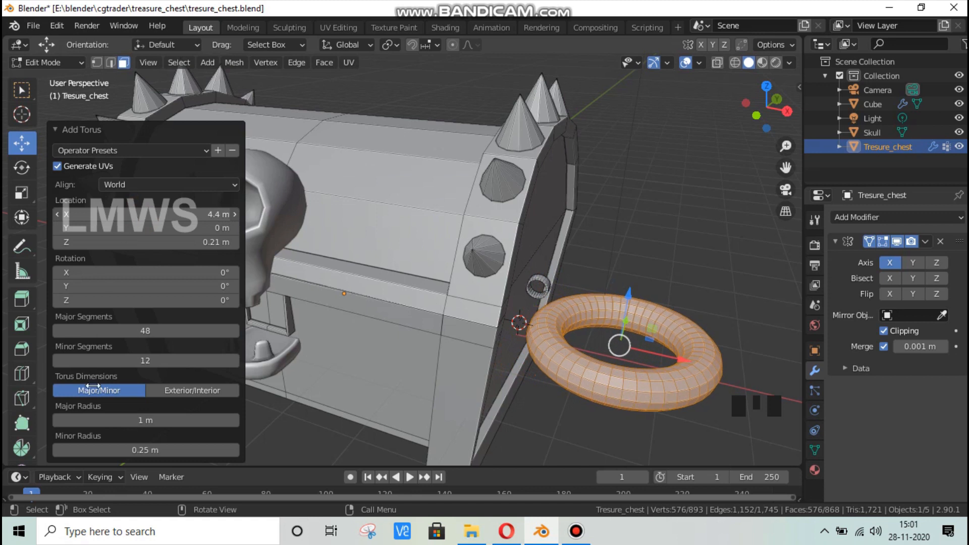
Set the torus to 24 major segments and reduce its minor segments to 8
left_click(141, 328)
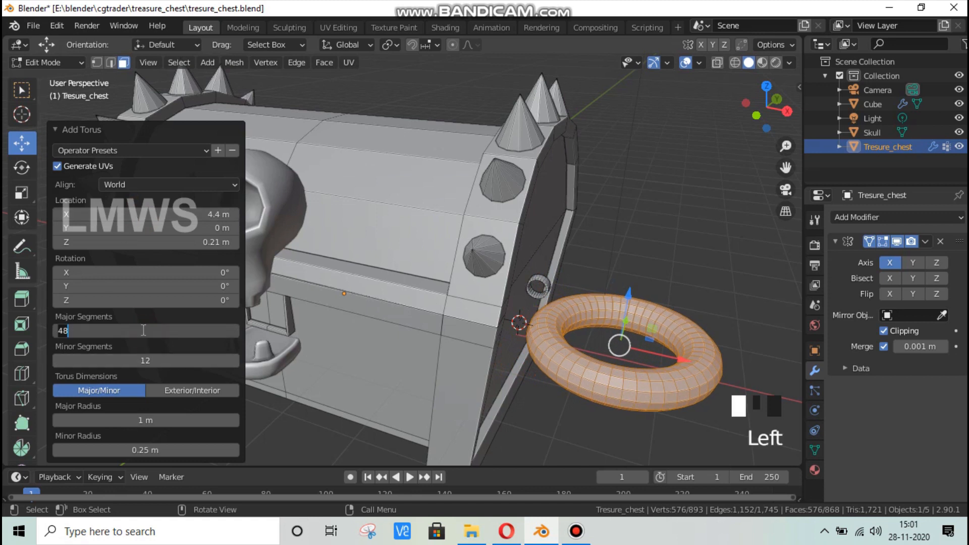
type("24")
key("Return")
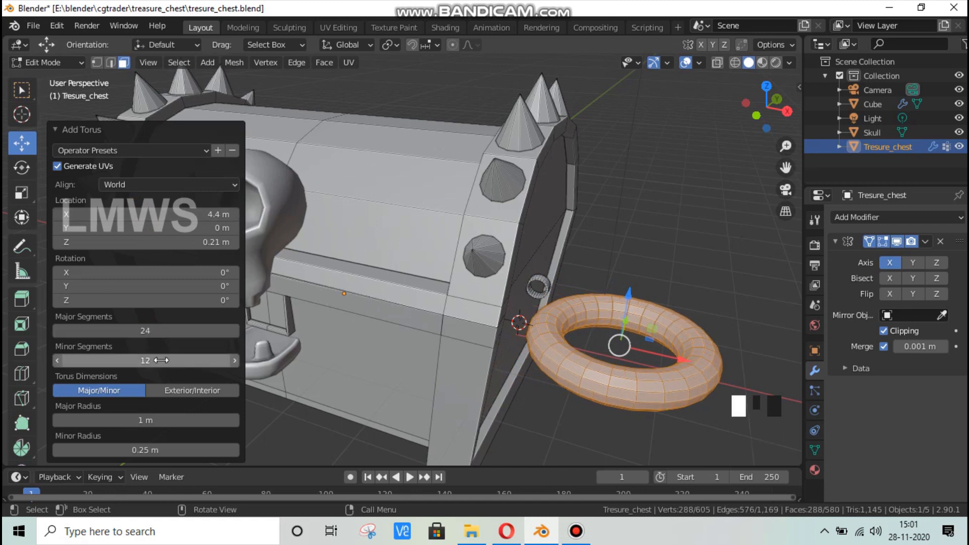
left_click(100, 130)
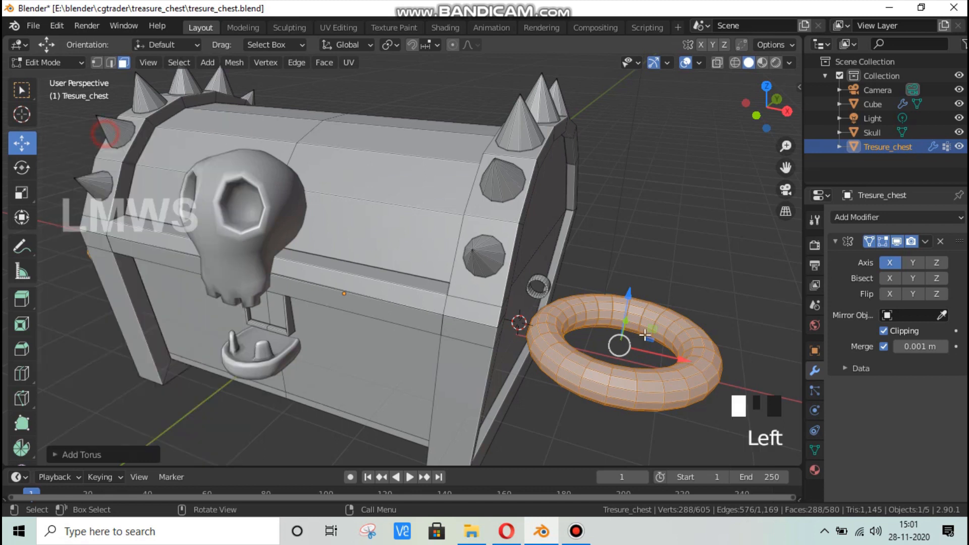
scroll(597, 352, "down", 2)
middle_click_drag(596, 352, 614, 390)
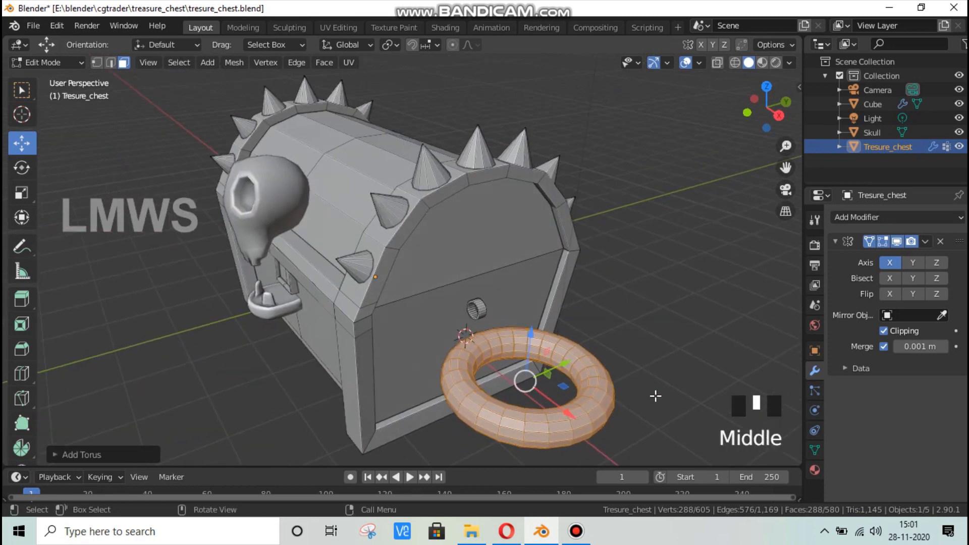
left_click(119, 453)
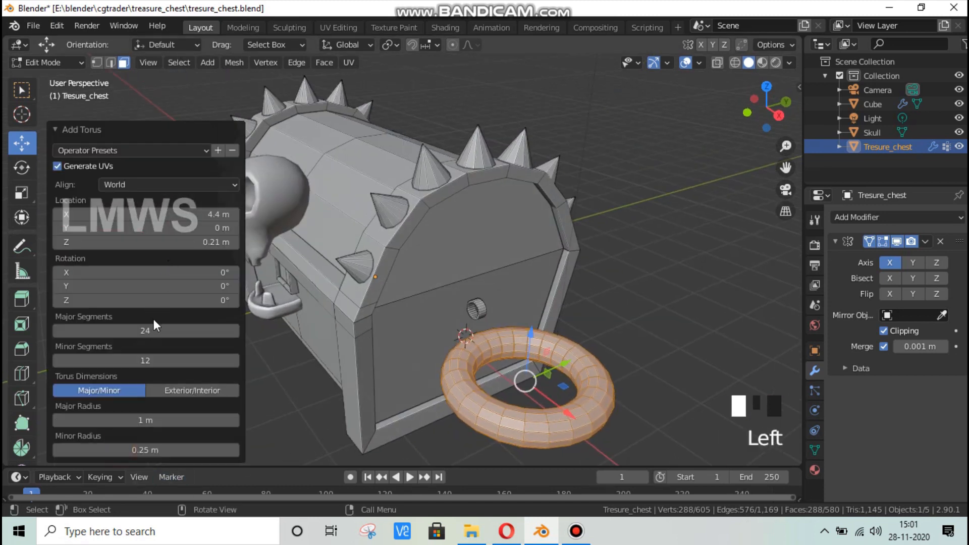
mouse_move(154, 360)
left_mouse_down()
mouse_move(130, 360)
mouse_move(139, 360)
left_mouse_up()
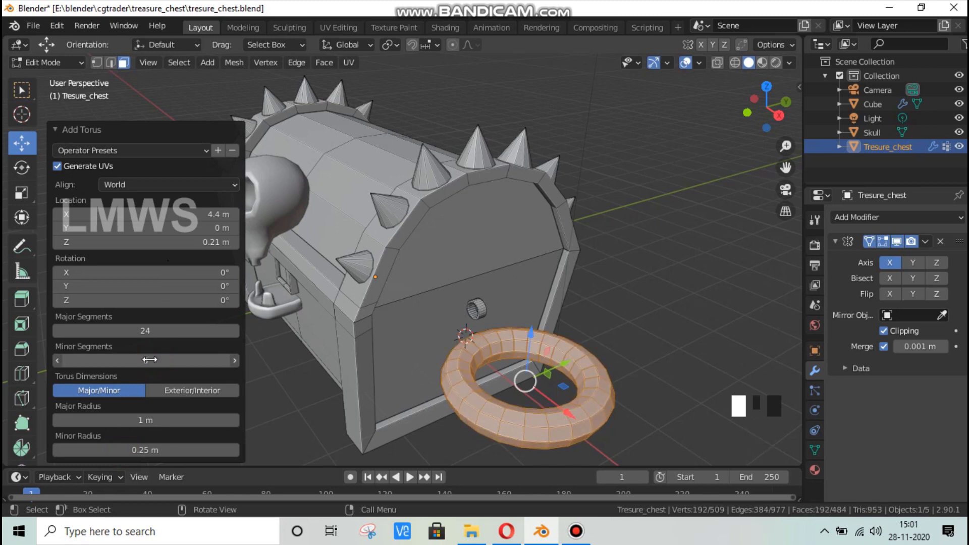
left_click(97, 129)
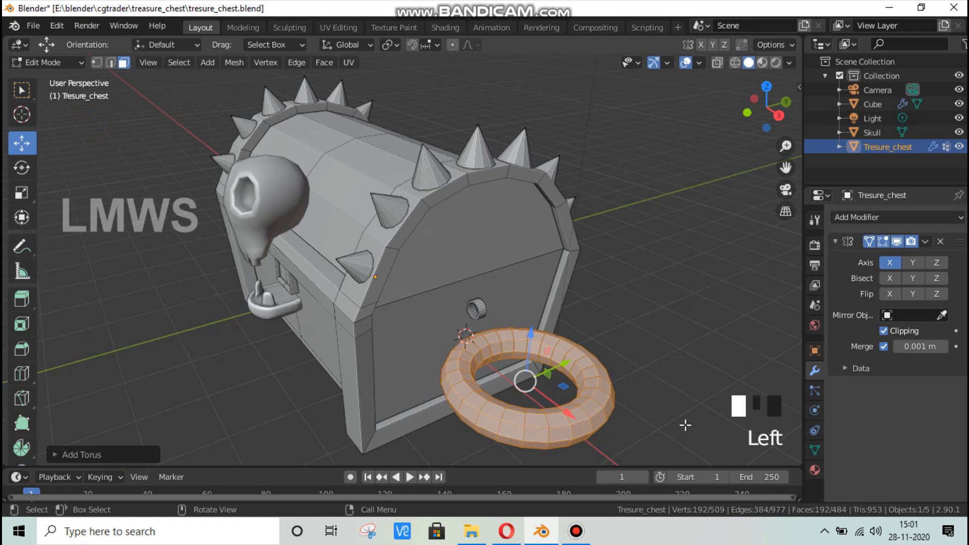
Scale the torus down to handle size and rotate it 90 degrees about the Y axis
key("s")
left_click(603, 411)
type("rx")
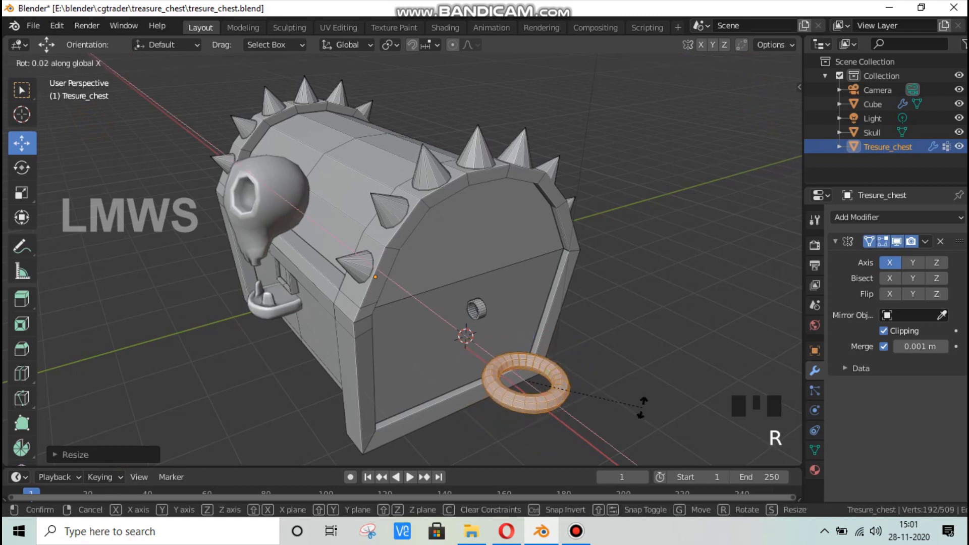
type("y90")
key("Return")
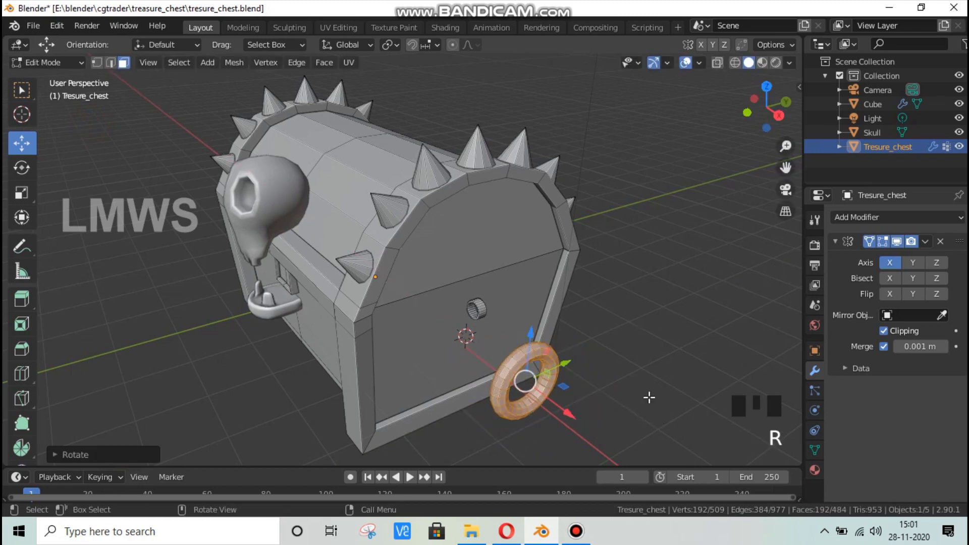
middle_click_drag(626, 362, 659, 404)
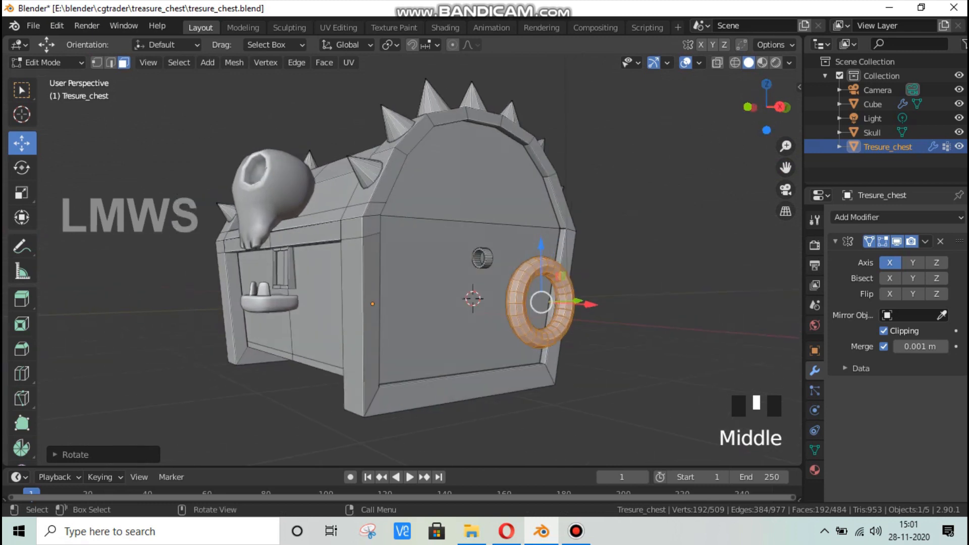
key("s")
left_click(615, 359)
middle_click_drag(614, 358, 646, 317)
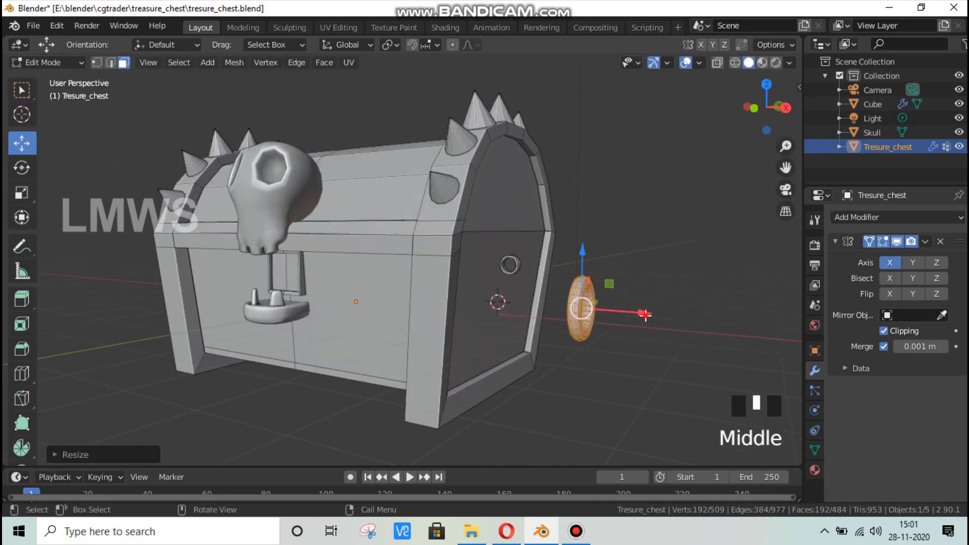
Move the torus along X to the side panel and adjust its height so it passes through the small ring fitting
left_click_drag(646, 317, 539, 307)
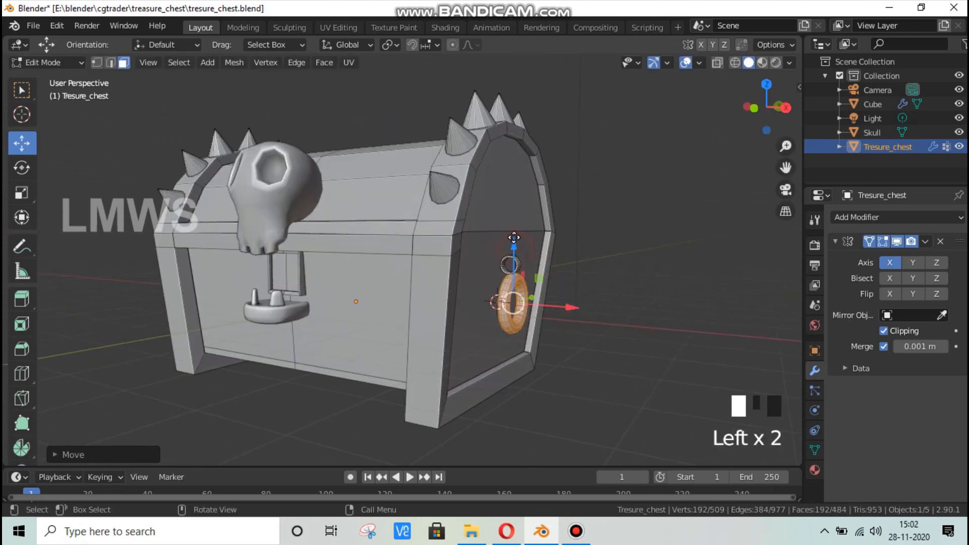
left_click_drag(513, 237, 518, 231)
left_click_drag(562, 303, 549, 273)
scroll(550, 273, "up", 5)
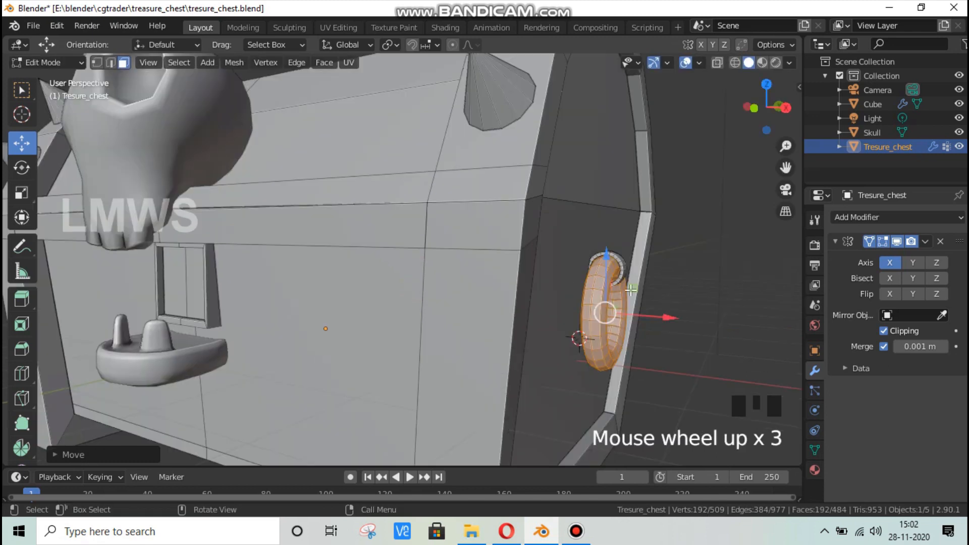
middle_click_drag(654, 329, 540, 329, "shift")
scroll(534, 306, "up", 2)
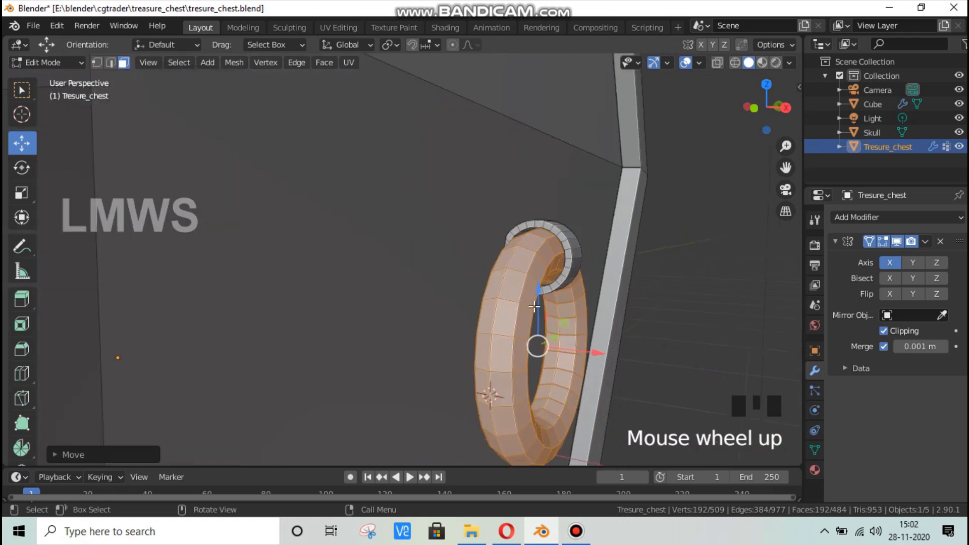
left_click_drag(541, 287, 538, 294)
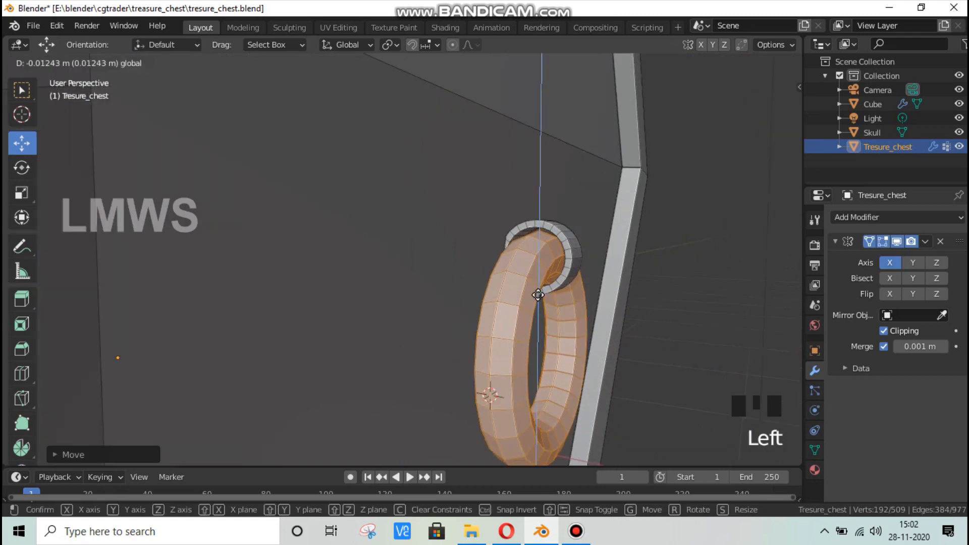
left_click_drag(584, 332, 588, 334)
Scale the torus down slightly so it fits inside the small ring fitting
key("s")
key("shift+x")
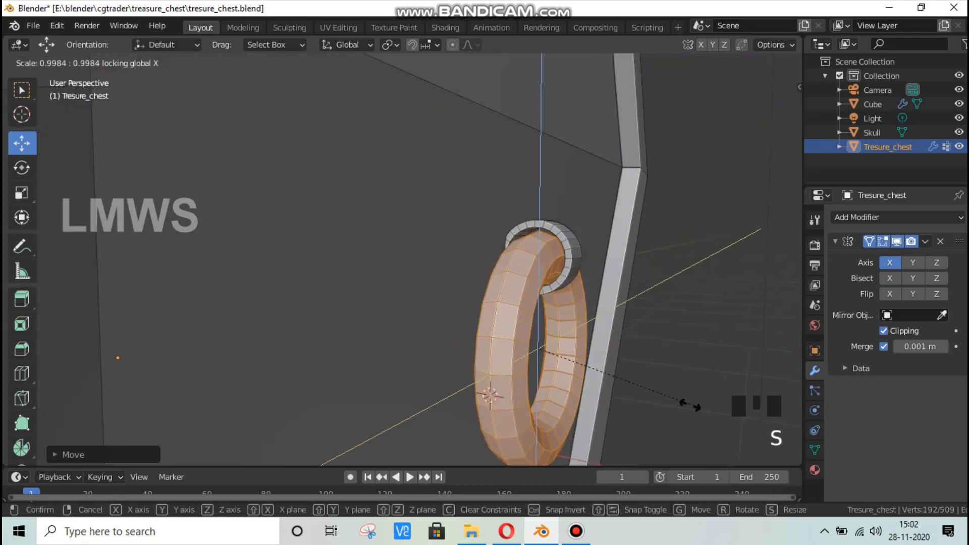
left_click(695, 414)
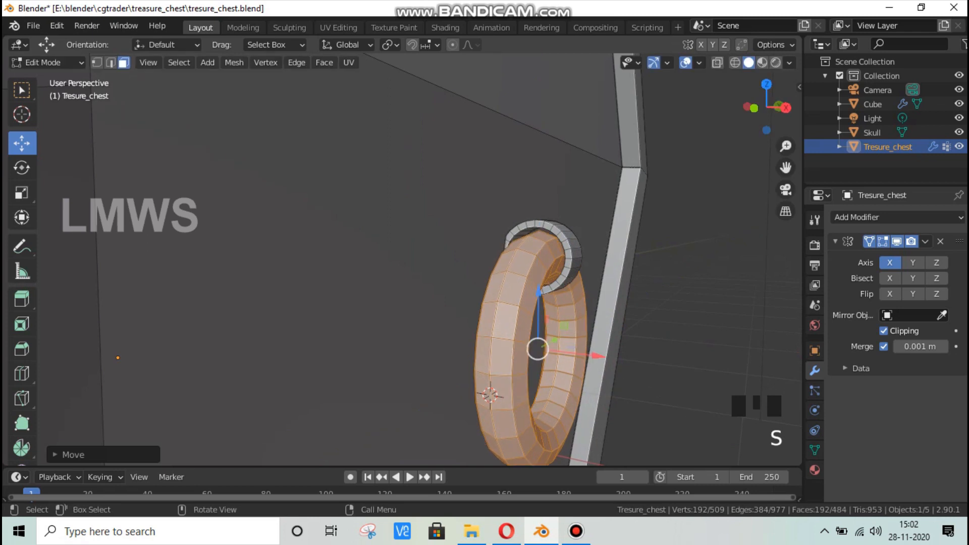
key("s")
left_click(667, 407)
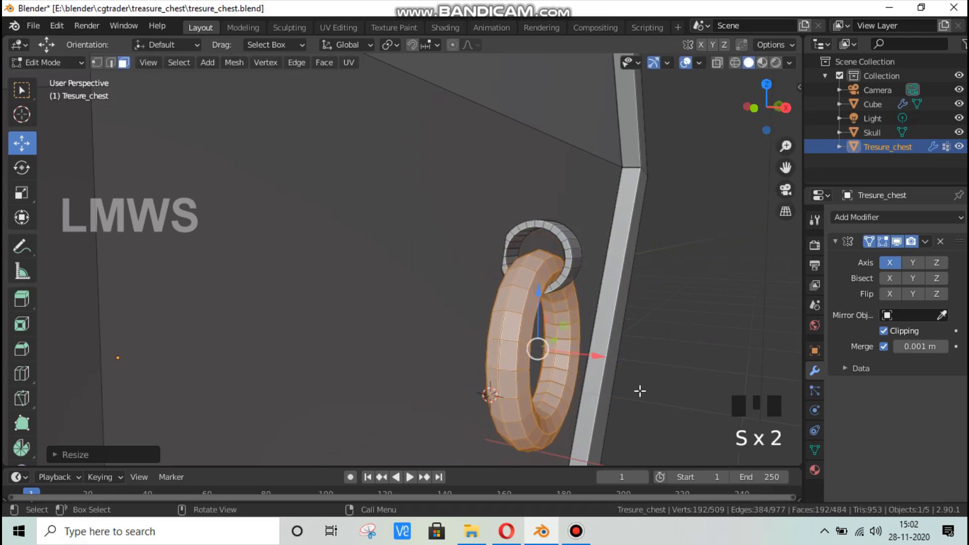
Try rescaling the torus uniformly and along the X axis, and undo the change
key("s")
left_click(661, 402)
key("s")
key("x")
left_click(657, 403)
key("ctrl+z")
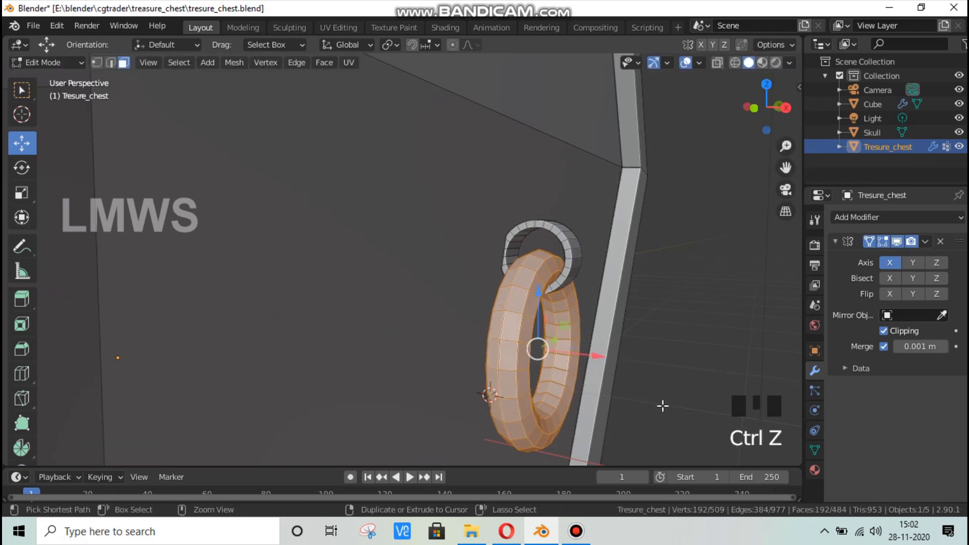
Raise the torus slightly along the Z axis so it hangs within the small ring fitting
left_click(538, 290)
left_click_drag(538, 290, 538, 278)
mouse_move(574, 390)
middle_mouse_down()
mouse_move(547, 385)
mouse_move(569, 400)
middle_mouse_up()
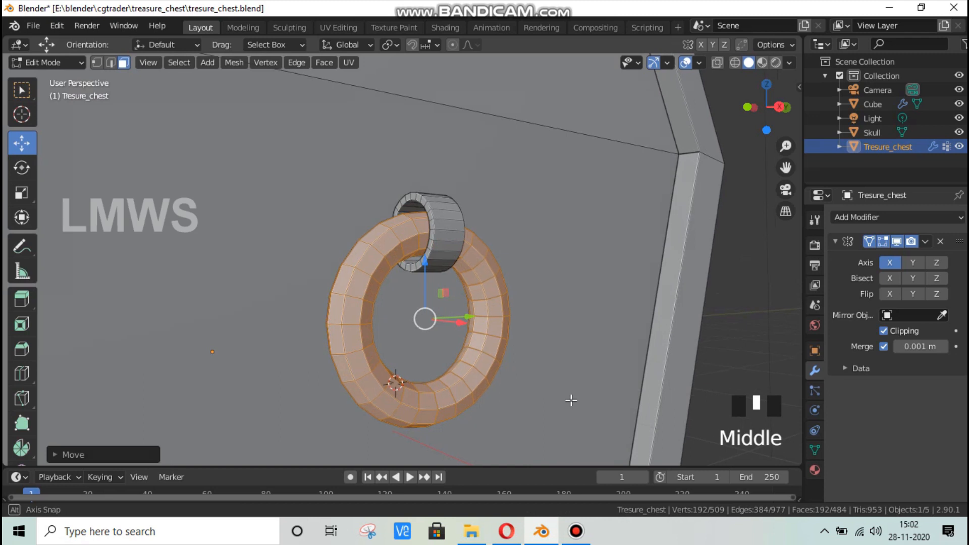
Clear the torus selection and save the chest file
key("alt+a")
key("ctrl+s")
left_click(123, 62)
left_click(468, 412)
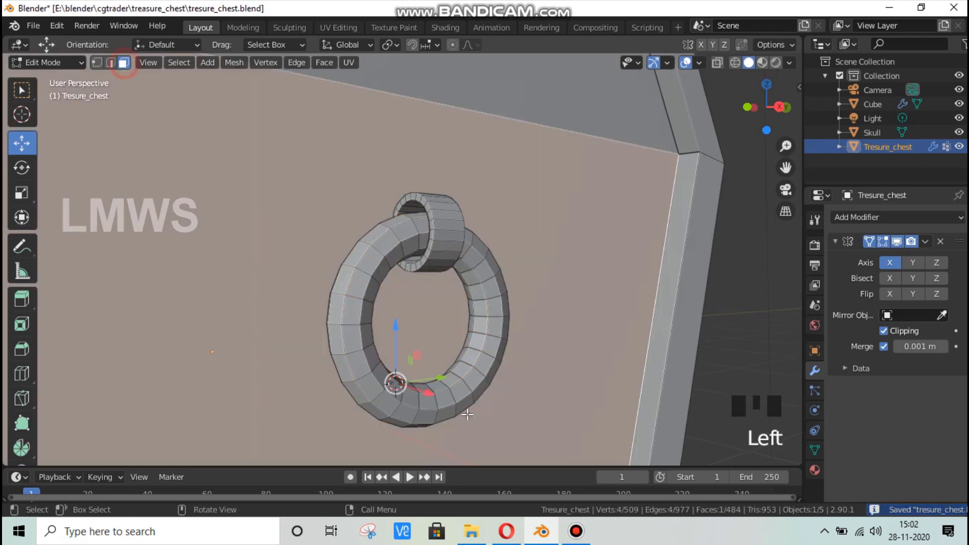
key("alt+a")
scroll(516, 398, "down", 2)
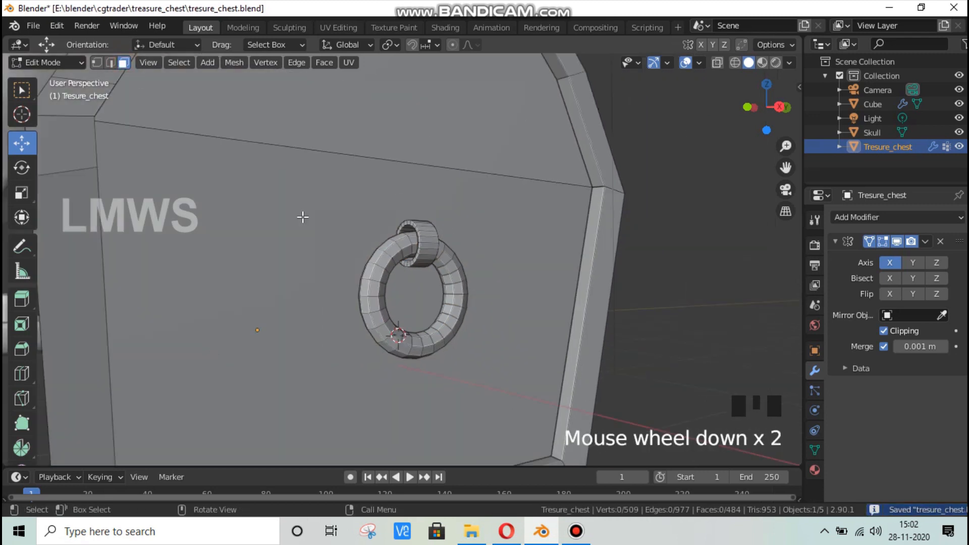
Hide the geometry linked to the side panel so the ring handle and its fitting stand free
key("l")
key("h")
middle_click_drag(404, 363, 441, 381)
scroll(473, 381, "up", 2)
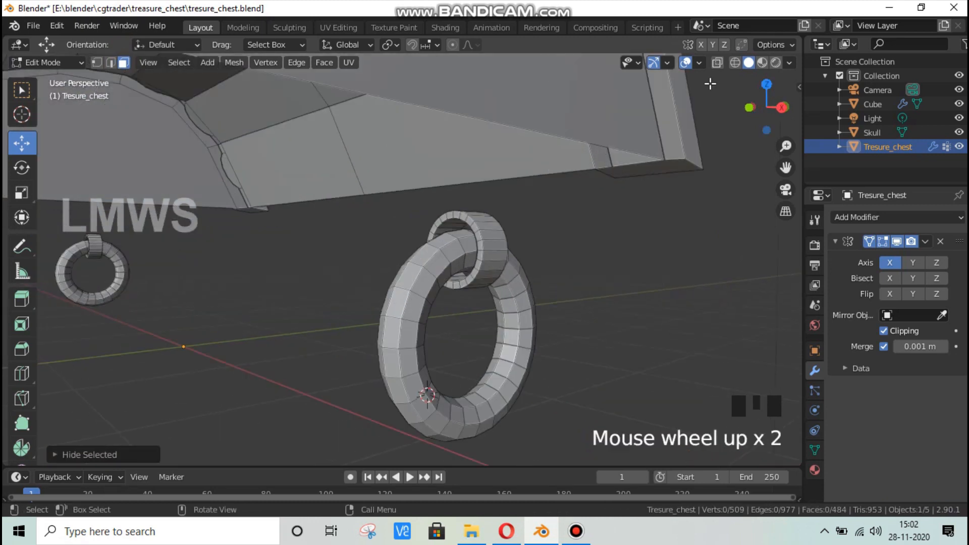
Box-select the lower faces of the torus through the mesh in the right orthographic wireframe view
left_click(739, 62)
left_click(466, 368)
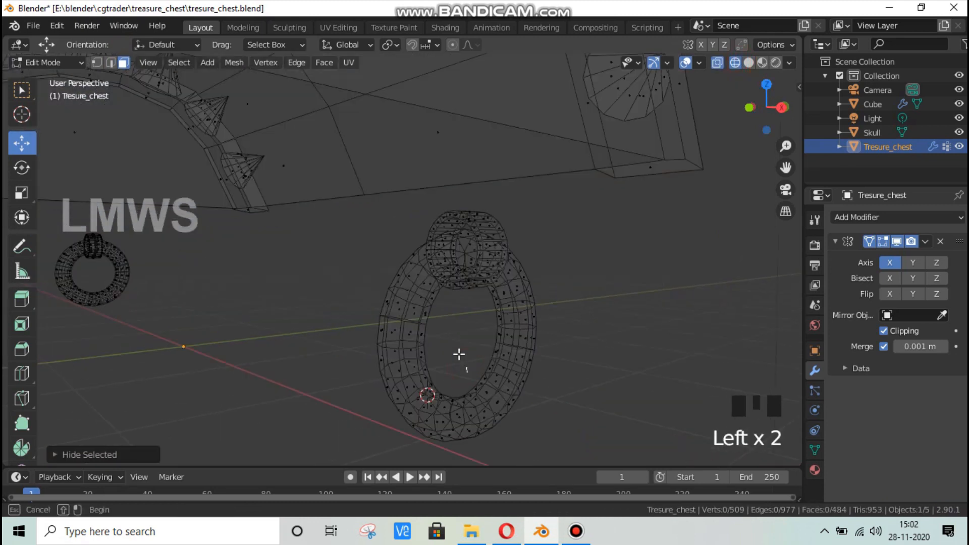
key("KP_3")
scroll(459, 353, "up", 2)
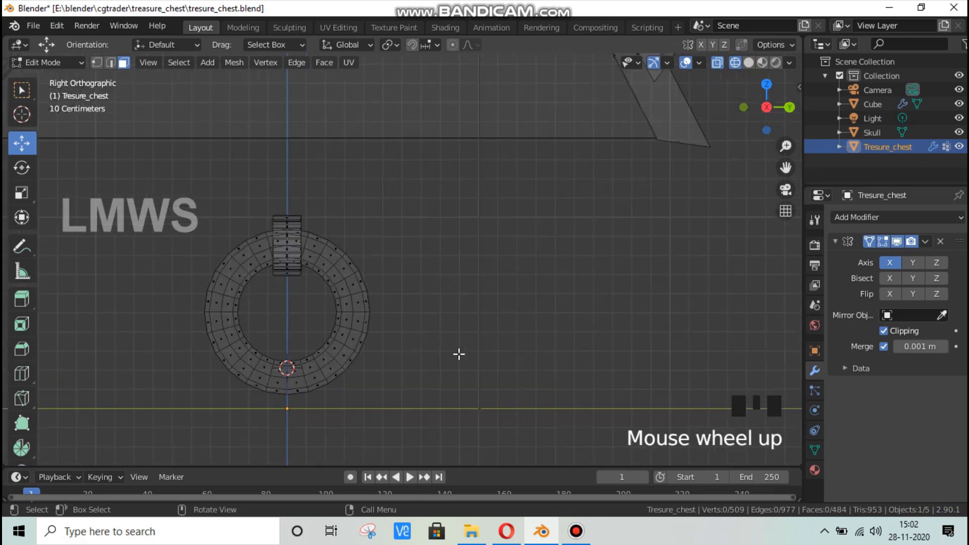
left_click_drag(217, 359, 320, 444)
Extend the face selection evenly up both sides of the torus to cover its complete lower arc
left_click(201, 392, "shift")
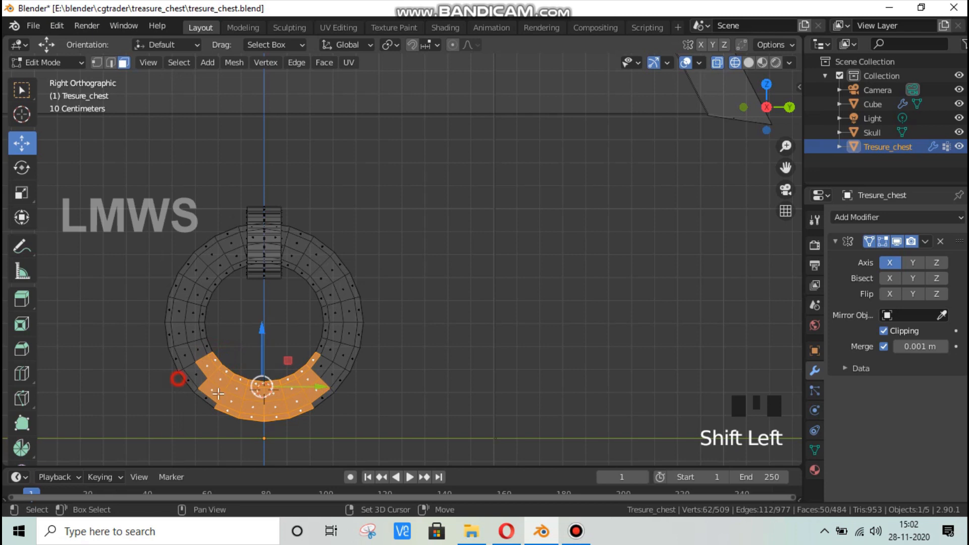
left_click(202, 376, "shift")
left_click(191, 392, "shift")
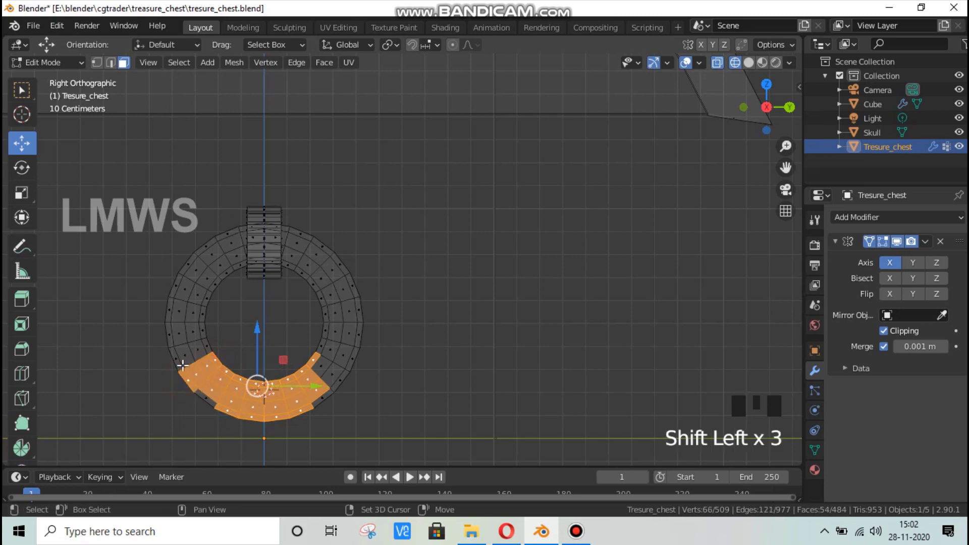
left_click(204, 398, "shift")
left_click_drag(321, 375, 339, 398, "shift")
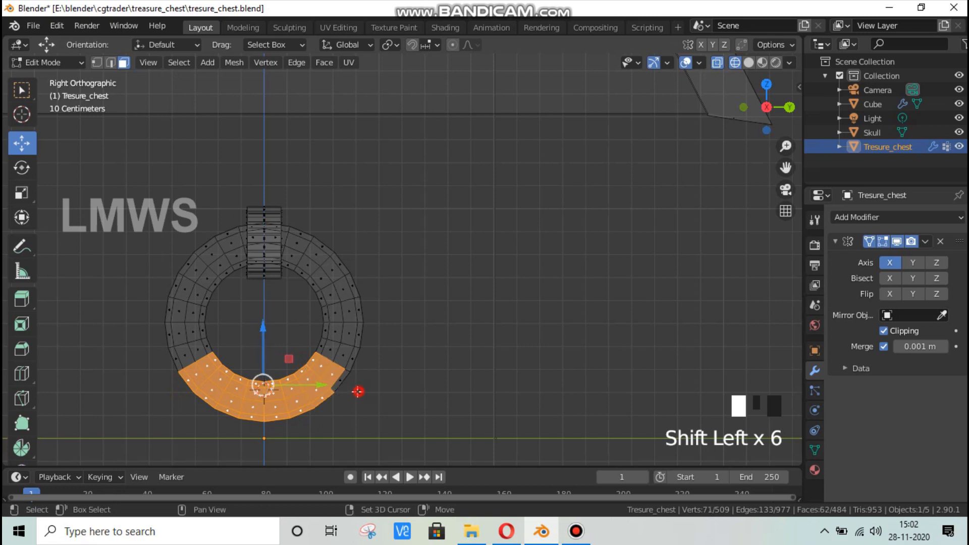
left_click(351, 381, "shift")
left_click_drag(313, 342, 334, 341, "shift")
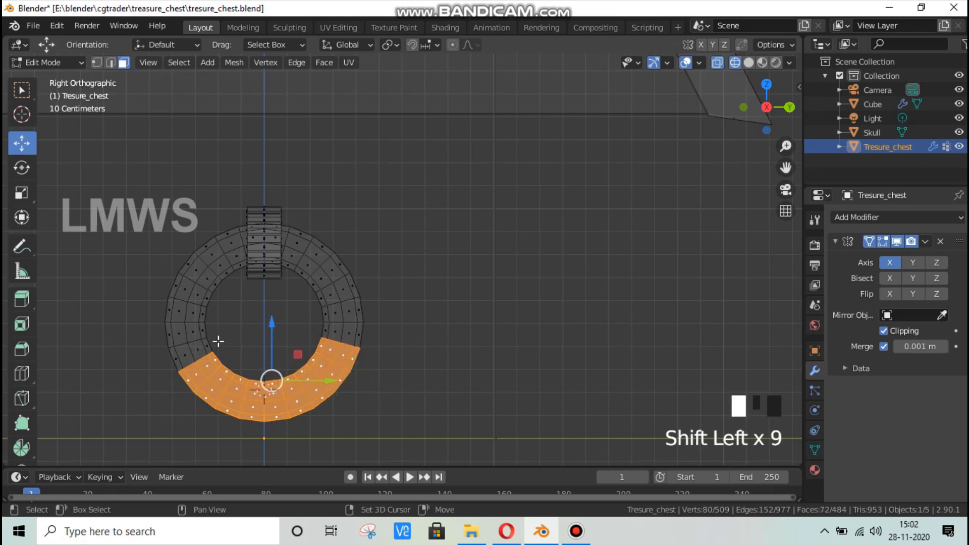
left_click_drag(218, 341, 204, 380, "shift")
middle_click_drag(231, 418, 484, 373)
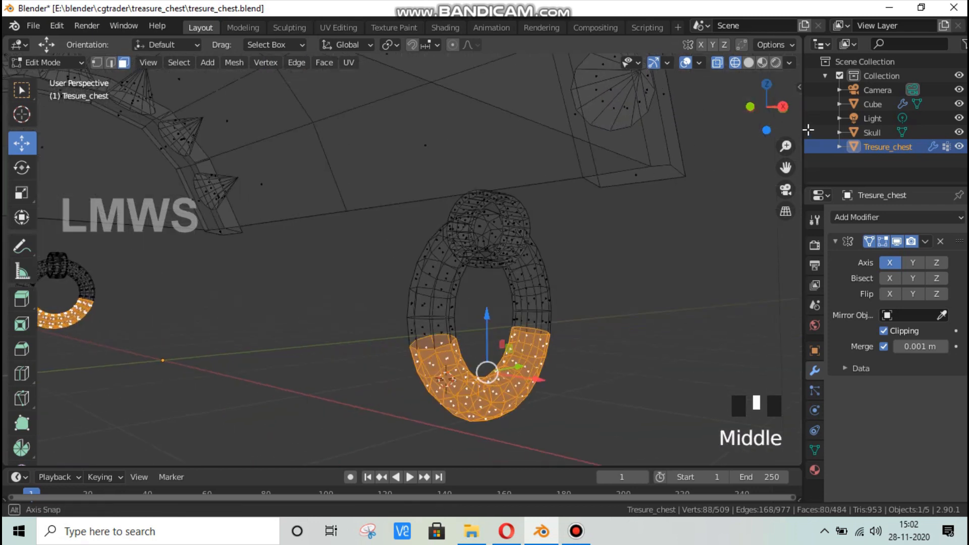
Try extruding the torus's lower arc in solid shading and enlarging it uniformly by about 1.06
left_click(749, 62)
key("e")
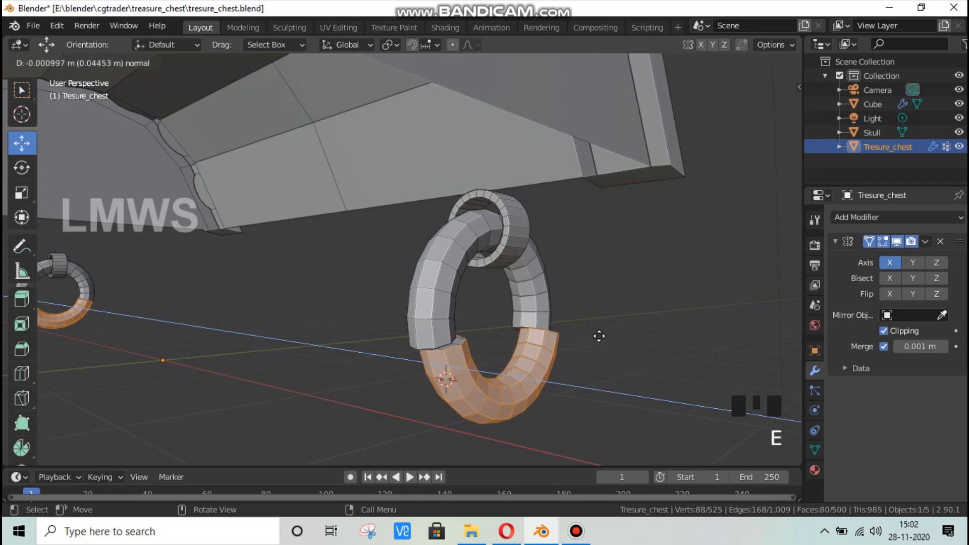
key("s")
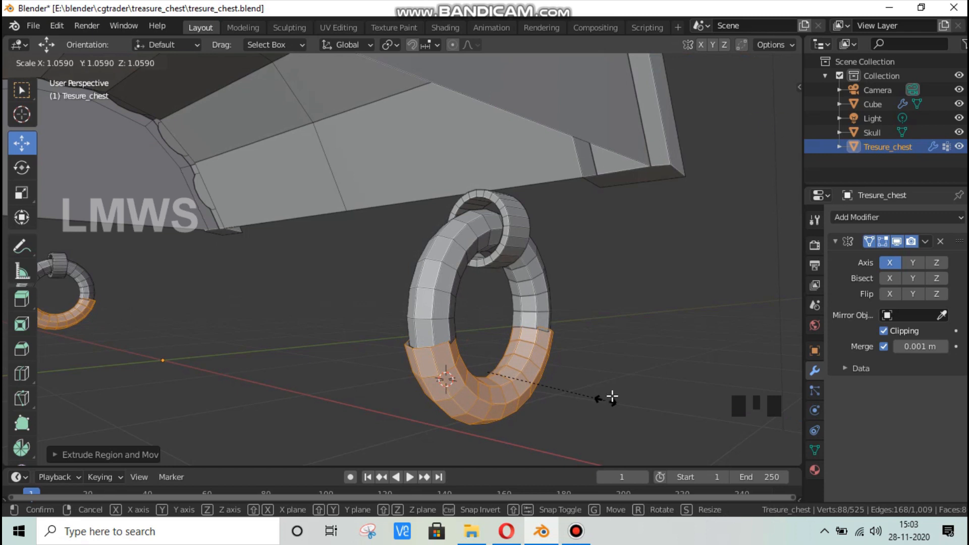
left_click(613, 397)
Try thickening the extruded lower arc along X, and adjust its width along Y
middle_click_drag(562, 417, 572, 381)
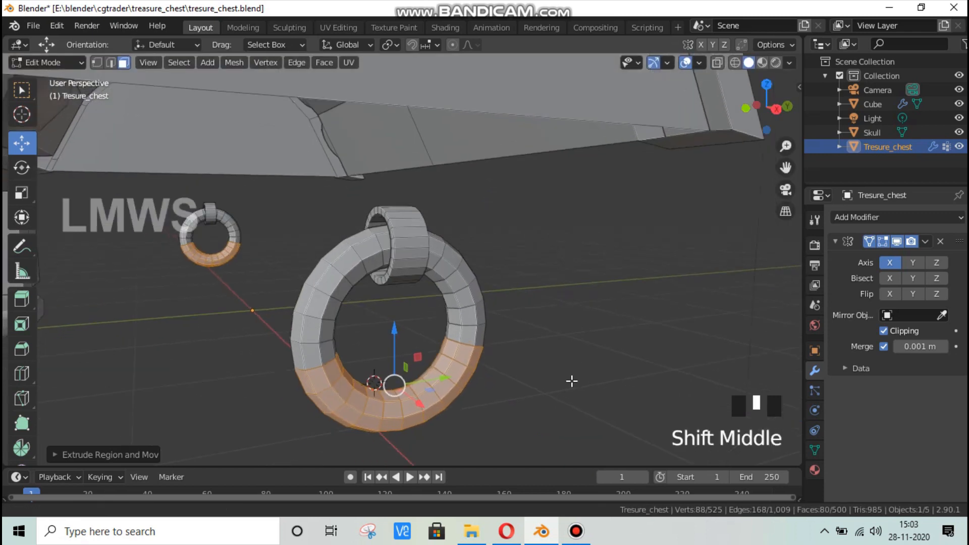
scroll(490, 390, "up", 2)
key("s")
key("x")
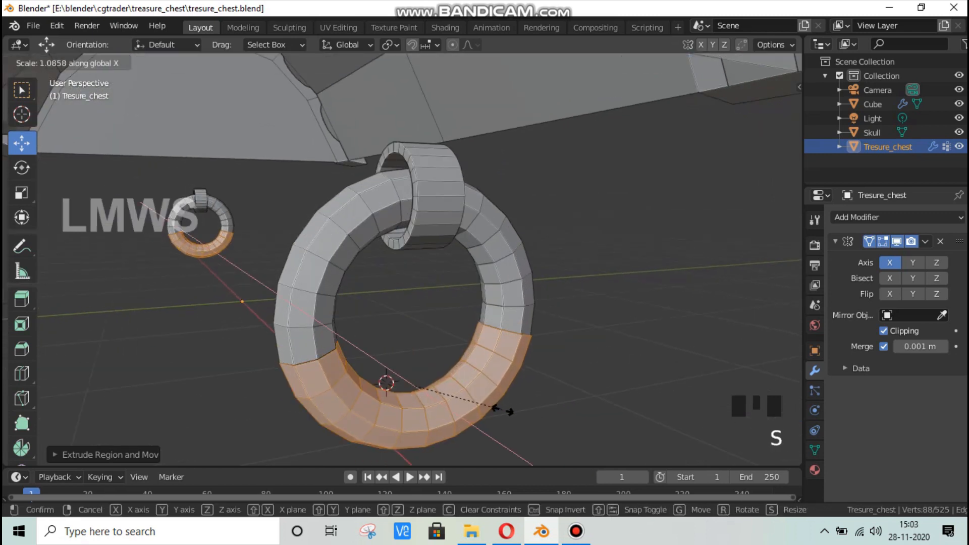
left_click(539, 404)
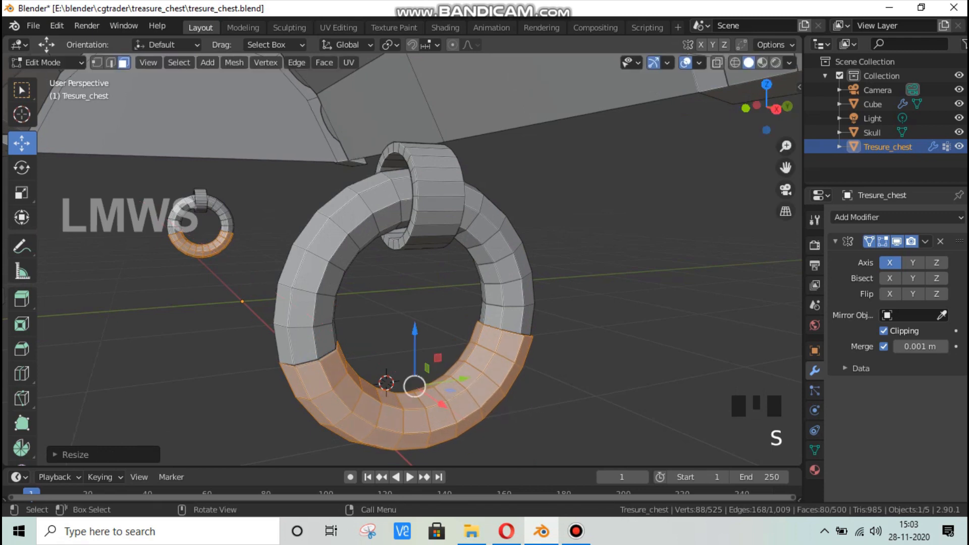
key("s")
key("y")
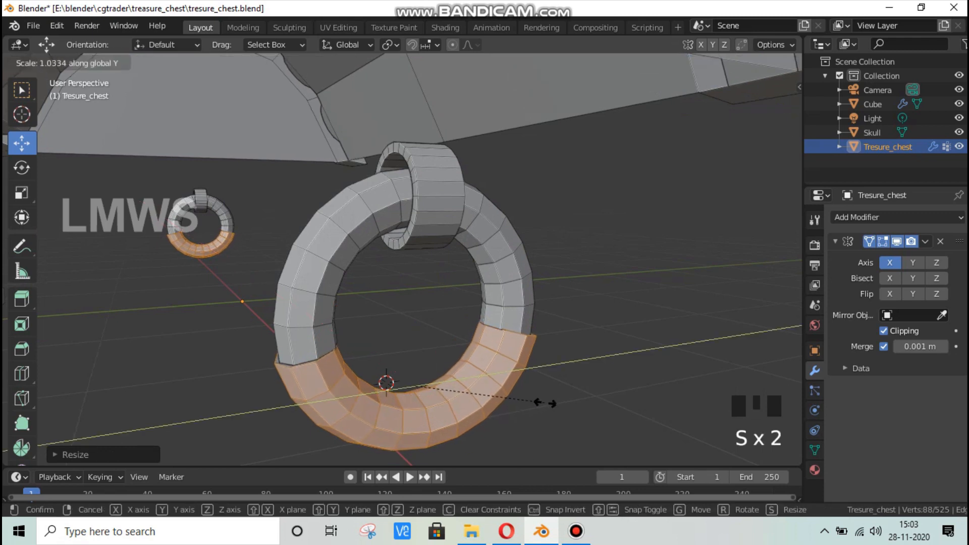
left_click(543, 402)
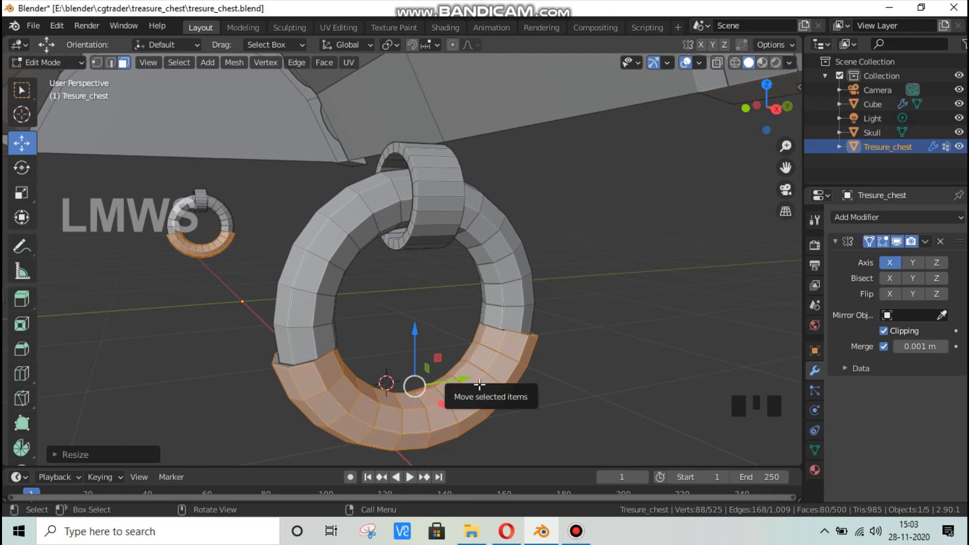
key("s")
key("y")
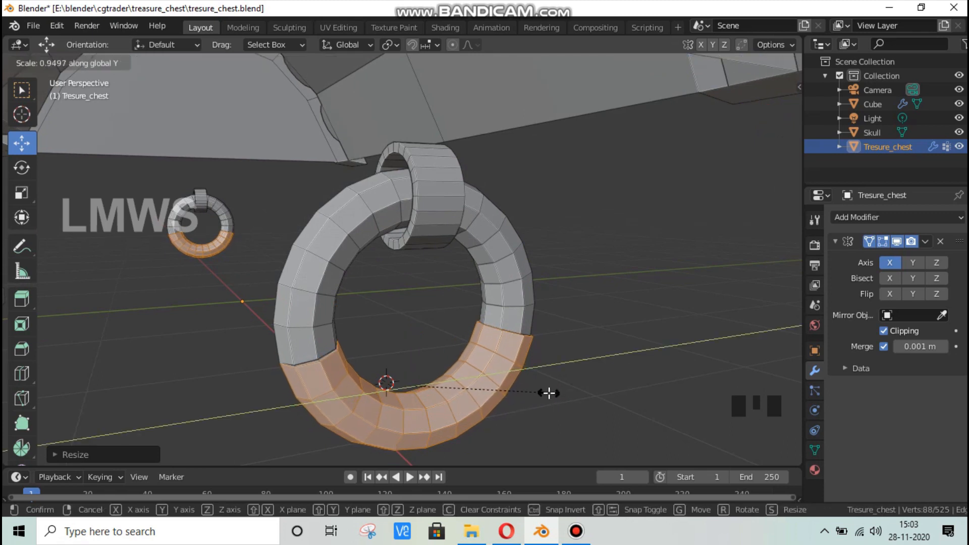
left_click(548, 393)
Undo the scaling and extrusion of the torus's lower arc and clear the face selection
scroll(502, 414, "up", 2)
middle_click_drag(524, 402, 466, 367, "shift")
key("ctrl+z")
key("ctrl+z")
key("ctrl+z")
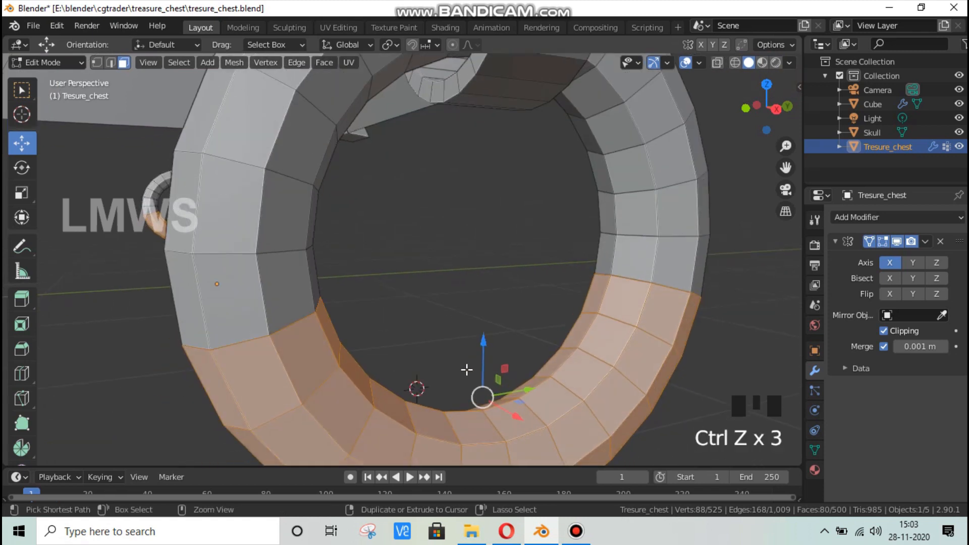
key("ctrl+z")
scroll(469, 373, "down", 2)
key("ctrl+z")
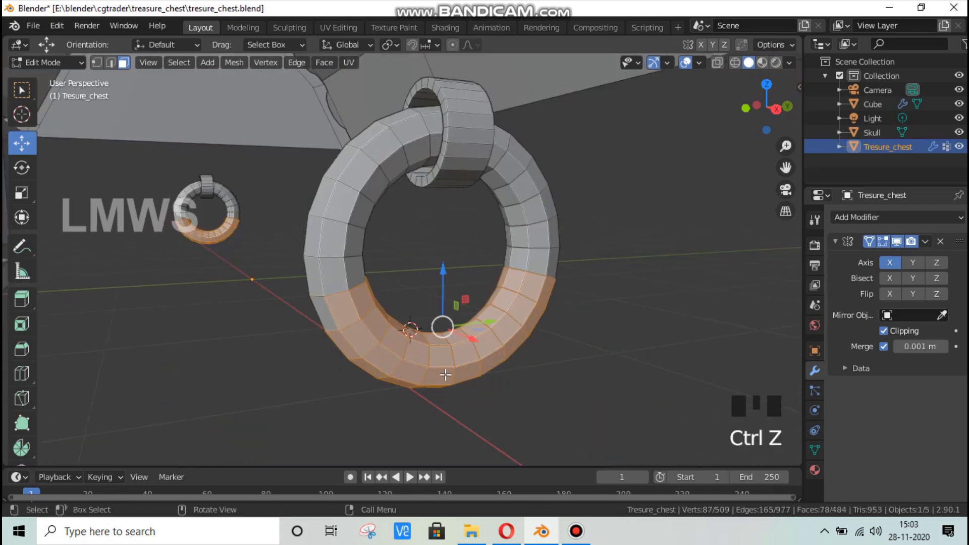
scroll(423, 362, "up", 1)
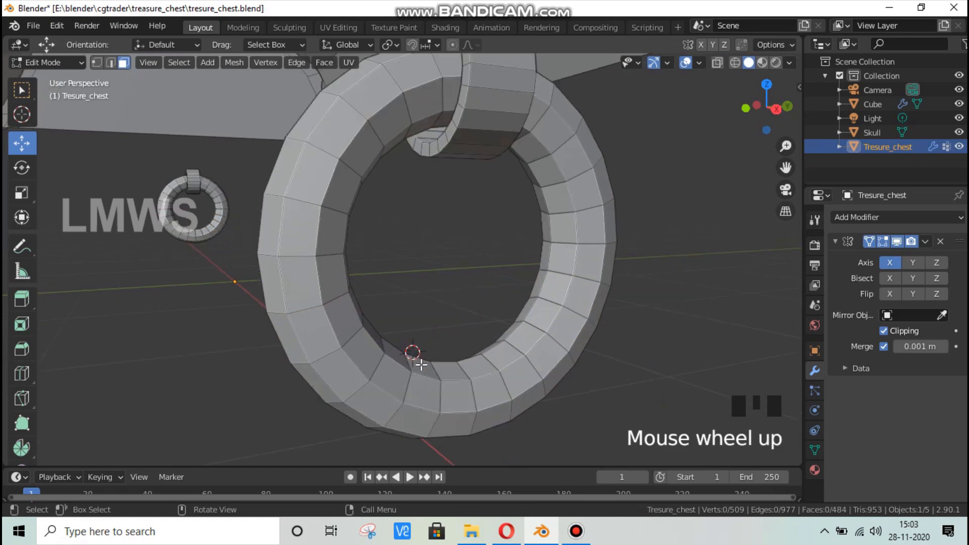
scroll(482, 368, "down", 2)
key("ctrl+z")
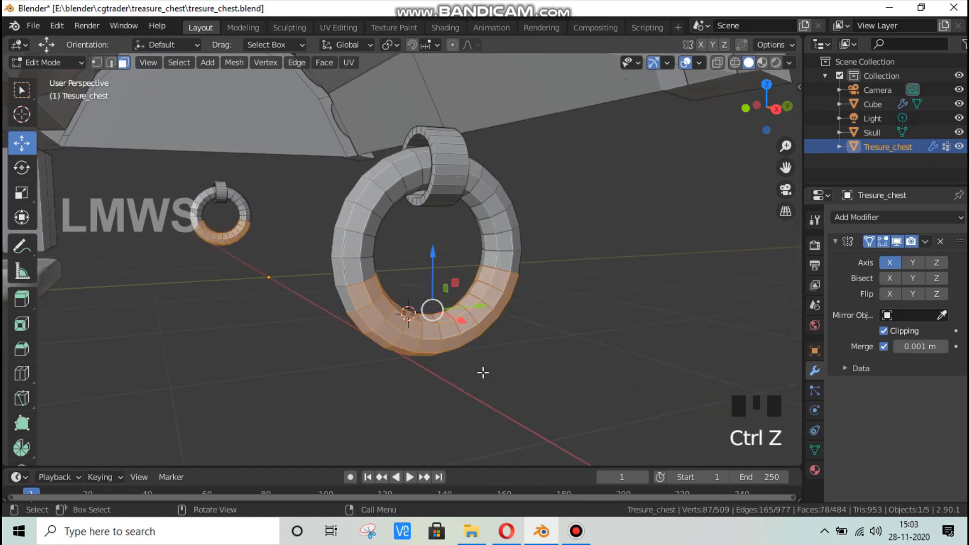
scroll(480, 372, "down", 2)
scroll(476, 373, "down", 2)
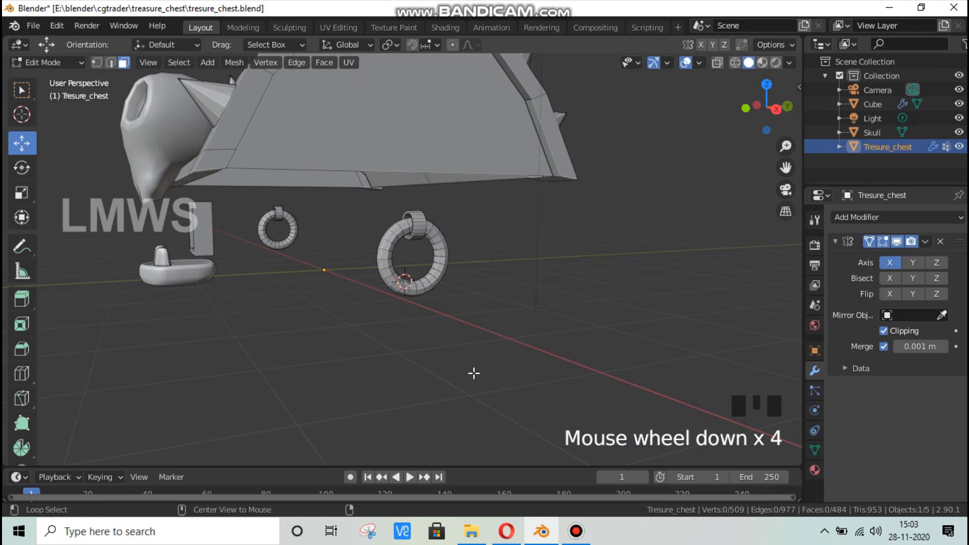
Reveal the hidden side panel geometry, deselect everything and save the file
key("alt+h")
key("alt+a")
scroll(457, 346, "down", 2)
middle_click_drag(385, 356, 418, 353)
scroll(432, 338, "up", 2)
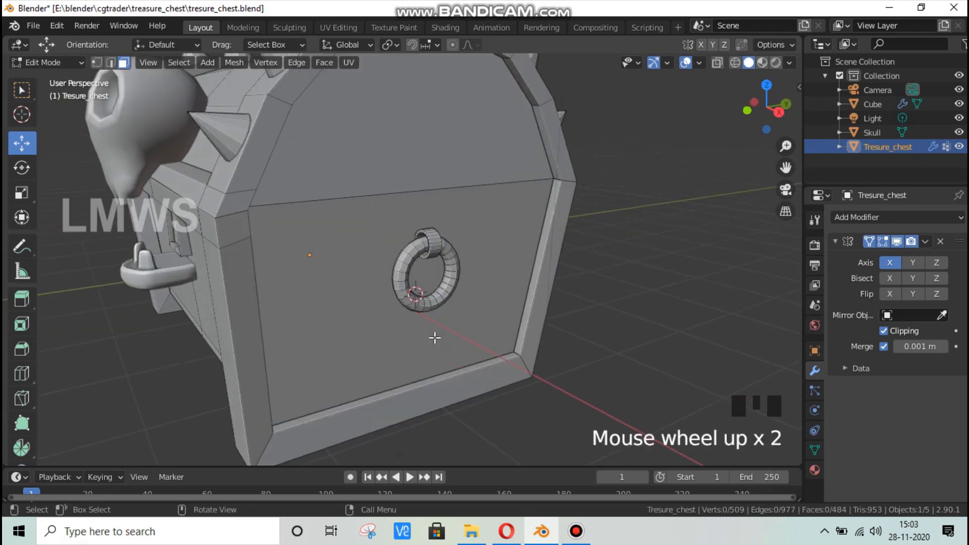
key("ctrl+s")
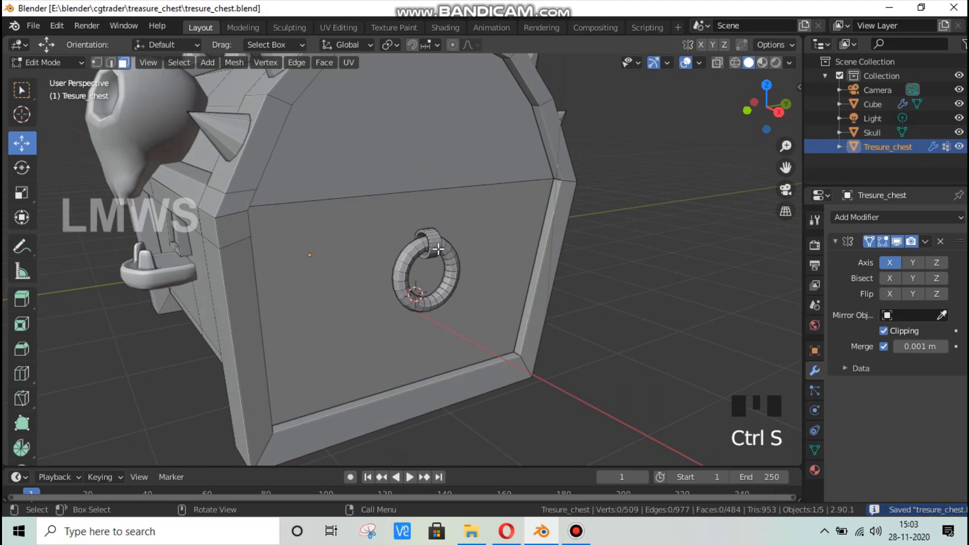
scroll(389, 294, "down", 2)
middle_click_drag(389, 294, 469, 305)
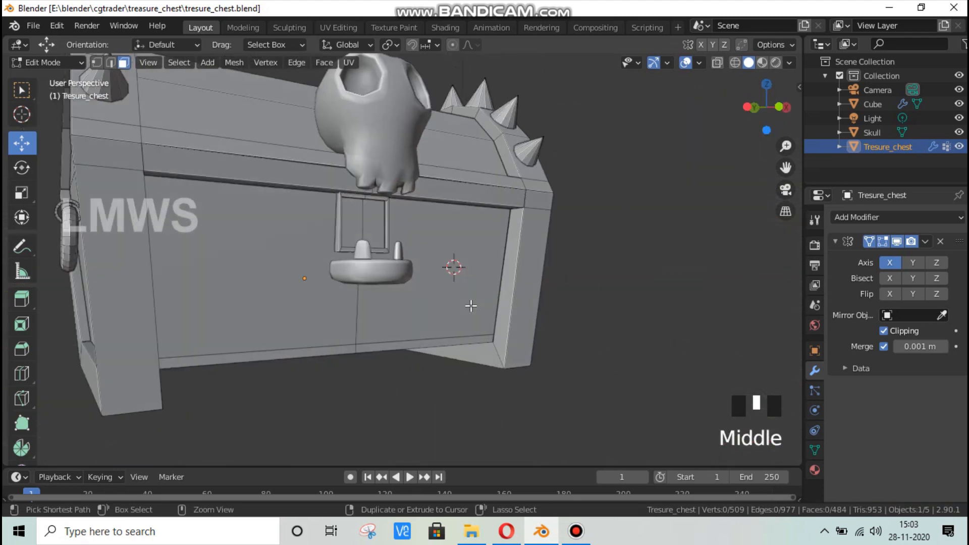
key("ctrl+s")
Raise the bottom face of the chest's side frame about 0.16 m along the Z axis
middle_click_drag(473, 348, 454, 285)
left_click(444, 298)
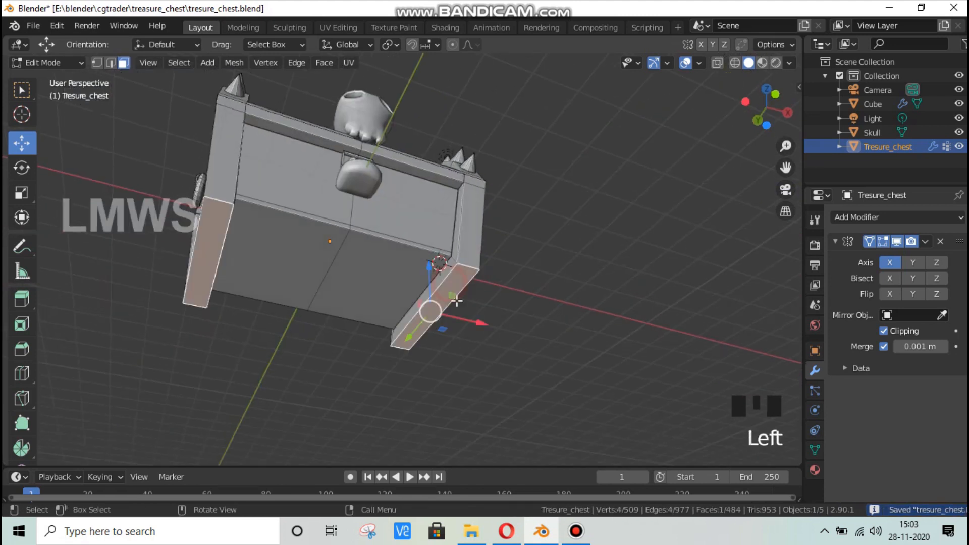
scroll(467, 344, "up", 2)
scroll(467, 344, "up", 1)
key("g")
key("z")
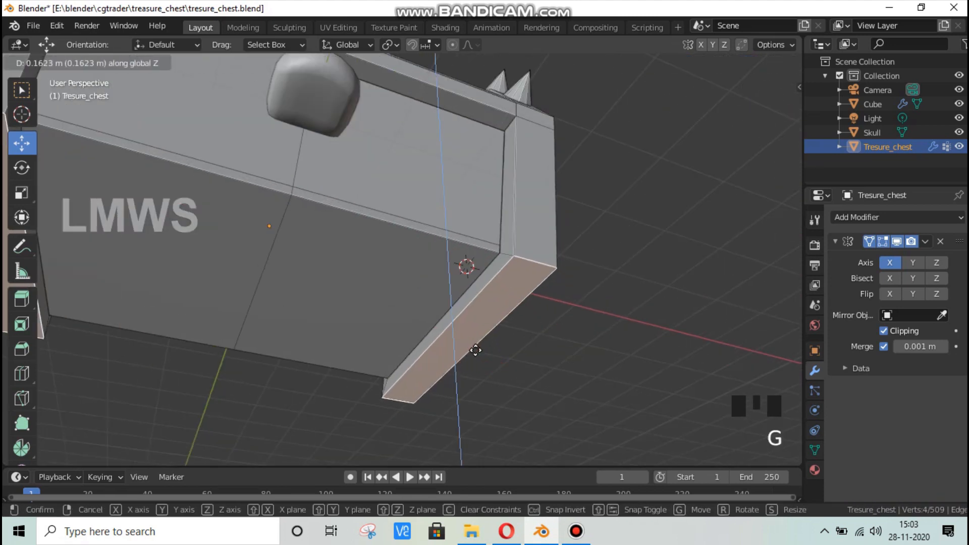
left_click(475, 351)
Extrude the side frame's bottom face down about 0.1 m and enlarge it slightly to flare the base
key("e")
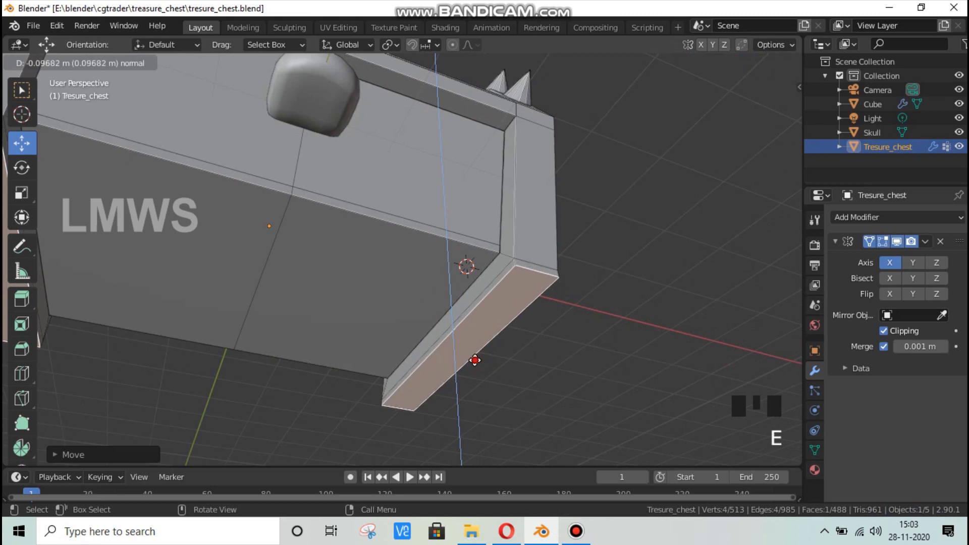
left_click(475, 360)
key("s")
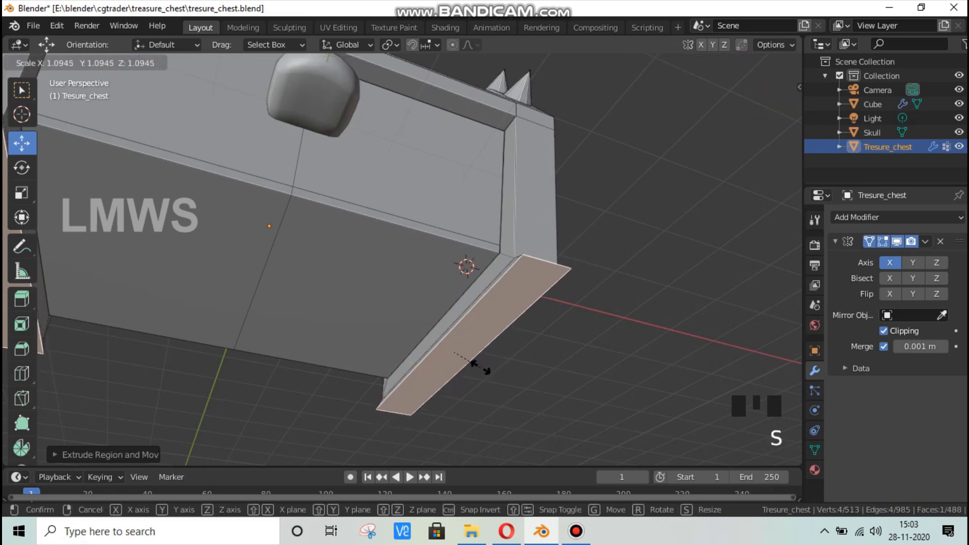
left_click(481, 367)
Extrude the base downward twice, the second time about 0.09 m, and enlarge its bottom face by about 1.03
key("e")
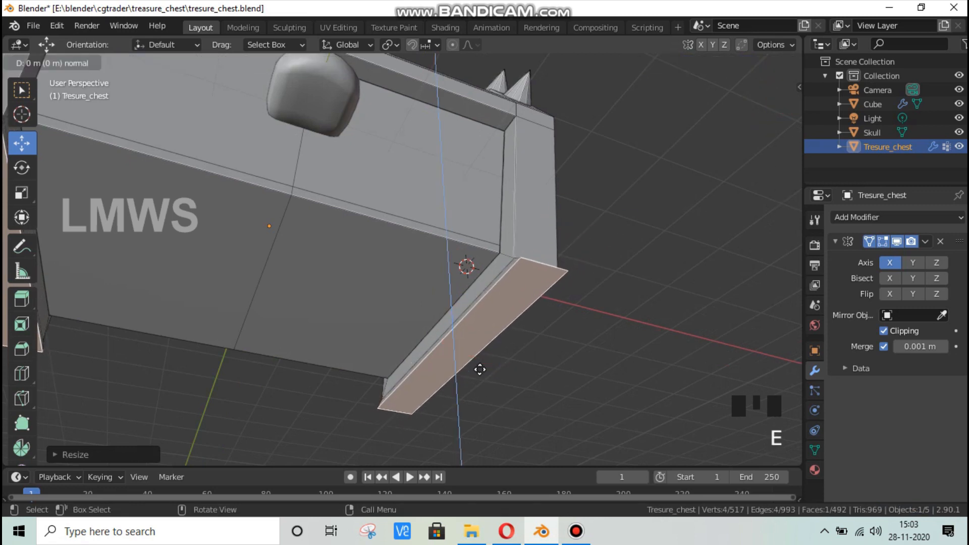
left_click(479, 381)
key("e")
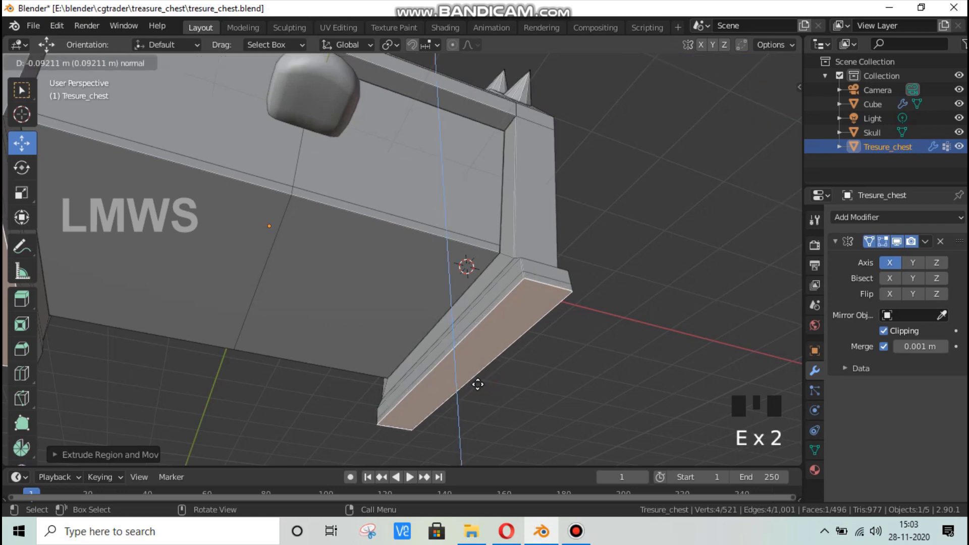
left_click(476, 385)
key("s")
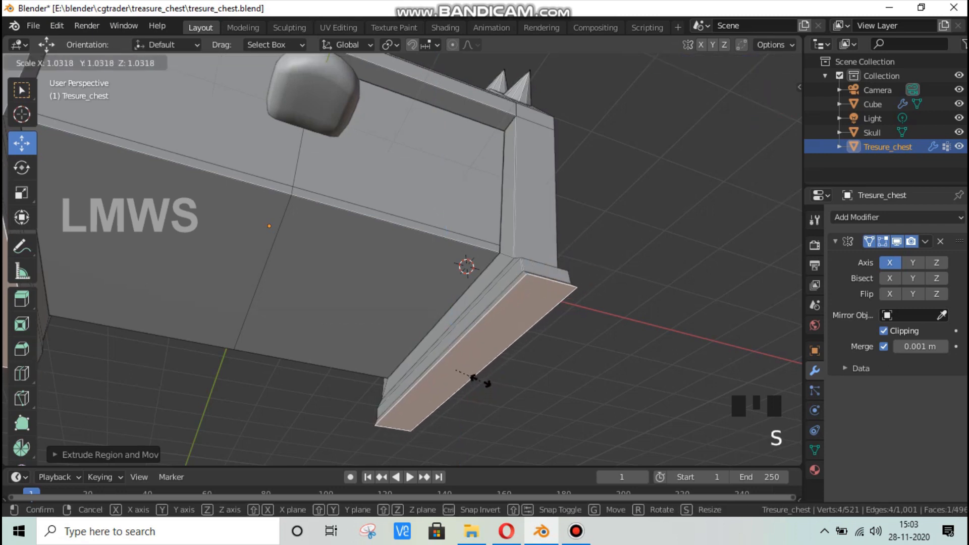
left_click(480, 381)
Rescale the base's bottom face along X and extrude it downward once more
key("s")
key("x")
left_click(556, 362)
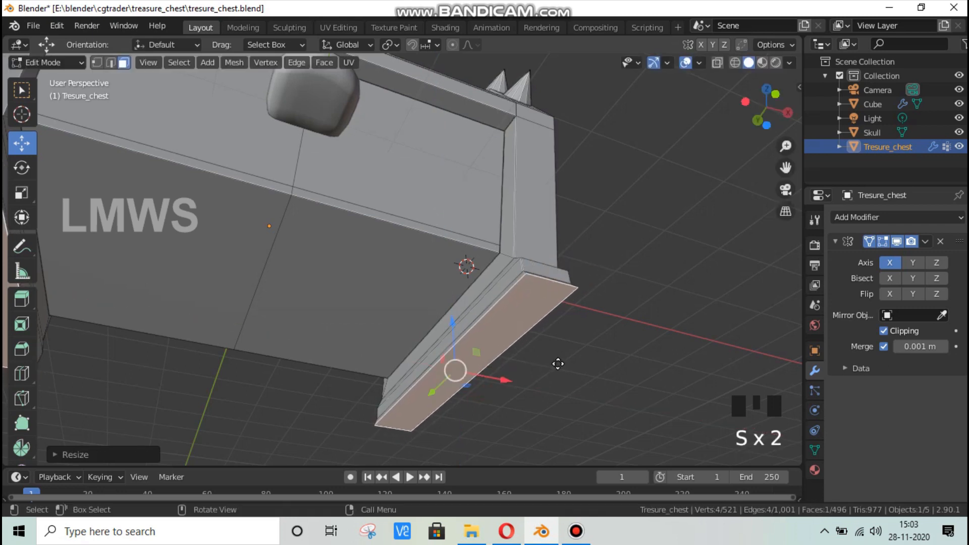
key("e")
left_click(556, 369)
Deselect the base faces, save the file and return to Object Mode with the whole chest in view
middle_click_drag(559, 357, 439, 357)
key("alt+a")
key("ctrl+s")
key("Tab")
scroll(212, 340, "down", 3)
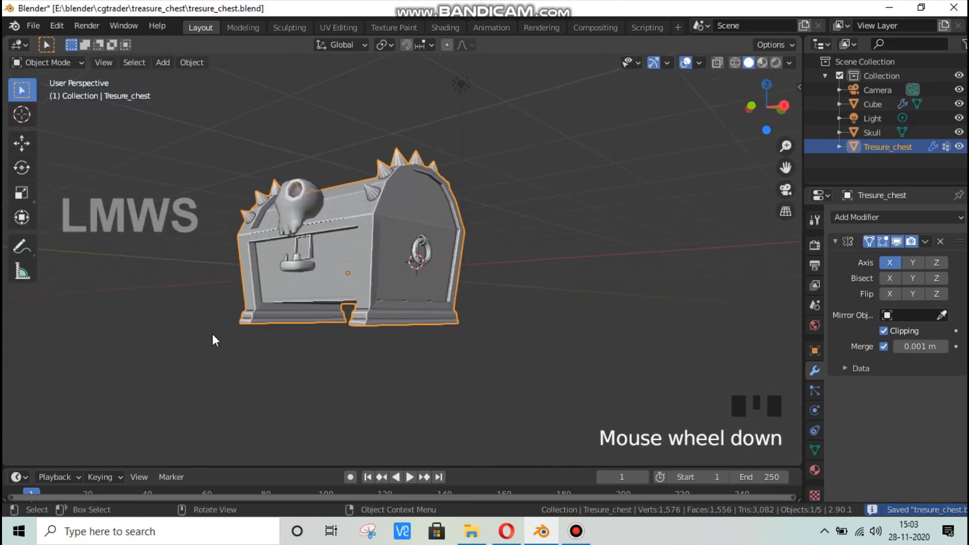
Select the lower jaw piece and apply its Subdivision Surface modifier
middle_click_drag(212, 340, 444, 344)
scroll(505, 323, "up", 3)
left_click(493, 324)
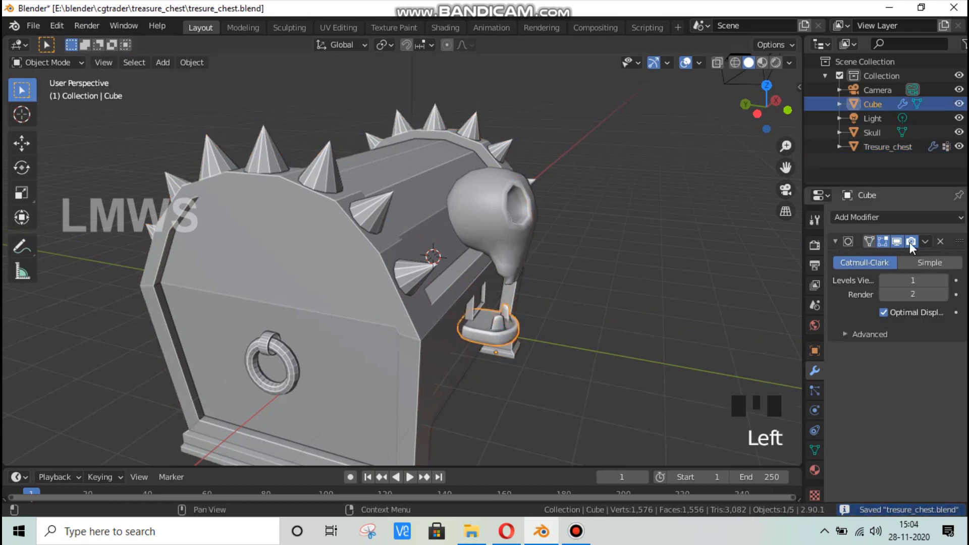
left_click(927, 241)
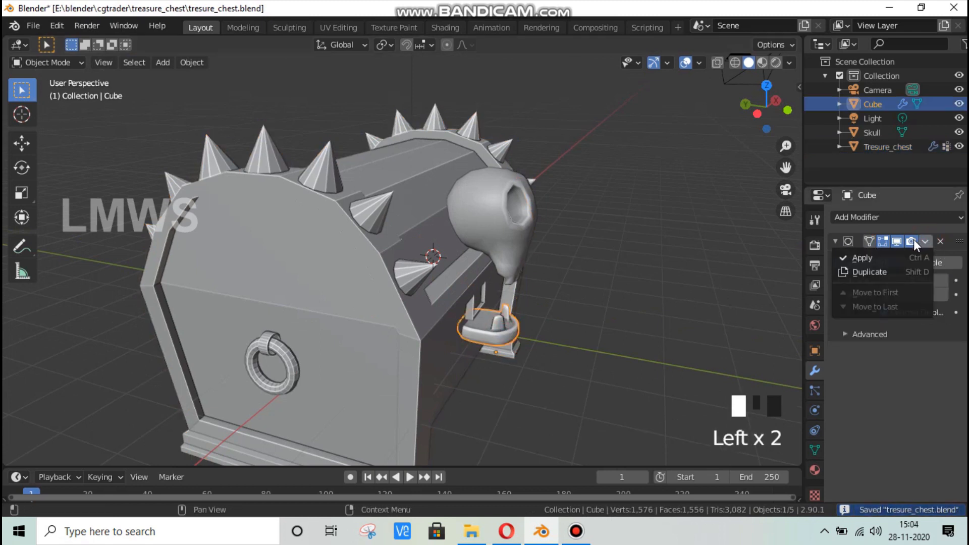
left_click(881, 257)
Check the skull and chest for remaining modifiers, deselect everything and save the file
left_click(505, 242)
left_click(895, 215)
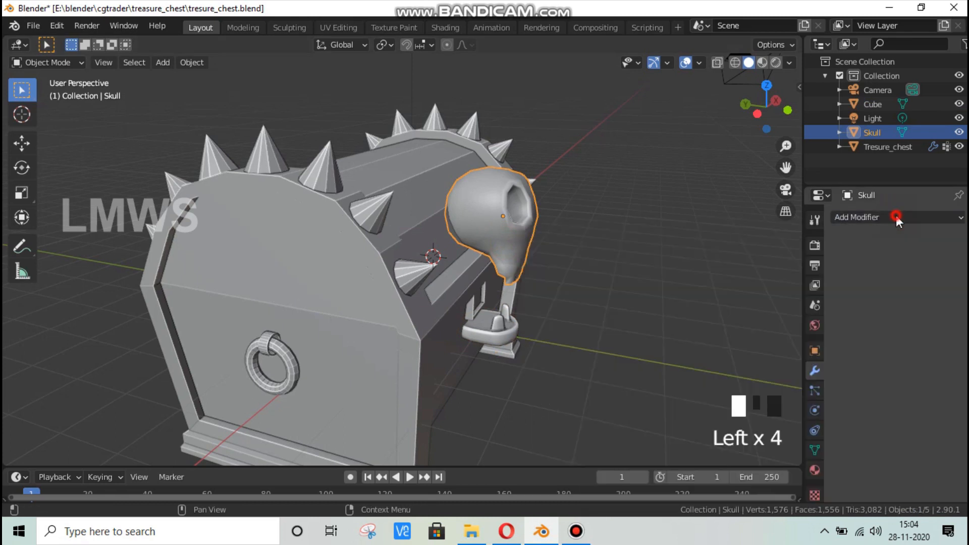
left_click(407, 222)
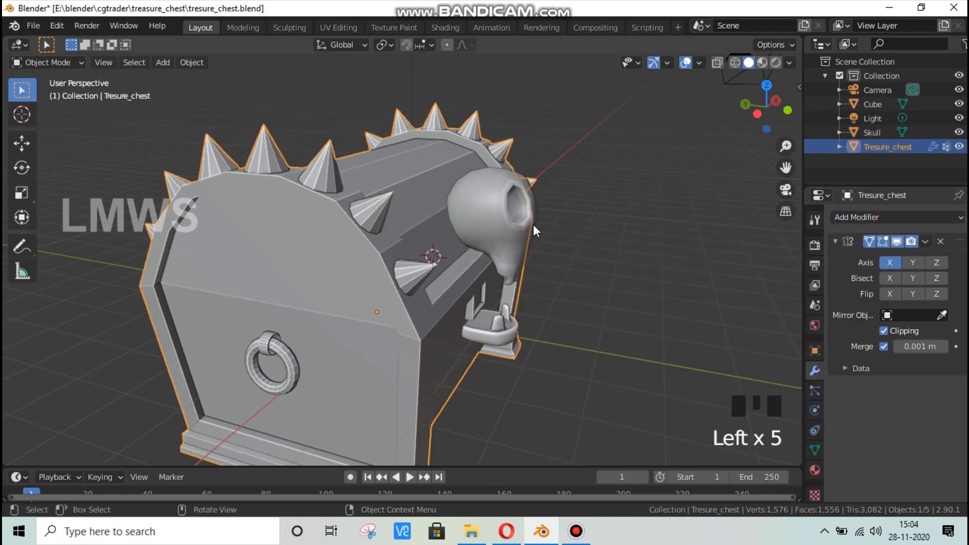
left_click(923, 240)
double_click(567, 191)
key("ctrl+s")
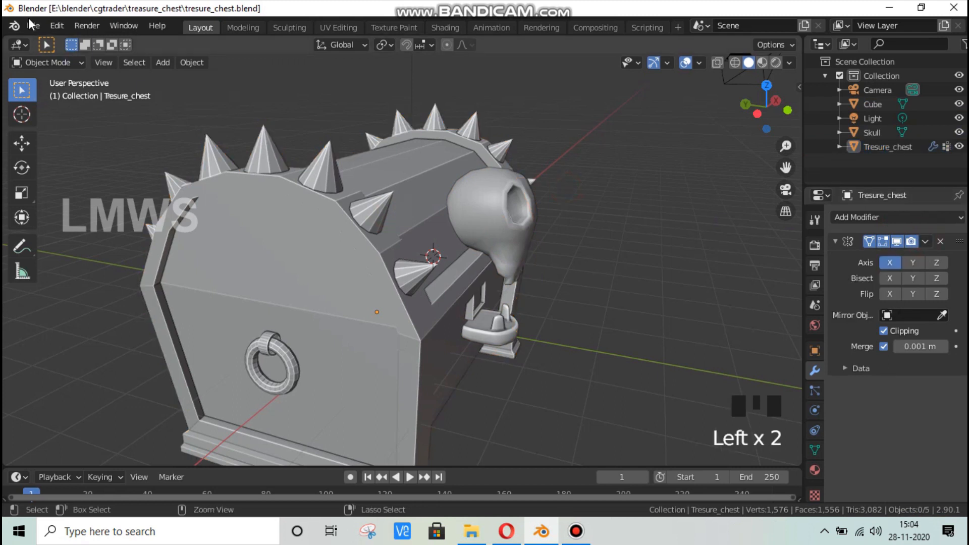
Check the reference image in Opera, return to Blender and save a copy of the file as tresure_chest_bkp.blend
left_click(34, 25)
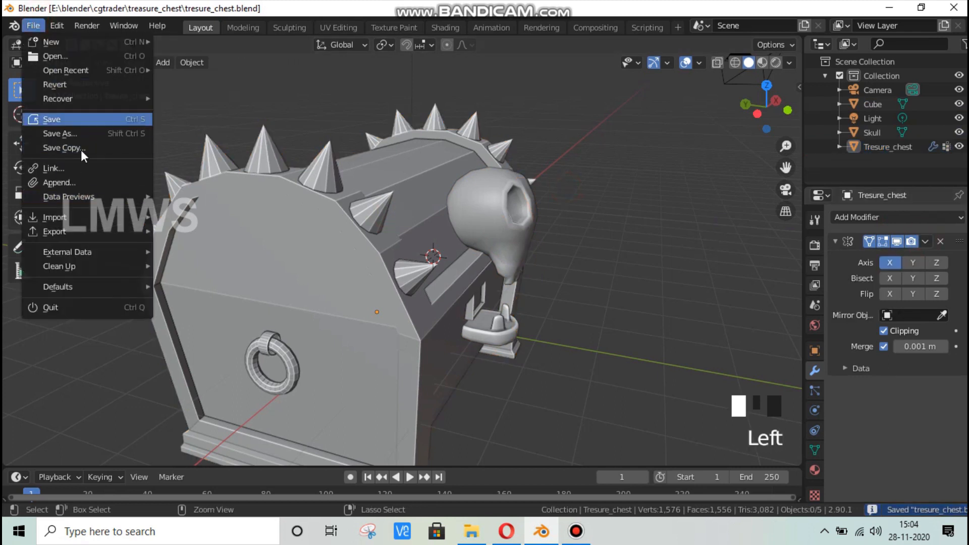
left_click(506, 531)
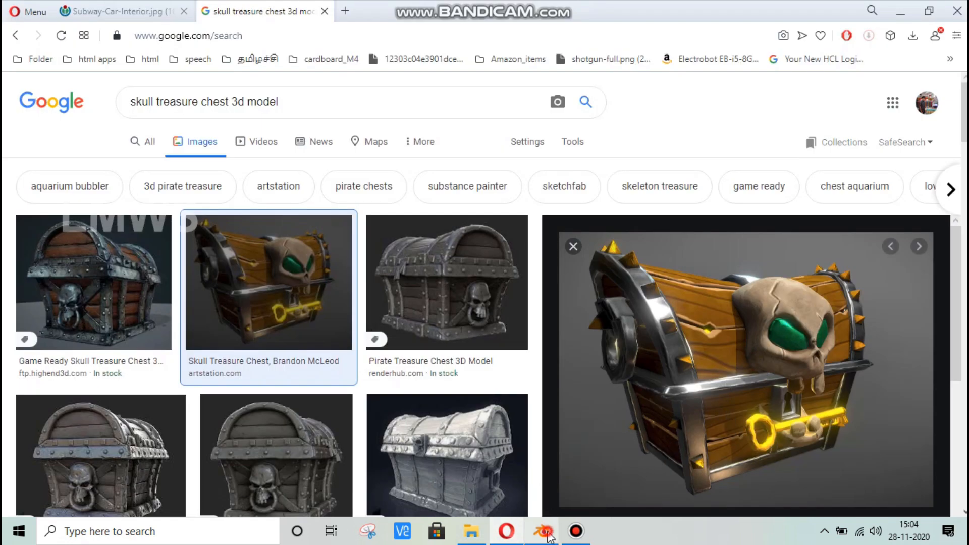
left_click(542, 531)
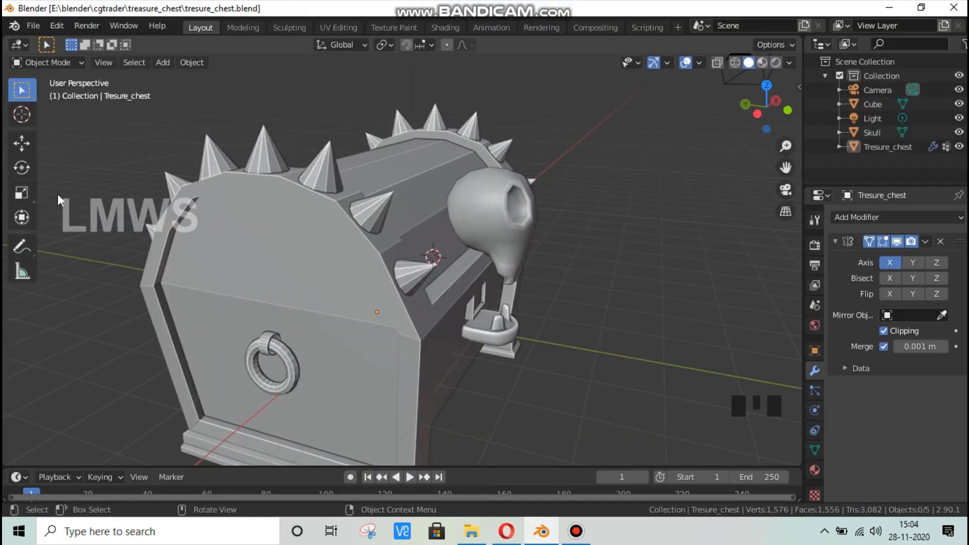
left_click(34, 25)
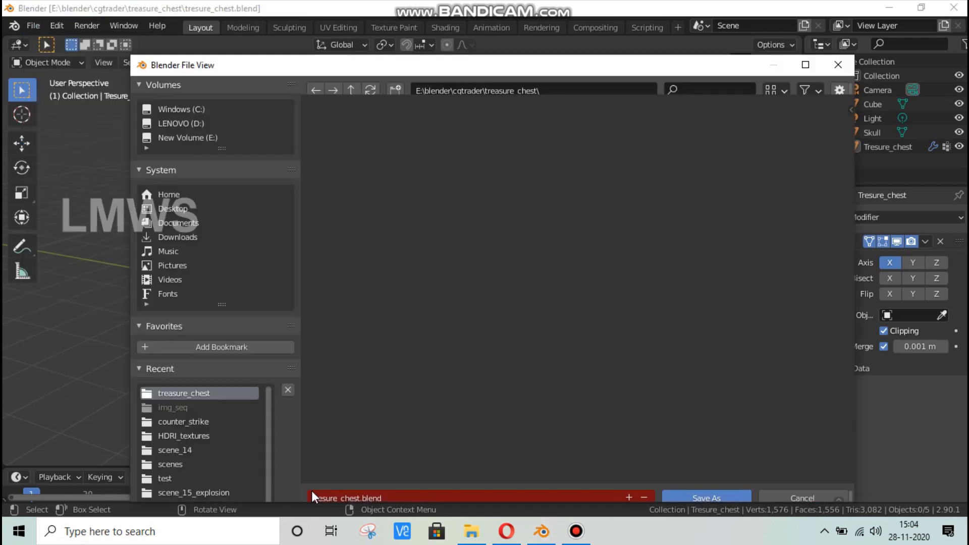
left_click(360, 486)
left_click(360, 486)
type("_b")
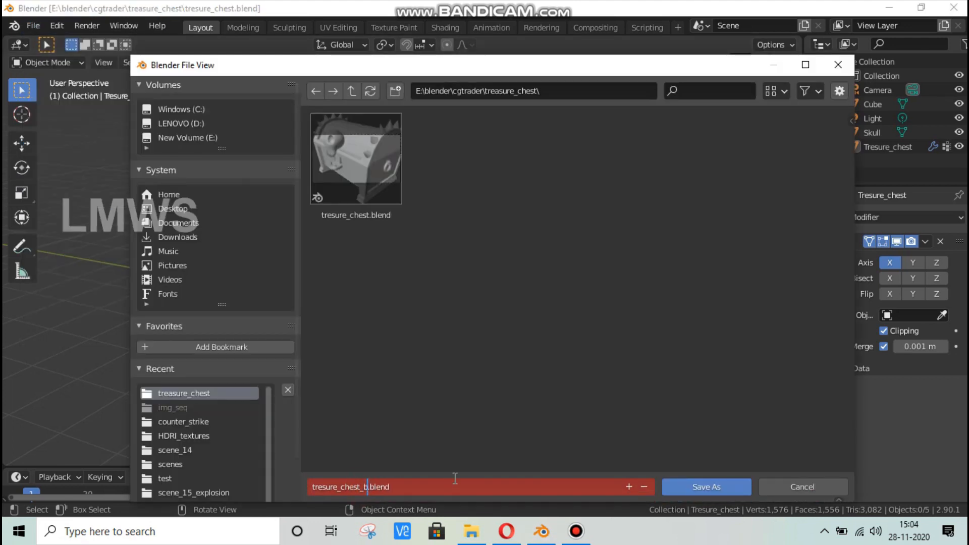
type("kp")
key("Return")
key("Return")
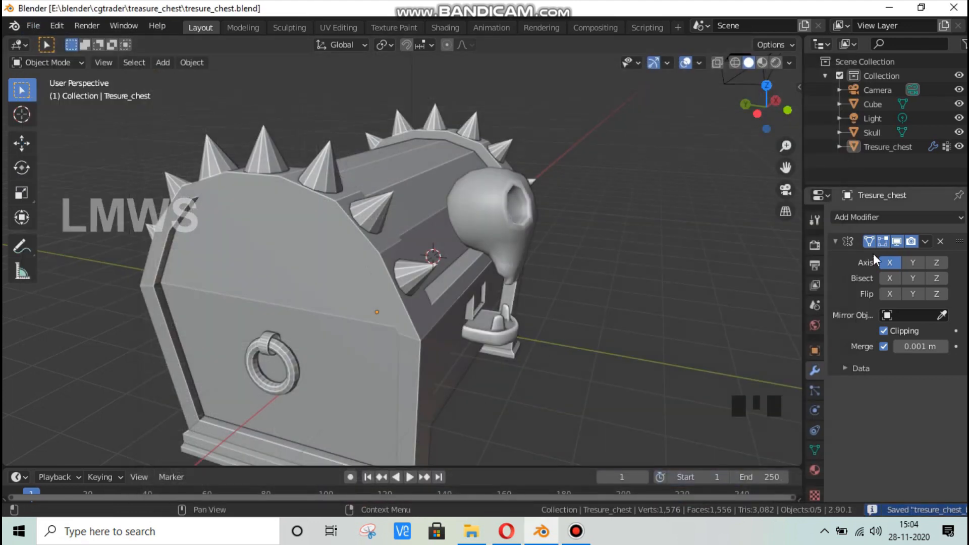
Apply the chest's Mirror modifier and join the skull and lower jaw into the Tresure_chest object
left_click(924, 242)
left_click(853, 256)
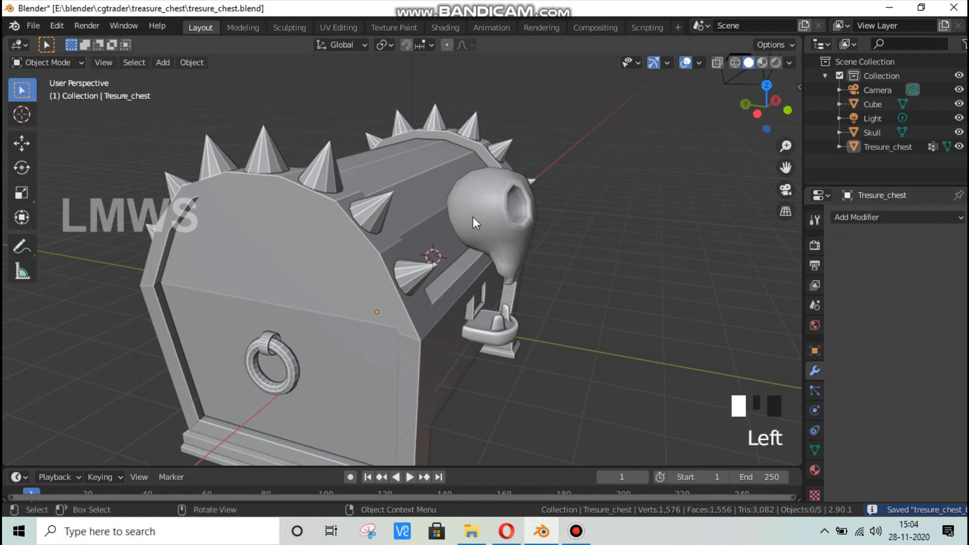
left_click(397, 223)
left_click(501, 210)
left_click(490, 325, "shift")
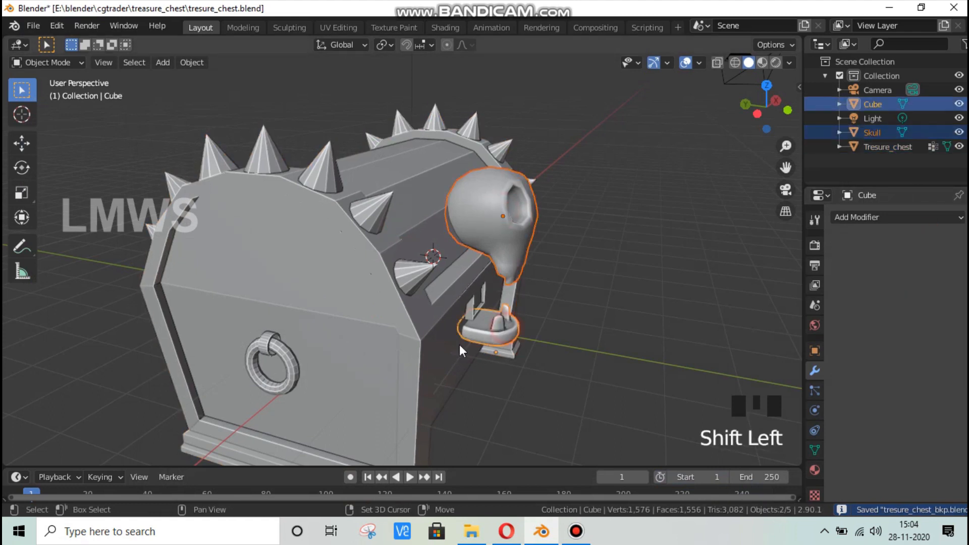
left_click(393, 337, "shift")
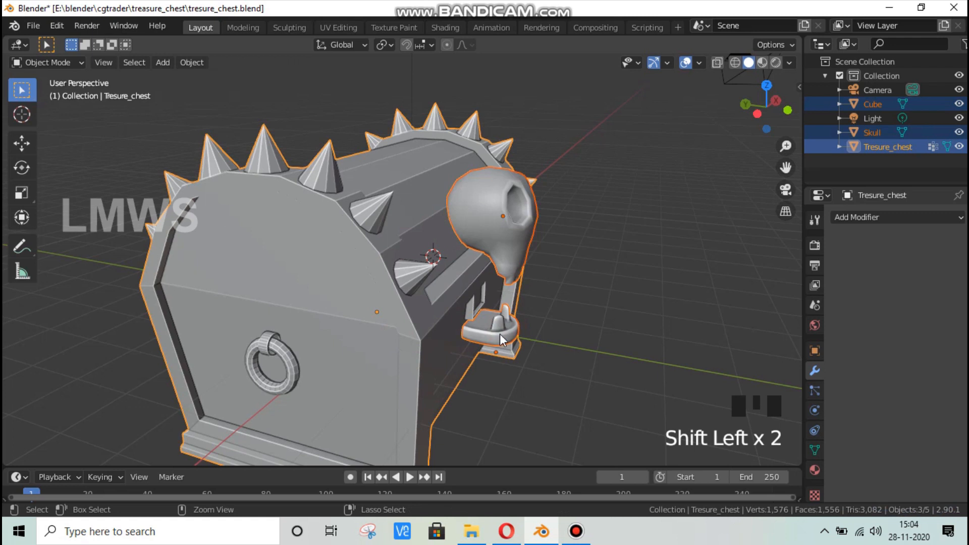
key("ctrl+j")
Deselect the joined chest, inspect it from several sides and save the file
middle_click_drag(636, 306, 439, 326)
key("alt+a")
key("ctrl+s")
middle_click_drag(368, 292, 489, 298)
scroll(464, 272, "down", 3)
key("ctrl+s")
scroll(472, 276, "up", 3)
scroll(486, 311, "down", 1)
middle_click_drag(389, 323, 423, 341)
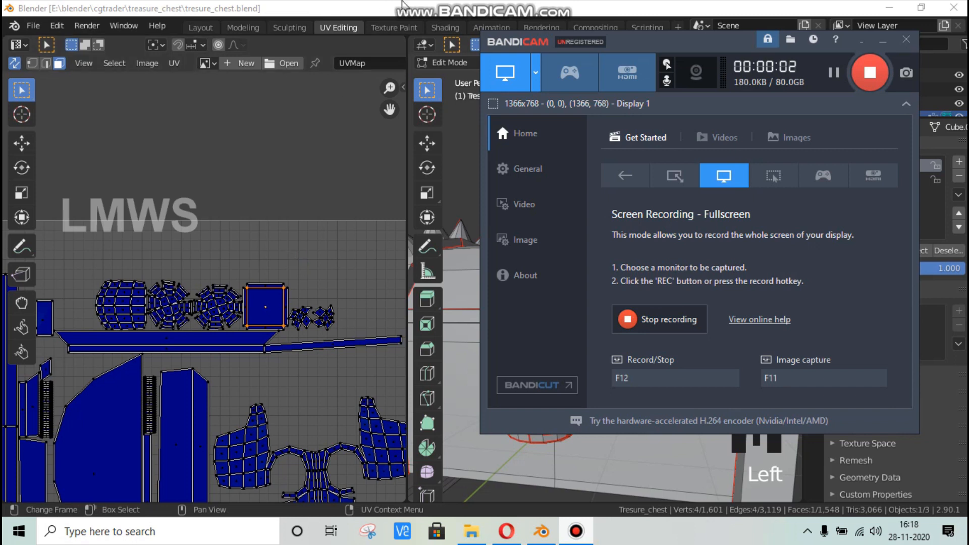
Review the chest's full UV layout and its marked seams, and save the file
scroll(264, 258, "down", 4)
scroll(226, 278, "down", 3)
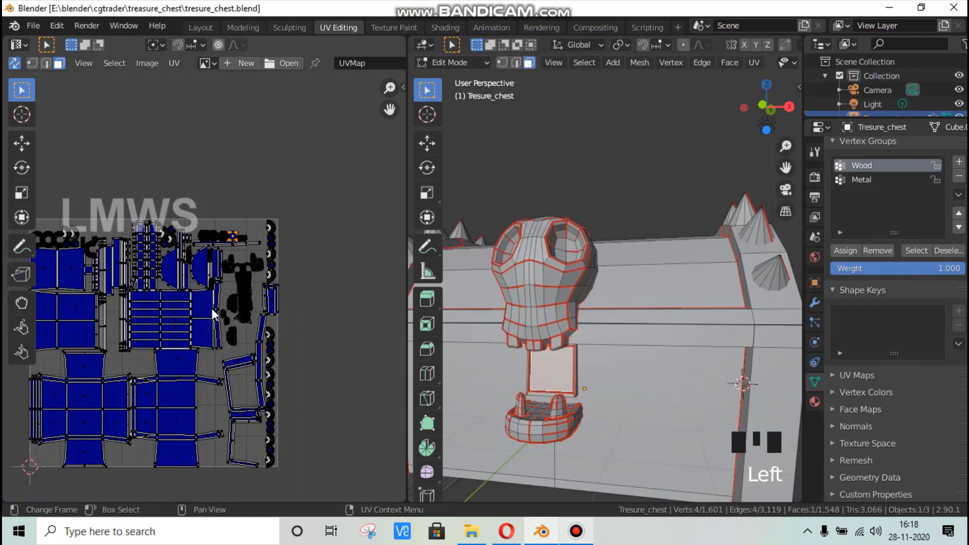
middle_click_drag(168, 346, 223, 359)
key("ctrl+s")
scroll(650, 384, "down", 2)
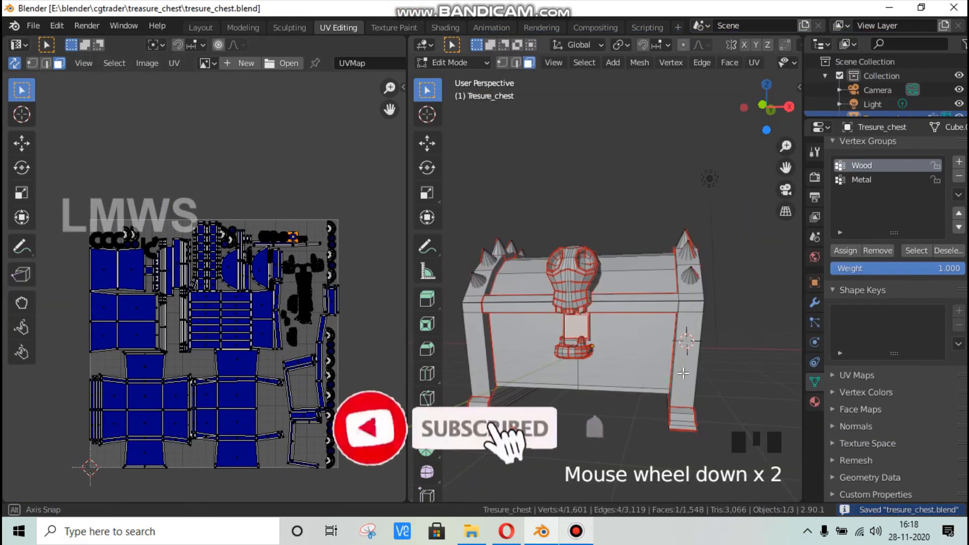
middle_click_drag(596, 384, 699, 368)
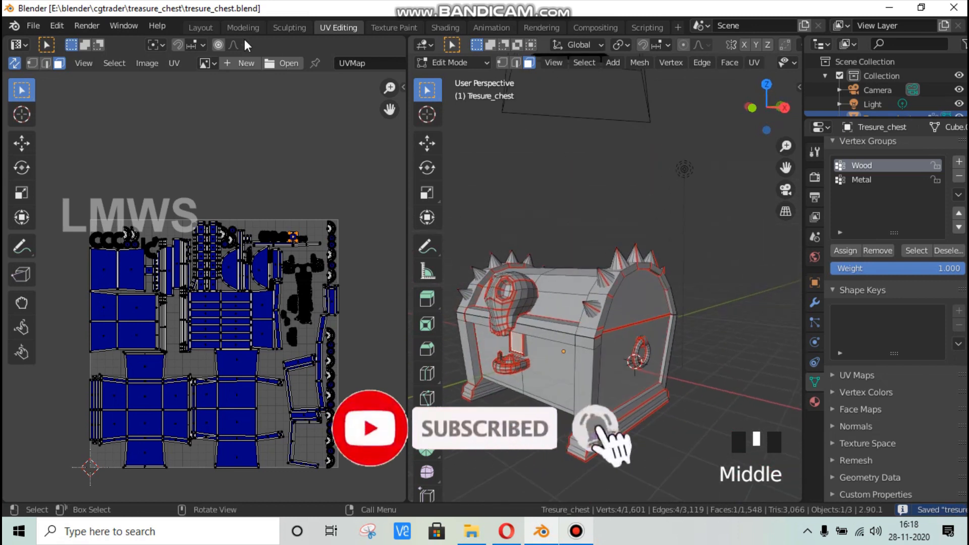
Return to the Layout workspace and rename the chest object Tresure_chest_LP
left_click(214, 29)
scroll(374, 272, "down", 2)
middle_click_drag(374, 272, 383, 348)
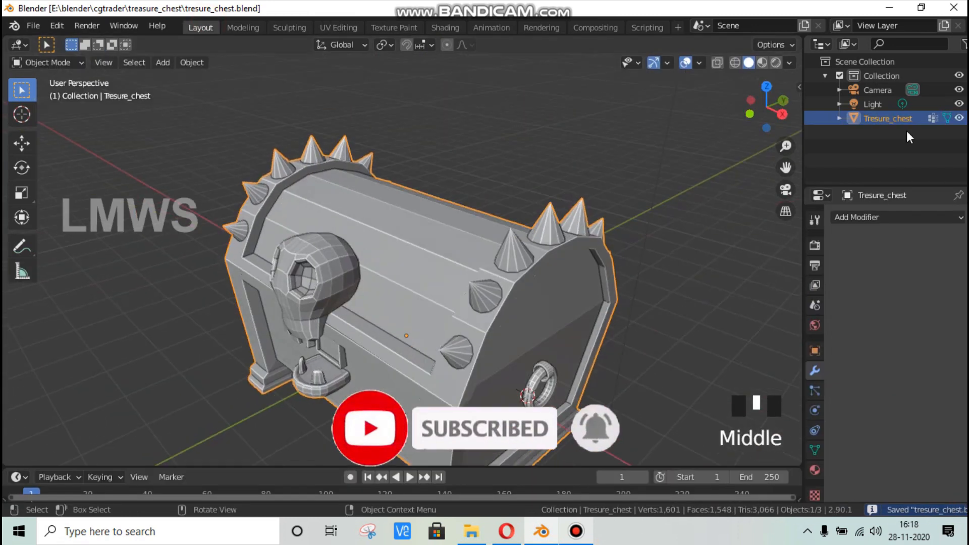
triple_click(917, 120)
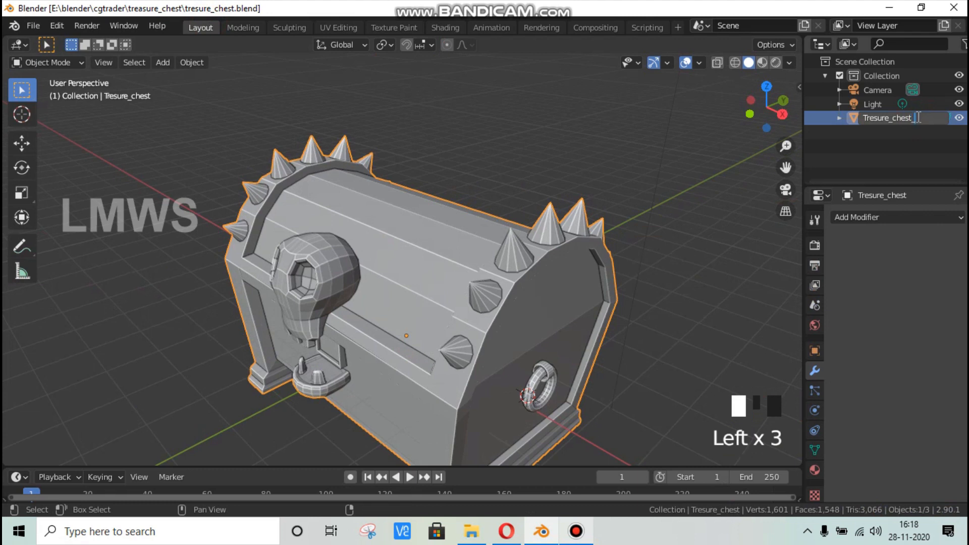
key("Return")
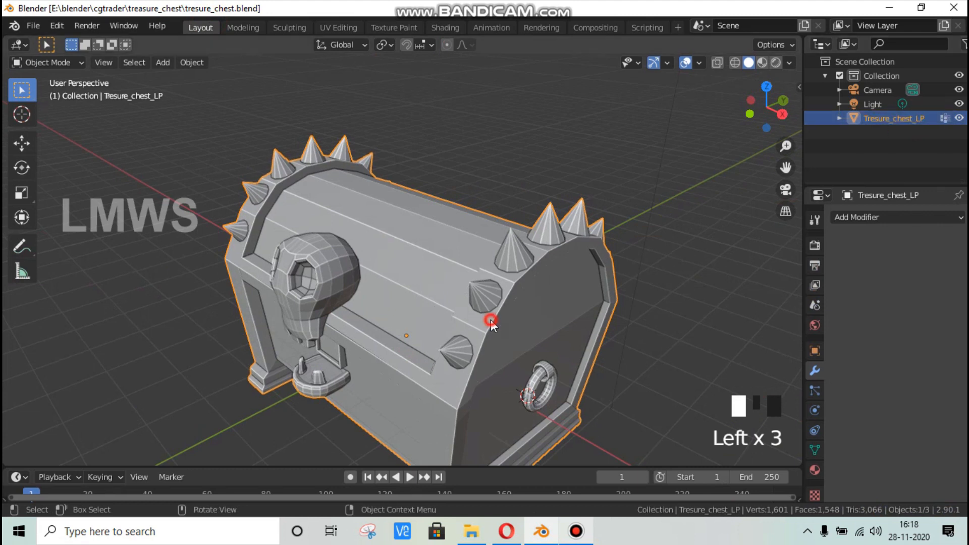
Duplicate the chest in place, rename the copy Tresure_chest_HP and save the file
scroll(492, 325, "down", 1)
scroll(495, 338, "down", 1)
key("shift+d")
right_click(521, 337)
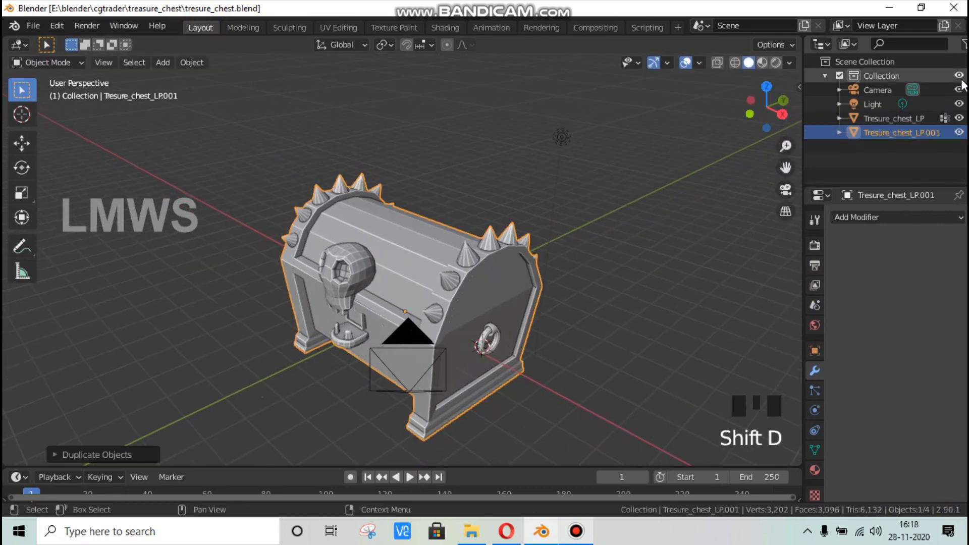
triple_click(921, 133)
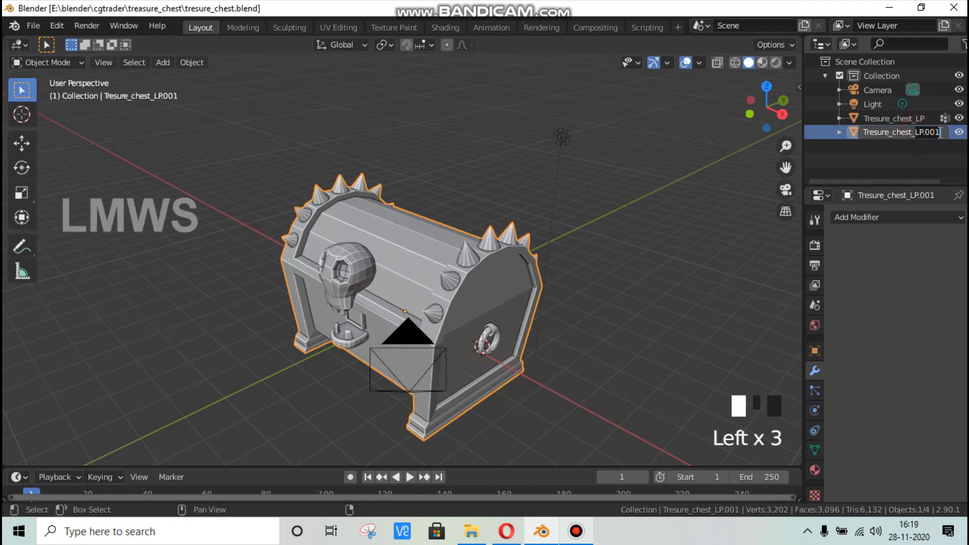
type("HP")
key("Return")
key("ctrl+s")
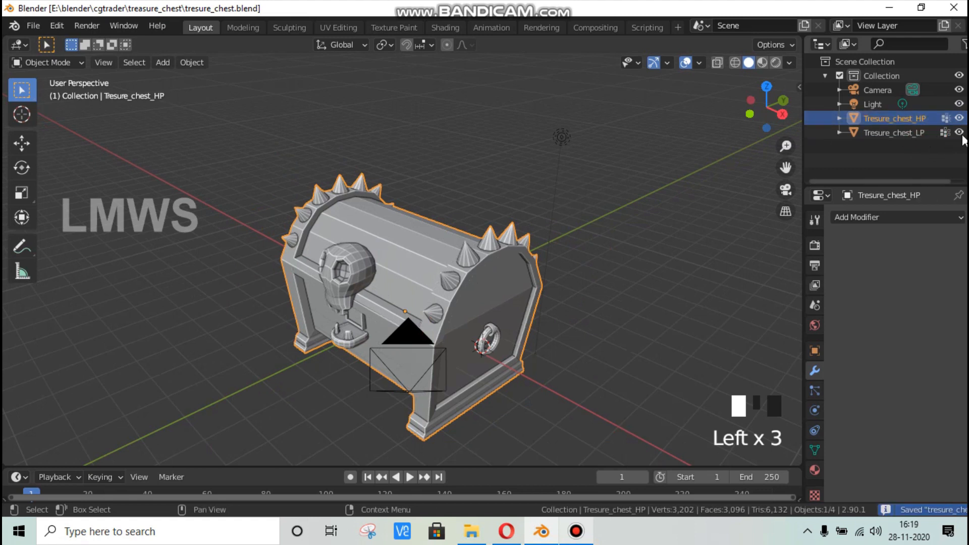
Hide Tresure_chest_LP and add a Remesh modifier to Tresure_chest_HP
left_click(959, 133)
left_click(903, 133)
left_click(461, 284)
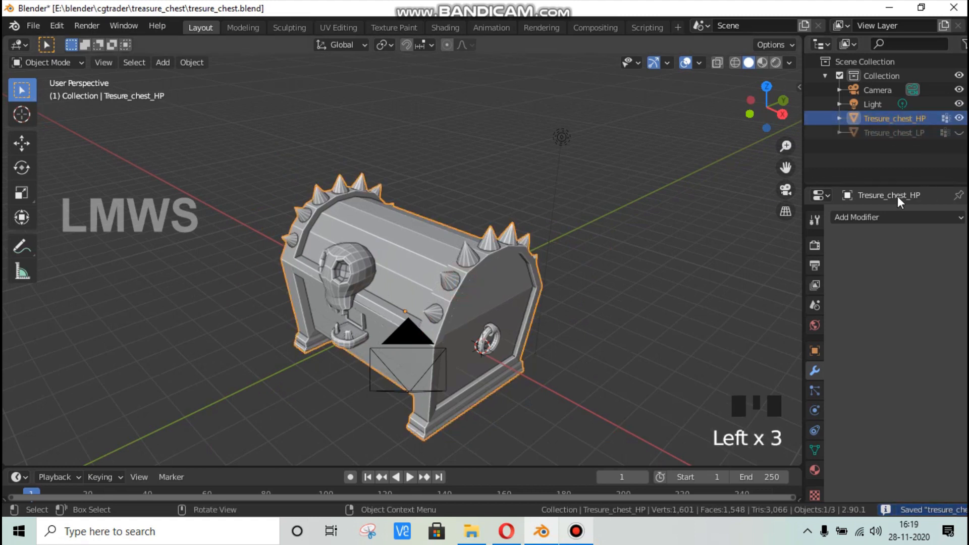
left_click(897, 218)
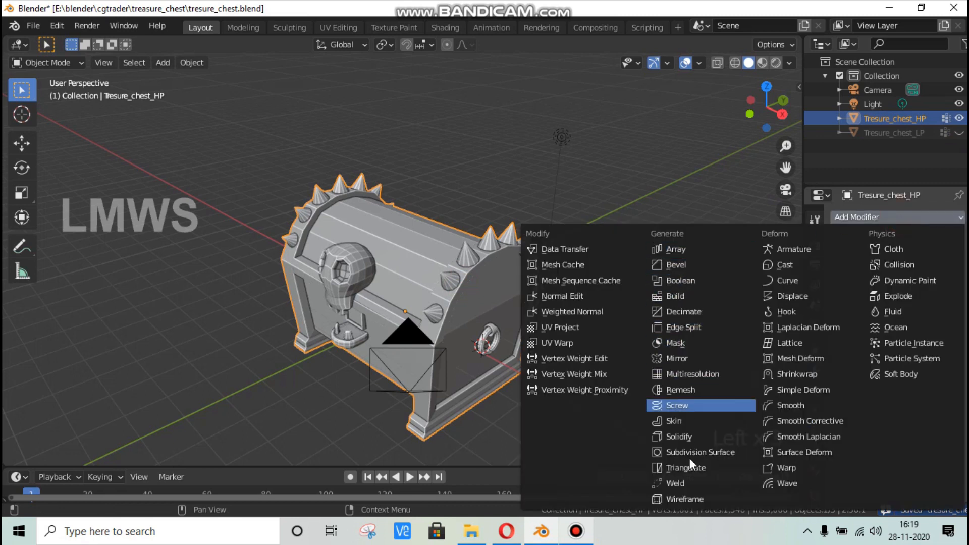
left_click(696, 388)
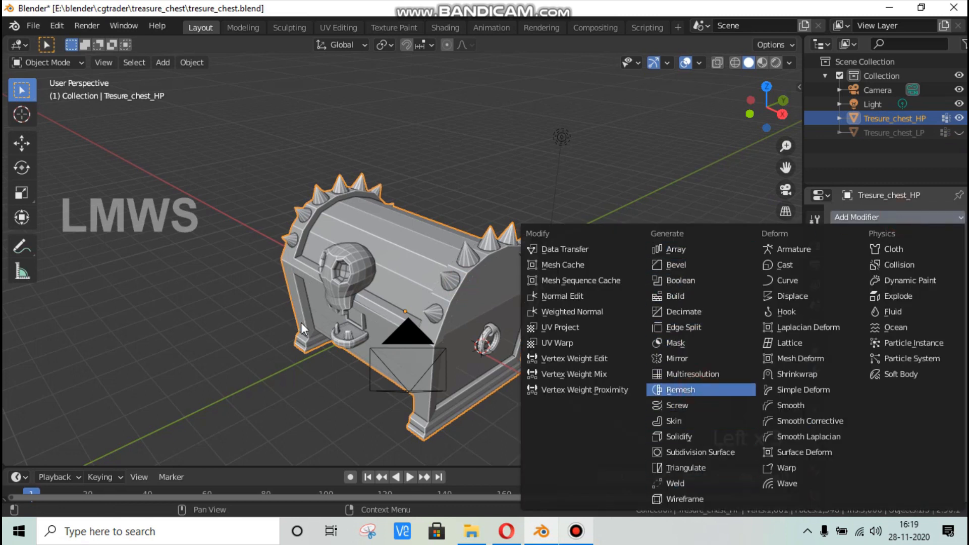
middle_click_drag(339, 325, 447, 305)
scroll(447, 306, "up", 3)
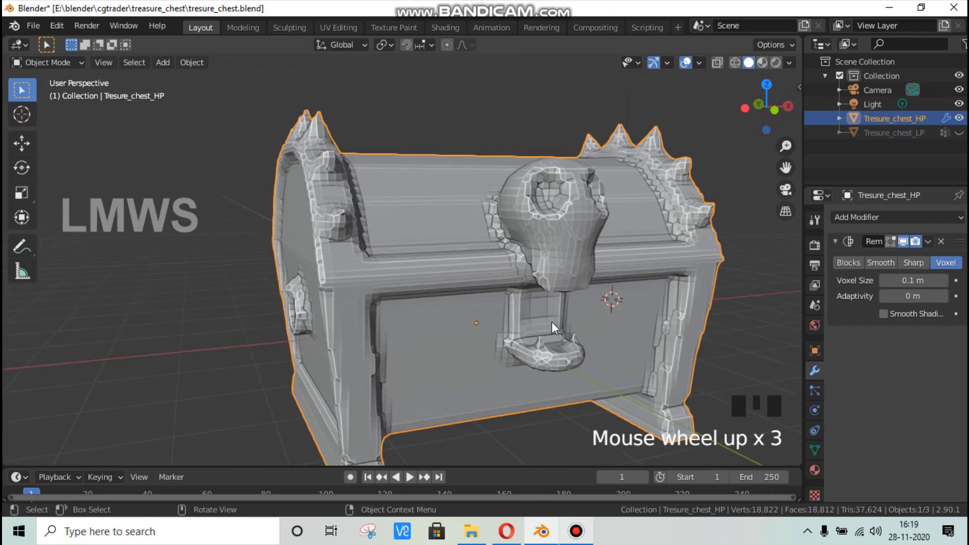
Set the Remesh modifier's voxel size to 0.0095 m and save the file
left_click(919, 281)
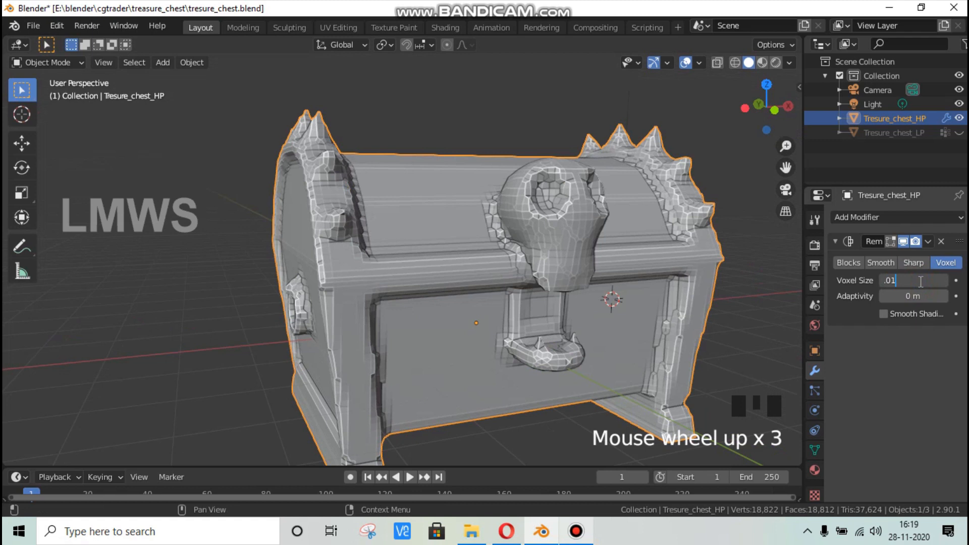
left_click(577, 532)
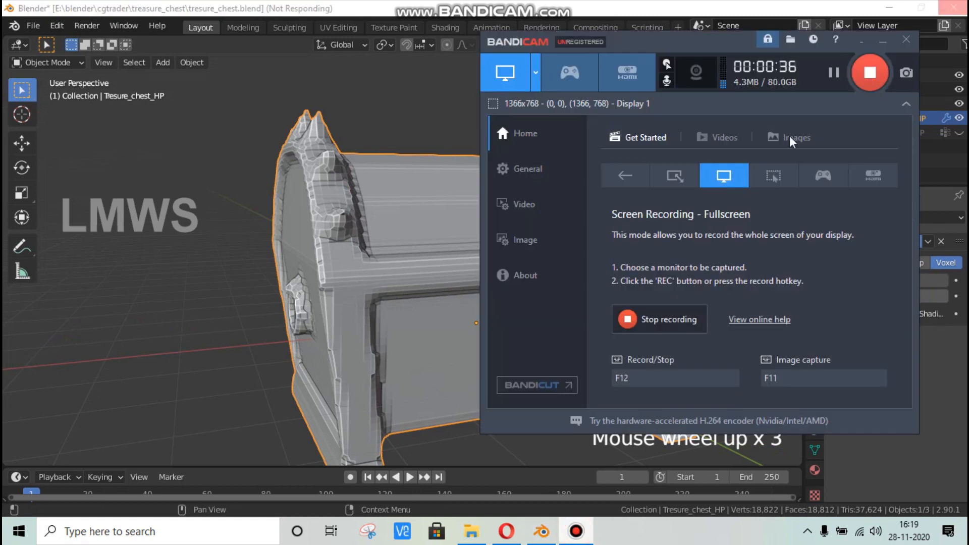
key("ctrl+s")
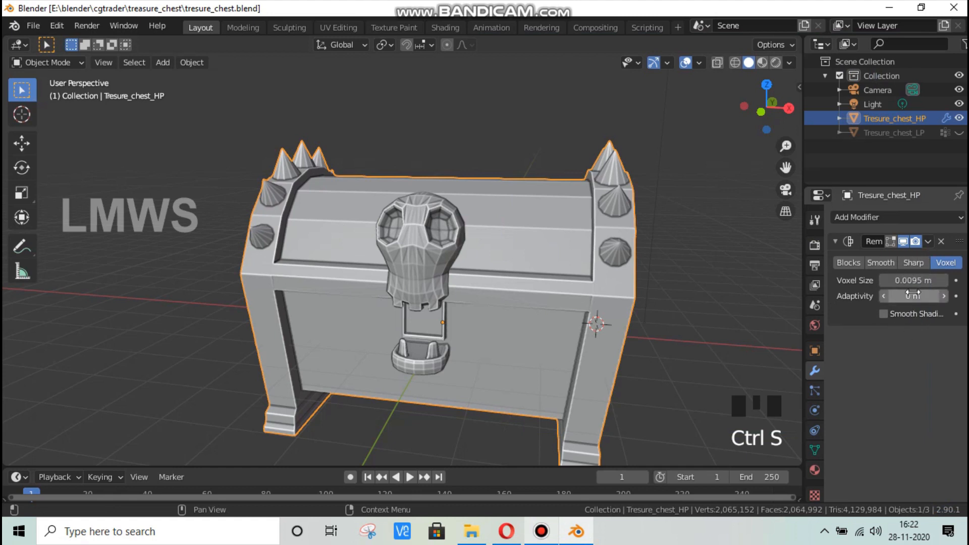
Apply the Remesh modifier to Tresure_chest_HP, inspect the dense mesh and save the file
left_click(928, 242)
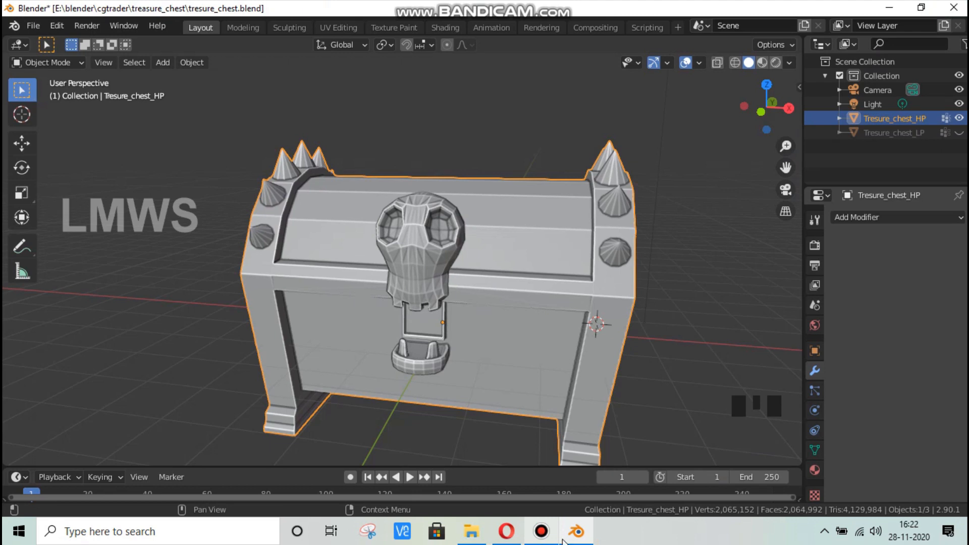
scroll(656, 298, "up", 3)
scroll(677, 296, "down", 2)
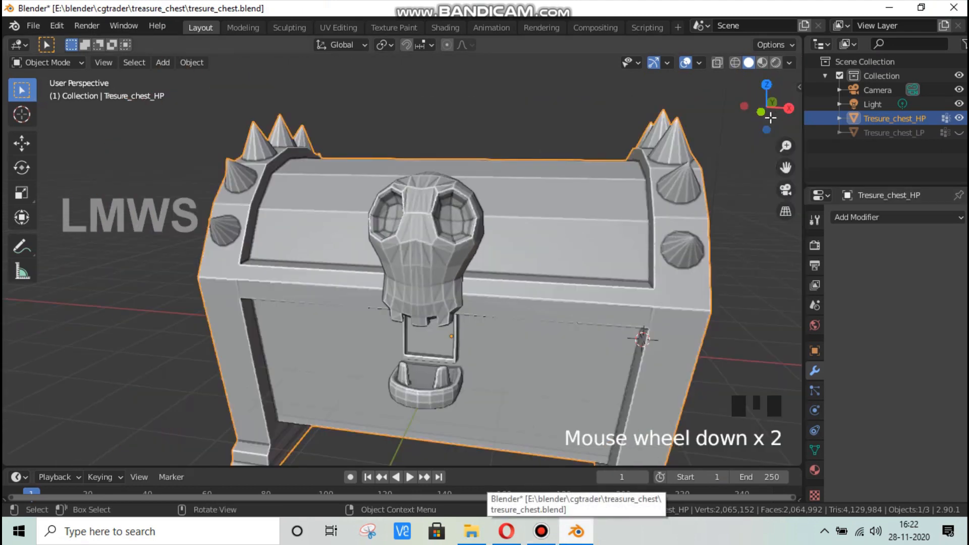
left_click_drag(761, 111, 499, 262)
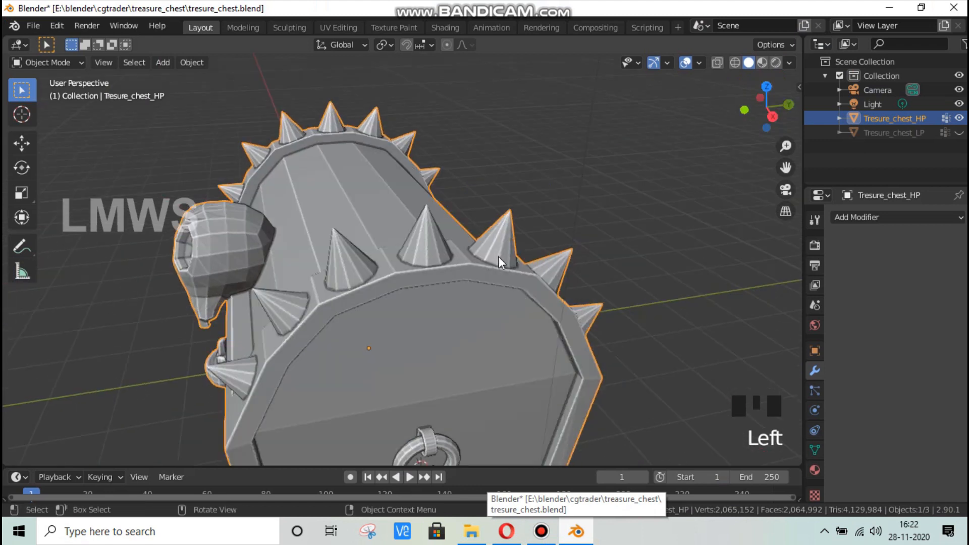
key("ctrl+s")
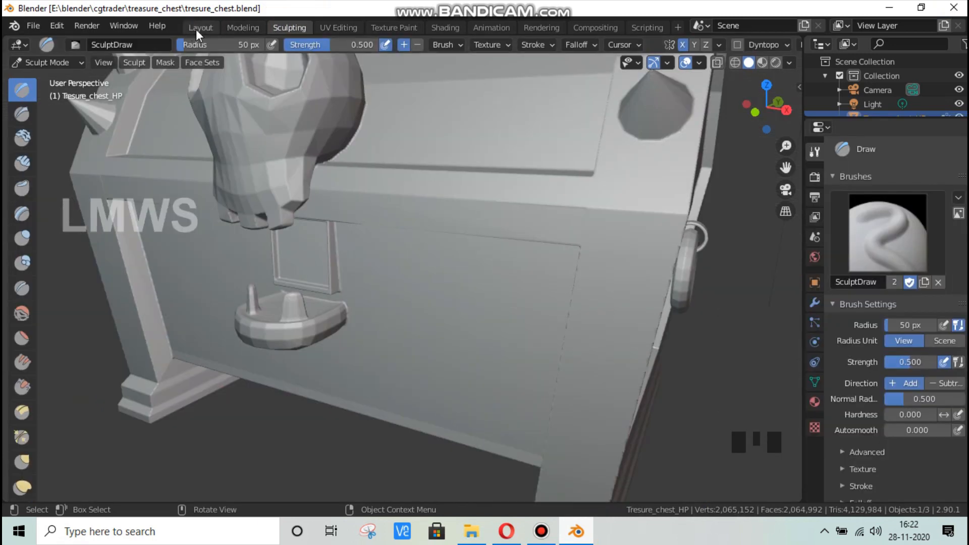
Chip the front edge of the lid's arched rim at the ring-handle end of Tresure_chest_HP with the Scrape brush
left_click_drag(780, 160, 321, 188)
scroll(22, 330, "down", 3)
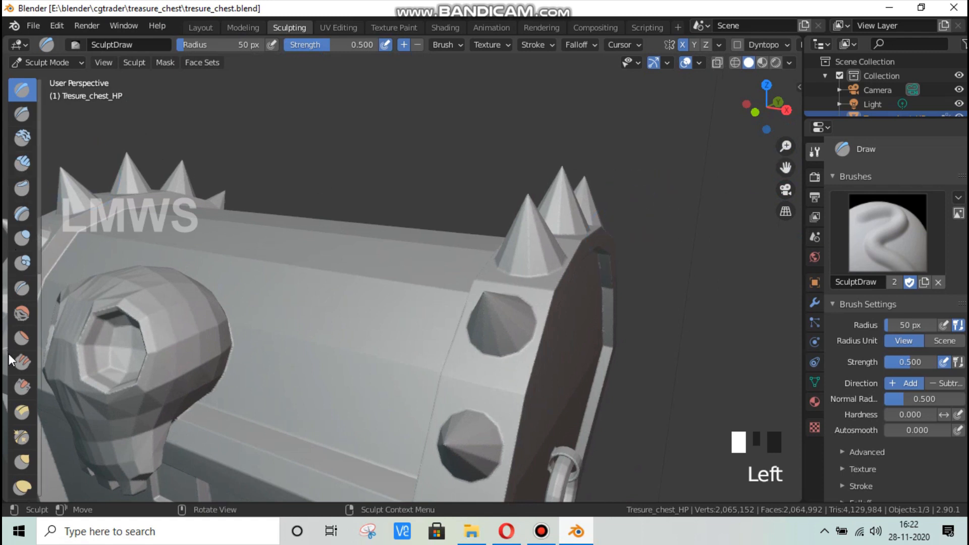
left_click(23, 330)
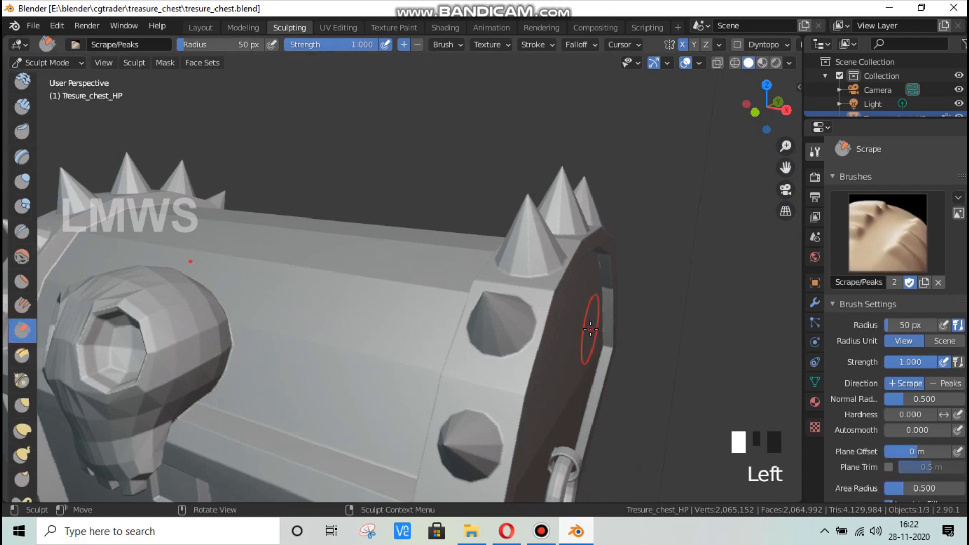
middle_click_drag(610, 320, 571, 314)
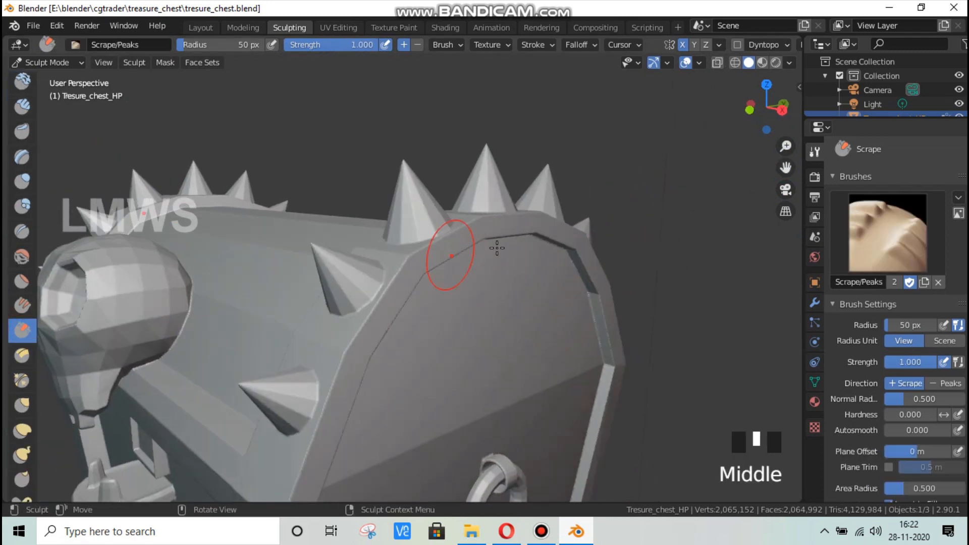
scroll(404, 258, "up", 2)
mouse_move(406, 244)
left_mouse_down()
mouse_move(348, 353)
mouse_move(316, 389)
mouse_move(398, 281)
mouse_move(331, 380)
mouse_move(360, 374)
left_mouse_up()
middle_click_drag(360, 373, 365, 364)
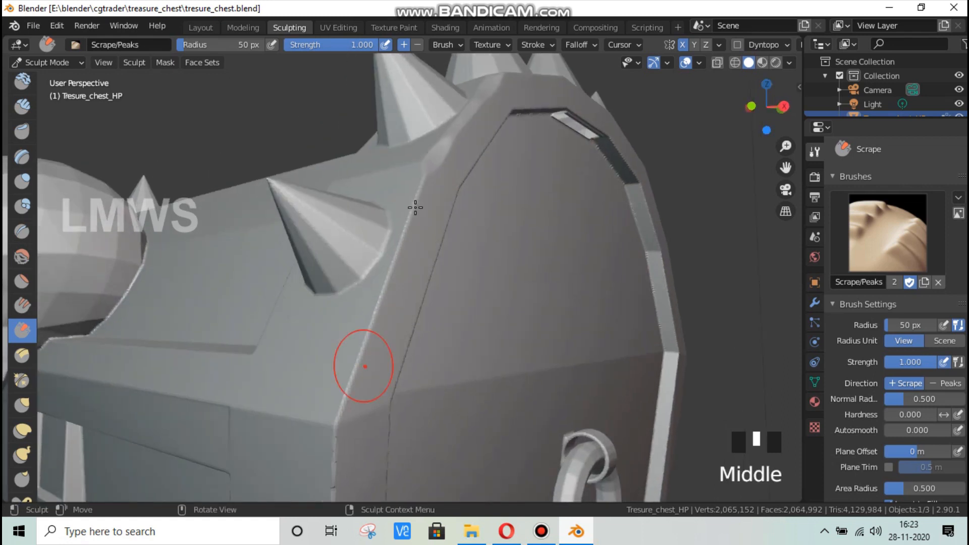
left_click_drag(417, 193, 353, 372)
left_click_drag(344, 406, 335, 432)
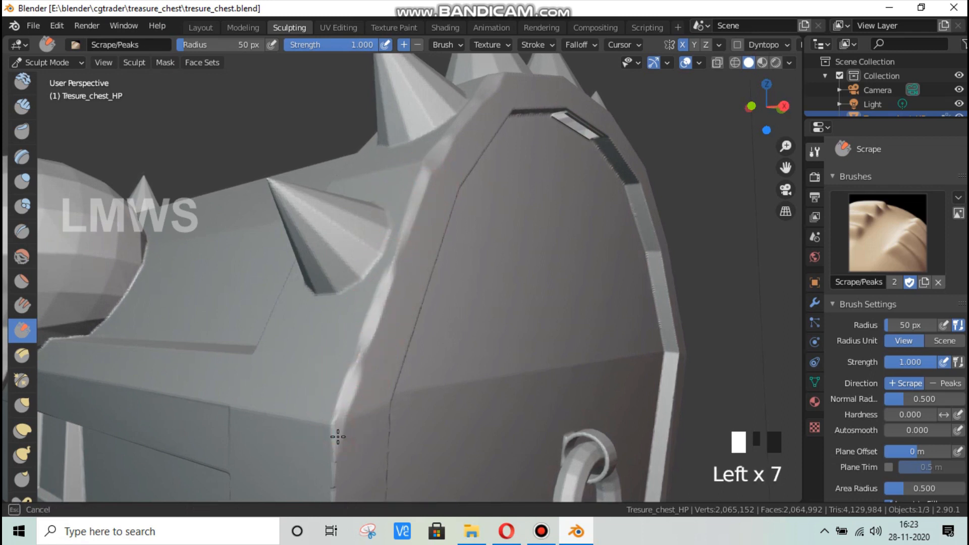
left_click_drag(400, 248, 406, 218)
left_click_drag(359, 355, 357, 366)
scroll(402, 302, "down", 3)
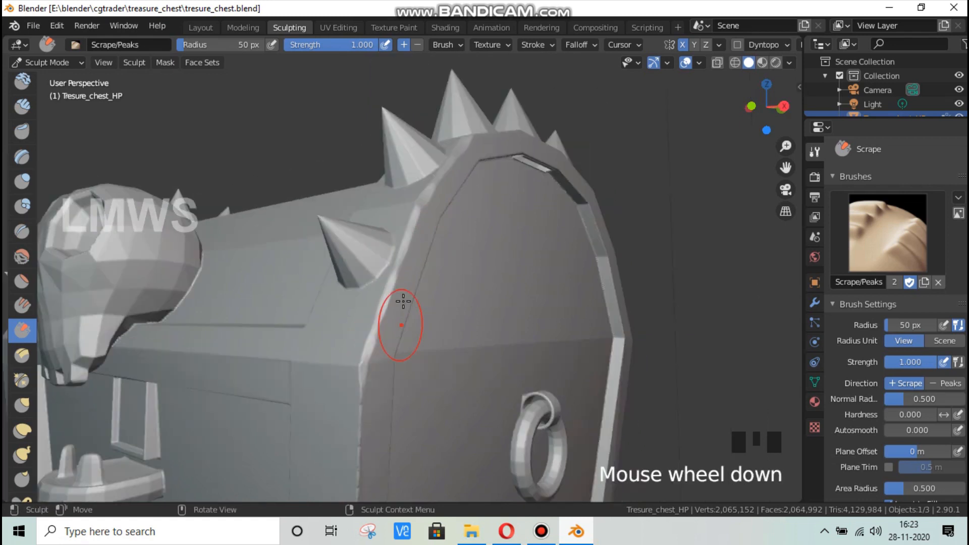
Scrape the upper part of the chest body's front vertical corner edge, just below the lid
mouse_move(402, 303)
middle_mouse_down()
mouse_move(410, 260)
mouse_move(388, 175)
middle_mouse_up()
mouse_move(392, 178)
left_mouse_down()
mouse_move(383, 346)
mouse_move(389, 320)
left_mouse_up()
middle_click_drag(389, 320, 347, 191)
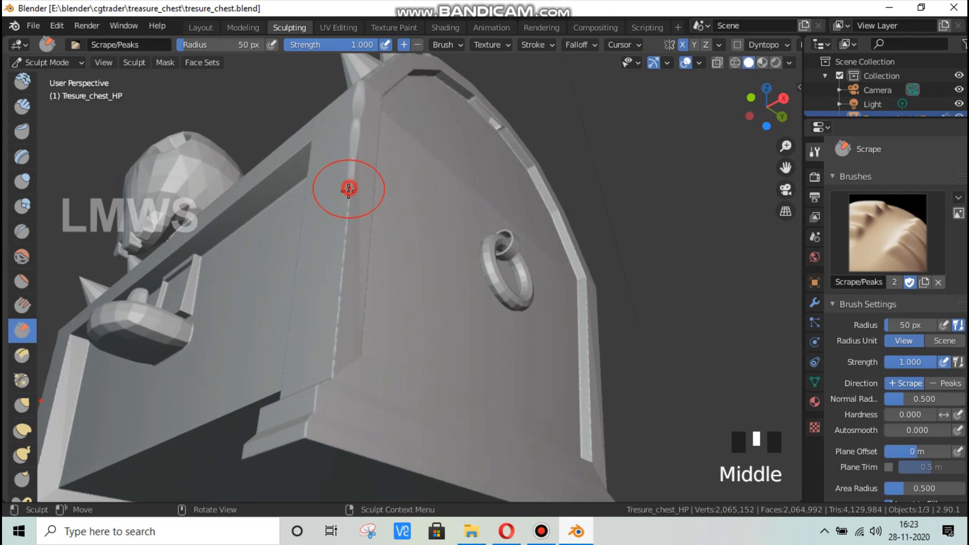
left_click_drag(348, 190, 337, 279)
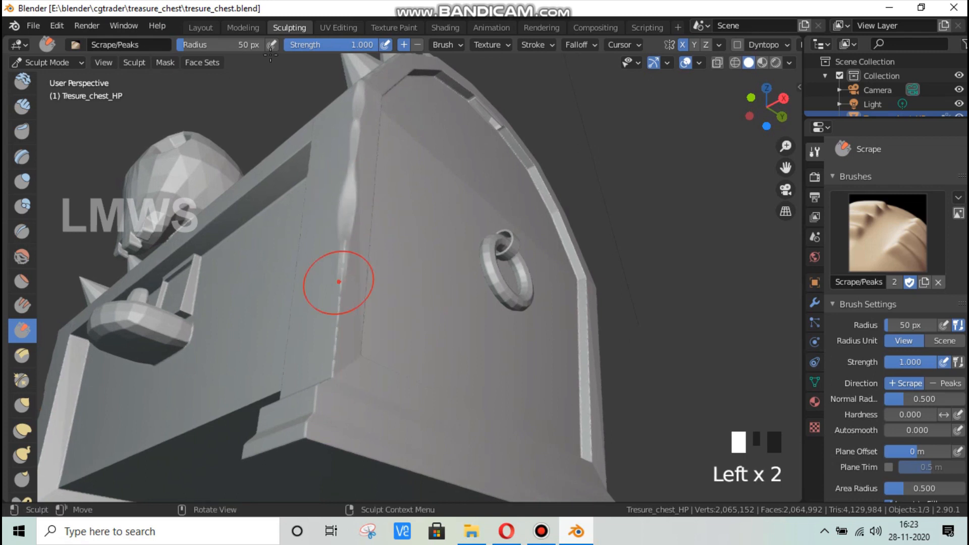
Set the Scrape brush radius to 25 px and wear down the lower part of the front vertical corner edge
left_click(235, 44)
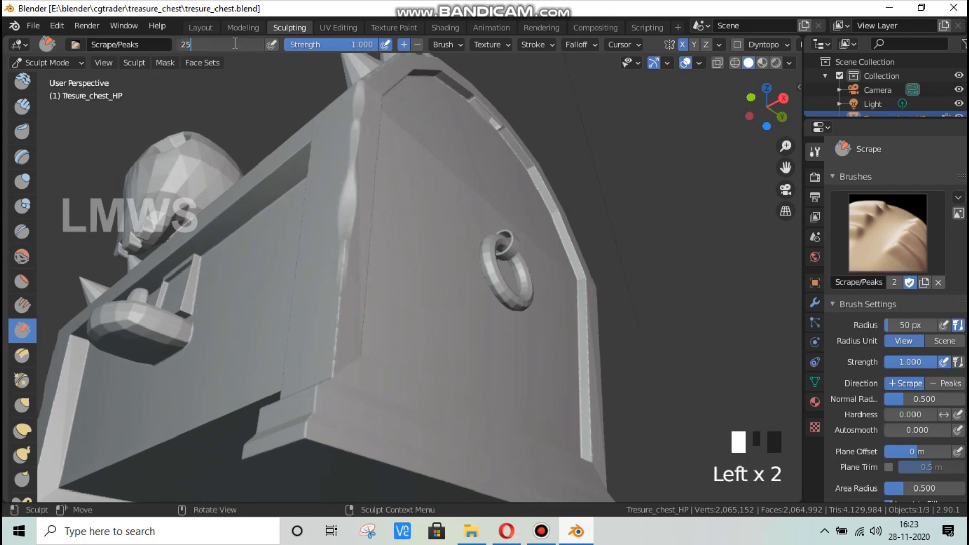
left_click(237, 48)
mouse_move(379, 210)
middle_mouse_down()
mouse_move(367, 295)
mouse_move(353, 318)
mouse_move(418, 185)
mouse_move(432, 303)
middle_mouse_up()
scroll(433, 260, "up", 2)
left_click_drag(432, 259, 432, 272)
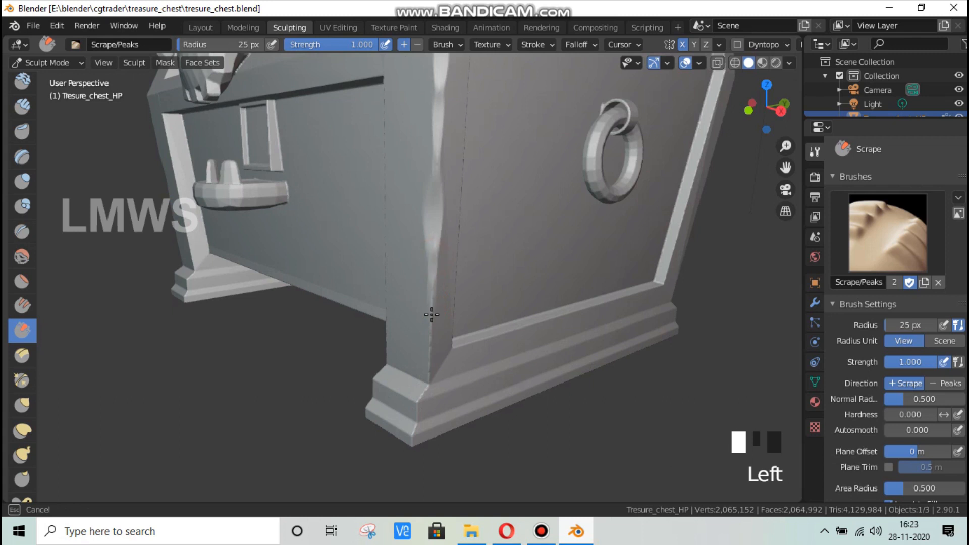
left_click_drag(430, 354, 432, 400)
Scrape the stepped corner edge of the base molding at the front foot down to its lowest point
middle_click_drag(432, 401, 439, 385, "shift")
scroll(444, 382, "up", 2)
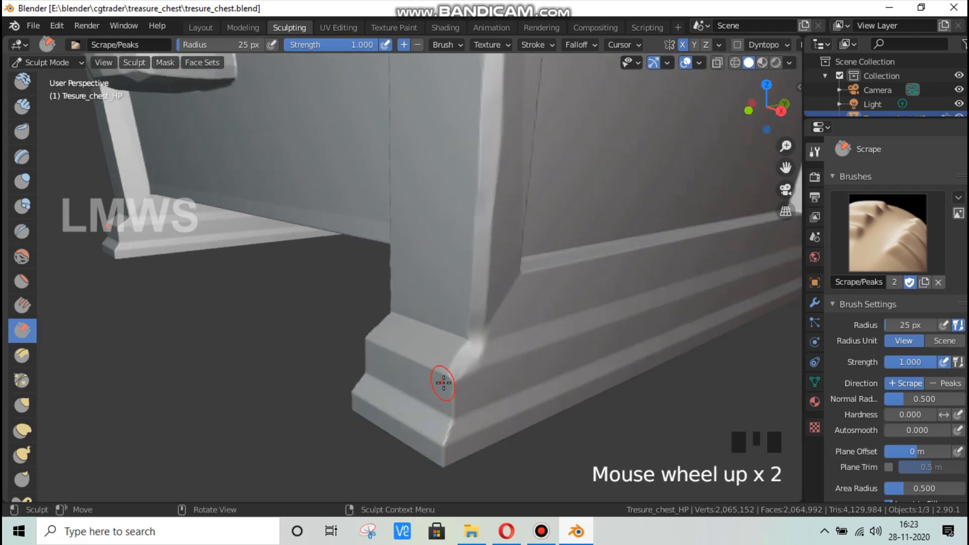
left_click_drag(454, 378, 443, 465)
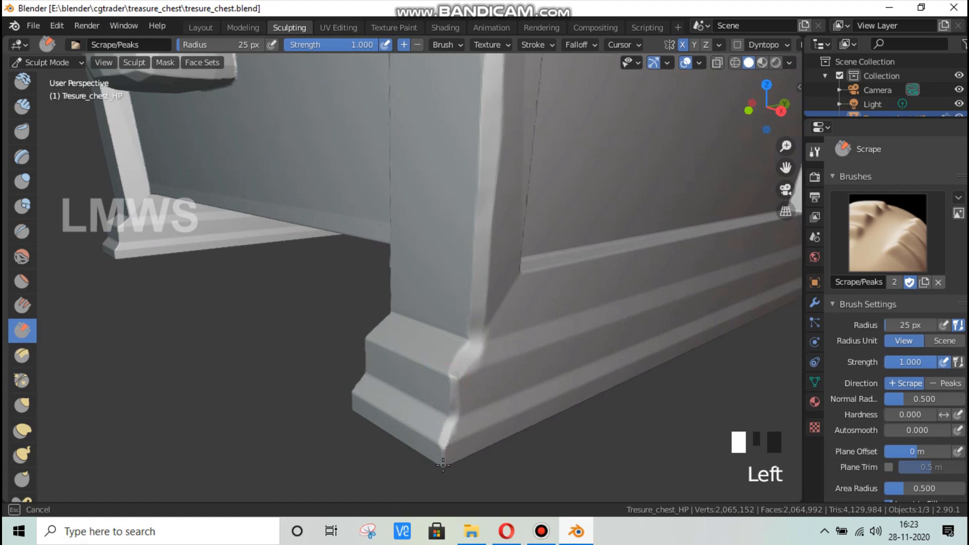
left_click_drag(492, 352, 493, 342)
Scrape the outer edge of the lid's arched rim across the crown, below the row of spikes
scroll(504, 319, "down", 3)
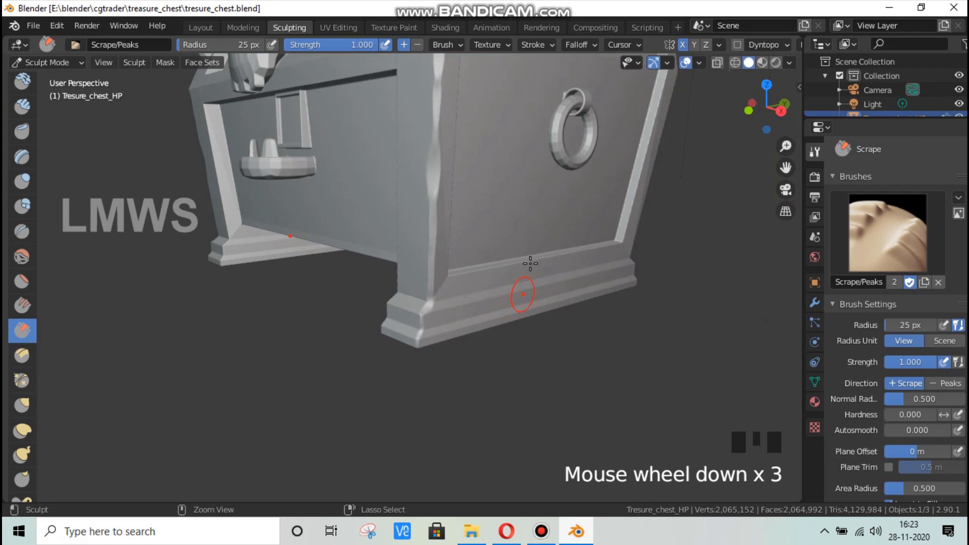
scroll(694, 49, "down", 4)
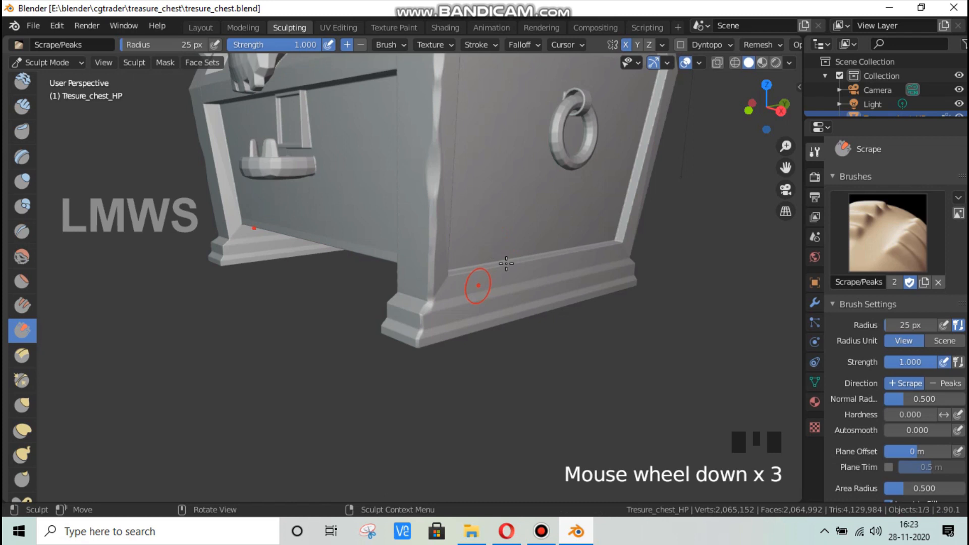
scroll(477, 285, "down", 1)
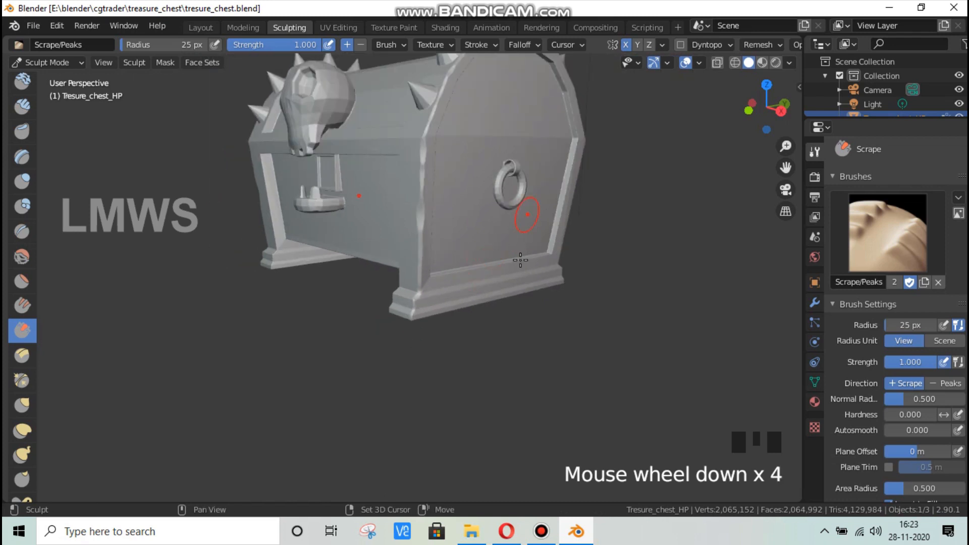
middle_click_drag(520, 260, 504, 381, "shift")
scroll(569, 259, "up", 2)
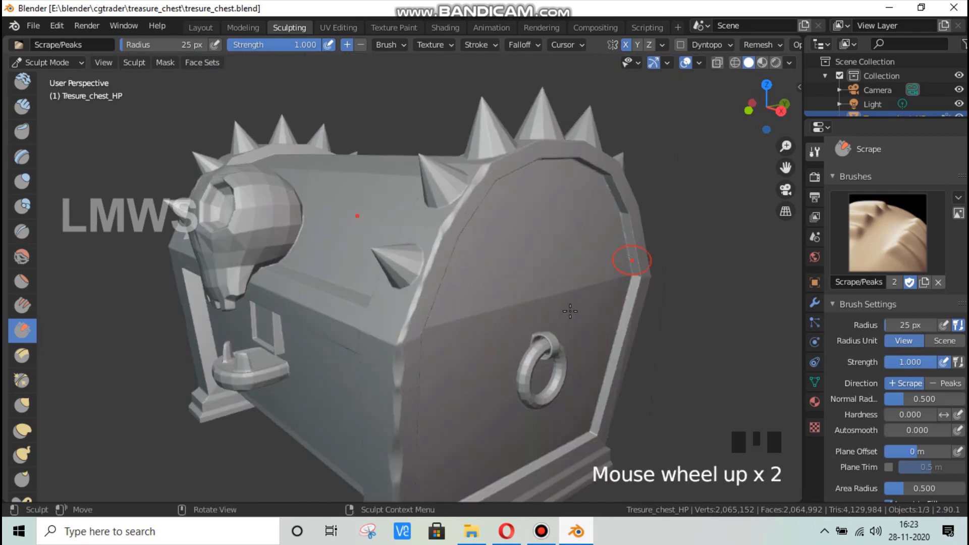
middle_click_drag(569, 260, 552, 325)
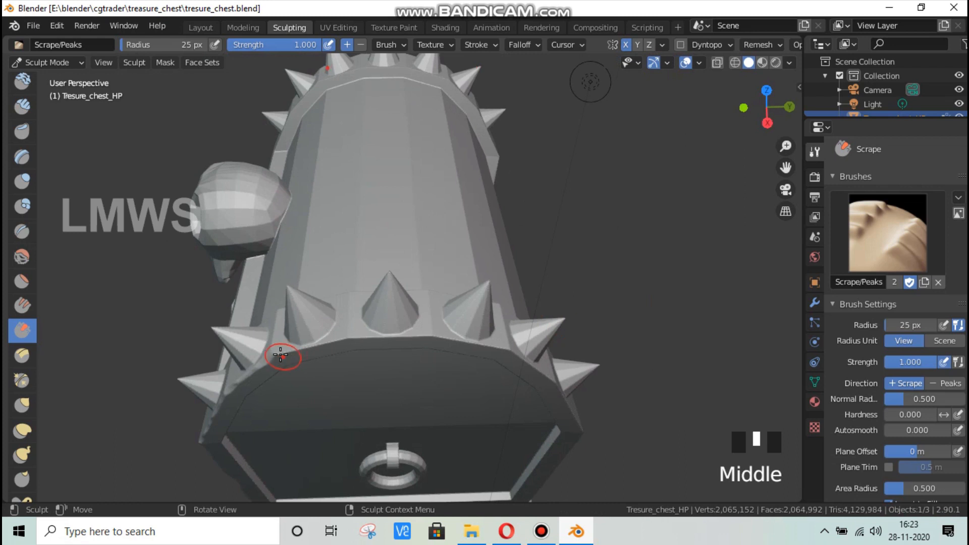
left_click_drag(281, 355, 346, 335)
scroll(348, 337, "up", 2)
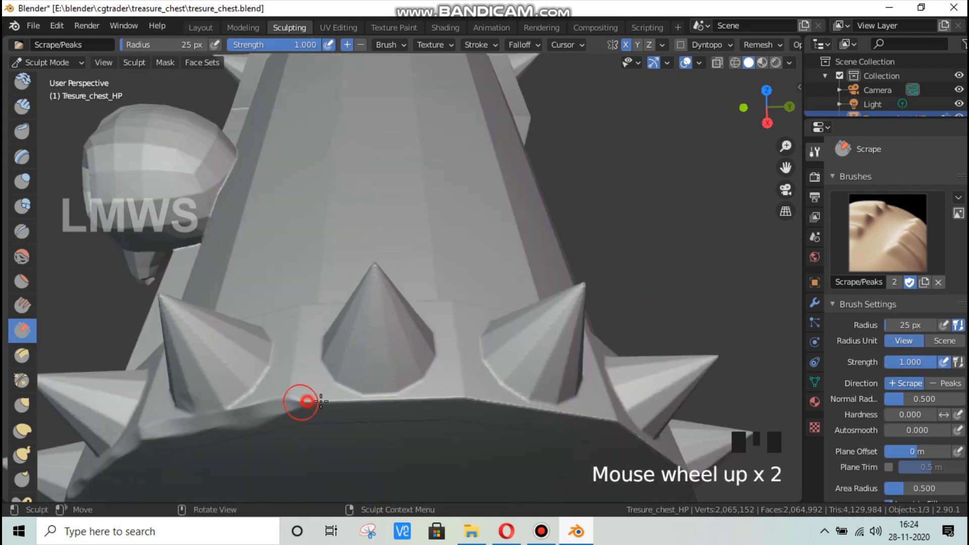
left_click_drag(303, 402, 351, 403)
mouse_move(412, 402)
left_mouse_down()
mouse_move(465, 395)
mouse_move(597, 417)
left_mouse_up()
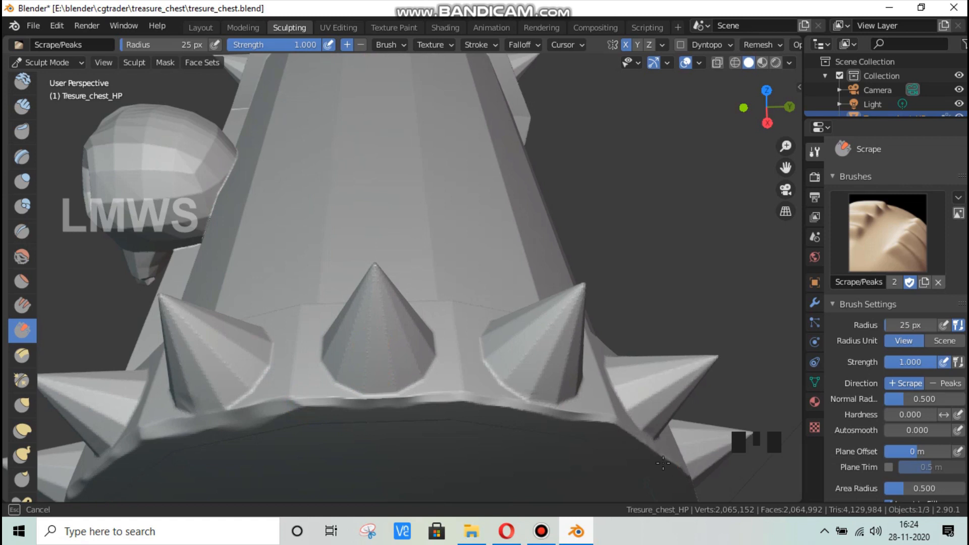
Scrape the rear slope of the arched rim's outer edge, past the back spikes down to the chest body
mouse_move(608, 418)
middle_mouse_down()
mouse_move(597, 402)
mouse_move(608, 418)
middle_mouse_up()
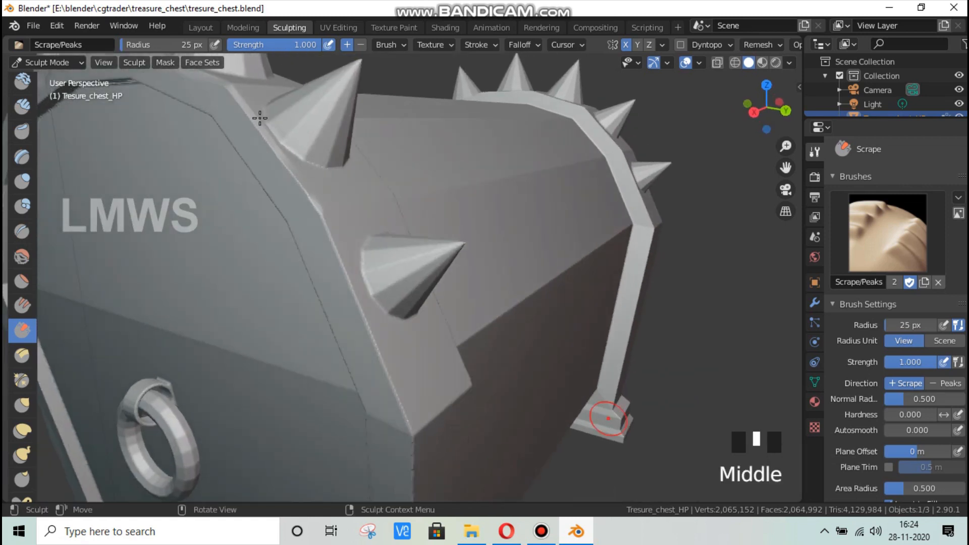
left_click_drag(242, 102, 256, 134)
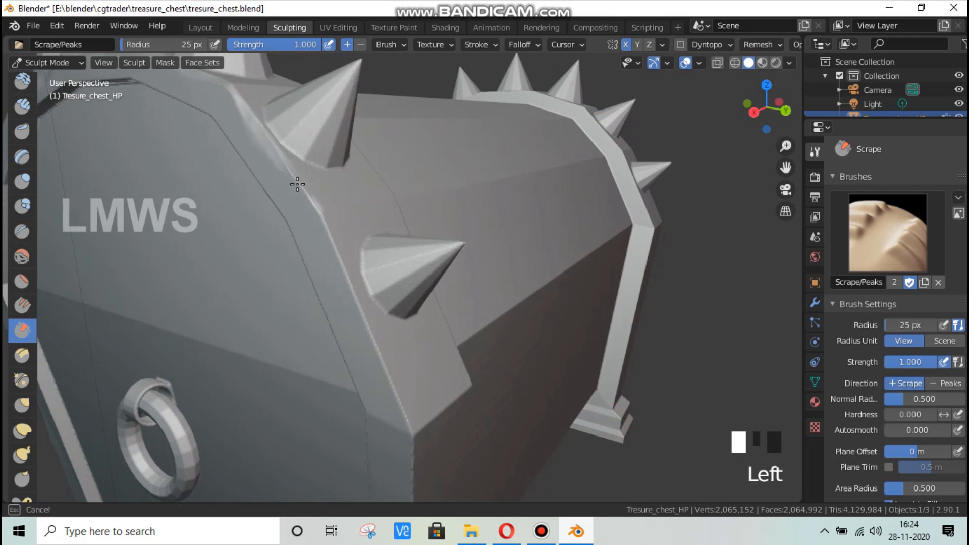
left_click_drag(297, 183, 303, 190)
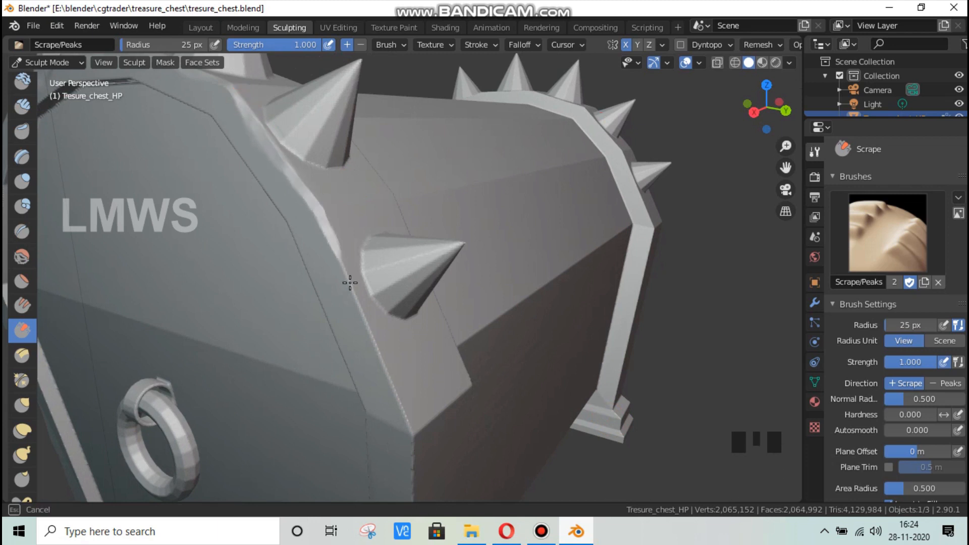
left_click_drag(349, 282, 403, 423)
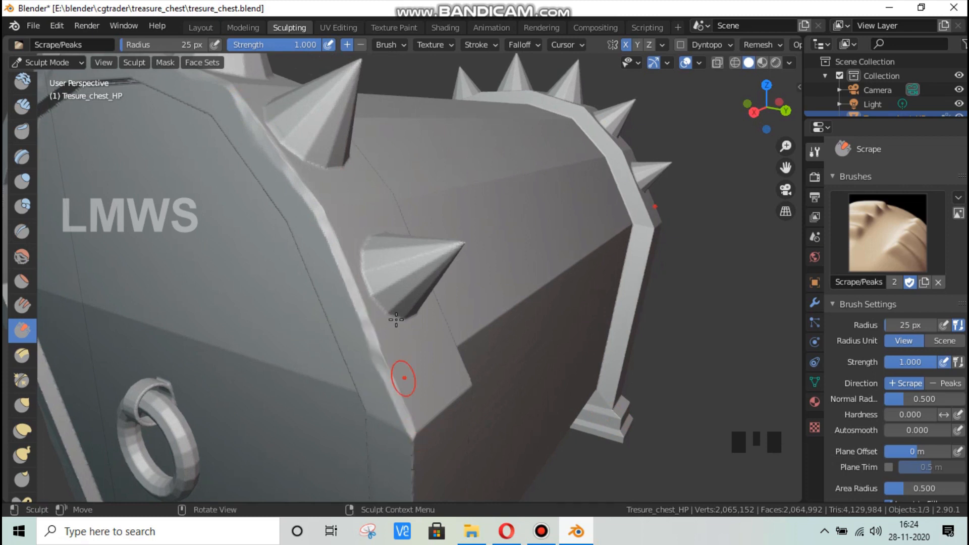
Scrape the chest body's rear vertical corner edge from below the lid down to the base molding
middle_click_drag(400, 374, 398, 323)
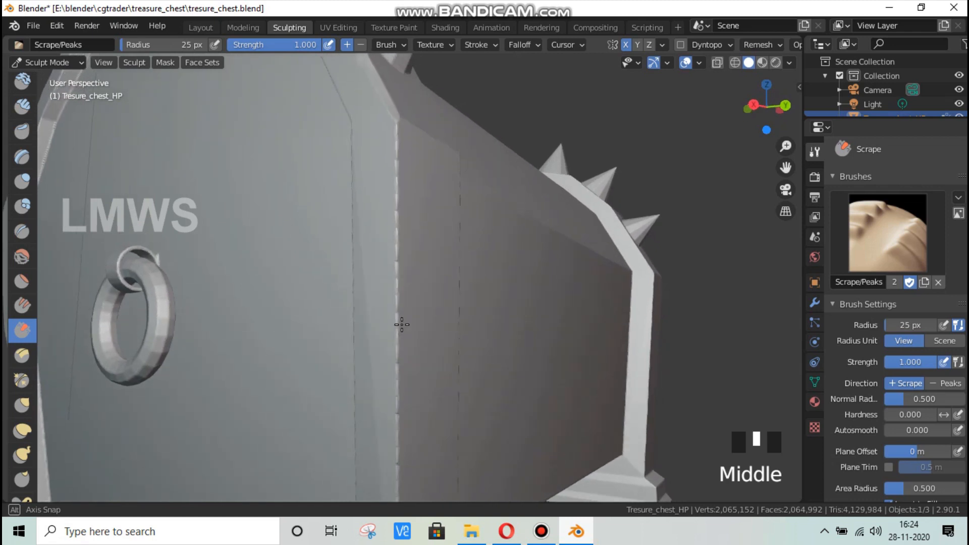
left_click_drag(396, 123, 398, 157)
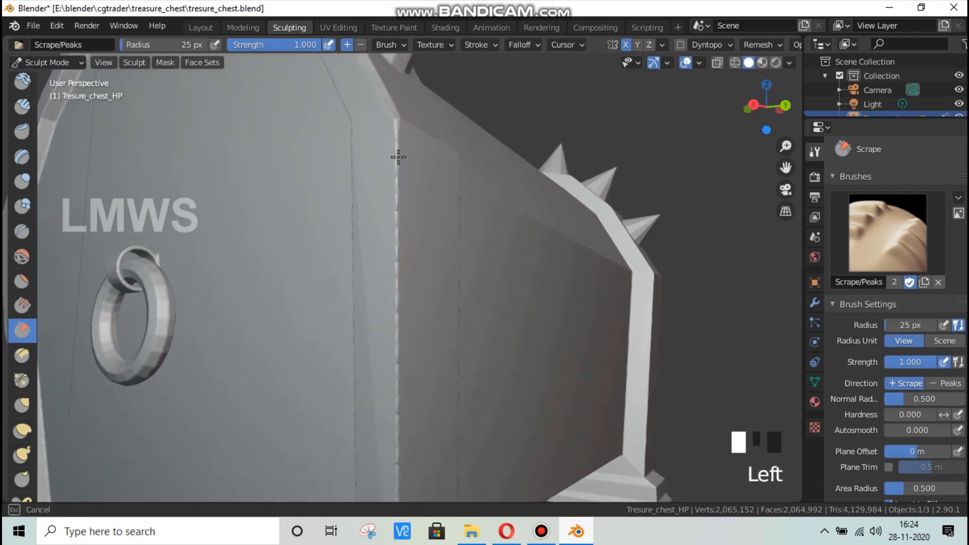
left_click_drag(397, 222, 398, 325)
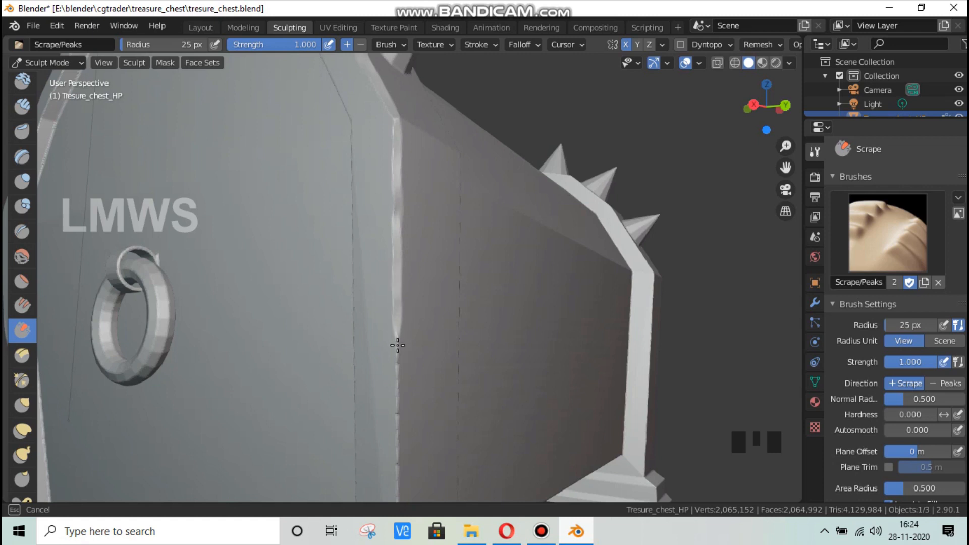
left_click_drag(423, 357, 422, 356)
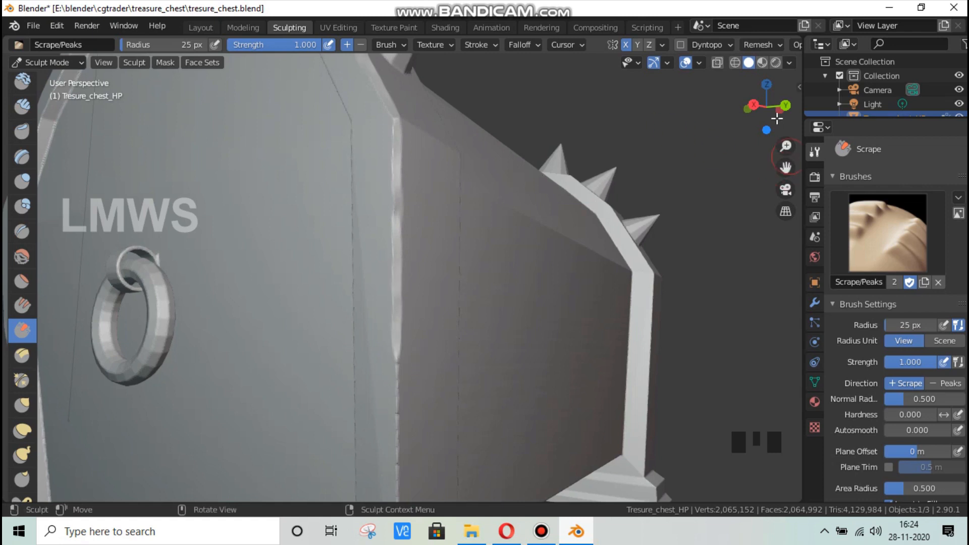
left_click_drag(772, 107, 807, 10)
left_click_drag(553, 212, 553, 154)
mouse_move(402, 142)
left_mouse_down()
mouse_move(403, 442)
mouse_move(423, 495)
left_mouse_up()
left_click_drag(465, 445, 460, 443)
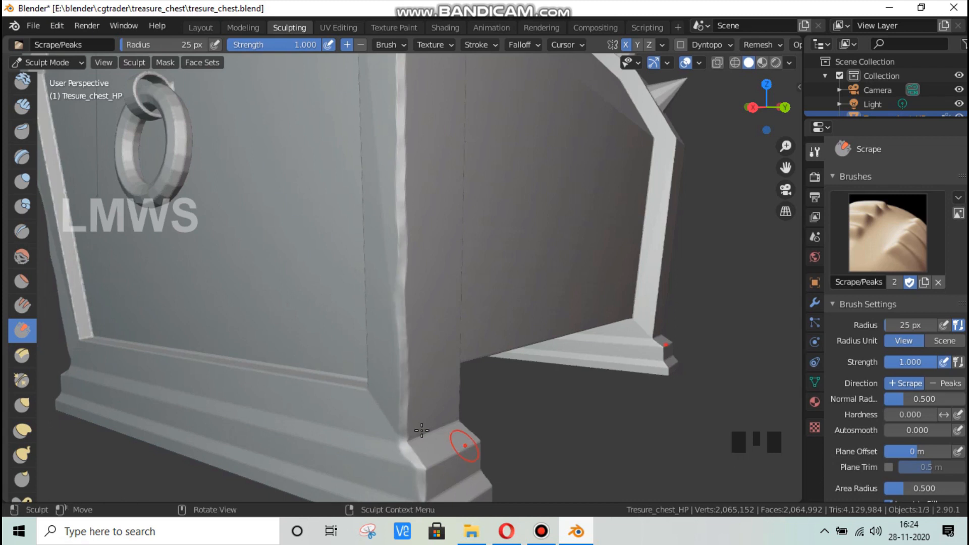
Scrape the lowest part of the rear foot's corner edge on the base molding and save the file
mouse_move(421, 374)
middle_mouse_down()
mouse_move(371, 260)
mouse_move(353, 392)
middle_mouse_up()
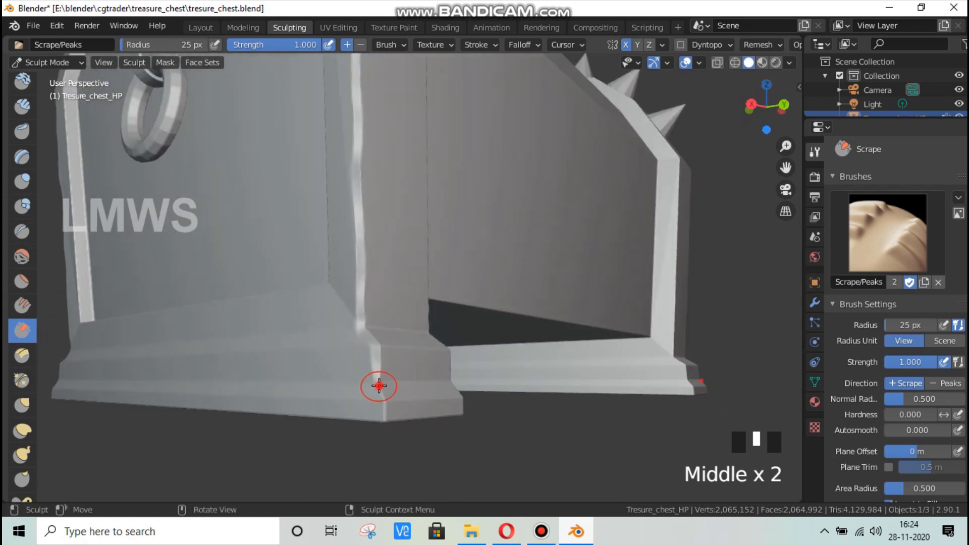
mouse_move(379, 386)
left_mouse_down()
mouse_move(386, 399)
mouse_move(422, 395)
left_mouse_up()
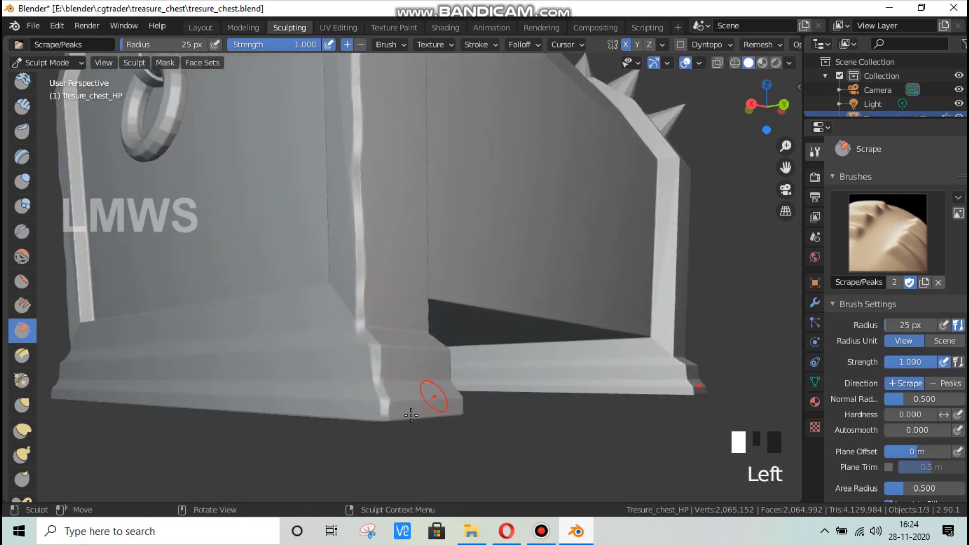
mouse_move(421, 395)
middle_mouse_down()
mouse_move(540, 433)
mouse_move(525, 432)
middle_mouse_up()
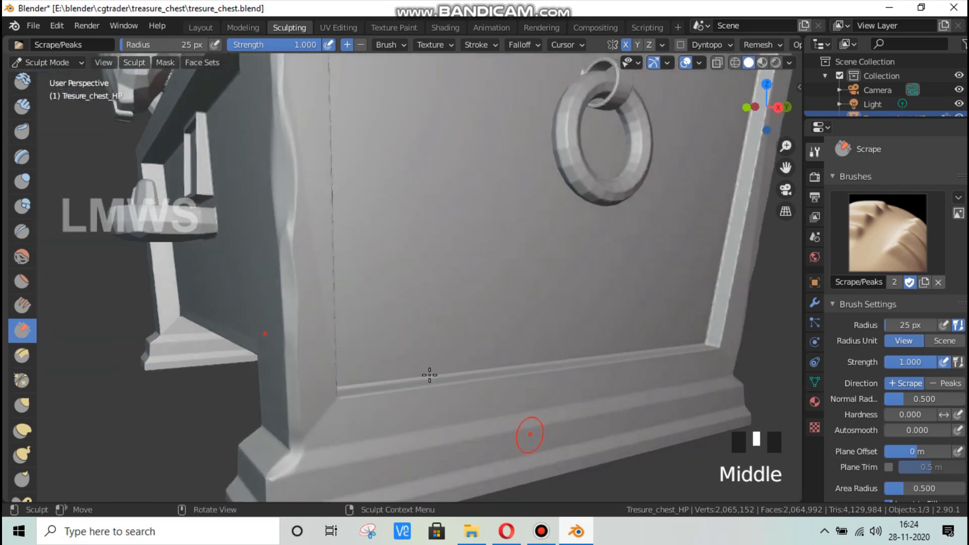
key("ctrl+s")
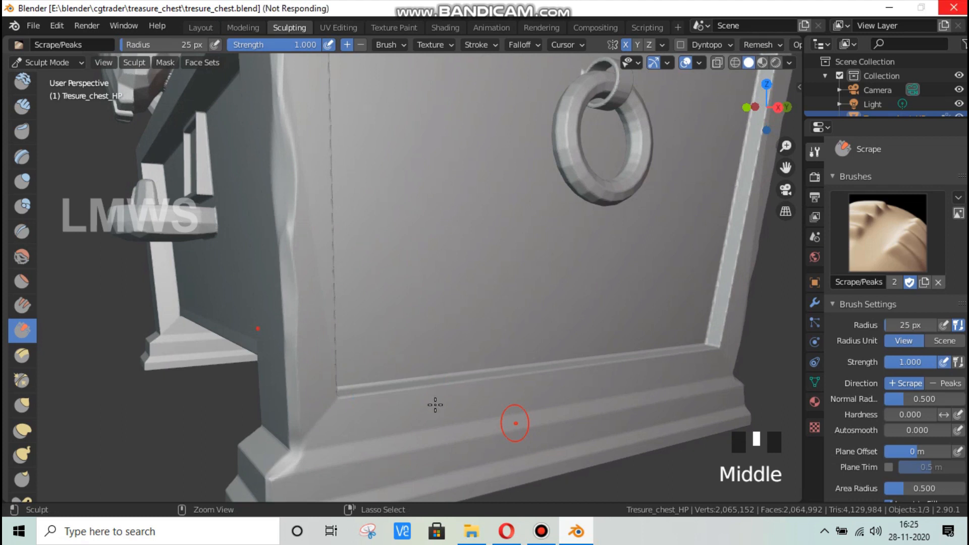
Scrape the bottom inner frame edge of the chest's side panel, below the ring handle, and save the file
scroll(435, 404, "up", 3)
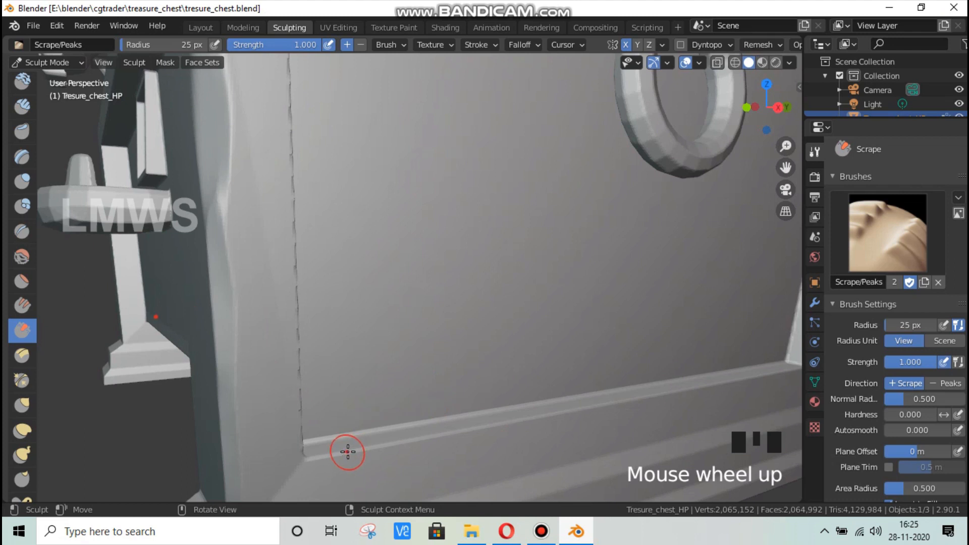
left_click_drag(385, 449, 643, 398)
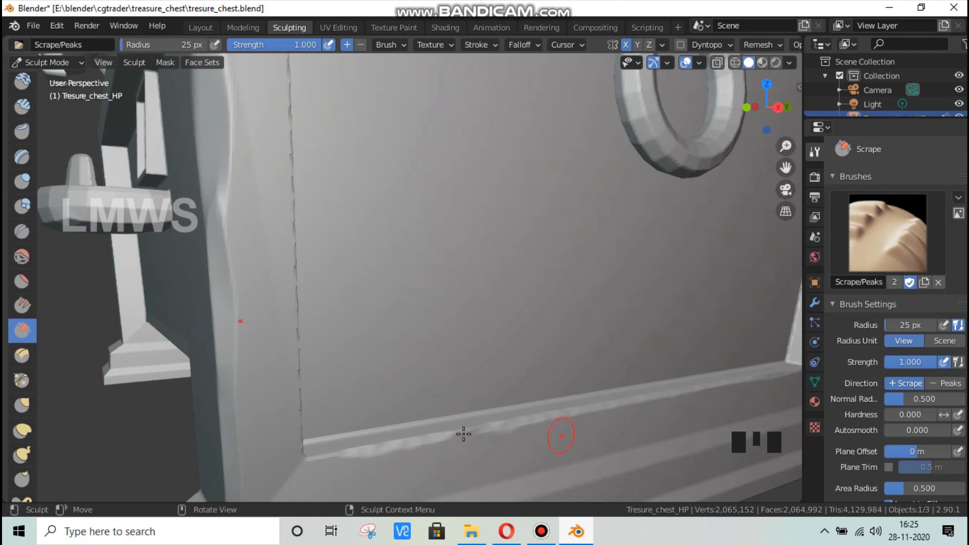
left_click_drag(491, 428, 480, 181)
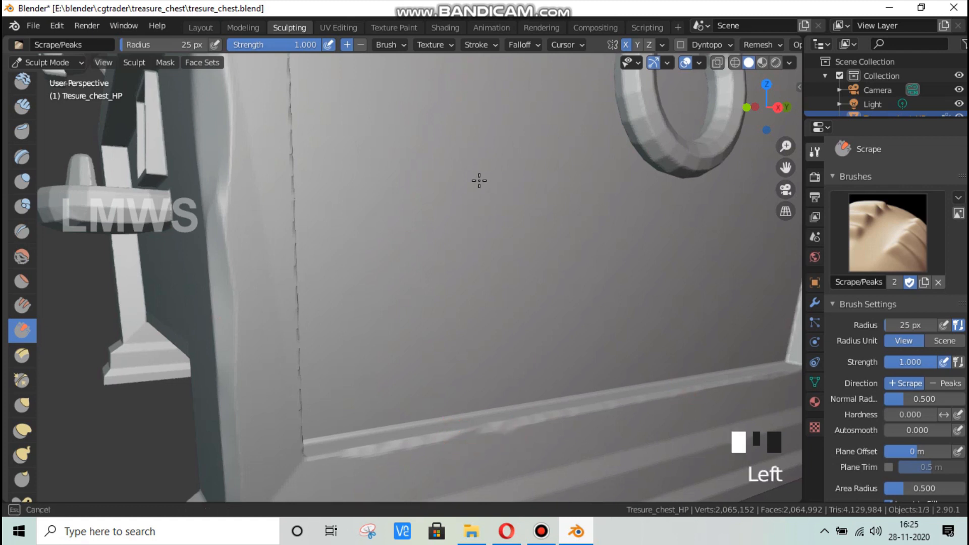
left_click(477, 45)
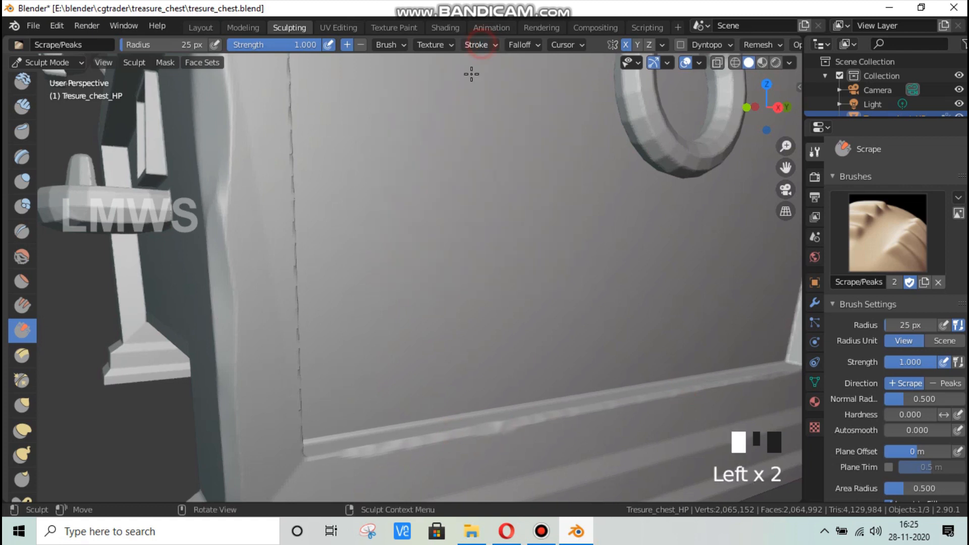
scroll(519, 348, "down", 2)
middle_click_drag(640, 311, 538, 407, "shift")
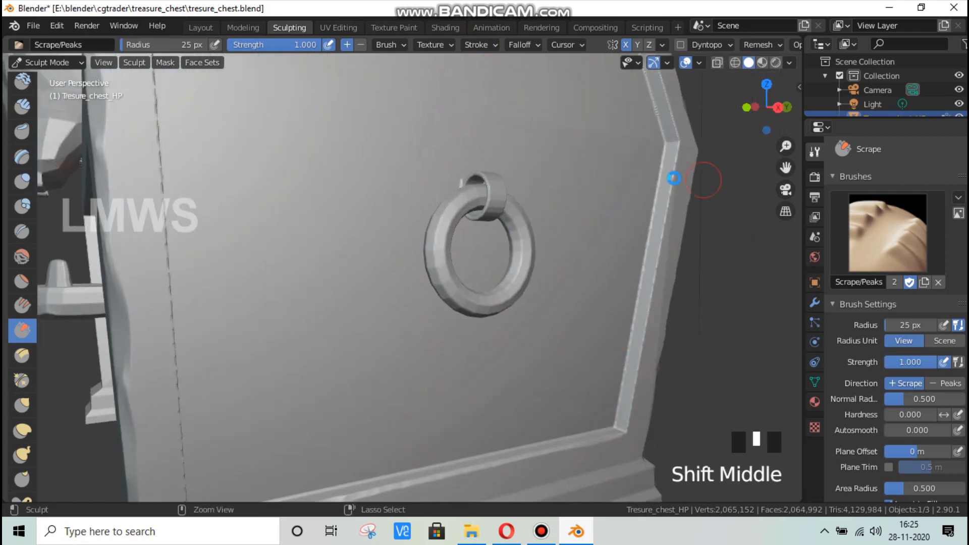
key("ctrl+s")
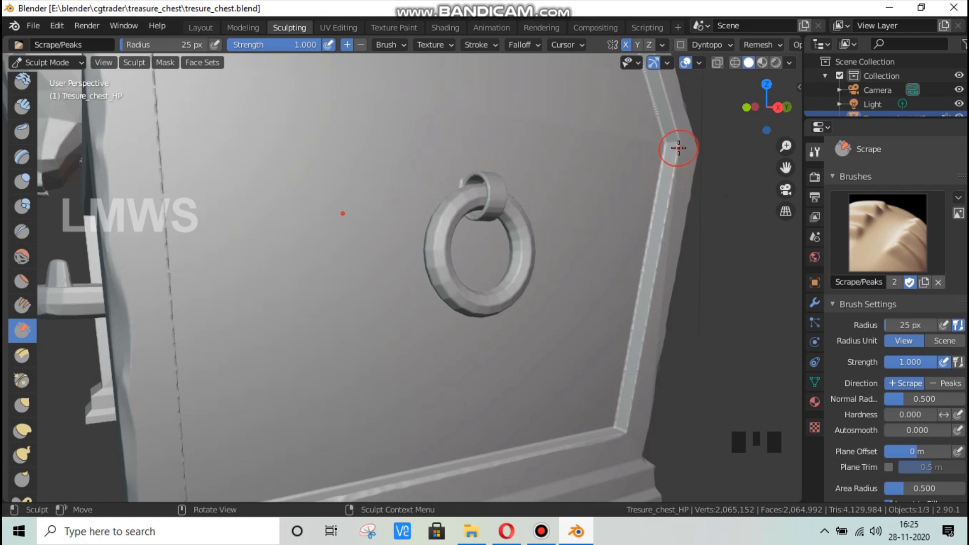
Scrape the rear vertical inner frame edge of the side panel from the lid corner down to the base, and save the file
left_click_drag(676, 151, 672, 205)
left_click_drag(786, 146, 786, 142)
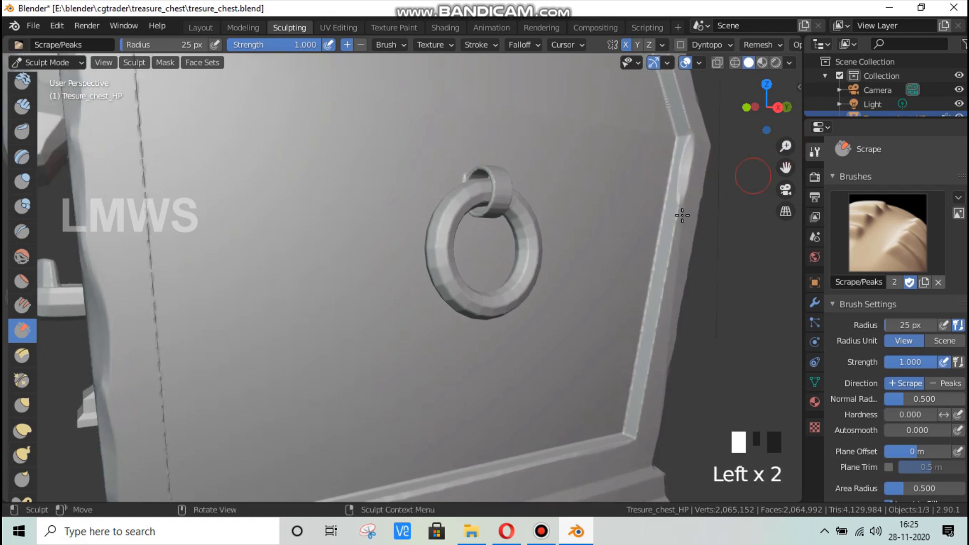
mouse_move(676, 231)
left_mouse_down()
mouse_move(631, 429)
mouse_move(633, 419)
left_mouse_up()
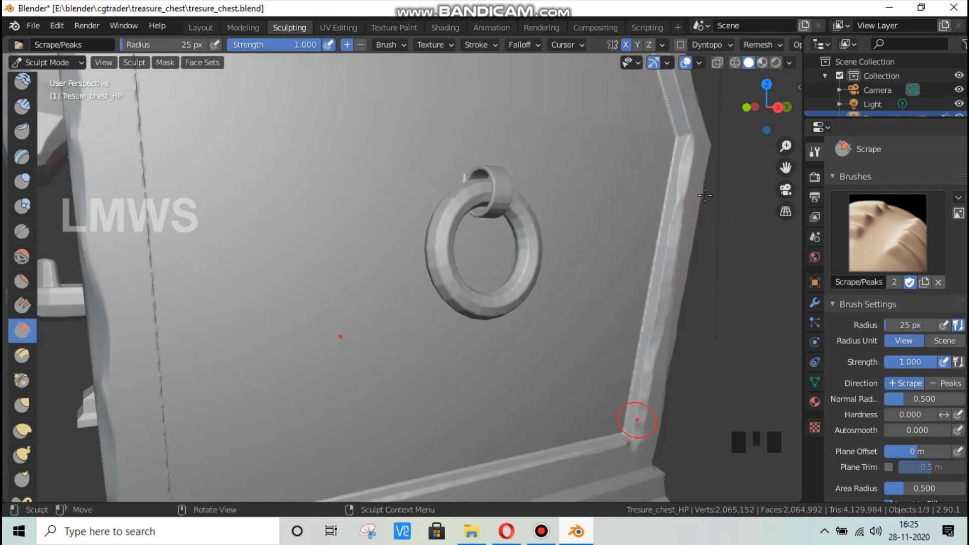
scroll(706, 194, "down", 2)
left_click_drag(752, 117, 766, 79)
scroll(579, 208, "up", 1)
scroll(579, 208, "up", 1)
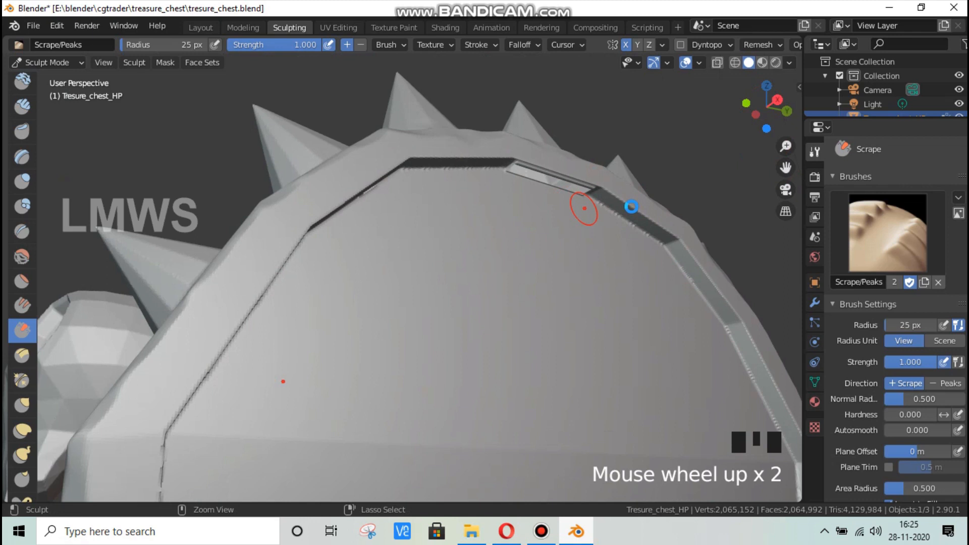
key("ctrl+s")
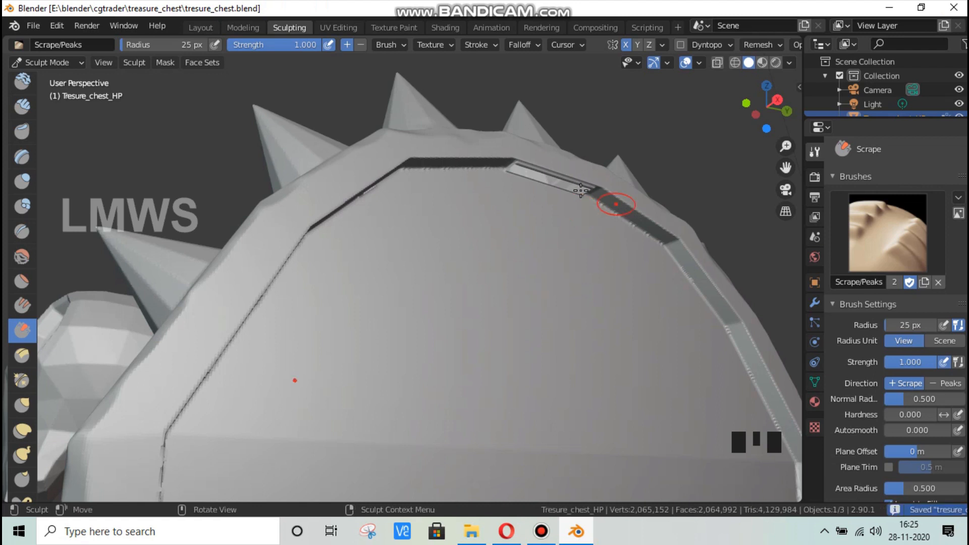
Smooth the facet ridge between the spikes on the upper rear slope of the lid's spiked rim
scroll(396, 246, "down", 3)
mouse_move(396, 297)
middle_mouse_down()
mouse_move(534, 319)
mouse_move(432, 331)
mouse_move(451, 201)
middle_mouse_up()
scroll(485, 411, "up", 3)
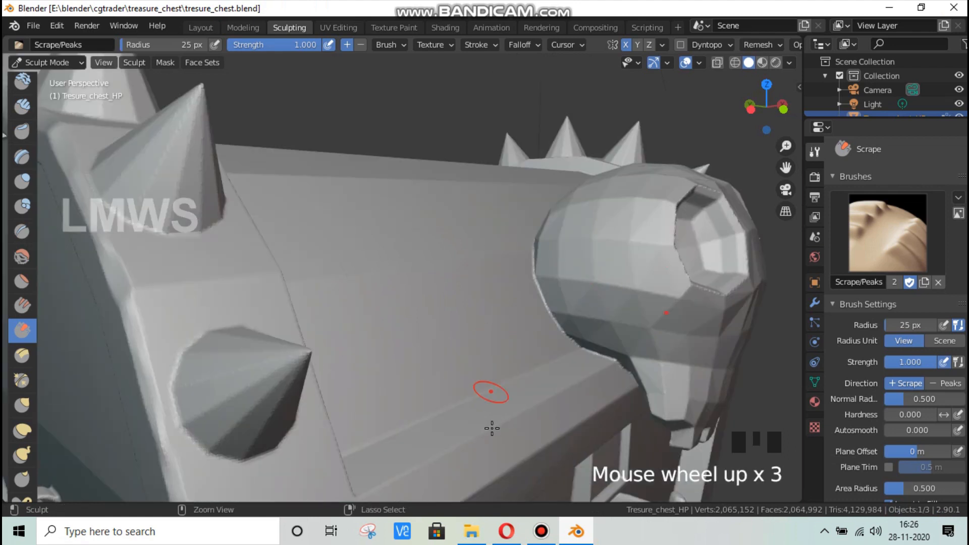
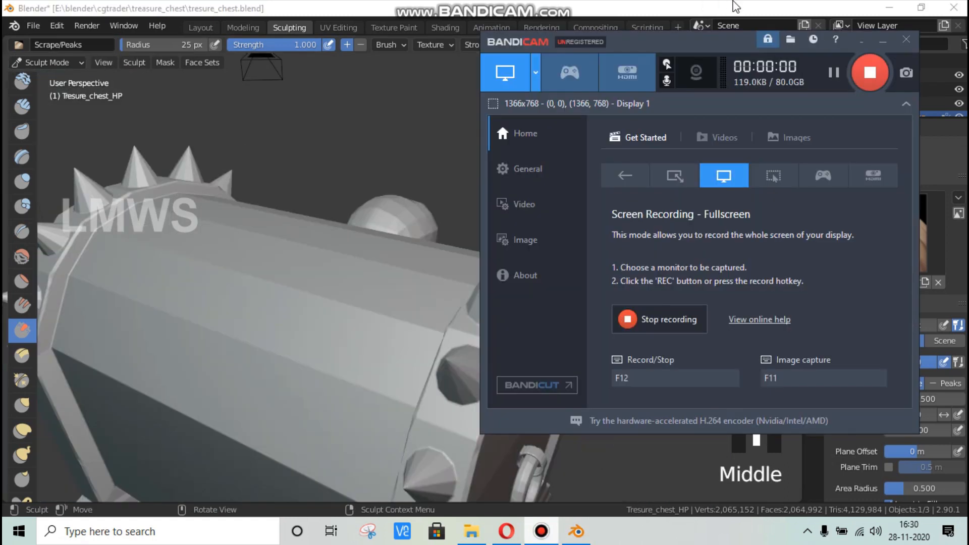
left_click(748, 6)
scroll(472, 407, "up", 2)
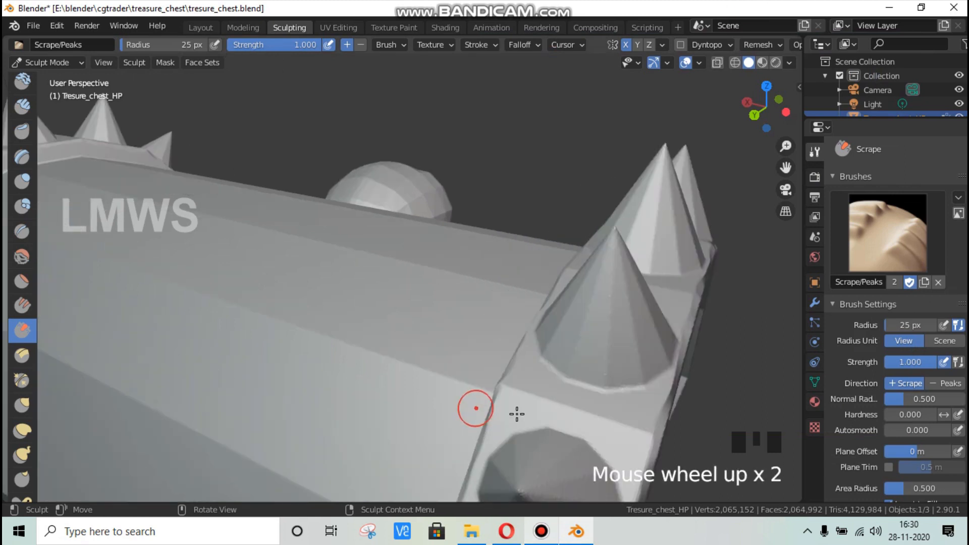
left_click_drag(515, 389, 578, 408, "shift")
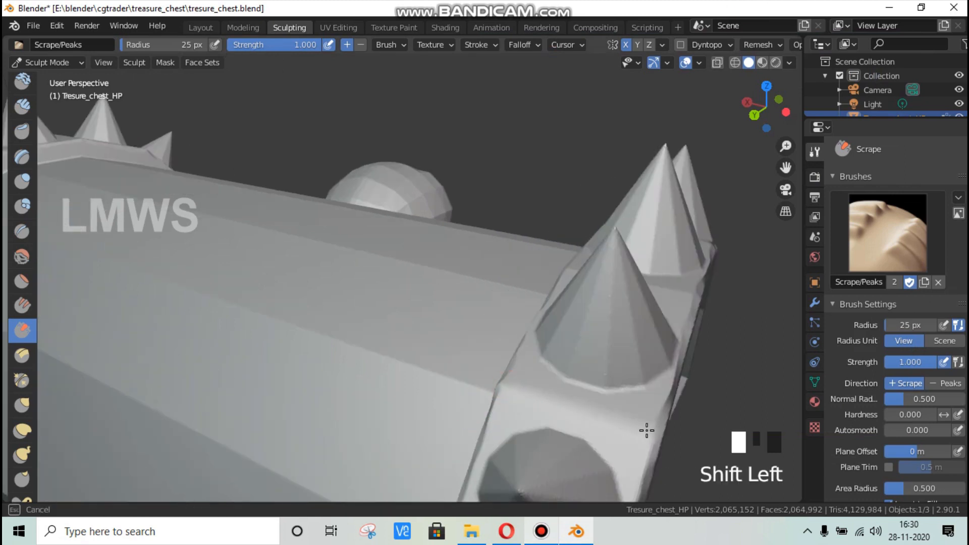
left_click_drag(646, 430, 645, 428, "shift")
Smooth the facet ridge and the rim surface beside the base of the next spike on the lid's rear slope
scroll(459, 320, "down", 2)
mouse_move(459, 320)
middle_mouse_down()
mouse_move(513, 396)
mouse_move(262, 358)
mouse_move(294, 365)
middle_mouse_up()
scroll(228, 352, "up", 2)
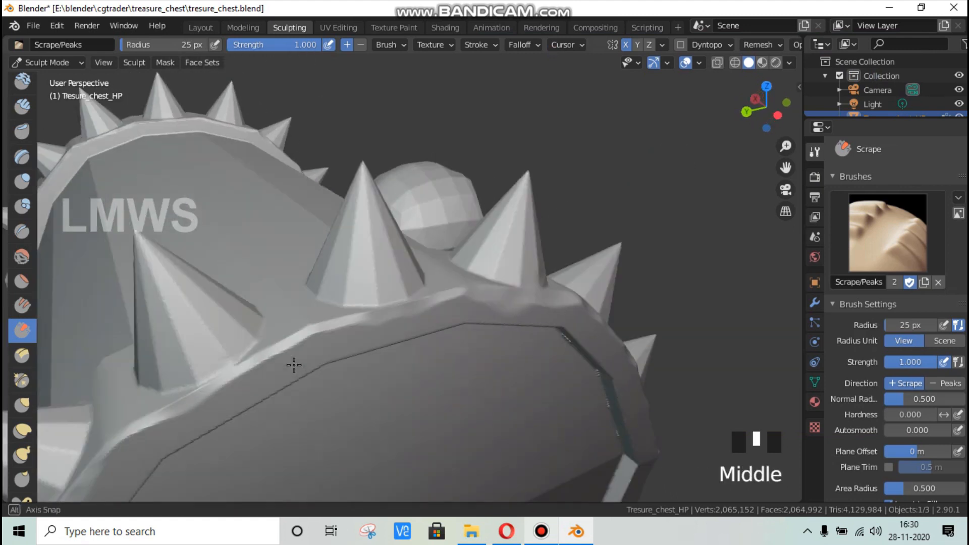
middle_click_drag(338, 320, 439, 431)
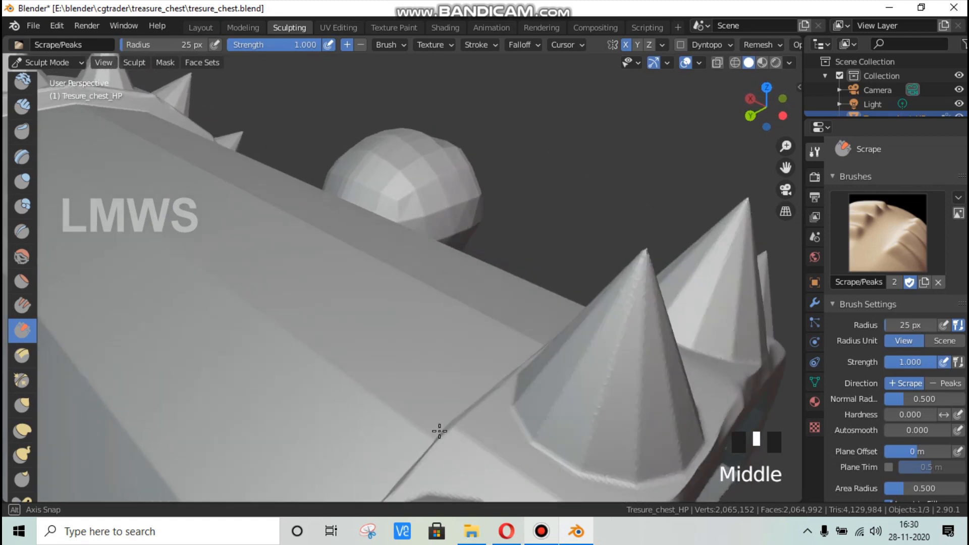
scroll(462, 444, "down", 1)
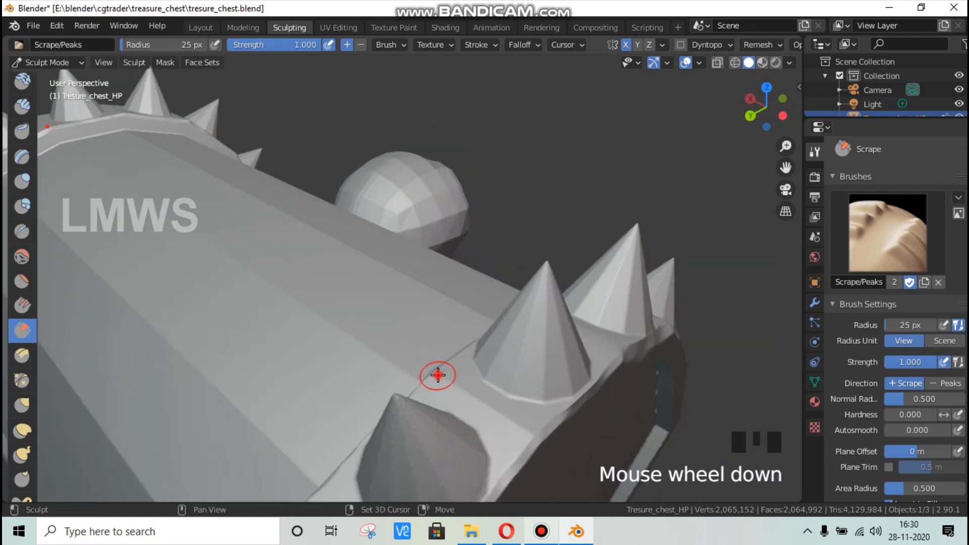
left_click_drag(437, 375, 488, 405, "shift")
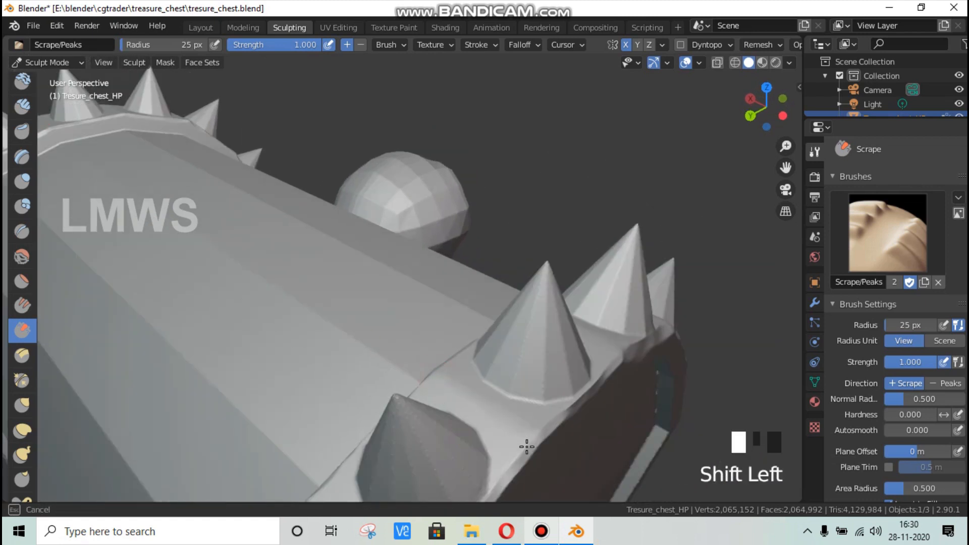
left_click_drag(522, 402, 523, 402, "shift")
Smooth the rim's facet ridge just above the lowest rear spike
scroll(234, 216, "down", 2)
middle_click_drag(234, 216, 419, 298)
scroll(421, 296, "up", 1)
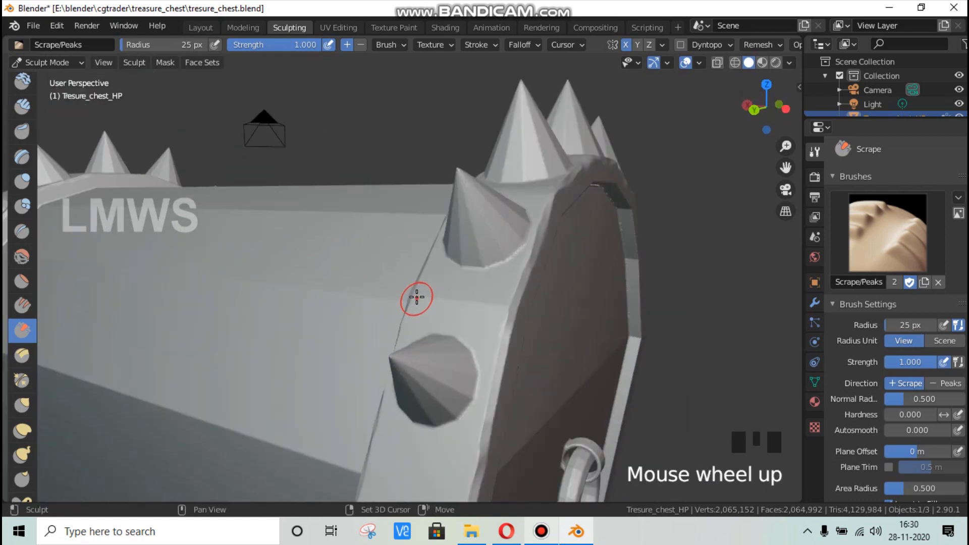
left_click_drag(454, 299, 513, 307, "shift")
left_click_drag(443, 300, 449, 299, "shift")
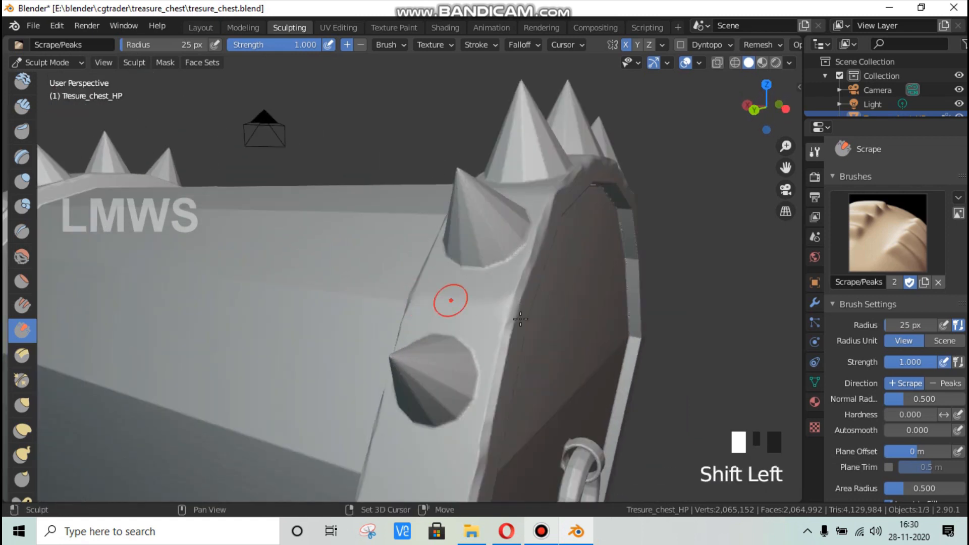
Smooth the rim's facet ridge below the lowest rear spike, where the lid slope meets the chest's back
scroll(611, 296, "down", 1)
middle_click_drag(610, 297, 384, 279)
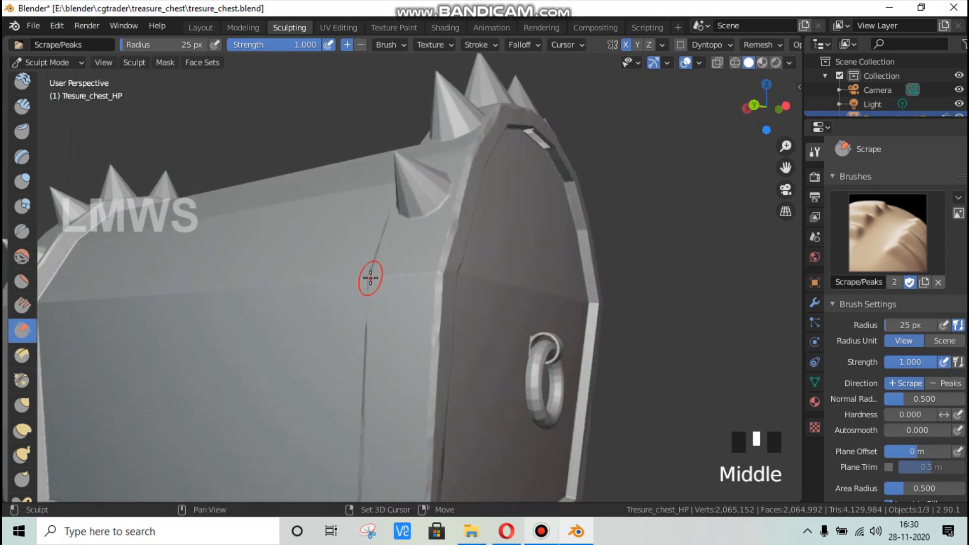
mouse_move(404, 276)
left_mouse_down("shift")
mouse_move(442, 275)
mouse_move(508, 301)
left_mouse_up("shift")
Save the file and switch to the Crease brush
middle_click_drag(581, 307, 258, 336)
scroll(258, 336, "up", 3)
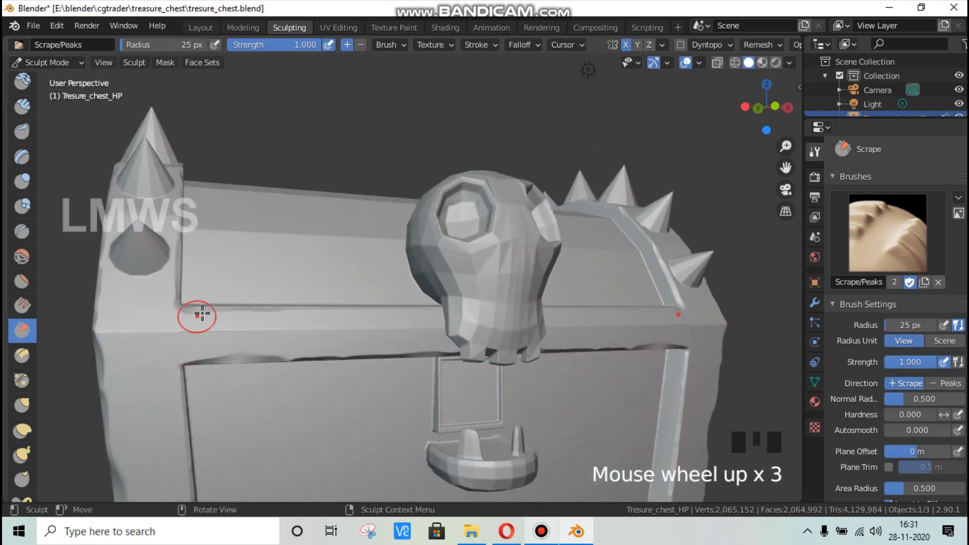
key("ctrl+s")
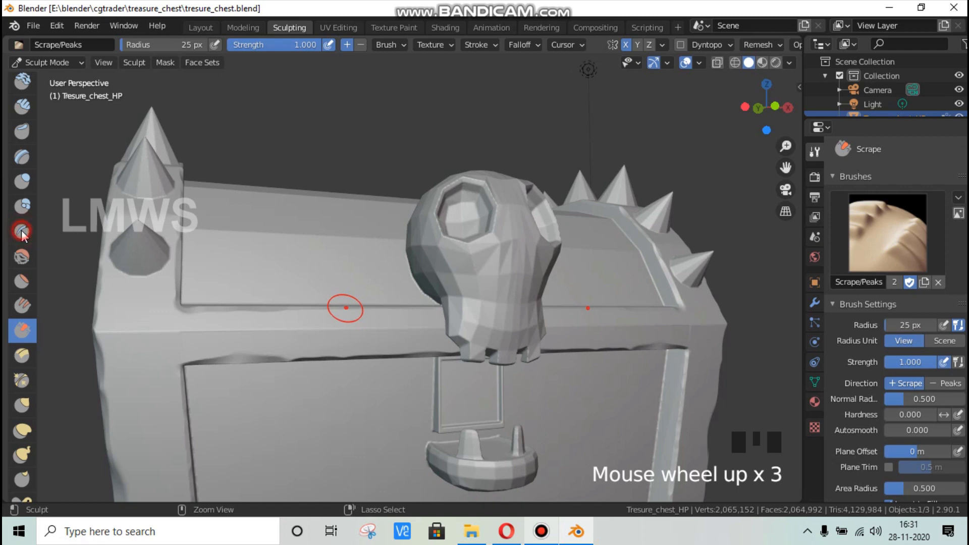
left_click(21, 230)
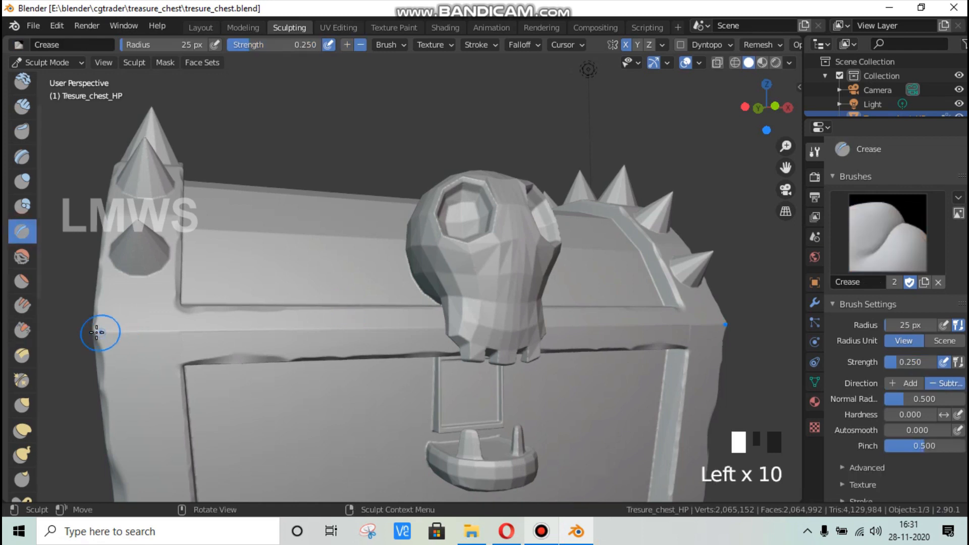
left_click_drag(155, 332, 199, 331)
left_click_drag(203, 331, 237, 336)
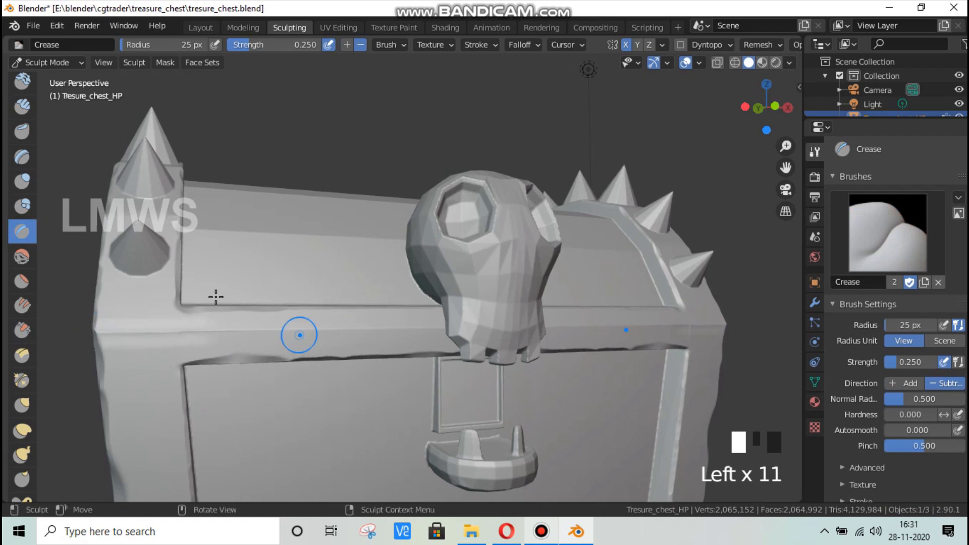
key("ctrl+z")
Crease the groove between the side panel and the arched rim along the front half of the arch
scroll(231, 315, "down", 2)
middle_click_drag(231, 316, 291, 232)
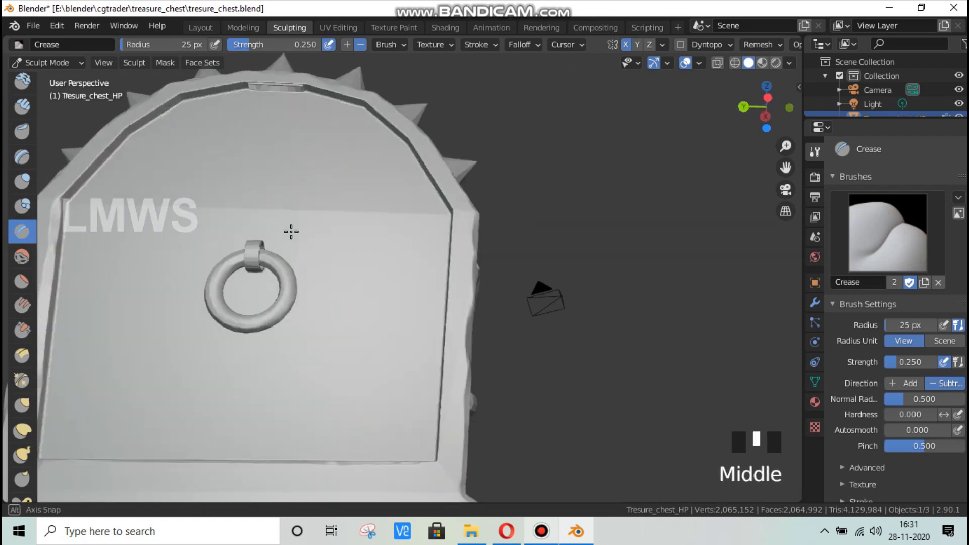
scroll(454, 257, "up", 2)
middle_click_drag(454, 257, 495, 336, "shift")
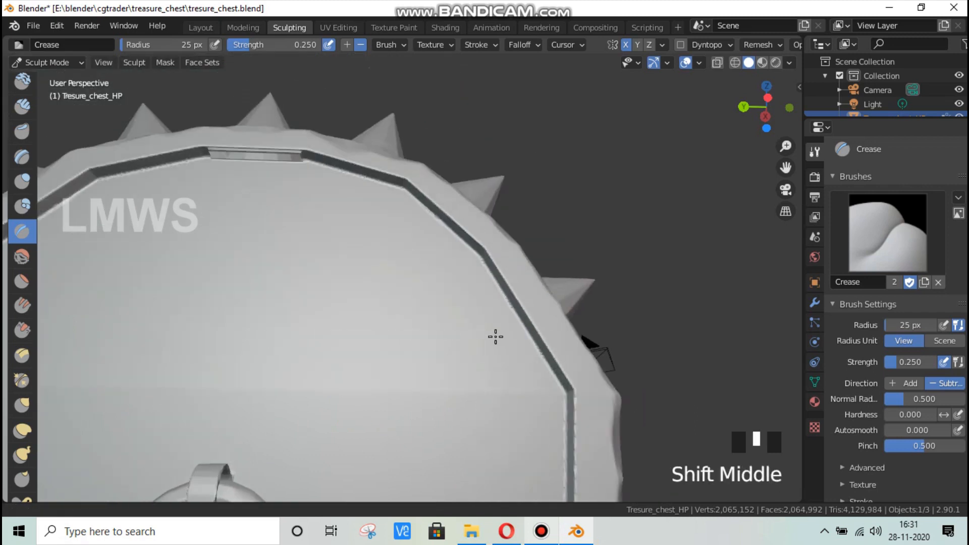
scroll(495, 336, "up", 2)
left_click_drag(428, 207, 468, 235)
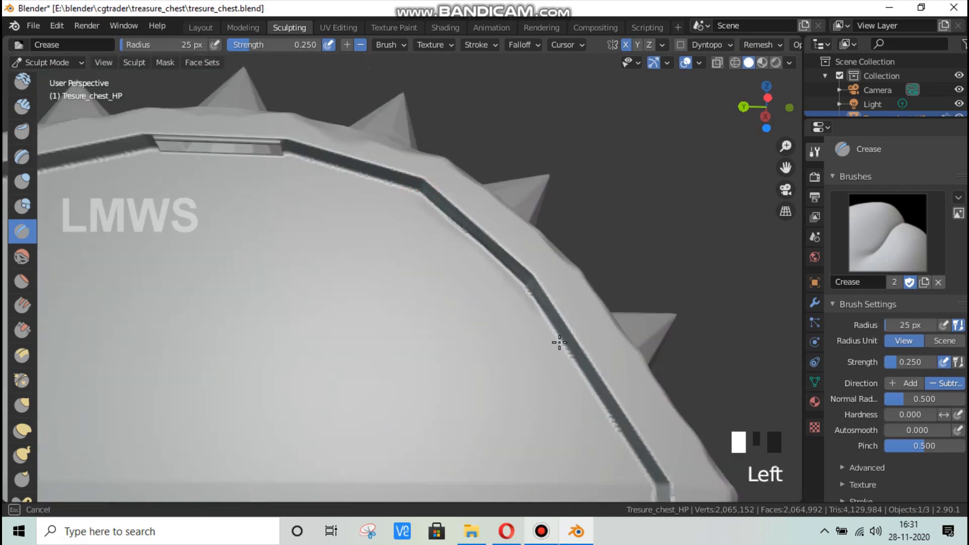
left_click_drag(591, 385, 626, 437)
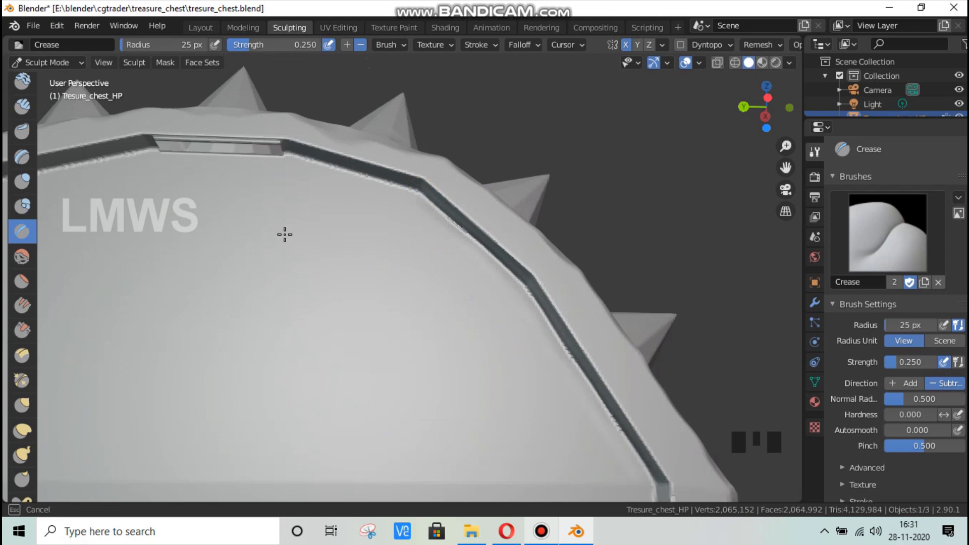
Crease the groove between the side panel and the arched rim along the rear half of the arch
middle_click_drag(182, 253, 445, 308)
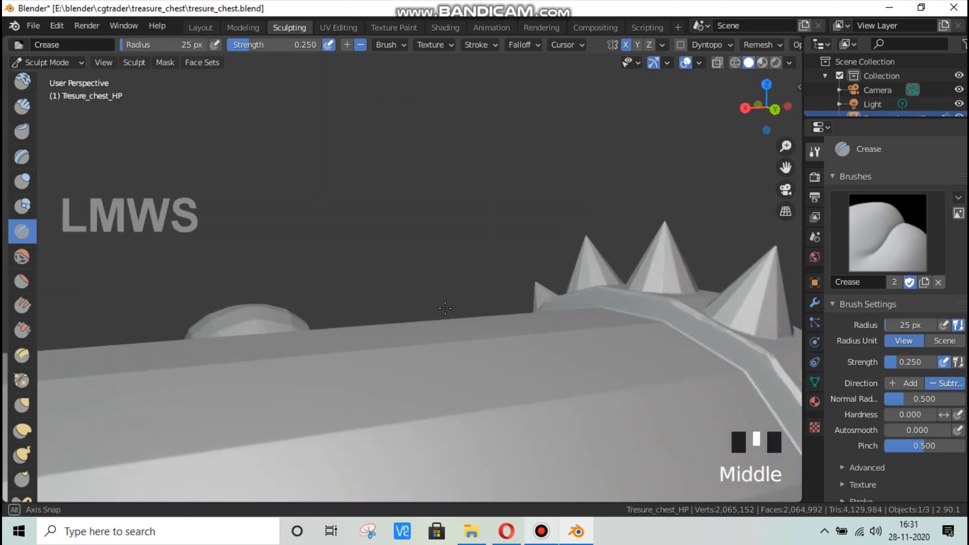
scroll(459, 333, "down", 3)
middle_click_drag(474, 357, 299, 279)
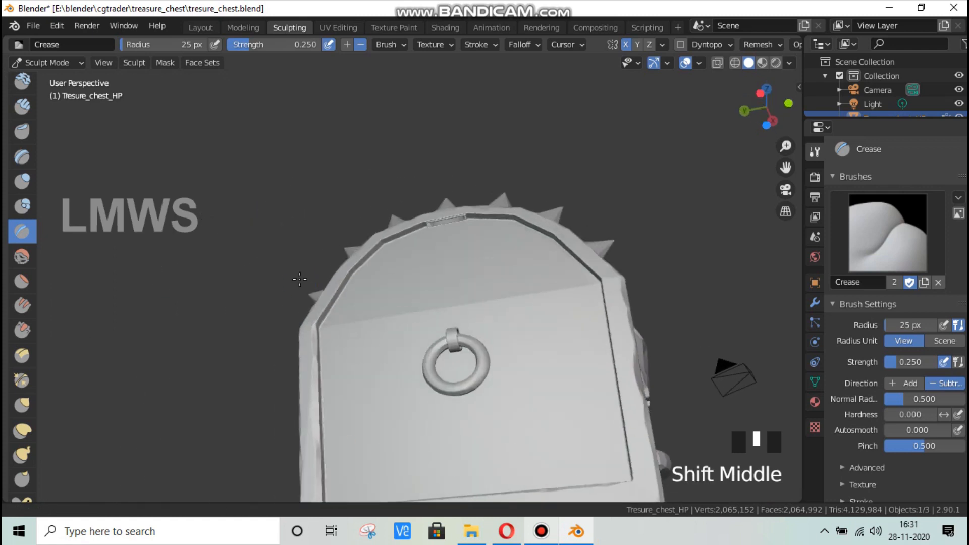
scroll(303, 277, "up", 1, "shift")
scroll(303, 277, "up", 4)
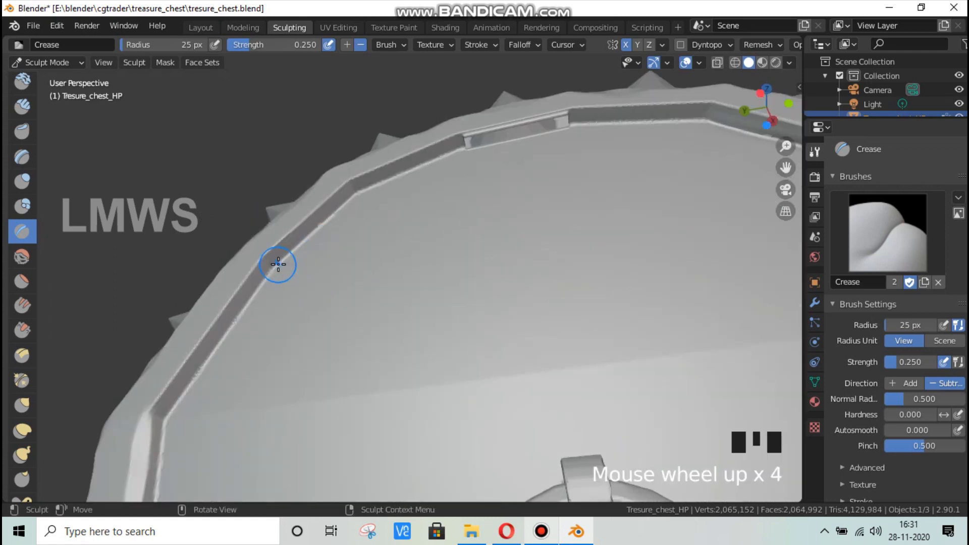
left_click_drag(278, 264, 291, 252)
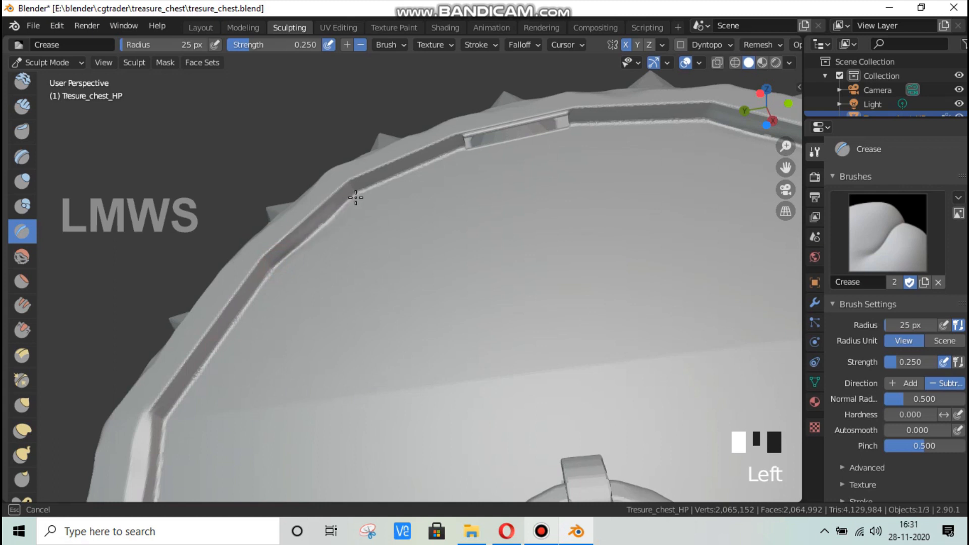
left_click_drag(447, 161, 518, 138)
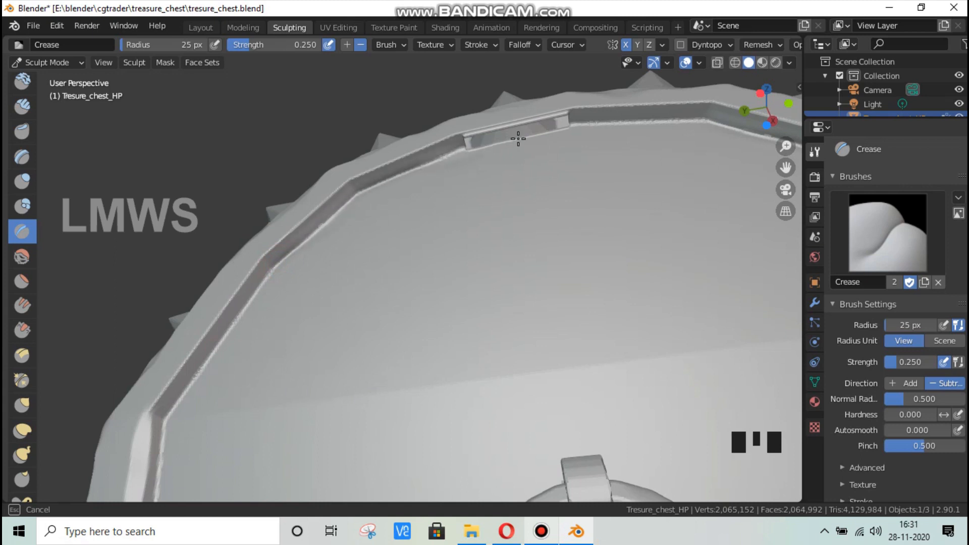
mouse_move(177, 417)
left_mouse_down()
mouse_move(167, 411)
mouse_move(206, 374)
left_mouse_up()
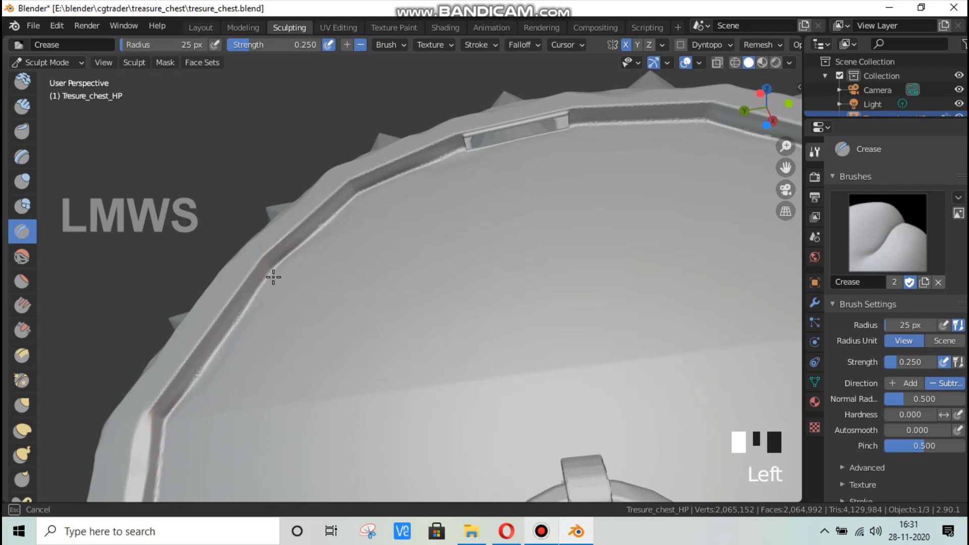
left_click_drag(283, 263, 404, 303)
Switch to the Scrape/Peaks brush and smooth the facets of the ring handle on the opposite side panel
scroll(412, 303, "down", 5)
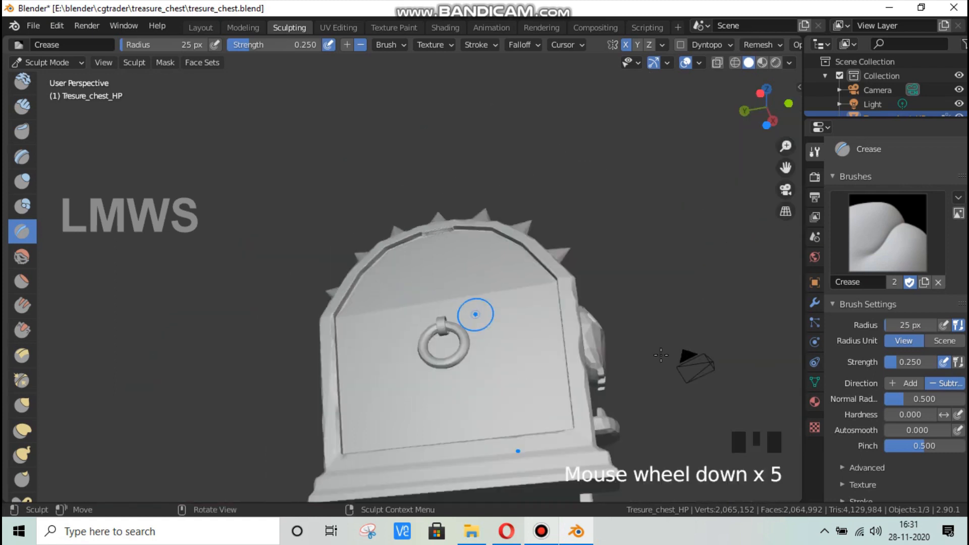
mouse_move(476, 311)
middle_mouse_down()
mouse_move(553, 374)
mouse_move(410, 402)
mouse_move(432, 426)
middle_mouse_up()
scroll(108, 338, "up", 2)
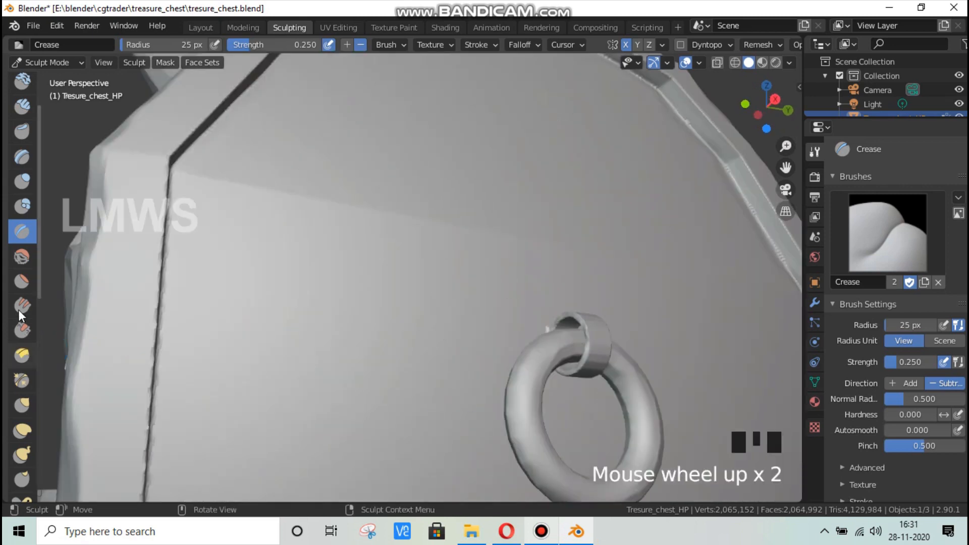
left_click(23, 328)
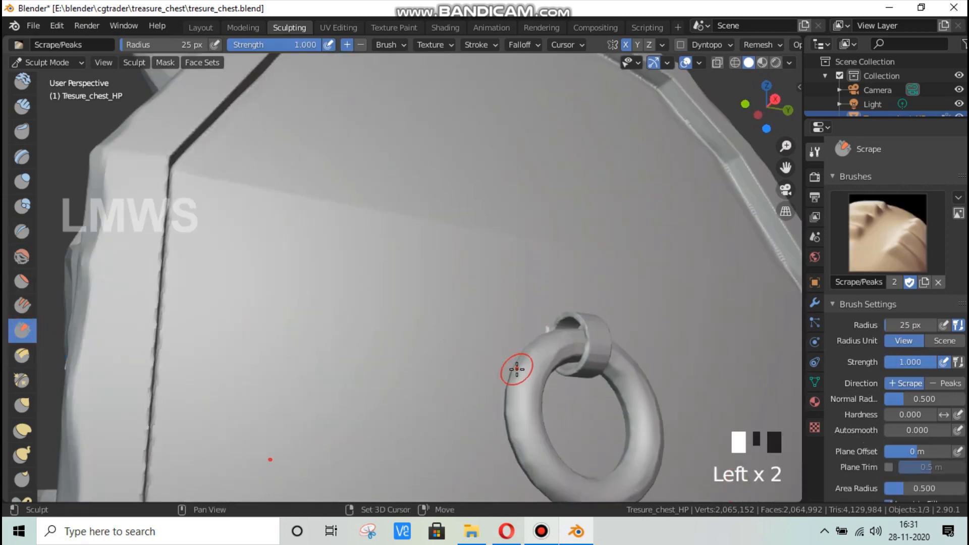
left_click_drag(527, 461, 524, 423, "shift")
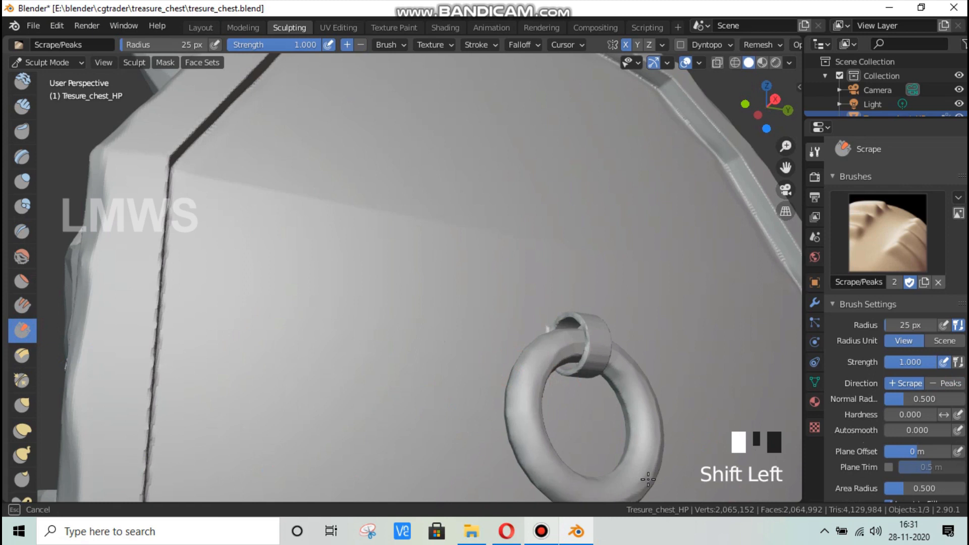
left_click_drag(650, 347, 649, 347, "shift")
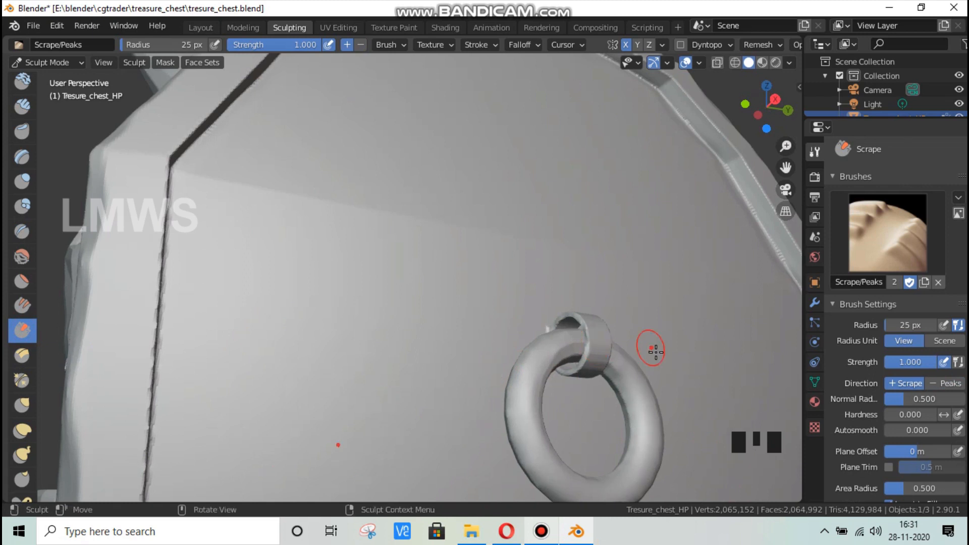
Smooth the facets of the bracket loop that holds the ring handle and save the file
scroll(677, 405, "up", 2)
scroll(634, 411, "down", 1)
middle_click_drag(634, 411, 538, 372, "shift")
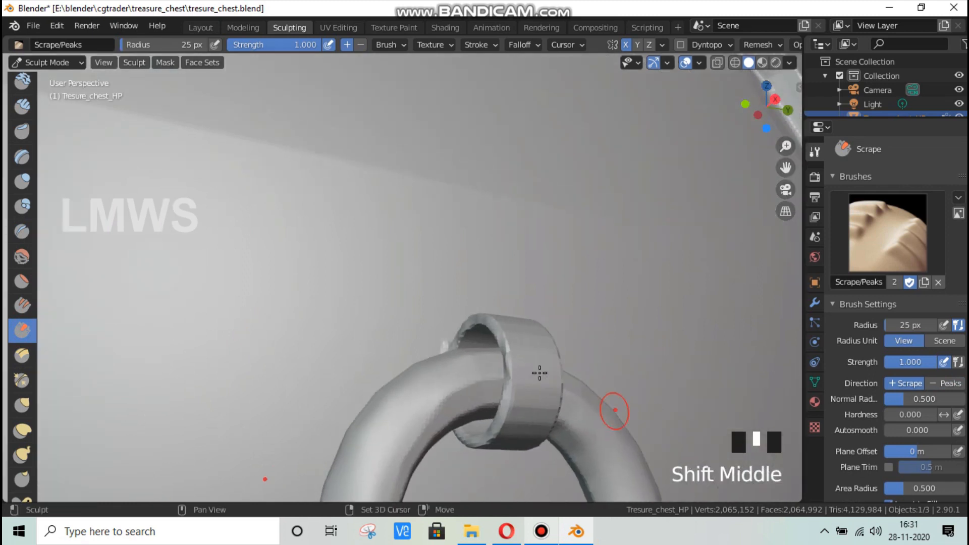
mouse_move(524, 348)
left_mouse_down("shift")
mouse_move(535, 430)
mouse_move(501, 435)
left_mouse_up("shift")
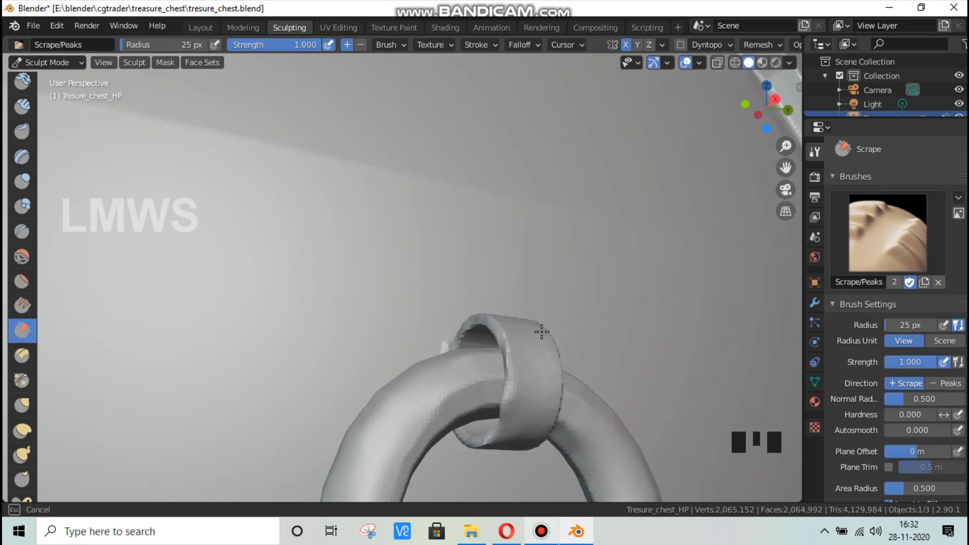
left_click_drag(541, 331, 541, 334)
scroll(480, 373, "down", 5)
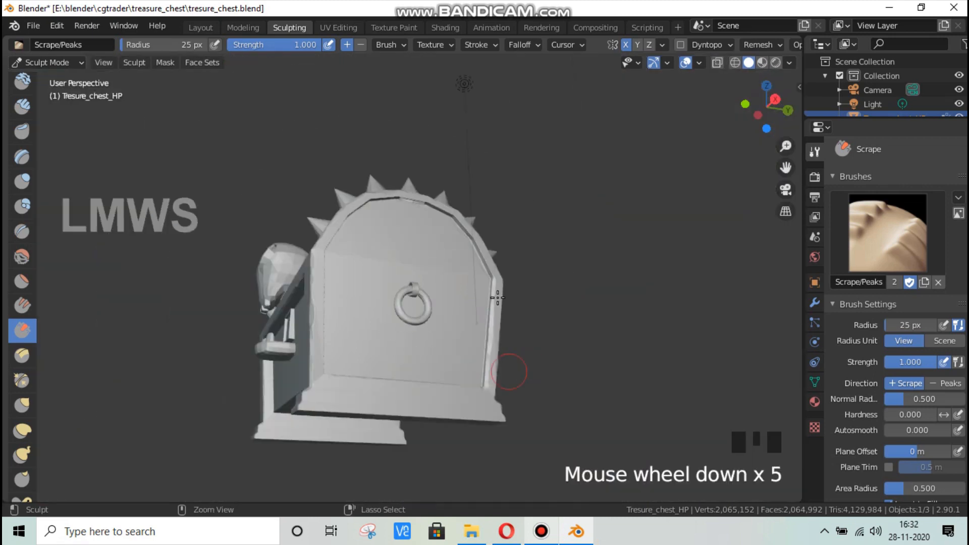
key("ctrl+s")
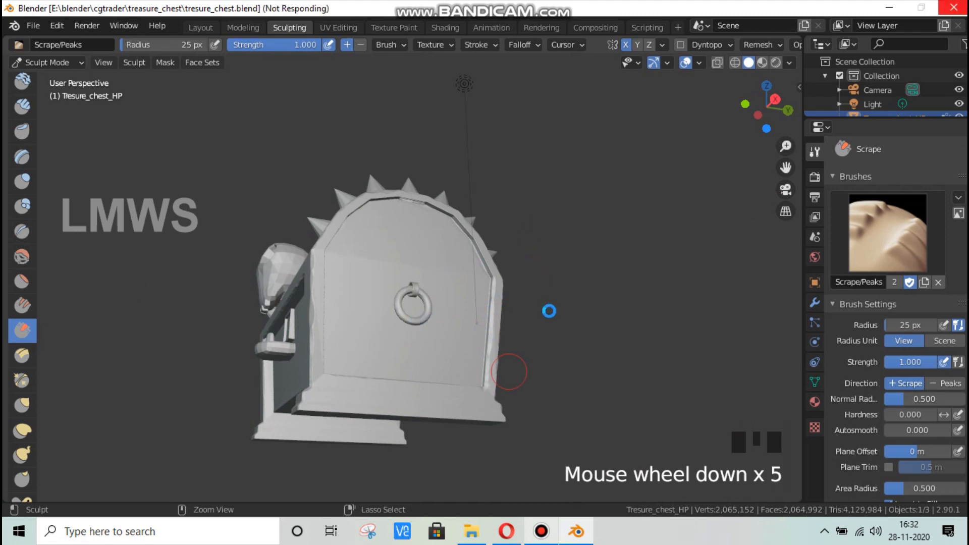
View the chest from the top orthographic view and switch to the Draw Sharp brush
scroll(520, 321, "up", 3)
scroll(413, 348, "down", 1)
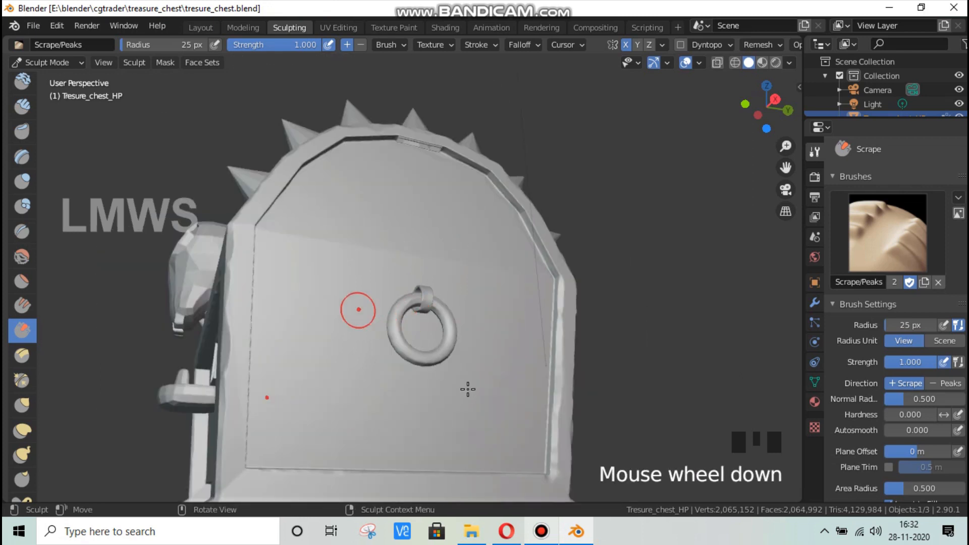
middle_click_drag(467, 388, 529, 407)
scroll(530, 407, "up", 2)
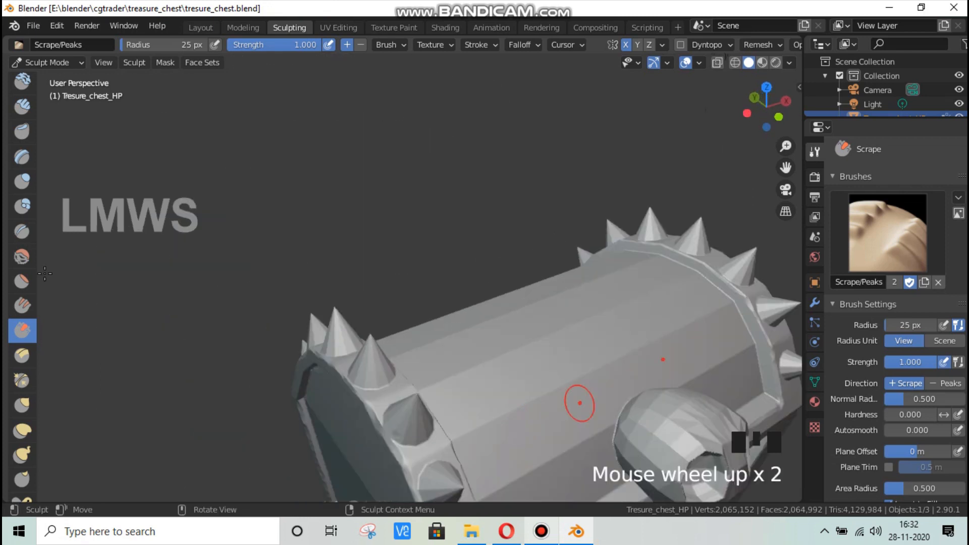
left_click(23, 157)
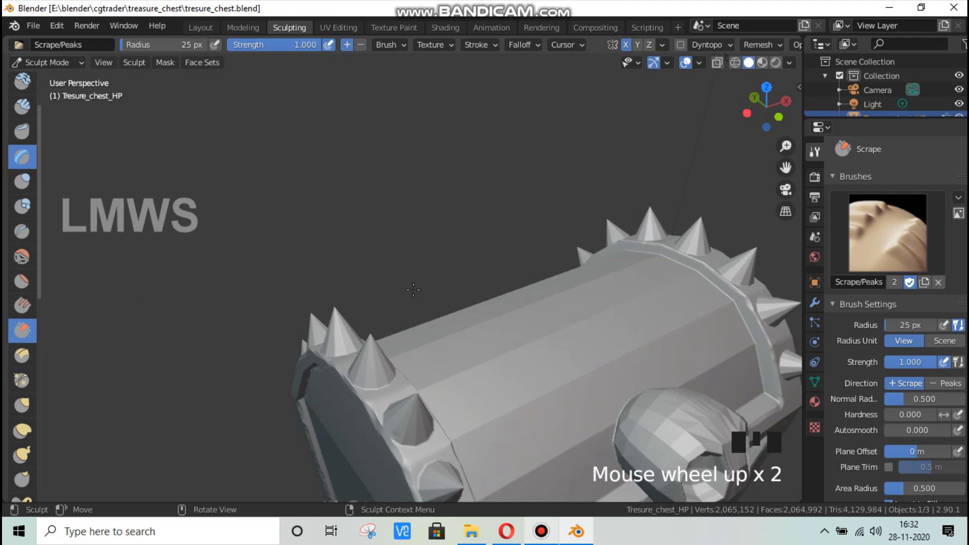
key("KP_7")
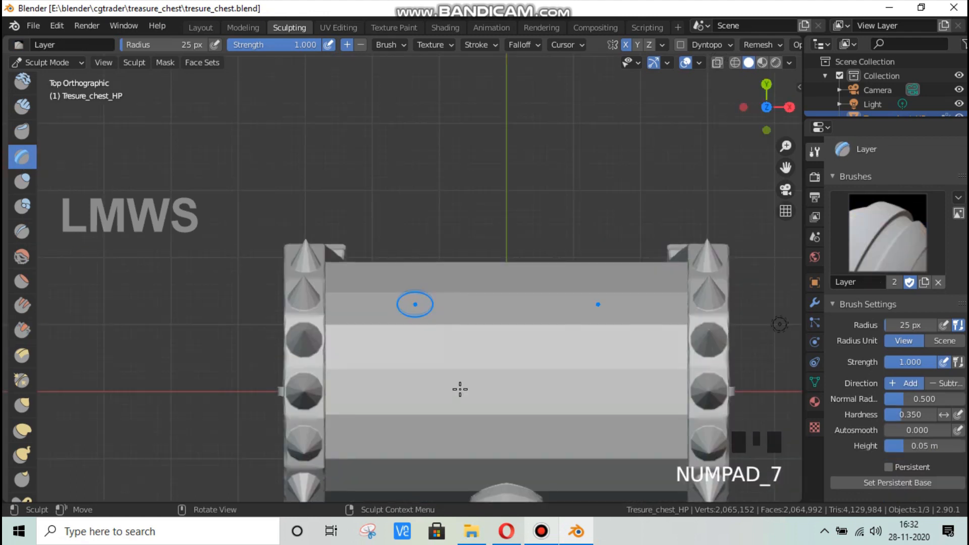
scroll(459, 389, "up", 1)
scroll(22, 116, "up", 3)
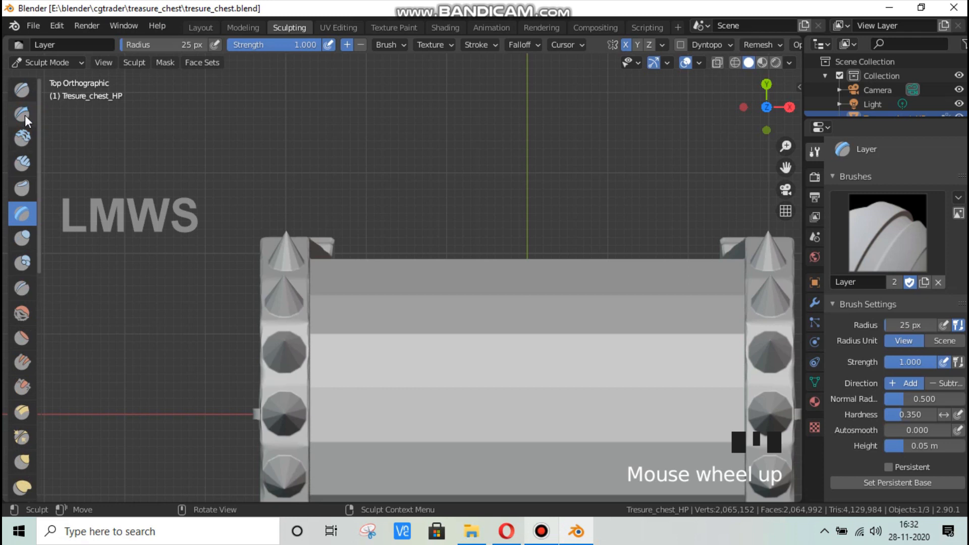
double_click(23, 89)
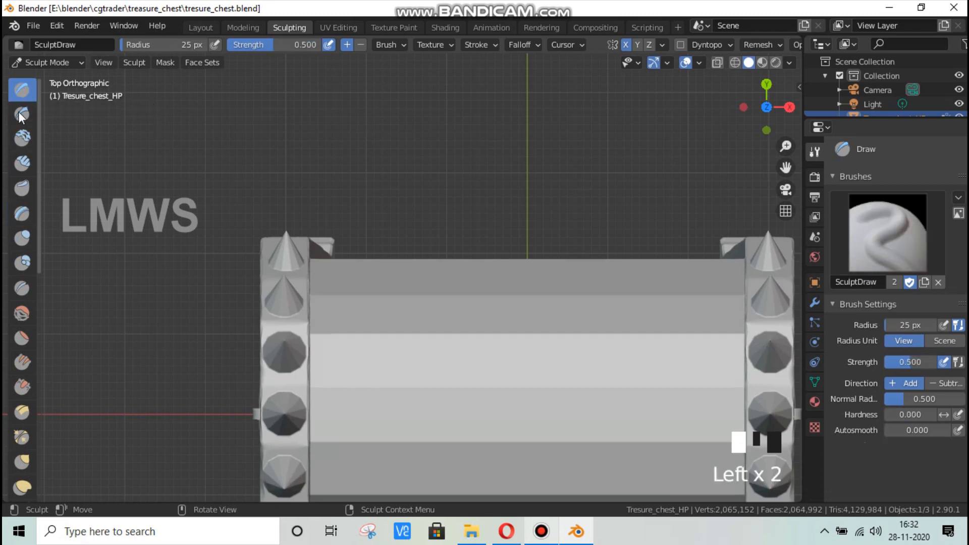
left_click(21, 114)
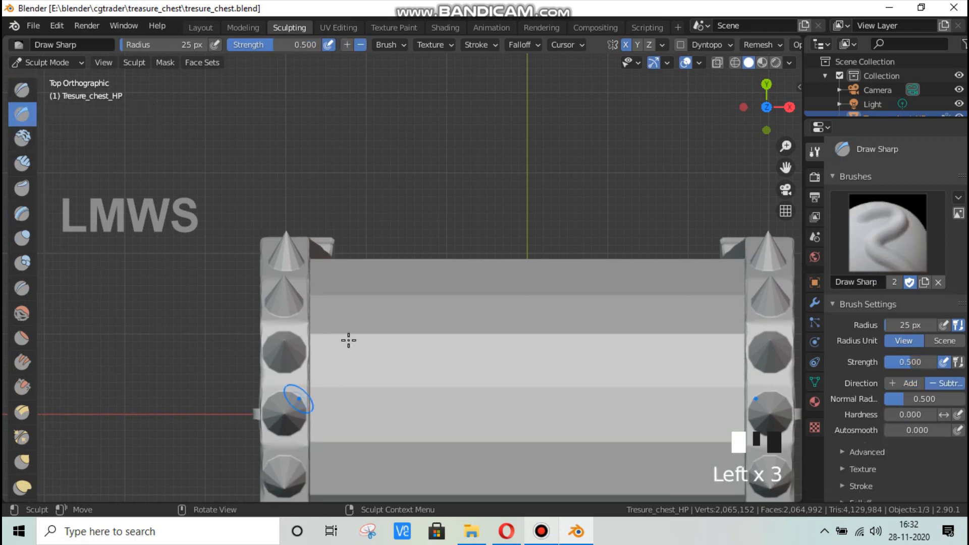
Try to carve a sharp groove along a plank edge on the lid's top with the Draw Sharp brush
left_click_drag(353, 331, 474, 333)
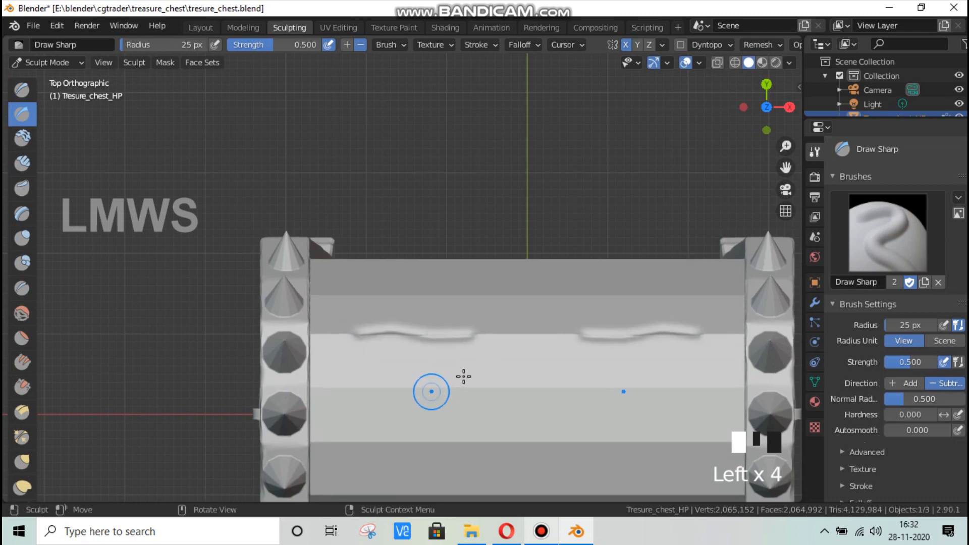
mouse_move(463, 376)
middle_mouse_down()
mouse_move(485, 355)
mouse_move(460, 363)
middle_mouse_up()
scroll(474, 382, "up", 4)
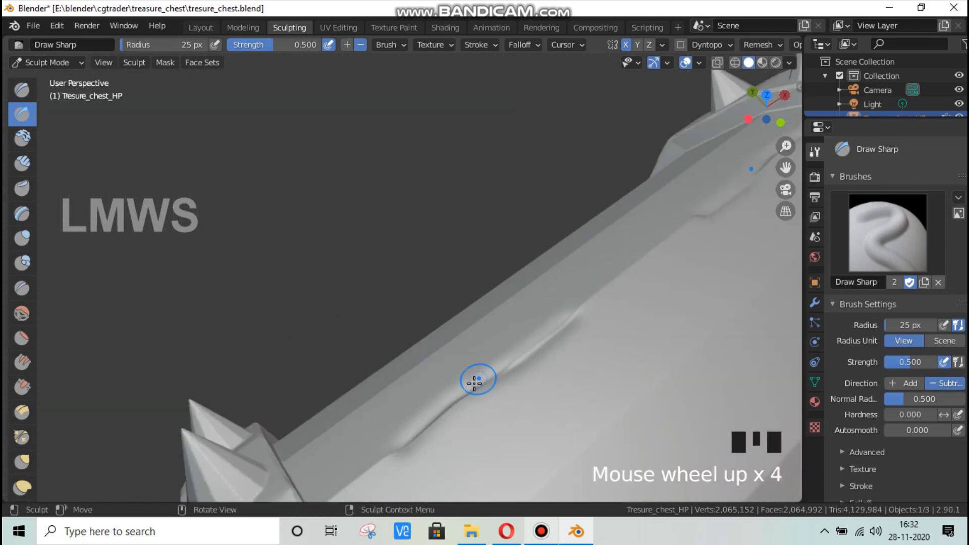
key("ctrl+z")
key("KP_7")
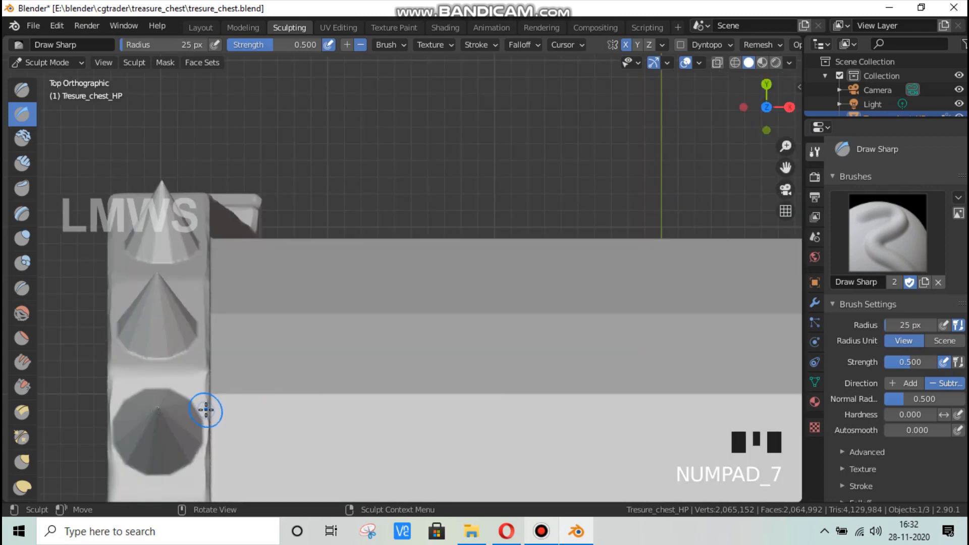
Switch to the Layer brush and try strokes on the chest lid, undoing the last one
left_click(22, 214)
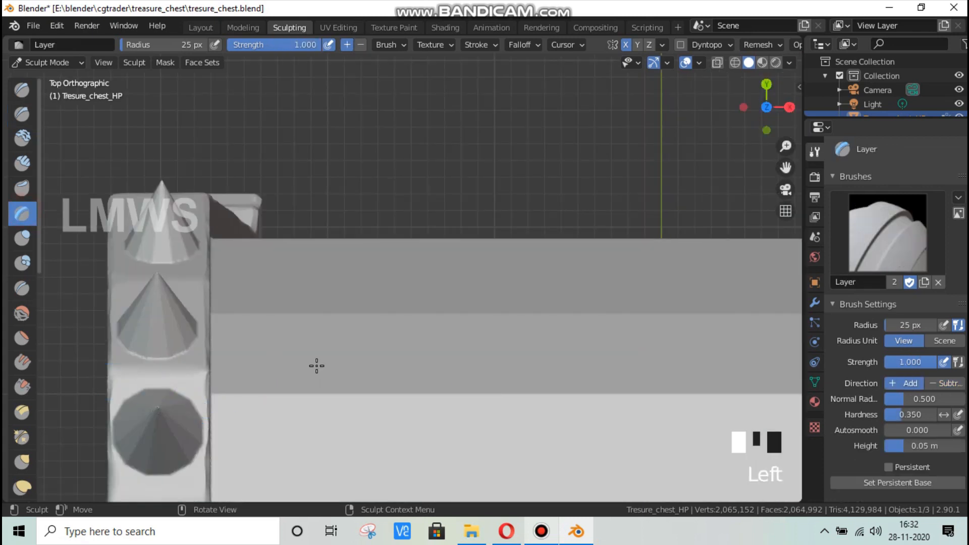
scroll(303, 353, "up", 3)
left_click_drag(266, 339, 420, 344)
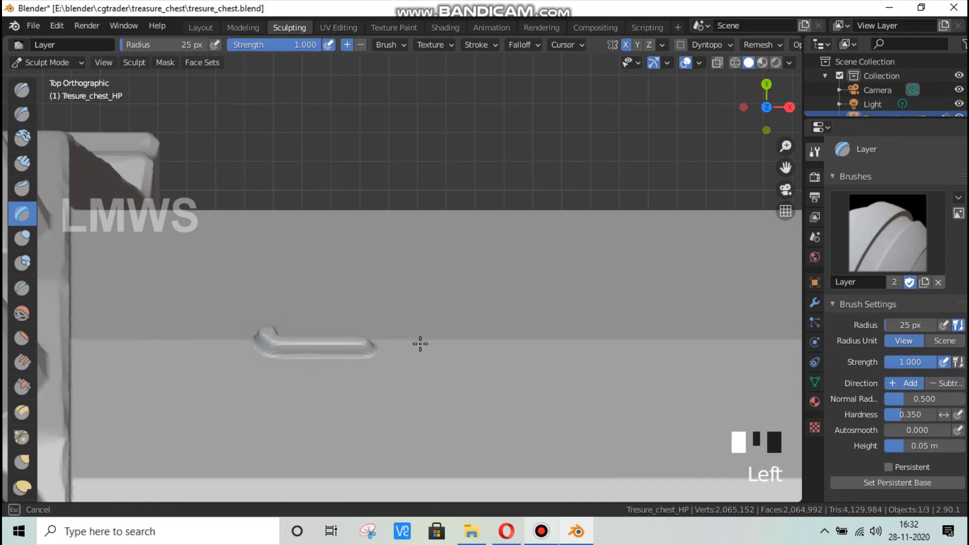
scroll(296, 357, "down", 4)
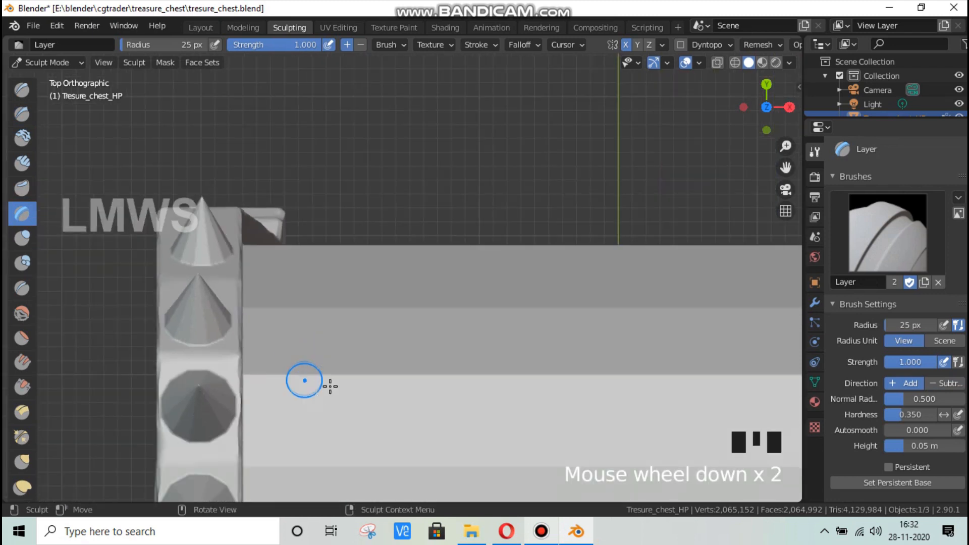
mouse_move(330, 386)
middle_mouse_down()
mouse_move(364, 351)
mouse_move(437, 410)
middle_mouse_up()
left_click_drag(433, 415, 476, 371)
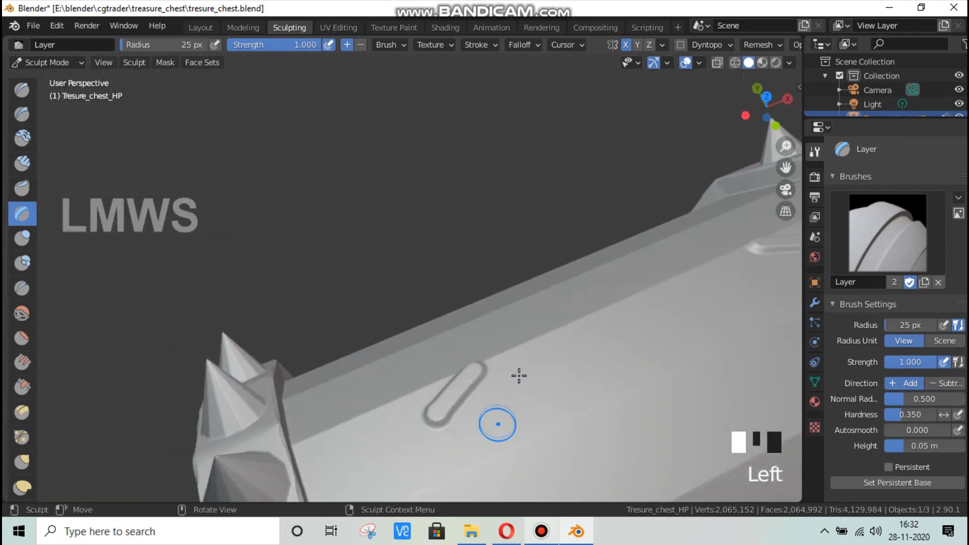
middle_click_drag(519, 375, 526, 366)
key("ctrl+z")
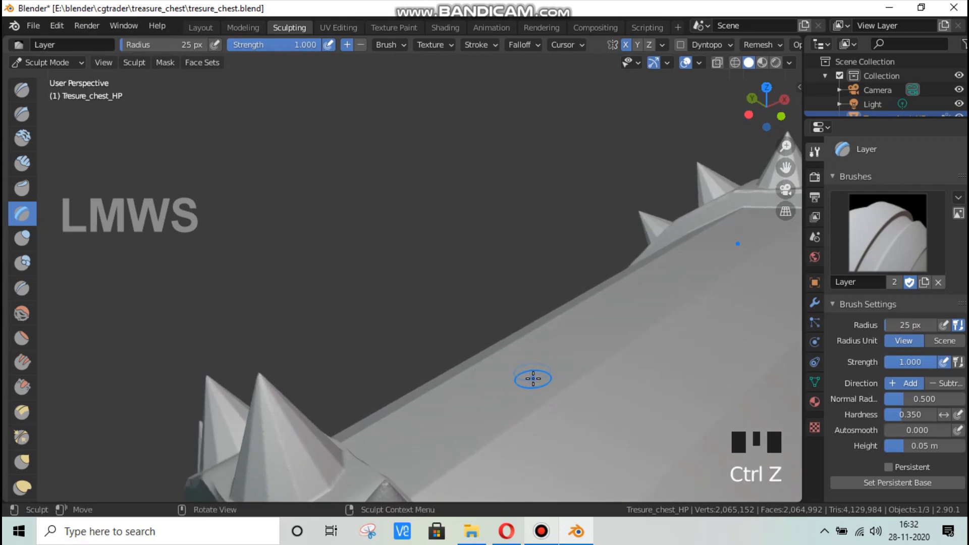
Set the Layer brush's stroke method to Line, with the chest lid seen from the top
key("KP_7")
middle_click_drag(469, 398, 101, 275, "shift")
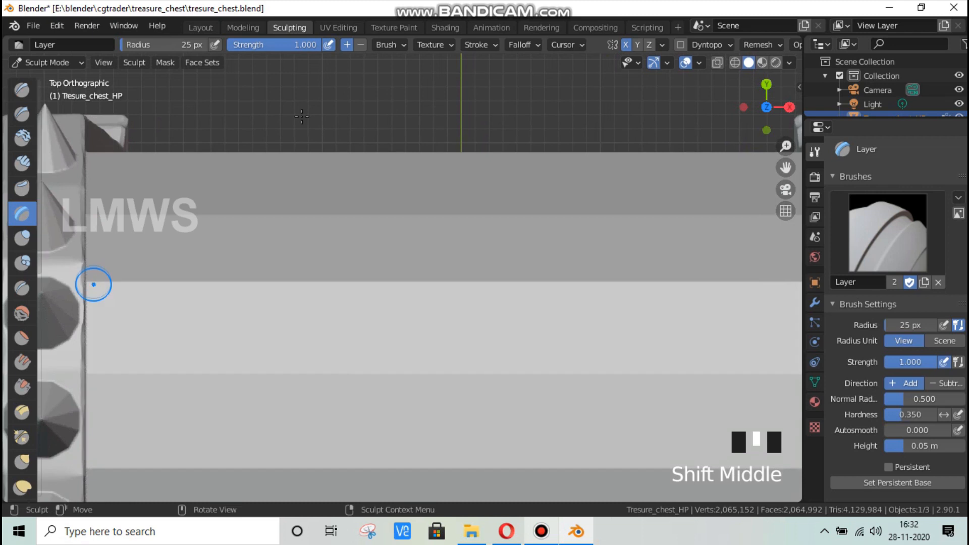
scroll(367, 63, "down", 2)
left_click(474, 44)
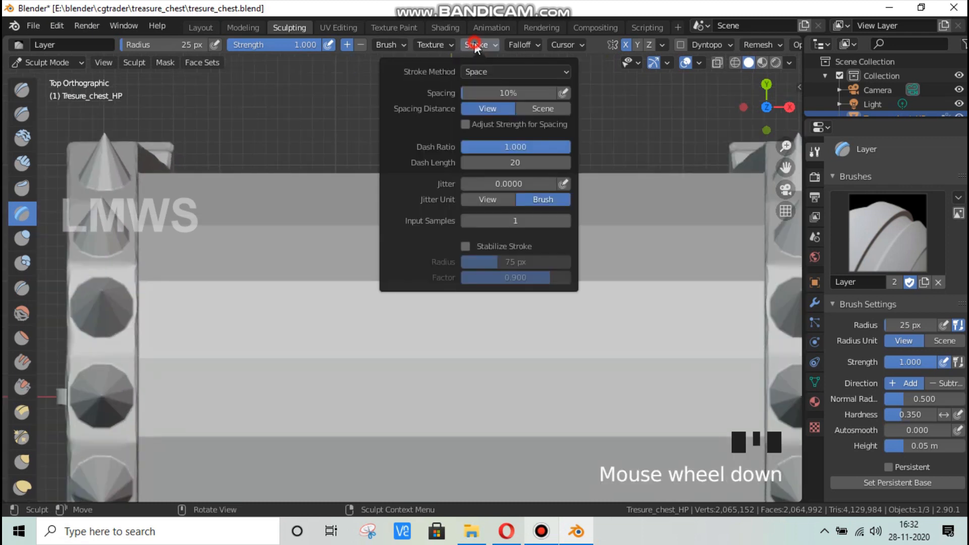
left_click(493, 72)
left_click(473, 162)
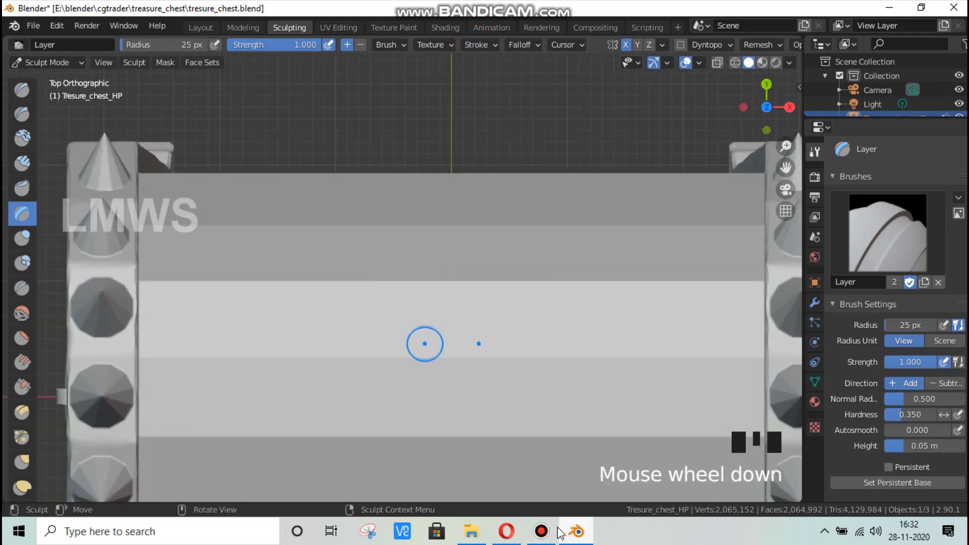
left_click(541, 531)
left_click(541, 531)
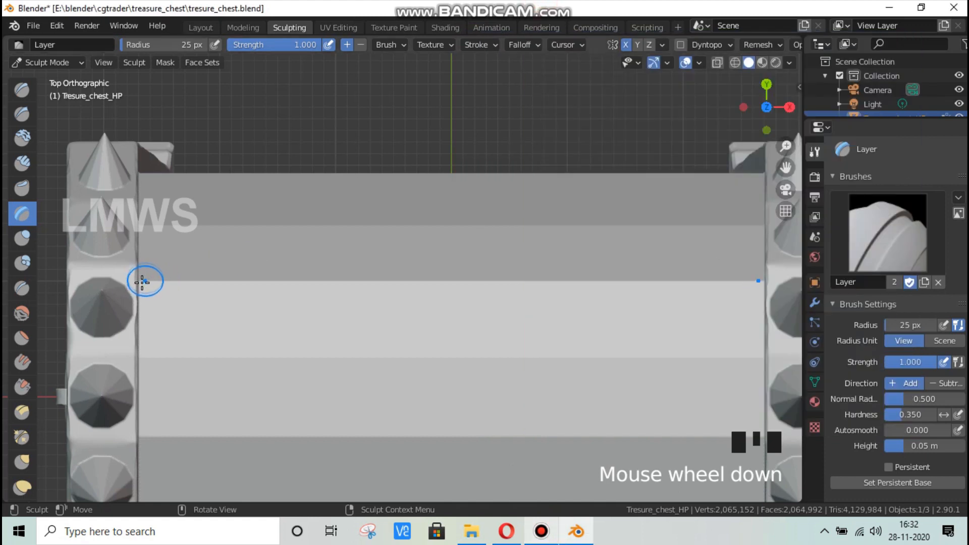
left_click_drag(141, 283, 763, 281)
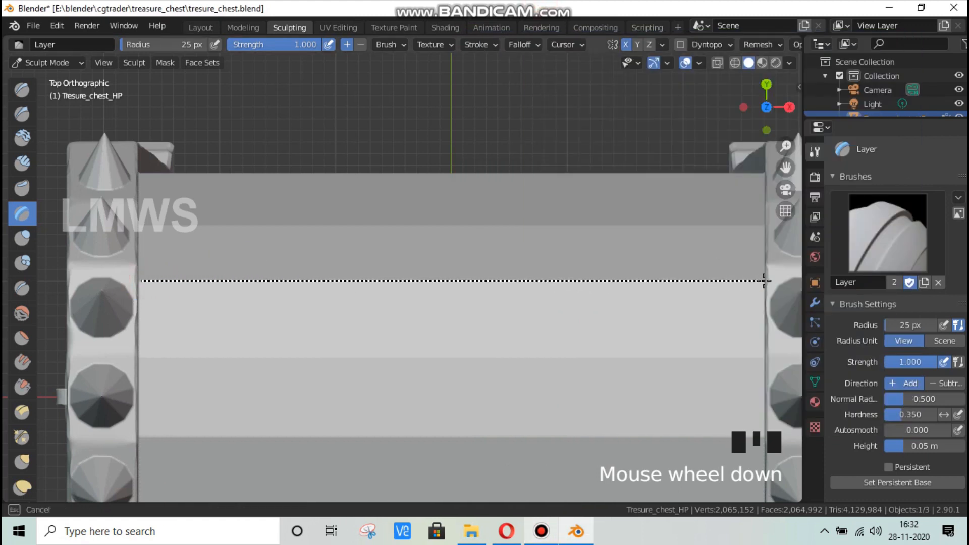
left_click_drag(410, 360, 320, 381)
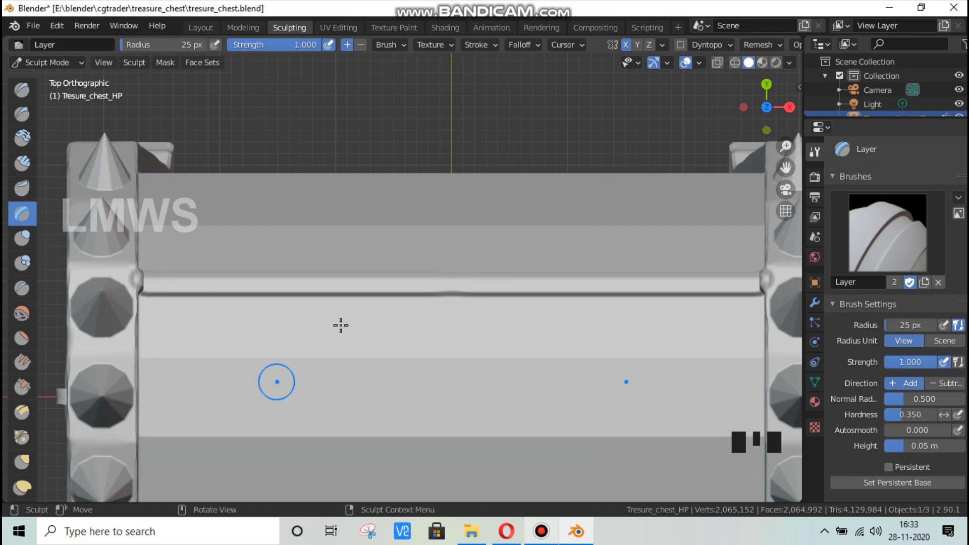
mouse_move(339, 324)
middle_mouse_down()
mouse_move(394, 289)
mouse_move(404, 303)
middle_mouse_up()
key("ctrl+z")
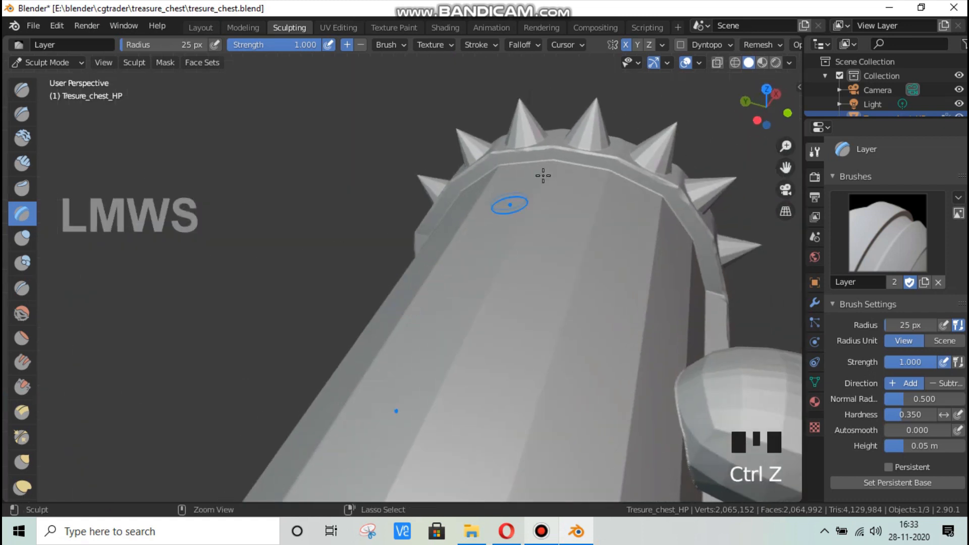
mouse_move(545, 170)
left_mouse_down()
mouse_move(389, 482)
mouse_move(647, 294)
left_mouse_up()
key("ctrl+z")
Set the Layer brush radius to 5 px
left_click(200, 47)
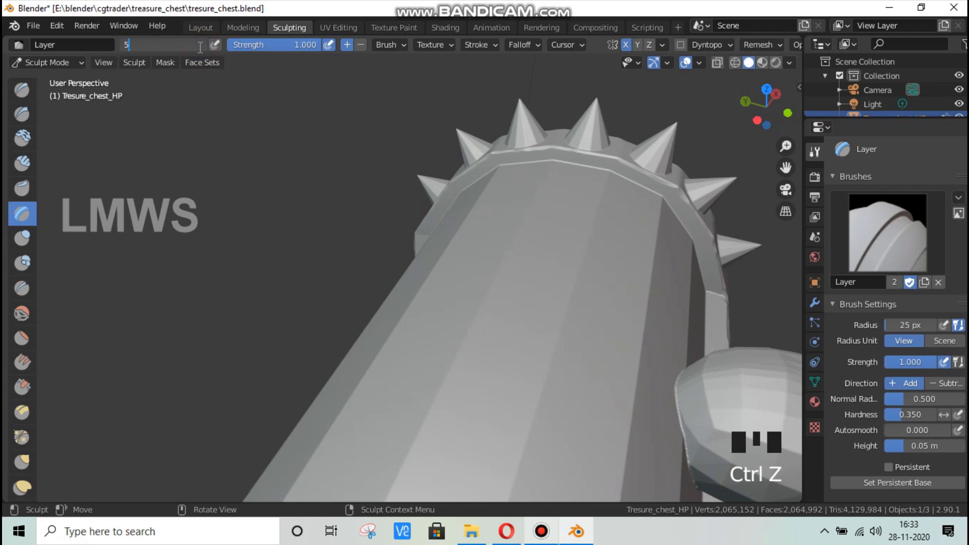
type("5")
key("Return")
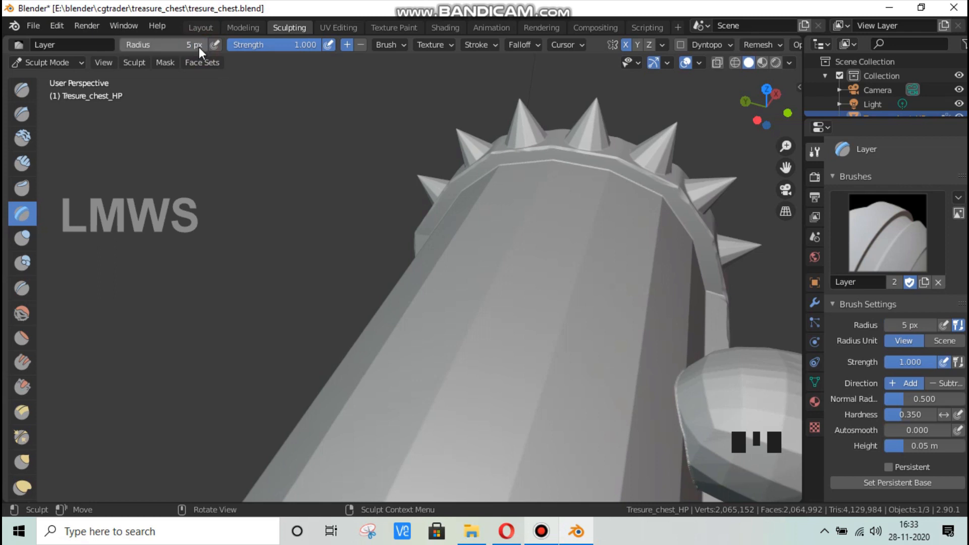
scroll(600, 184, "down", 2)
scroll(586, 217, "up", 2)
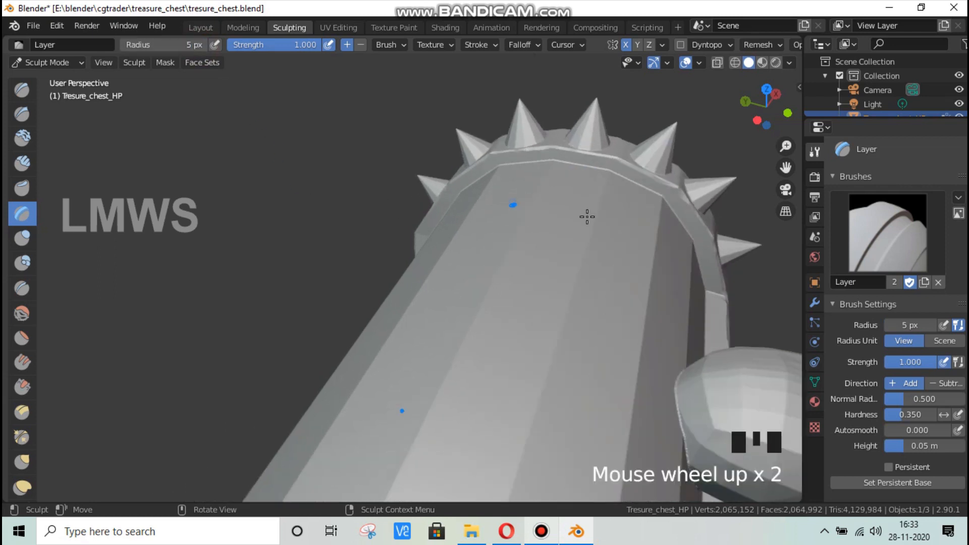
Sculpt a straight line along the lid's middle plank edge, from one spiked end band to the other
key("KP_7")
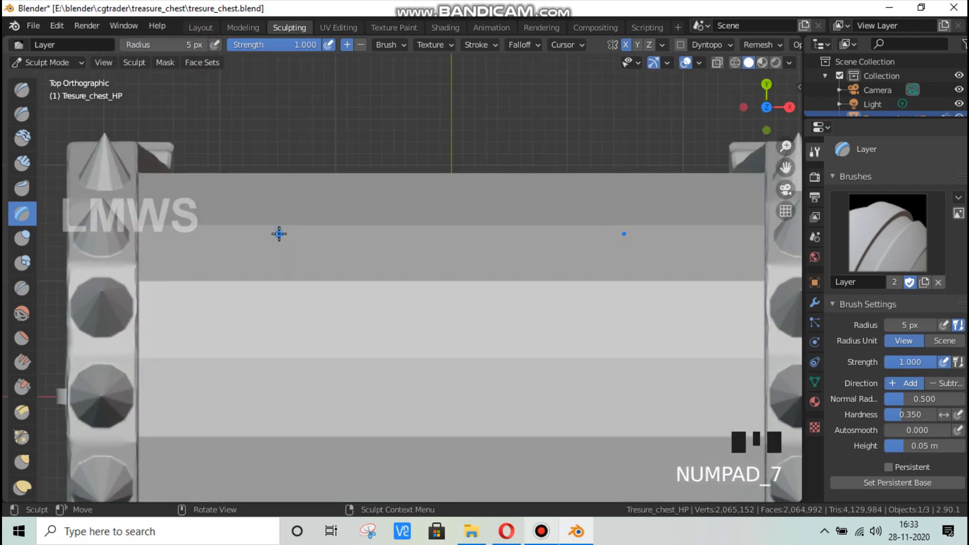
left_click_drag(140, 359, 762, 359)
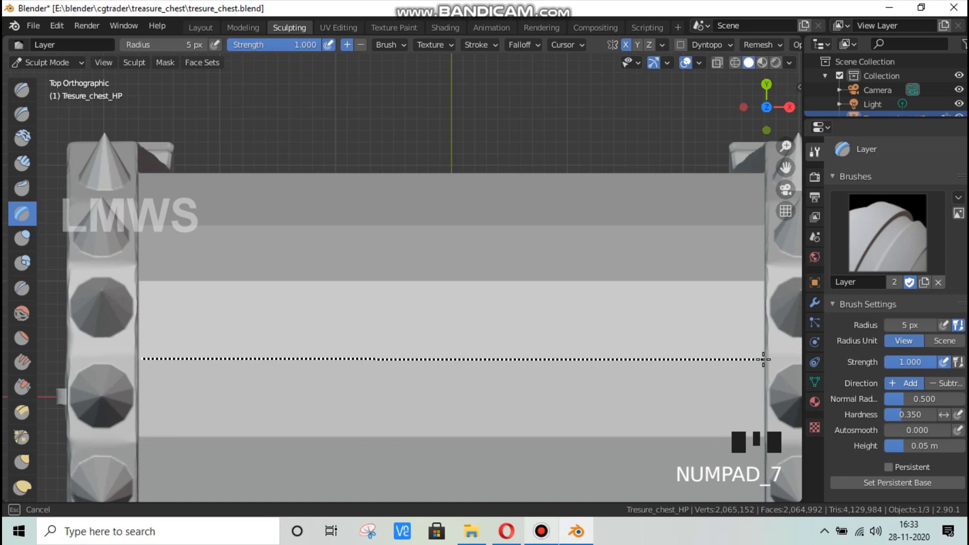
left_click_drag(353, 358, 353, 357)
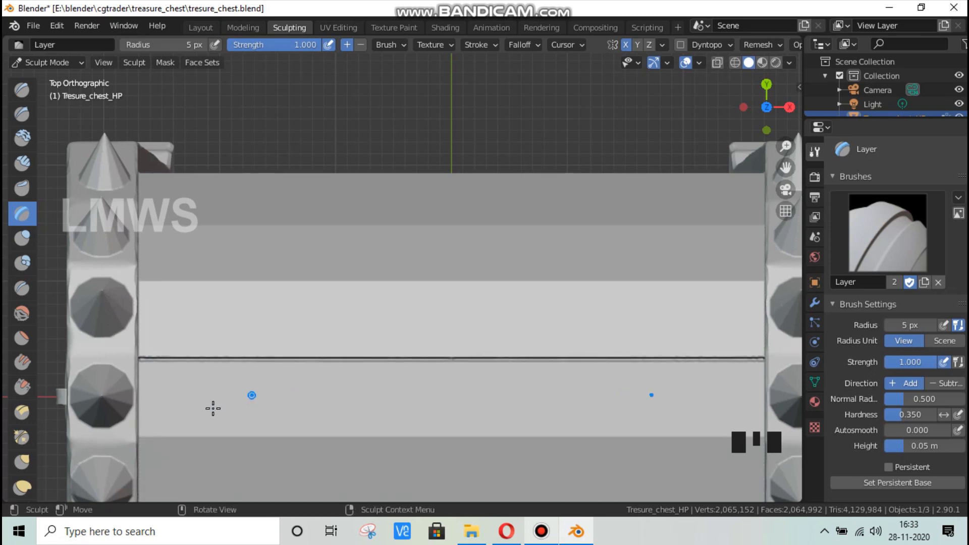
middle_click_drag(213, 408, 610, 216)
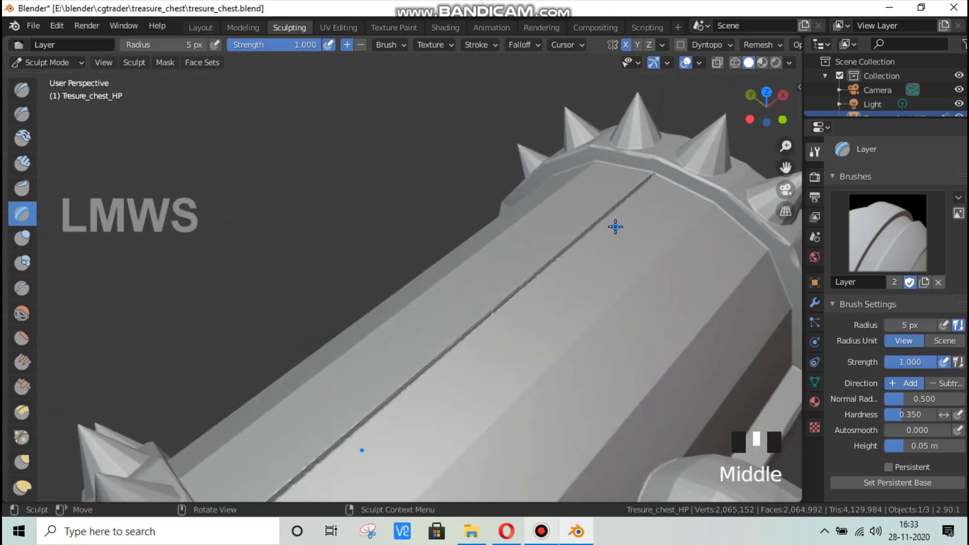
key("KP_7")
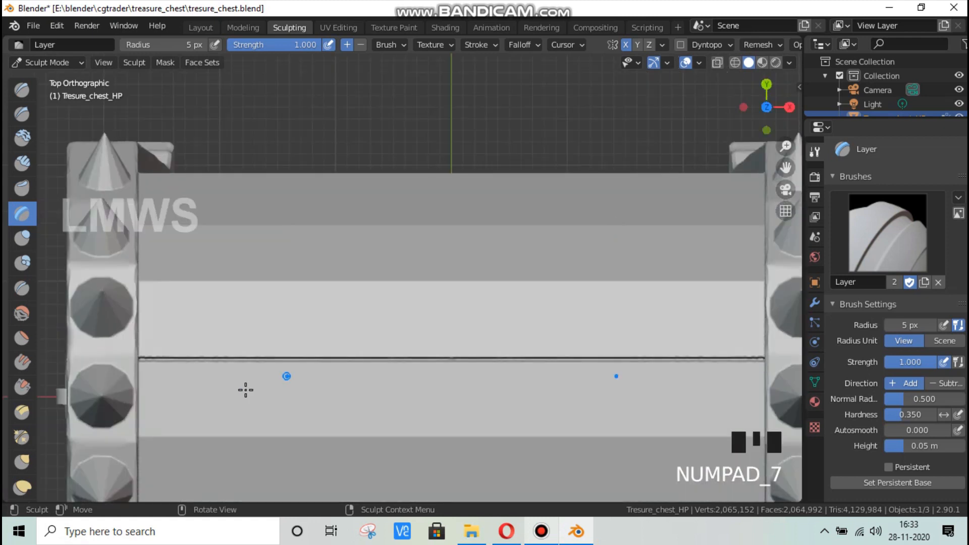
Enable Y-axis mirroring alongside X and sculpt straight lines along the next two plank edges towards the chest's front
scroll(311, 372, "down", 2)
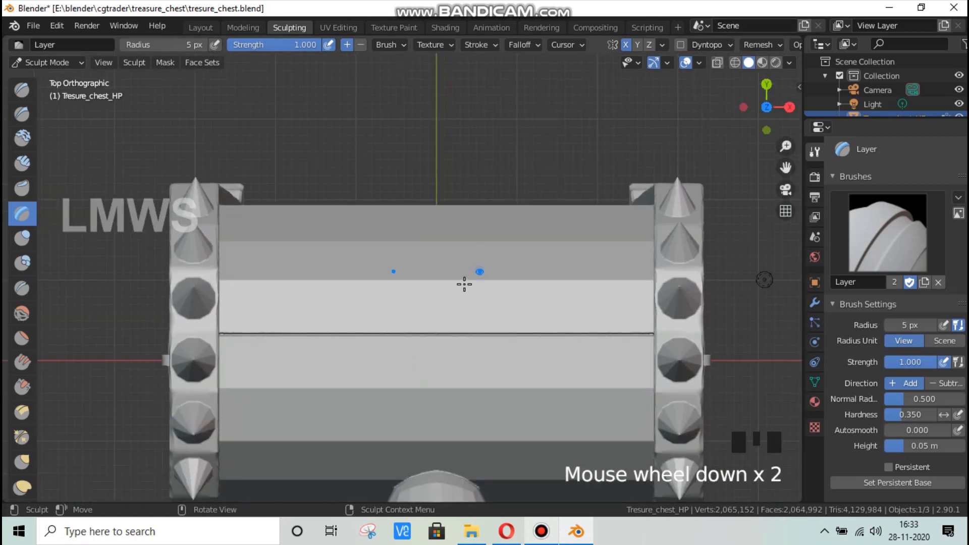
left_click(638, 44)
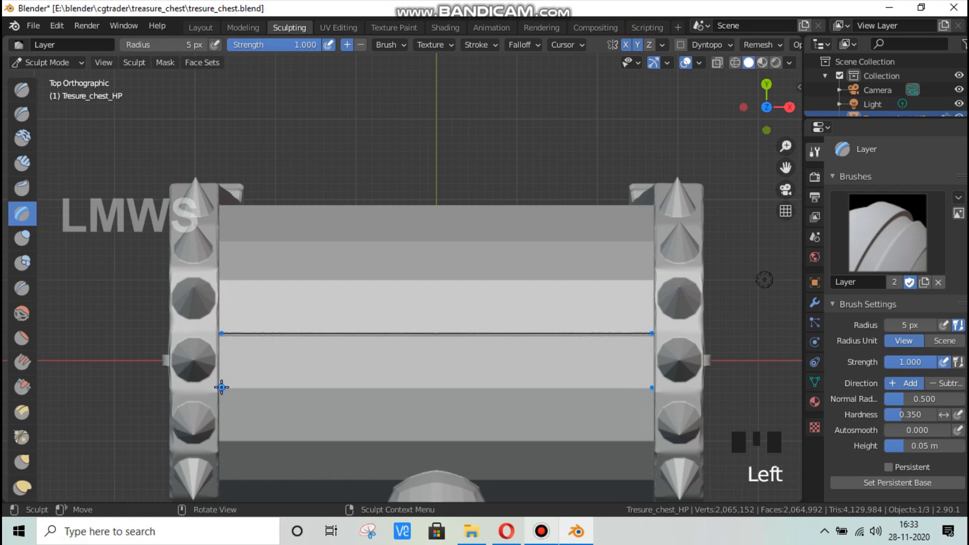
mouse_move(221, 387)
left_mouse_down()
mouse_move(353, 389)
mouse_move(310, 417)
left_mouse_up()
key("ctrl+z")
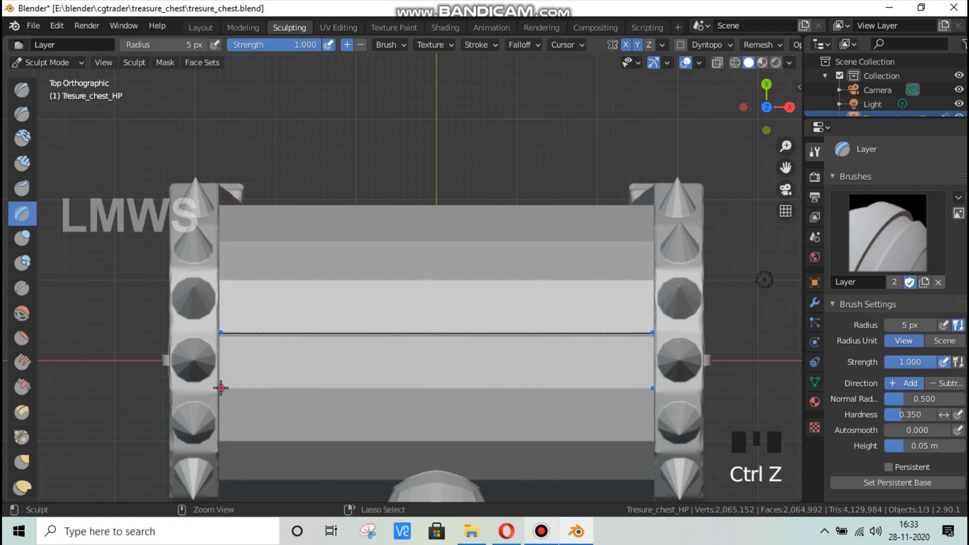
left_click_drag(221, 387, 655, 389)
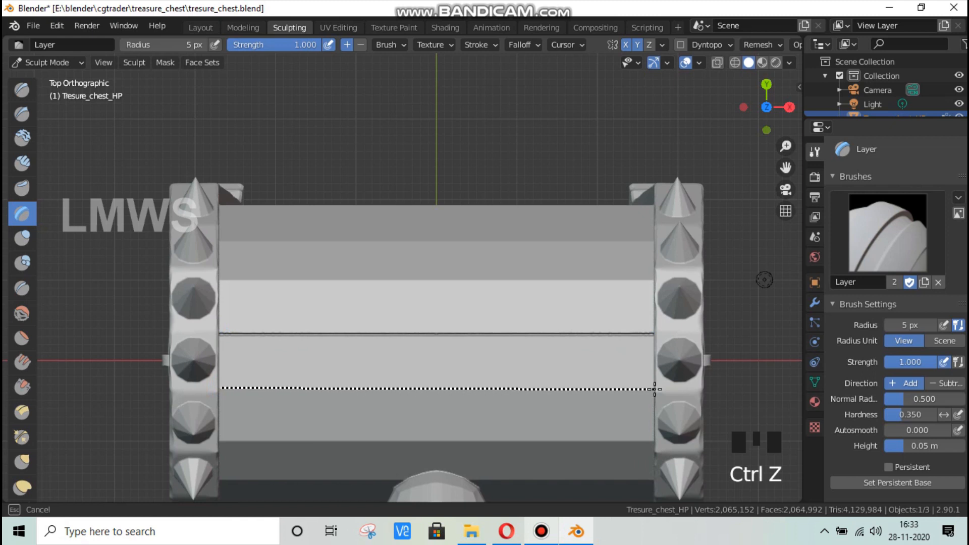
mouse_move(235, 440)
left_mouse_down()
mouse_move(223, 442)
mouse_move(655, 441)
left_mouse_up()
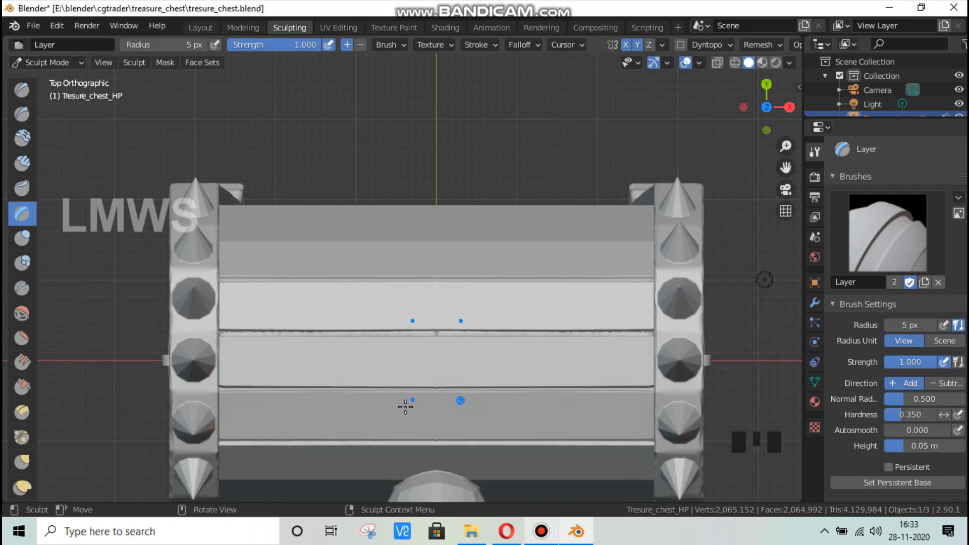
Sculpt a straight line along the lid's lower front plank edge from the end band to the skull, and save the file
middle_click_drag(415, 391, 451, 312, "shift")
scroll(335, 409, "up", 2)
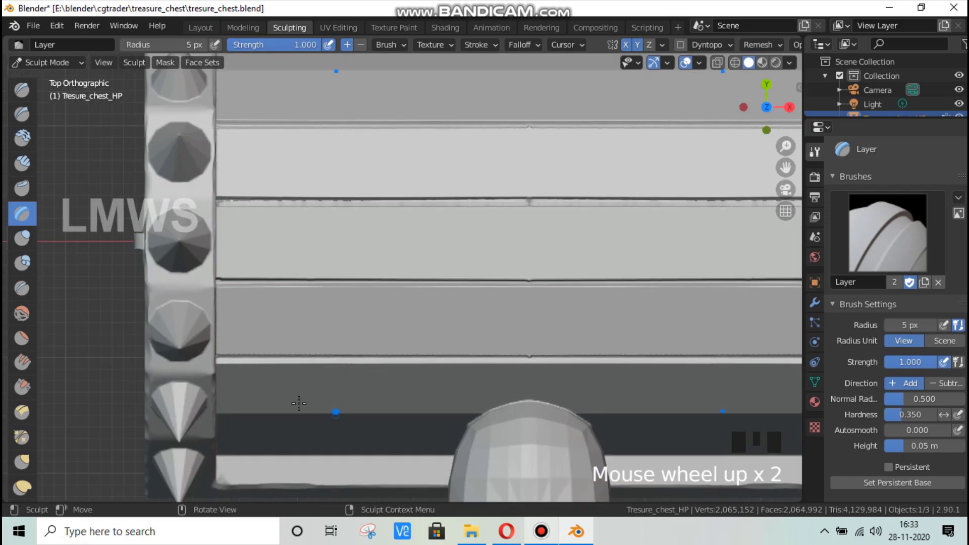
scroll(338, 432, "down", 2)
middle_click_drag(338, 433, 277, 443)
scroll(285, 442, "down", 1)
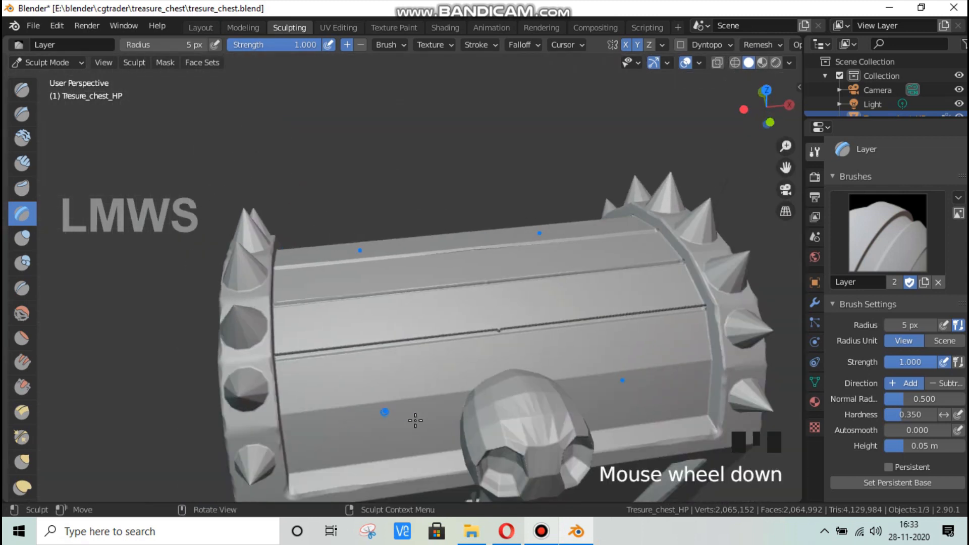
scroll(414, 420, "up", 2)
left_click_drag(222, 484, 506, 443)
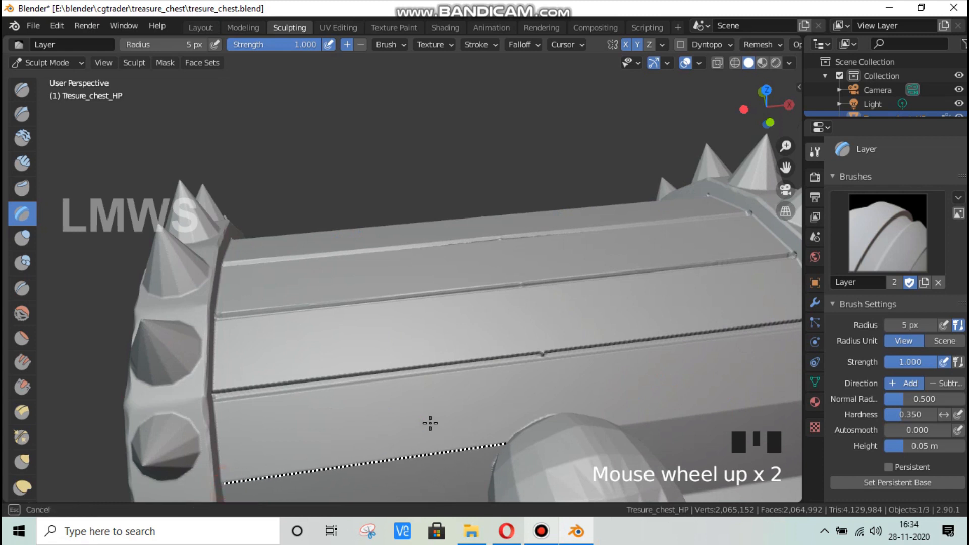
left_click_drag(430, 423, 429, 423)
scroll(430, 423, "down", 1)
mouse_move(430, 423)
middle_mouse_down()
mouse_move(520, 391)
mouse_move(517, 384)
mouse_move(657, 402)
mouse_move(459, 426)
middle_mouse_up()
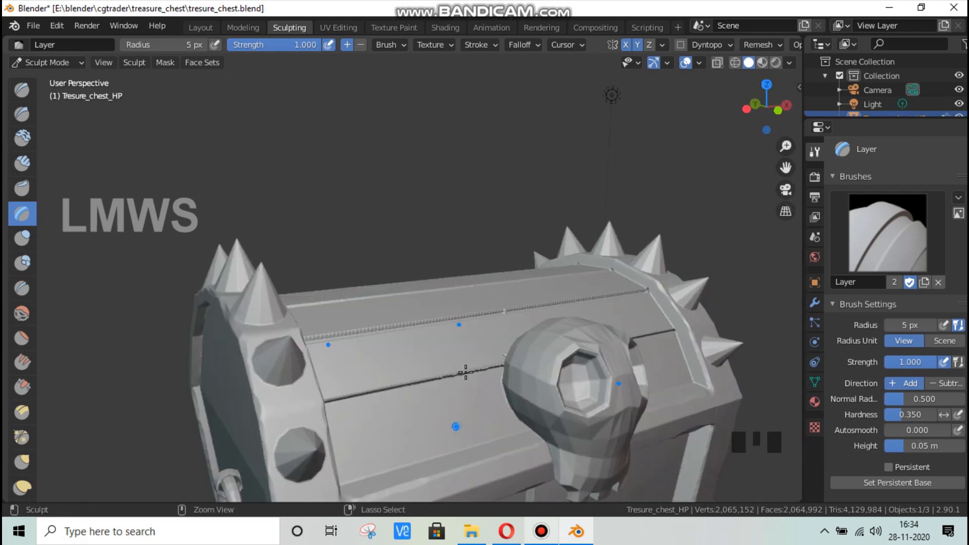
key("ctrl+s")
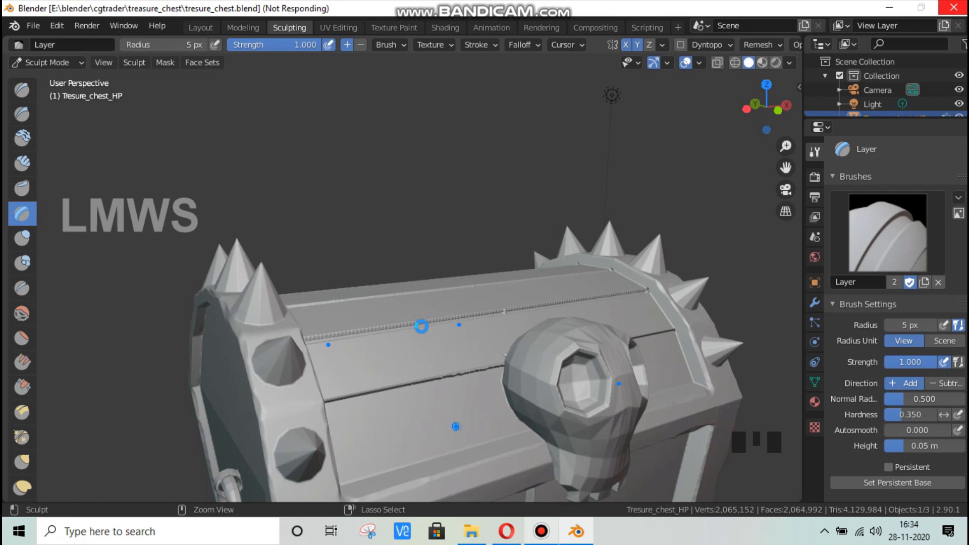
scroll(426, 328, "down", 2)
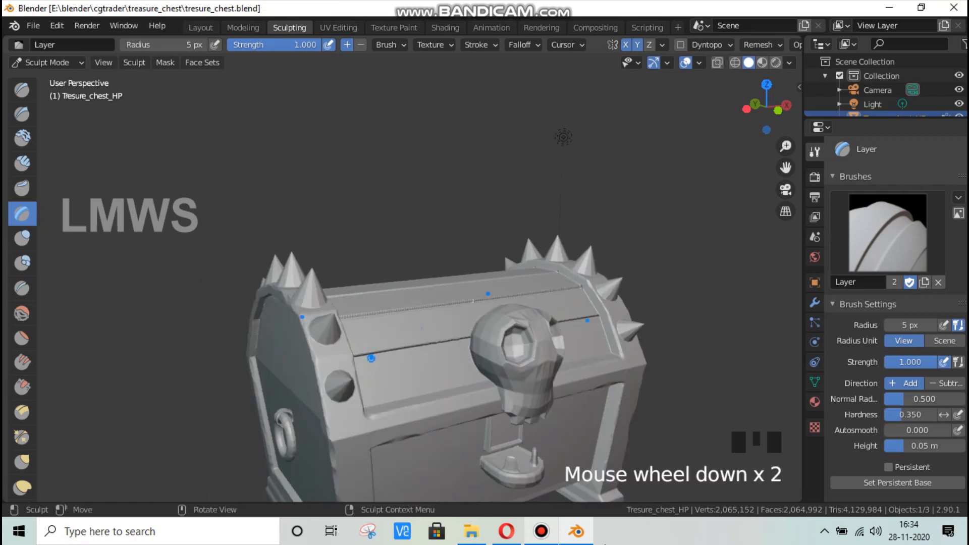
Check the skull treasure chest reference image in the Opera browser and return to Blender to view the chest from its right side
left_click(507, 531)
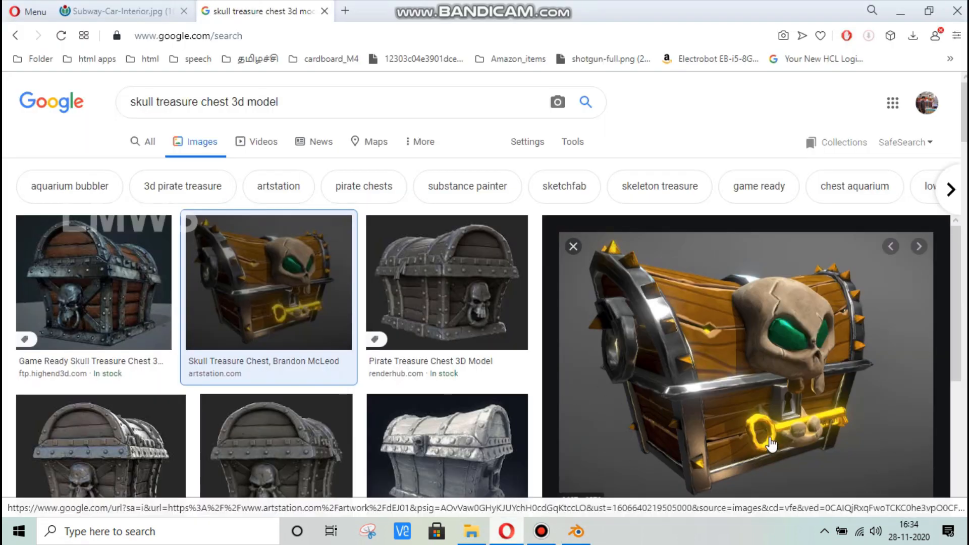
left_click(550, 533)
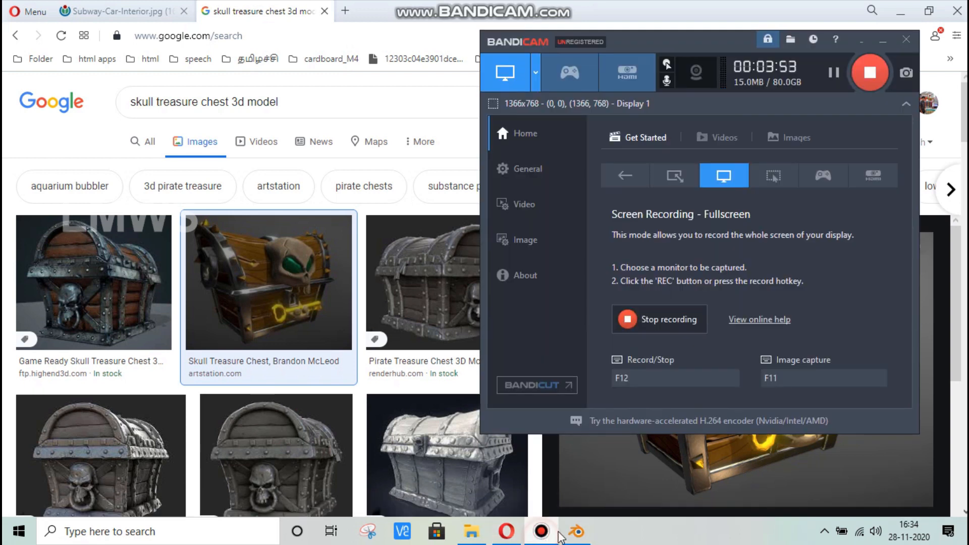
left_click(576, 531)
key("KP_2")
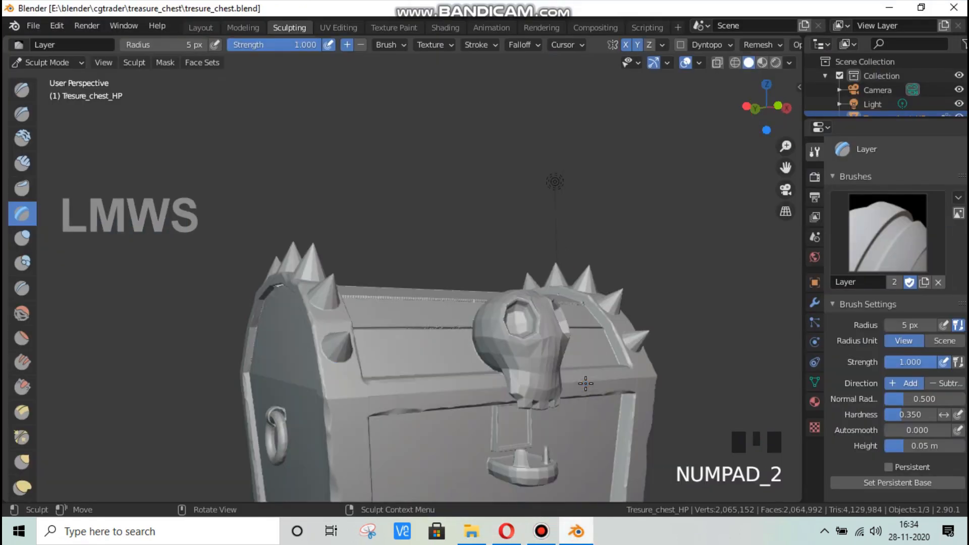
key("KP_3")
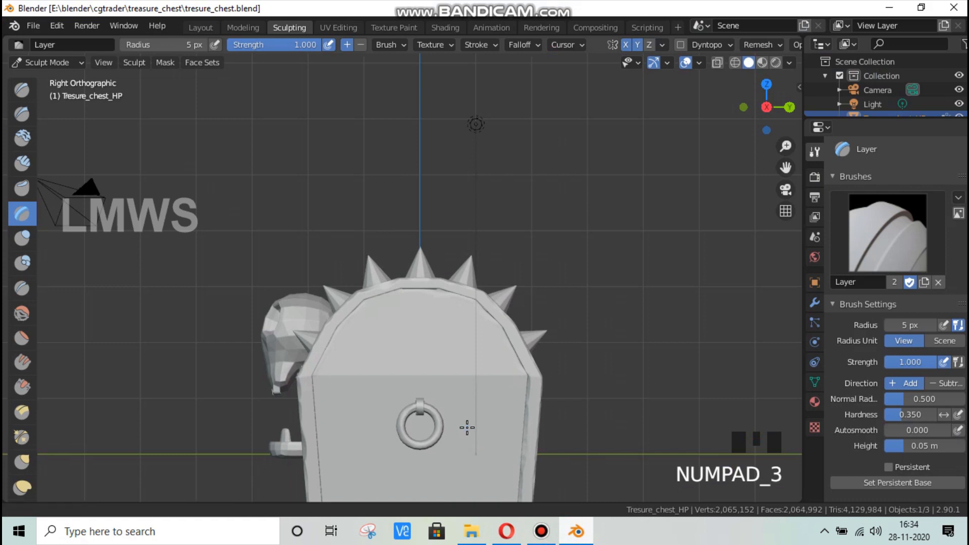
middle_click_drag(467, 426, 443, 427, "shift")
scroll(443, 426, "up", 3)
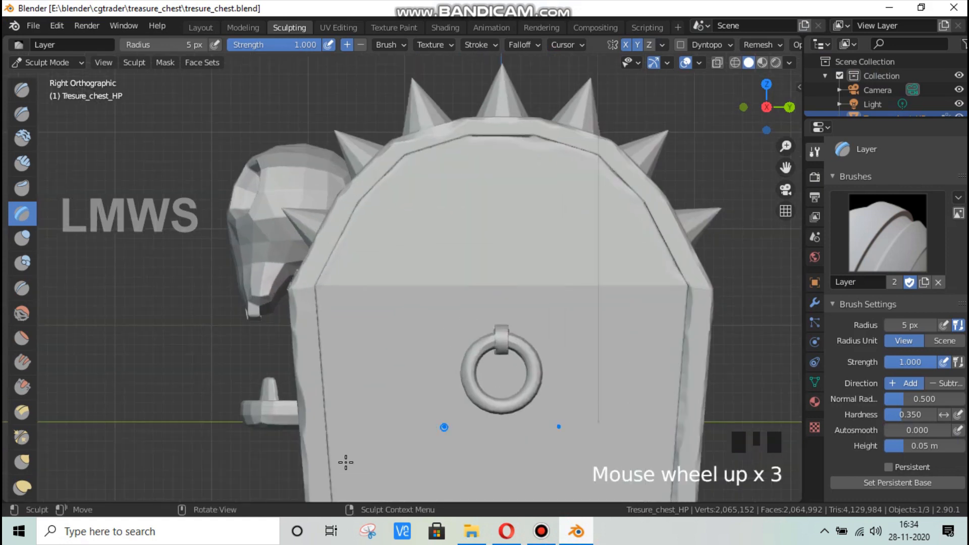
scroll(339, 454, "down", 1)
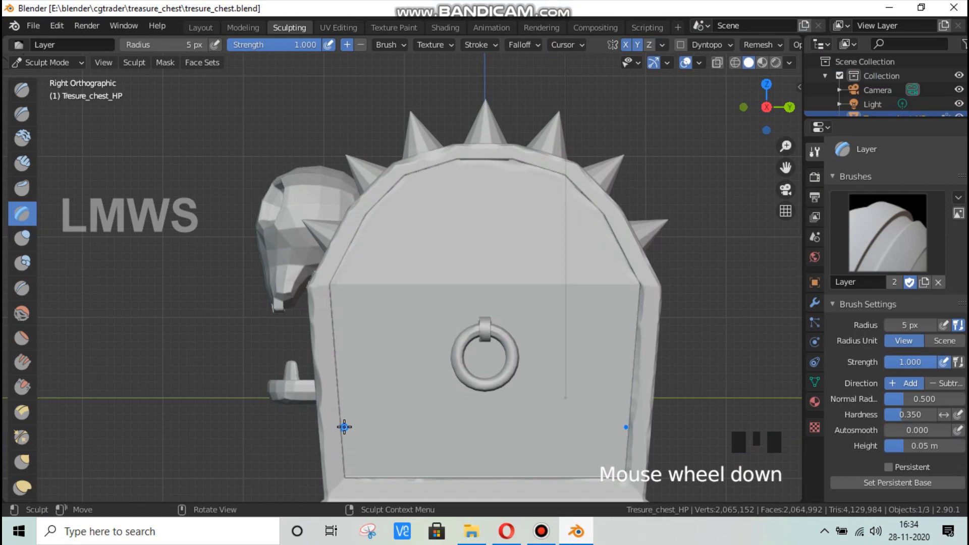
left_click_drag(343, 427, 481, 427)
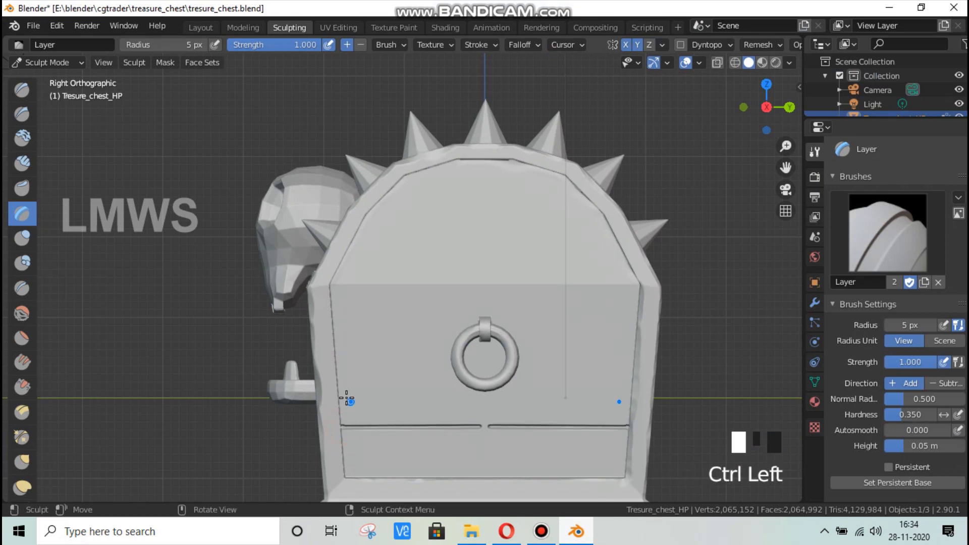
scroll(480, 439, "up", 2)
mouse_move(480, 439)
middle_mouse_down("shift")
mouse_move(536, 359)
mouse_move(535, 274)
middle_mouse_up("shift")
middle_click_drag(512, 390, 513, 360, "shift")
scroll(508, 404, "up", 2)
key("ctrl+z")
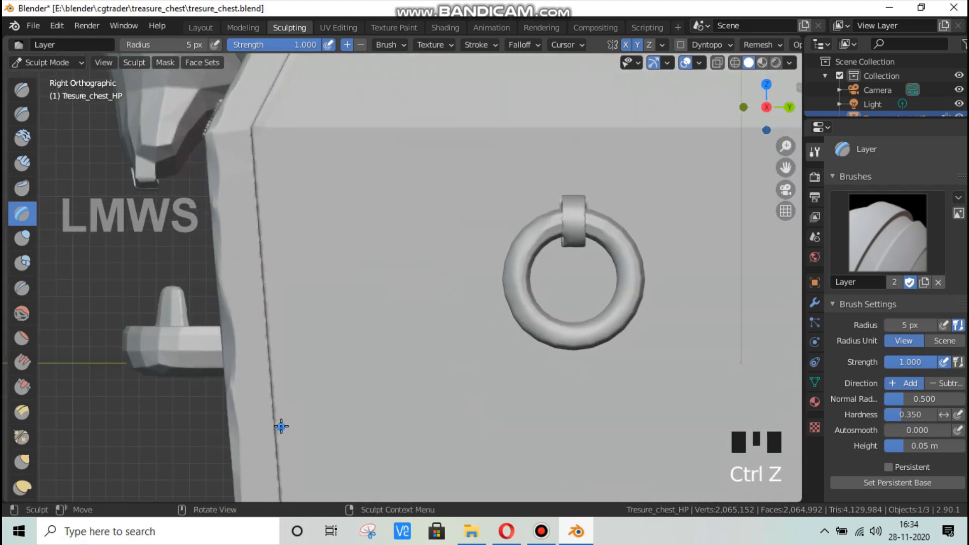
Sculpt three straight plank lines across the chest's right side panel: below the ring handle, level with the ring's lower part, and above it
left_click_drag(278, 426, 585, 418)
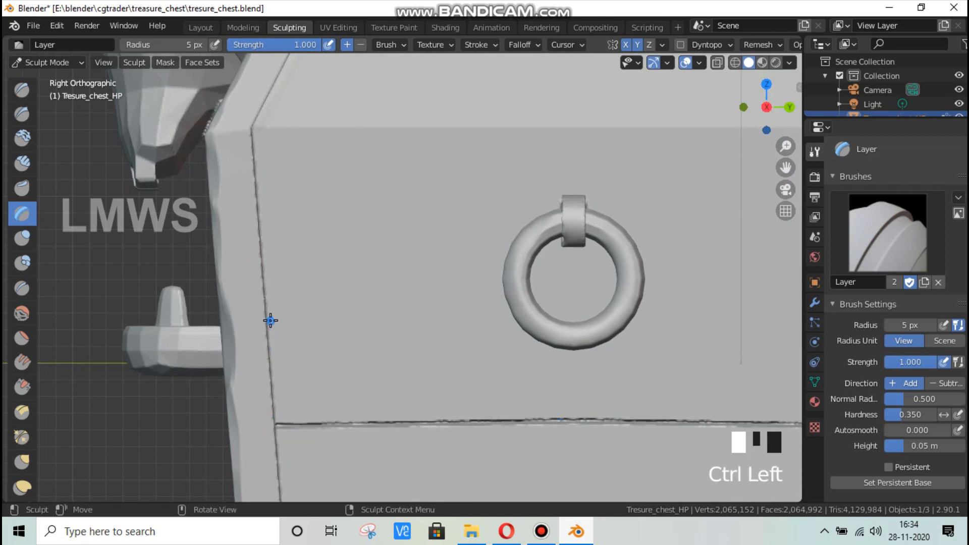
left_click_drag(270, 321, 508, 318)
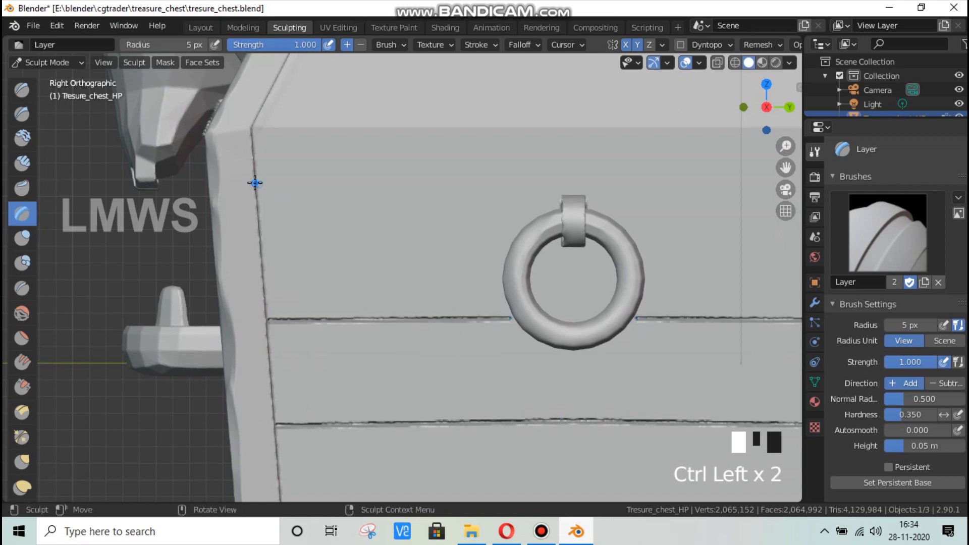
left_click_drag(257, 177, 574, 174)
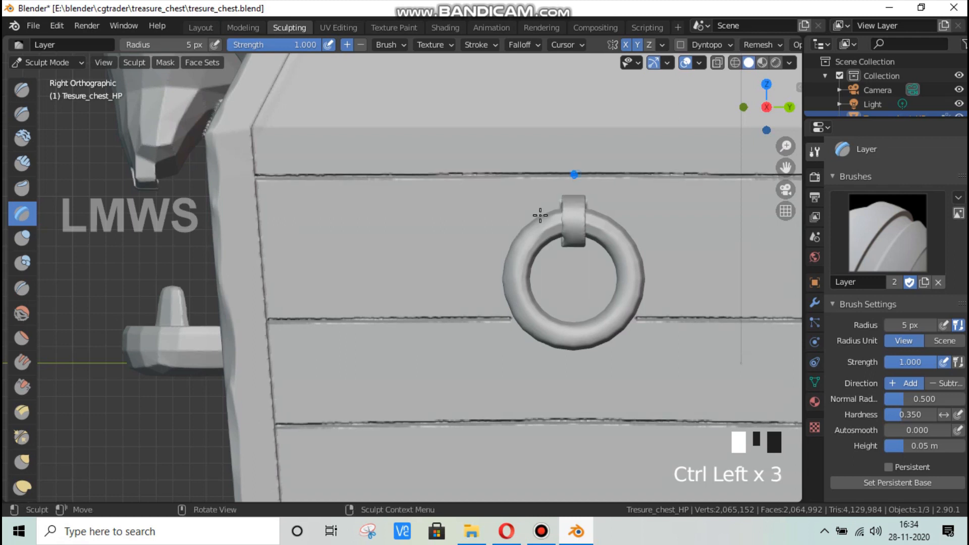
Sculpt three straight plank lines across the arched lid end, one along its base edge and two spaced above it
scroll(480, 266, "down", 2)
middle_click_drag(521, 296, 430, 359, "shift")
scroll(222, 317, "up", 2)
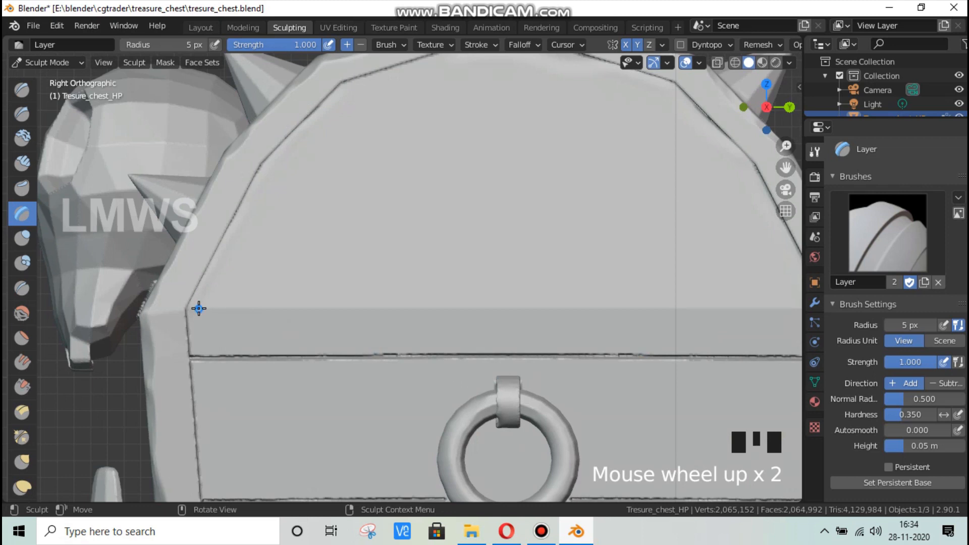
scroll(198, 309, "down", 1)
left_click_drag(224, 305, 756, 304)
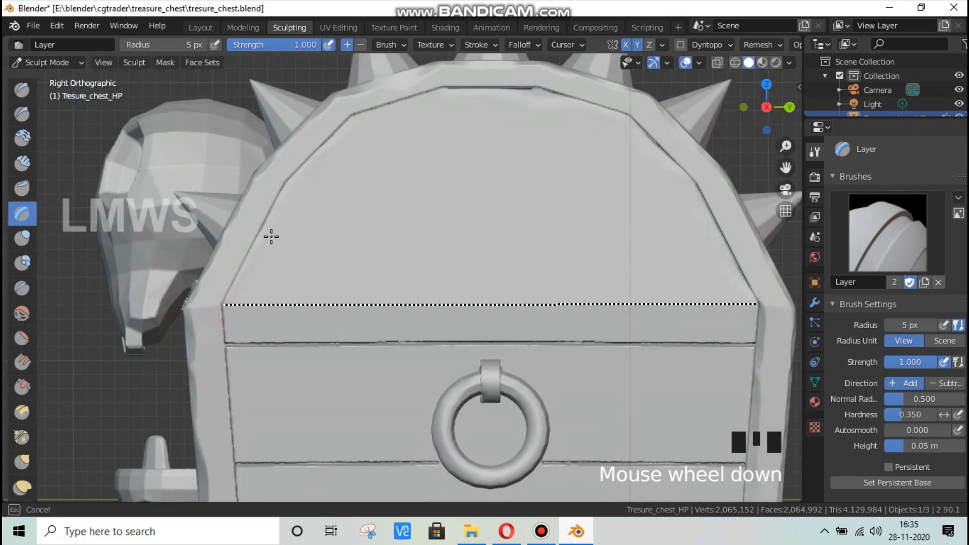
left_click_drag(270, 218, 711, 216)
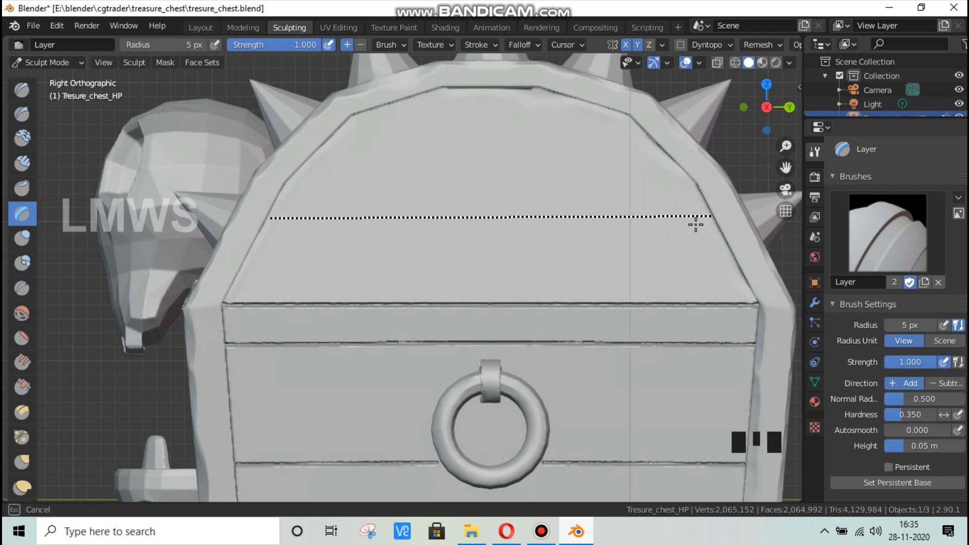
mouse_move(360, 174)
left_mouse_down()
mouse_move(353, 168)
mouse_move(653, 143)
left_mouse_up()
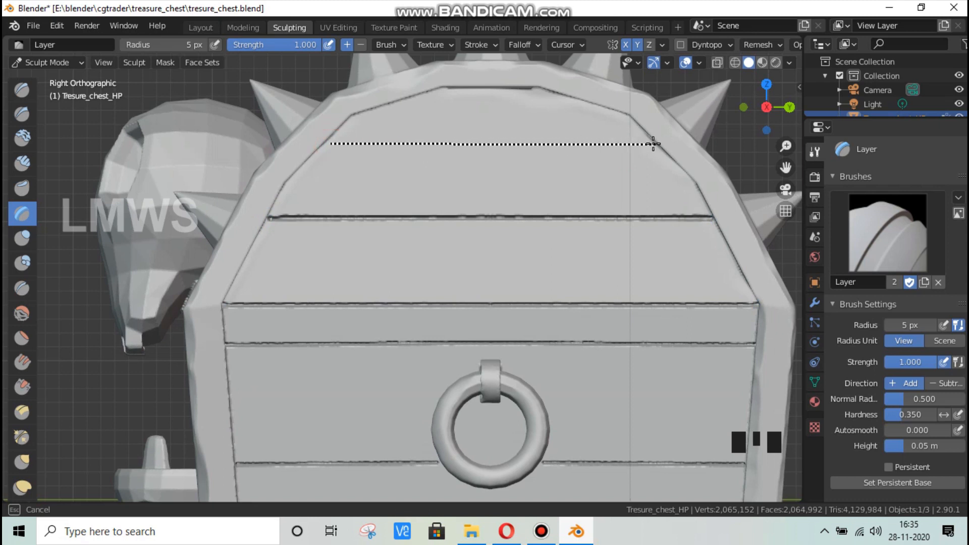
Extend the side seam interrupted by the ring handle so that its front-side end continues behind the ring
middle_click_drag(430, 347, 466, 356)
scroll(466, 356, "down", 5)
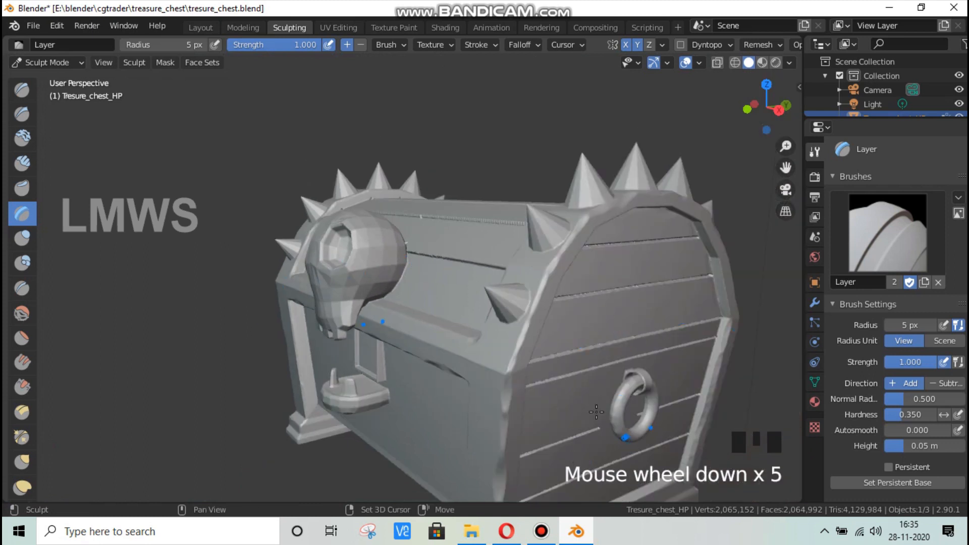
middle_click_drag(631, 446, 563, 320, "shift")
scroll(563, 319, "up", 3)
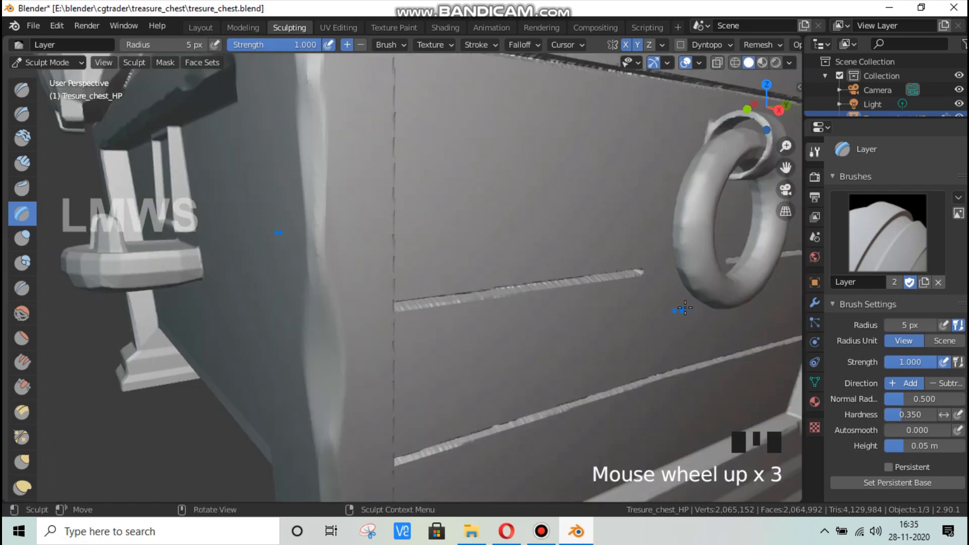
middle_click_drag(685, 308, 469, 361, "shift")
scroll(484, 383, "up", 1)
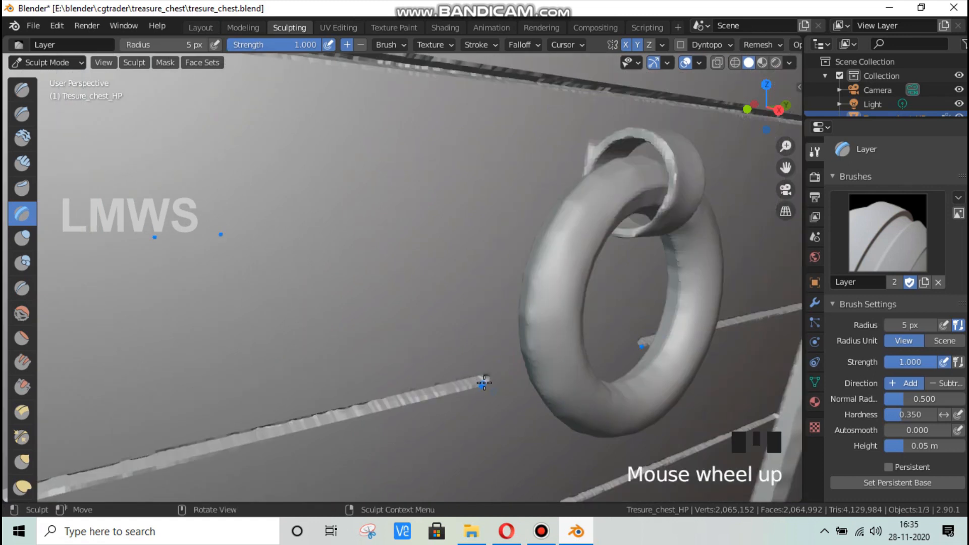
left_click_drag(484, 381, 521, 370)
scroll(493, 377, "down", 2)
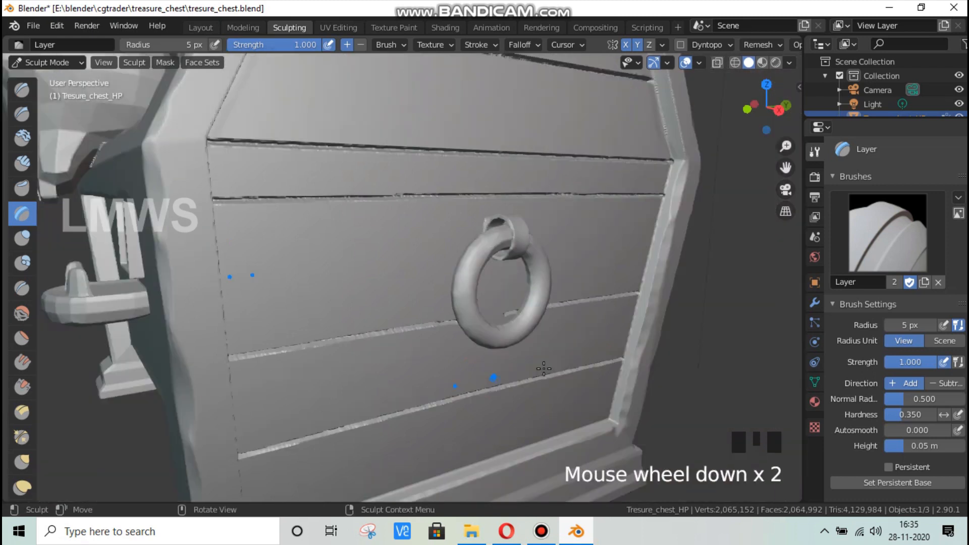
Close the remaining gap in the seam behind the ring handle from its rear-side end, and save the file
middle_click_drag(540, 368, 411, 233)
scroll(305, 347, "up", 2)
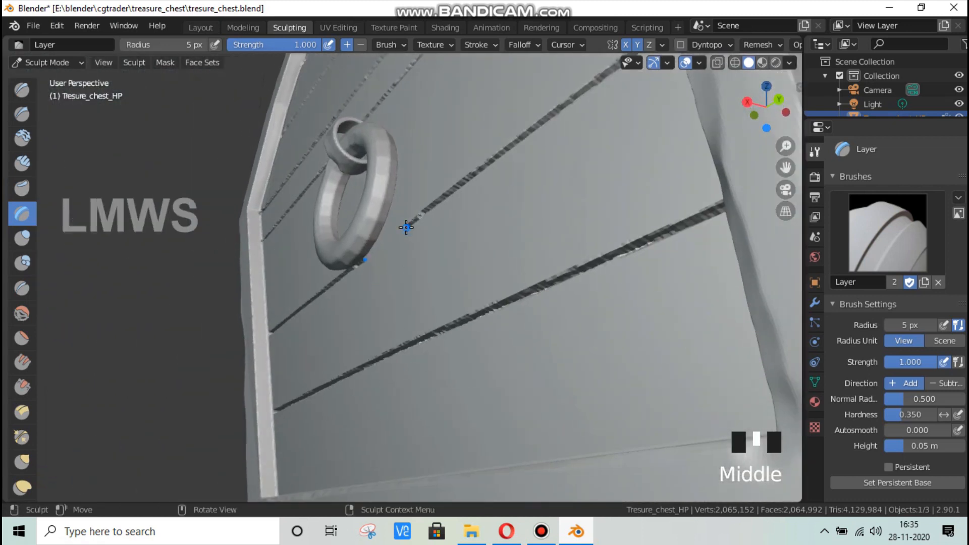
left_click_drag(405, 228, 378, 246)
scroll(430, 290, "down", 2)
middle_click_drag(417, 320, 537, 376)
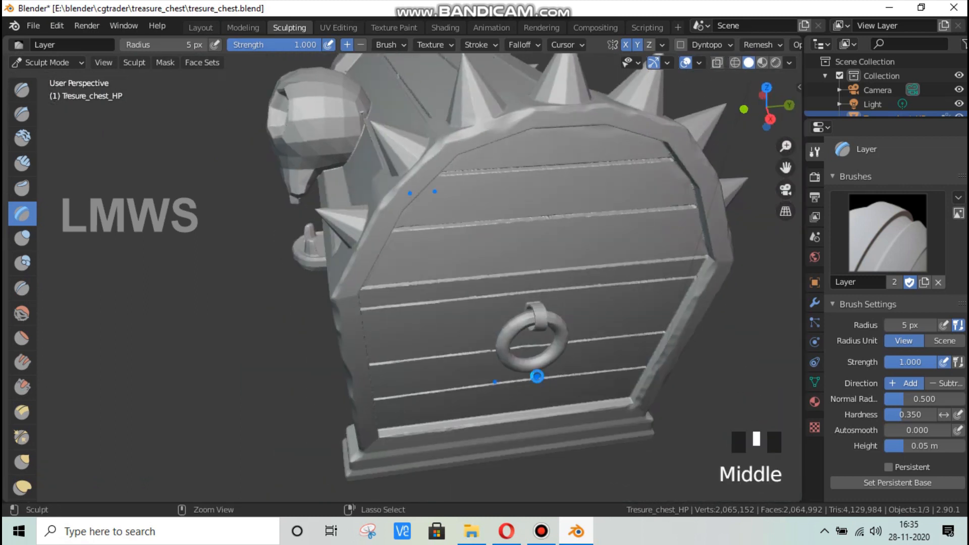
key("ctrl+s")
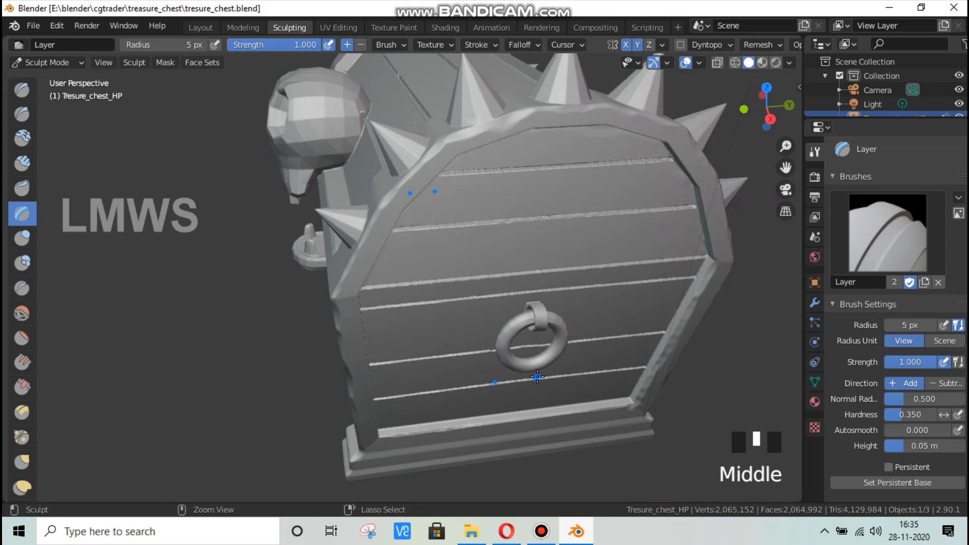
Turn off Y-axis mirroring and sculpt two straight plank lines across the chest's front panel beneath the lid
key("ctrl+KP_1")
key("ctrl+KP_1")
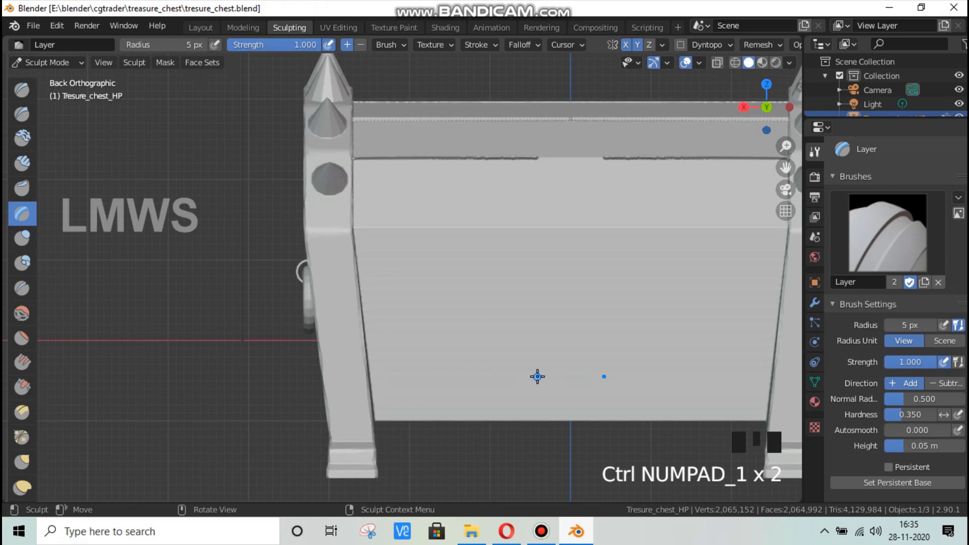
scroll(455, 348, "down", 2)
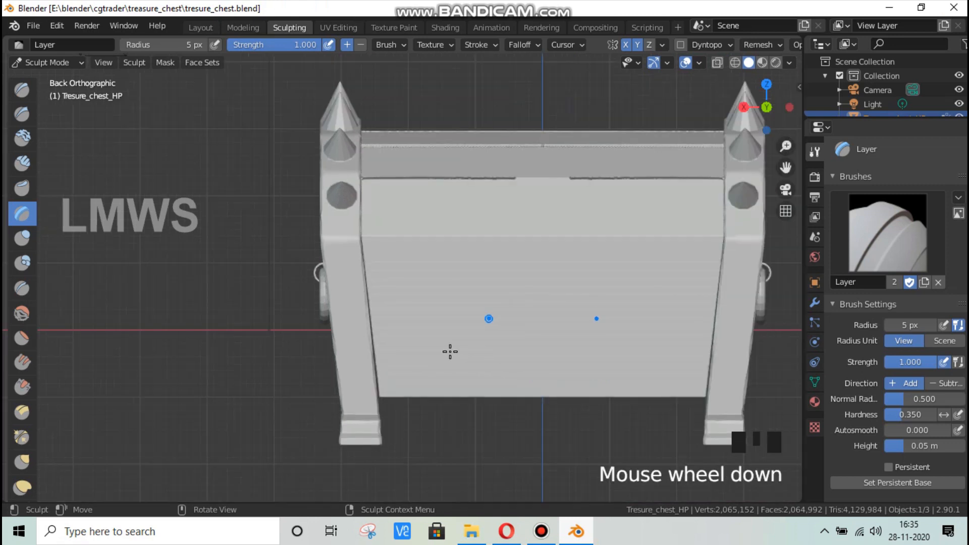
mouse_move(394, 370)
middle_mouse_down()
mouse_move(529, 385)
mouse_move(570, 346)
middle_mouse_up()
scroll(572, 347, "up", 2)
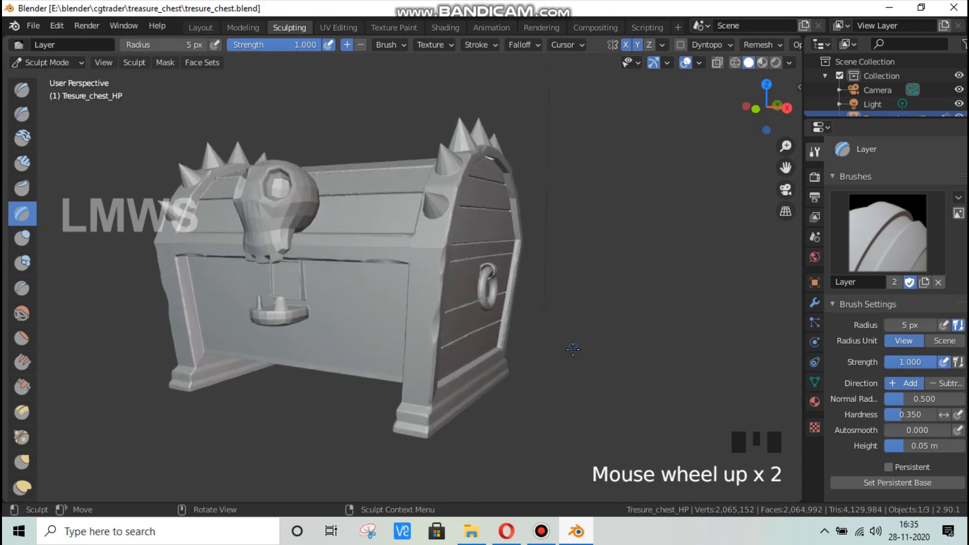
left_click(638, 44)
key("KP_3")
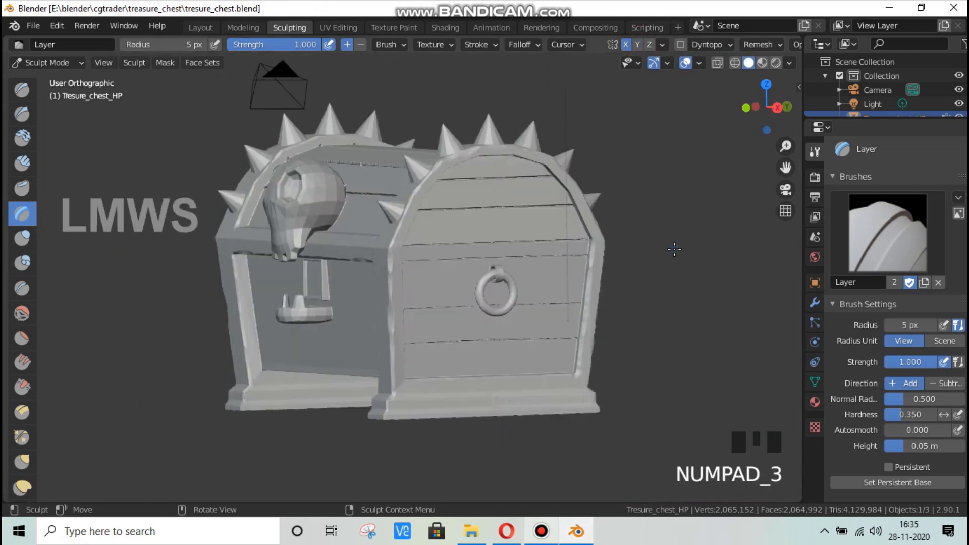
key("KP_1")
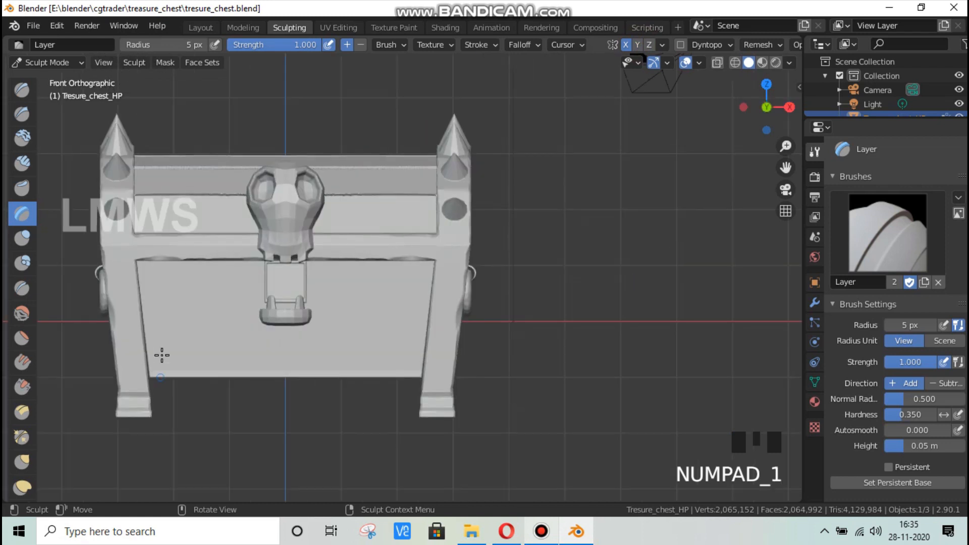
scroll(159, 363, "up", 2)
middle_click_drag(290, 373, 217, 349, "shift")
left_click_drag(215, 351, 415, 348)
left_click_drag(211, 288, 624, 282)
middle_click_drag(704, 362, 301, 385)
scroll(301, 384, "down", 2)
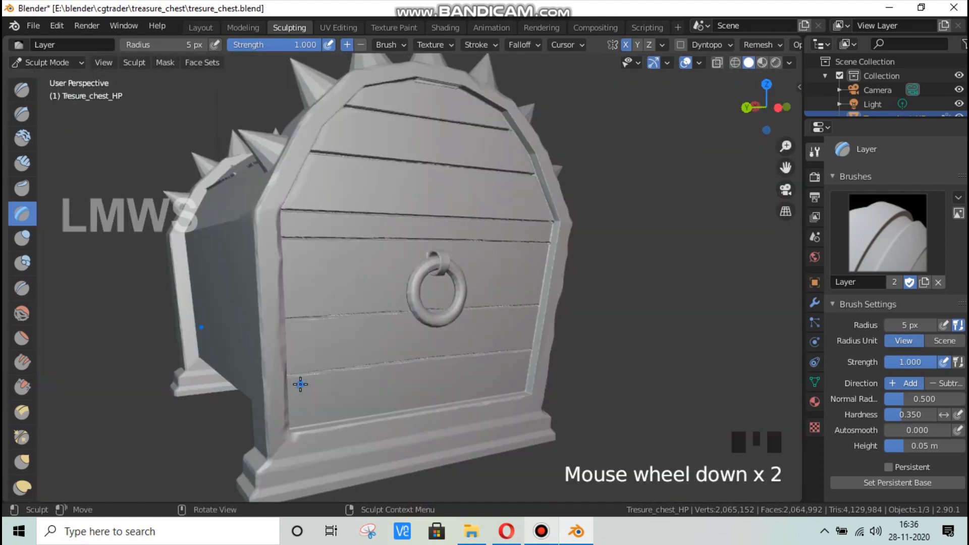
key("ctrl+KP_1")
scroll(206, 286, "up", 2)
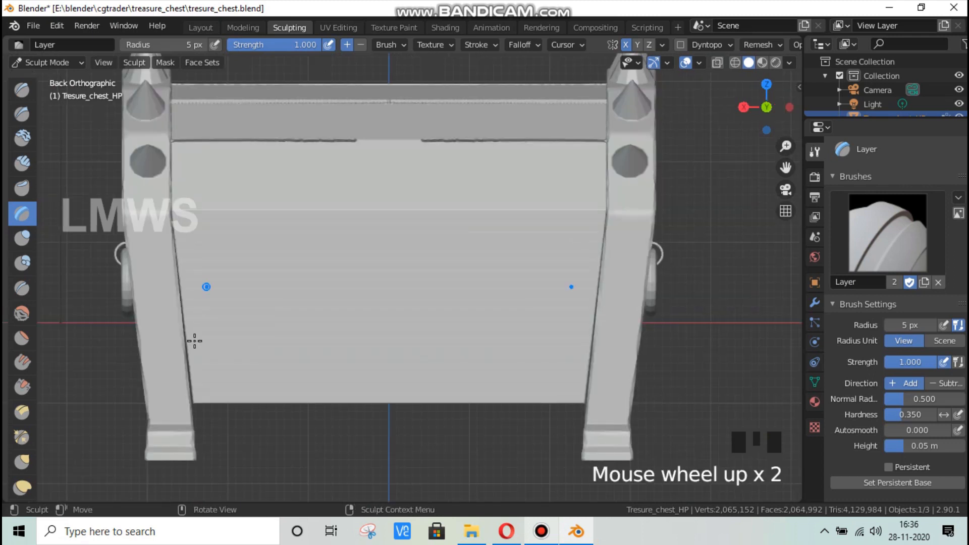
mouse_move(188, 342)
left_mouse_down()
mouse_move(377, 332)
mouse_move(386, 340)
left_mouse_up()
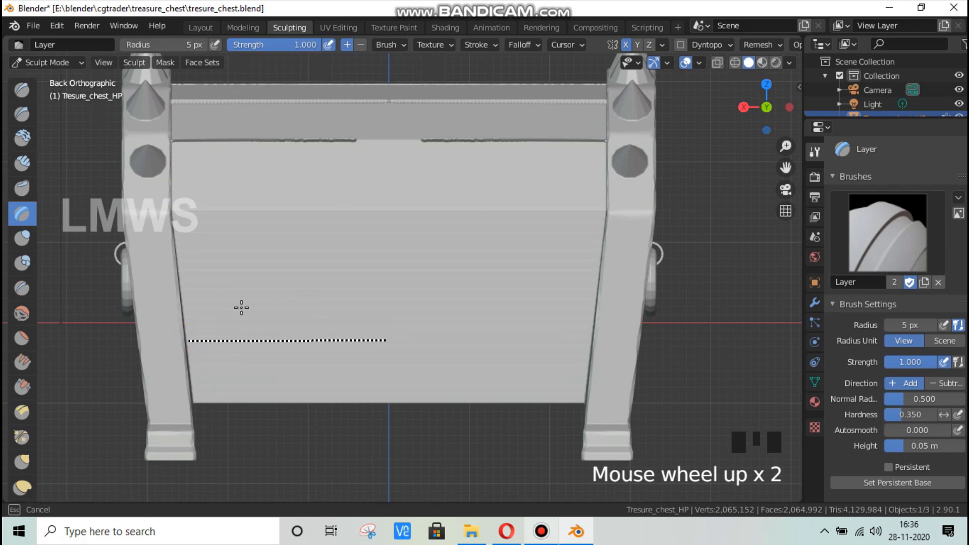
left_click_drag(241, 307, 242, 307)
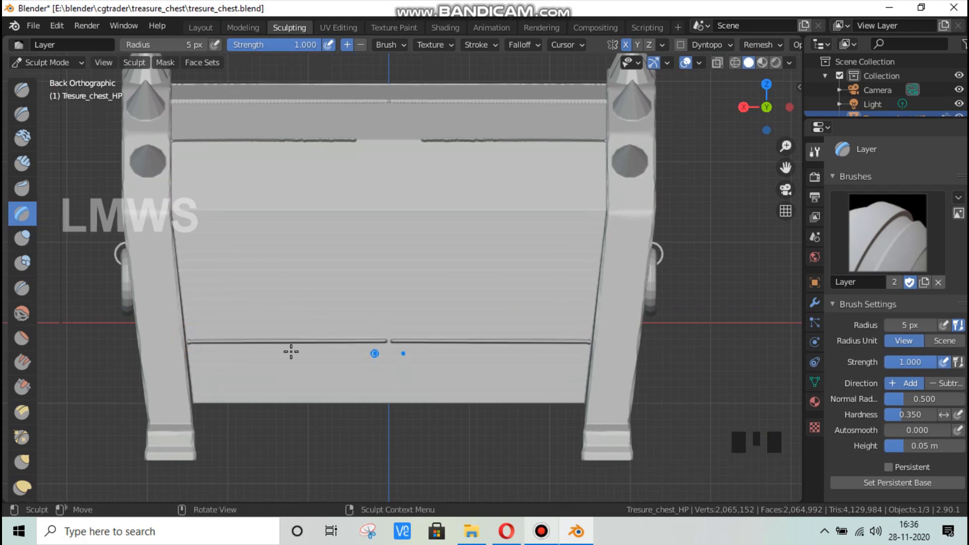
key("ctrl+z")
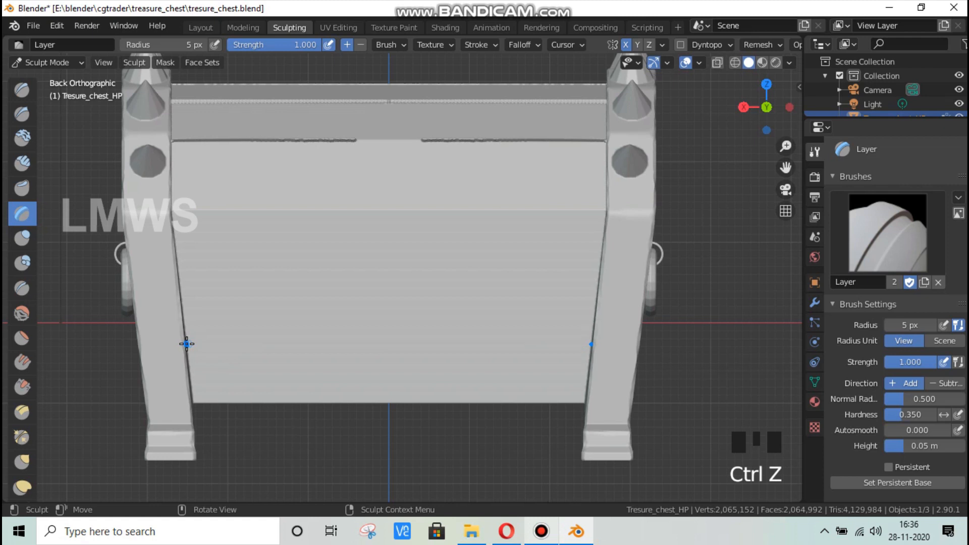
left_click_drag(187, 343, 388, 346)
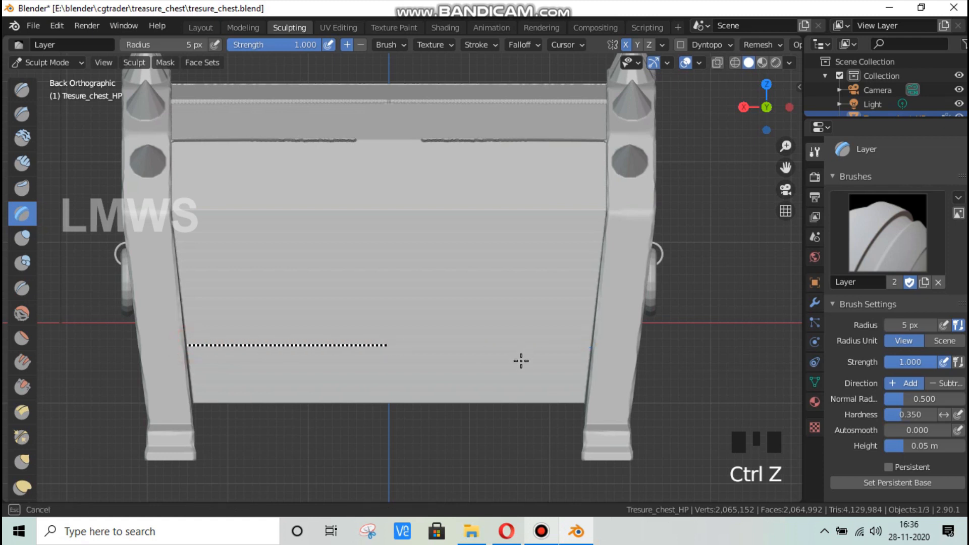
left_click_drag(521, 361, 512, 367)
middle_click_drag(358, 408, 614, 385)
scroll(651, 378, "up", 2)
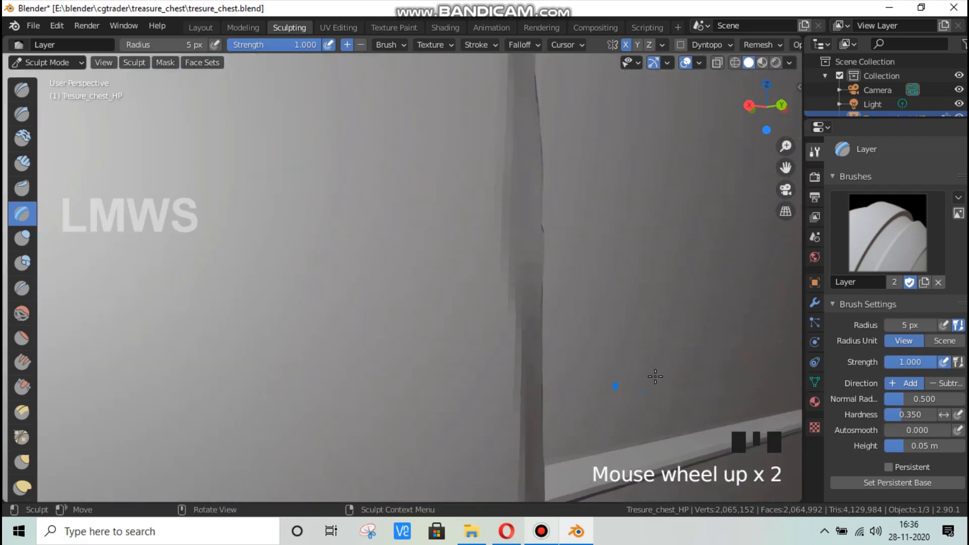
scroll(641, 388, "down", 1)
scroll(641, 388, "down", 1)
key("ctrl+KP_1")
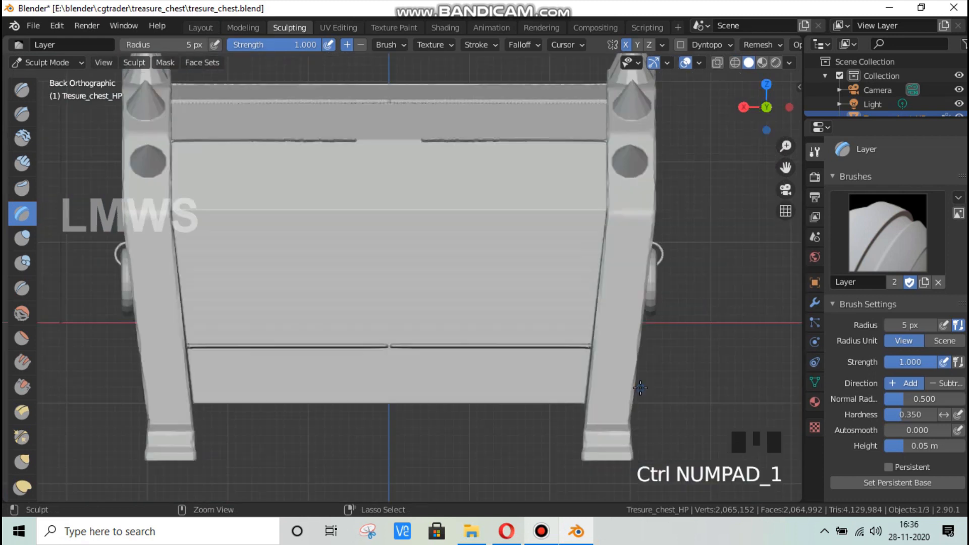
key("ctrl+z")
Sculpt a straight plank line across the lower part of the chest's back panel, from the corner post to the centre
scroll(278, 409, "up", 2)
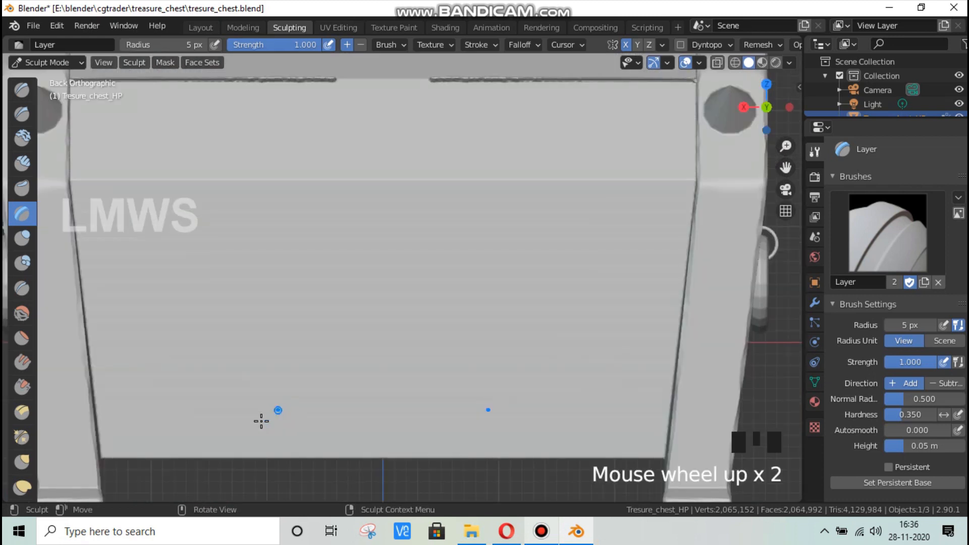
key("ctrl+space")
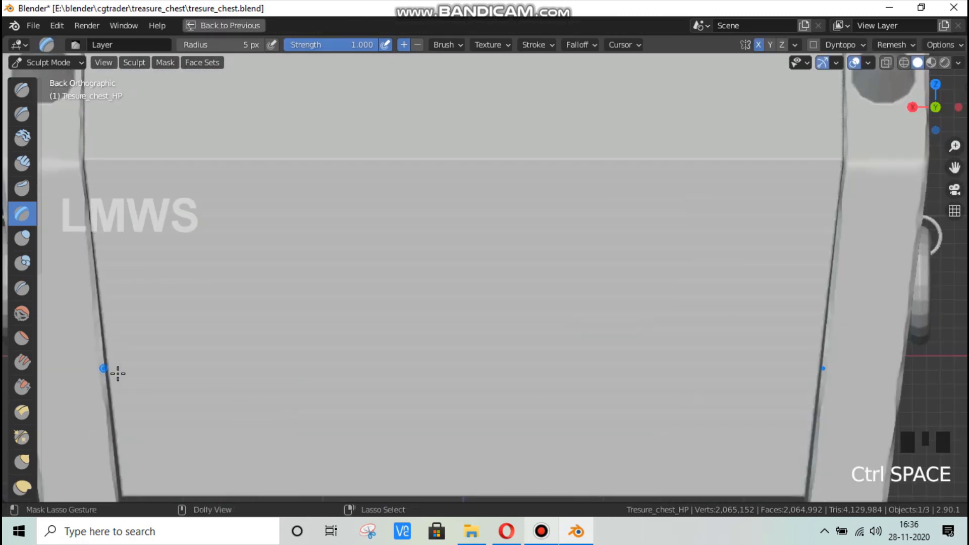
key("ctrl+space")
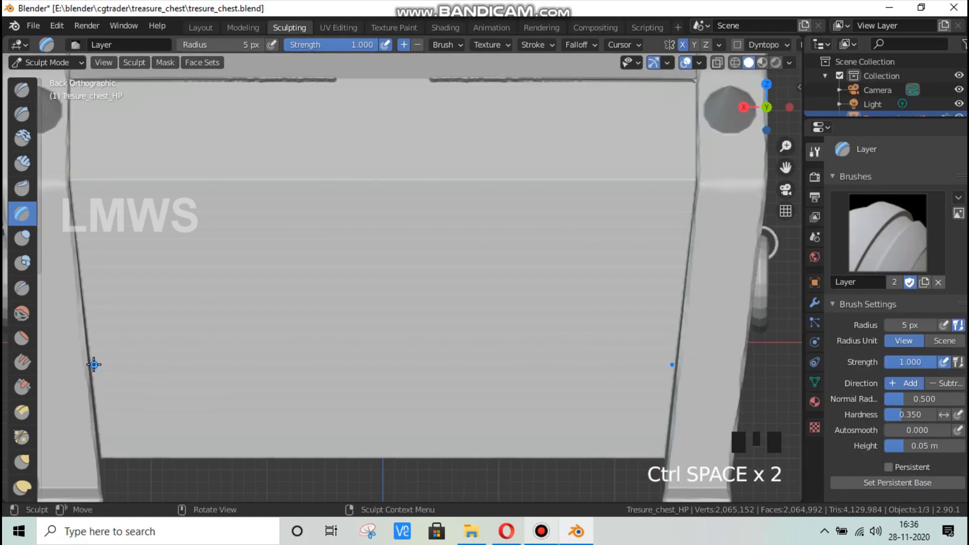
left_click_drag(93, 364, 384, 364)
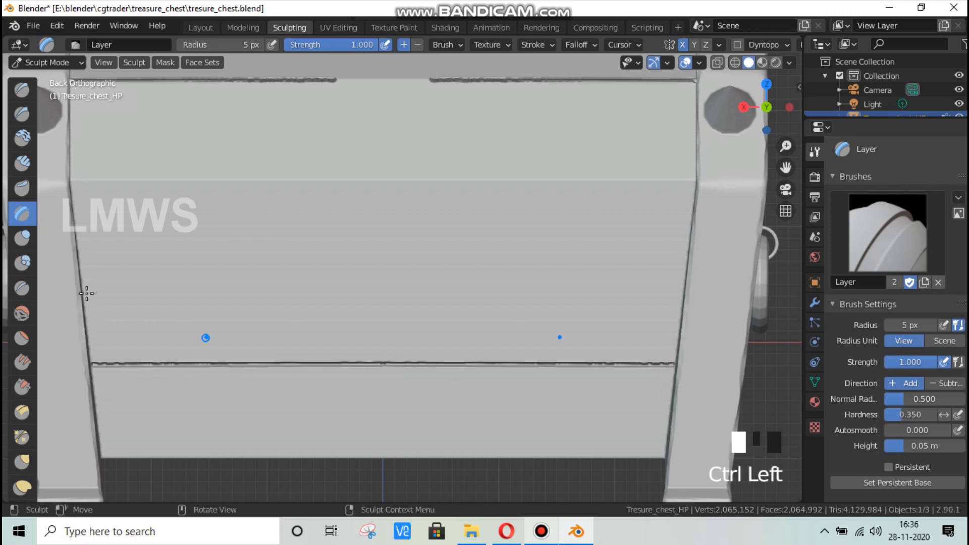
Sculpt two more straight plank lines across the chest's back panel and close the central gap in the seam above them
left_click_drag(83, 282, 384, 277)
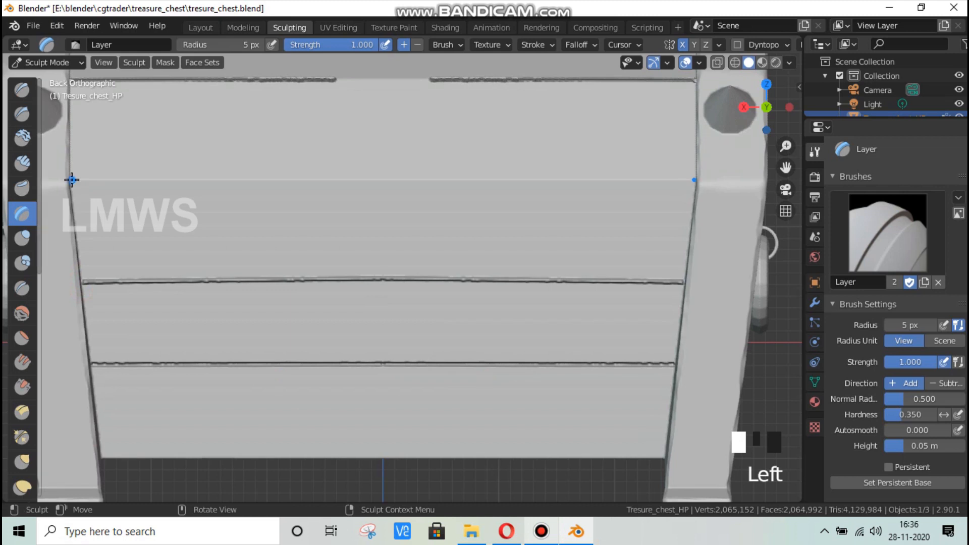
left_click_drag(72, 180, 385, 180)
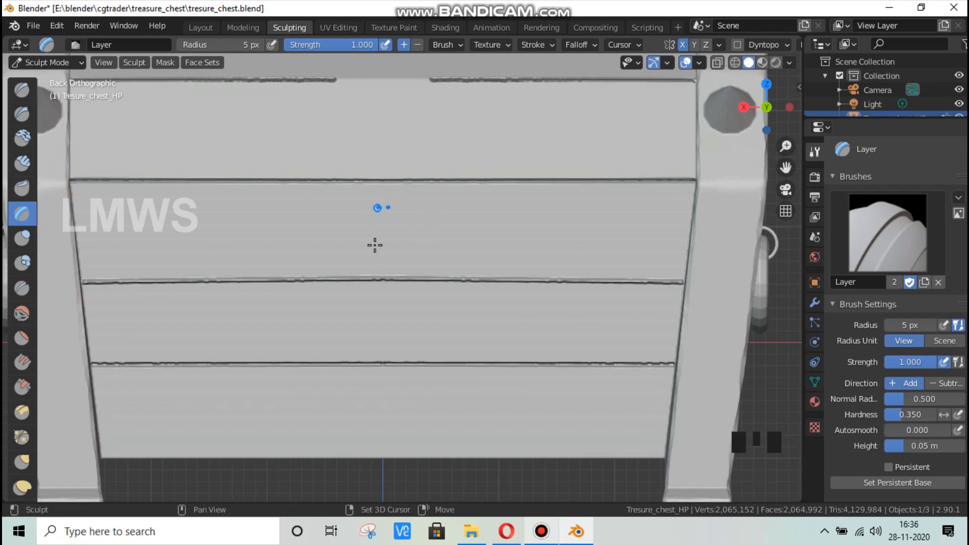
middle_click_drag(374, 244, 383, 408, "shift")
scroll(382, 293, "up", 3)
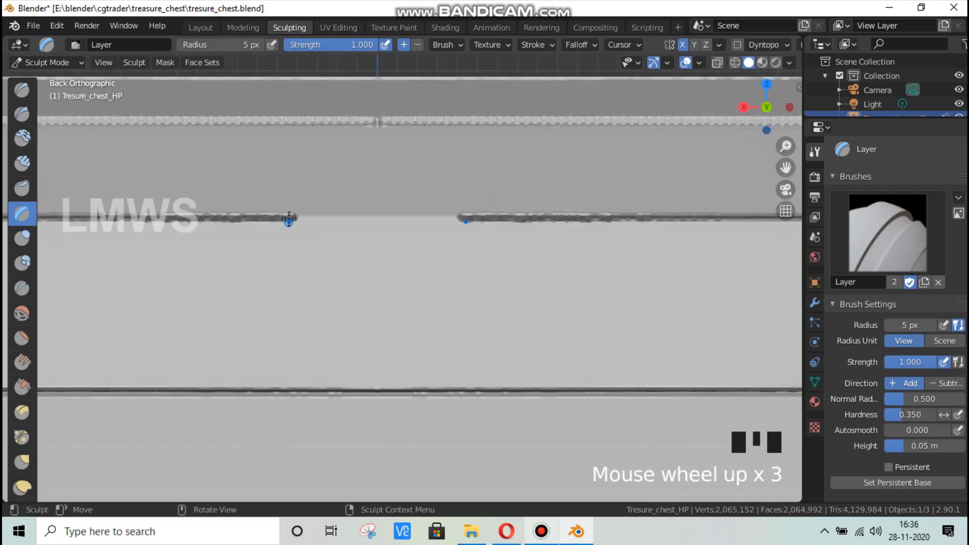
left_click_drag(294, 217, 467, 215)
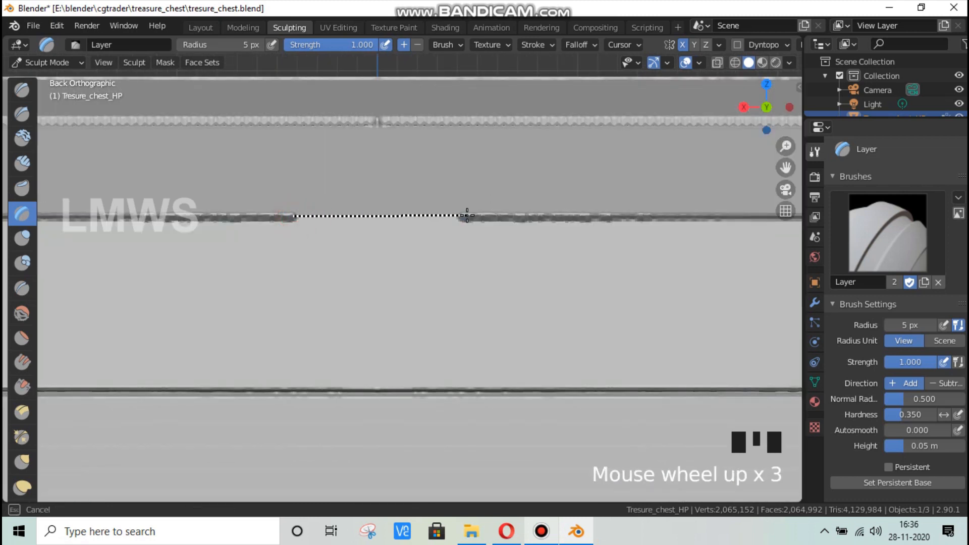
left_click_drag(383, 205, 382, 208)
Return to the front of the chest and save the file
scroll(361, 231, "down", 2)
mouse_move(295, 277)
middle_mouse_down()
mouse_move(419, 339)
mouse_move(608, 333)
mouse_move(320, 391)
middle_mouse_up()
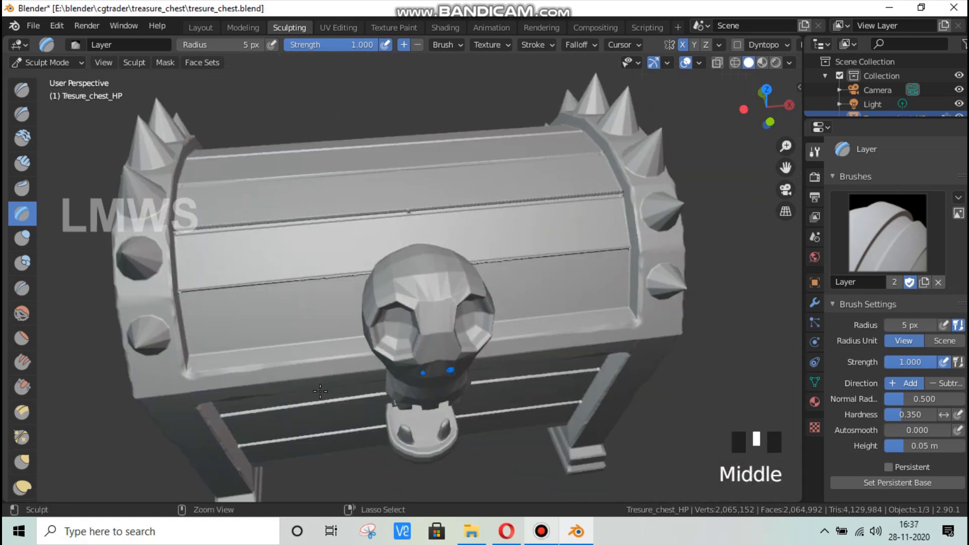
key("ctrl+s")
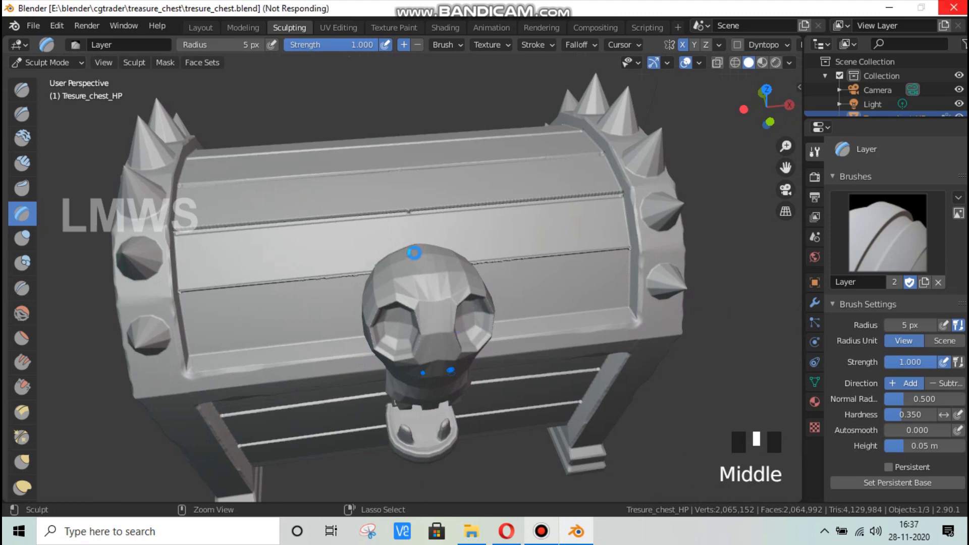
left_click(540, 531)
left_click(541, 531)
Try building up the skull's nose bridge and the area beneath it with the Clay brush at a 15 px radius
scroll(90, 96, "up", 3)
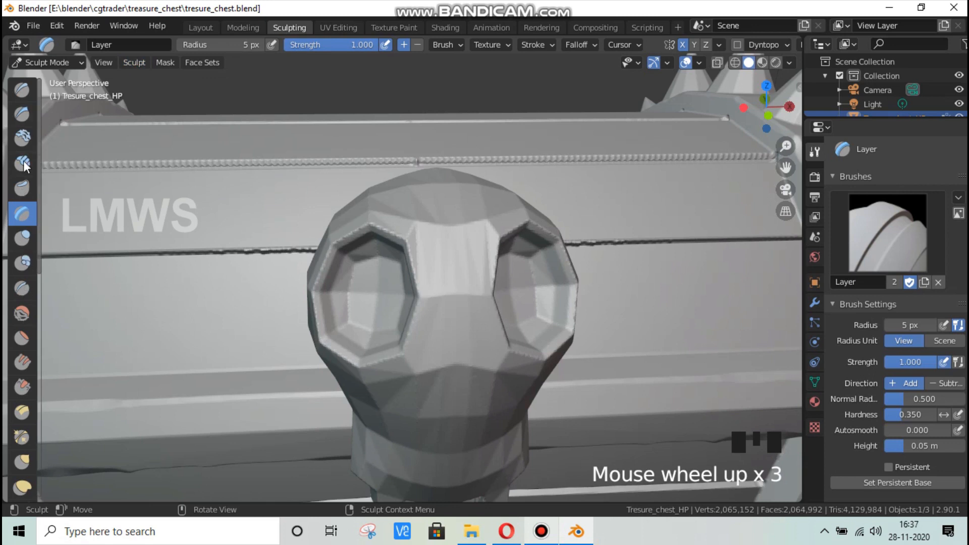
left_click(22, 139)
left_click(21, 138)
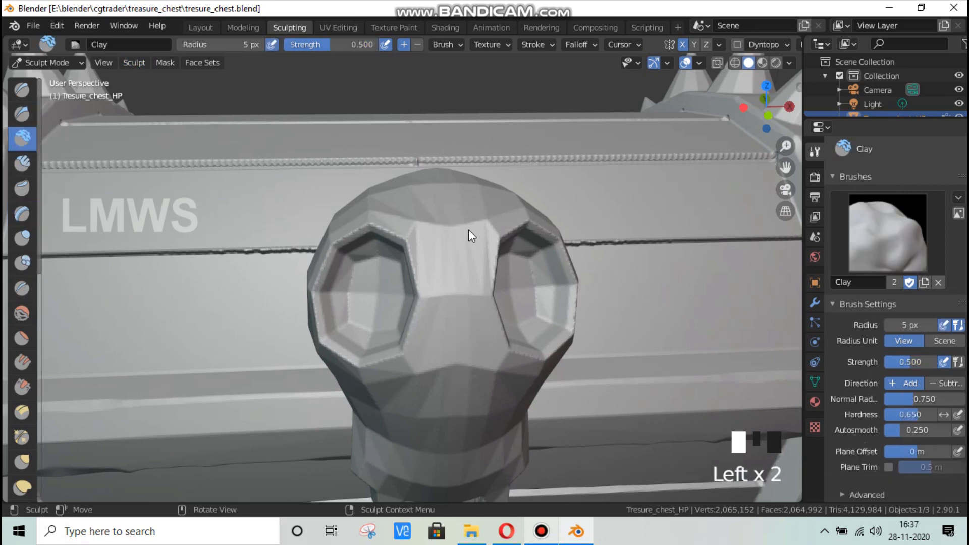
scroll(459, 238, "up", 2)
left_click(220, 45)
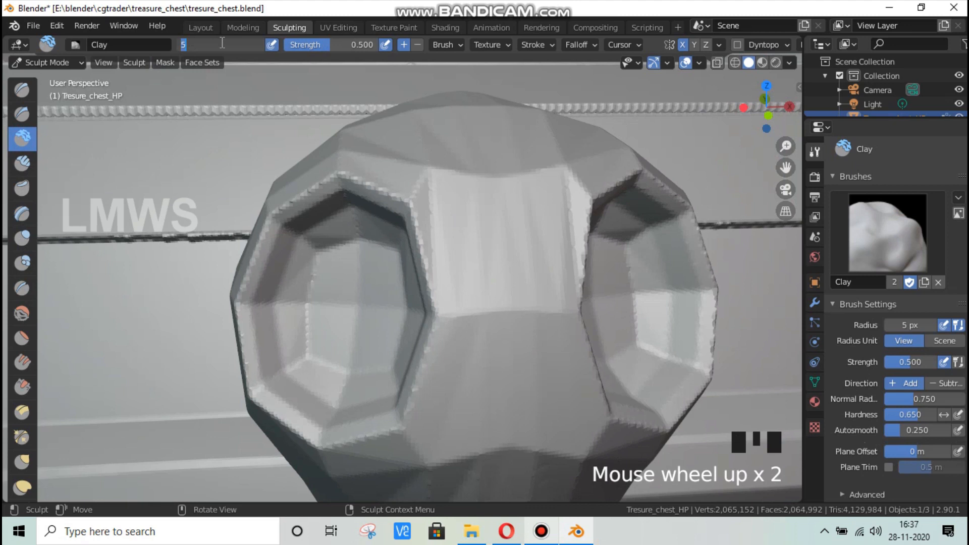
type("15")
key("Return")
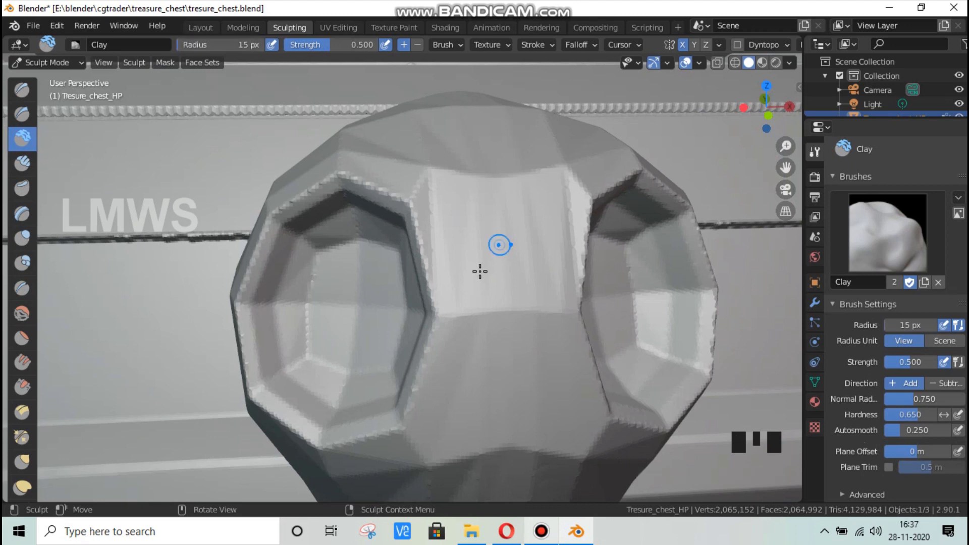
left_click_drag(475, 311, 514, 287)
mouse_move(461, 377)
left_mouse_down()
mouse_move(470, 303)
mouse_move(422, 408)
left_mouse_up()
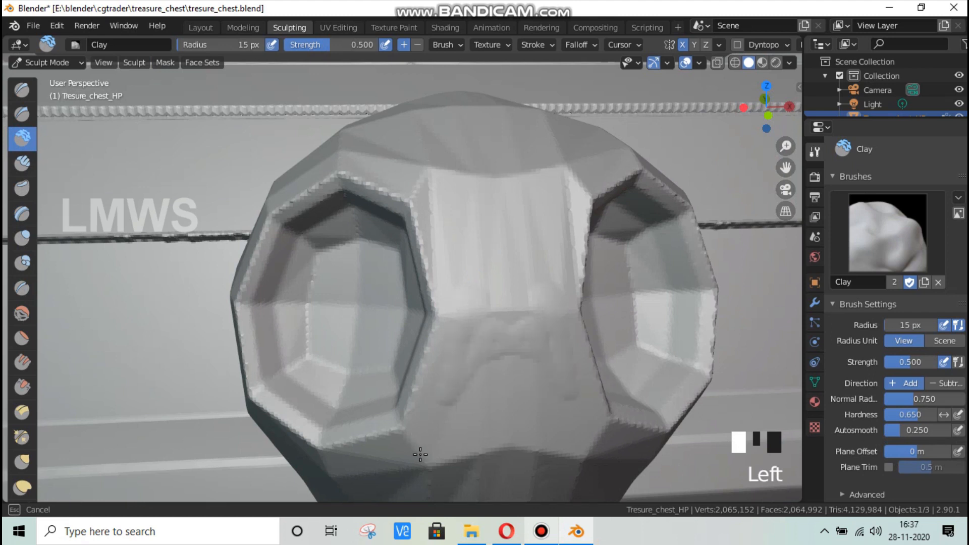
left_click_drag(419, 455, 512, 448)
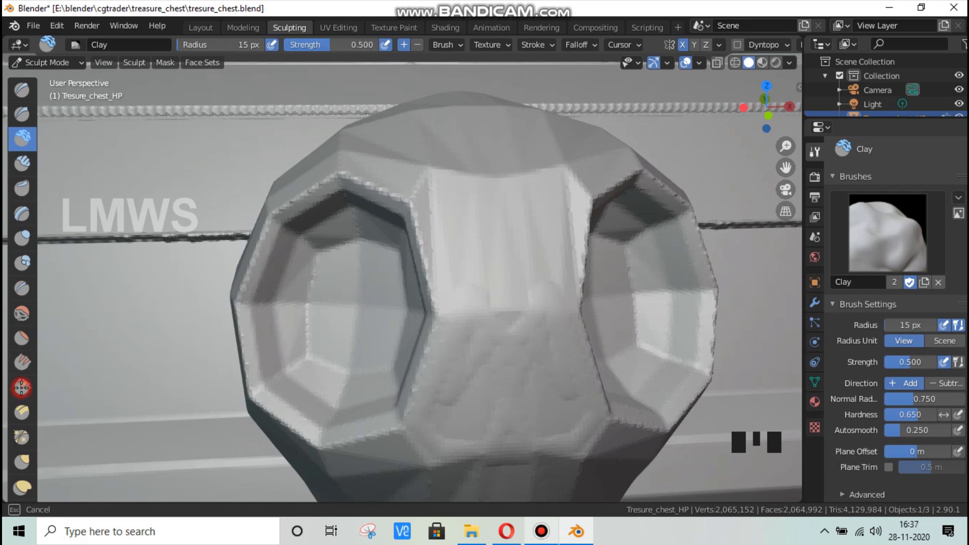
Switch to the Scrape/Peaks brush and undo the clay strokes on the skull's face
left_click(22, 387)
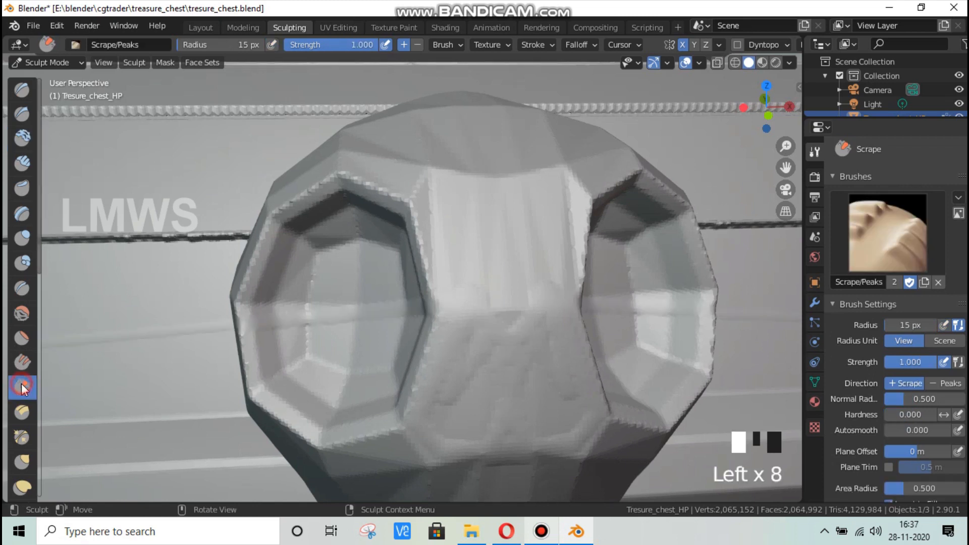
key("ctrl+z")
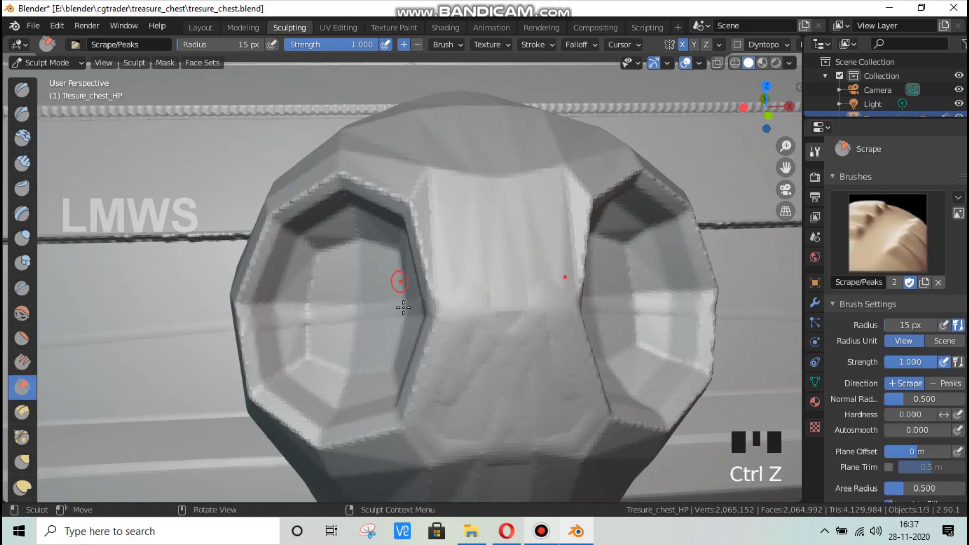
scroll(427, 360, "down", 2)
scroll(427, 360, "up", 1)
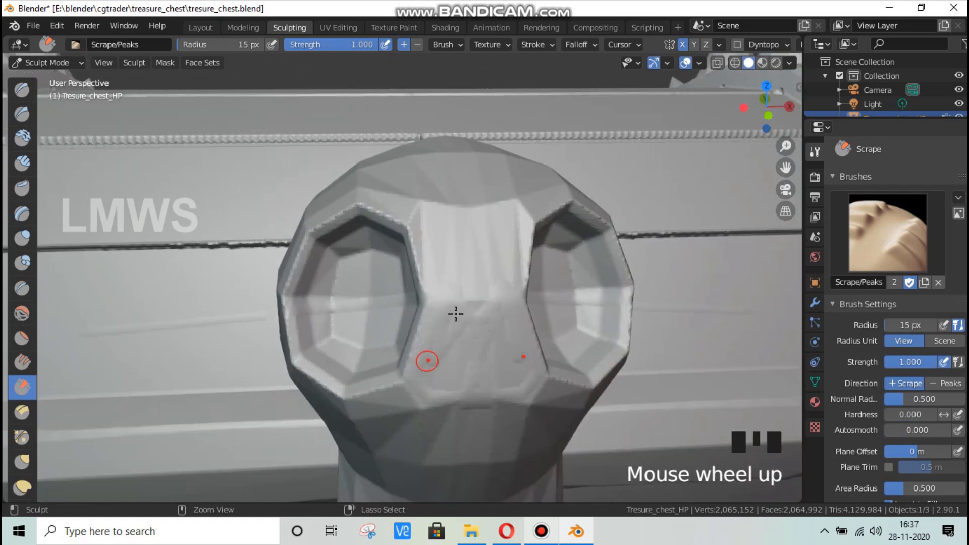
key("ctrl+z")
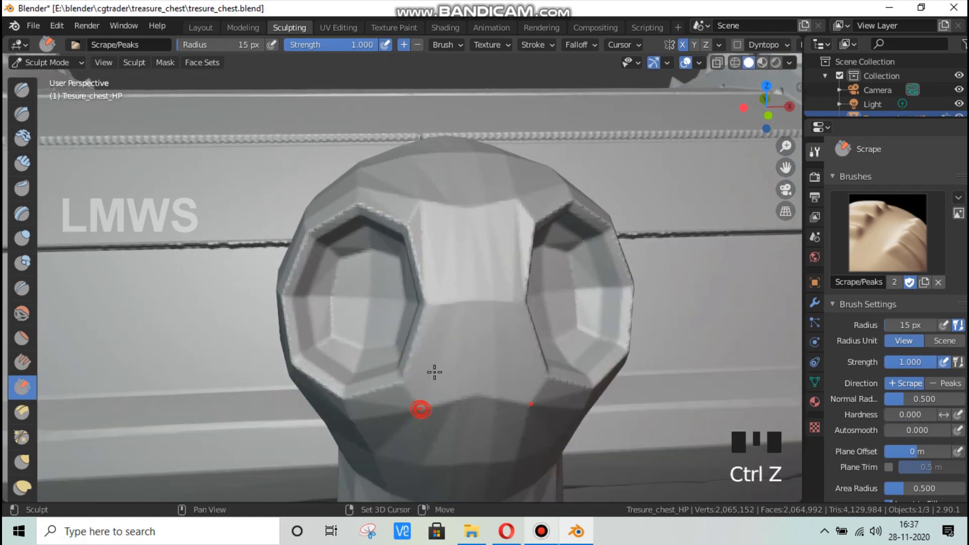
Smooth the faceted surface of the skull's muzzle, nose bridge and lower forehead
mouse_move(420, 406)
left_mouse_down("shift")
mouse_move(463, 391)
mouse_move(508, 407)
mouse_move(388, 424)
left_mouse_up("shift")
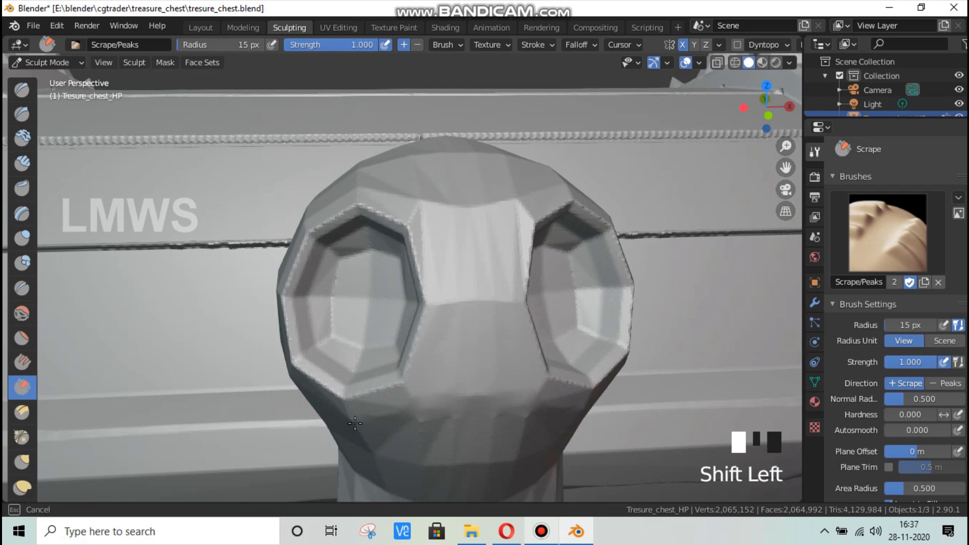
left_click_drag(438, 342, 500, 309, "shift")
left_click_drag(453, 240, 453, 237, "shift")
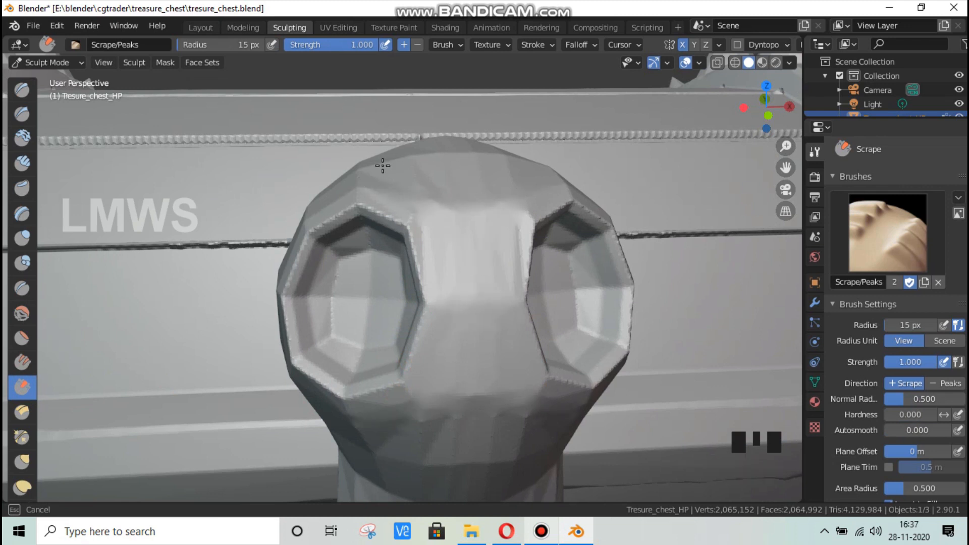
Set the brush radius to 35 px and scrape down the facet edges on the top and side of the skull
middle_click_drag(422, 353, 531, 307)
left_click(235, 45)
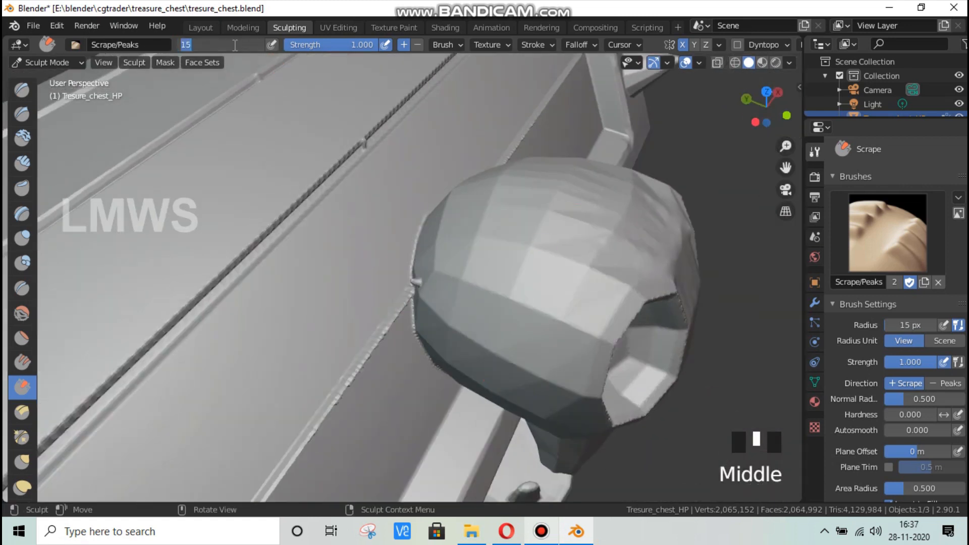
type("35")
key("Return")
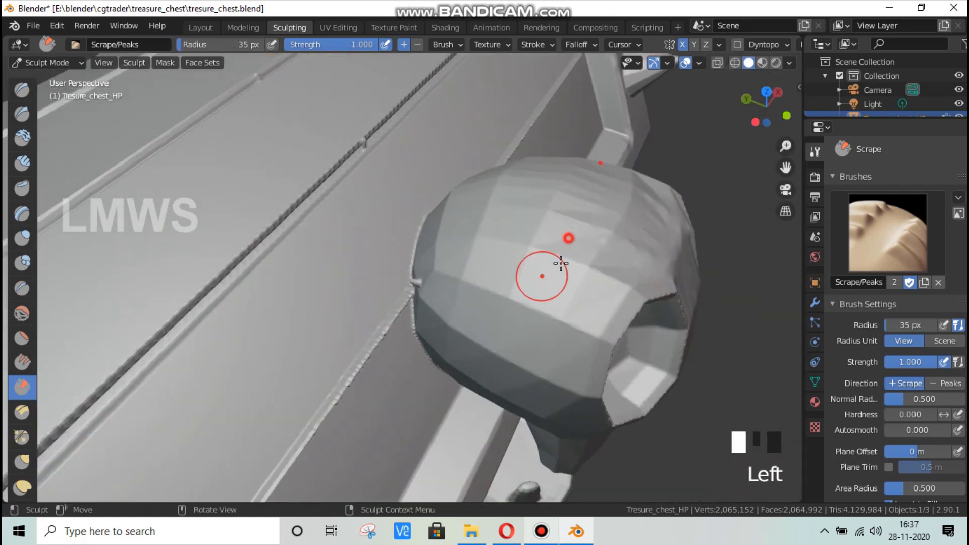
mouse_move(565, 240)
left_mouse_down()
mouse_move(516, 287)
mouse_move(532, 229)
left_mouse_up()
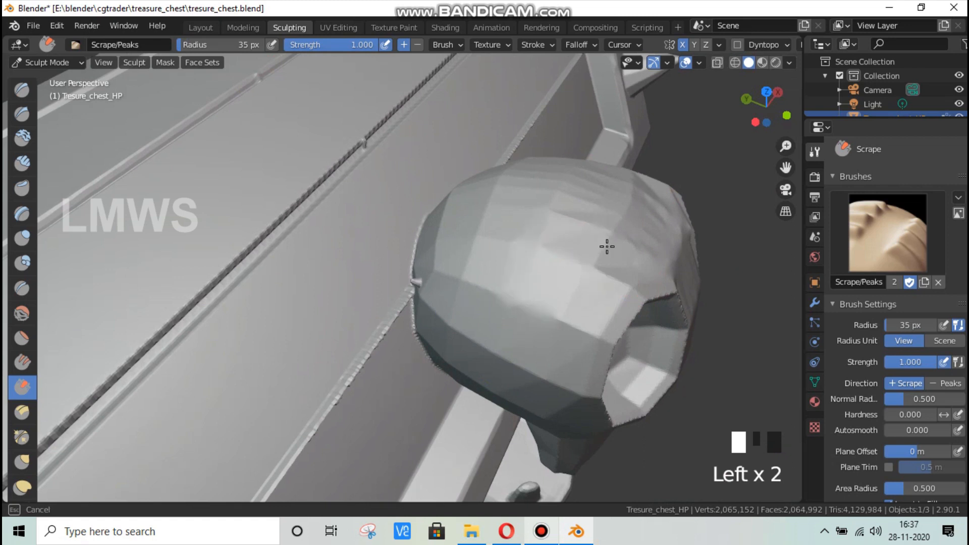
mouse_move(524, 266)
left_mouse_down()
mouse_move(573, 225)
mouse_move(588, 242)
left_mouse_up()
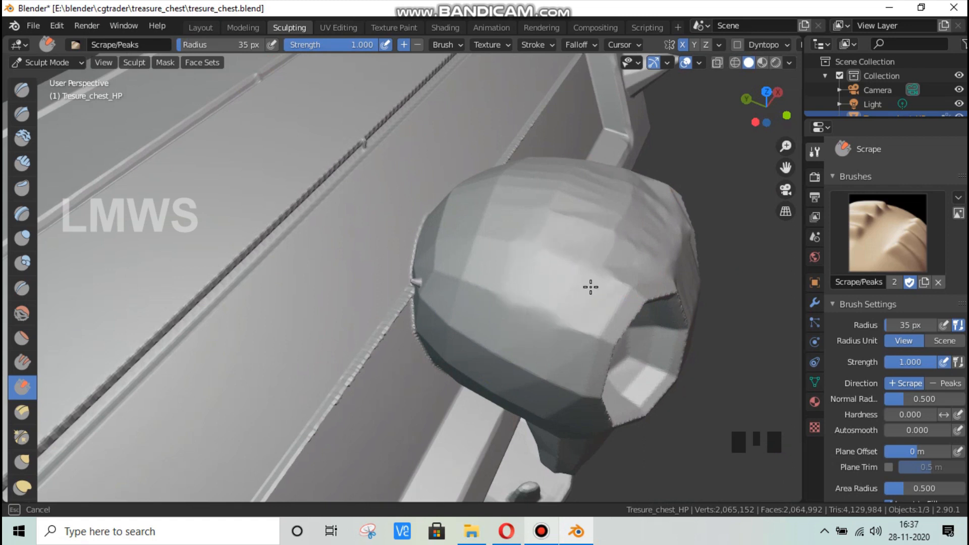
left_click_drag(590, 287, 604, 242)
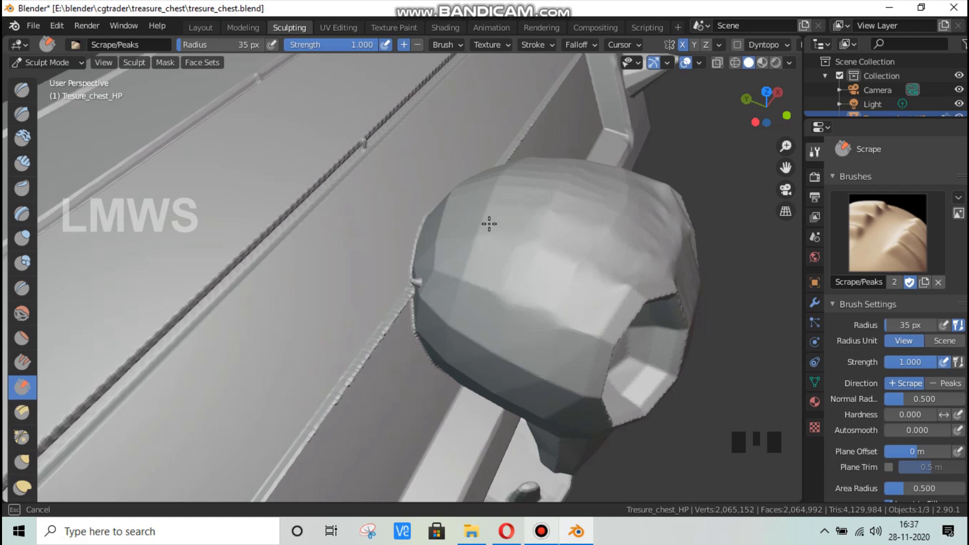
mouse_move(479, 281)
left_mouse_down()
mouse_move(586, 320)
mouse_move(552, 307)
mouse_move(586, 310)
mouse_move(550, 300)
left_mouse_up()
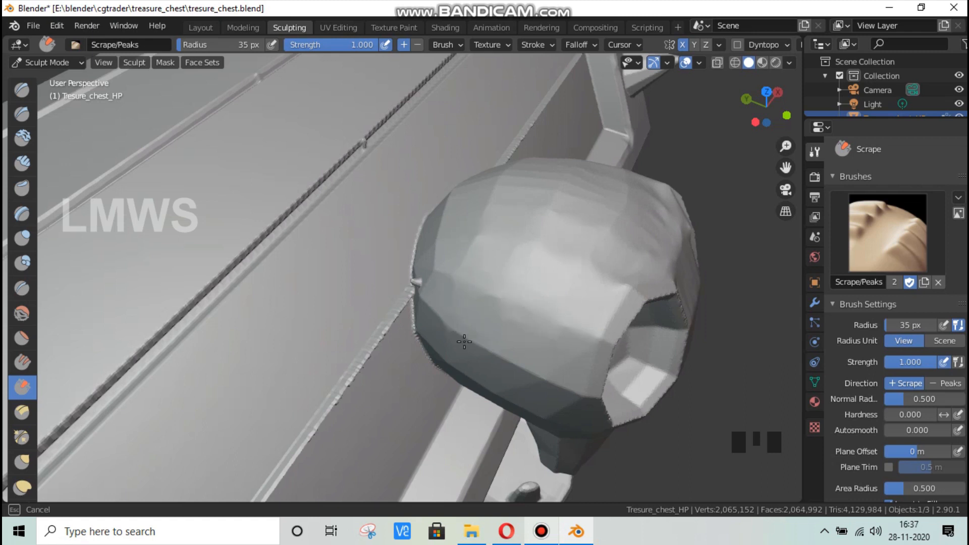
left_click_drag(464, 342, 566, 389)
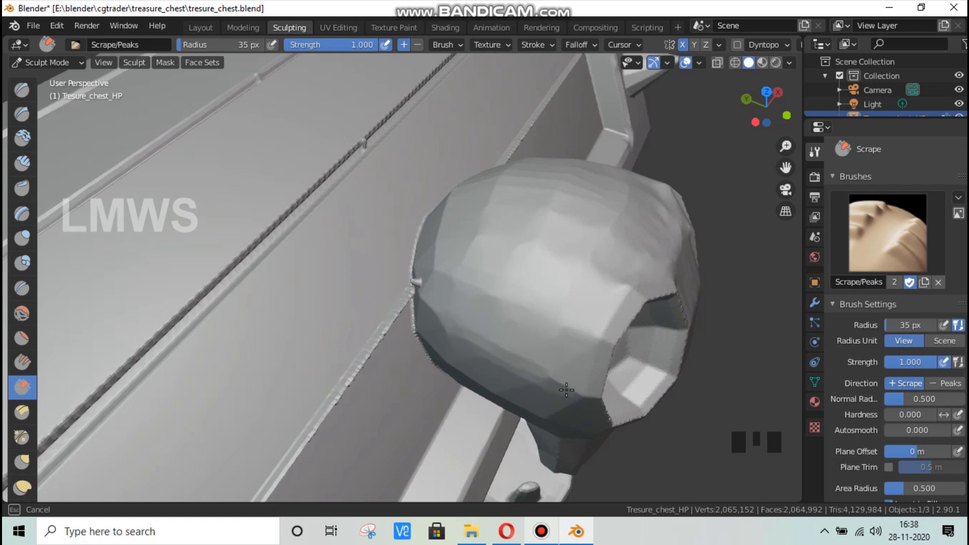
Smooth the facets on the skull's cheek, jaw and the area beneath the eye socket
scroll(589, 352, "up", 2)
mouse_move(588, 353)
middle_mouse_down()
mouse_move(547, 288)
mouse_move(544, 313)
middle_mouse_up()
scroll(523, 318, "down", 2)
mouse_move(540, 374)
left_mouse_down("shift")
mouse_move(552, 399)
mouse_move(527, 392)
left_mouse_up("shift")
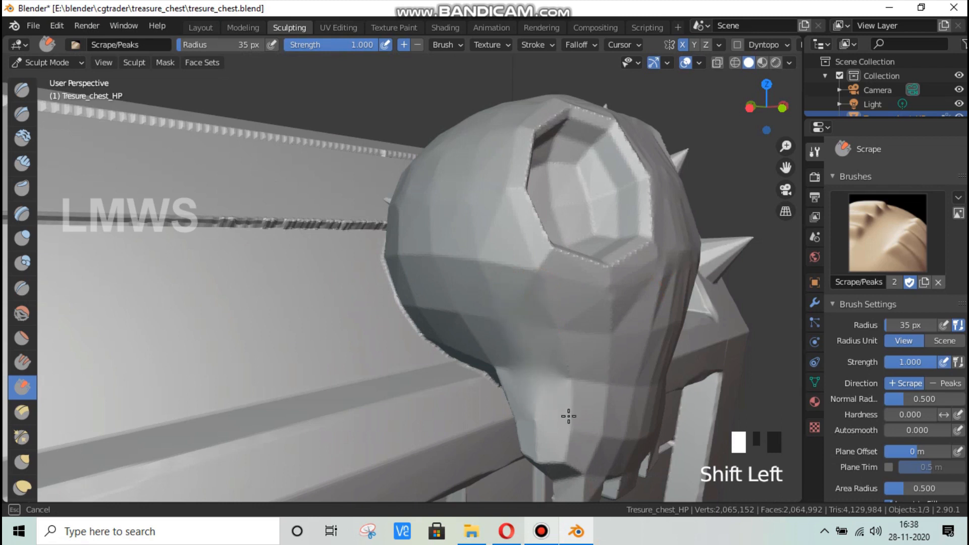
mouse_move(568, 417)
left_mouse_down("shift")
mouse_move(567, 438)
mouse_move(585, 406)
left_mouse_up("shift")
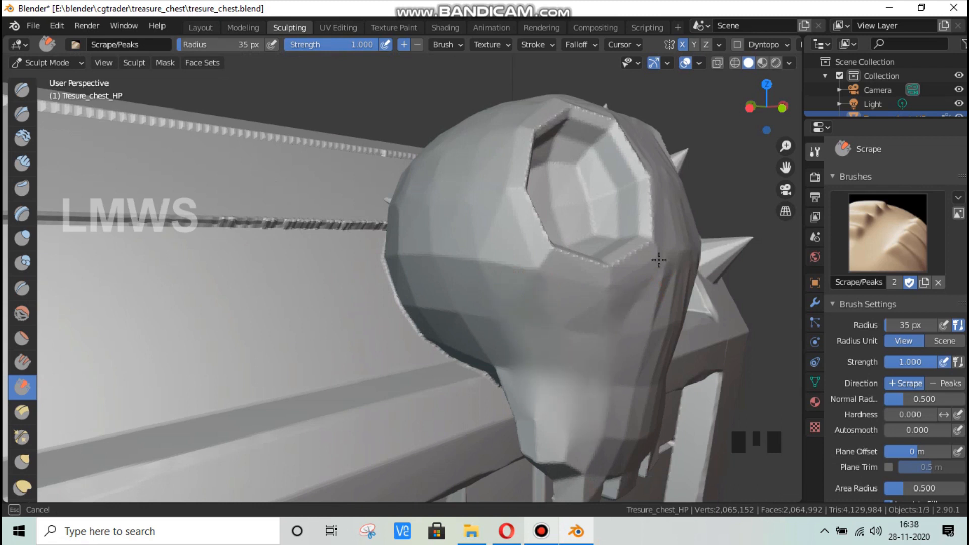
mouse_move(672, 305)
left_mouse_down()
mouse_move(664, 333)
mouse_move(675, 278)
left_mouse_up()
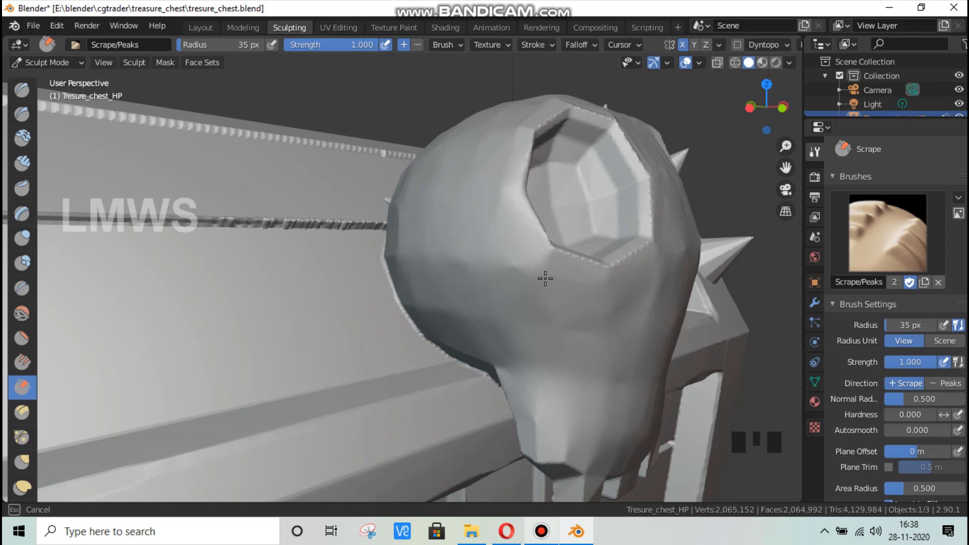
Smooth the facets across the skull's forehead and crown above the eye sockets
middle_click_drag(618, 302, 480, 321)
left_click_drag(411, 309, 341, 268, "shift")
left_click_drag(348, 218, 363, 195, "shift")
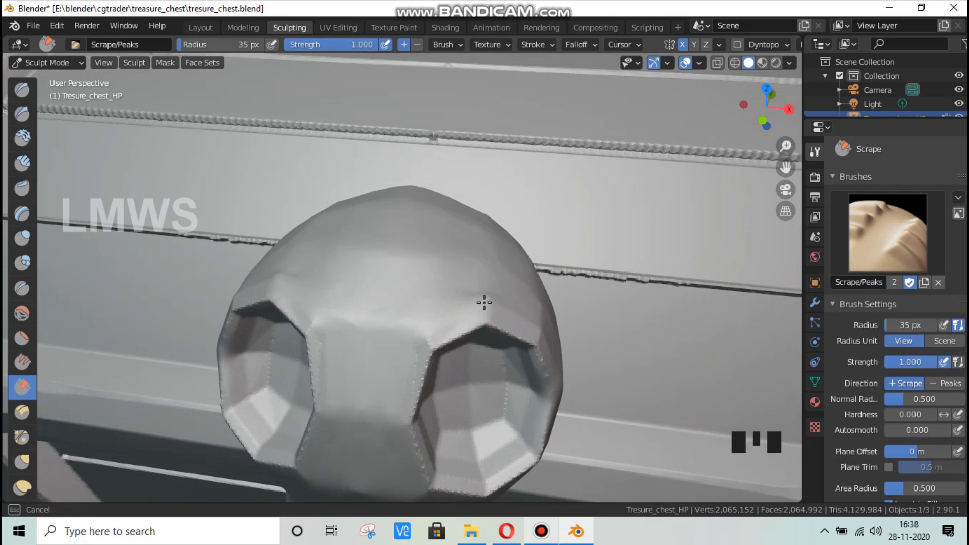
Smooth the remaining facets on the side of the skull behind and below the opposite eye socket
middle_click_drag(573, 358, 395, 232)
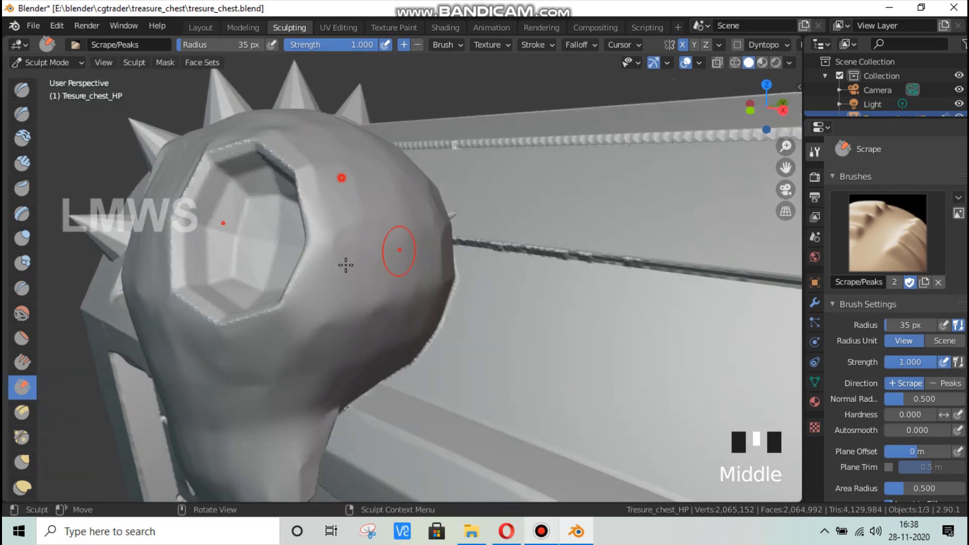
left_click_drag(346, 265, 375, 247, "shift")
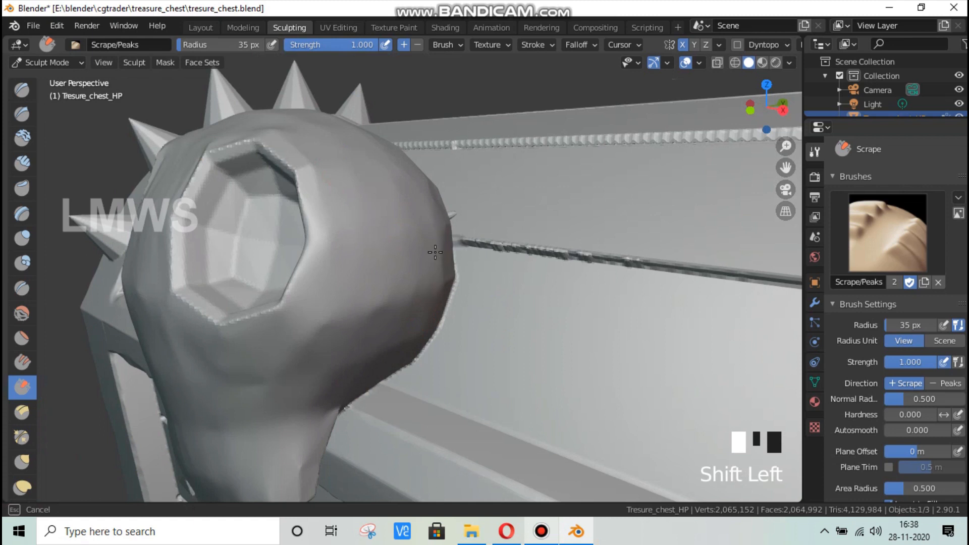
left_click_drag(412, 331, 422, 287, "shift")
left_click_drag(406, 244, 298, 349, "shift")
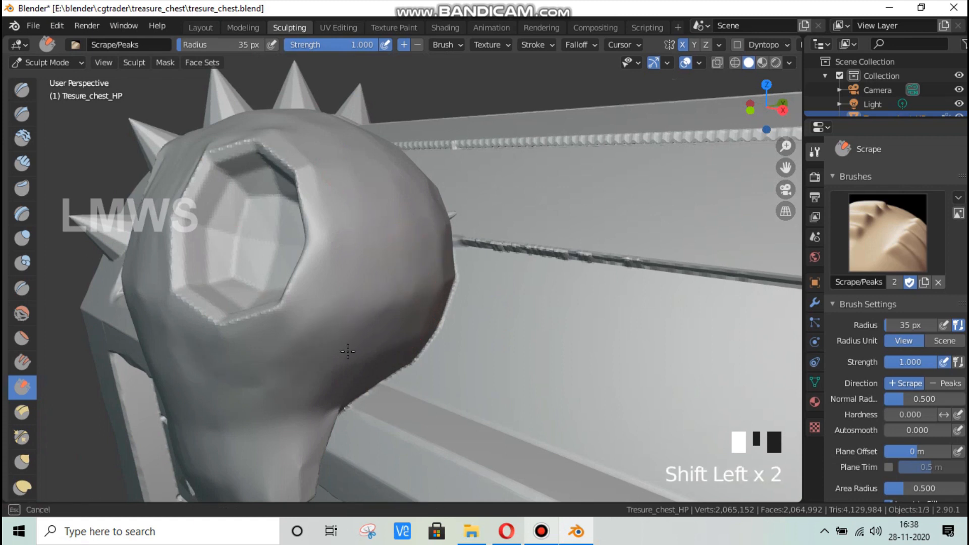
Smooth the faceted inner walls and floor of the skull's eye sockets into rounded hollows
middle_click_drag(216, 379, 377, 180)
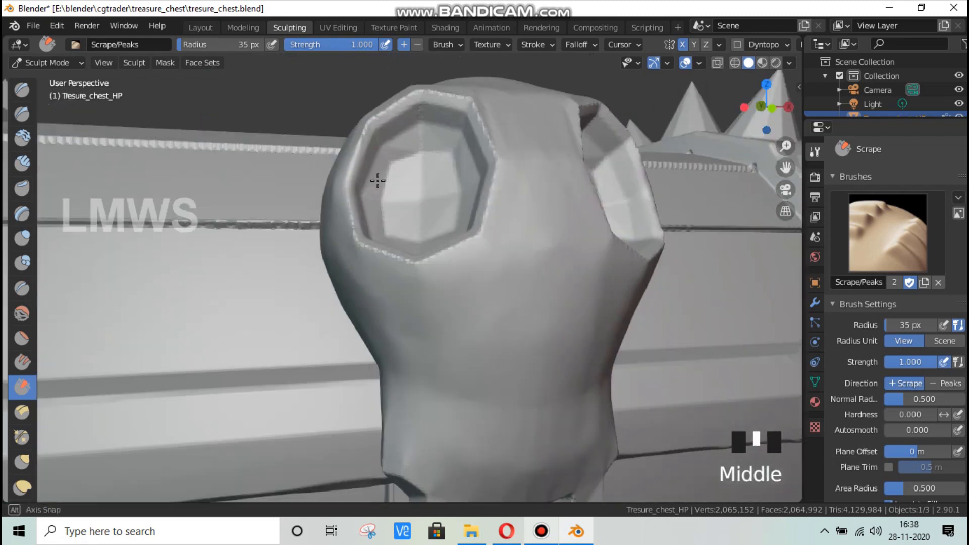
left_click_drag(400, 130, 425, 224, "shift")
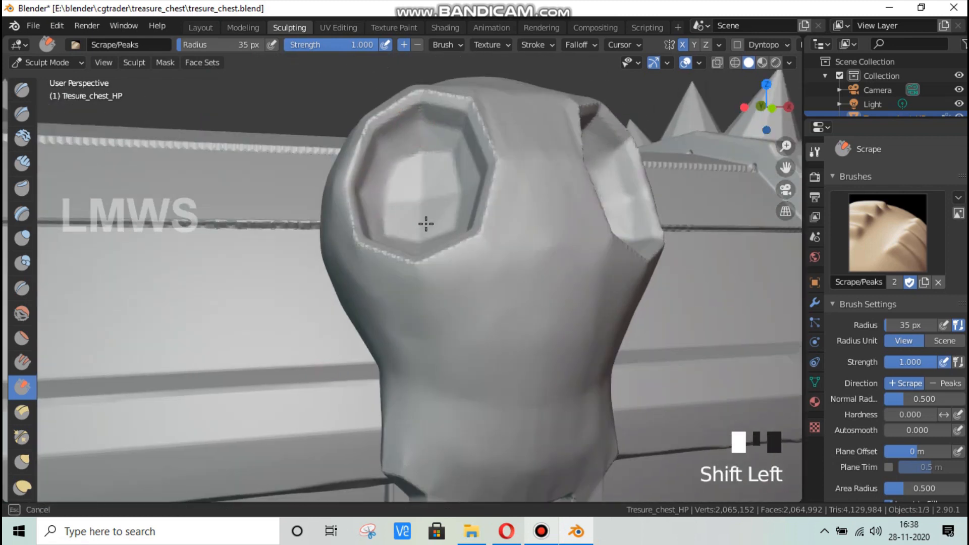
mouse_move(392, 149)
left_mouse_down("shift")
mouse_move(454, 134)
mouse_move(464, 161)
left_mouse_up("shift")
mouse_move(365, 160)
left_mouse_down("shift")
mouse_move(372, 232)
mouse_move(439, 237)
mouse_move(472, 178)
mouse_move(466, 221)
left_mouse_up("shift")
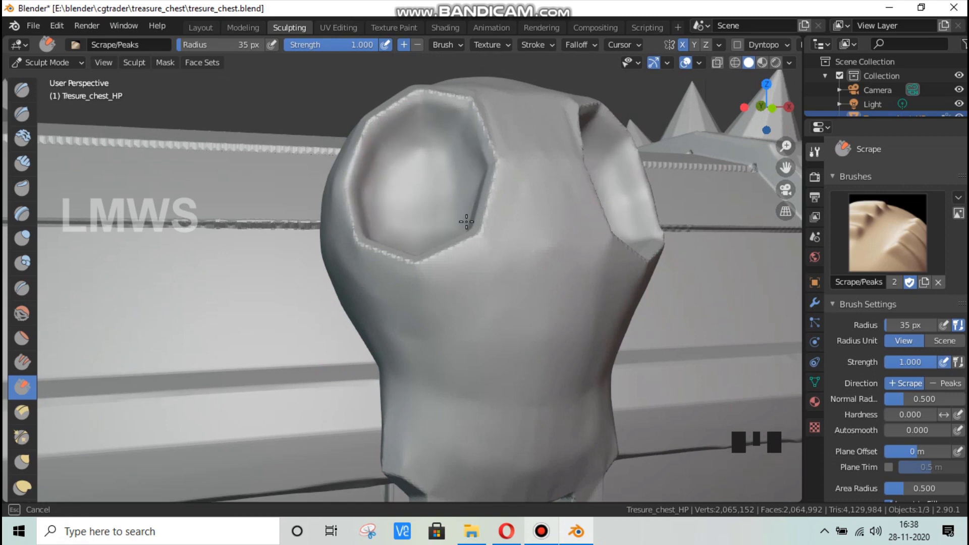
Smooth the remaining facets along the lower inner wall of the skull's eye socket, close to its rim
scroll(521, 299, "up", 2)
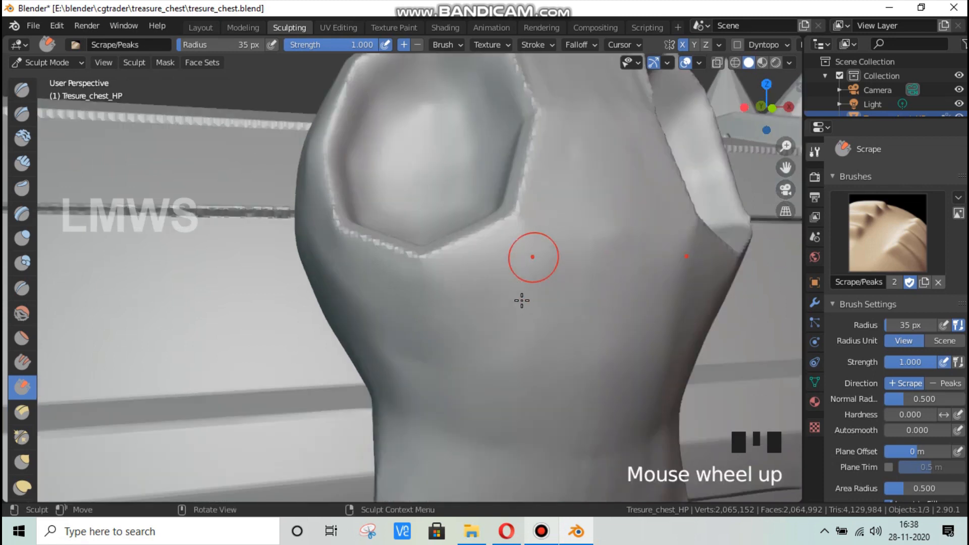
middle_click_drag(521, 298, 656, 364)
mouse_move(674, 324)
left_mouse_down("shift")
mouse_move(655, 396)
mouse_move(603, 415)
mouse_move(596, 406)
mouse_move(590, 421)
left_mouse_up("shift")
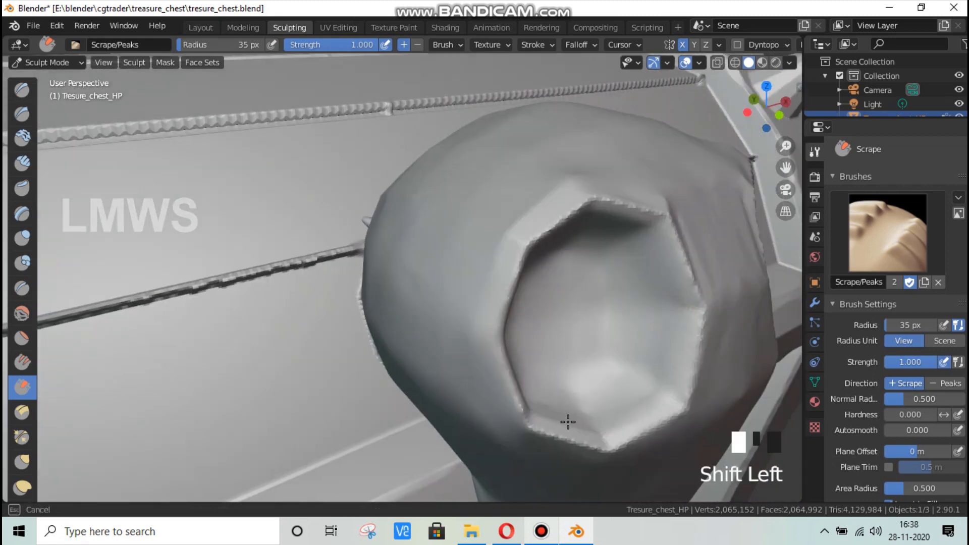
mouse_move(529, 380)
left_mouse_down("shift")
mouse_move(571, 264)
mouse_move(621, 360)
left_mouse_up("shift")
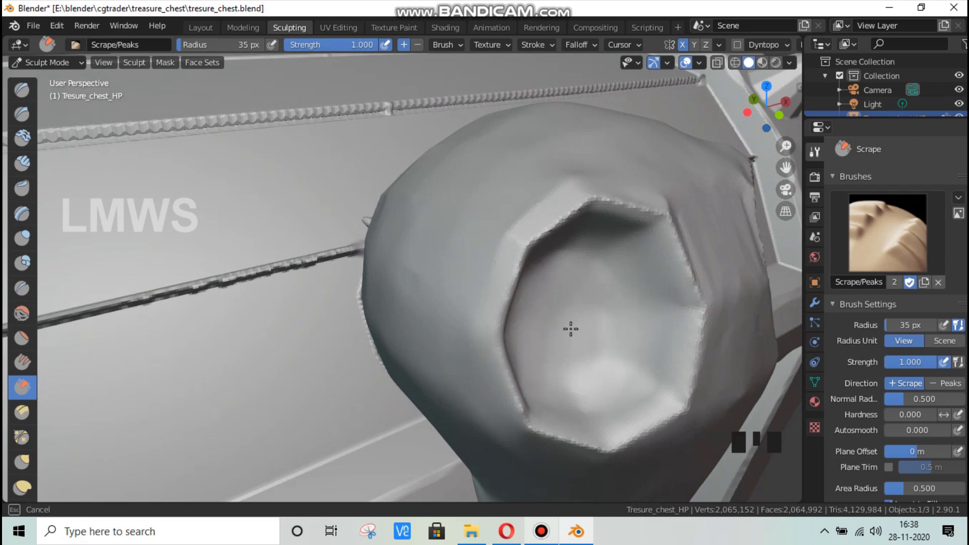
Try to carve the nose cavity below and between the eye sockets with the inverted Scrape brush, and undo the stroke
scroll(606, 337, "down", 2)
middle_click_drag(562, 320, 490, 349)
scroll(499, 346, "up", 2)
mouse_move(603, 353)
left_mouse_down("ctrl")
mouse_move(660, 398)
mouse_move(727, 407)
left_mouse_up("ctrl")
key("ctrl+z")
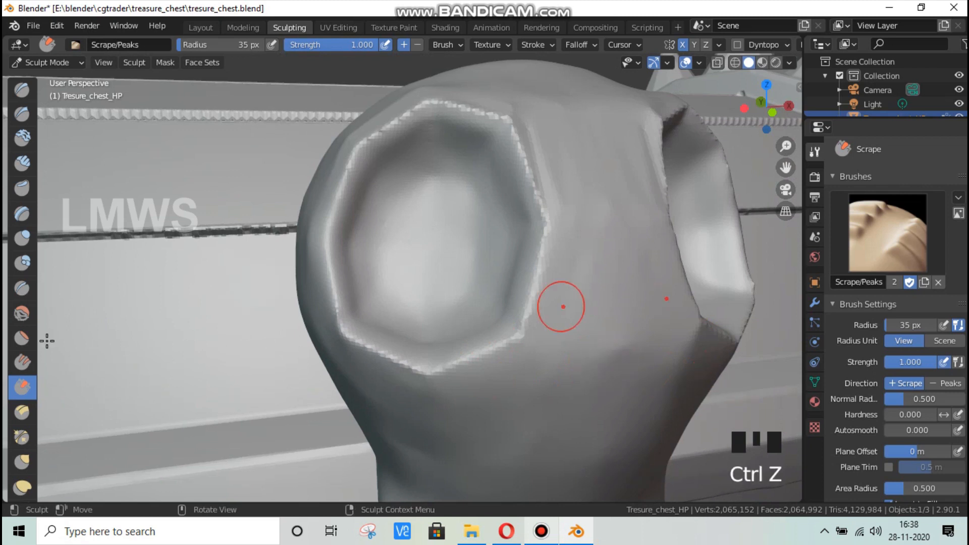
Smooth the skull's face beneath and between the eye sockets with the Smooth brush
left_click(22, 313)
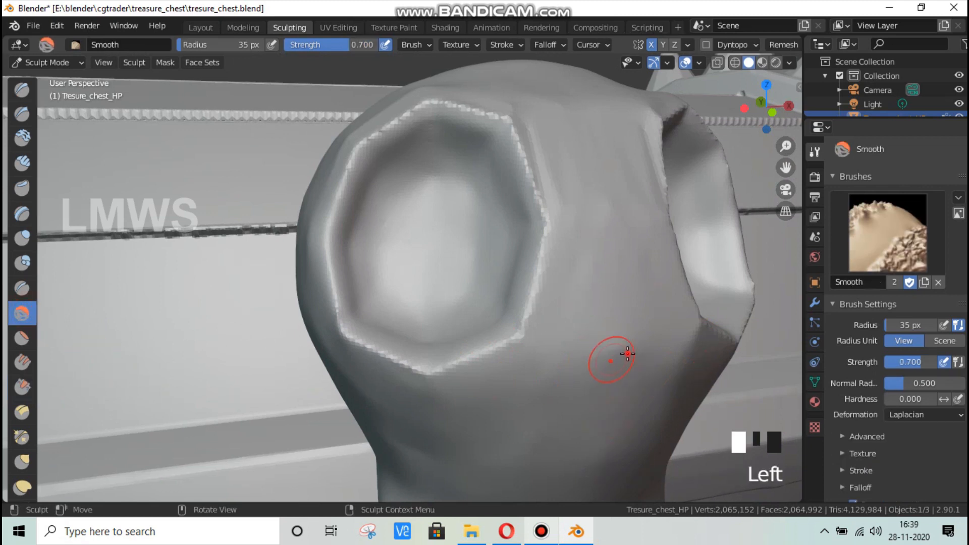
mouse_move(615, 351)
left_mouse_down()
mouse_move(619, 362)
mouse_move(605, 365)
mouse_move(627, 352)
left_mouse_up()
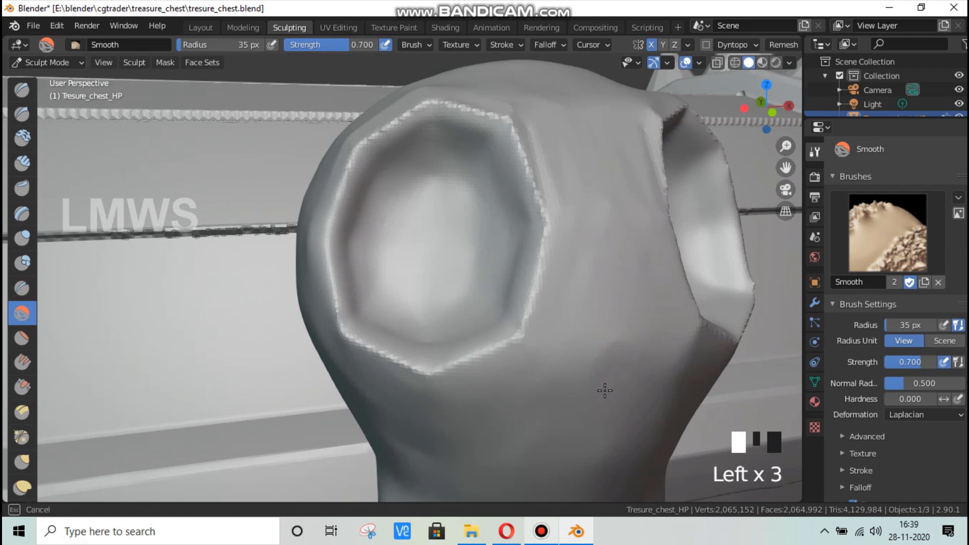
left_click_drag(605, 391, 754, 410)
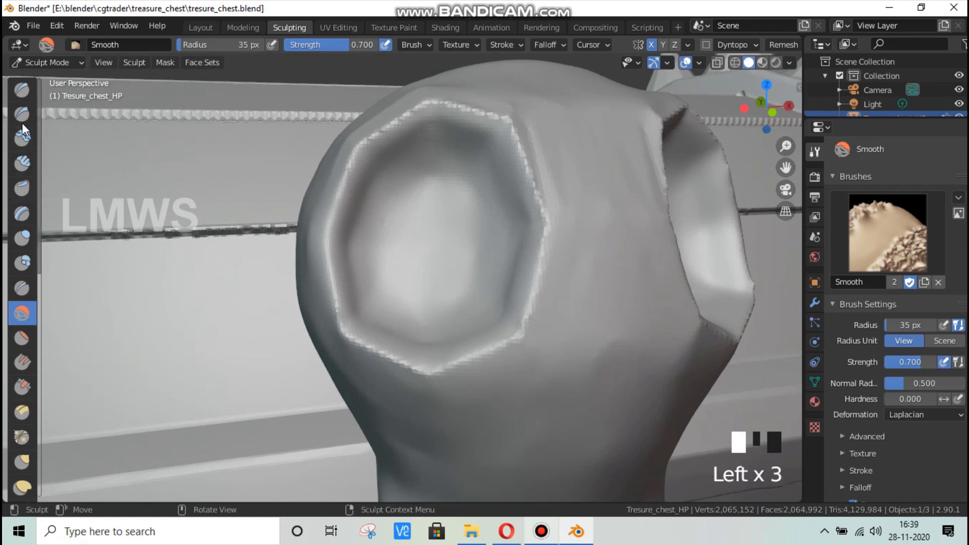
Carve a rounded triangular nose cavity below and between the eye sockets with Clay Strips, and smooth its jagged edges
left_click(22, 160)
mouse_move(623, 354)
left_mouse_down("shift")
mouse_move(612, 383)
mouse_move(582, 398)
mouse_move(603, 368)
mouse_move(631, 361)
mouse_move(646, 394)
mouse_move(601, 393)
mouse_move(614, 387)
mouse_move(605, 404)
mouse_move(608, 364)
mouse_move(580, 390)
mouse_move(626, 368)
mouse_move(590, 396)
mouse_move(555, 383)
mouse_move(607, 385)
mouse_move(615, 348)
left_mouse_up("shift")
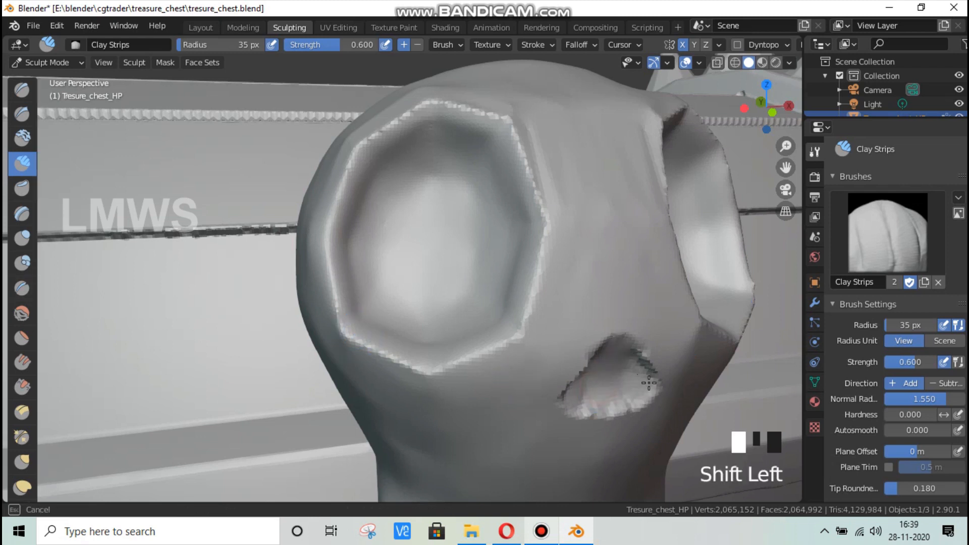
mouse_move(649, 382)
left_mouse_down("shift")
mouse_move(585, 396)
mouse_move(610, 381)
mouse_move(592, 378)
mouse_move(597, 400)
mouse_move(620, 385)
left_mouse_up("shift")
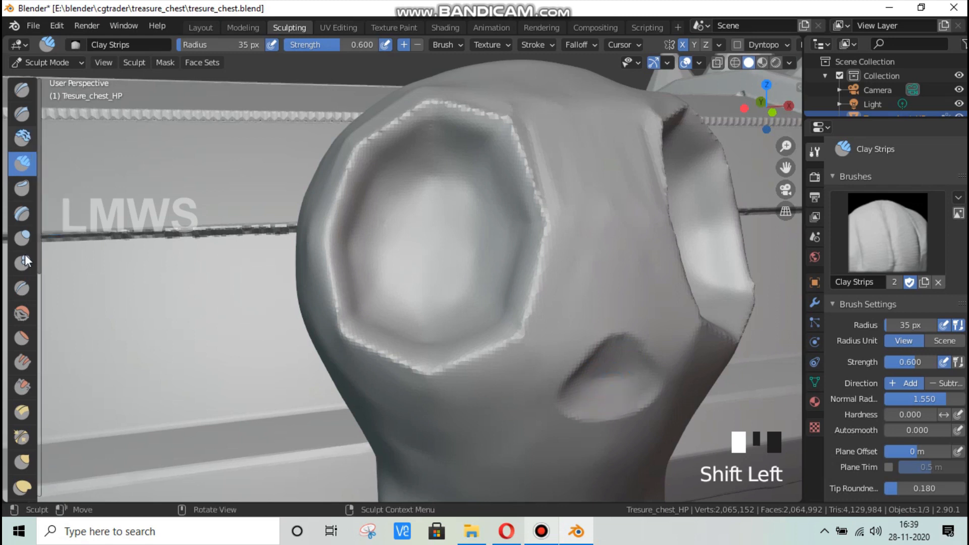
left_click(21, 312)
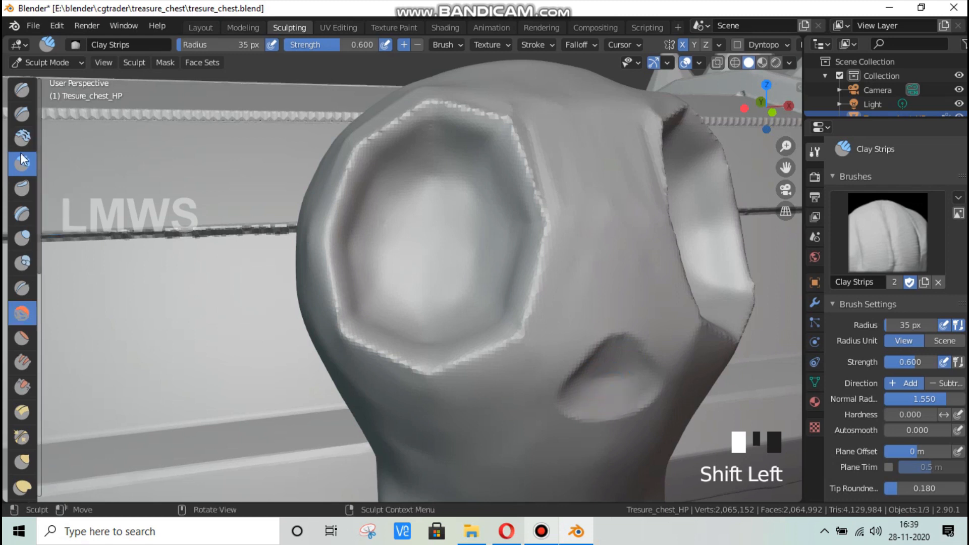
Sharpen the nose cavity's outline with the Draw Sharp brush, undo the excess stroke, and soften the groove with the Smooth brush
left_click(22, 114)
mouse_move(623, 340)
left_mouse_down()
mouse_move(593, 361)
mouse_move(564, 404)
mouse_move(625, 407)
mouse_move(580, 384)
mouse_move(576, 393)
left_mouse_up()
key("ctrl+z")
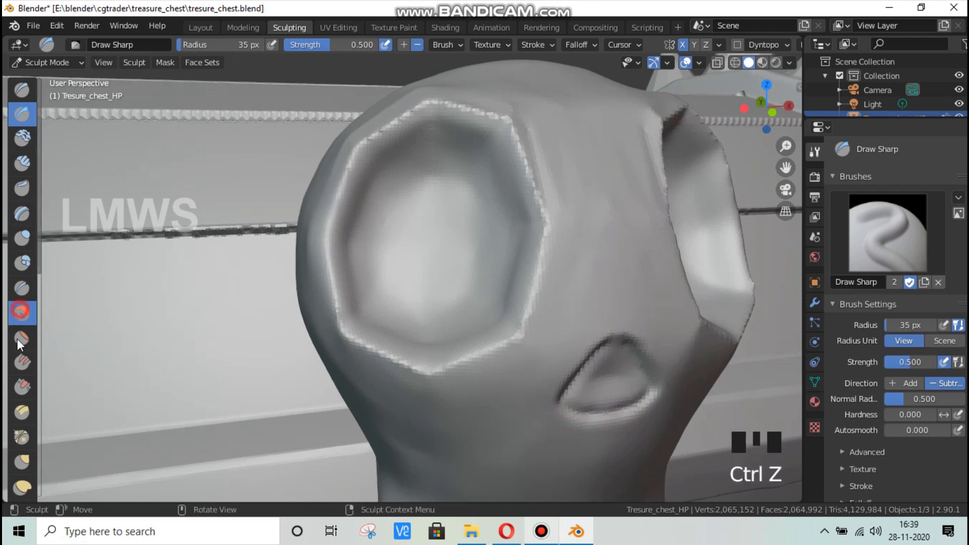
left_click(22, 313)
left_click_drag(575, 388, 583, 382)
mouse_move(584, 382)
left_mouse_down()
mouse_move(583, 401)
mouse_move(619, 395)
mouse_move(608, 379)
mouse_move(595, 385)
mouse_move(597, 376)
mouse_move(612, 389)
mouse_move(617, 364)
mouse_move(591, 389)
mouse_move(631, 389)
mouse_move(617, 358)
left_mouse_up()
Deepen the nose cavity with inverted strokes, trying the Draw Sharp and Draw brushes and undoing the unwanted strokes
left_click(608, 379, "ctrl")
left_click(21, 114)
left_click(613, 397)
key("ctrl+z")
left_click(22, 91)
mouse_move(638, 377)
left_mouse_down("shift")
mouse_move(604, 394)
mouse_move(607, 373)
mouse_move(581, 398)
mouse_move(633, 370)
mouse_move(617, 372)
left_mouse_up("shift")
key("ctrl+z")
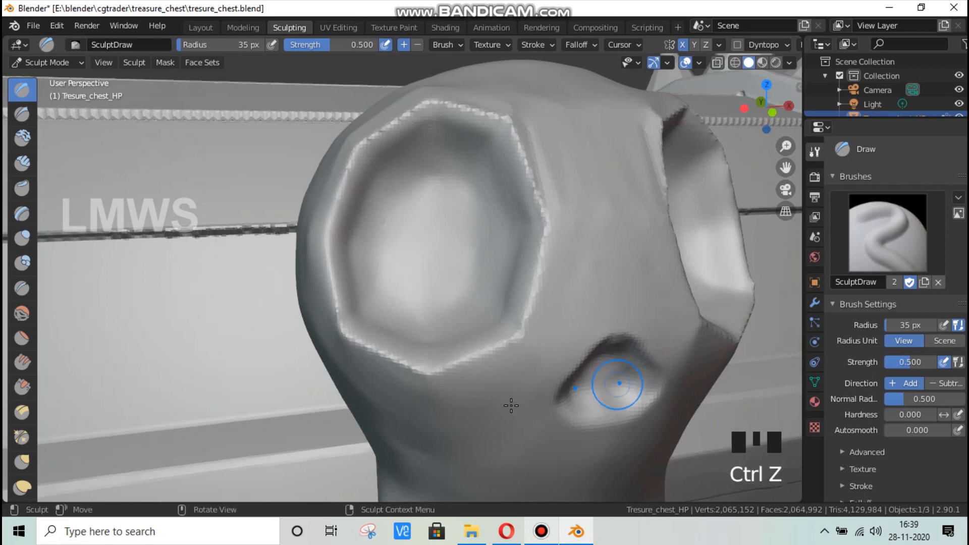
Smooth the lumps on the nose cavity's floor from the front of the skull with the Smooth brush
middle_click_drag(510, 402, 265, 304)
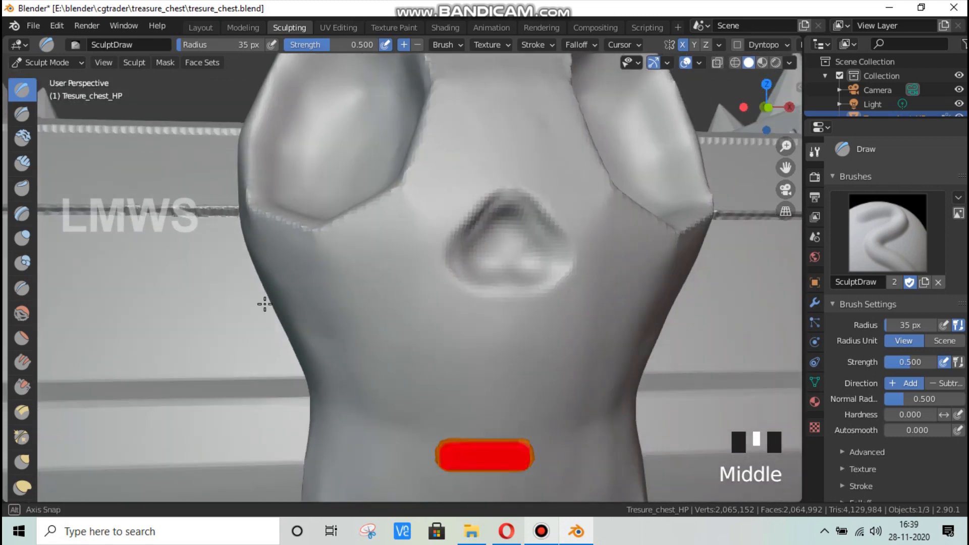
left_click(22, 313)
mouse_move(483, 231)
left_mouse_down()
mouse_move(461, 247)
mouse_move(506, 210)
mouse_move(475, 264)
mouse_move(533, 264)
left_mouse_up()
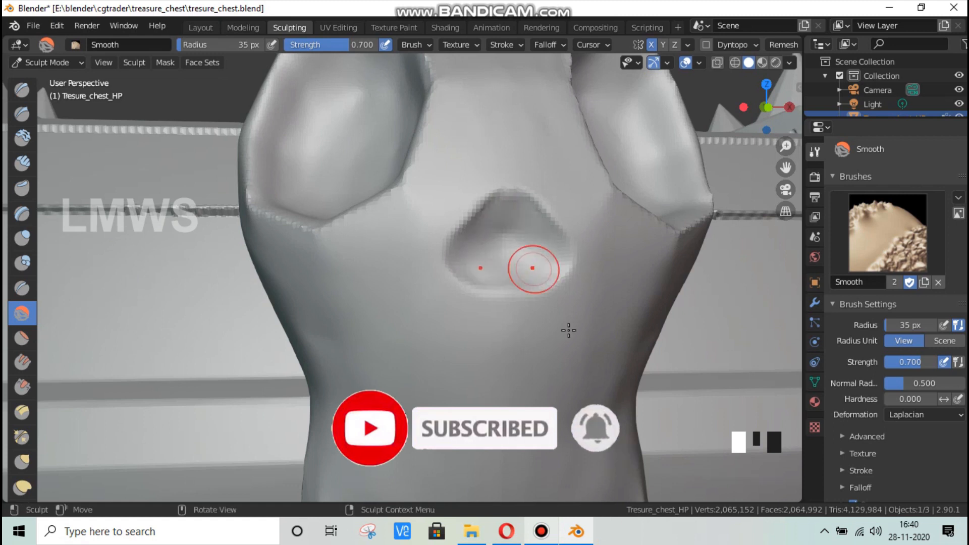
Save the treasure chest file
scroll(560, 333, "down", 3)
mouse_move(487, 363)
middle_mouse_down()
mouse_move(430, 370)
mouse_move(372, 325)
middle_mouse_up()
scroll(372, 324, "up", 2)
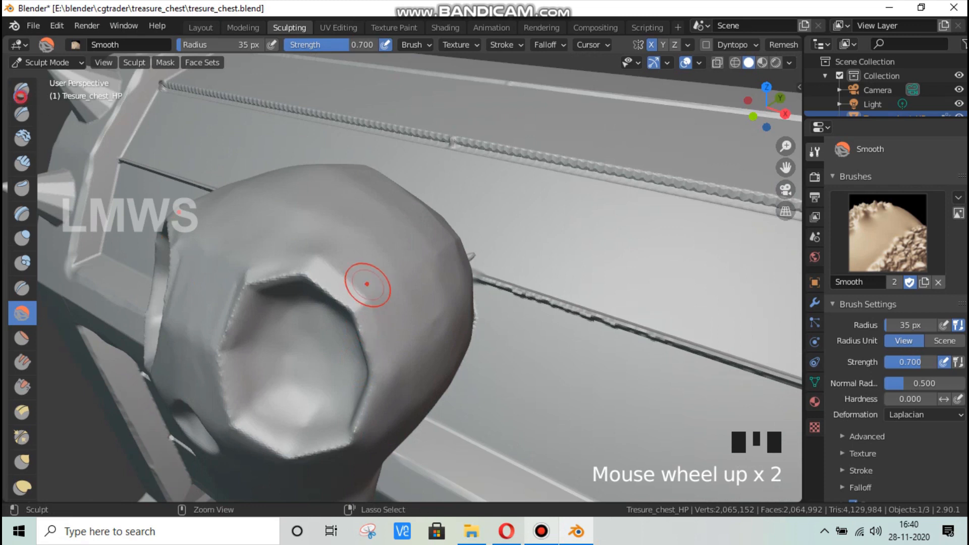
key("ctrl+s")
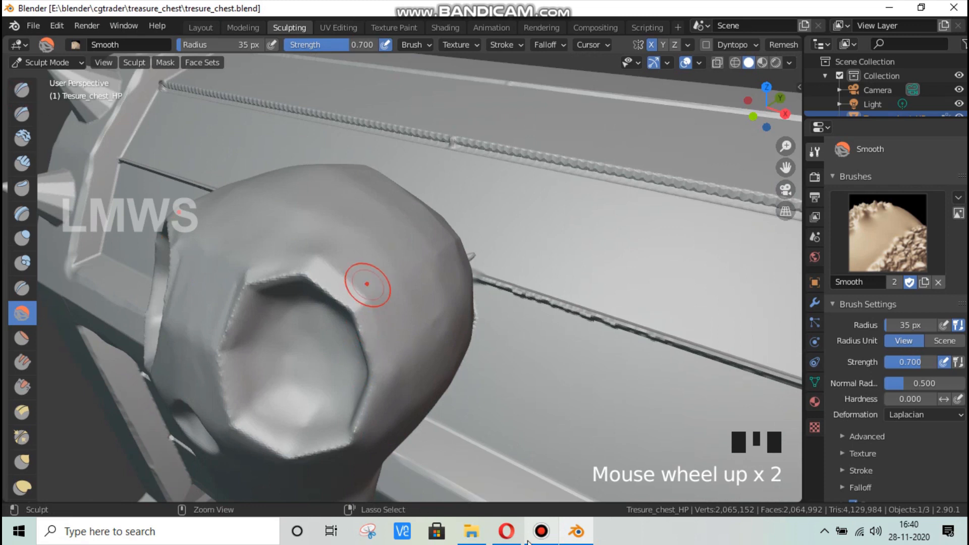
key("alt+Tab")
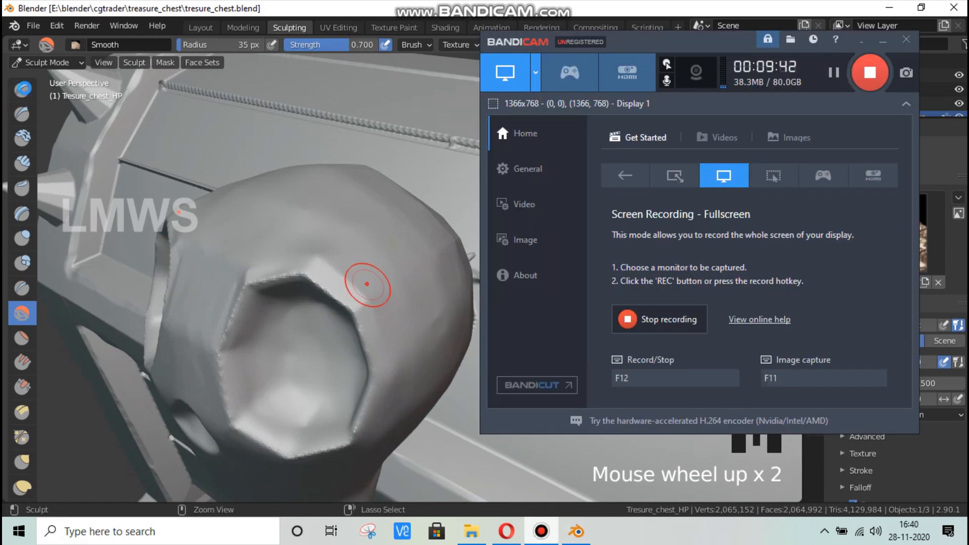
left_click(23, 89)
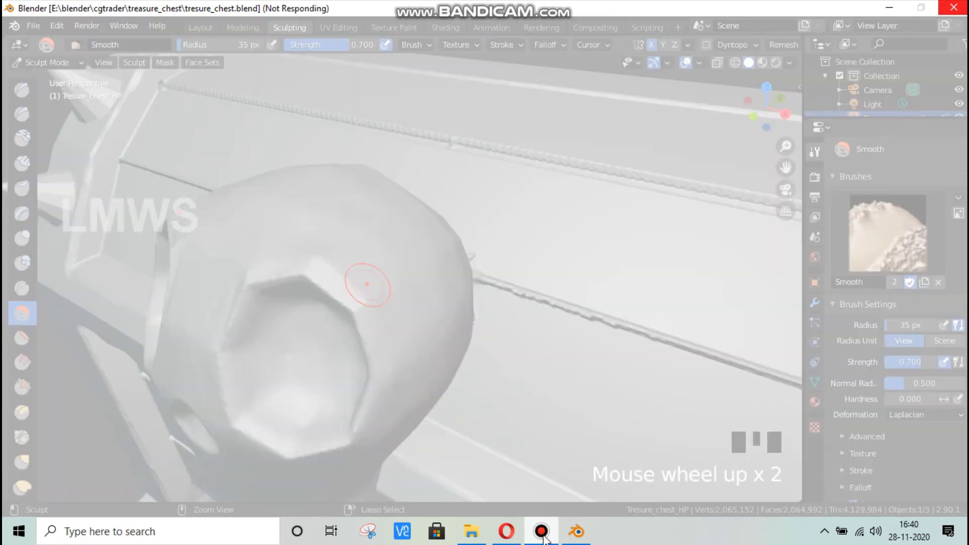
left_click(543, 535)
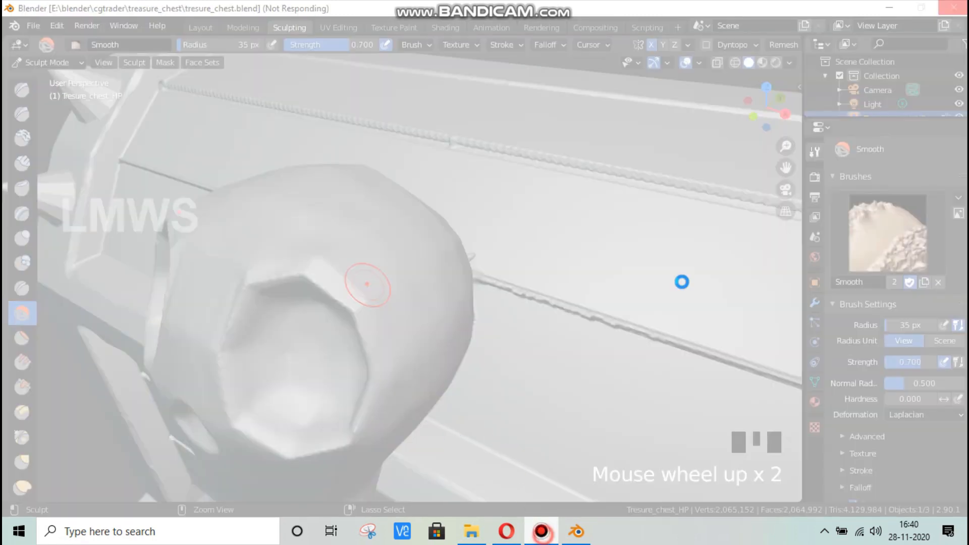
left_click(553, 534)
left_click(880, 76)
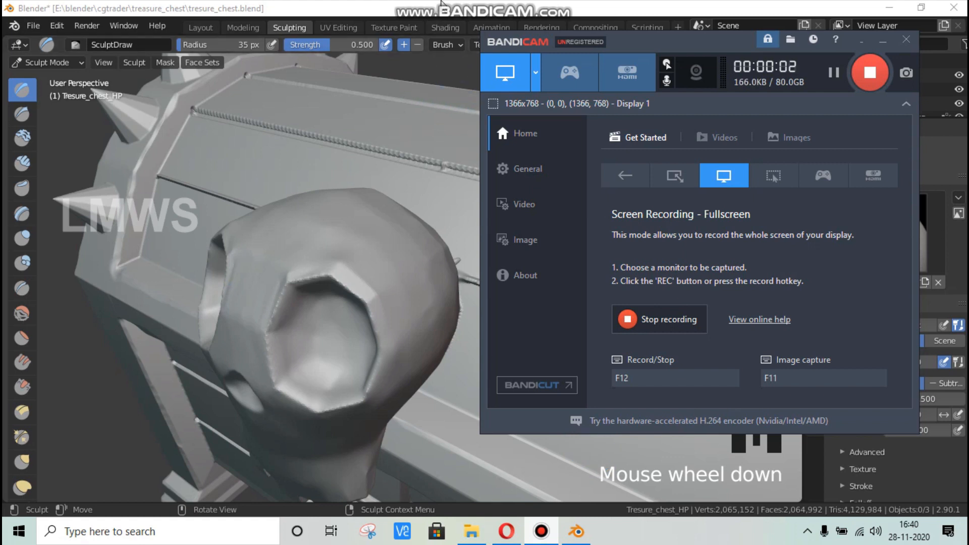
Build up a raised ridge around the eye socket's rim with the Draw brush
left_click(440, 2)
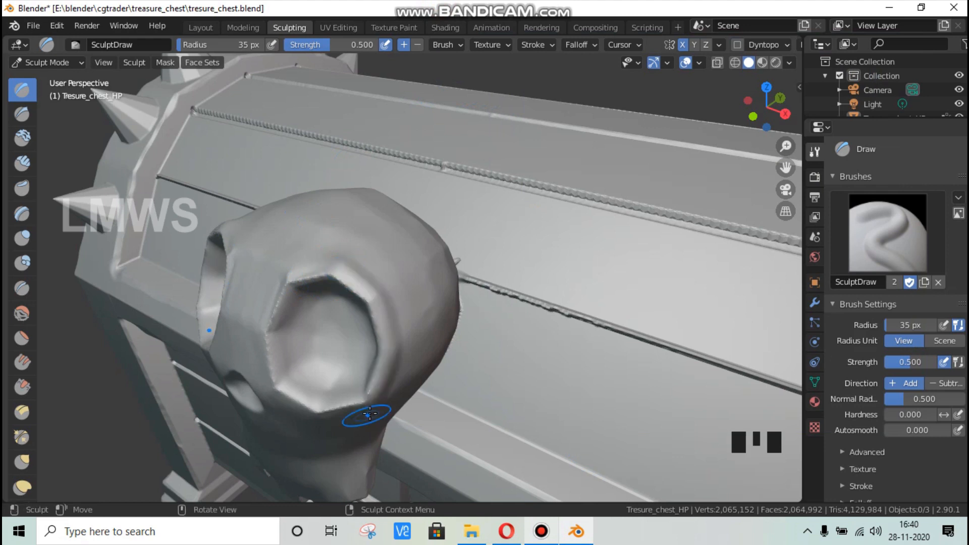
mouse_move(302, 277)
left_mouse_down()
mouse_move(266, 300)
mouse_move(259, 325)
mouse_move(271, 293)
mouse_move(290, 275)
mouse_move(320, 270)
left_mouse_up()
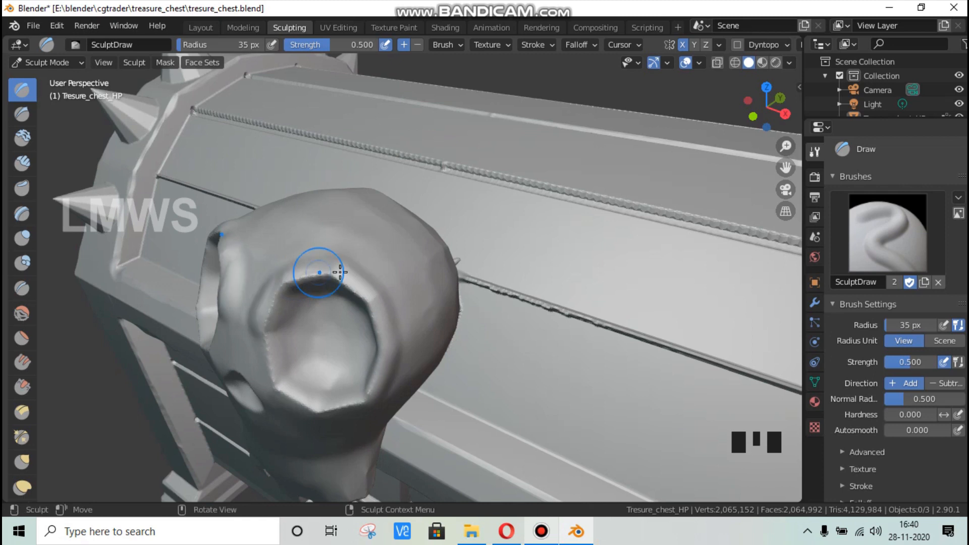
Draw a faint groove upward from the gap between the skull's teeth with the Crease brush
scroll(323, 305, "down", 4)
middle_click_drag(323, 305, 374, 401)
scroll(371, 396, "up", 3)
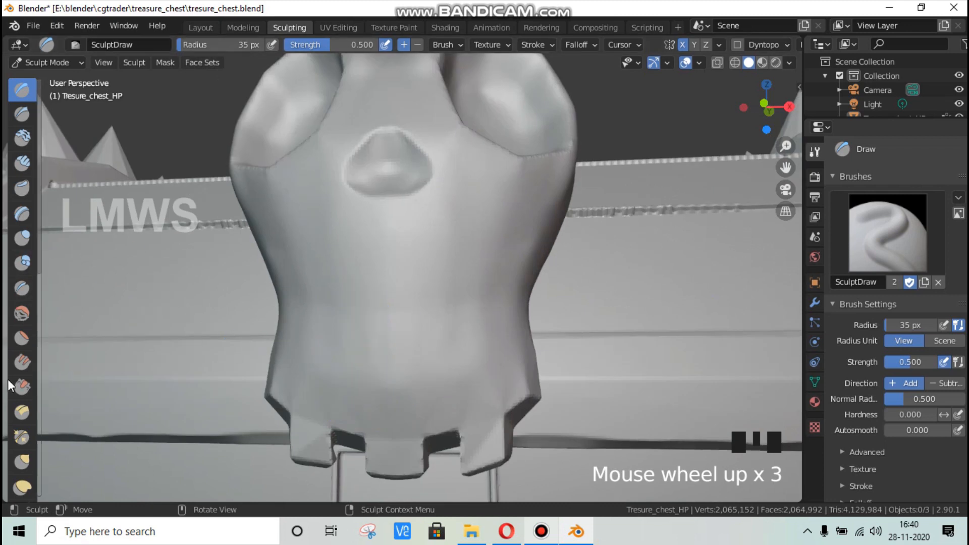
left_click(22, 287)
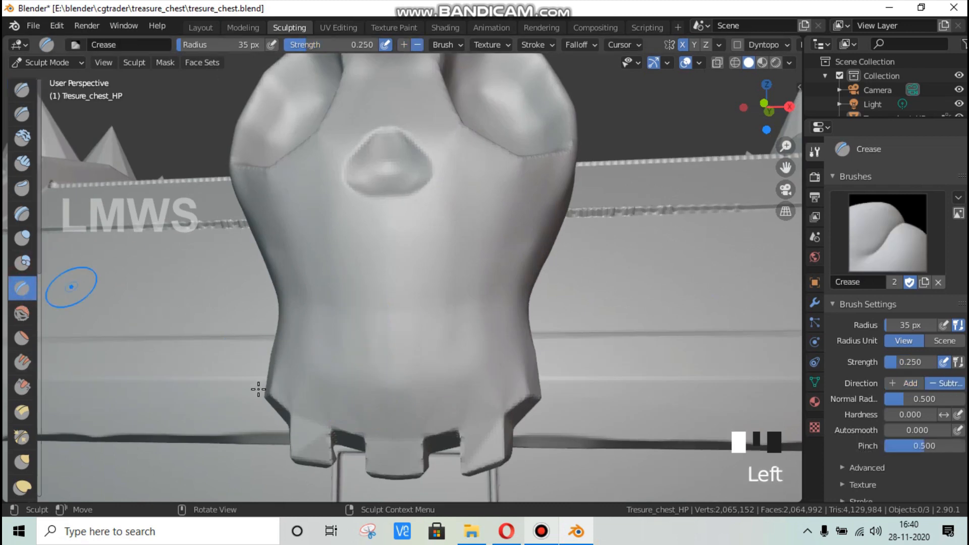
left_click(330, 423)
left_click_drag(324, 414, 337, 323)
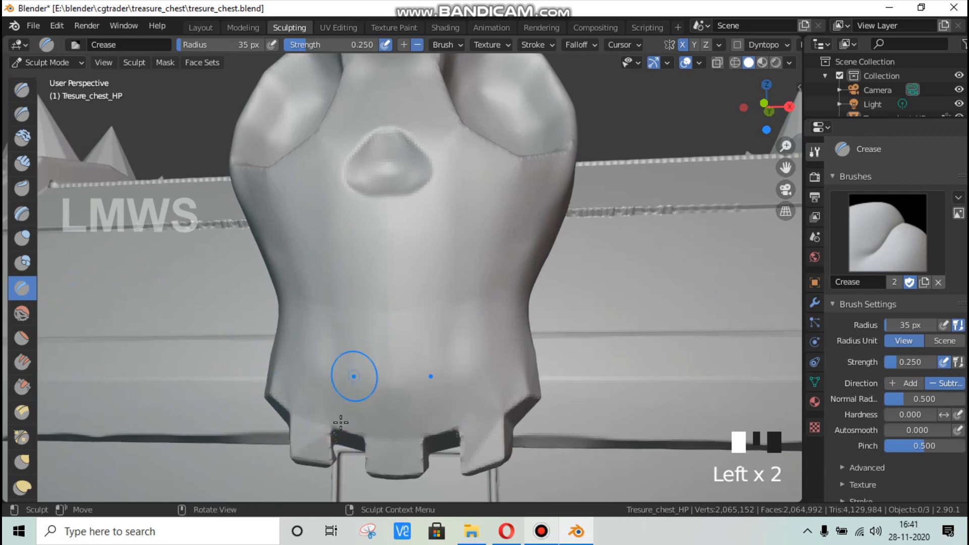
Set the Crease brush strength to 1.000, try a wide groove above the tooth gap, and undo that stroke
left_click_drag(304, 45, 383, 45)
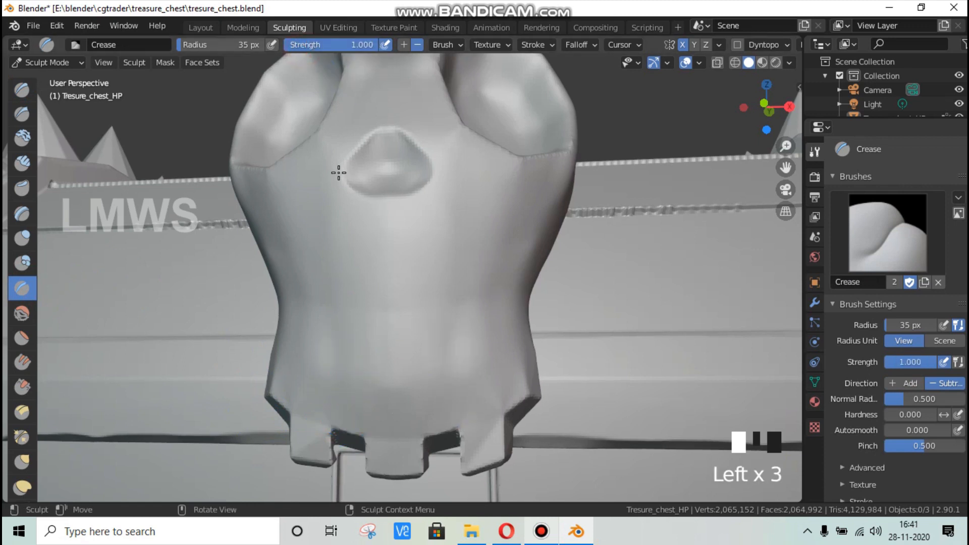
left_click_drag(329, 427, 344, 320)
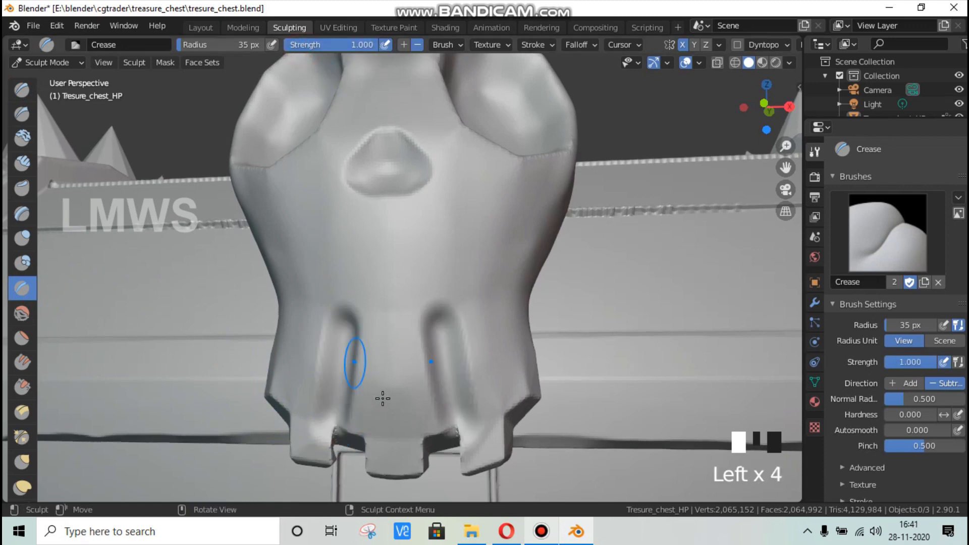
key("ctrl+z")
Set the Crease brush radius to 2 px and carve thin vertical lines upward from both sides of the tooth gaps
left_click(220, 49)
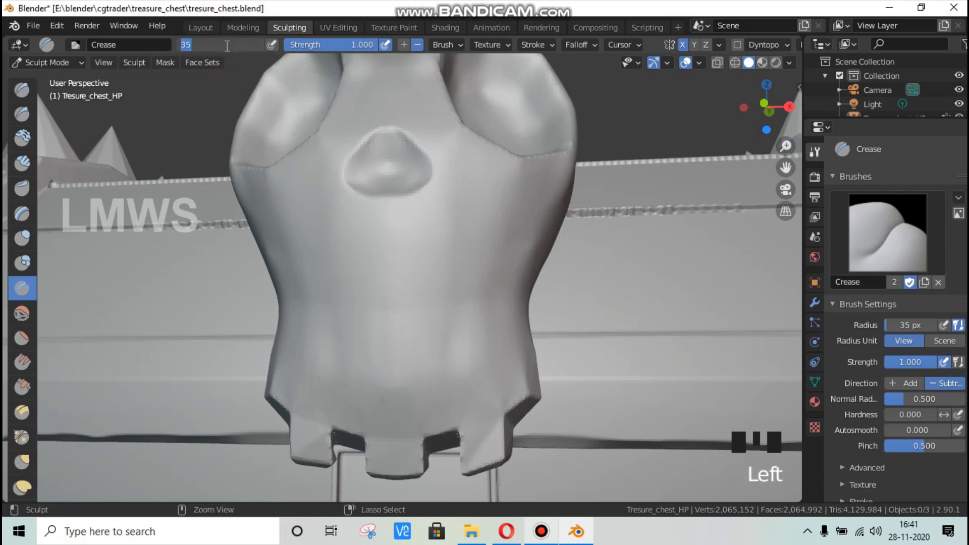
type("2")
left_click(230, 135)
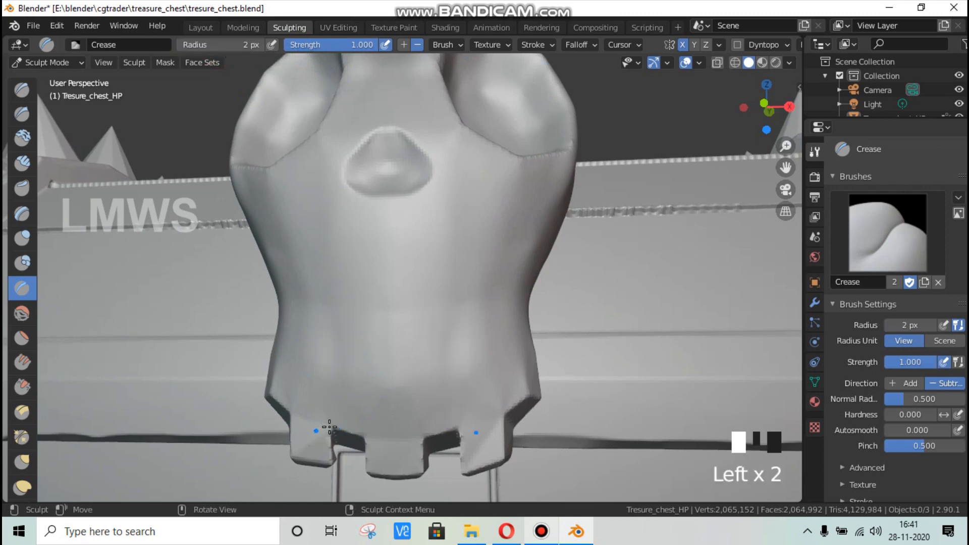
left_click_drag(334, 354, 337, 316)
left_click_drag(337, 417, 336, 319)
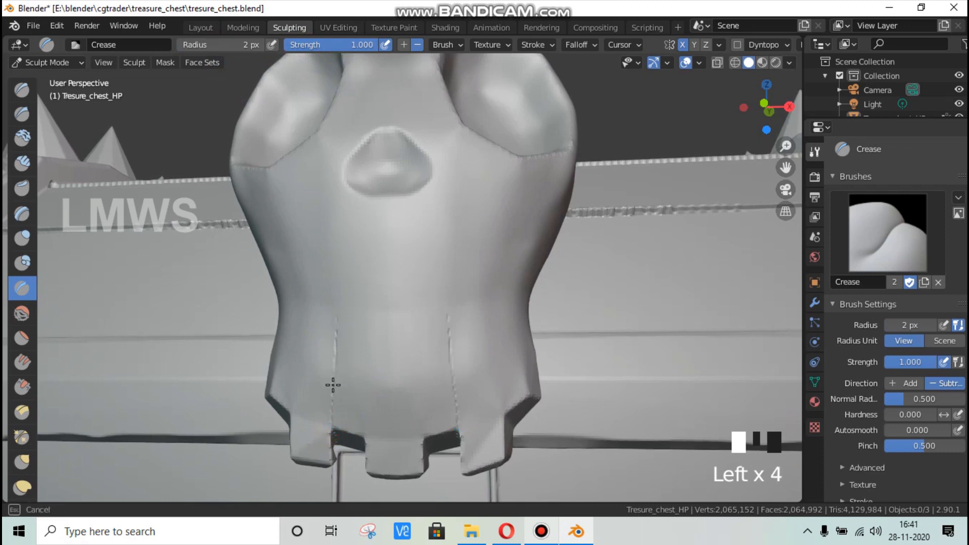
left_click_drag(364, 402, 365, 323)
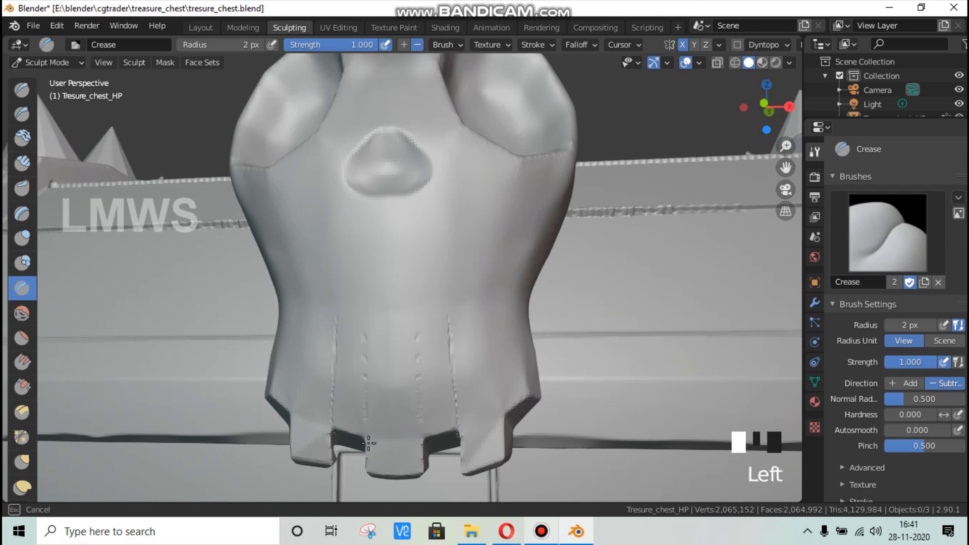
left_click_drag(365, 338, 365, 330)
Carve deeper inner, middle and outer tooth separation lines above the teeth with the inverted Layer brush at strength 0.556
left_click(22, 214)
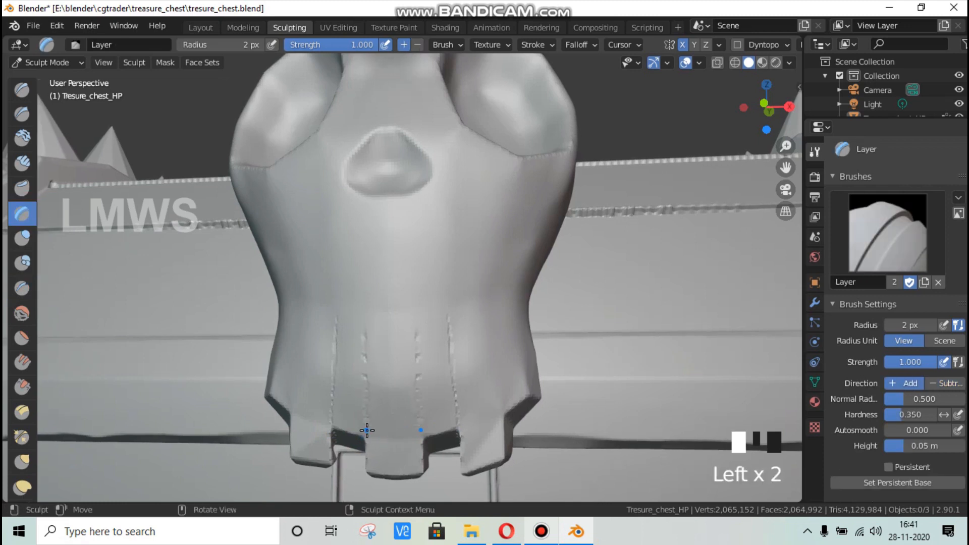
mouse_move(374, 44)
left_mouse_down()
mouse_move(310, 44)
mouse_move(335, 44)
left_mouse_up()
key("ctrl")
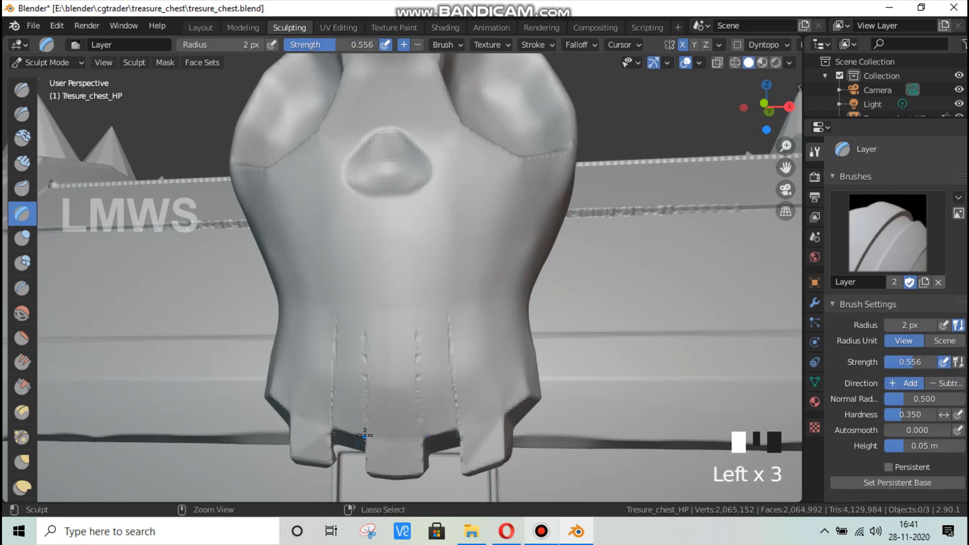
left_click_drag(367, 435, 366, 322, "ctrl")
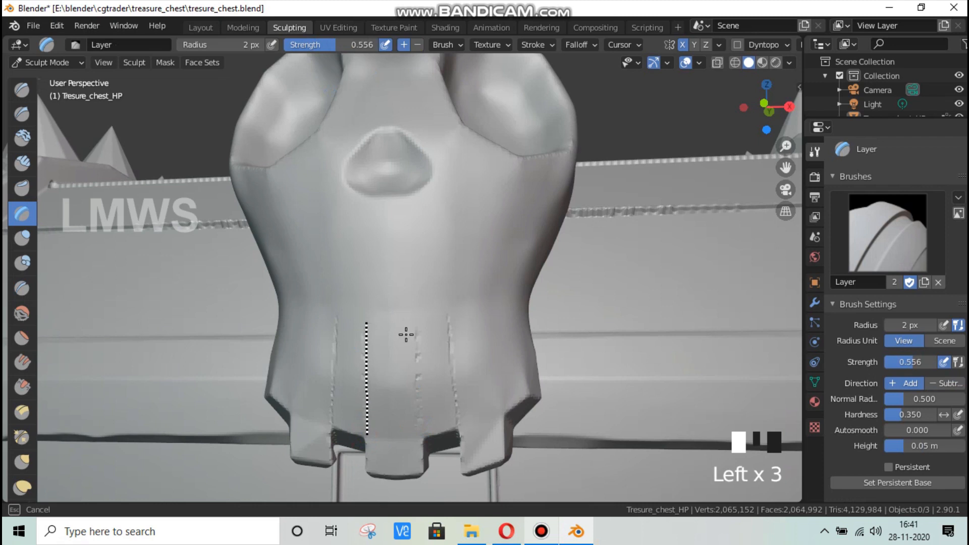
mouse_move(457, 428)
left_mouse_down("ctrl")
mouse_move(447, 320)
mouse_move(504, 412)
mouse_move(480, 306)
left_mouse_up("ctrl")
scroll(517, 355, "down", 2)
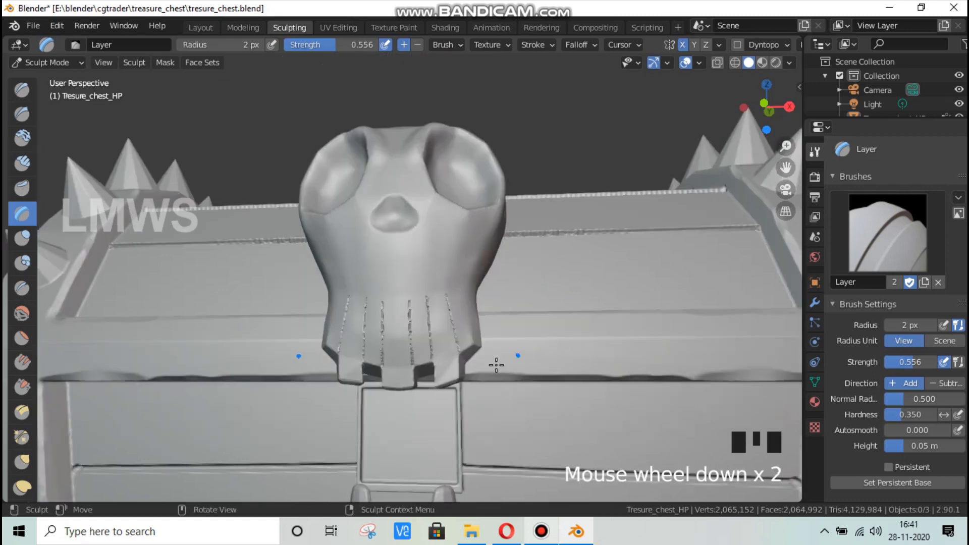
Check the carved tooth lines from farther away and at an angle, and save the file
scroll(358, 394, "down", 2)
middle_click_drag(395, 405, 417, 387)
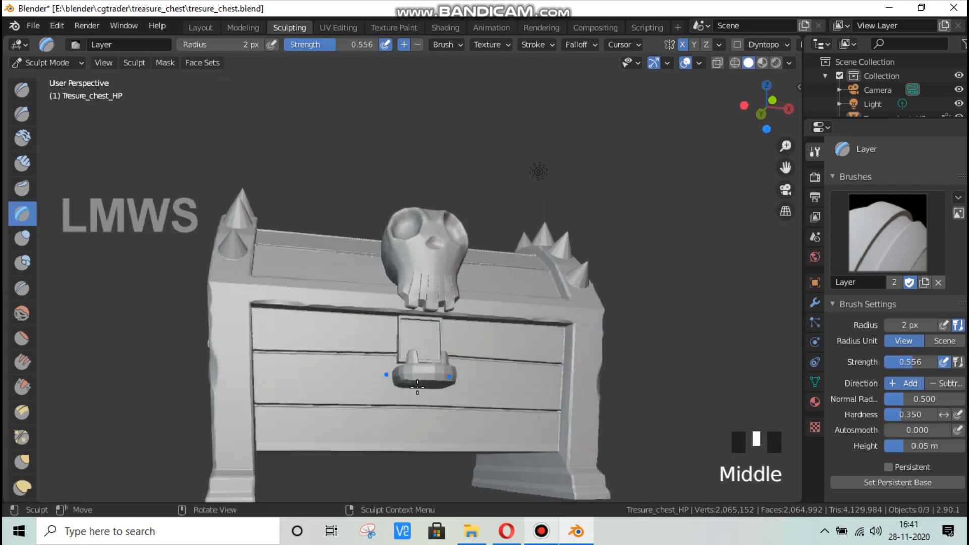
scroll(417, 387, "up", 5)
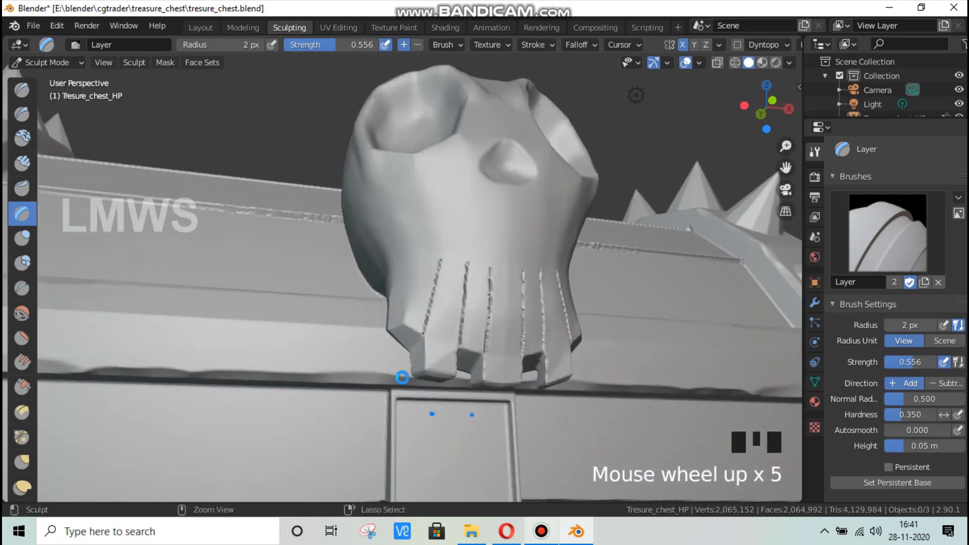
key("ctrl+s")
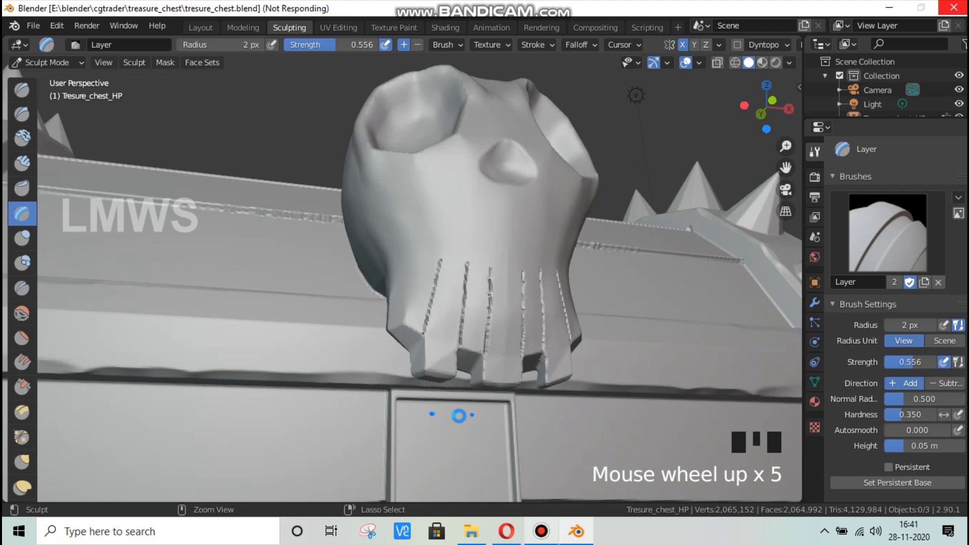
Try to dent the square lock plate below the skull in front view with the inverted Inflate brush at 2 px
key("KP_1")
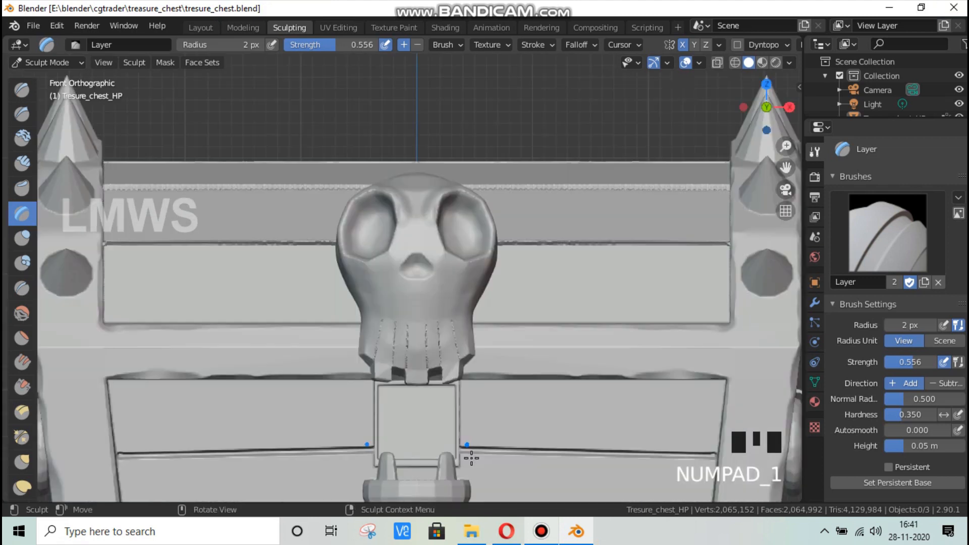
scroll(399, 433, "up", 3)
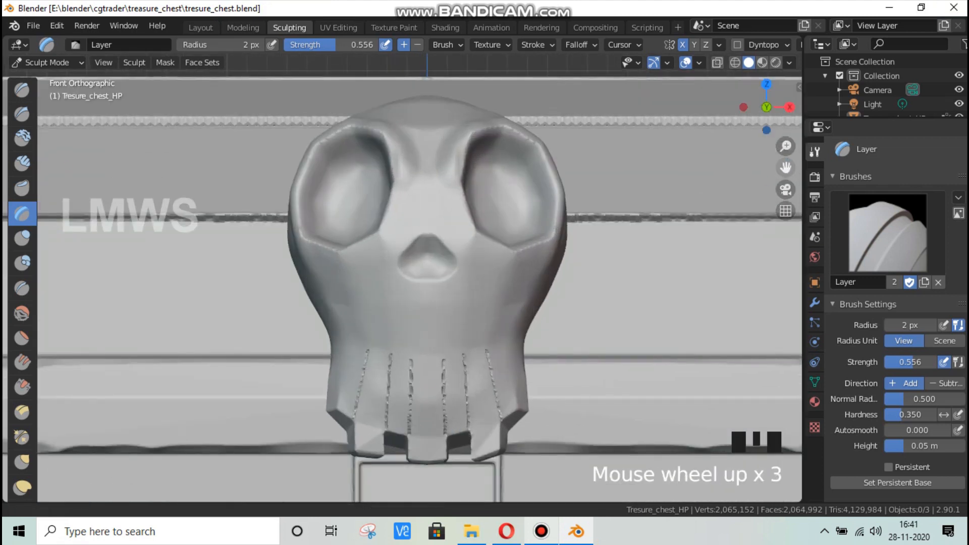
left_click_drag(786, 167, 739, 11)
scroll(453, 389, "up", 2)
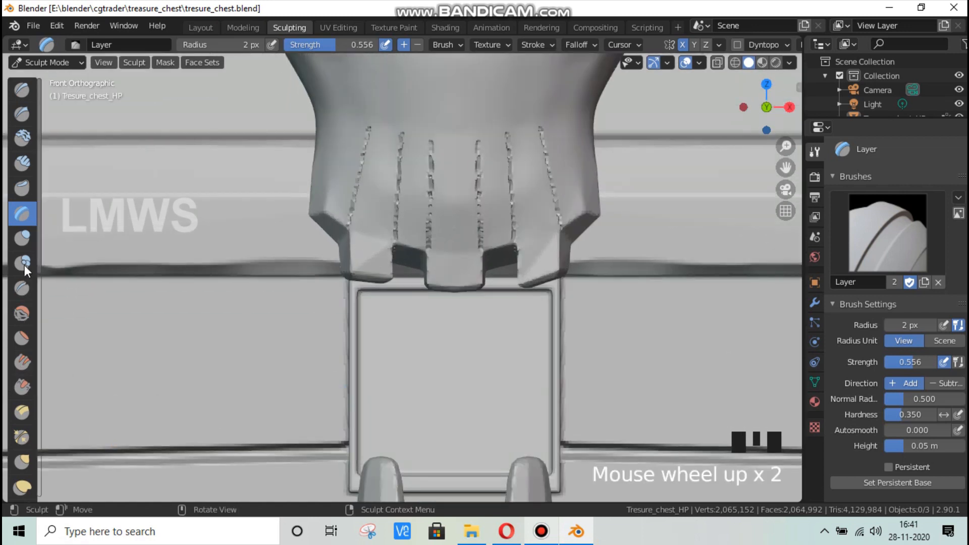
left_click(27, 242)
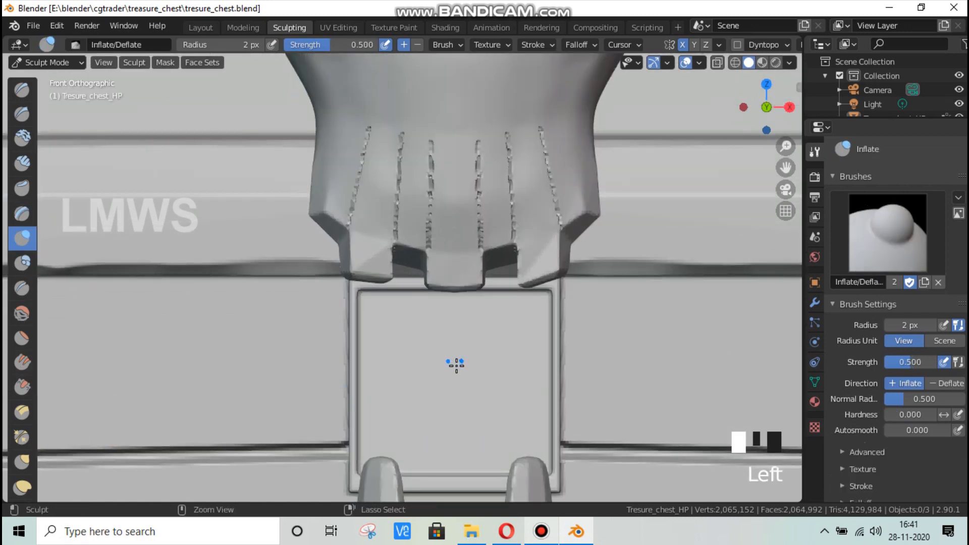
left_click(451, 375, "ctrl")
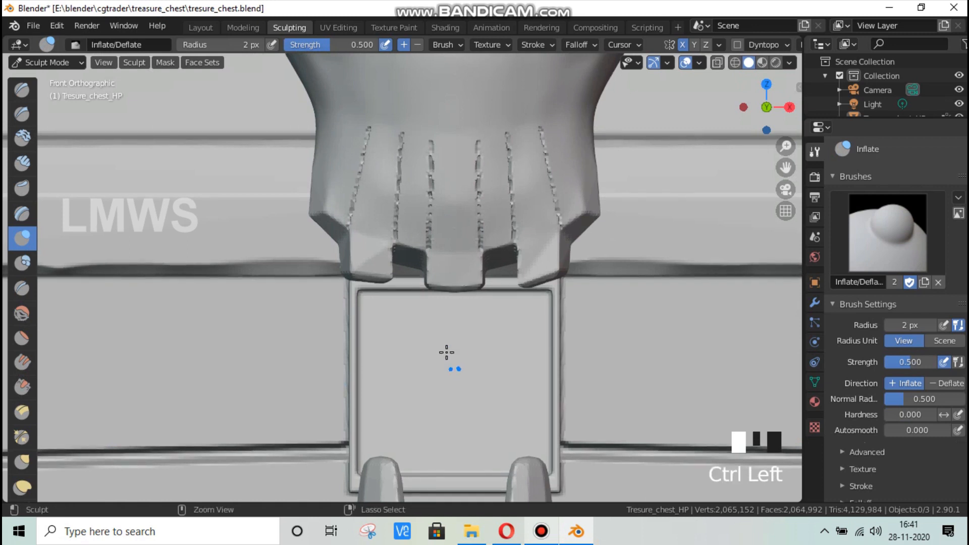
left_click(446, 352, "ctrl")
left_click(446, 353, "ctrl")
Set the brush radius to 15 px and try to deflate the lock plate's centre with the Inflate brush
left_click(229, 44)
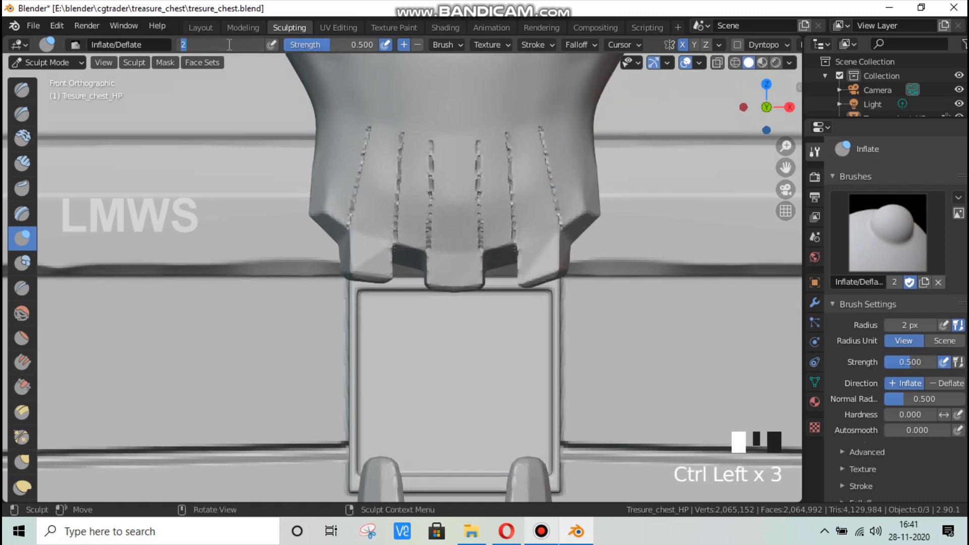
type("15")
key("Return")
left_click(450, 381, "ctrl")
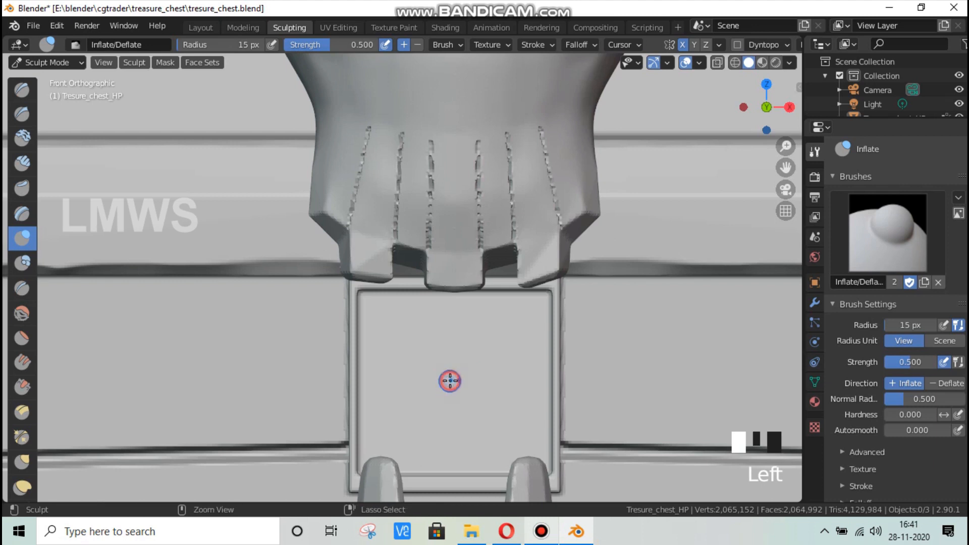
left_click(447, 391, "ctrl")
left_click(449, 389, "ctrl")
left_click(451, 387, "ctrl")
Carve a shallow round dent in the middle of the lock plate with the inverted Clay brush at strength 0.500
mouse_move(471, 402)
middle_mouse_down()
mouse_move(499, 388)
mouse_move(530, 391)
middle_mouse_up()
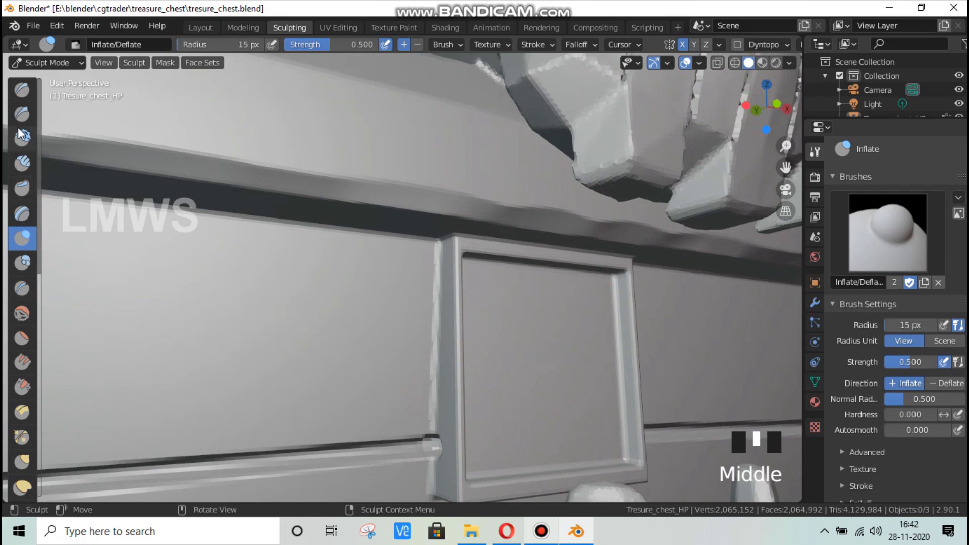
left_click(23, 90)
left_click(22, 114)
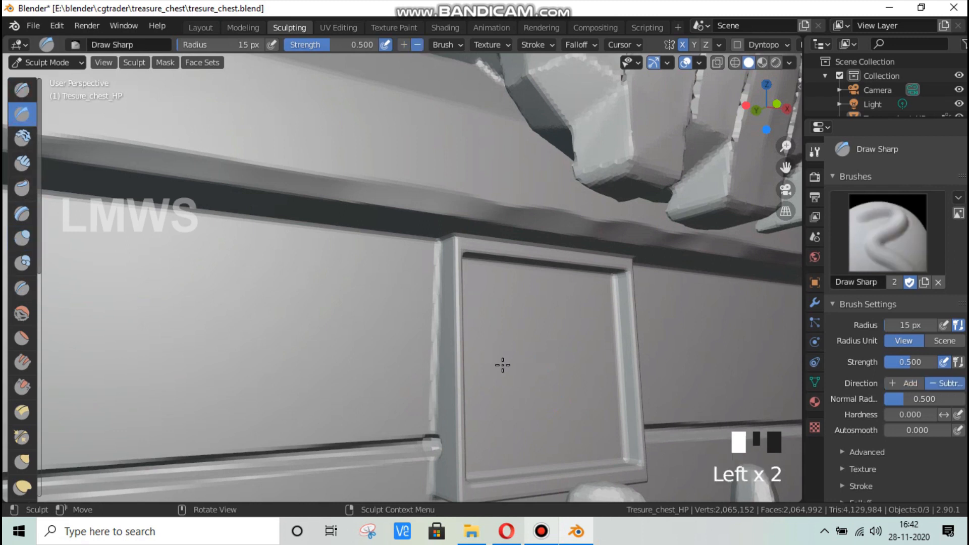
left_click(22, 137)
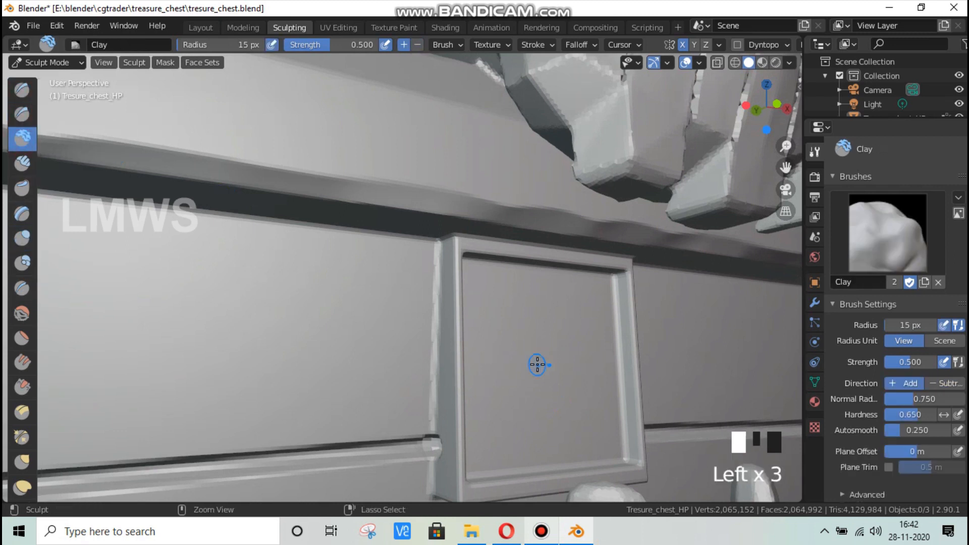
mouse_move(547, 359)
left_mouse_down("ctrl")
mouse_move(531, 358)
mouse_move(555, 367)
left_mouse_up("ctrl")
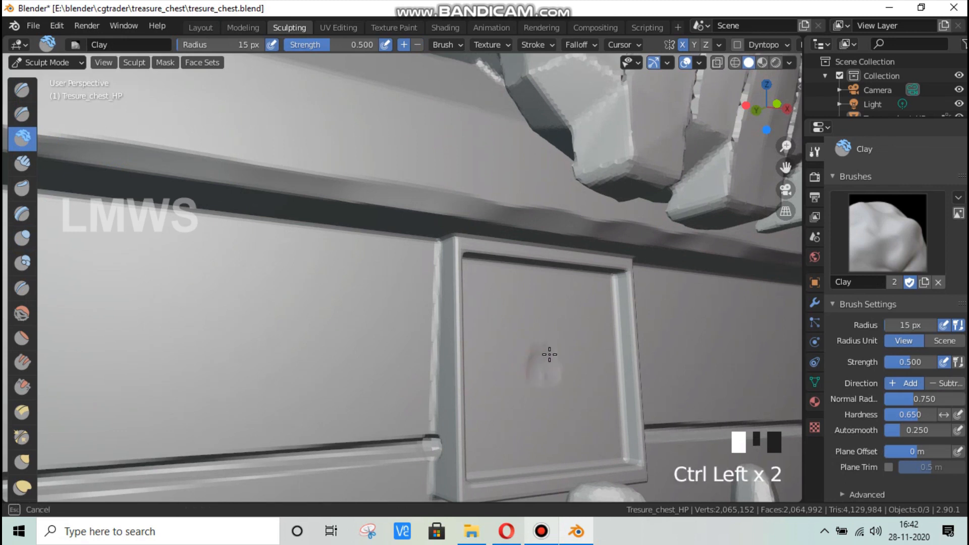
mouse_move(556, 371)
left_mouse_down("ctrl")
mouse_move(544, 376)
mouse_move(547, 390)
left_mouse_up("ctrl")
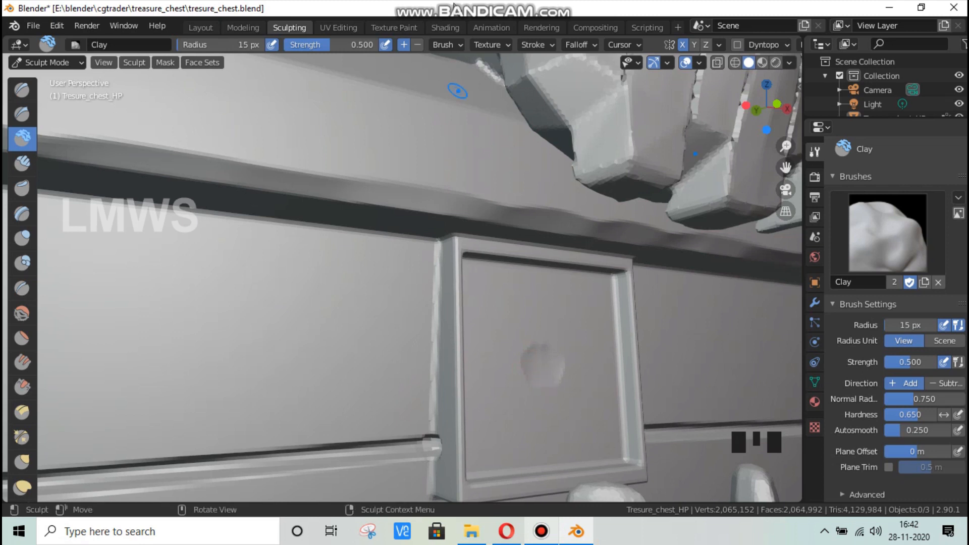
Set the Clay brush's stroke method to Line, and carve a vertical slot below the dent with the inverted Layer brush
left_click(528, 44)
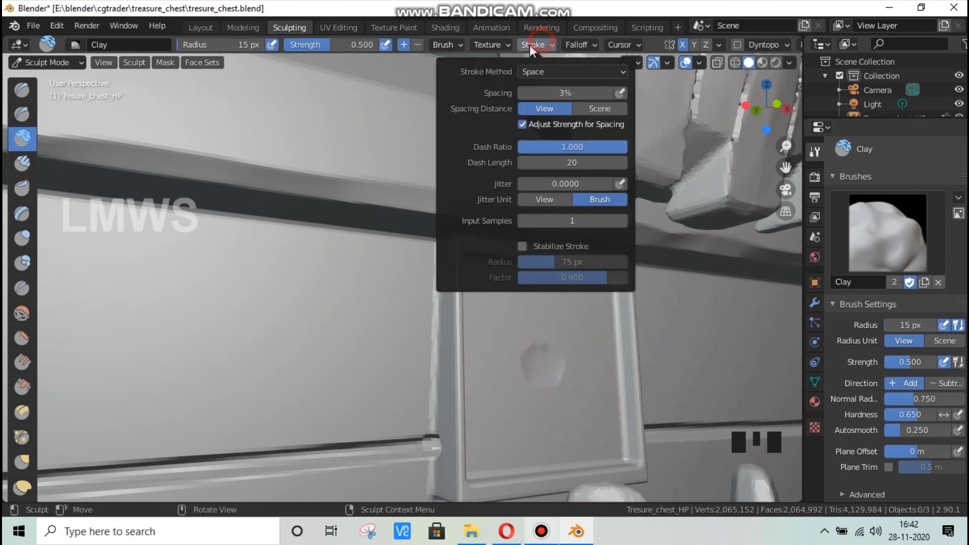
left_click(538, 70)
left_click(530, 165)
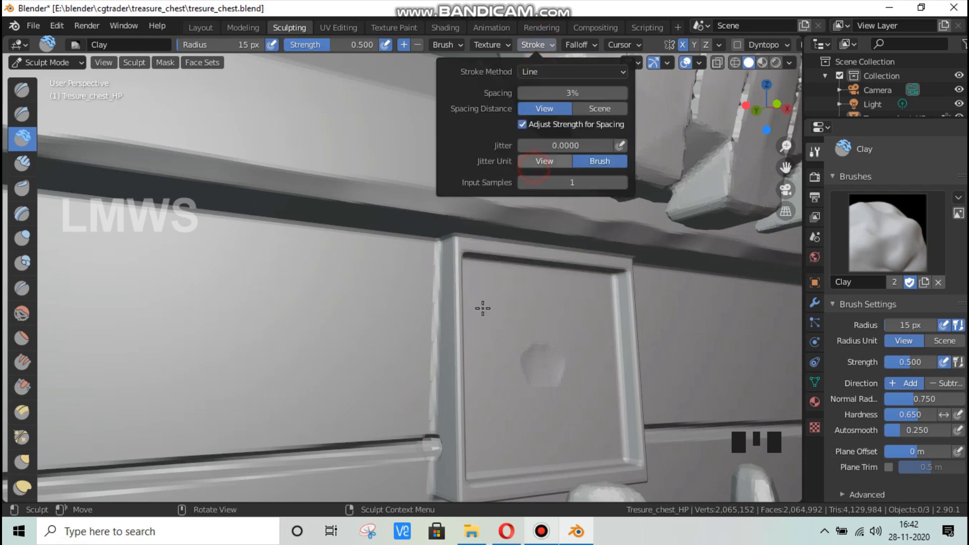
left_click(22, 214)
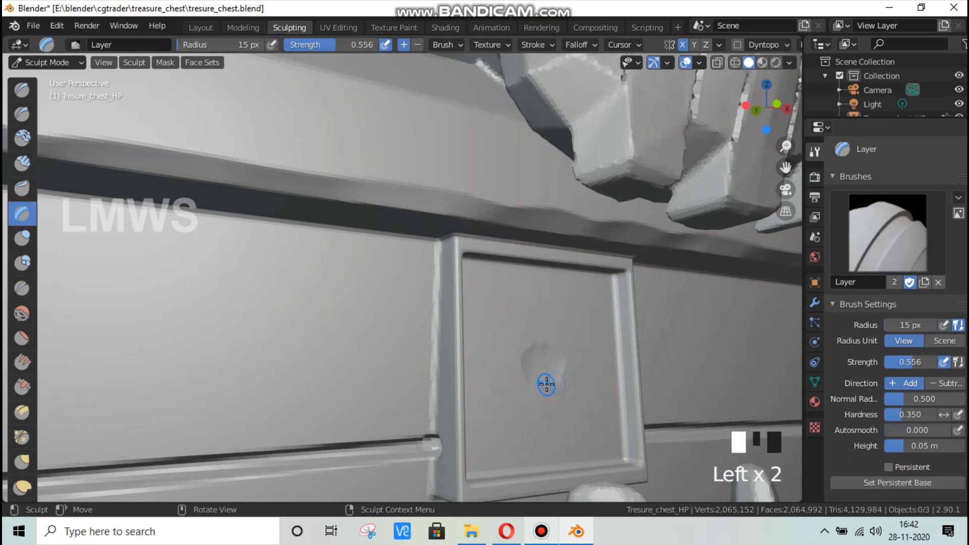
left_click_drag(546, 384, 548, 460, "ctrl")
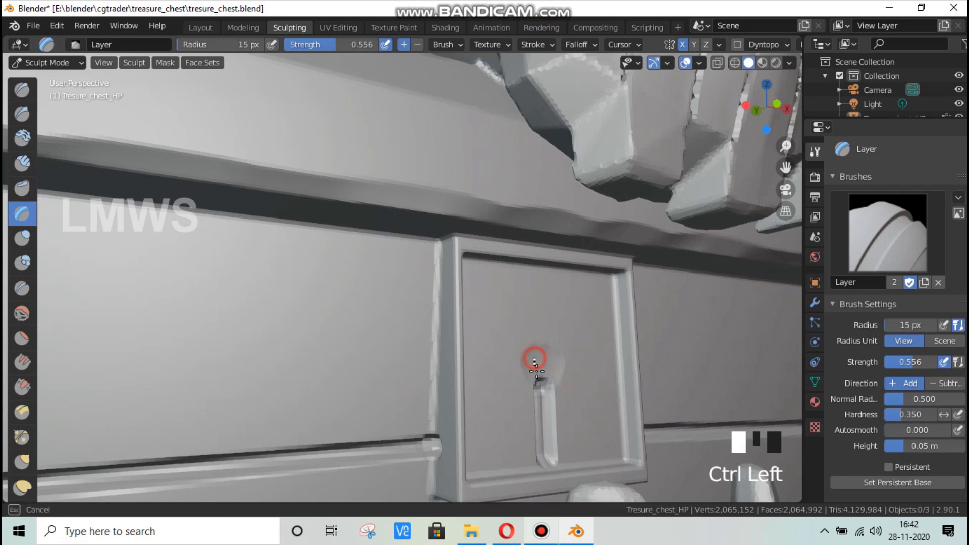
Carve the keyhole's wider head above the slot and deepen the slot's upper part with the inverted Layer brush
left_click(534, 360, "ctrl")
mouse_move(551, 365)
left_mouse_down("ctrl")
mouse_move(555, 383)
mouse_move(538, 367)
mouse_move(543, 382)
mouse_move(546, 359)
left_mouse_up("ctrl")
middle_click_drag(606, 382, 426, 409)
left_click_drag(401, 361, 400, 413, "ctrl")
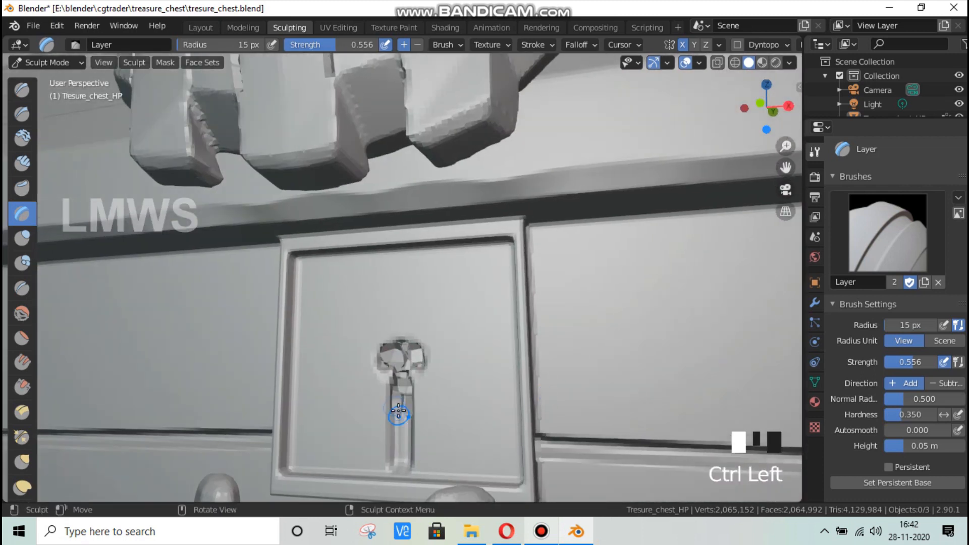
Select the Scrape brush and smooth the jagged keyhole head and slot
left_click(21, 386)
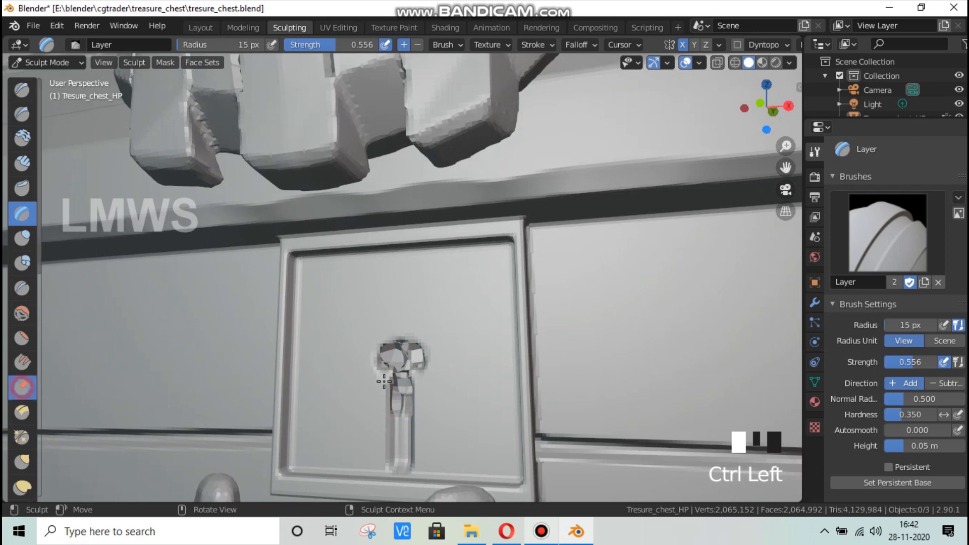
mouse_move(400, 345)
left_mouse_down("shift")
mouse_move(417, 369)
mouse_move(402, 356)
mouse_move(400, 447)
mouse_move(402, 354)
mouse_move(406, 362)
left_mouse_up("shift")
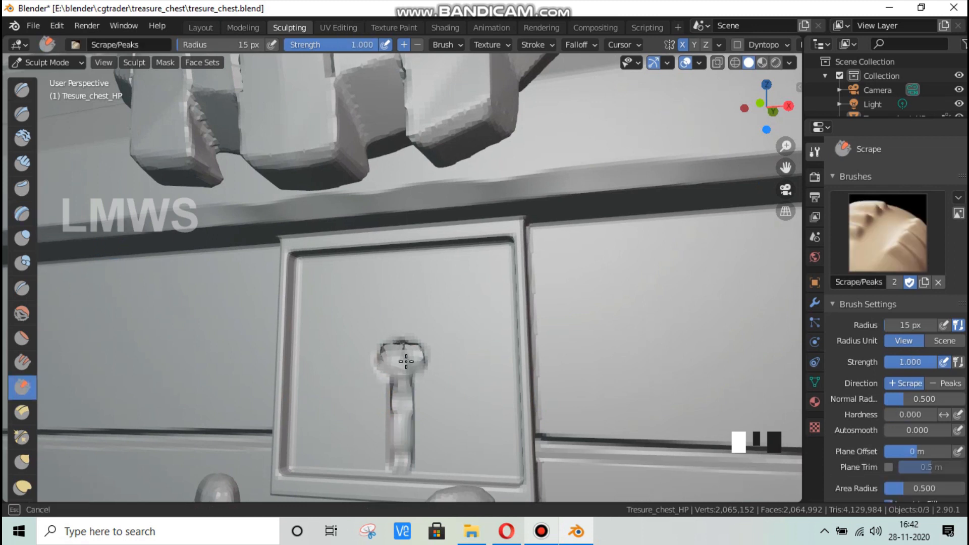
mouse_move(406, 429)
left_mouse_down("shift")
mouse_move(406, 461)
mouse_move(405, 358)
mouse_move(414, 345)
mouse_move(382, 355)
mouse_move(425, 359)
left_mouse_up("shift")
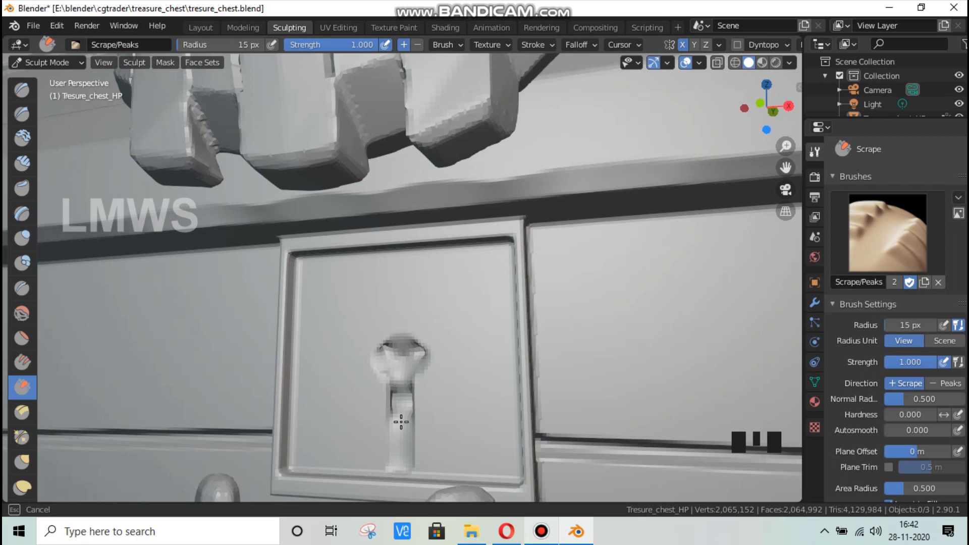
Set the Scrape brush radius to 25 px and smooth the faceted front and lower edges of the padlock body
scroll(472, 375, "down", 2)
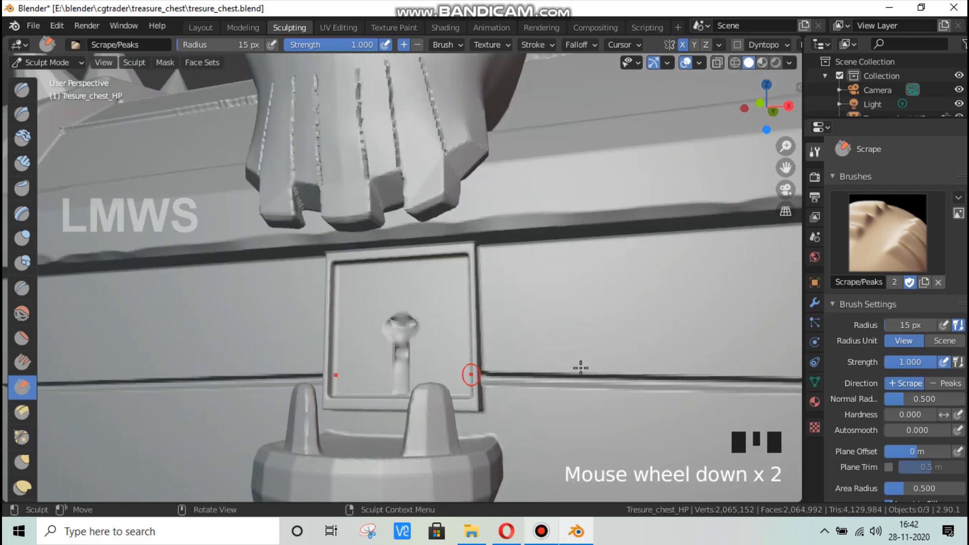
scroll(580, 368, "down", 4)
middle_click_drag(530, 404, 277, 441)
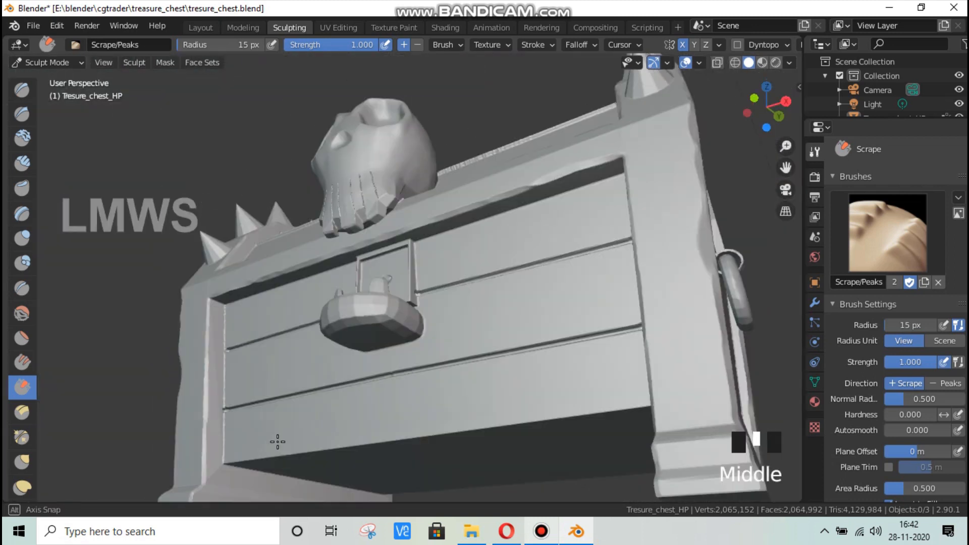
scroll(277, 441, "up", 4)
key("f")
left_click(282, 337)
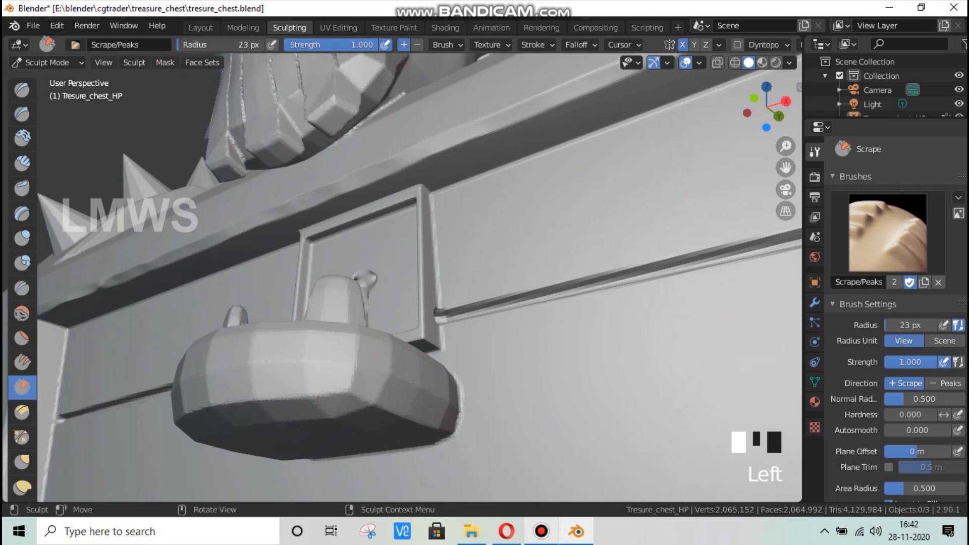
key("f")
left_click(293, 159)
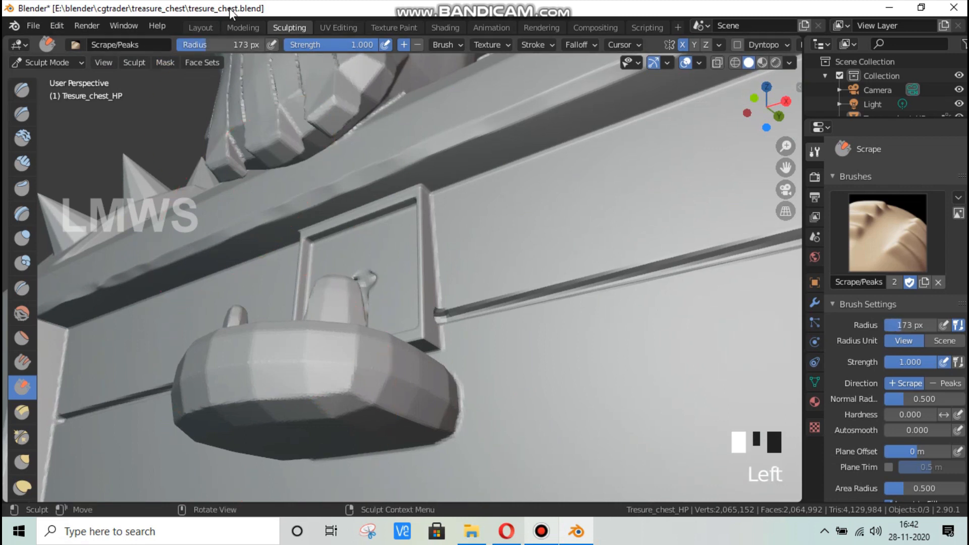
left_click(218, 42)
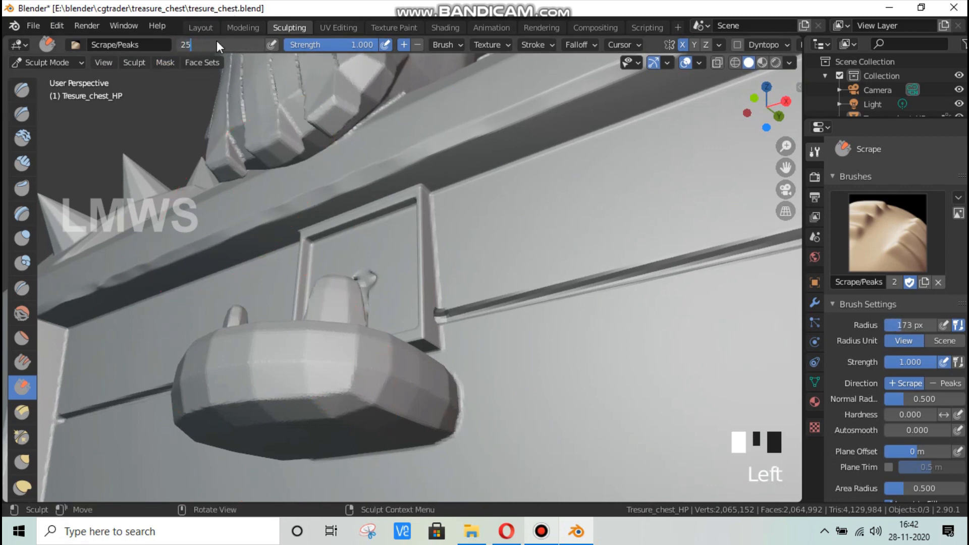
key("Return")
mouse_move(222, 355)
left_mouse_down("shift")
mouse_move(227, 384)
mouse_move(329, 365)
mouse_move(404, 394)
left_mouse_up("shift")
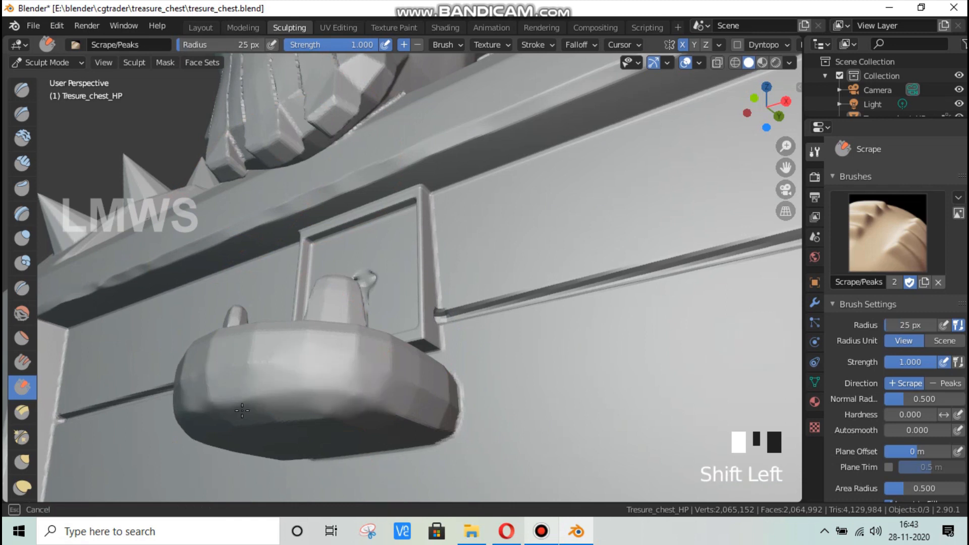
left_click_drag(320, 411, 410, 408, "shift")
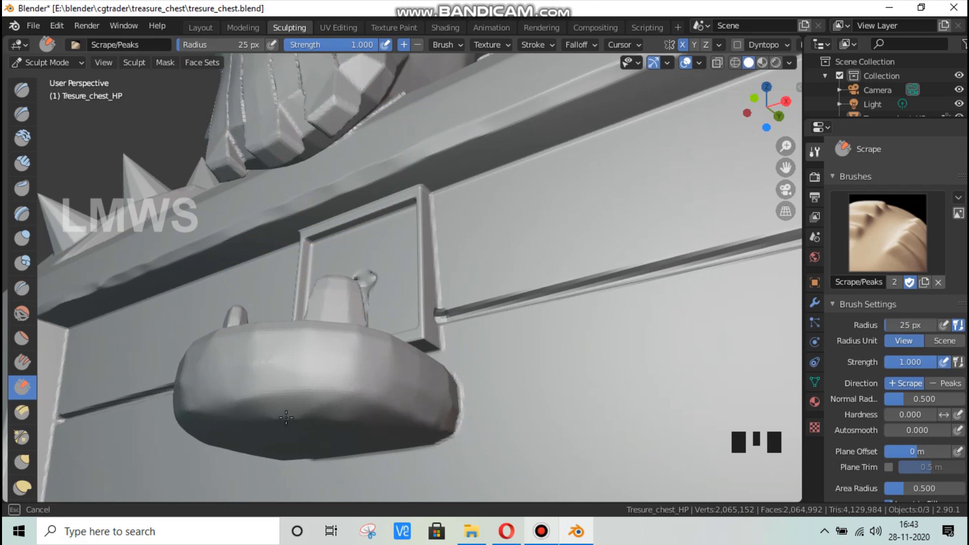
left_click_drag(341, 385, 305, 376, "shift")
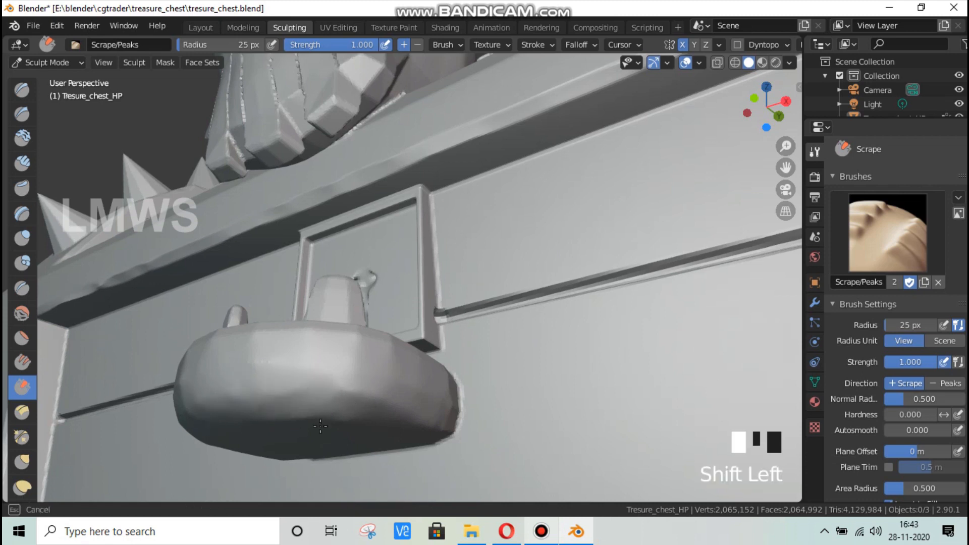
left_click_drag(319, 427, 320, 389, "shift")
Smooth the rounded tops of the two posts rising from the padlock body
mouse_move(320, 389)
middle_mouse_down()
mouse_move(302, 435)
mouse_move(323, 409)
mouse_move(407, 371)
middle_mouse_up()
scroll(404, 372, "up", 3)
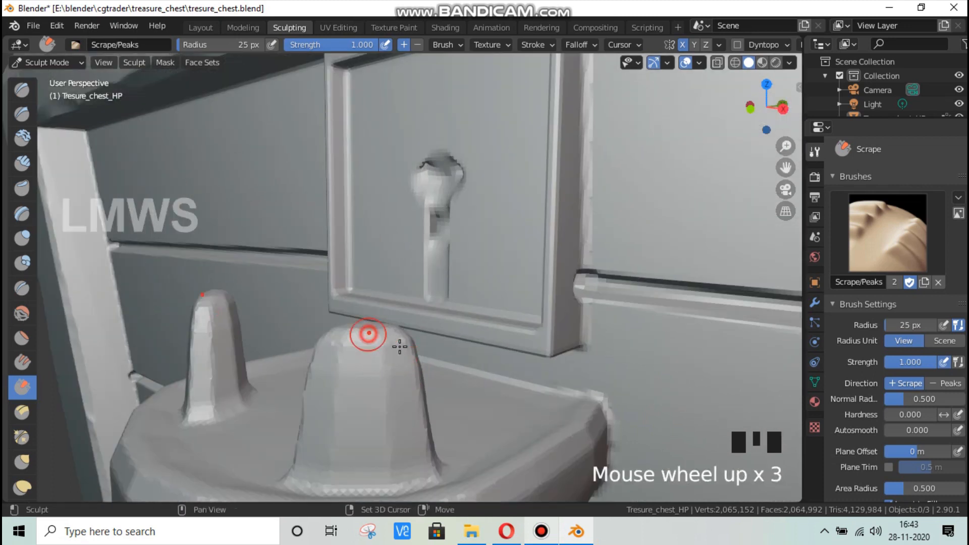
mouse_move(399, 346)
left_mouse_down("shift")
mouse_move(320, 341)
mouse_move(303, 480)
mouse_move(429, 471)
mouse_move(338, 480)
mouse_move(404, 350)
left_mouse_up("shift")
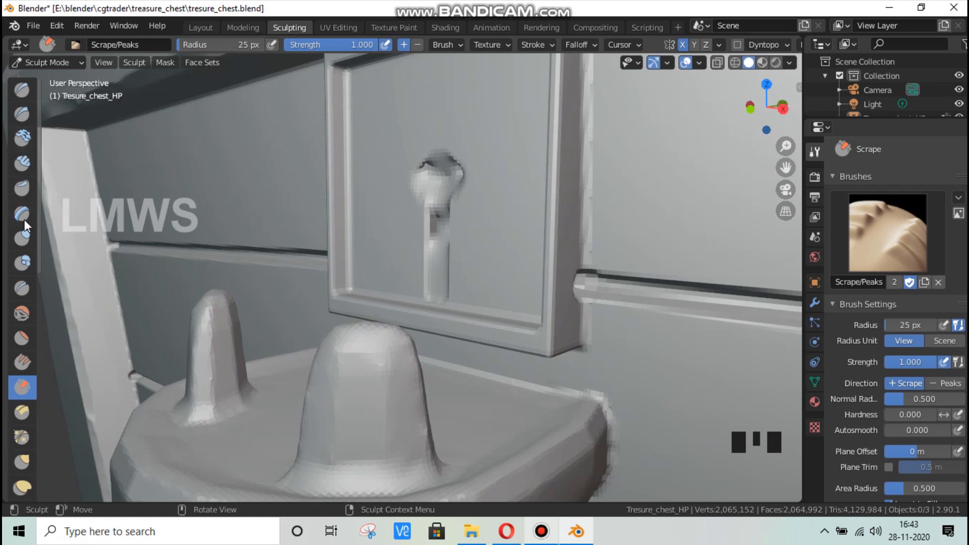
Select the Draw Sharp brush and carve creases around the bases of the two padlock posts
left_click(21, 115)
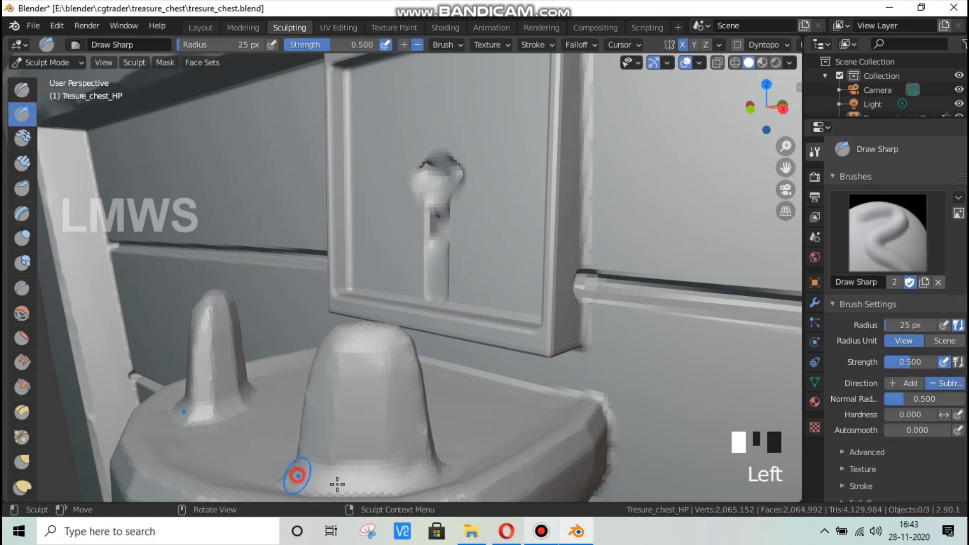
mouse_move(338, 482)
left_mouse_down()
mouse_move(420, 480)
mouse_move(299, 484)
left_mouse_up()
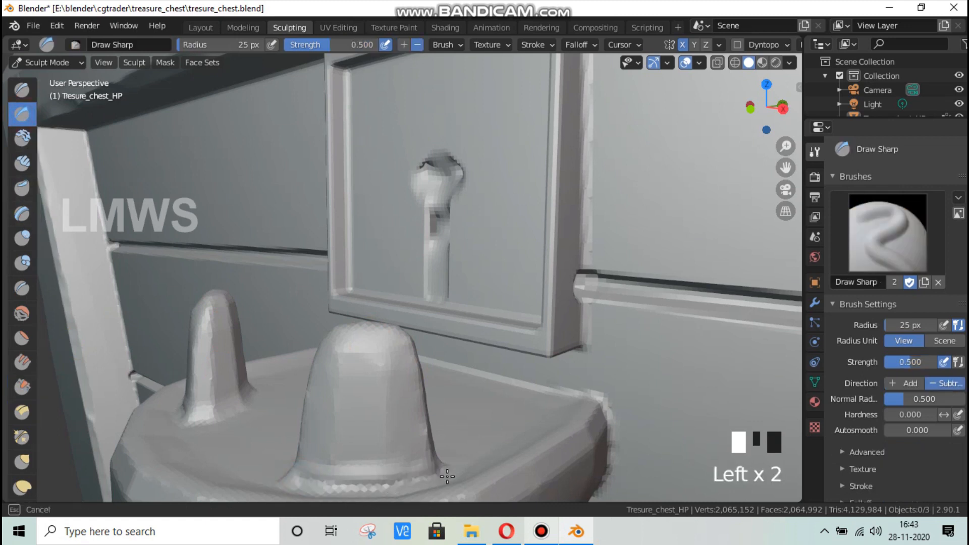
mouse_move(447, 476)
left_mouse_down()
mouse_move(190, 416)
mouse_move(190, 404)
mouse_move(242, 401)
mouse_move(204, 415)
left_mouse_up()
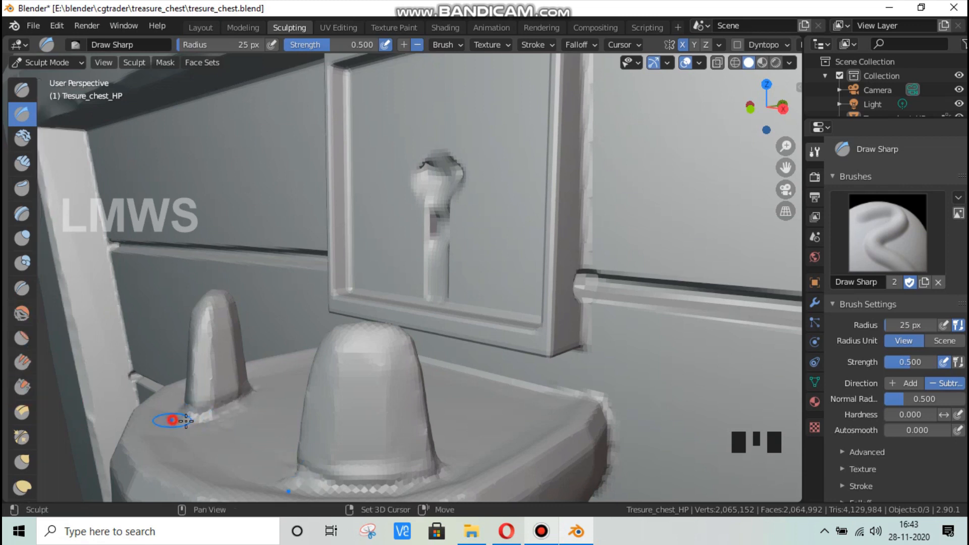
Smooth the creases at the post bases and the padlock body's upper surface and rim, and save the file
left_click_drag(169, 421, 257, 410, "shift")
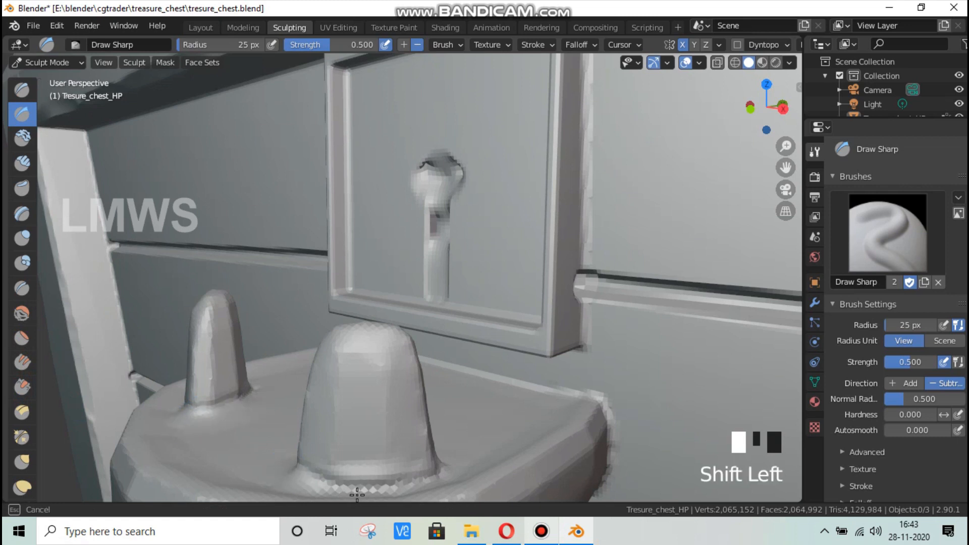
mouse_move(357, 494)
left_mouse_down("shift")
mouse_move(502, 416)
mouse_move(566, 413)
left_mouse_up("shift")
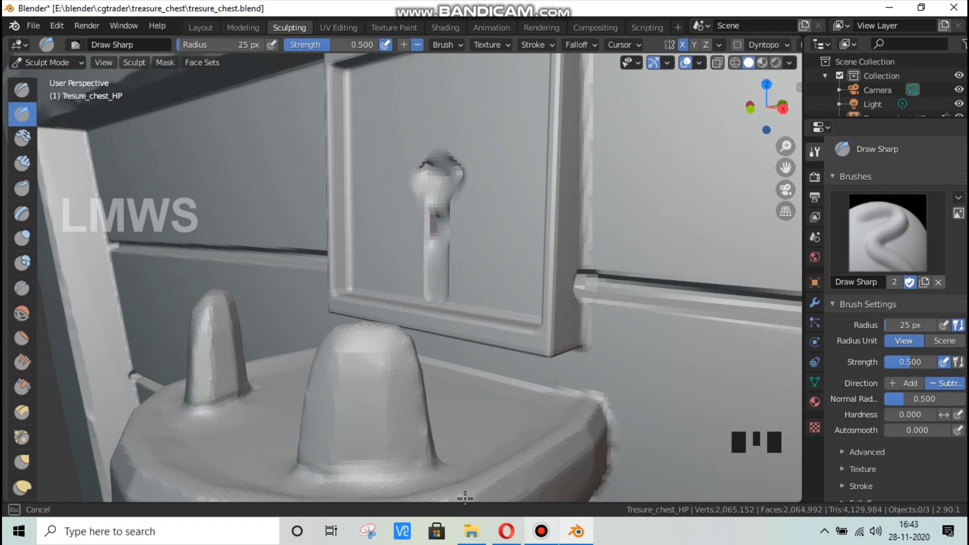
left_click_drag(465, 498, 533, 491, "shift")
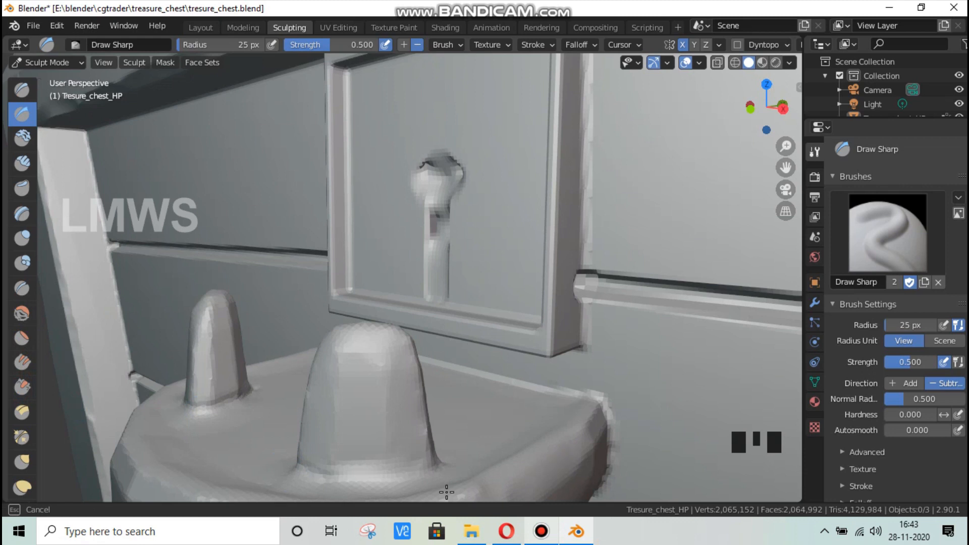
mouse_move(118, 440)
left_mouse_down("shift")
mouse_move(207, 495)
mouse_move(160, 457)
mouse_move(465, 400)
mouse_move(485, 384)
mouse_move(580, 390)
mouse_move(607, 422)
mouse_move(592, 396)
mouse_move(443, 358)
mouse_move(427, 365)
mouse_move(500, 378)
left_mouse_up("shift")
mouse_move(564, 377)
left_mouse_down("shift")
mouse_move(601, 394)
mouse_move(613, 444)
left_mouse_up("shift")
scroll(375, 303, "down", 4)
scroll(376, 304, "down", 2)
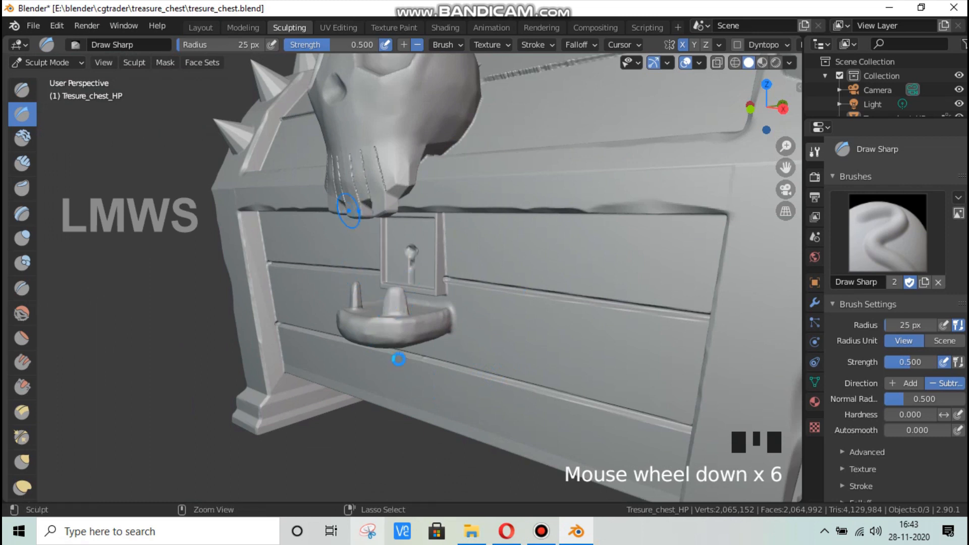
key("ctrl+s")
left_click(541, 531)
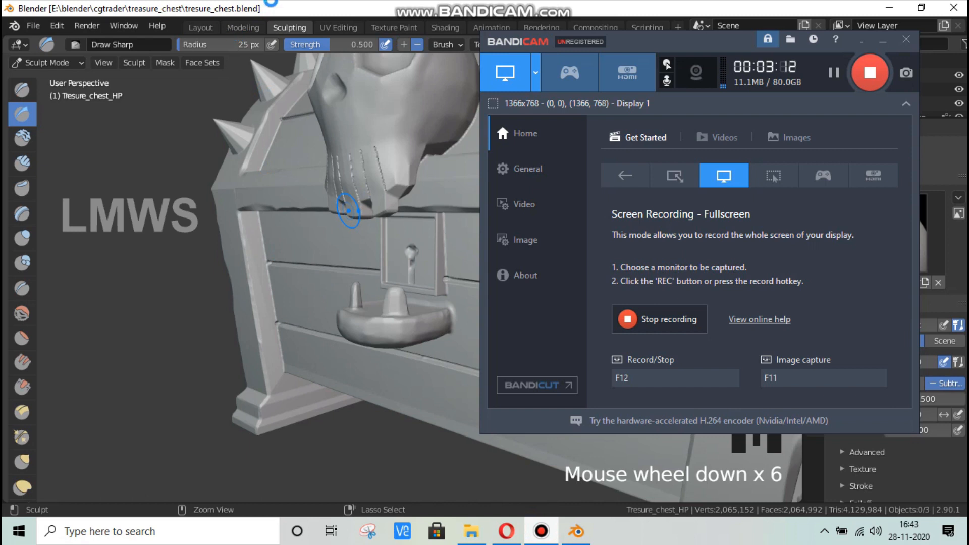
left_click(233, 35)
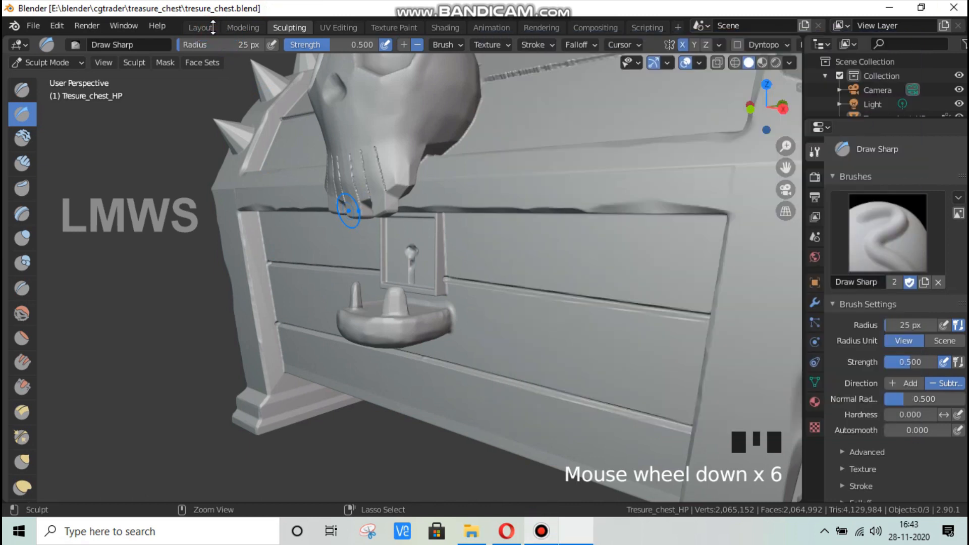
scroll(207, 43, "down", 2)
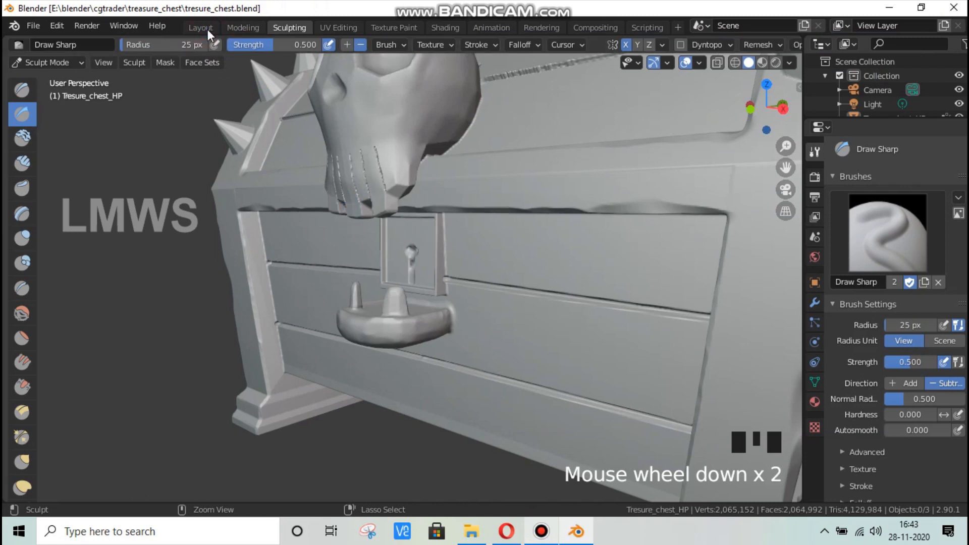
Switch to the Layout workspace and apply Shade Smooth to the high-poly chest
left_click(209, 31)
left_click(208, 31)
triple_click(209, 31)
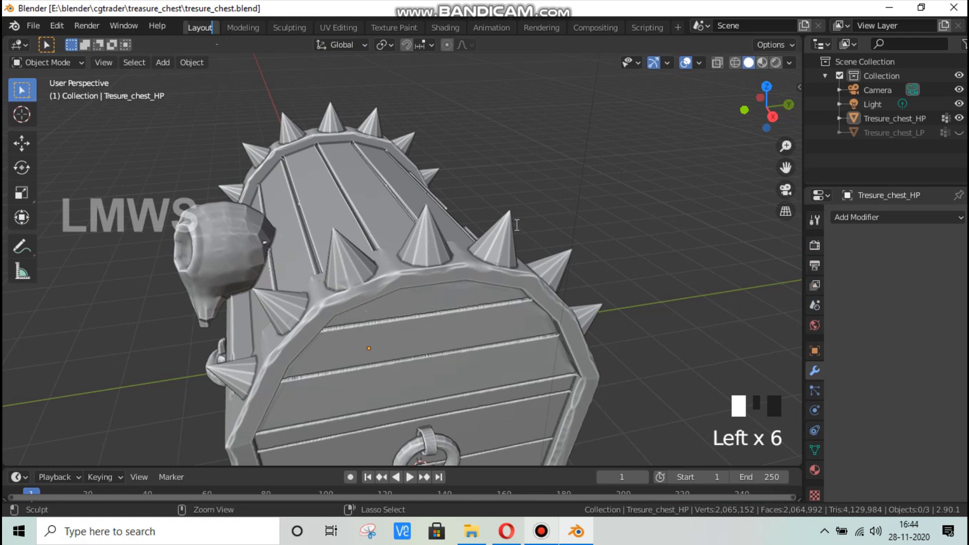
scroll(273, 274, "down", 2)
middle_click_drag(306, 292, 426, 241)
left_click(426, 241)
right_click(425, 241)
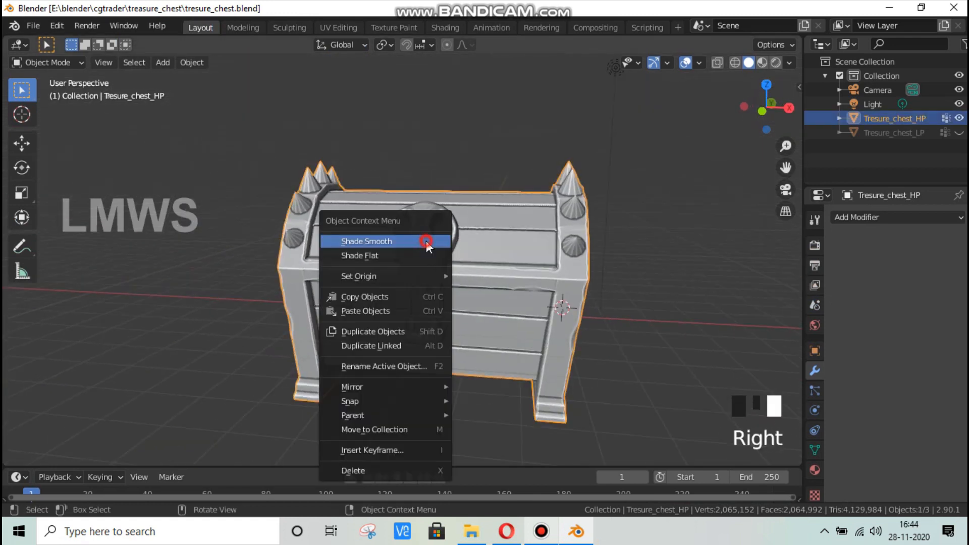
left_click(426, 240)
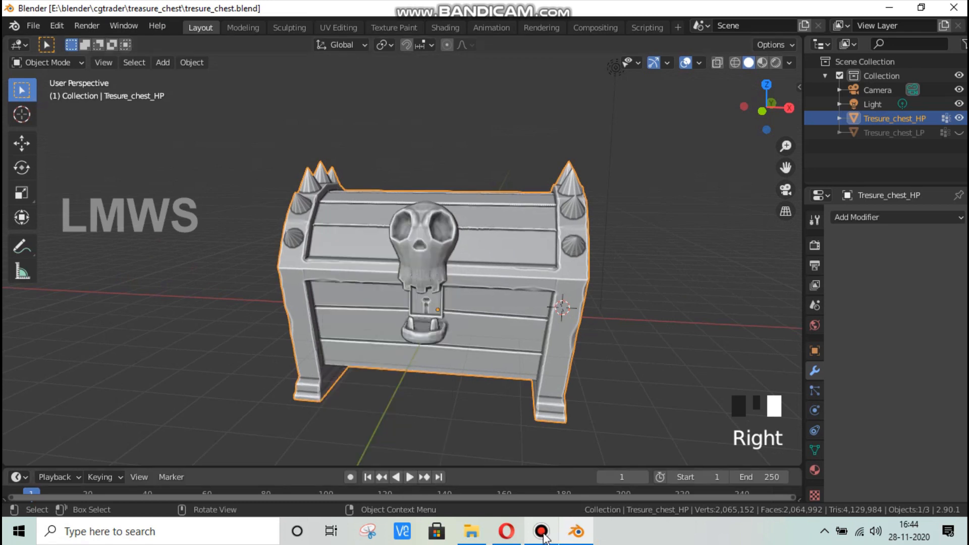
Hide Tresure_chest_HP, show Tresure_chest_LP and apply Shade Smooth to the low-poly chest
scroll(529, 301, "up", 2)
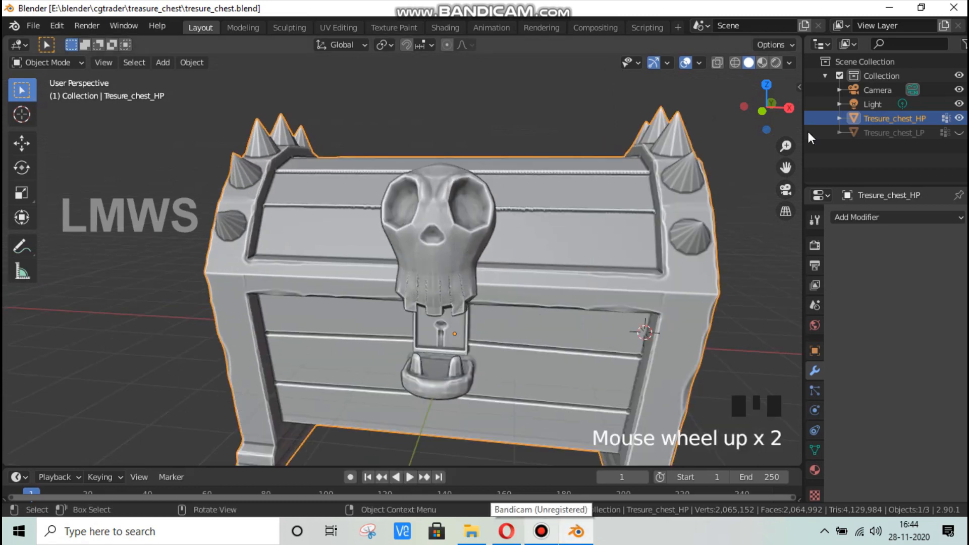
left_click(958, 118)
left_click(918, 132)
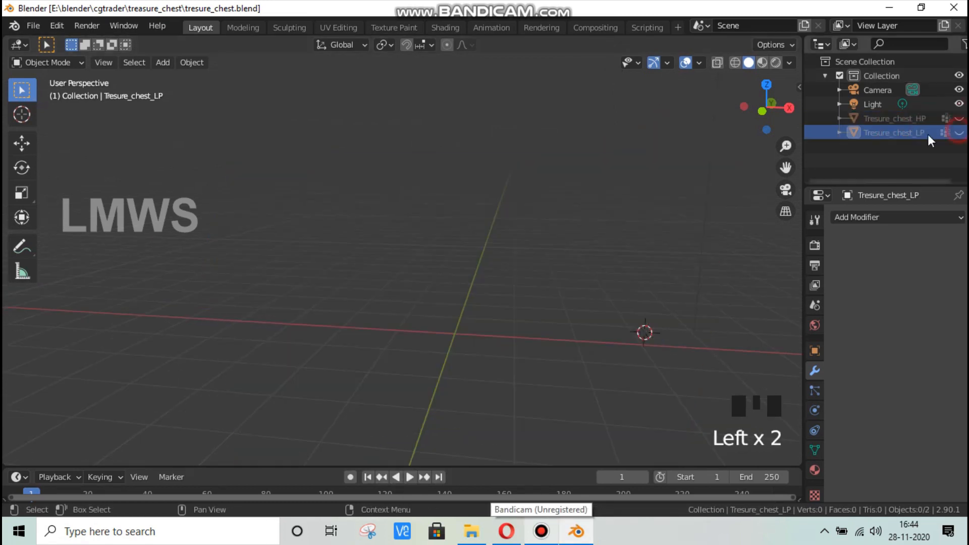
left_click(959, 132)
left_click(567, 234)
right_click(443, 205)
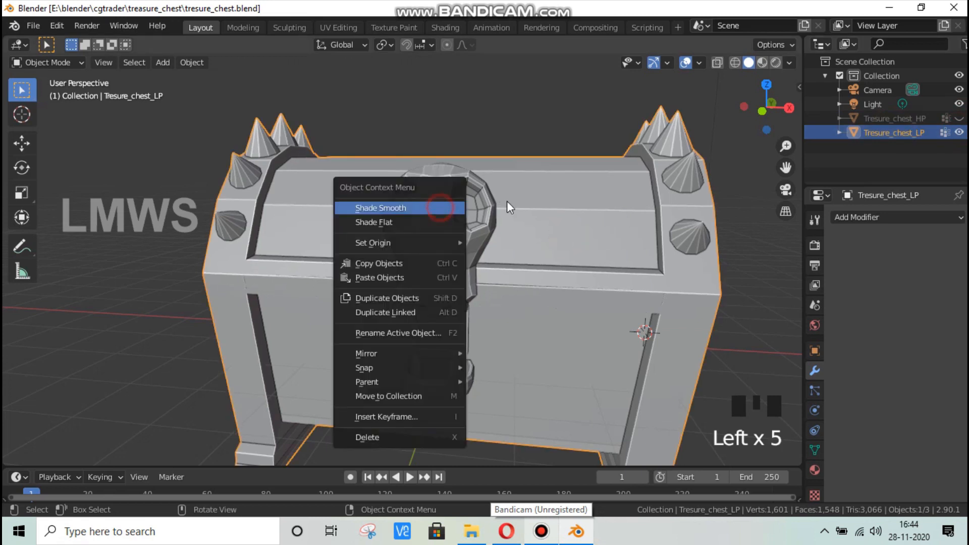
left_click(439, 205)
In the Shading workspace, create a new material for the low-poly chest and add an Image Texture node to it
left_click(440, 26)
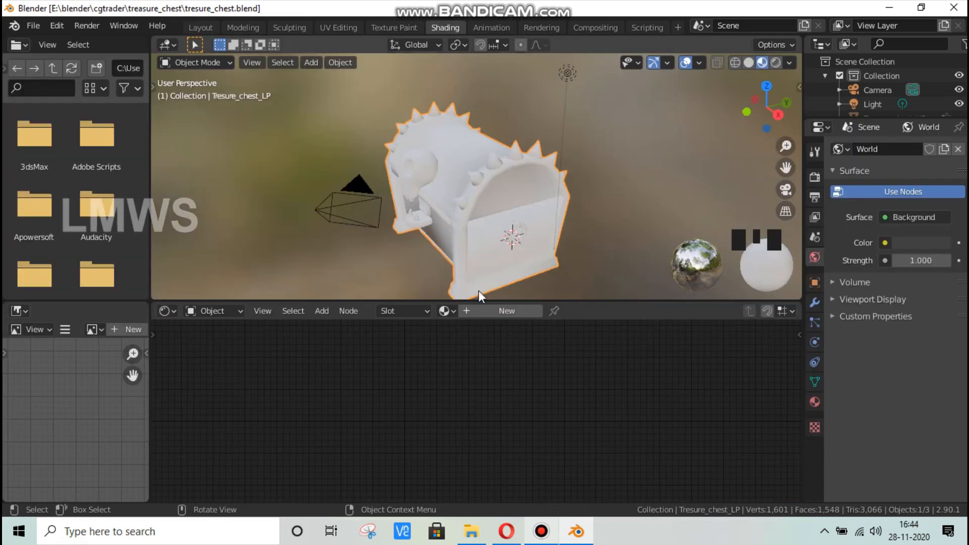
left_click(482, 309)
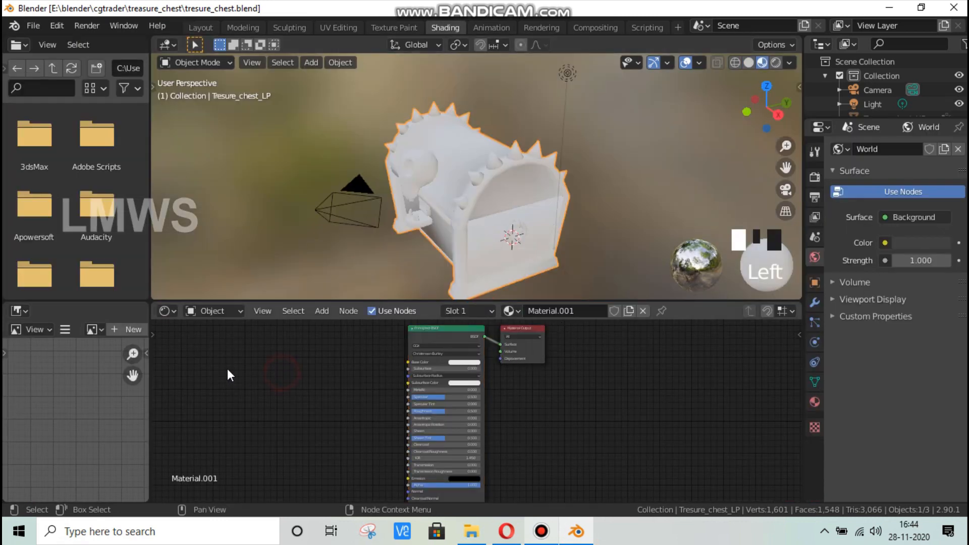
key("shift+a")
left_click(227, 353)
type("image")
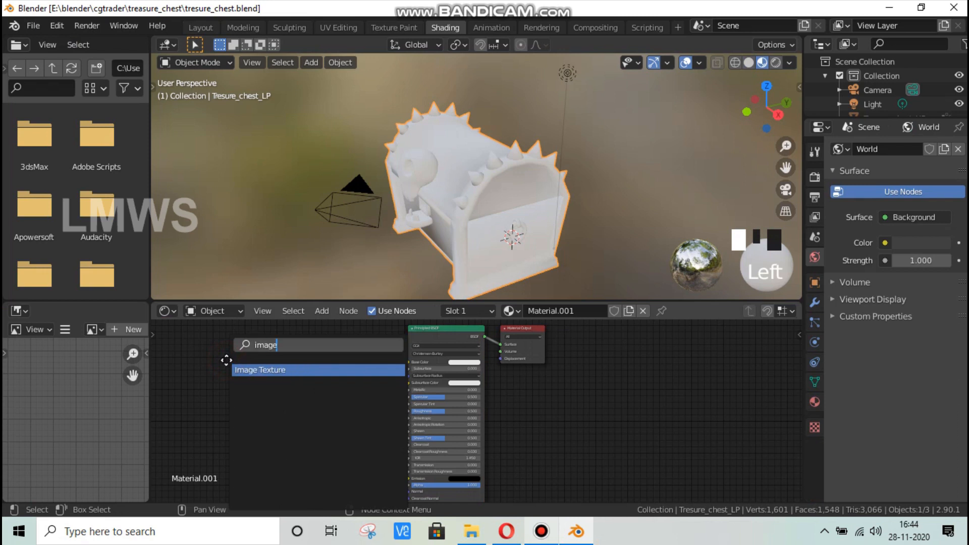
key("Return")
left_click(197, 364)
scroll(239, 447, "up", 4)
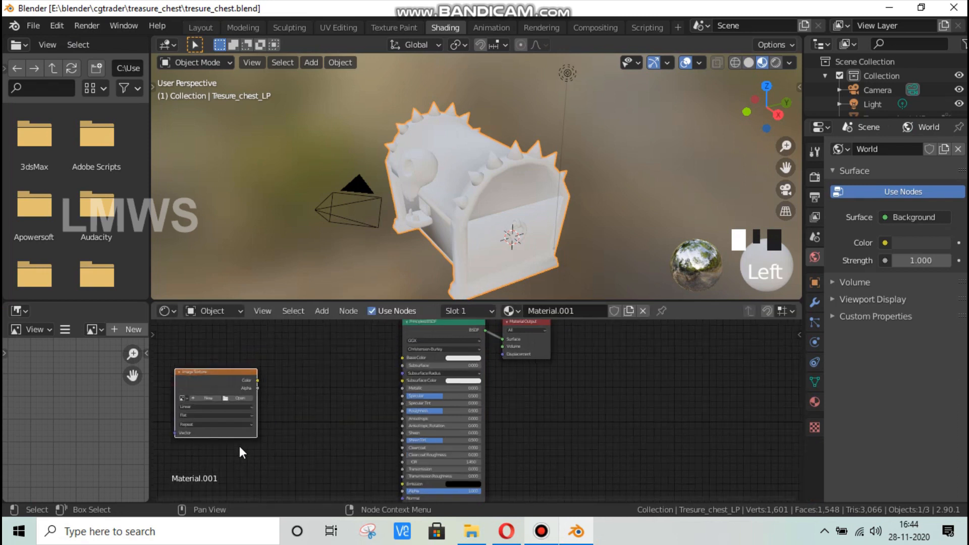
middle_click_drag(309, 440, 503, 492)
scroll(276, 465, "up", 2)
Create a 2048 x 2048 px image named Treasure_chest_Normal_map in the Image Texture node and save the file
left_click(281, 453)
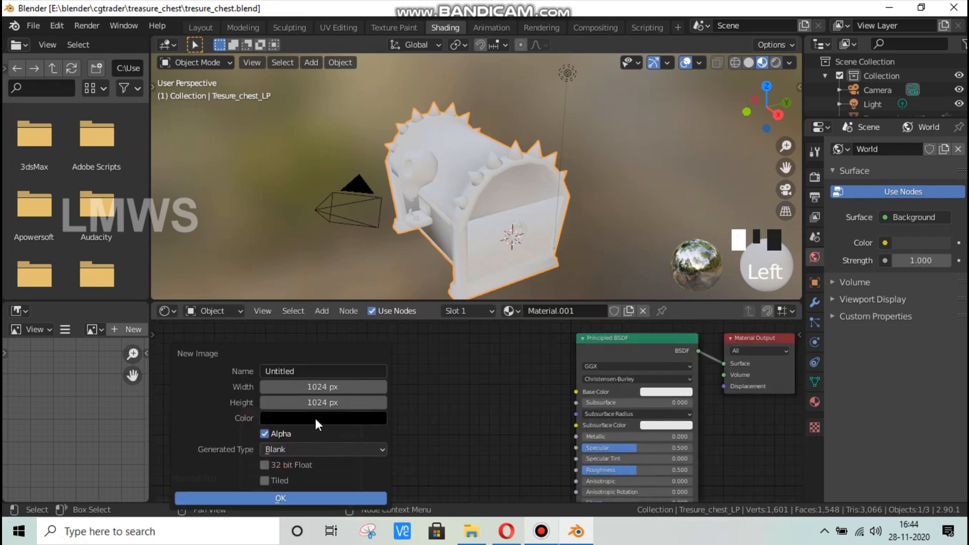
left_click(334, 387)
type("2048")
key("Tab")
type("2048")
left_click(306, 371)
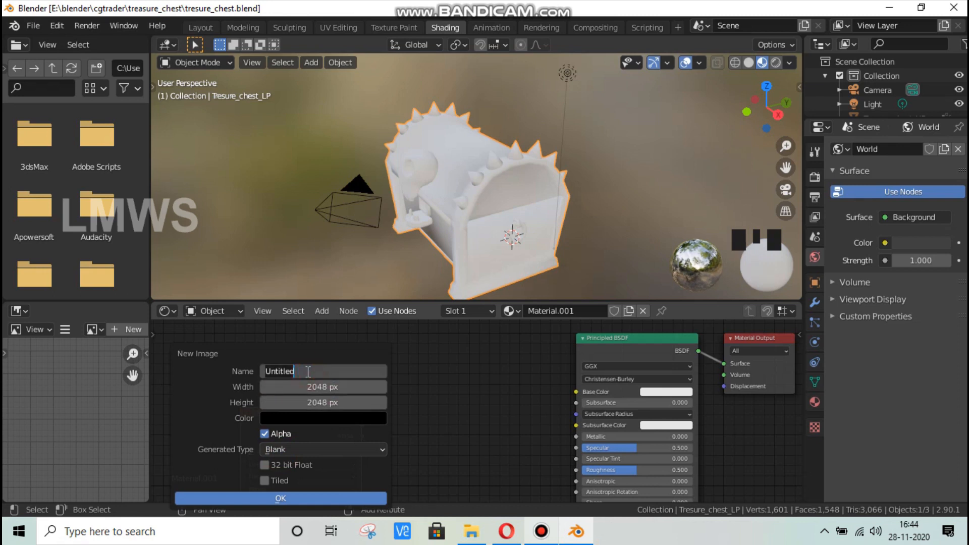
type("Trea")
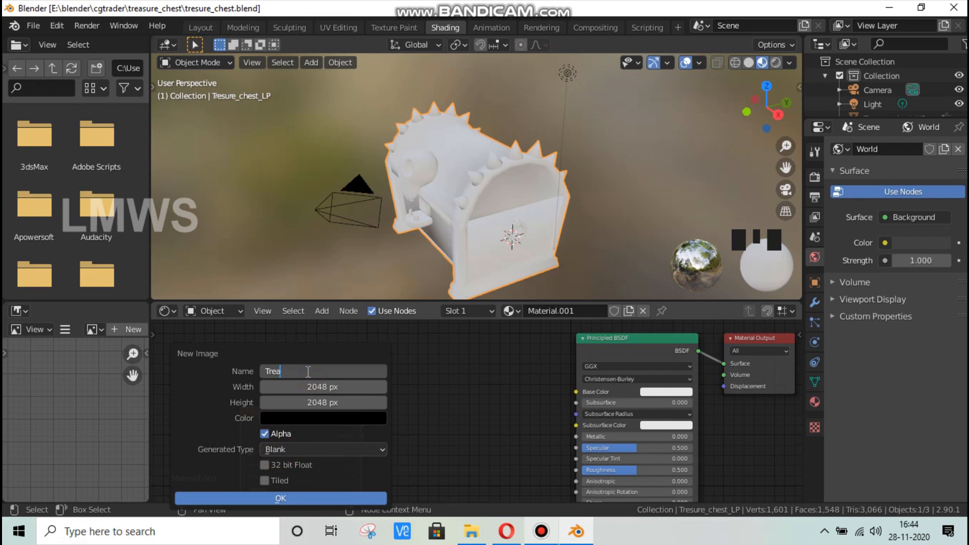
type("sure_chest_Normal_map")
left_click(231, 410)
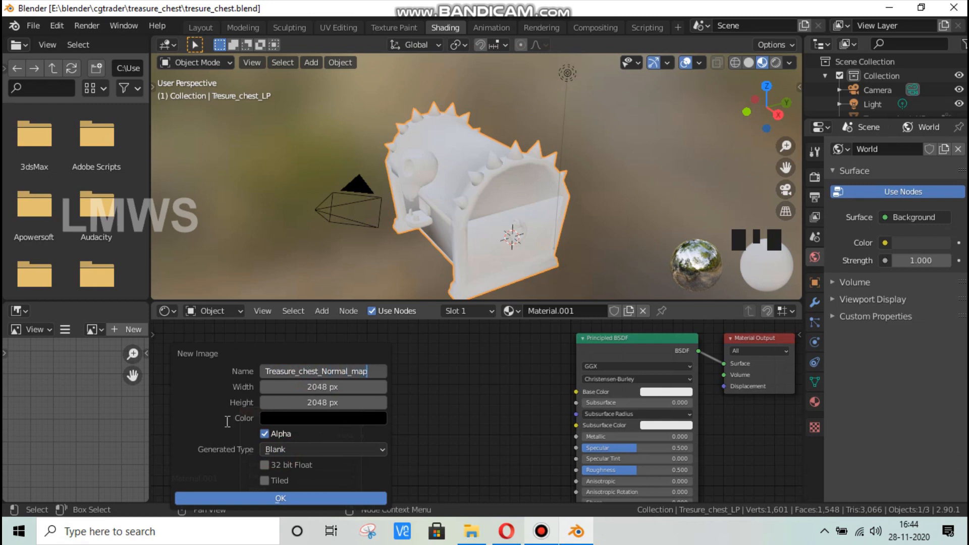
left_click(253, 497)
scroll(376, 403, "down", 1)
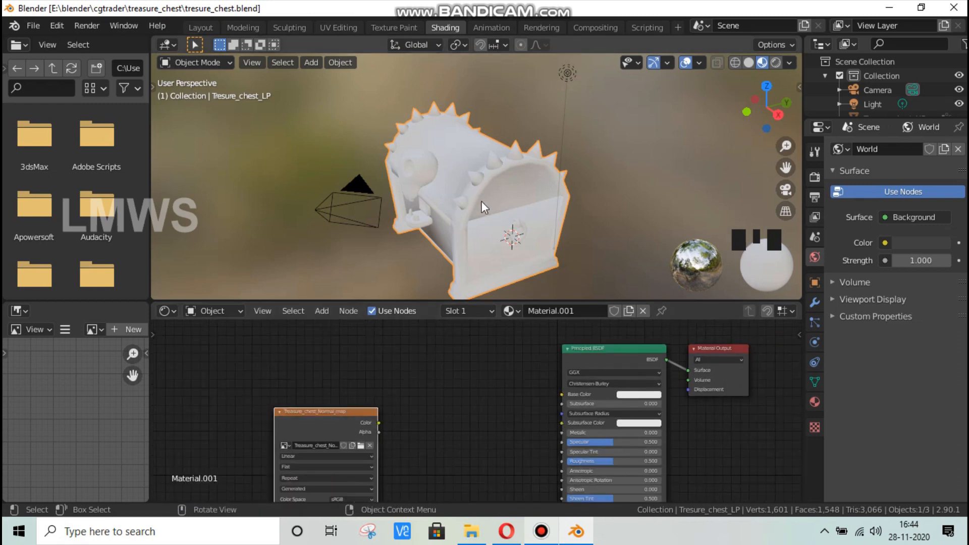
middle_click_drag(481, 201, 504, 194)
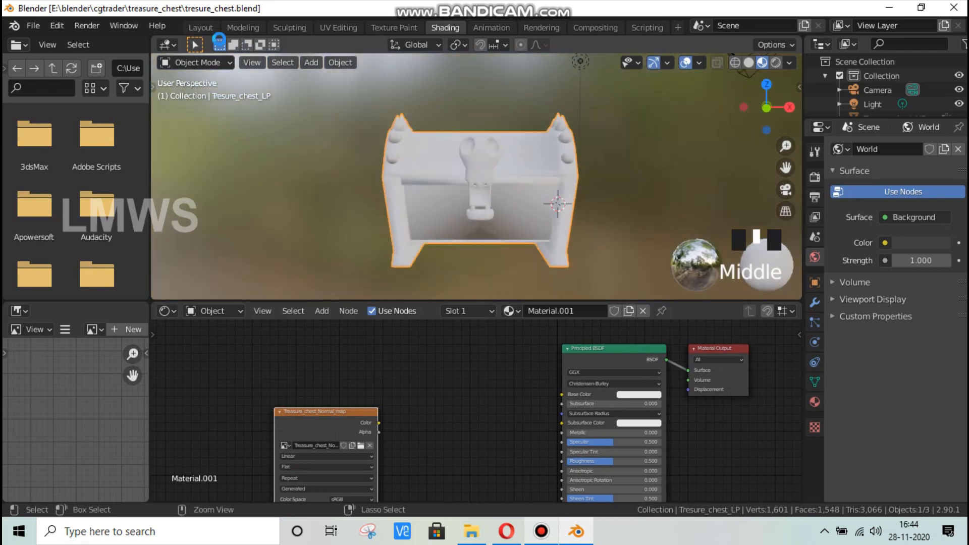
key("ctrl+s")
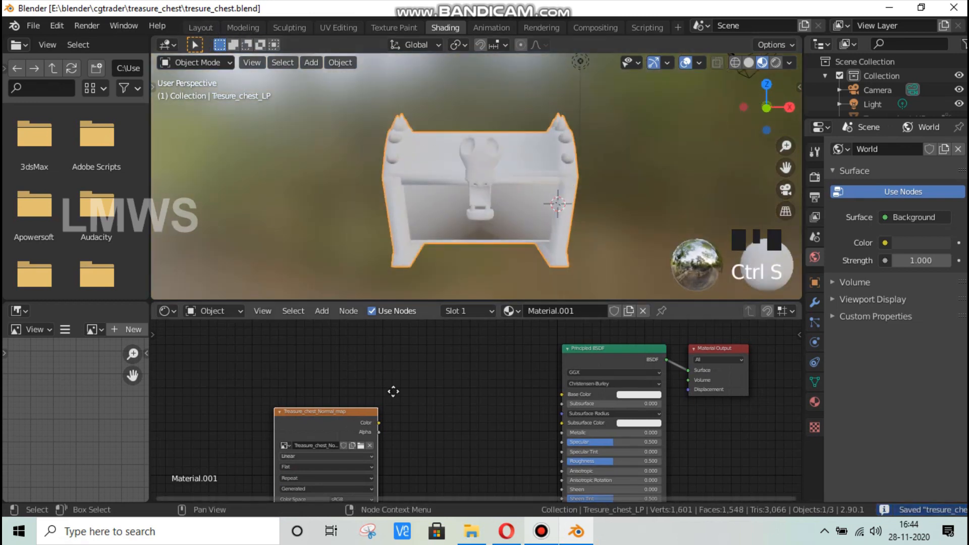
scroll(393, 391, "down", 1)
Return to the Layout workspace and set the render engine to Cycles
left_click(188, 27)
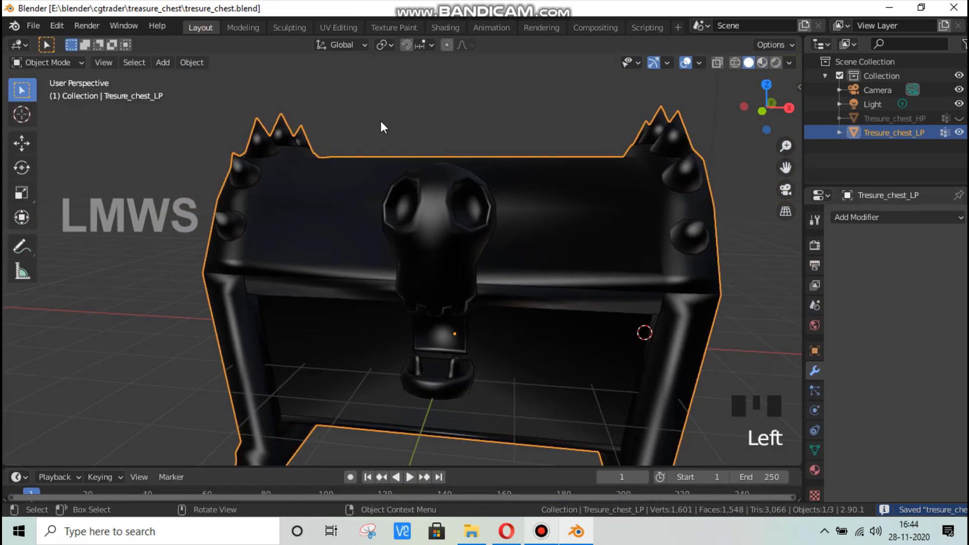
scroll(526, 268, "down", 2)
middle_click_drag(525, 271, 454, 272)
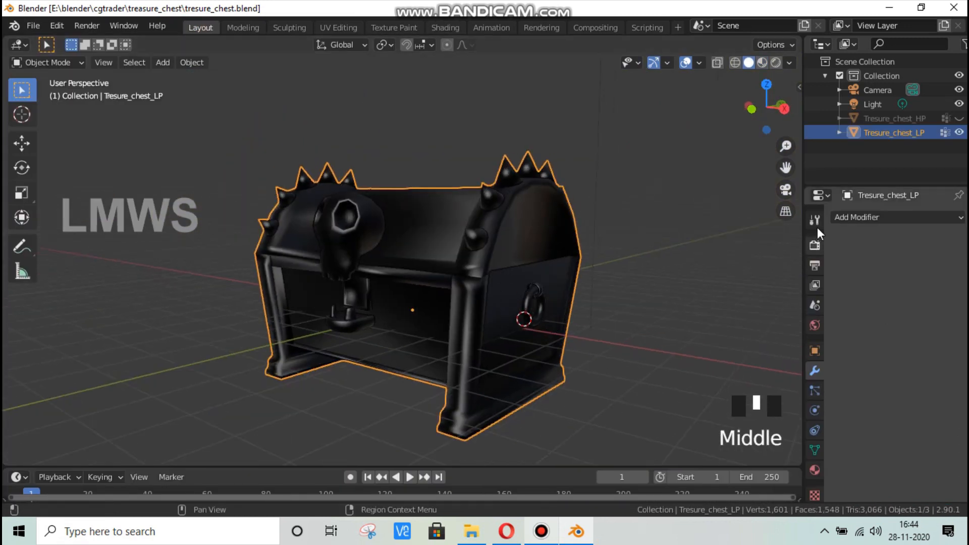
left_click(815, 245)
left_click(904, 216)
left_click(903, 267)
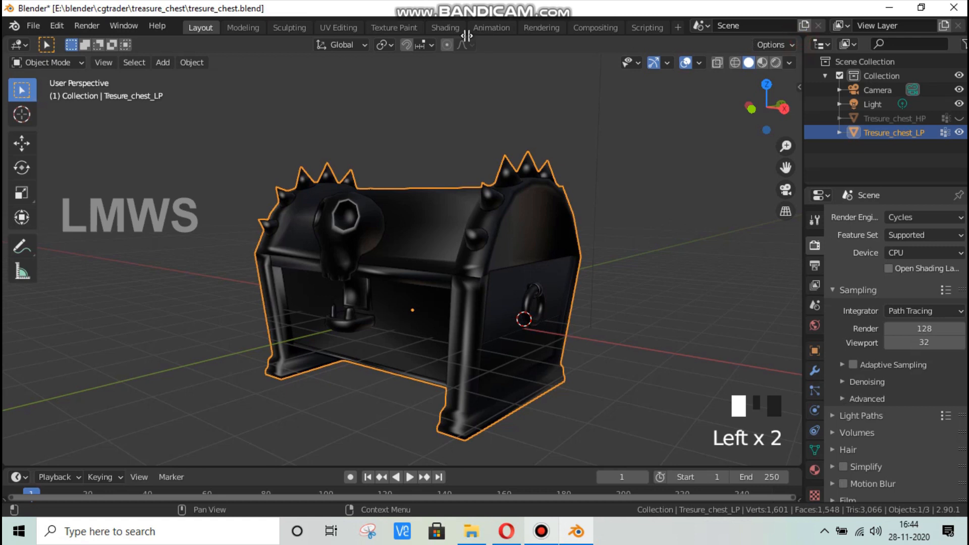
Split the 3D viewport, turn the new half into an Image Editor and display Treasure_chest_Normal_map in it
left_click(431, 40)
left_click(447, 44)
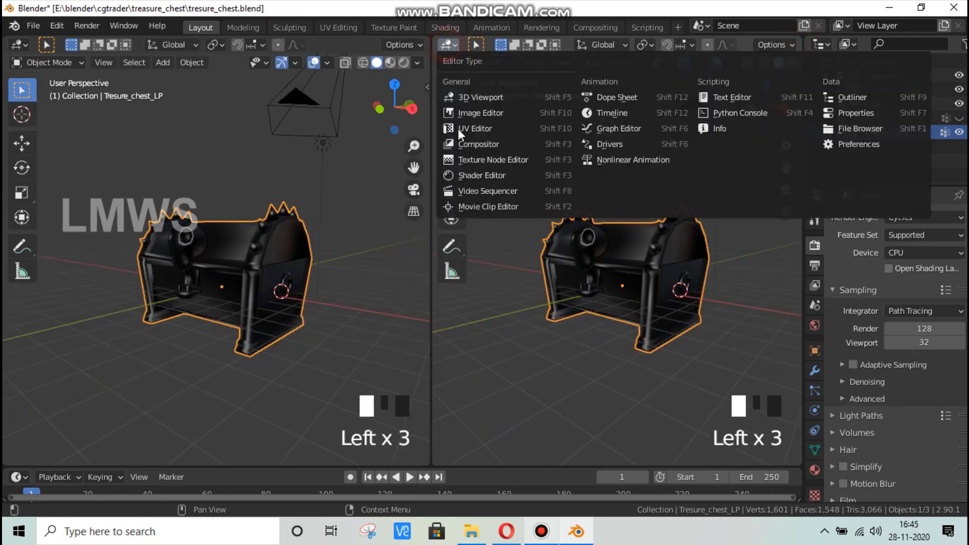
left_click(485, 114)
scroll(550, 297, "up", 4)
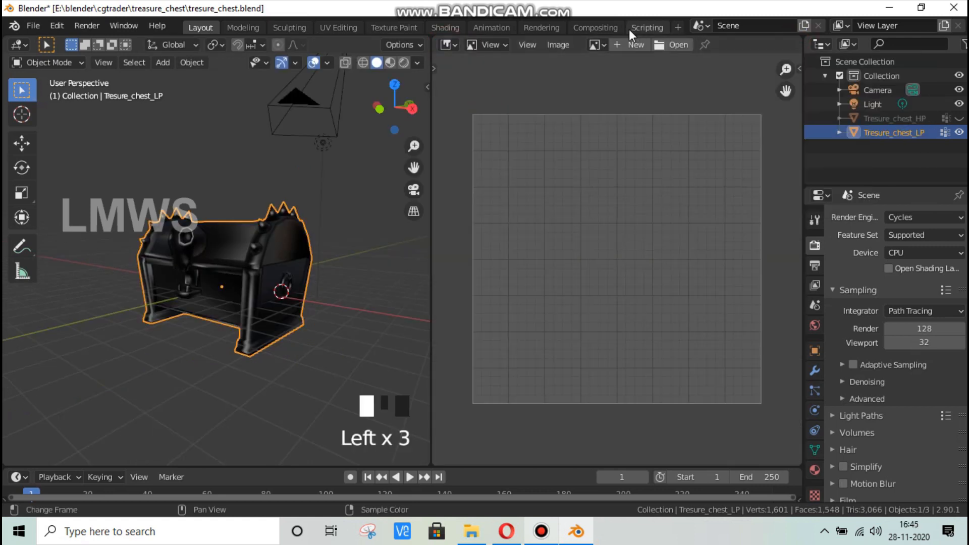
left_click(607, 86)
left_click(602, 47)
left_click(611, 80)
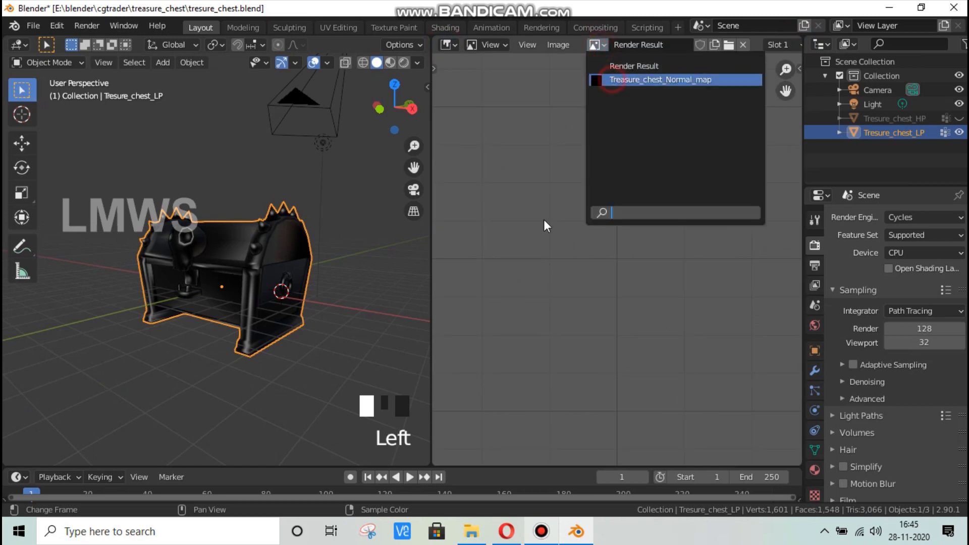
scroll(543, 218, "down", 3)
scroll(549, 233, "up", 1)
scroll(194, 216, "up", 2)
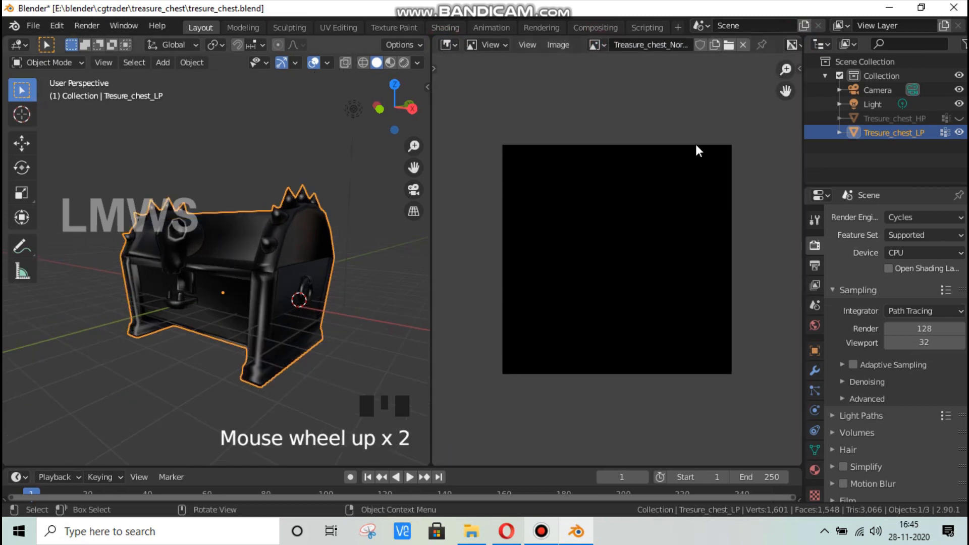
Unhide the high-poly chest and open the Cycles Bake settings with the available bake types
left_click(958, 118)
scroll(896, 374, "down", 5)
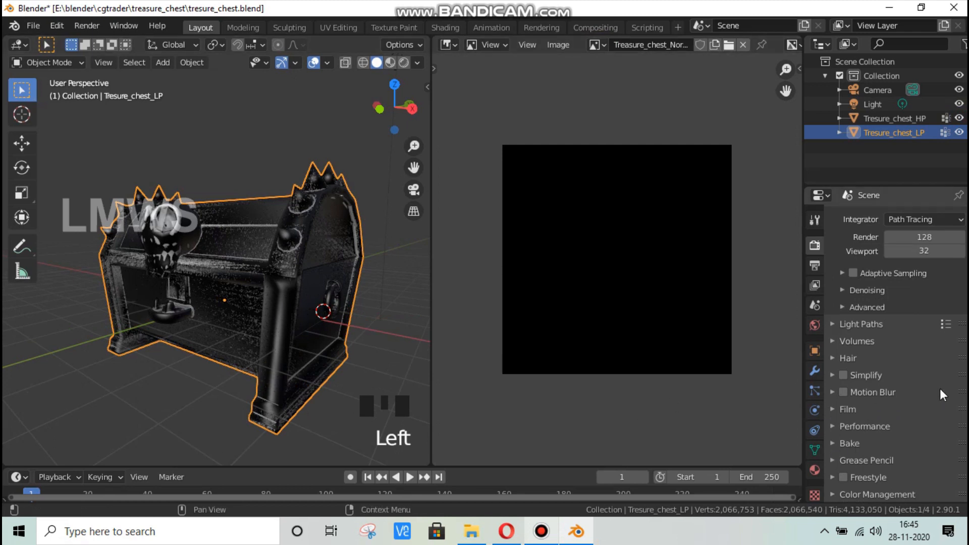
left_click(845, 442)
scroll(882, 346, "down", 7)
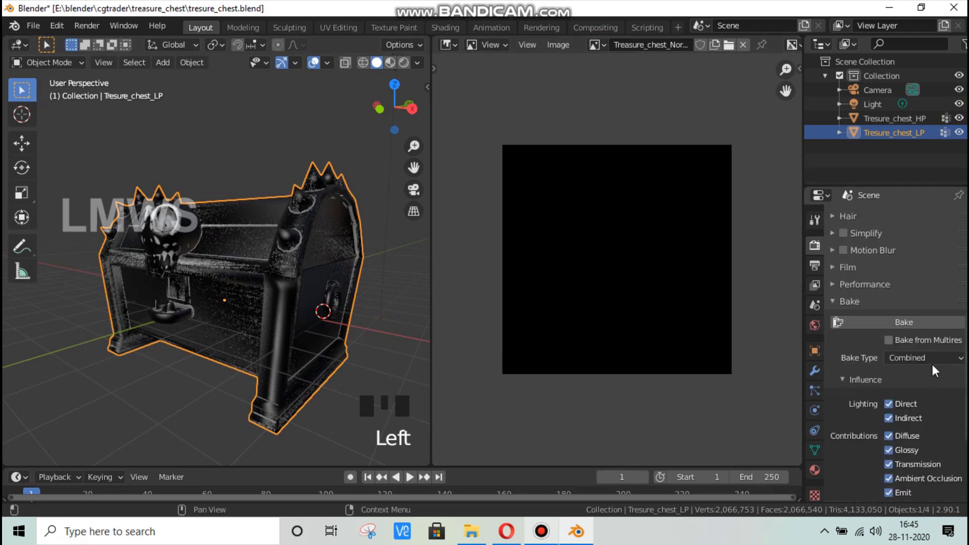
left_click(931, 358)
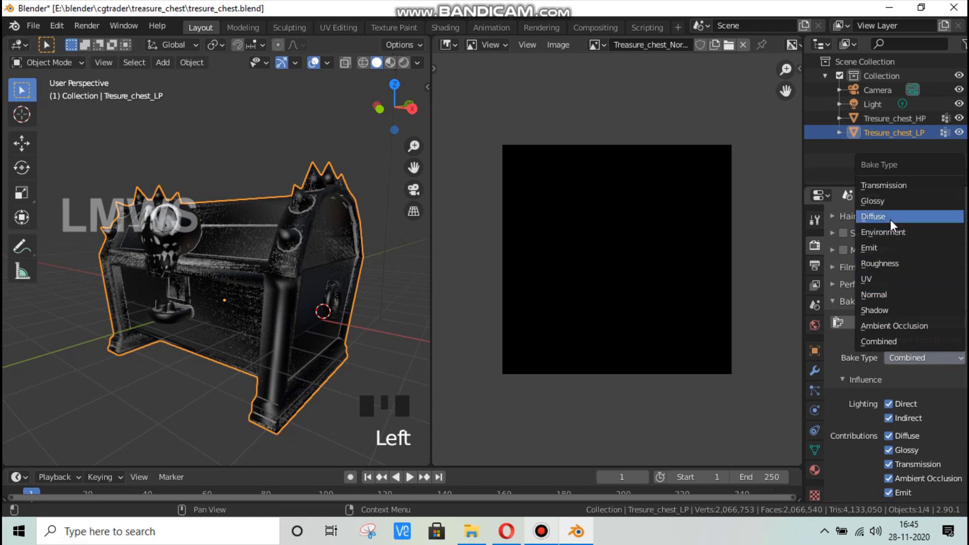
Compare the transforms and dimensions of the low-poly and high-poly chests
key("alt+a")
scroll(204, 248, "down", 2)
key("n")
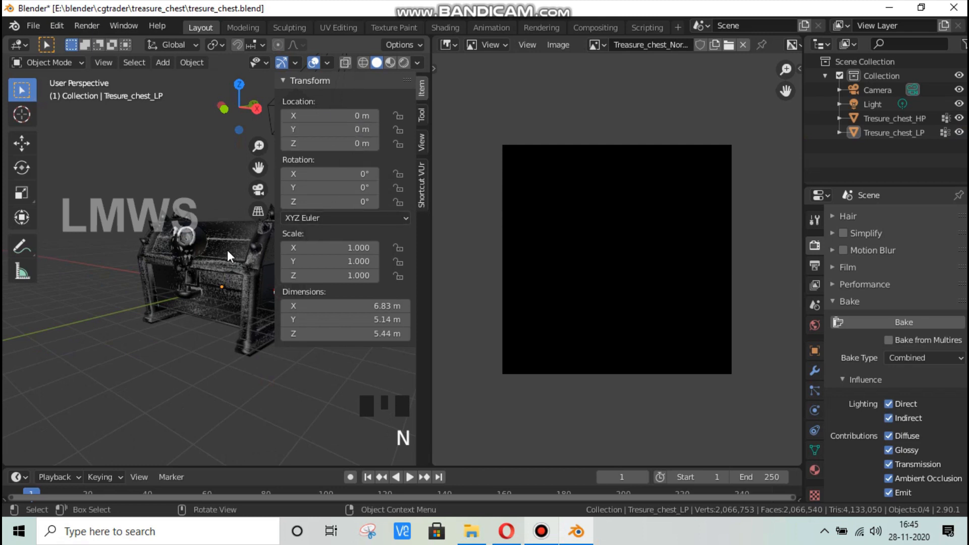
scroll(162, 284, "up", 4)
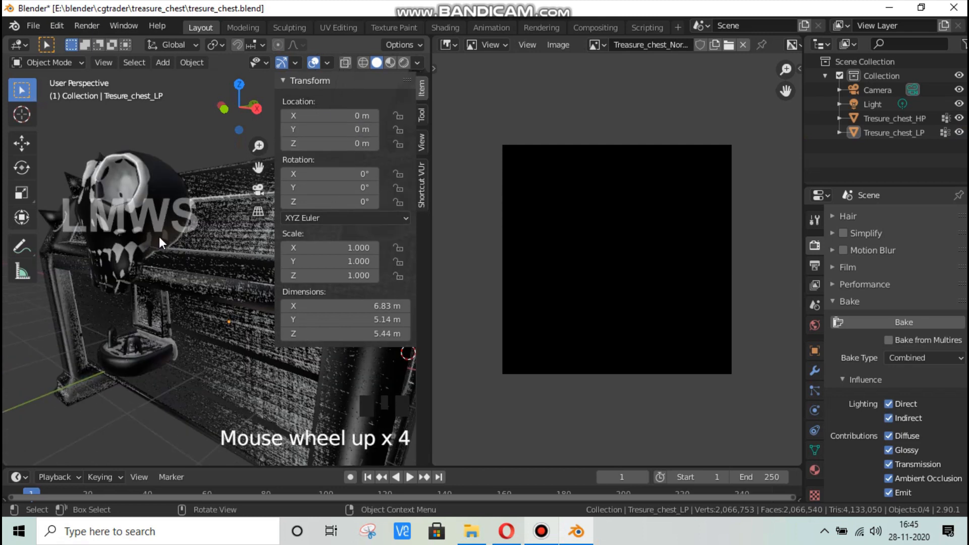
left_click(160, 239)
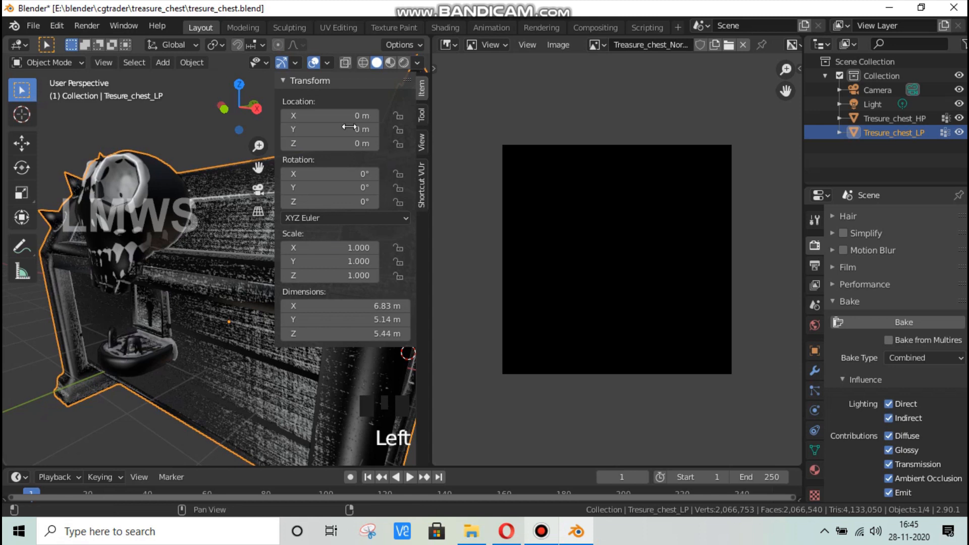
left_click(169, 222)
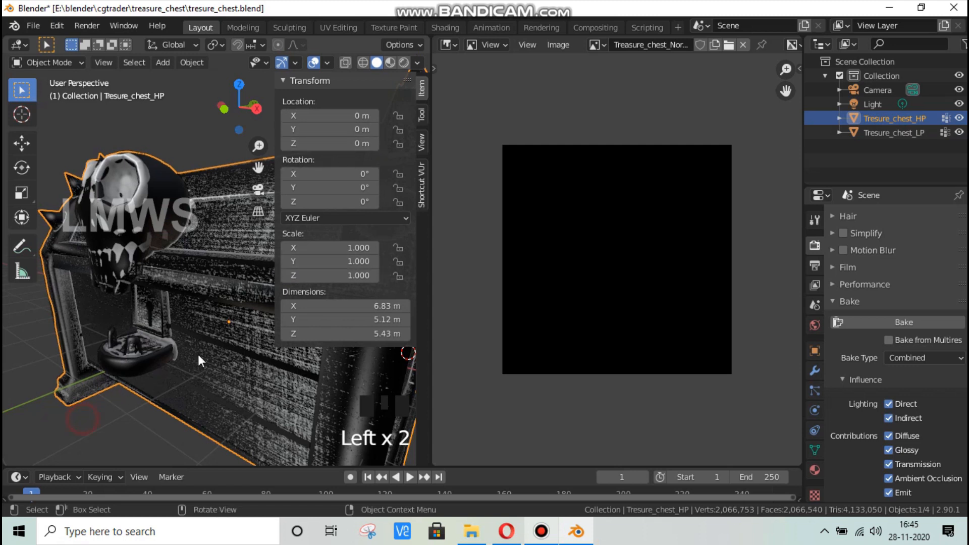
key("n")
scroll(240, 304, "down", 2)
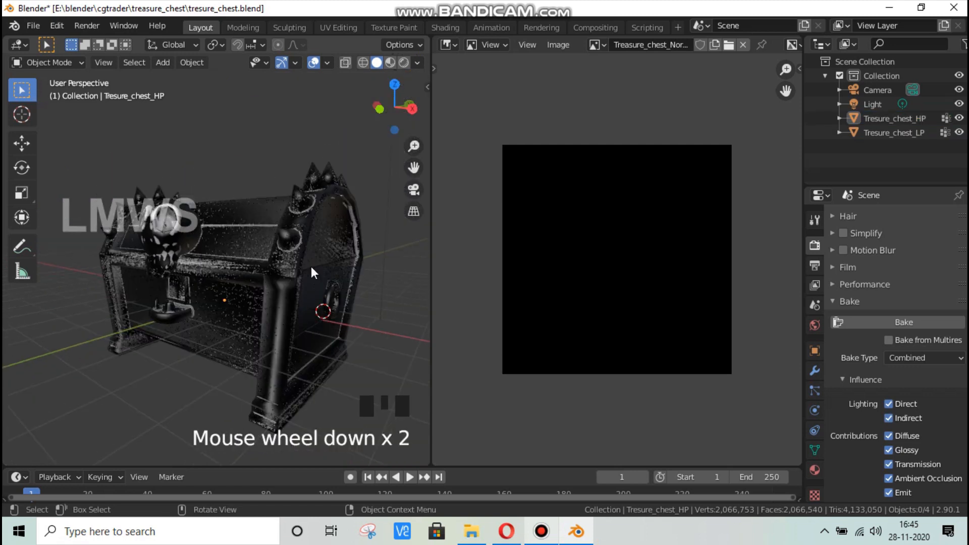
Set the bake type to Normal, enable Selected to Active and set the max ray distance to 0.05 m
left_click(917, 355)
left_click(881, 294)
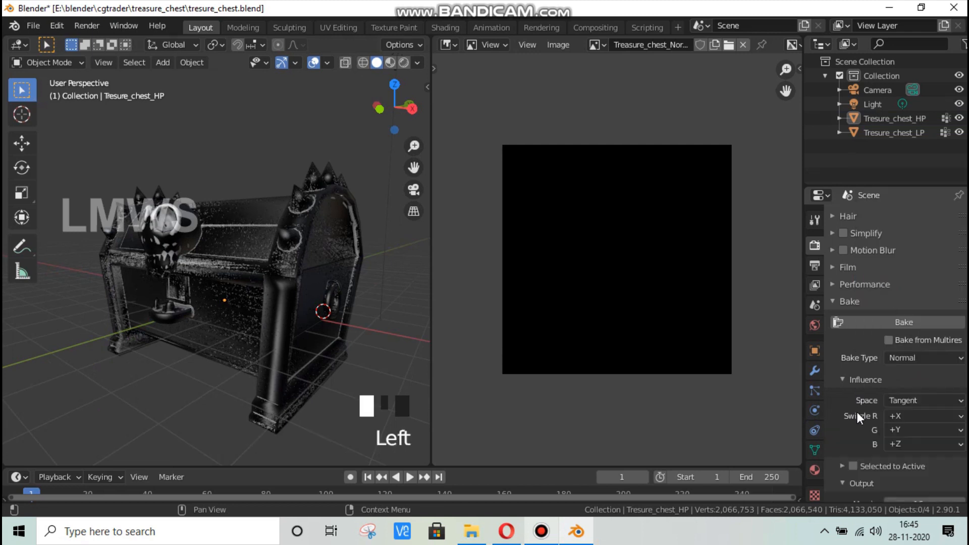
scroll(857, 411, "down", 2)
left_click(853, 383)
left_click(895, 382)
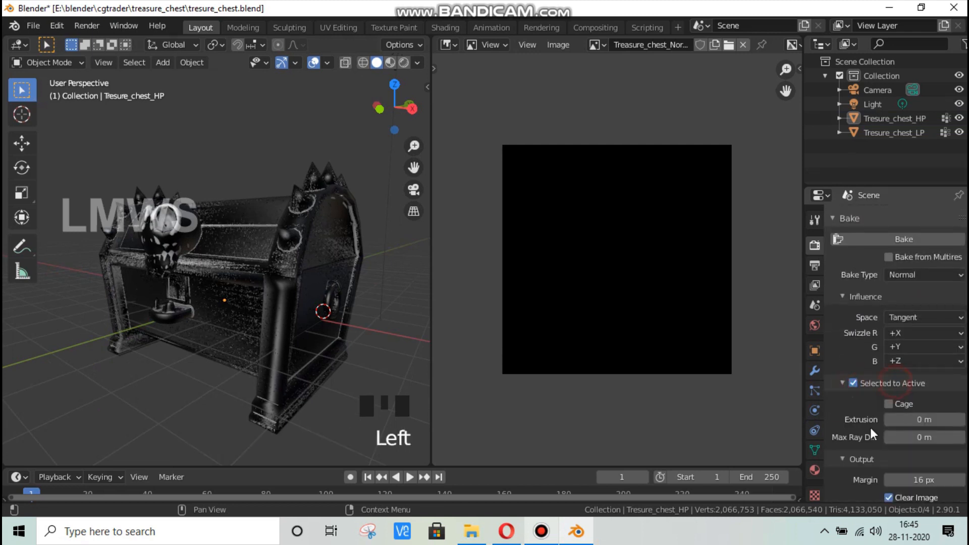
left_click(913, 437)
key("Return")
Select the high-poly chest with the low-poly chest as the active object and bake the normal map
left_click(904, 116)
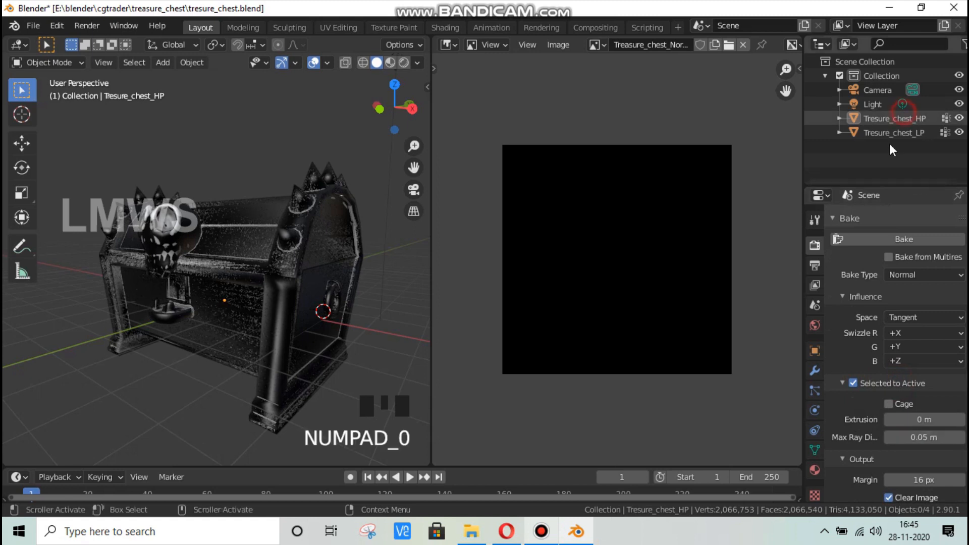
left_click(897, 132, "ctrl")
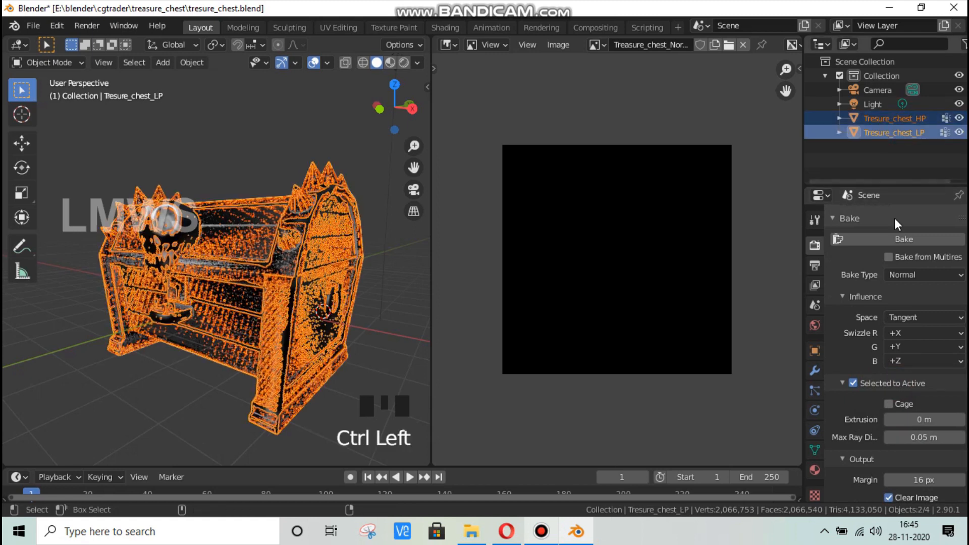
left_click(913, 243)
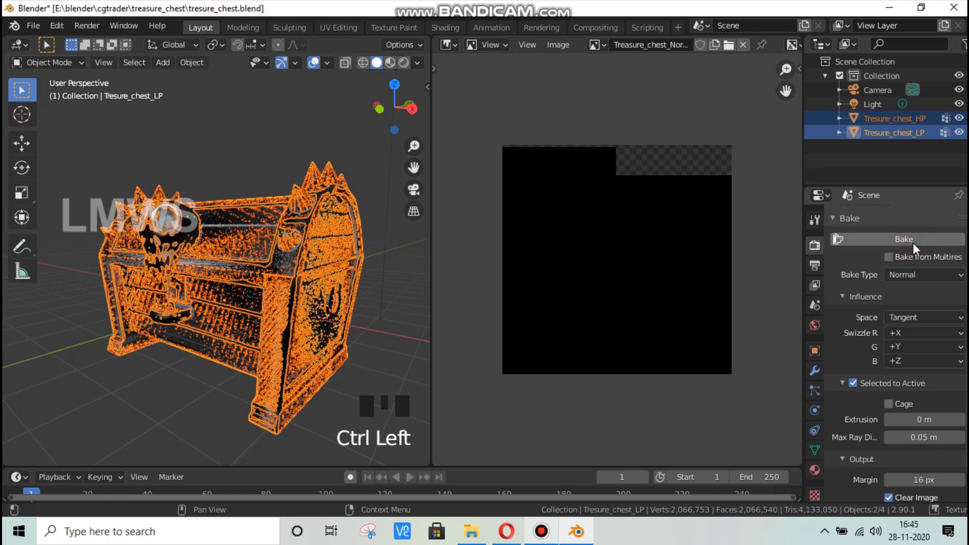
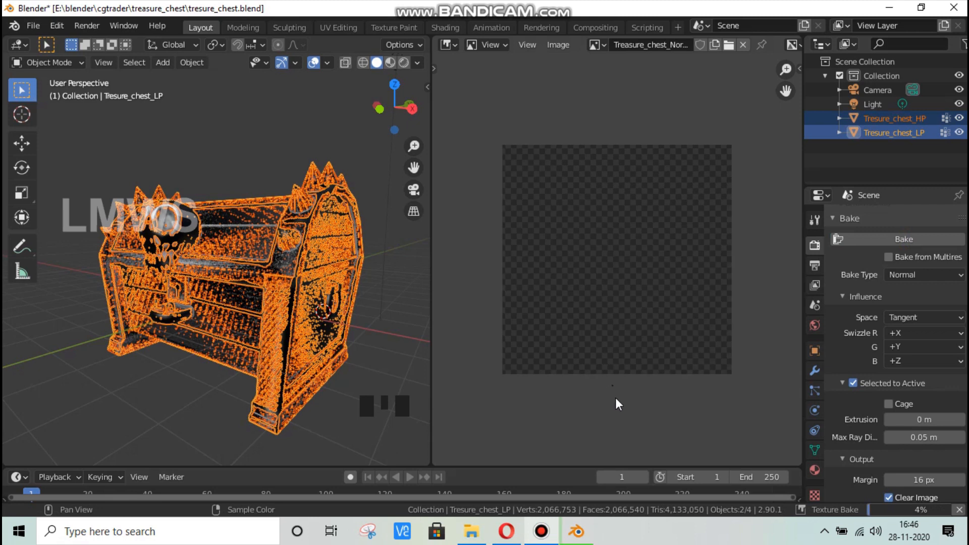
left_click(541, 531)
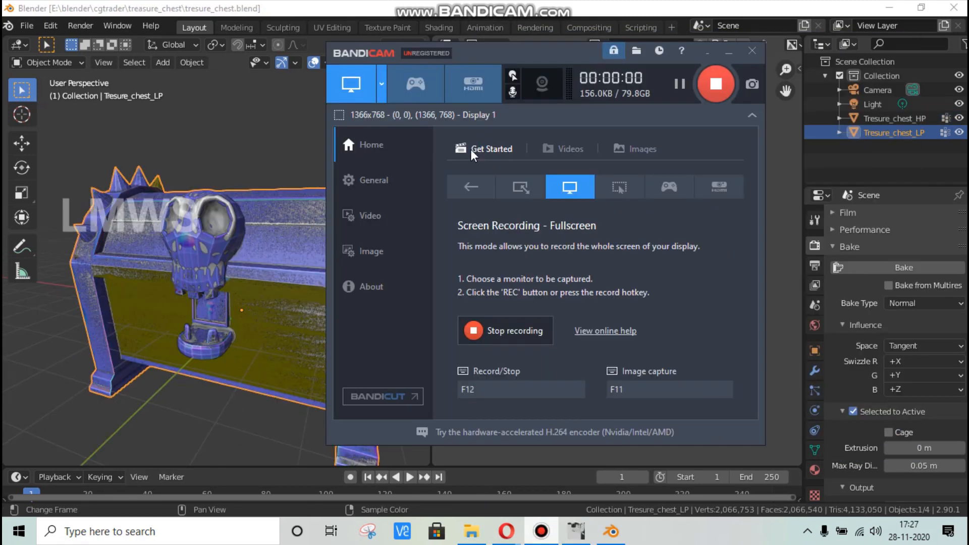
left_click(568, 4)
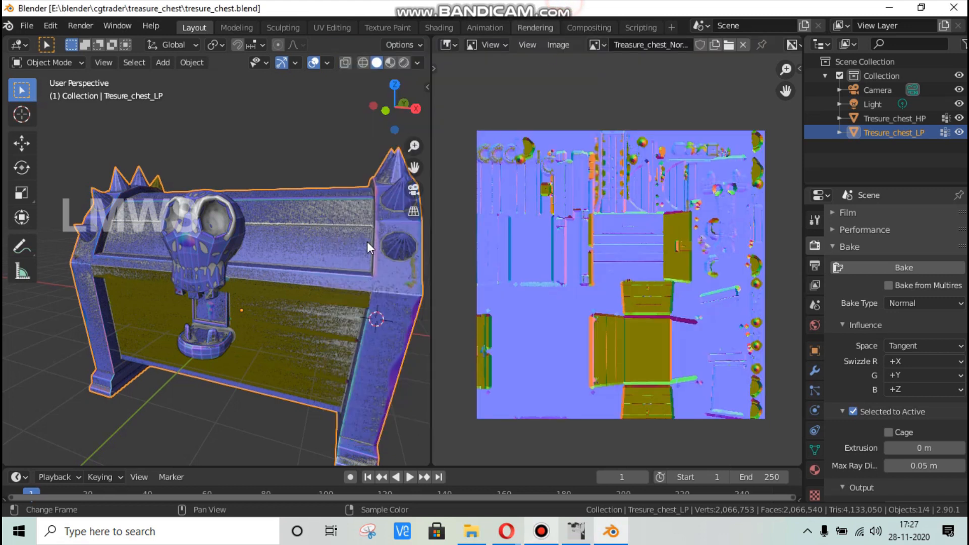
Save the baked normal map image and hide the high-poly chest
scroll(250, 277, "down", 2)
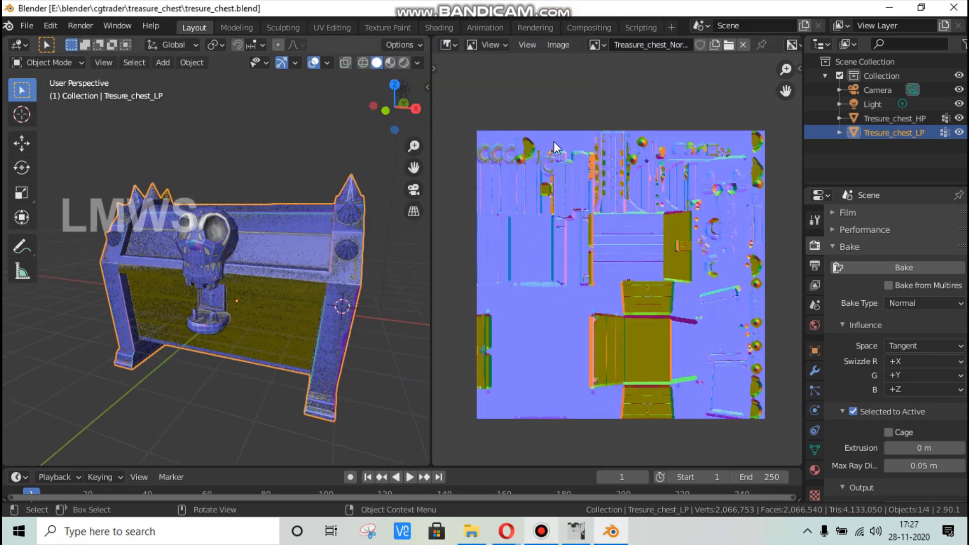
left_click(558, 44)
left_click(577, 161)
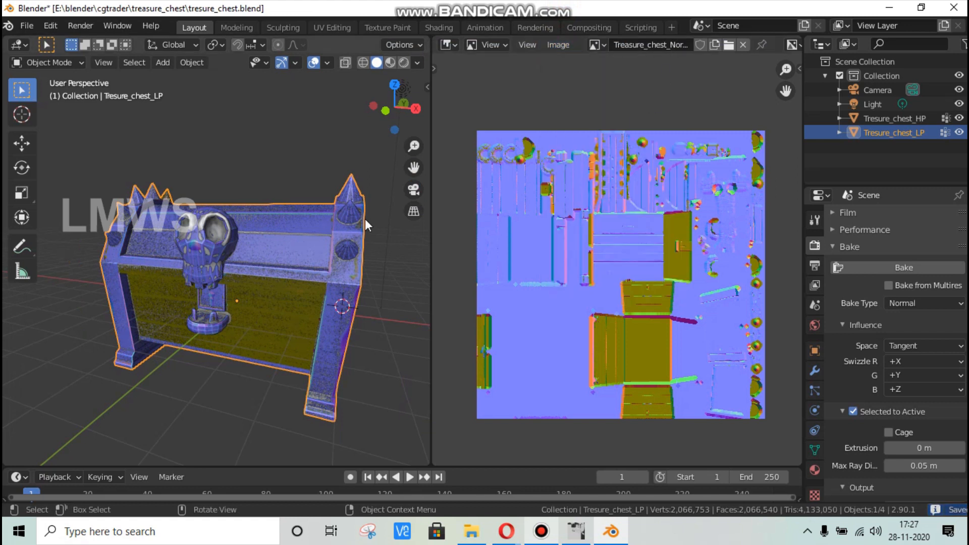
left_click(958, 118)
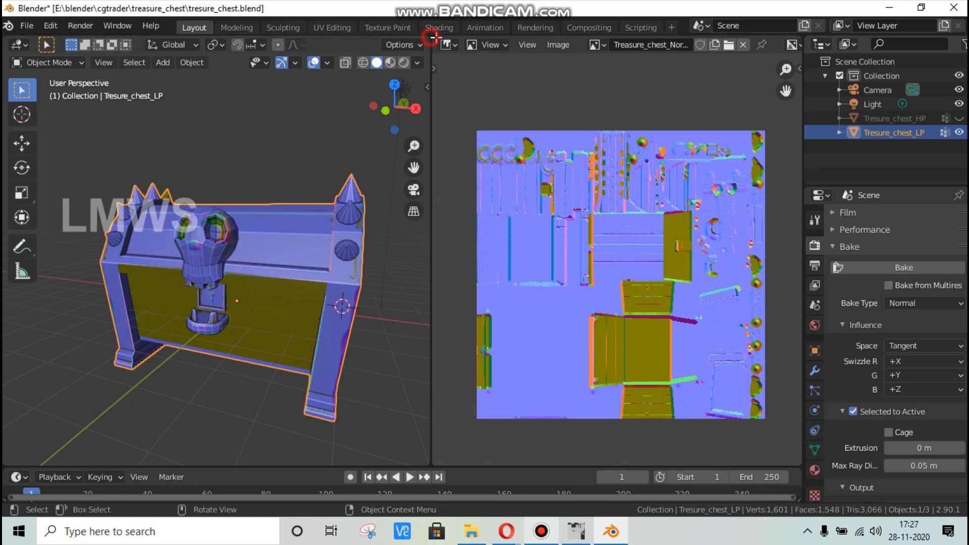
Replace the Image Editor with a Shader Editor without its sidebar and set the 3D viewport's shading to Material Preview
left_click_drag(434, 37, 379, 50)
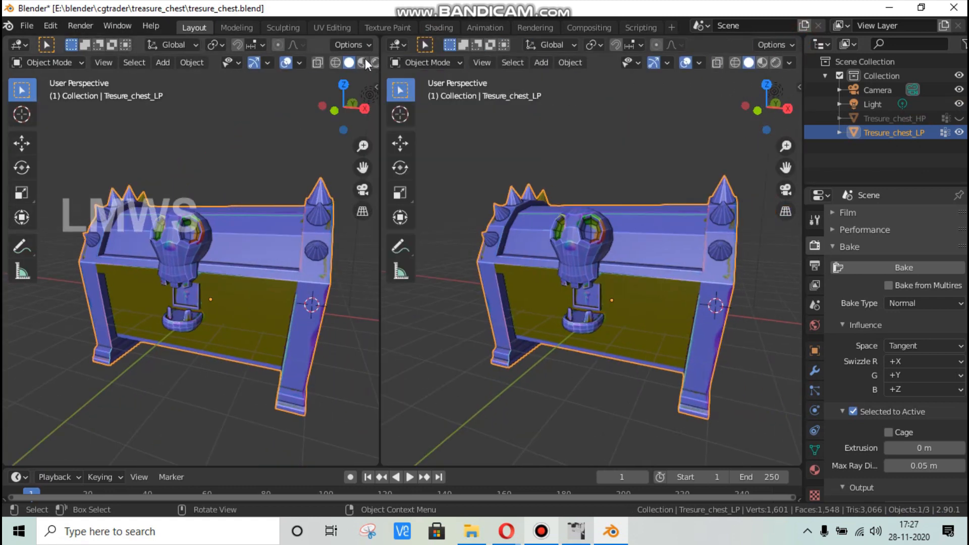
left_click(363, 61)
left_click(397, 44)
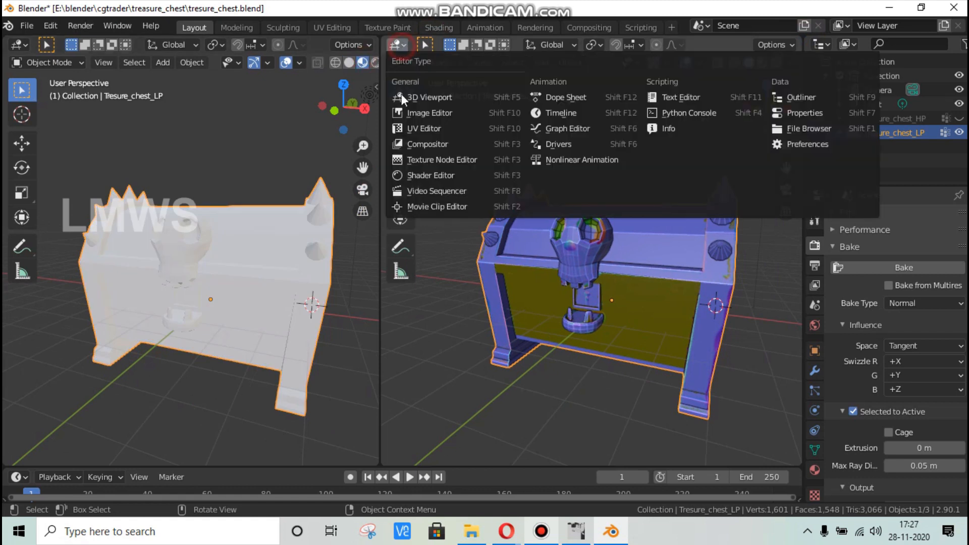
left_click(411, 176)
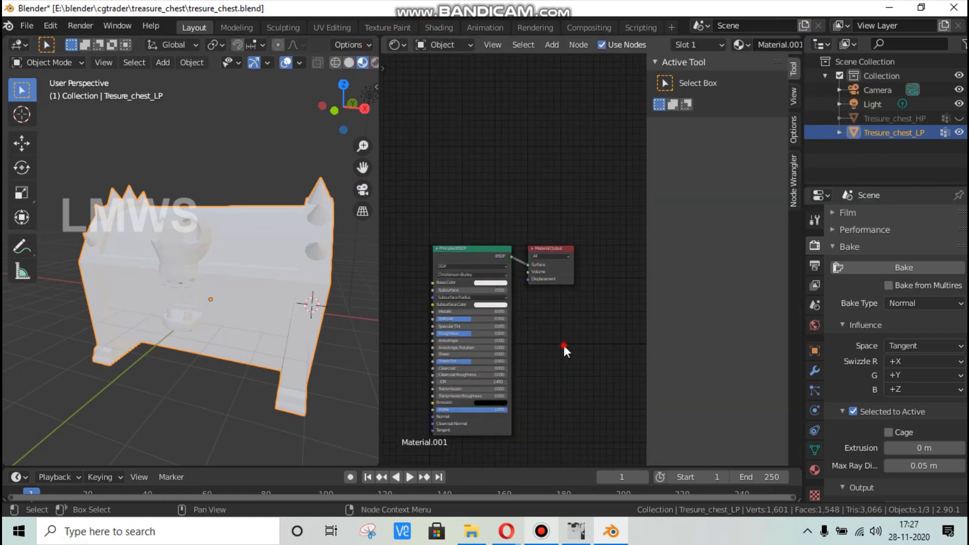
key("n")
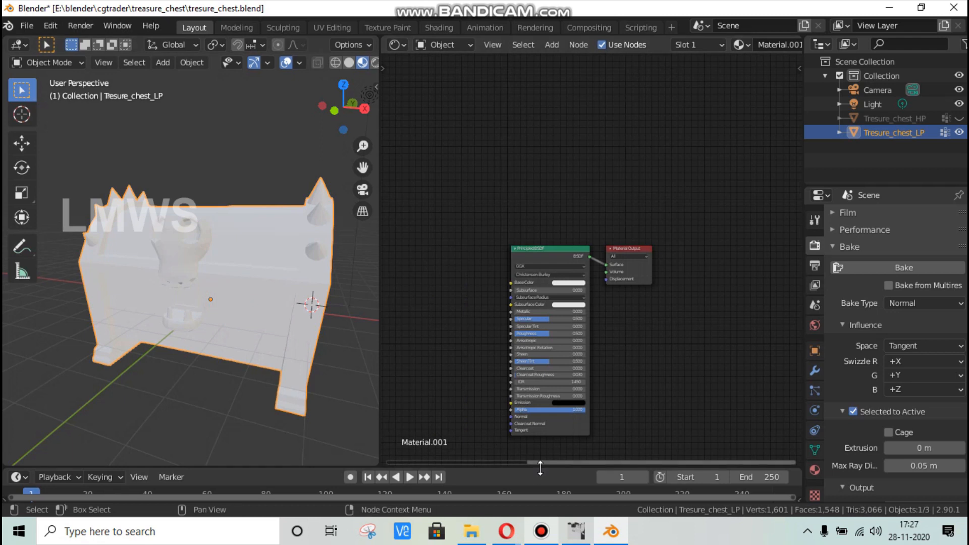
Add a Normal Map node beside the Treasure_chest_Normal_map texture and connect the texture's Color to the node's Color input
left_click_drag(546, 463, 386, 462)
scroll(454, 334, "up", 2)
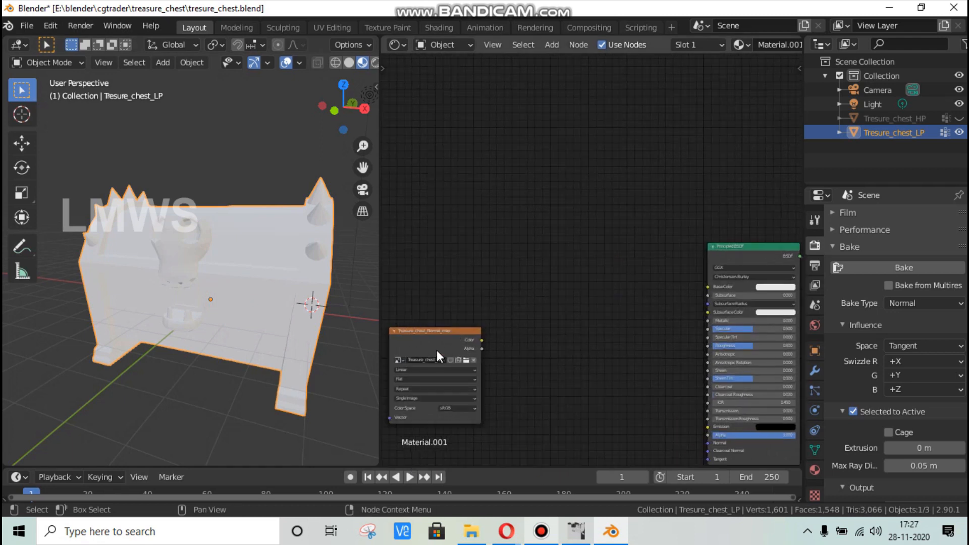
key("shift+a")
left_click(585, 280)
type("normal")
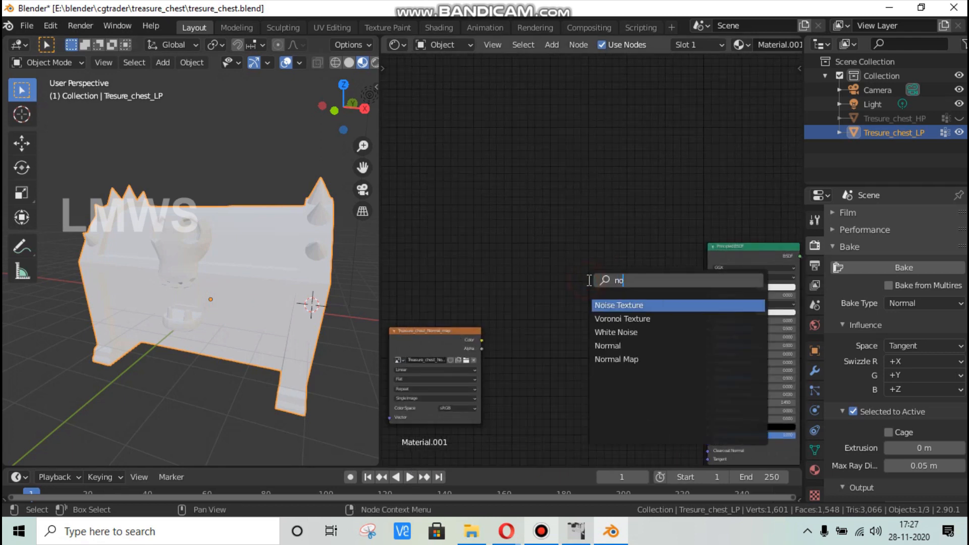
key("Down")
key("Return")
left_click(515, 343)
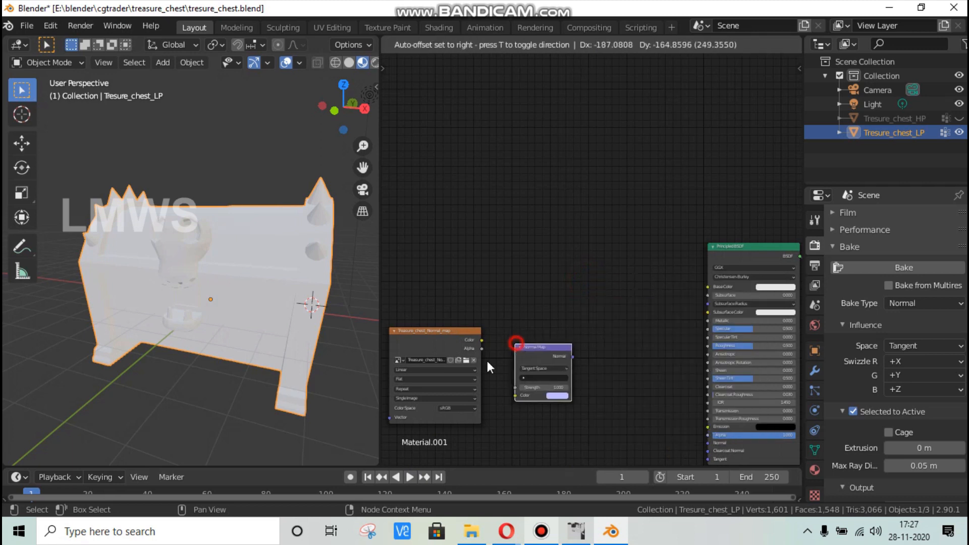
left_click_drag(529, 389, 530, 389)
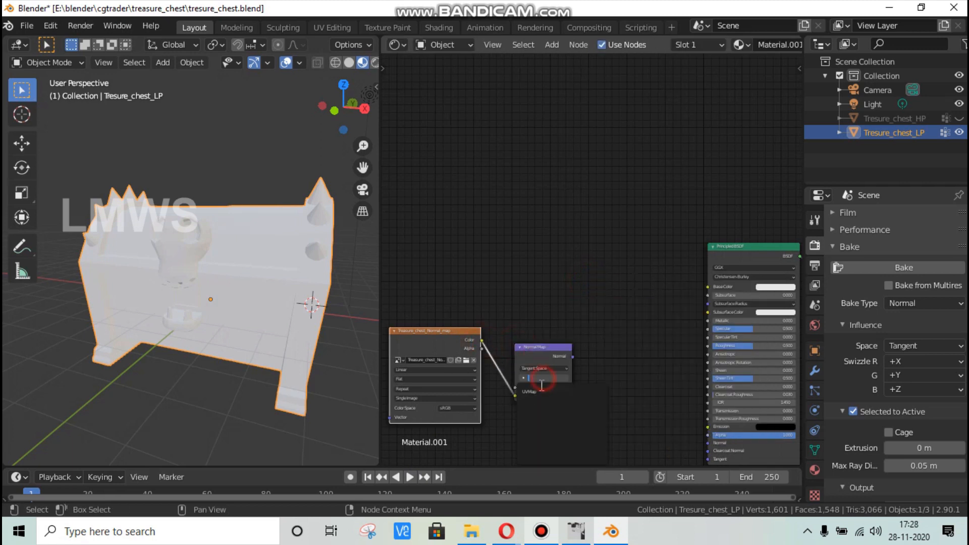
Set the Normal Map node to use UVMap and connect its output to the Principled BSDF's Normal input
left_click(540, 379)
left_click(537, 392)
scroll(601, 349, "down", 1)
left_click_drag(575, 344, 691, 416)
scroll(471, 400, "up", 1)
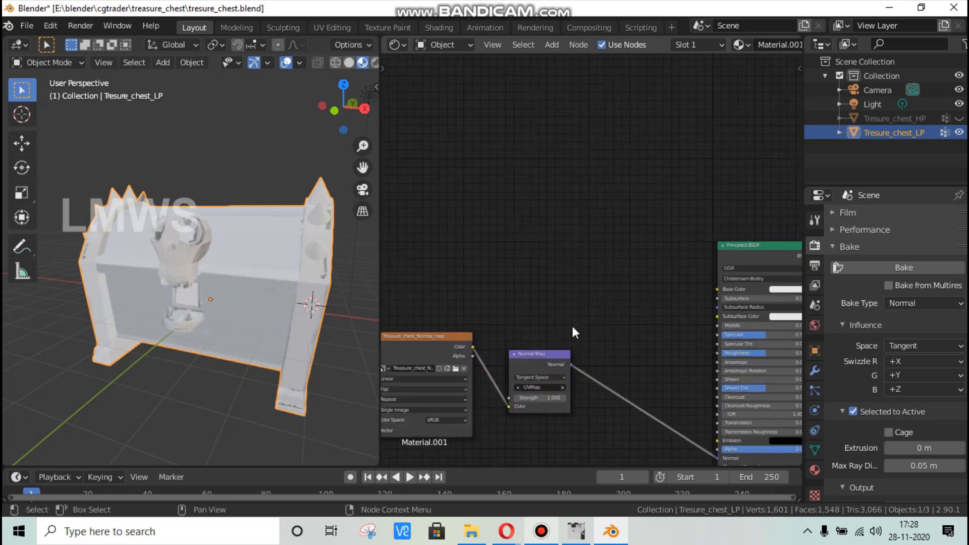
Set the Normal Map node's strength to 0.75 and save the file
scroll(560, 324, "up", 2)
left_click(549, 327)
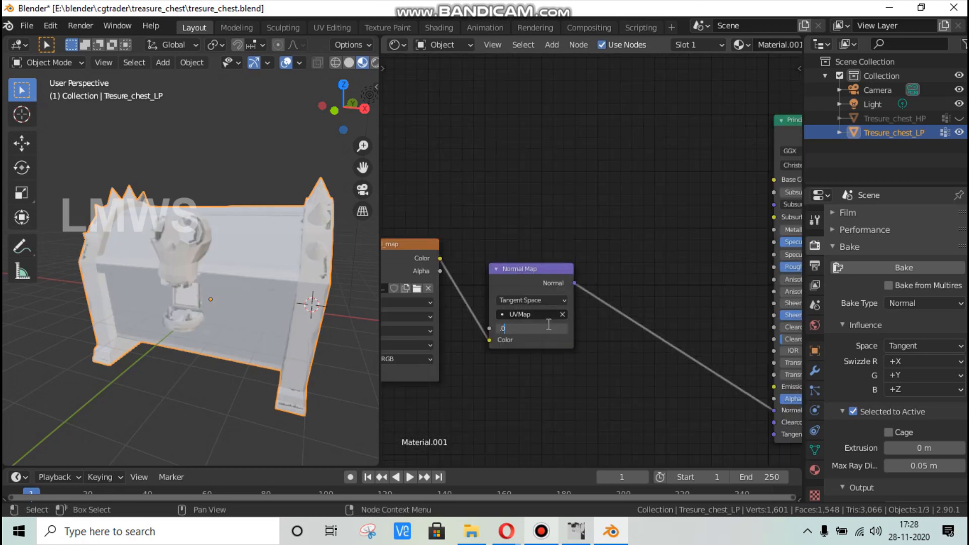
key("Return")
left_click(547, 324)
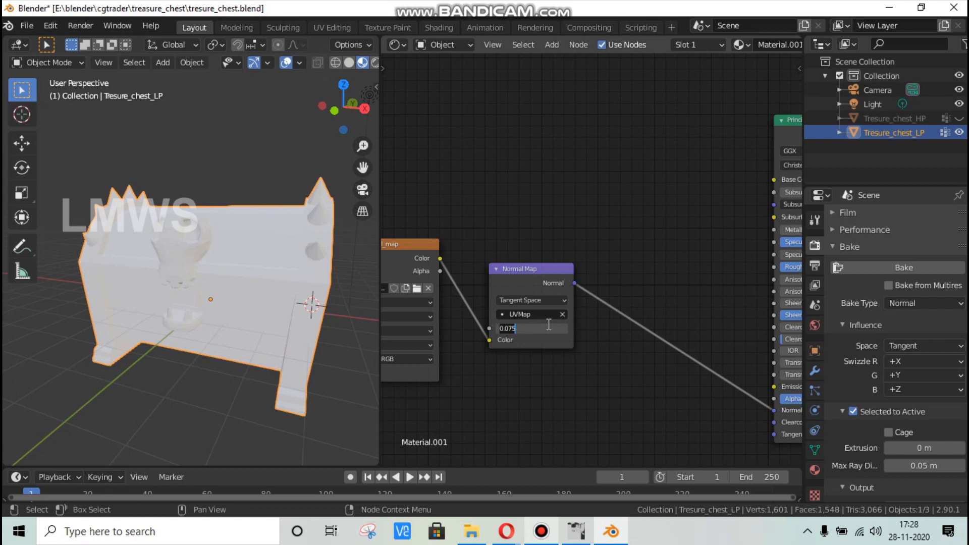
key("Return")
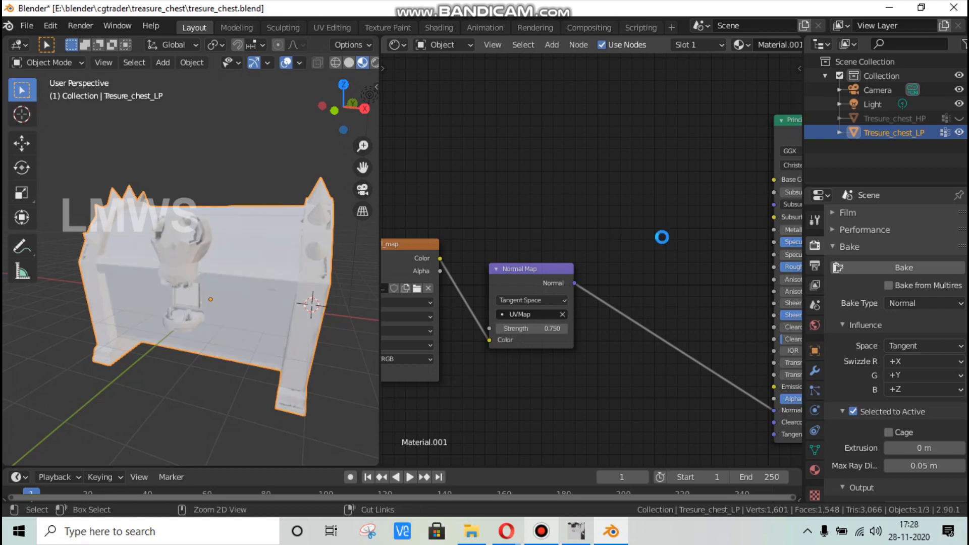
key("ctrl+s")
Switch the render engine to Eevee and enable Ambient Occlusion
scroll(858, 297, "up", 10)
left_click(923, 217)
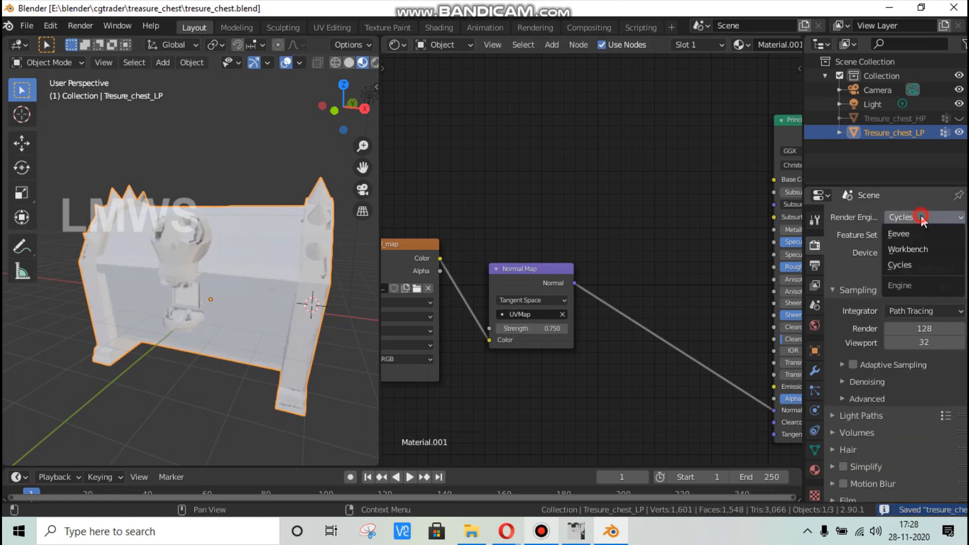
left_click(901, 235)
left_click(841, 312)
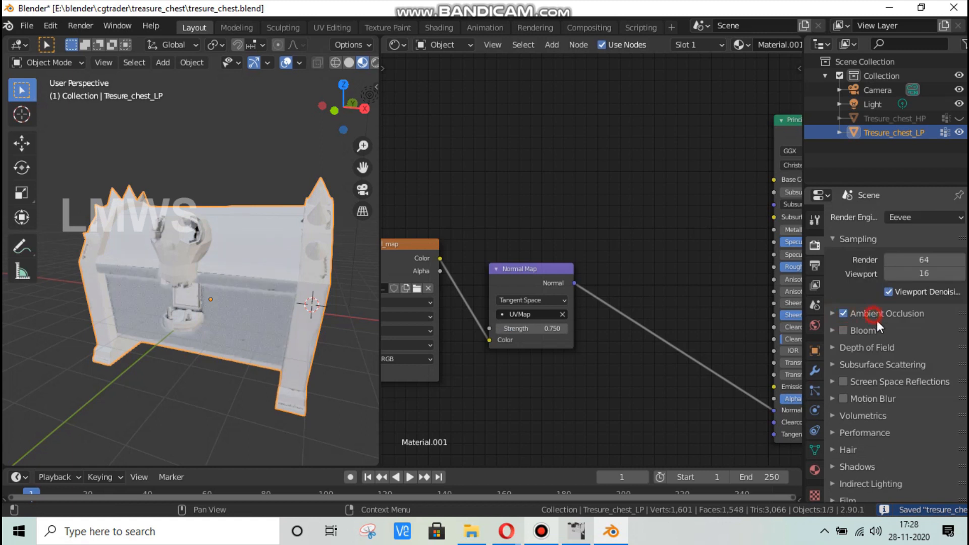
Change the Ambient Occlusion distance and set its factor to 2
left_click(877, 314)
left_click(904, 334)
key("Tab")
type("2")
key("Return")
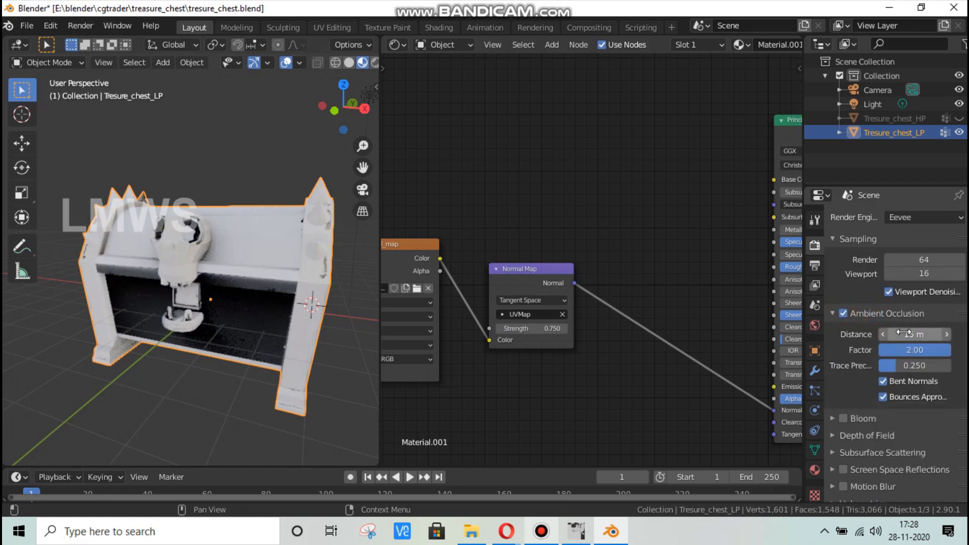
Enable Bloom and Screen Space Reflections in the Eevee render settings and save the file
left_click(890, 314)
left_click(851, 324)
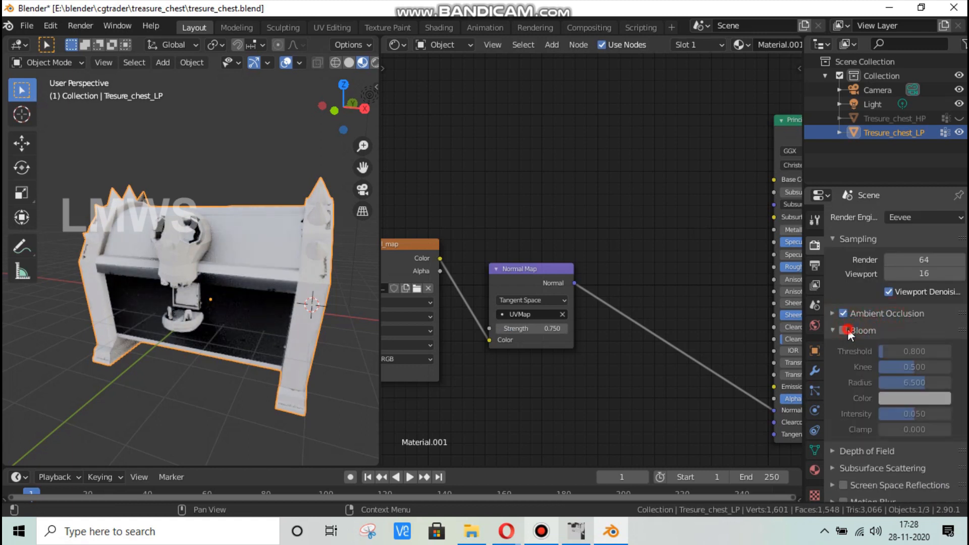
left_click(845, 329)
left_click(861, 328)
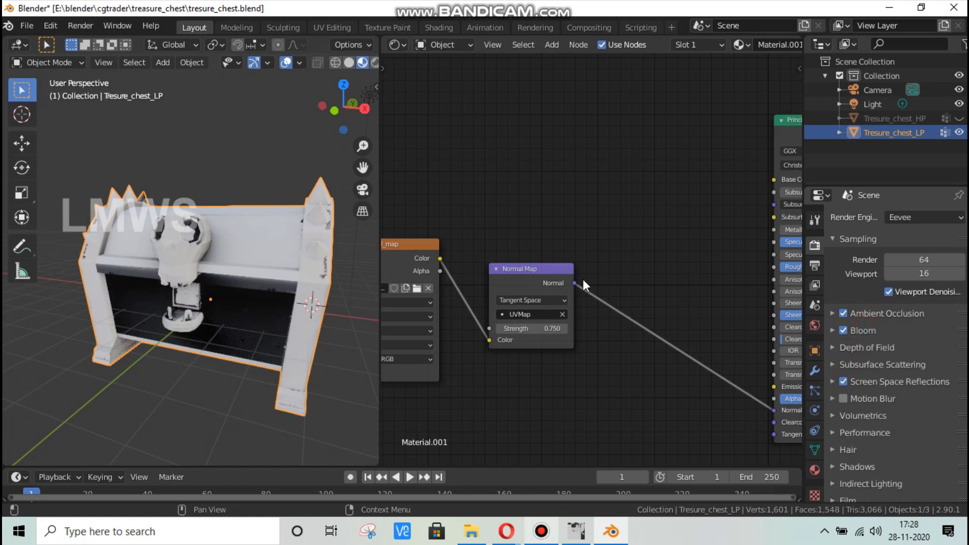
scroll(561, 203, "down", 2)
key("ctrl+s")
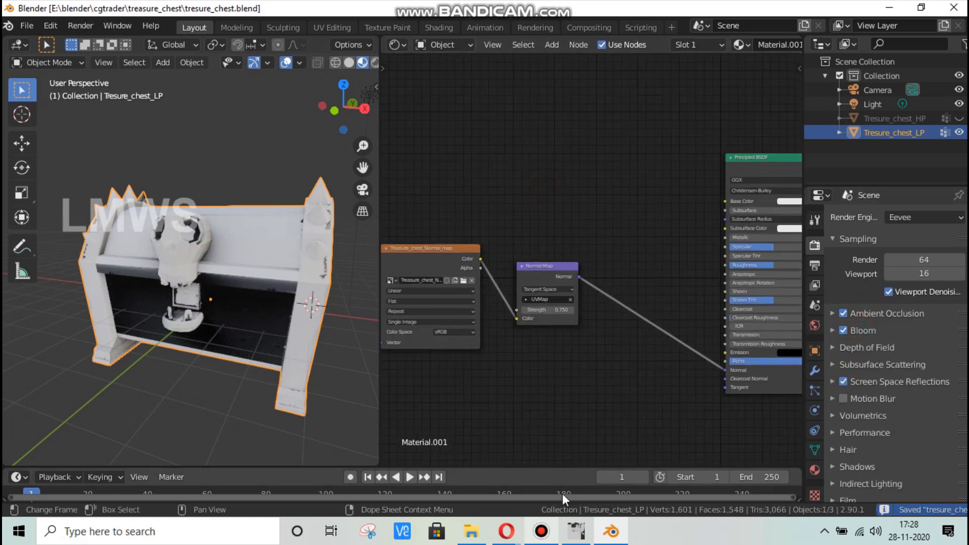
Switch to GIMP, hide the rougness_map and background layers, and show the wood, metal, skull and Tresure_chest_UV.png layers
left_click(575, 530)
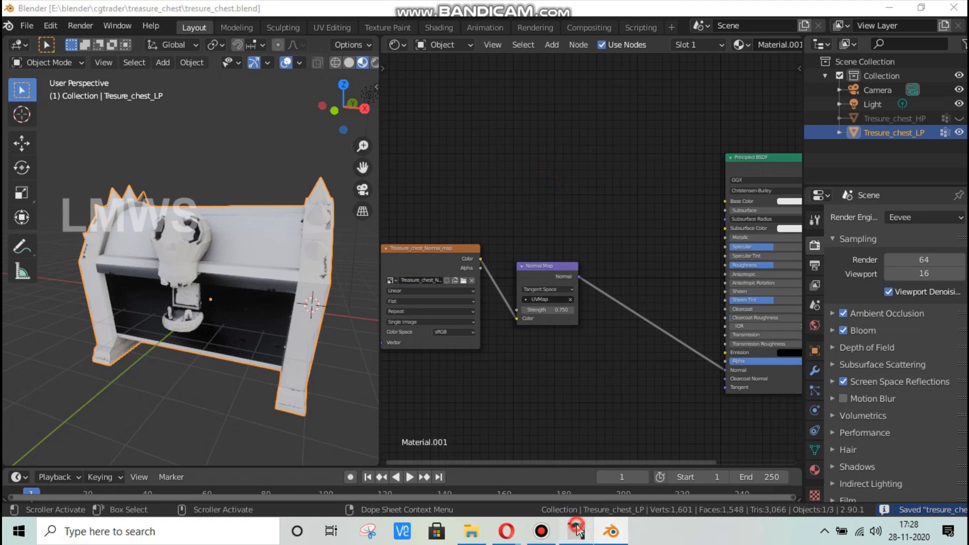
left_click(785, 313)
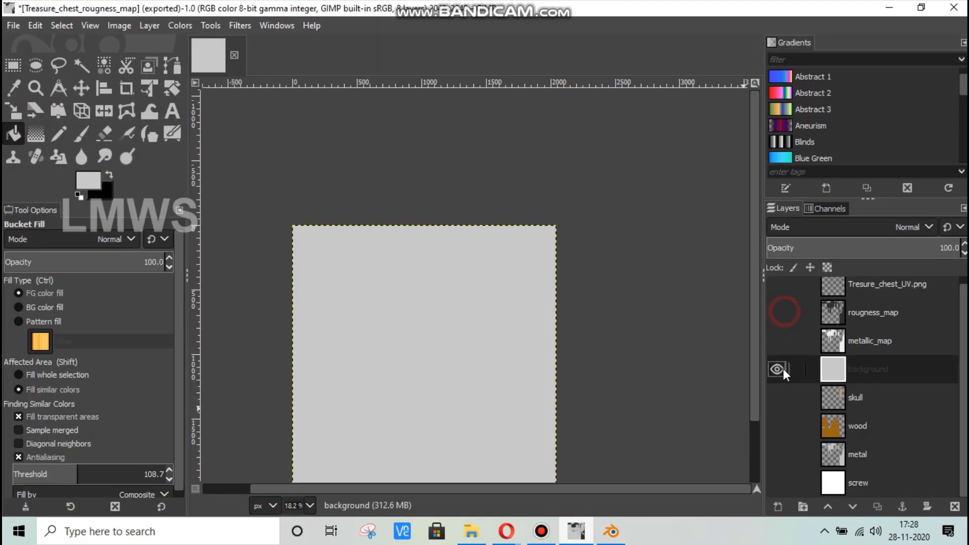
left_click(777, 369)
left_click(778, 426)
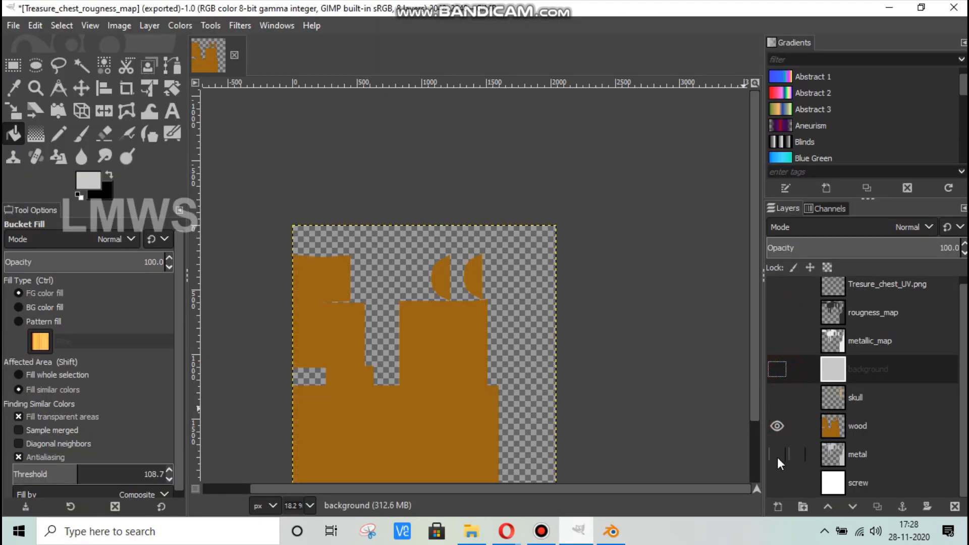
left_click(778, 454)
left_click(777, 398)
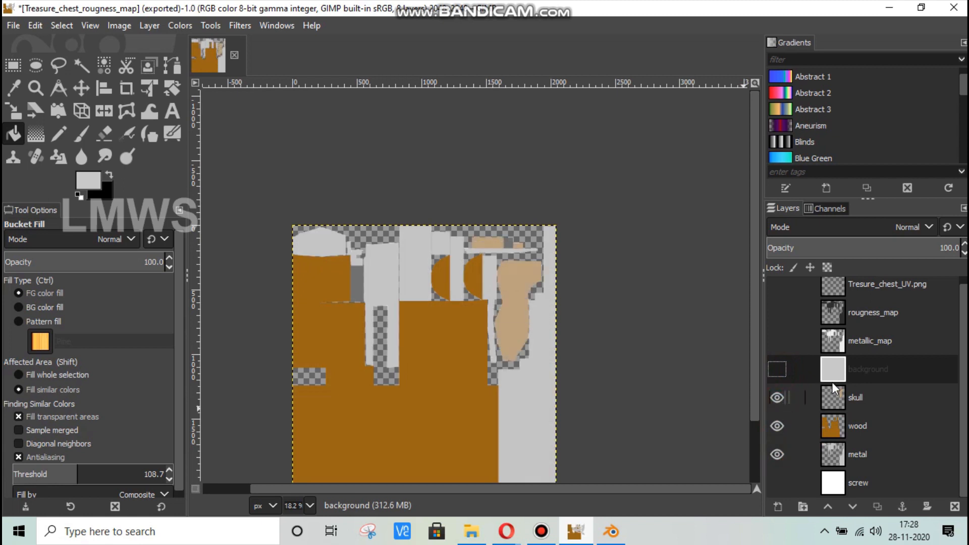
left_click(779, 292)
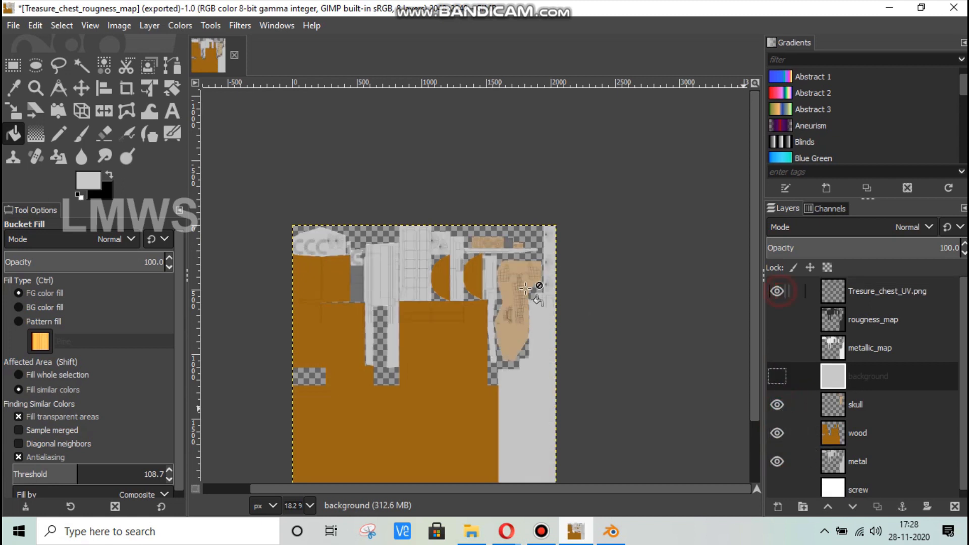
scroll(430, 413, "up", 2, "ctrl")
scroll(430, 413, "down", 1, "ctrl")
scroll(469, 335, "up", 1, "ctrl")
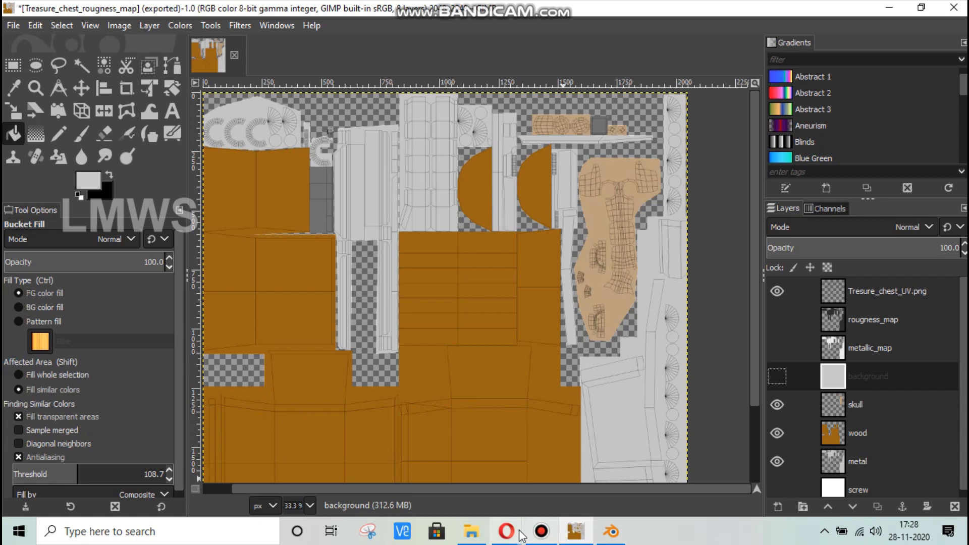
Switch back to Blender and set the normal map image texture's color space to Non-Color
left_click(617, 532)
left_click(546, 531)
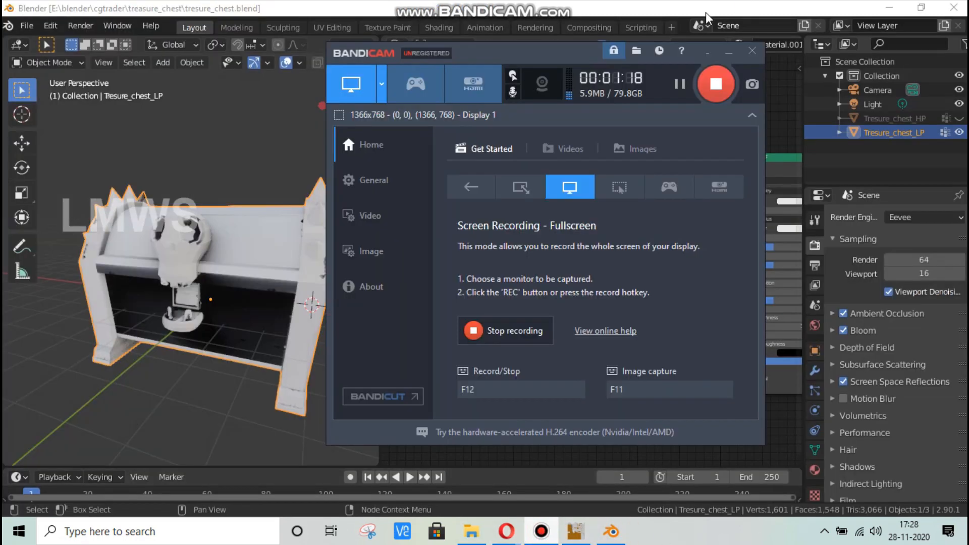
left_click(718, 2)
scroll(567, 280, "down", 5)
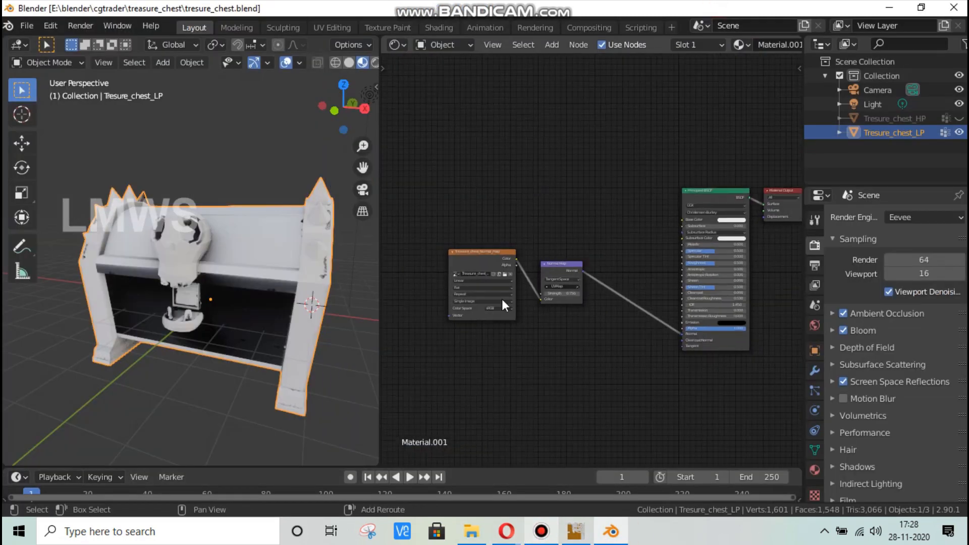
scroll(486, 312, "up", 1)
scroll(486, 313, "up", 1)
left_click(463, 326)
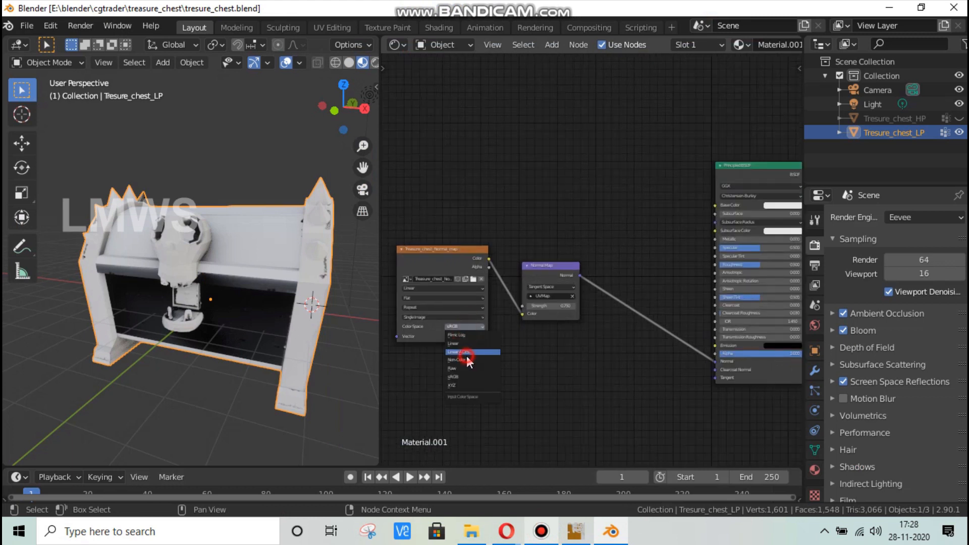
left_click(465, 360)
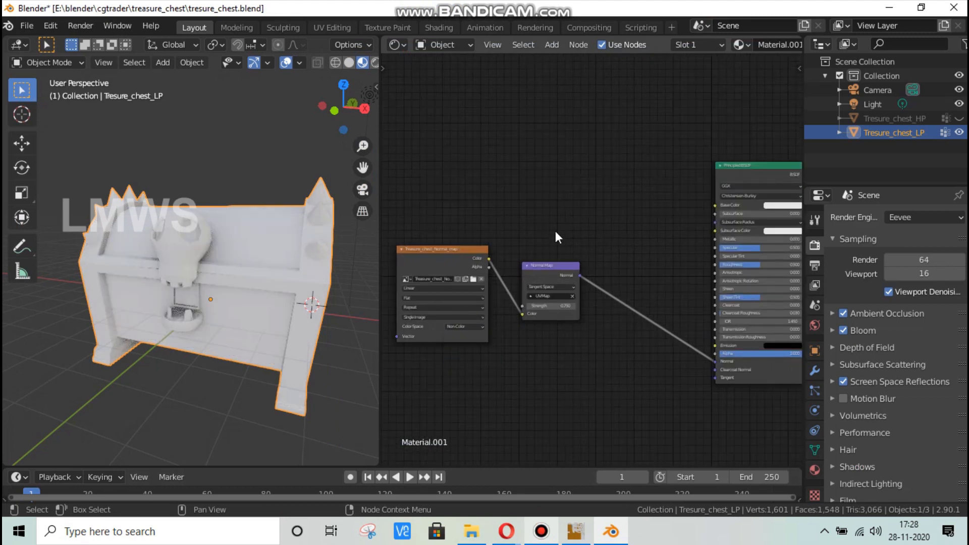
Add an Image Texture node and place it above the normal map's image texture node
scroll(557, 131, "down", 3)
key("shift+a")
left_click(559, 131)
type("ima")
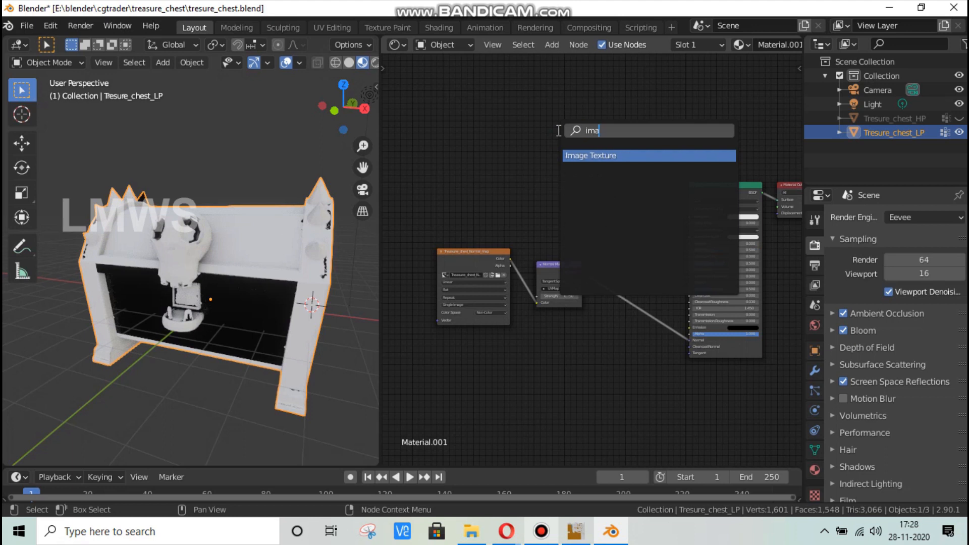
key("Return")
left_click(435, 121)
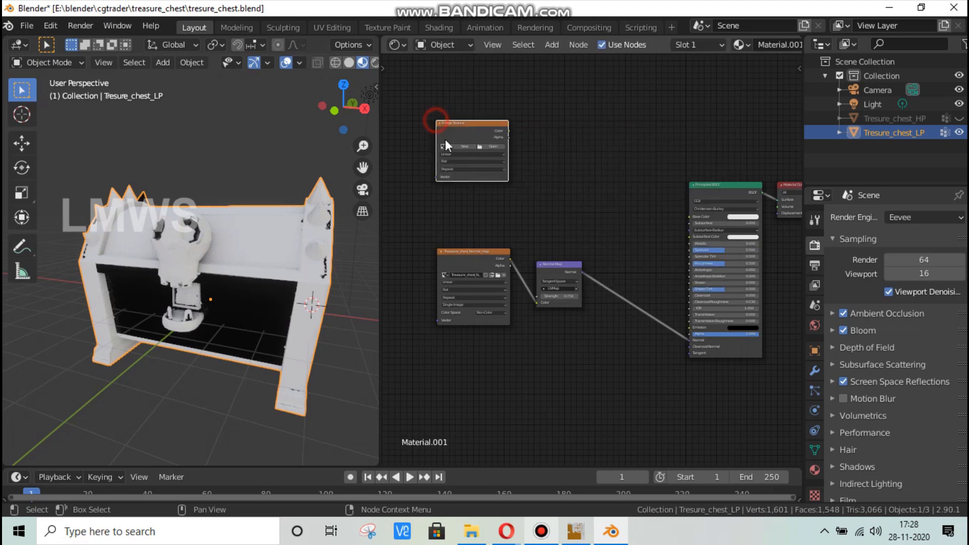
Load the treasure chest diffuse image into the new texture node and connect its Color to the Principled BSDF's Base Color
left_click(483, 147)
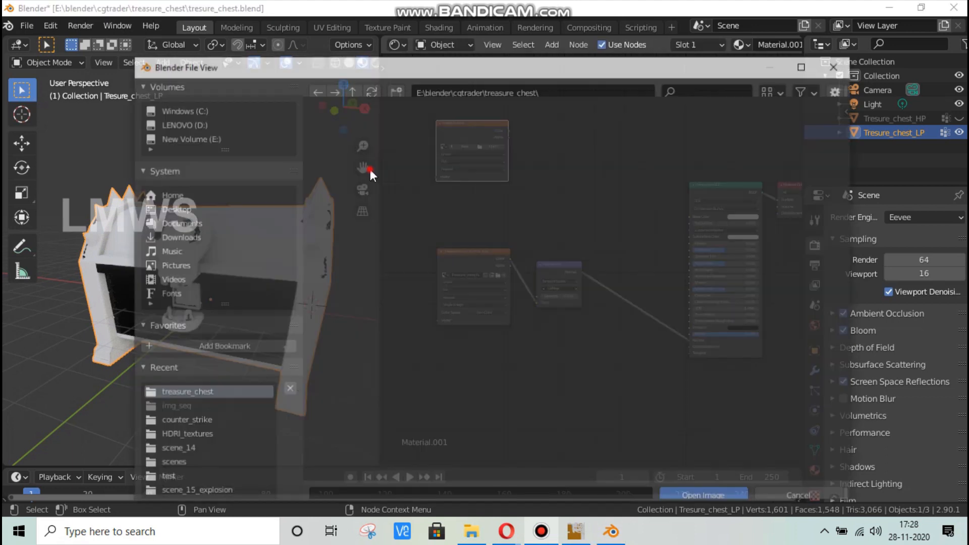
left_click(370, 168)
left_click(707, 492)
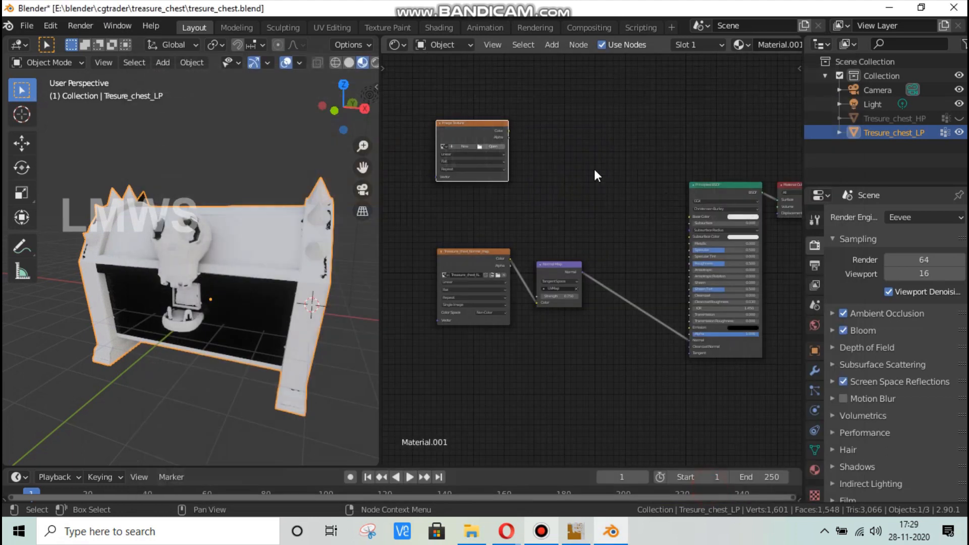
left_click_drag(508, 130, 694, 221)
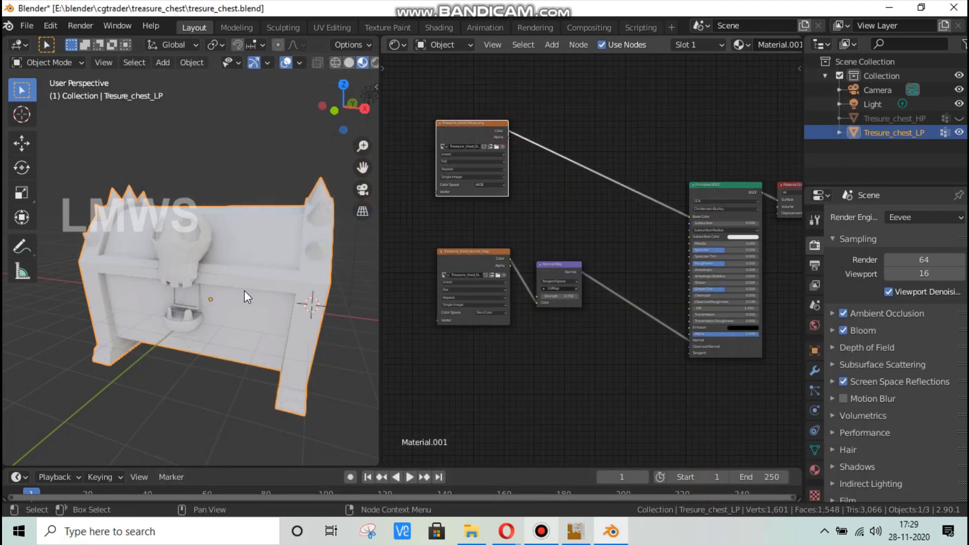
Set the Normal Map node's strength to 0.45 and inspect the textured chest from the side
middle_click_drag(270, 286, 215, 310)
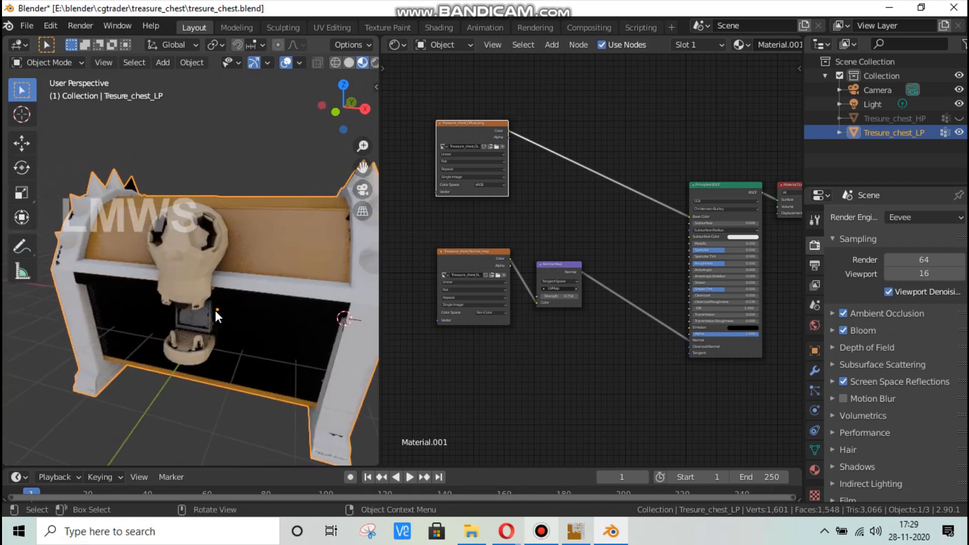
scroll(215, 310, "up", 3)
scroll(560, 313, "up", 4)
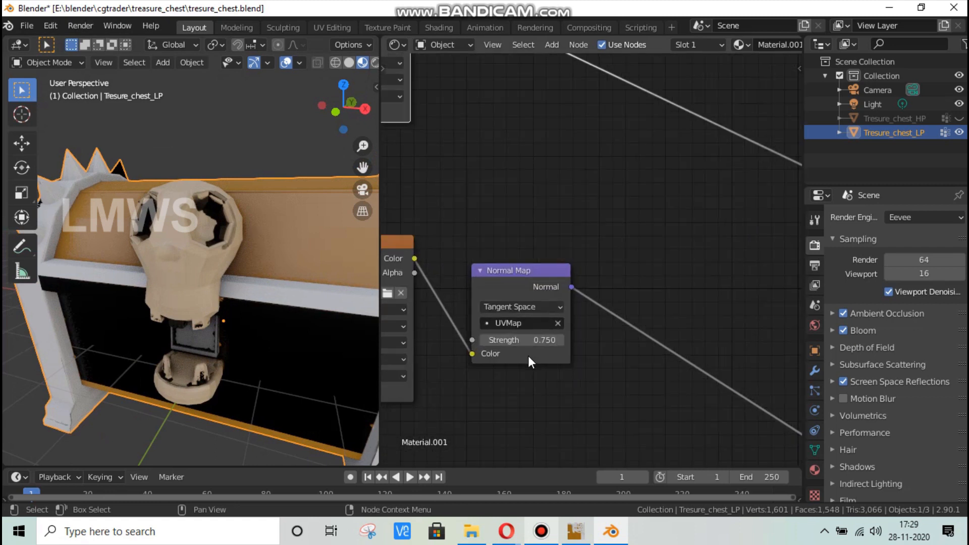
left_click(537, 340)
mouse_move(538, 340)
left_mouse_down()
mouse_move(505, 340)
mouse_move(535, 339)
left_mouse_up()
middle_click_drag(237, 313, 162, 314)
scroll(220, 297, "up", 5)
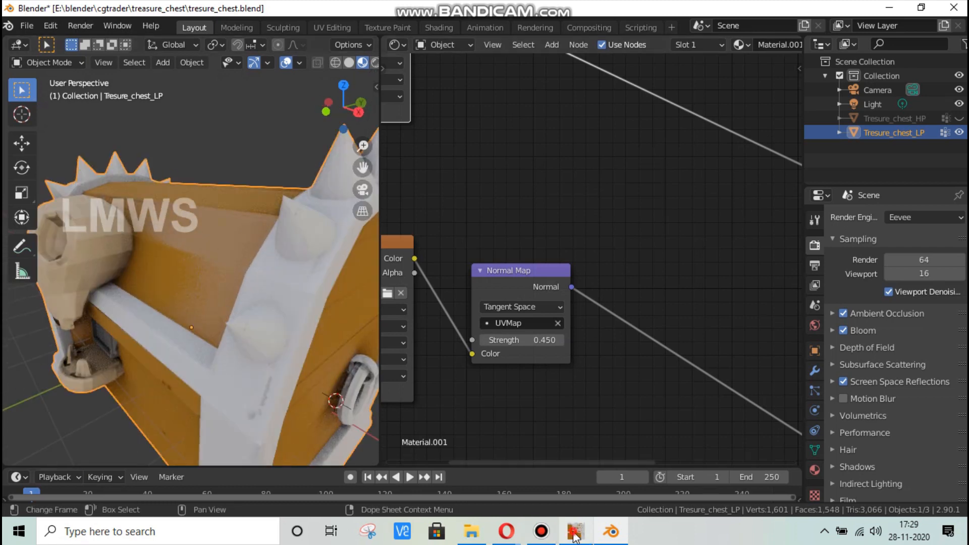
Open the UV Editing workspace and select faces of the lid's wooden panels to locate them in the UV layout
left_click(575, 531)
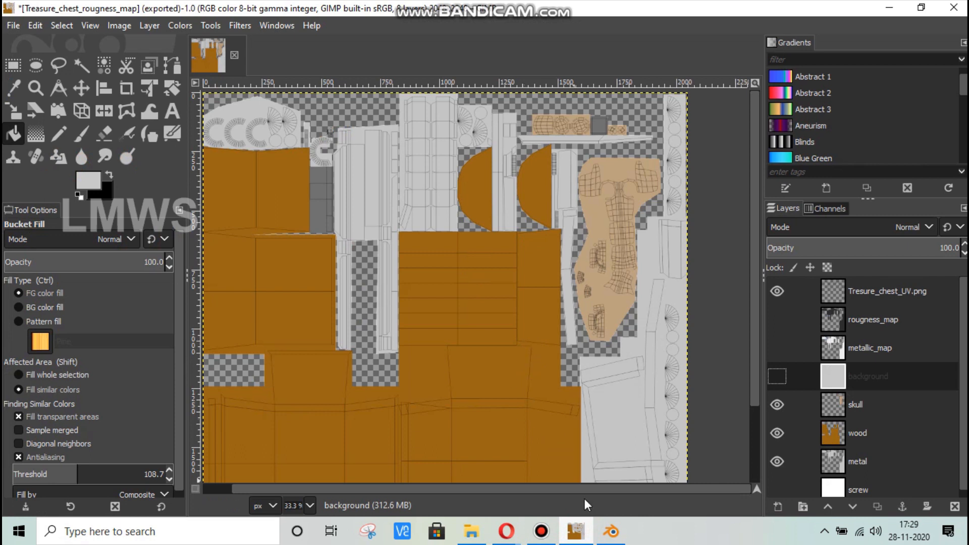
left_click(610, 531)
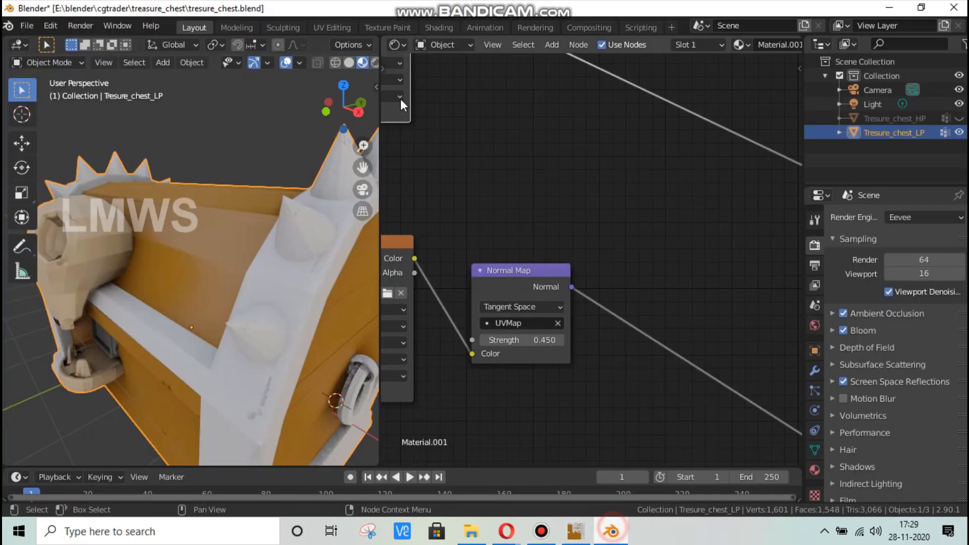
left_click(353, 30)
scroll(306, 247, "down", 5)
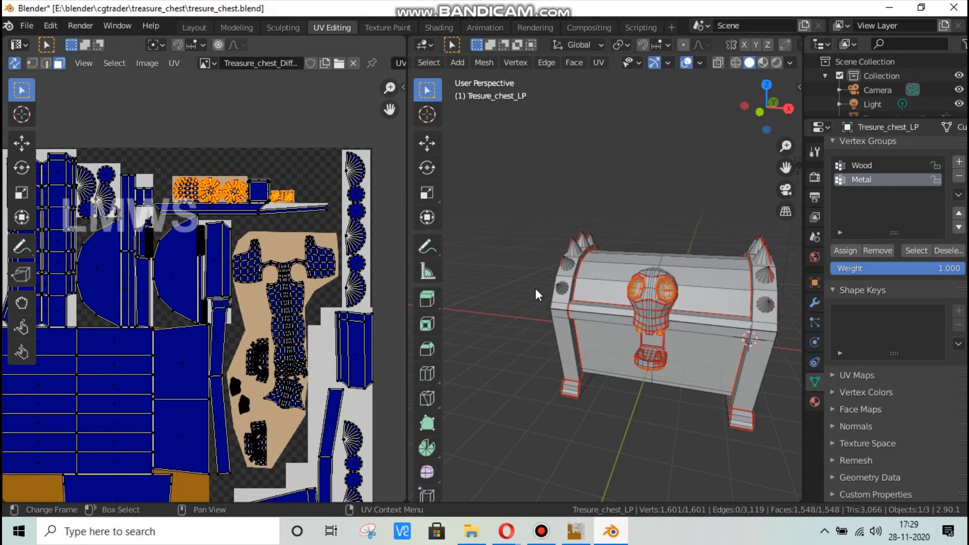
key("alt+a")
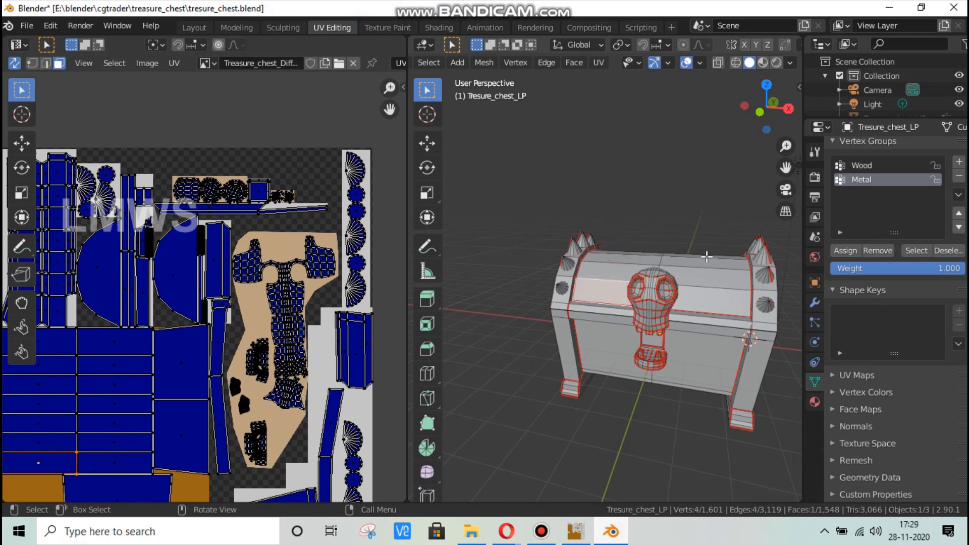
left_click(646, 270, "alt+shift")
scroll(216, 285, "down", 2)
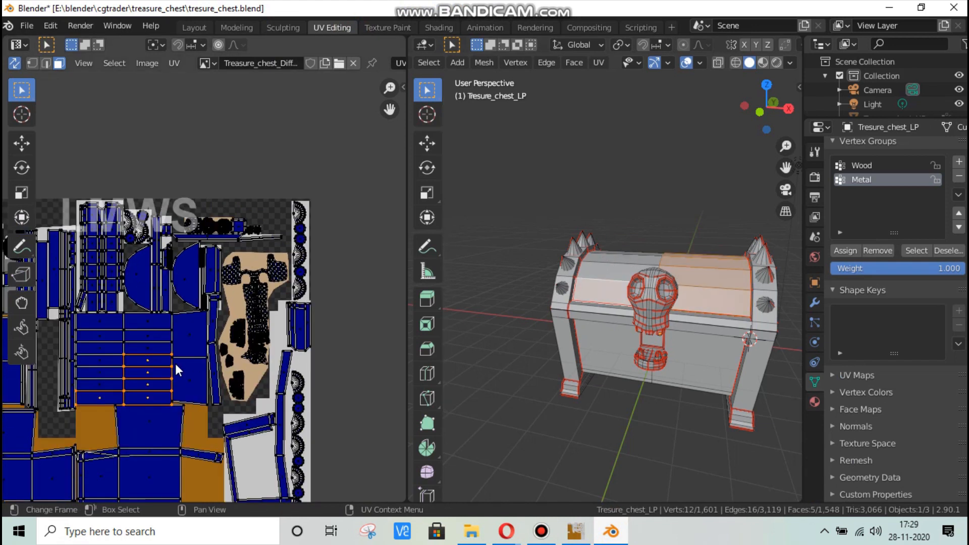
middle_click_drag(175, 363, 236, 275)
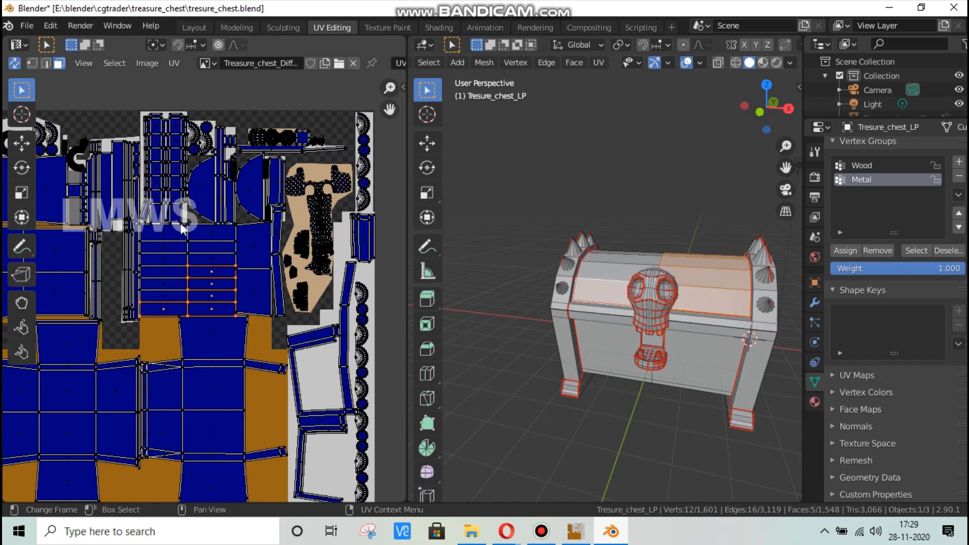
Select the linked metal trim and leg on one side of the chest and compare their UV islands with the GIMP texture
left_click(538, 514)
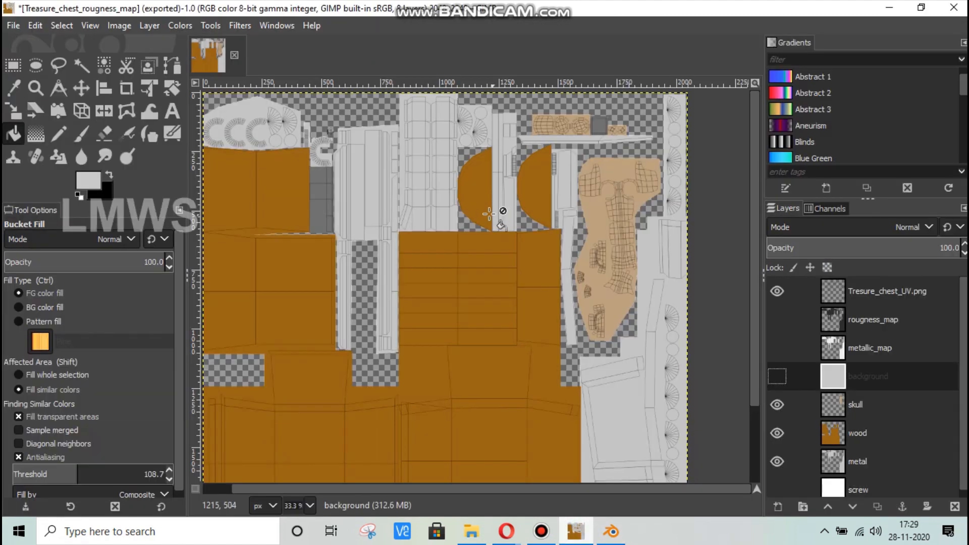
left_click(611, 530)
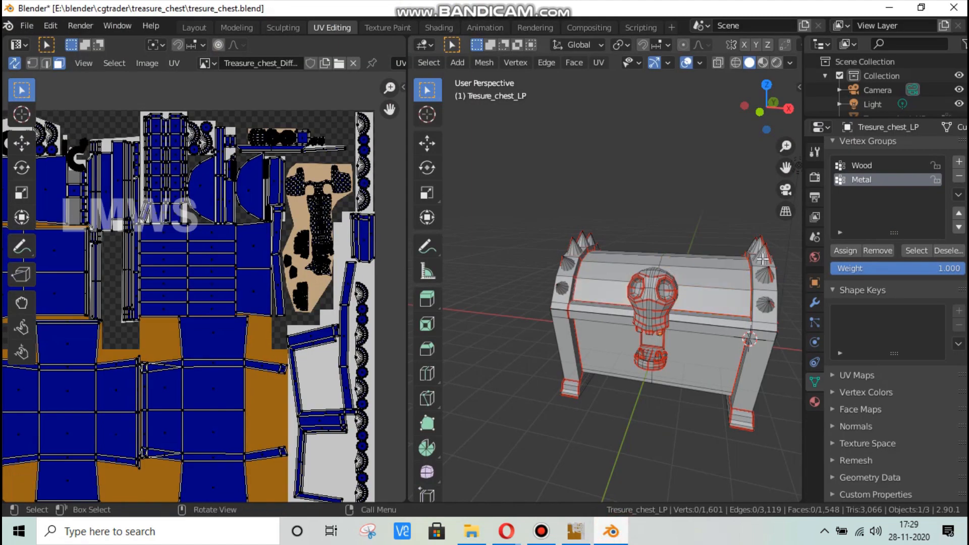
key("l")
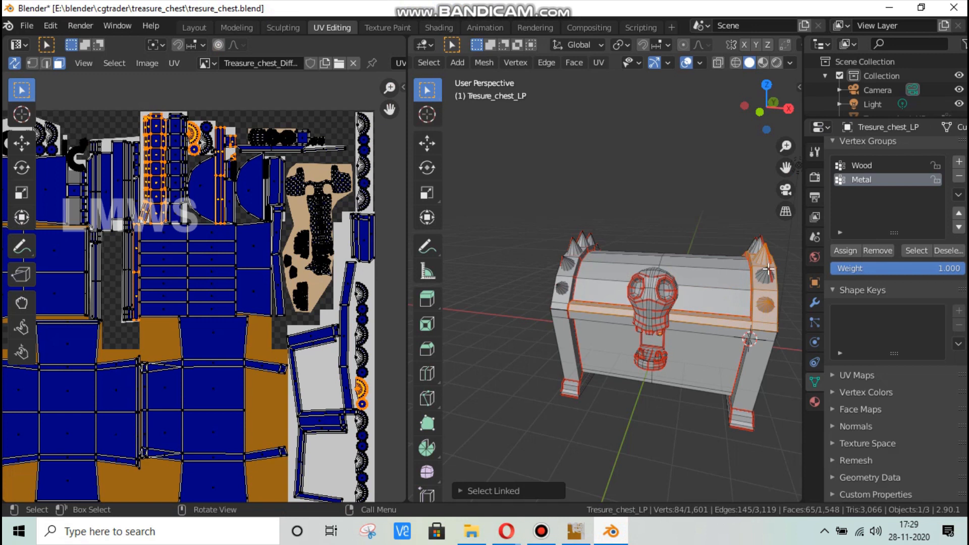
key("l")
left_click(576, 530)
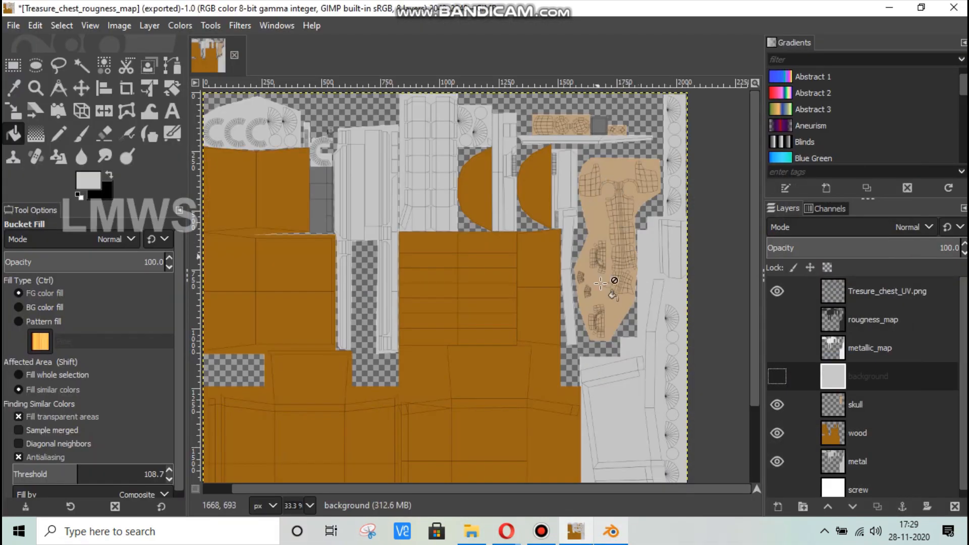
left_click(618, 538)
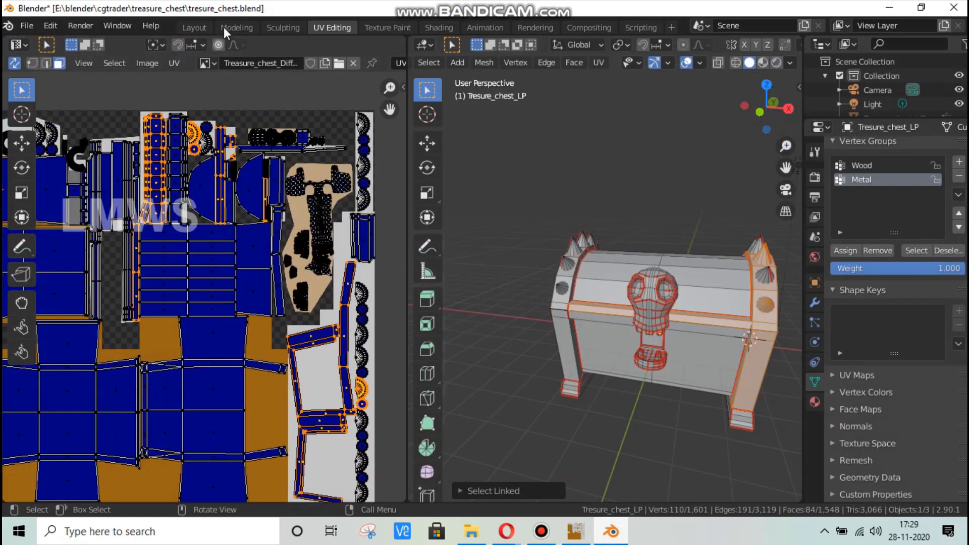
Return to the Layout workspace and examine the textured chest from the front and both sides
left_click(194, 26)
middle_click_drag(177, 238, 190, 278)
scroll(306, 245, "up", 3)
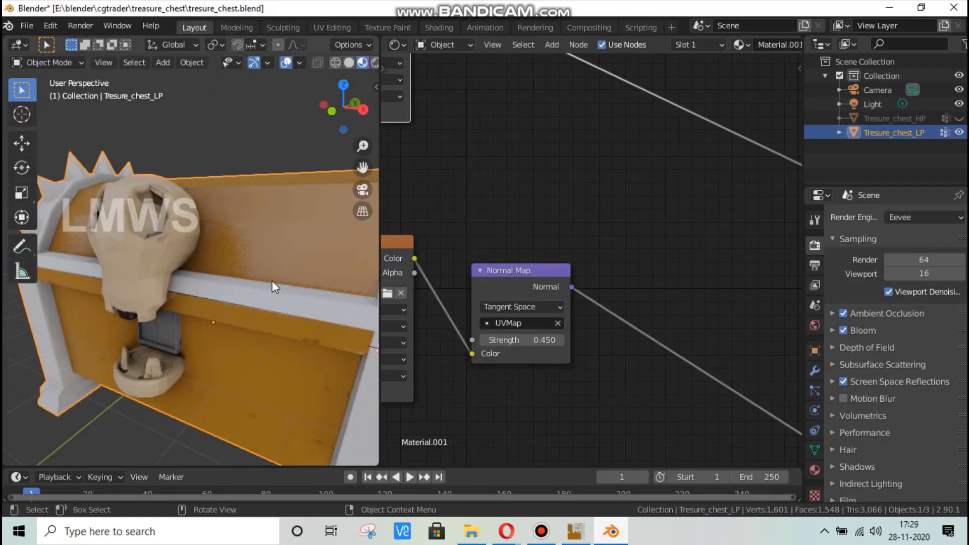
scroll(273, 279, "down", 3)
middle_click_drag(304, 281, 271, 290)
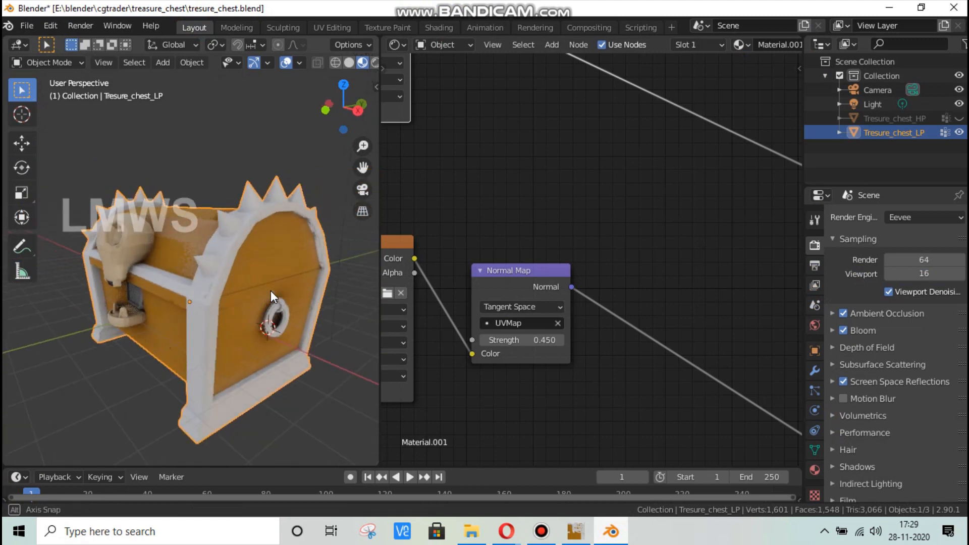
middle_click_drag(120, 340, 242, 346)
scroll(532, 350, "down", 3)
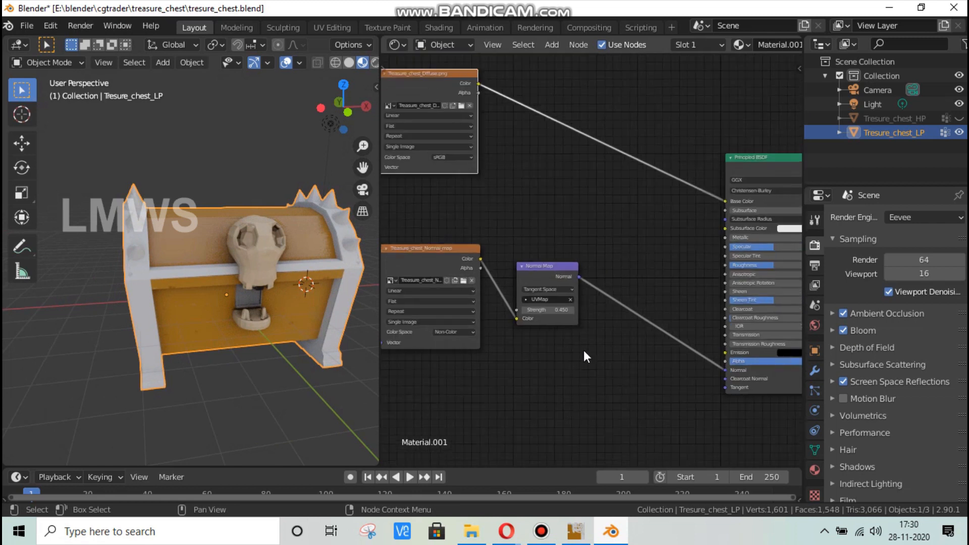
Move the normal map nodes lower in the node graph and duplicate the Diffuse image texture node into the gap
left_click_drag(548, 280, 424, 344)
left_click_drag(528, 309, 528, 447)
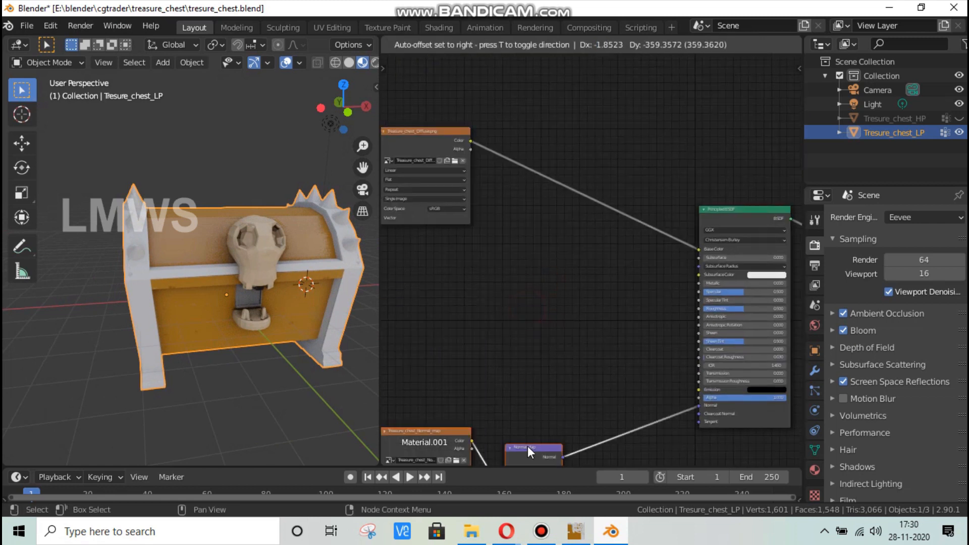
left_click(515, 316)
left_click(428, 136)
key("shift+d")
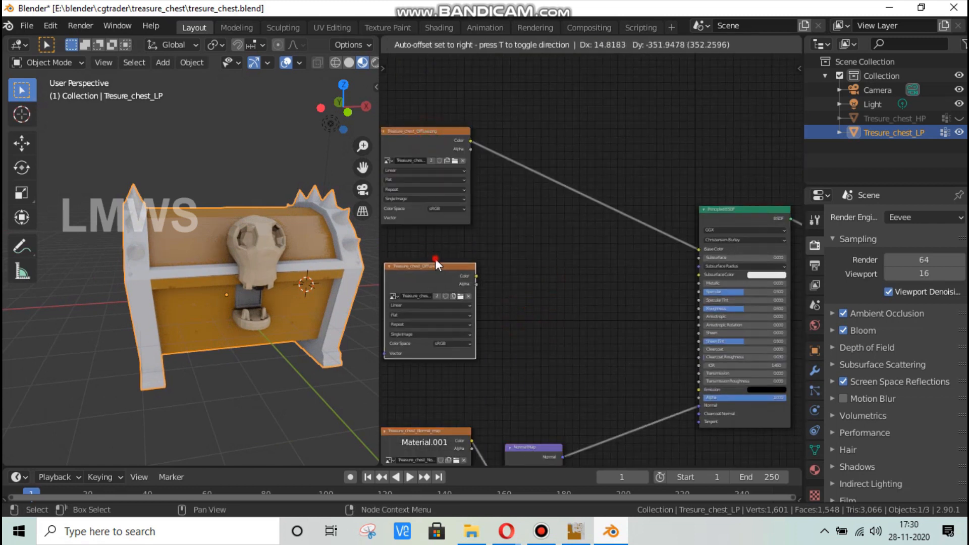
left_click(433, 255)
Examine the chest's side and metal trim, and compare them with the Principled BSDF's Metallic input
left_click(576, 538)
left_click(576, 537)
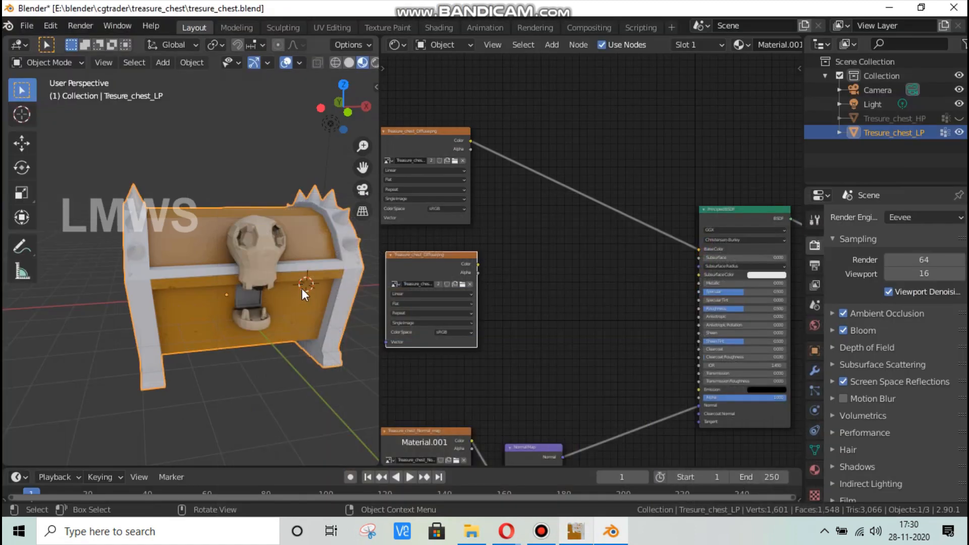
scroll(162, 305, "up", 1)
middle_click_drag(177, 306, 195, 273)
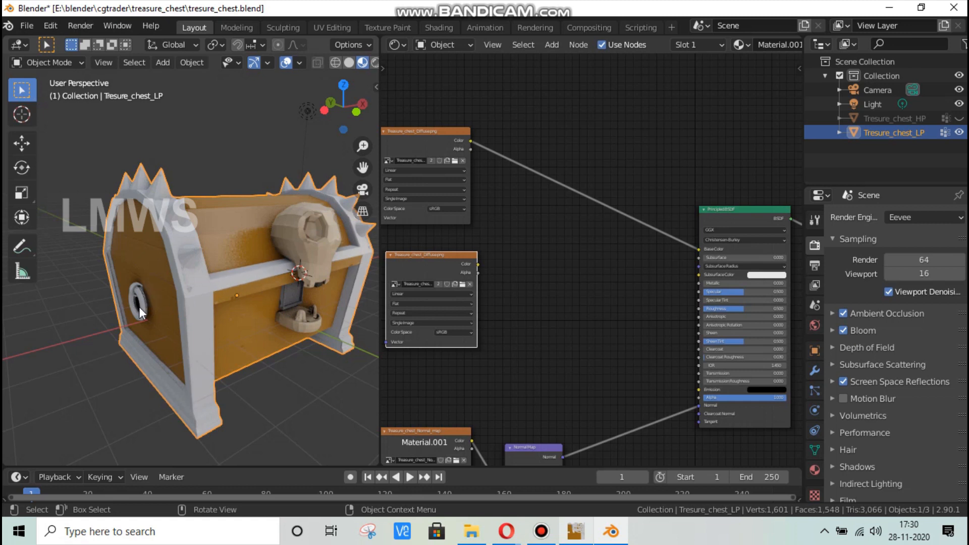
scroll(713, 301, "up", 1)
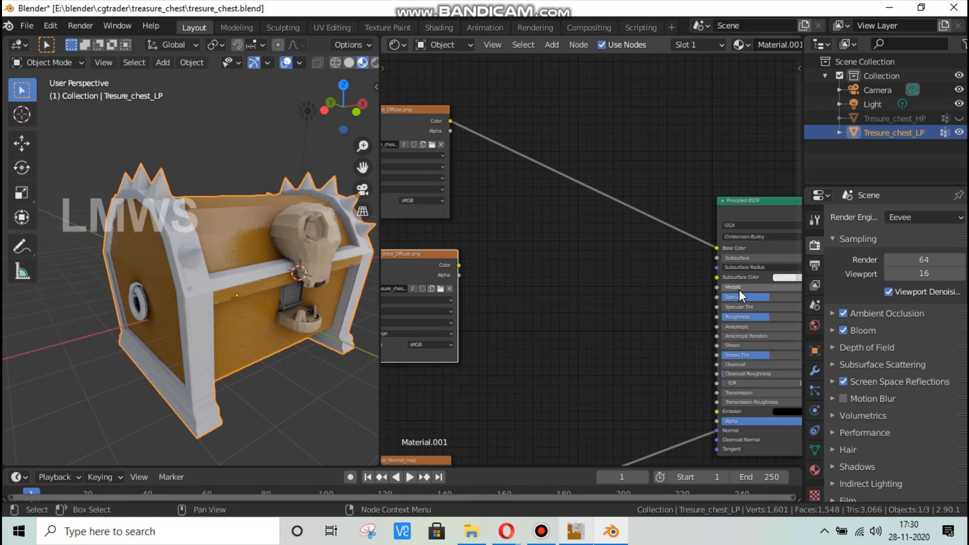
left_click_drag(744, 289, 792, 288)
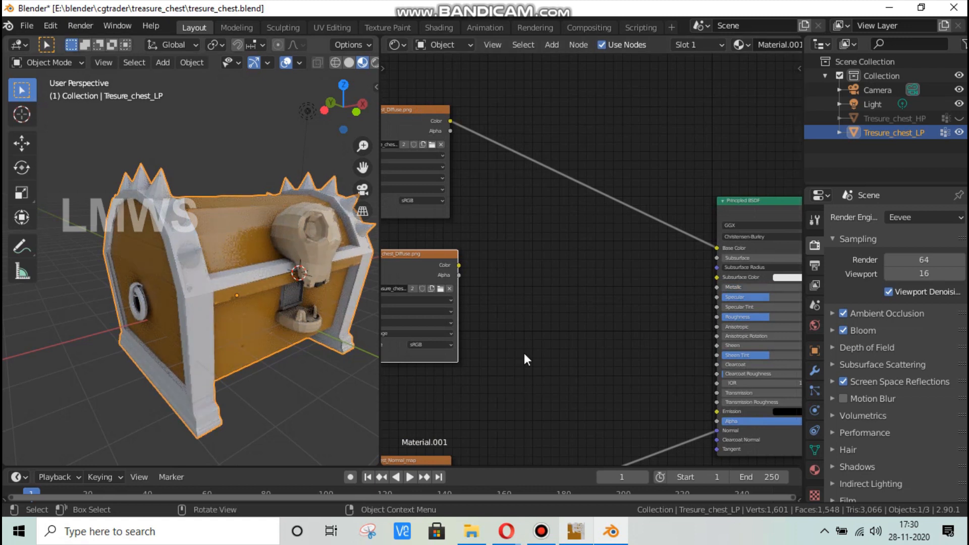
Switch to GIMP and go through the wood, metal and skull layers of the chest texture
left_click(575, 531)
scroll(795, 402, "down", 1)
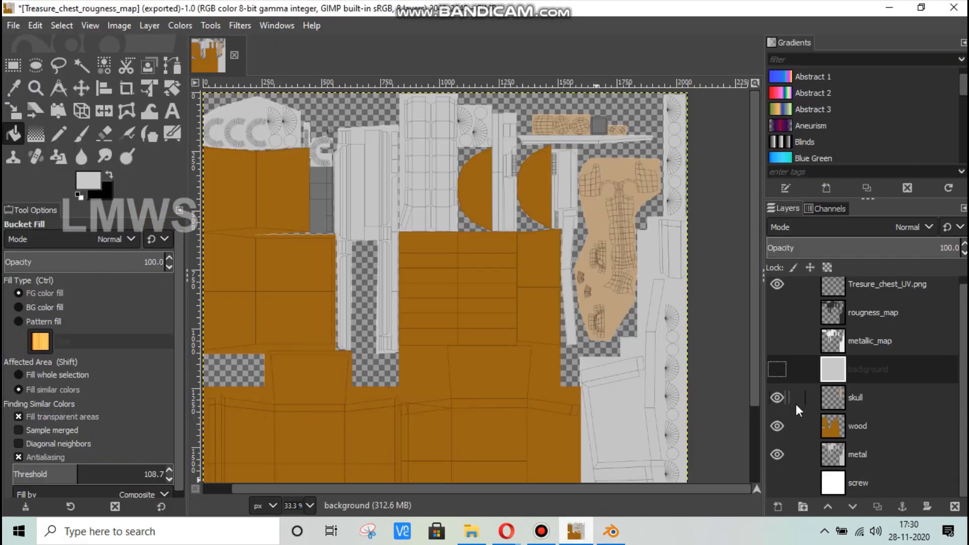
scroll(501, 183, "down", 3)
scroll(573, 231, "down", 1, "ctrl")
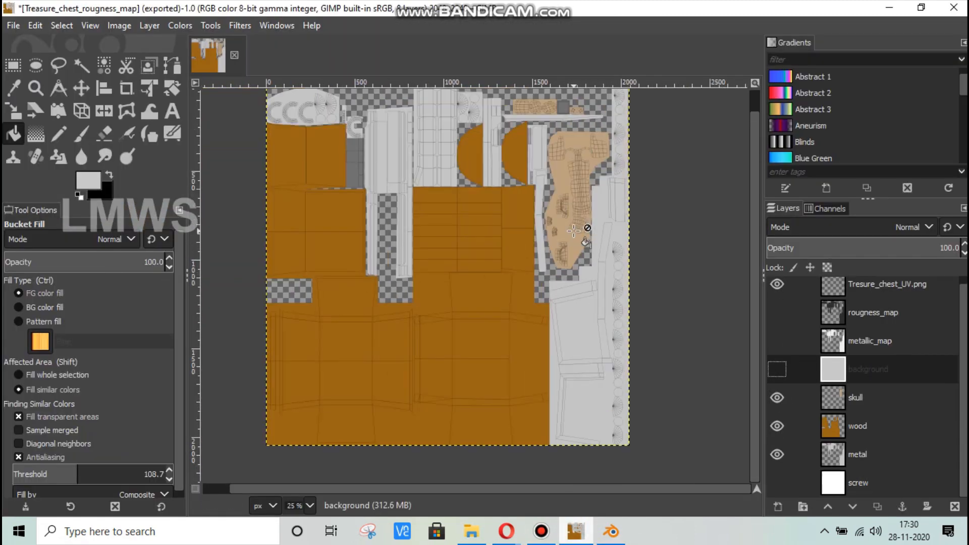
left_click(863, 431)
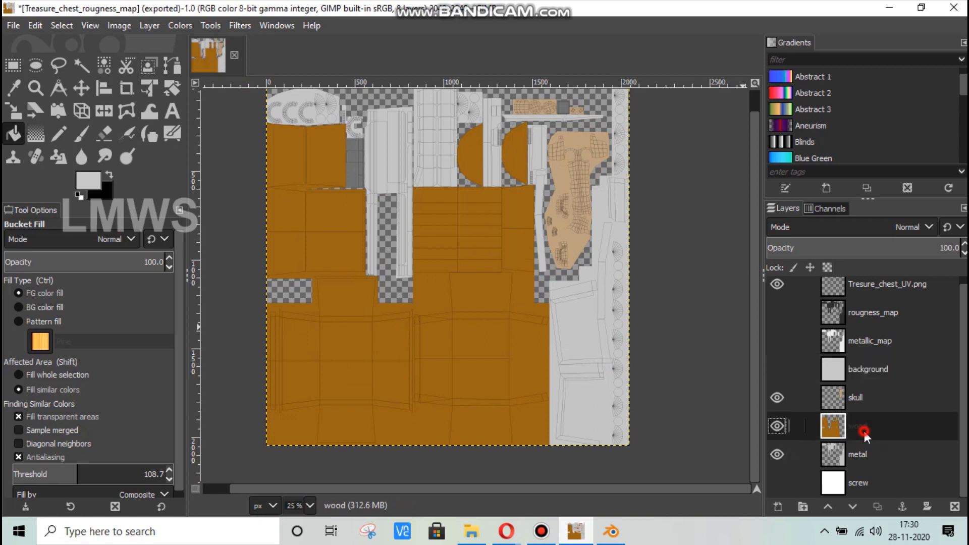
left_click(881, 456)
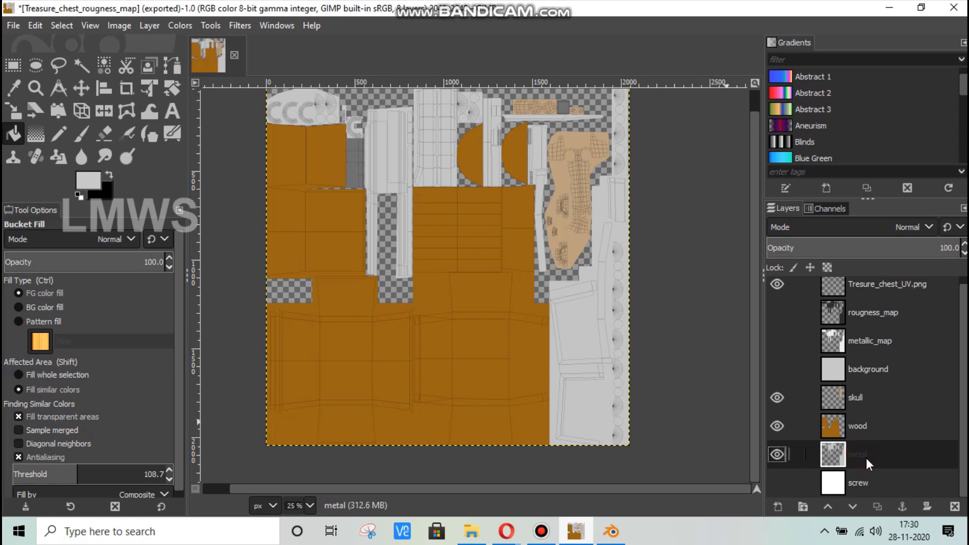
left_click(858, 400)
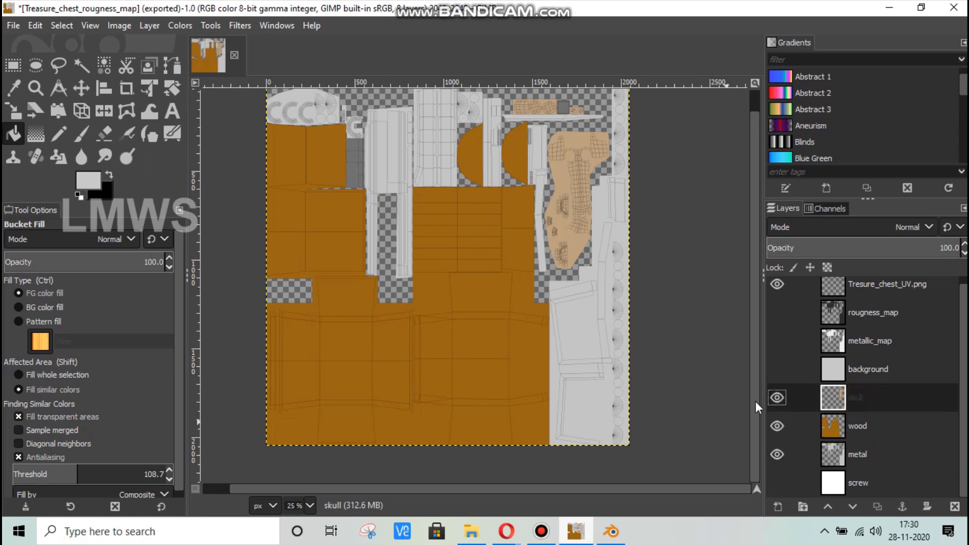
Temporarily hide the wood and metal layers to inspect the skull layer alone
left_click(776, 426)
left_click(777, 453)
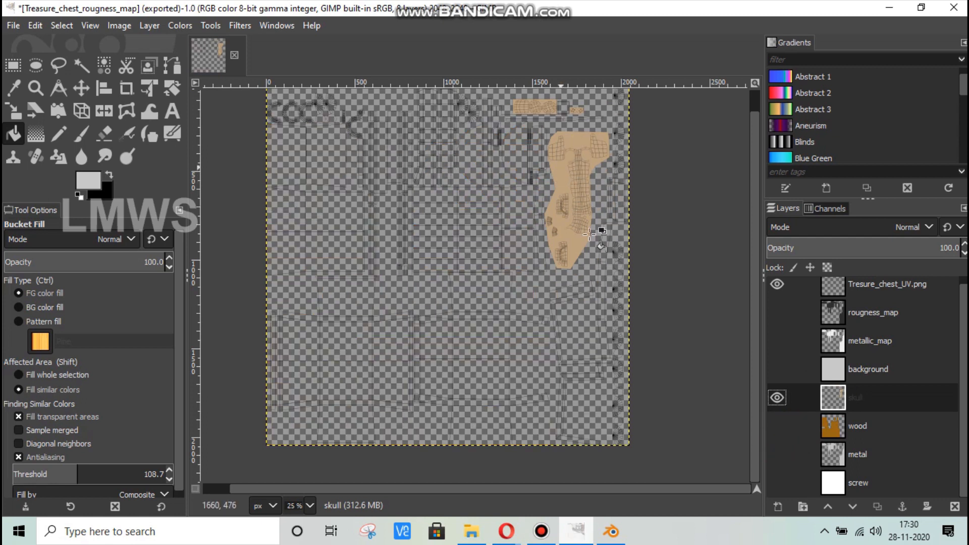
left_click(777, 426)
left_click(777, 454)
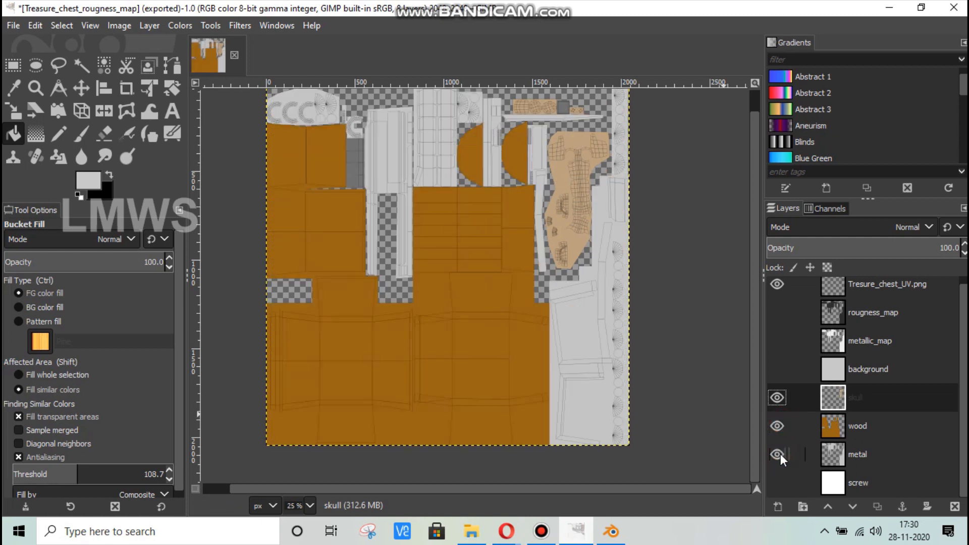
Hide the skull and wood layers, make the metal layer active and activate the Fuzzy Select tool
left_click(777, 398)
left_click(777, 426)
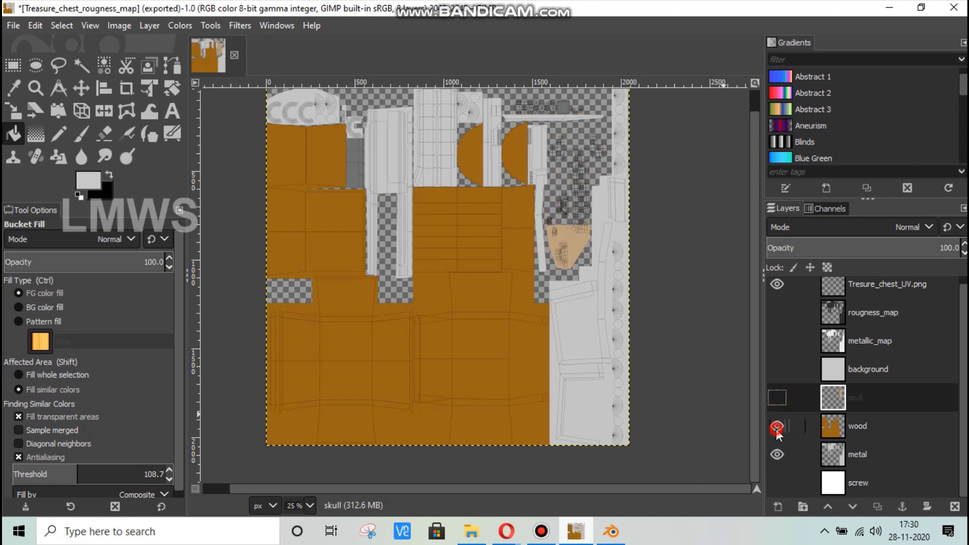
left_click(857, 455)
scroll(609, 250, "up", 1)
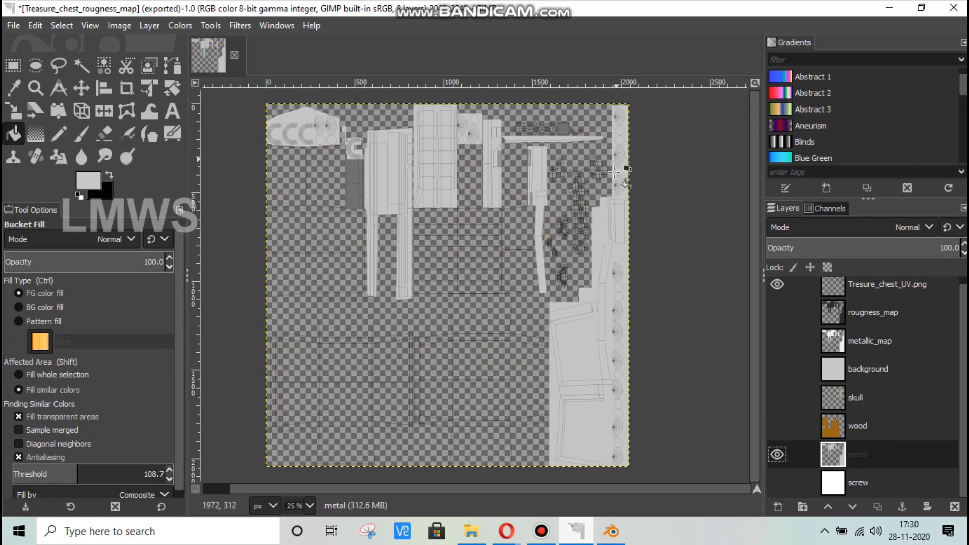
left_click(81, 64)
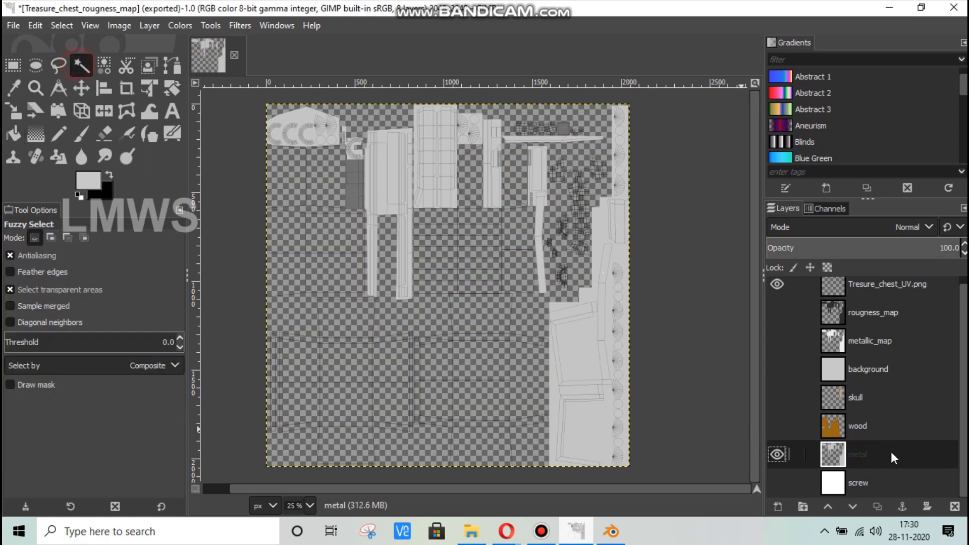
Try to select the metal UV islands on the metal layer with Fuzzy Select, adding one area after another
left_click(313, 131)
left_click(381, 156, "shift")
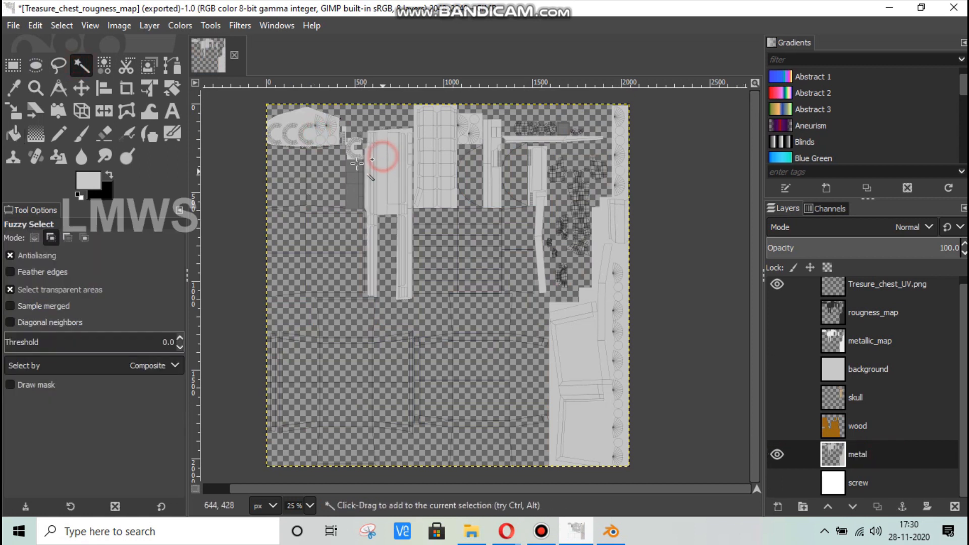
left_click(418, 155, "shift")
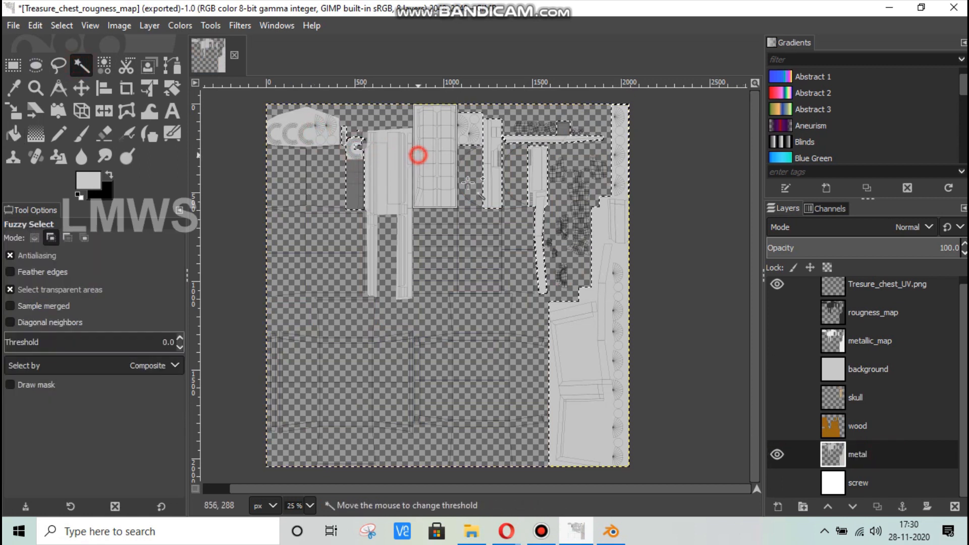
left_click(439, 152, "shift")
left_click(562, 308, "shift")
left_click(449, 184, "shift")
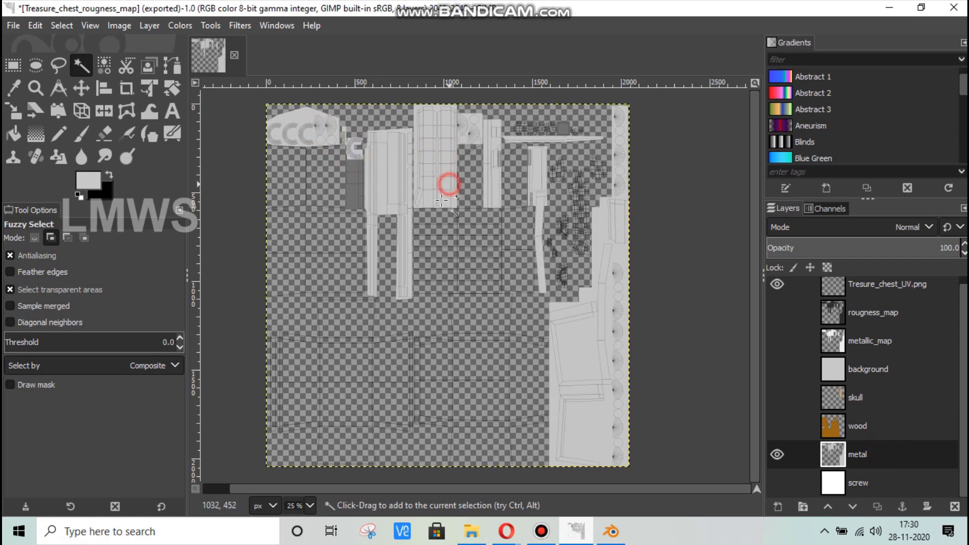
left_click(439, 194, "shift")
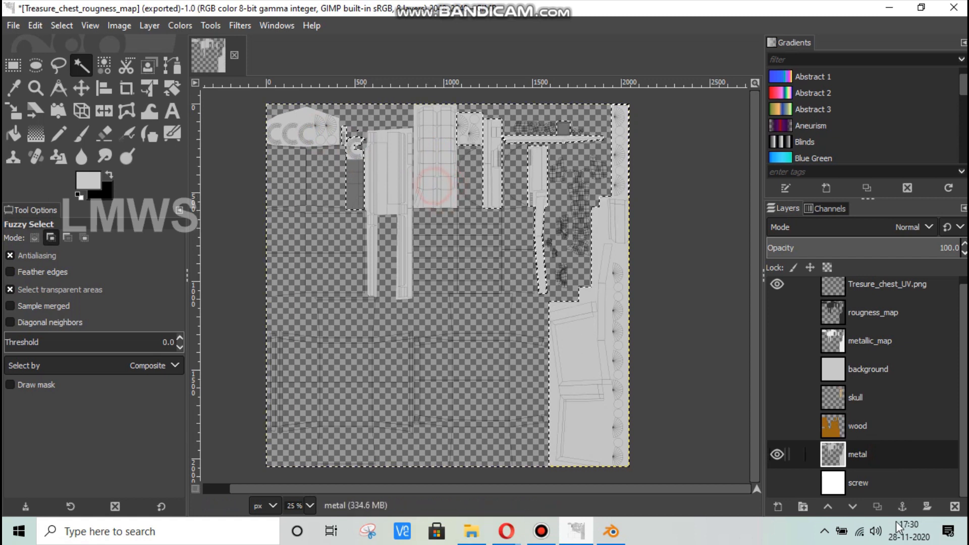
left_click(777, 455)
left_click(776, 454)
left_click(422, 114)
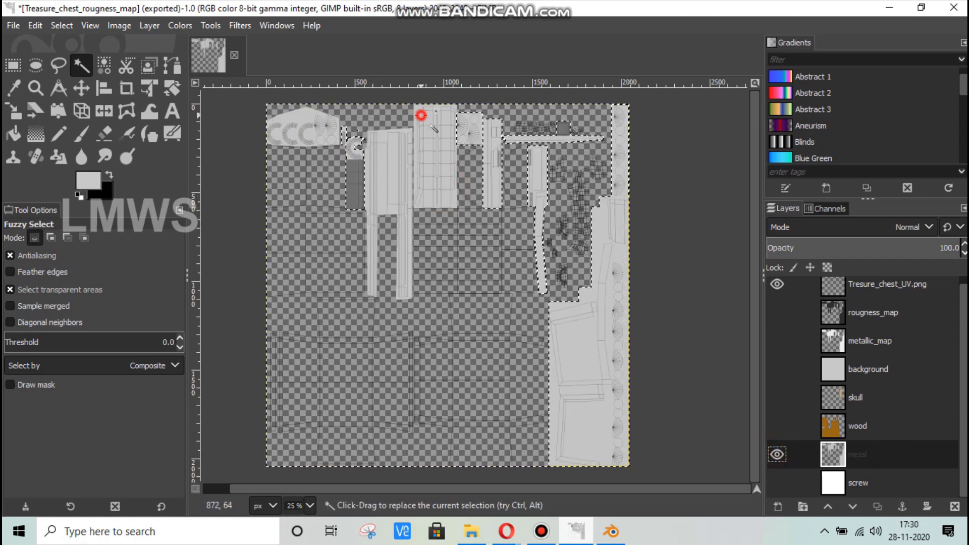
left_click(406, 113, "shift")
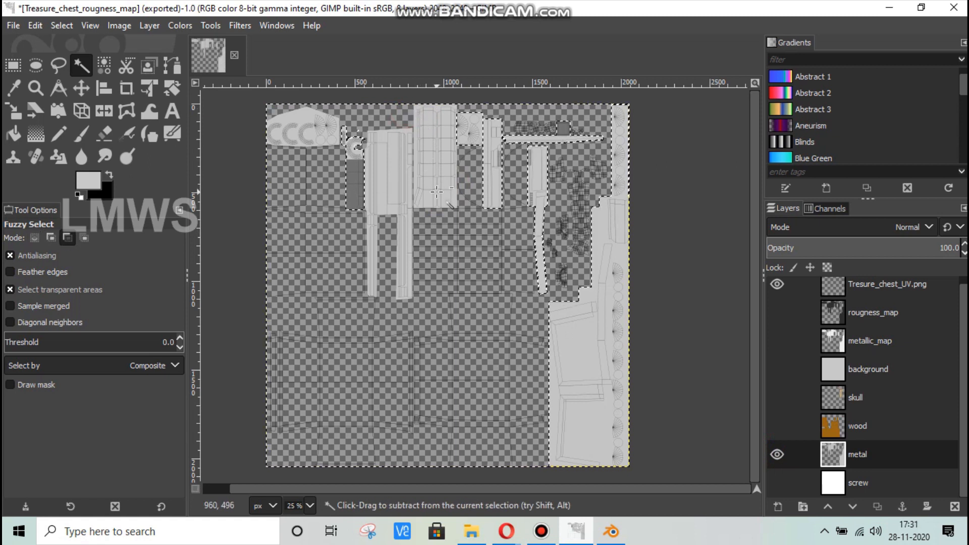
left_click(390, 202)
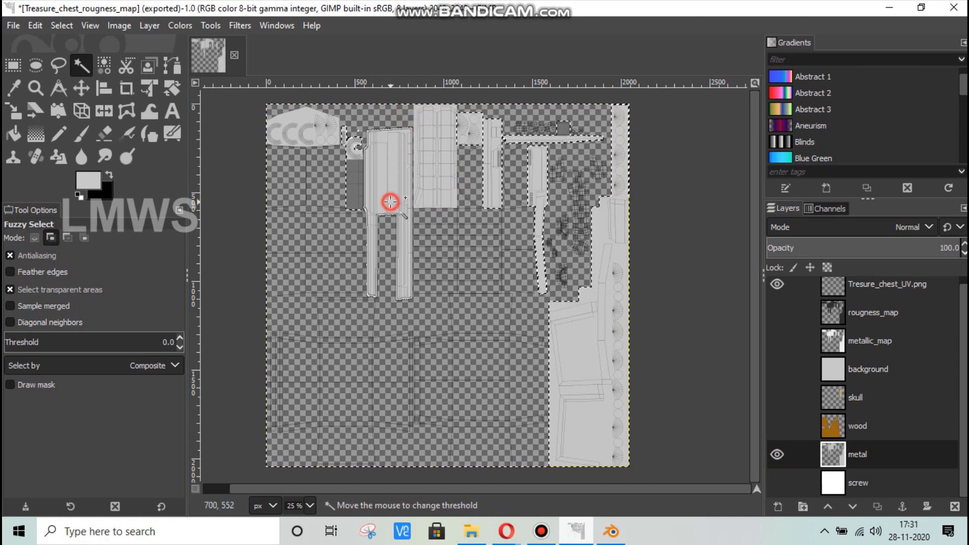
left_click(390, 191, "shift")
Fuzzy-select the tall metal block and add the other metal UV islands to the selection
left_click(442, 163)
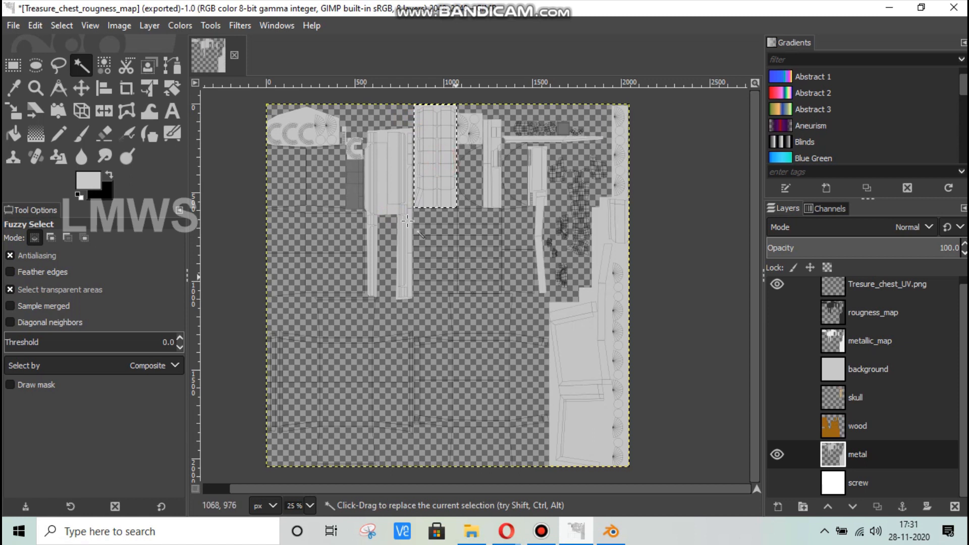
left_click(586, 327, "shift")
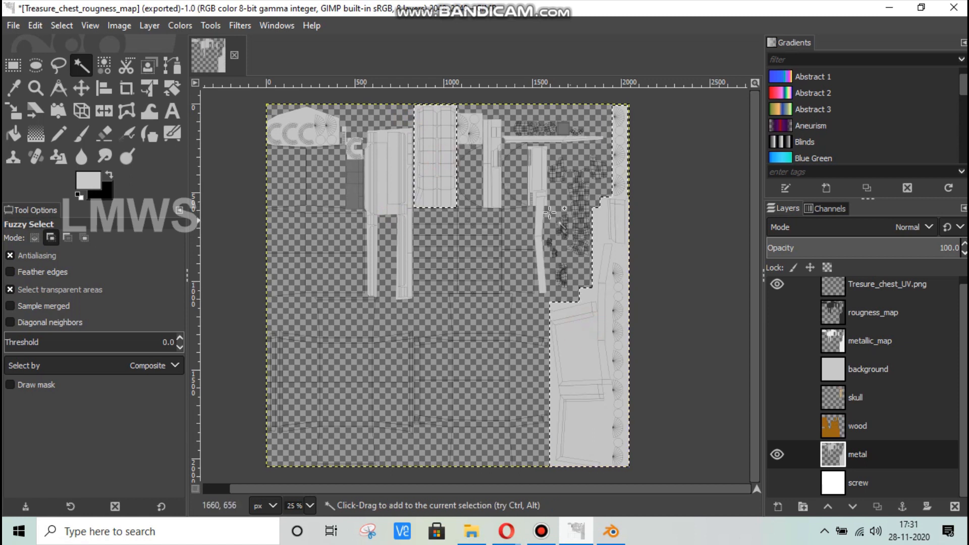
left_click(538, 197, "shift")
left_click(488, 157, "shift")
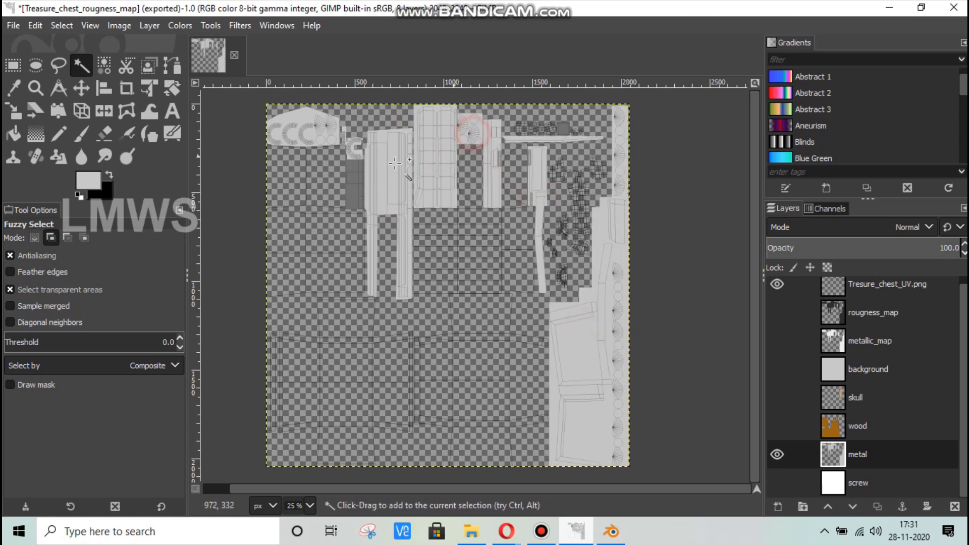
left_click(353, 184, "shift")
left_click(348, 152, "shift")
Hide the Tresure_chest_UV.png overlay, and show and activate the metallic_map layer
left_click(778, 284)
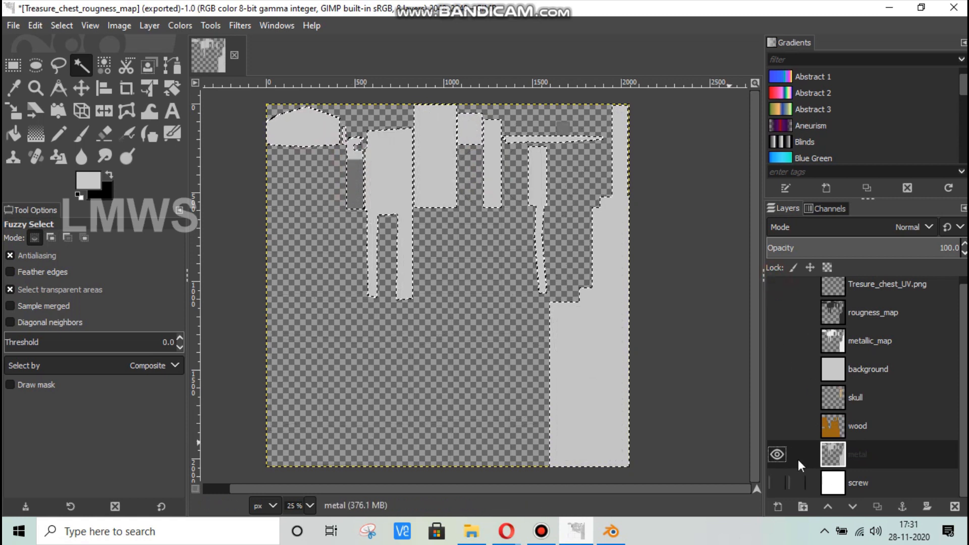
scroll(875, 357, "up", 1)
left_click(882, 348)
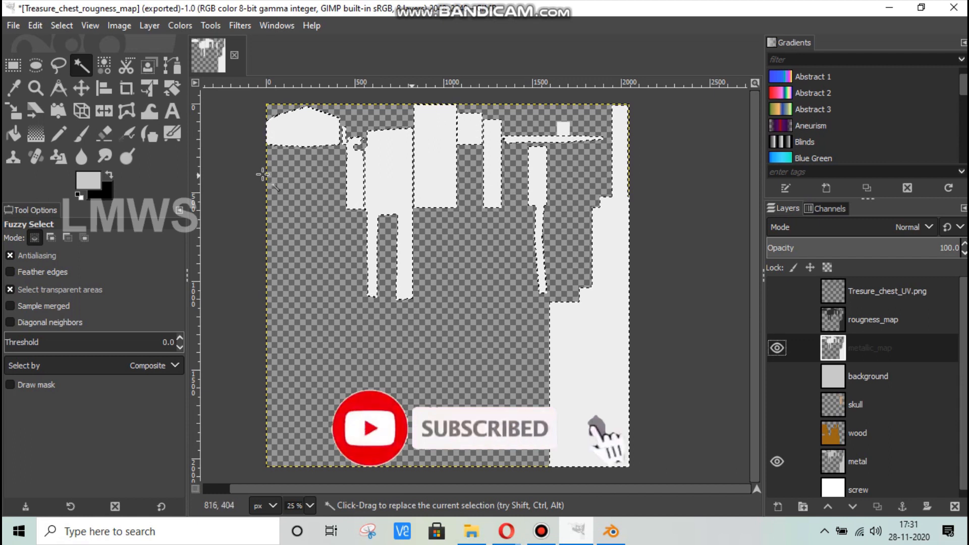
Set the foreground color to white (ffffff) and activate the Bucket Fill tool
left_click(89, 180)
left_click(608, 352)
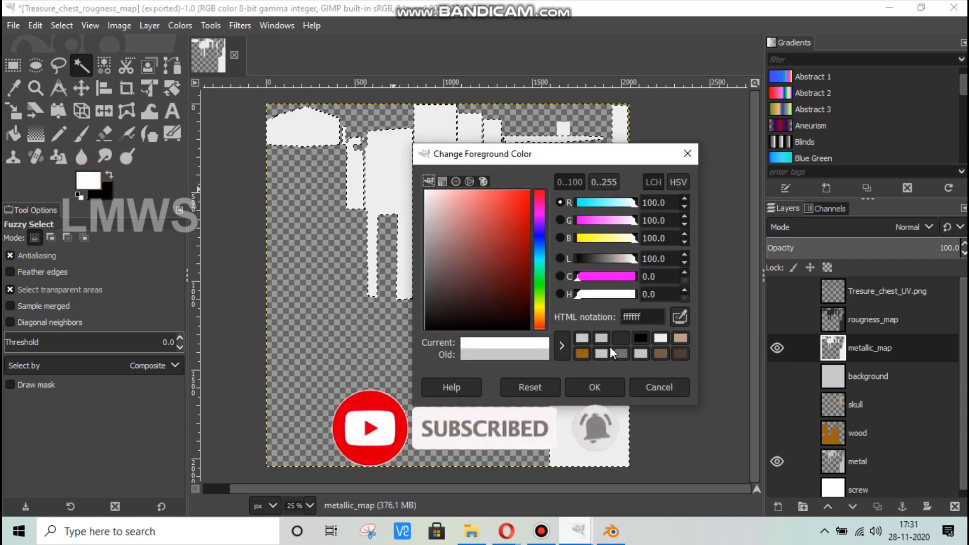
left_click(608, 387)
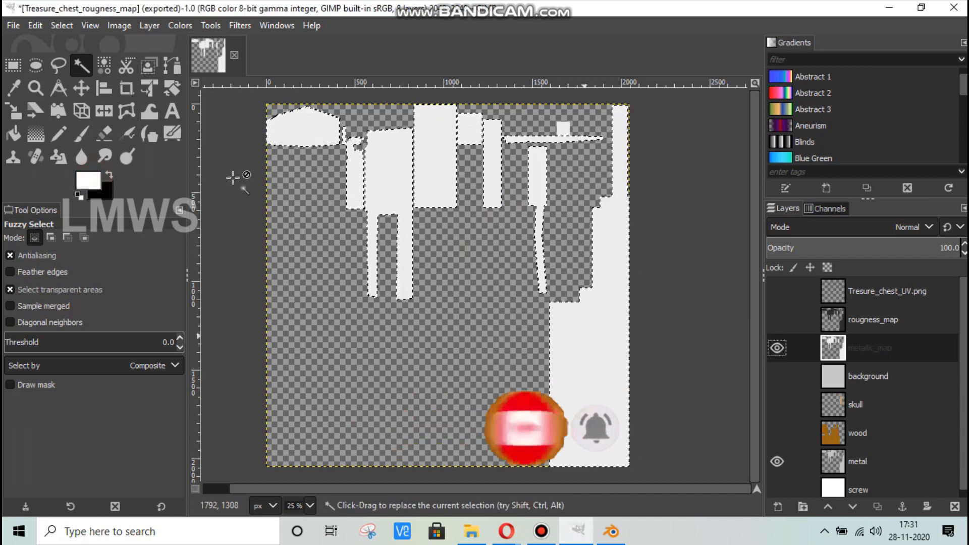
left_click(16, 134)
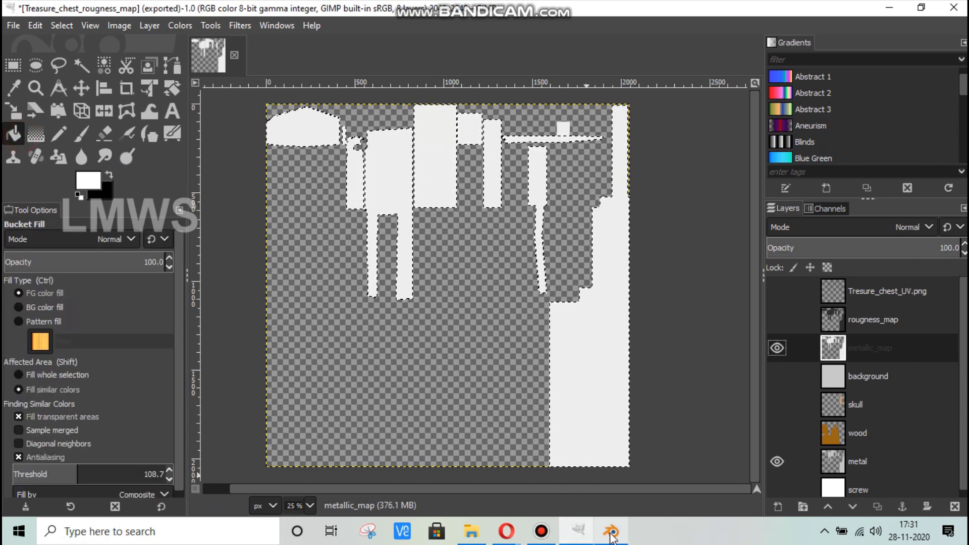
left_click(611, 531)
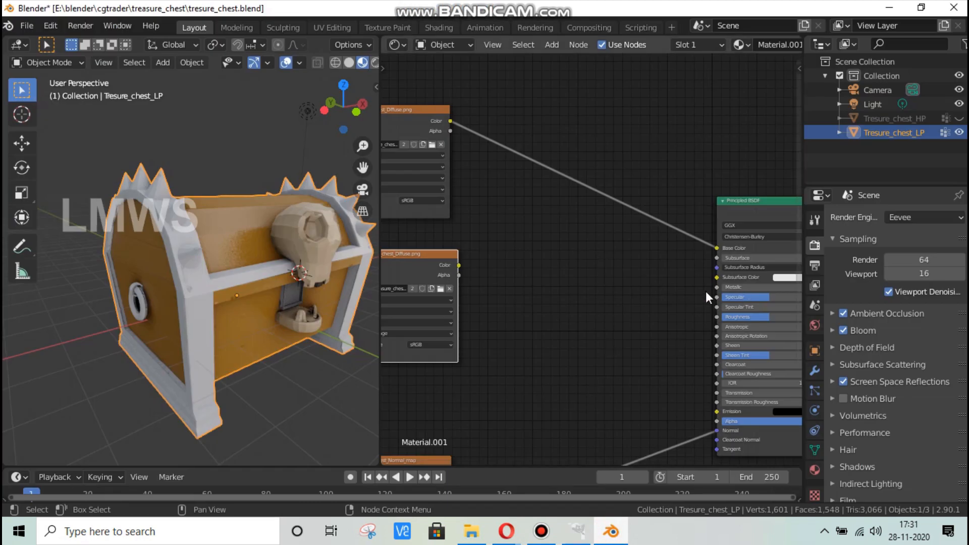
left_click(609, 534)
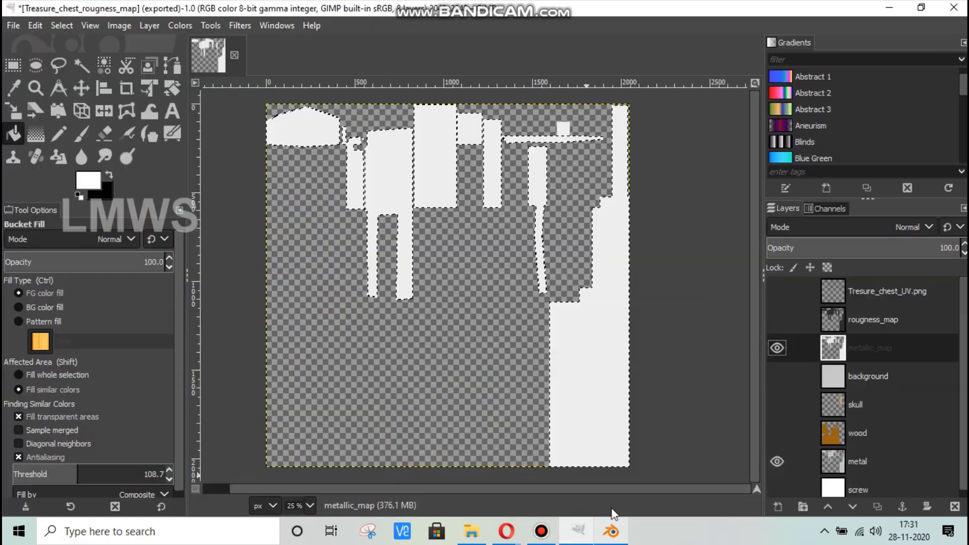
left_click(86, 180)
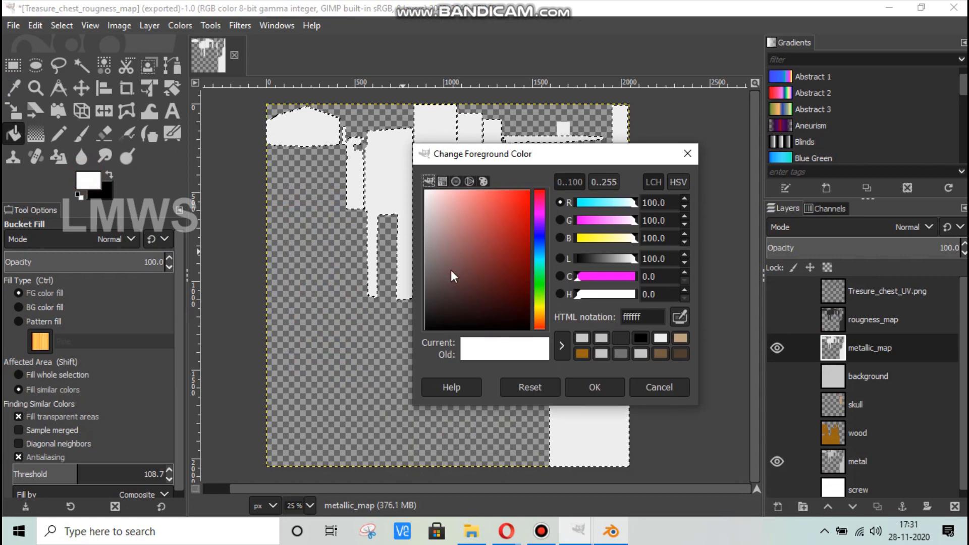
left_click_drag(435, 318, 404, 174)
left_click_drag(397, 207, 374, 181)
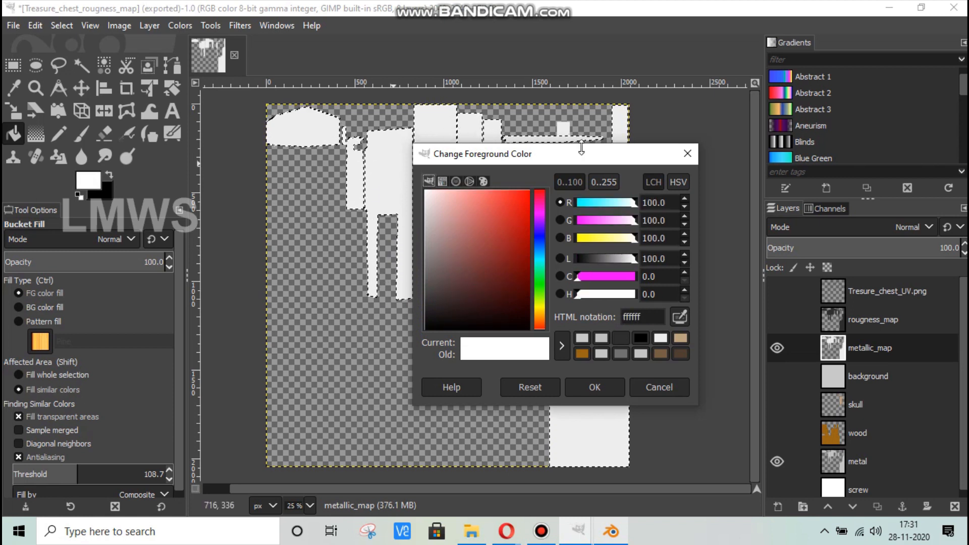
left_click(687, 156)
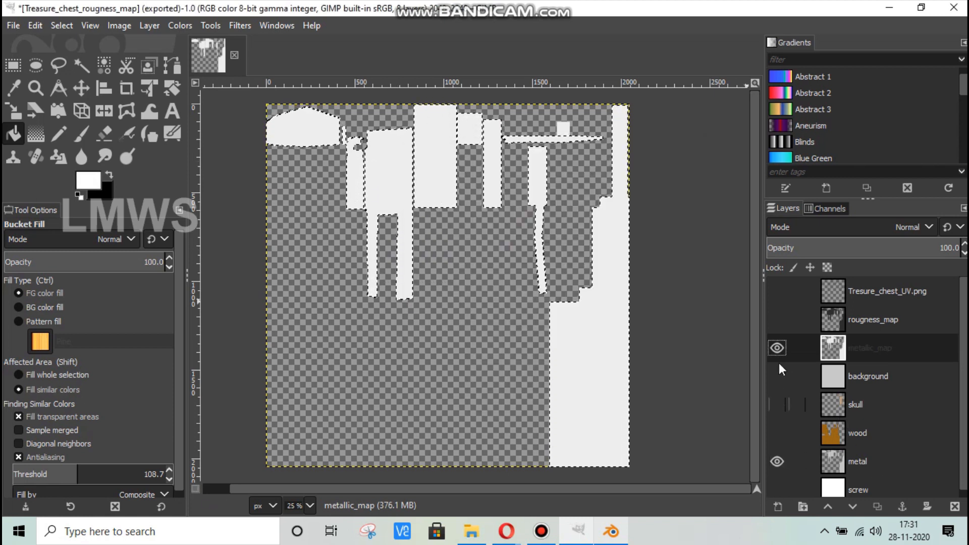
Compare the metallic_map layer with the metal layer beneath it by toggling the metallic_map's visibility
left_click(777, 347)
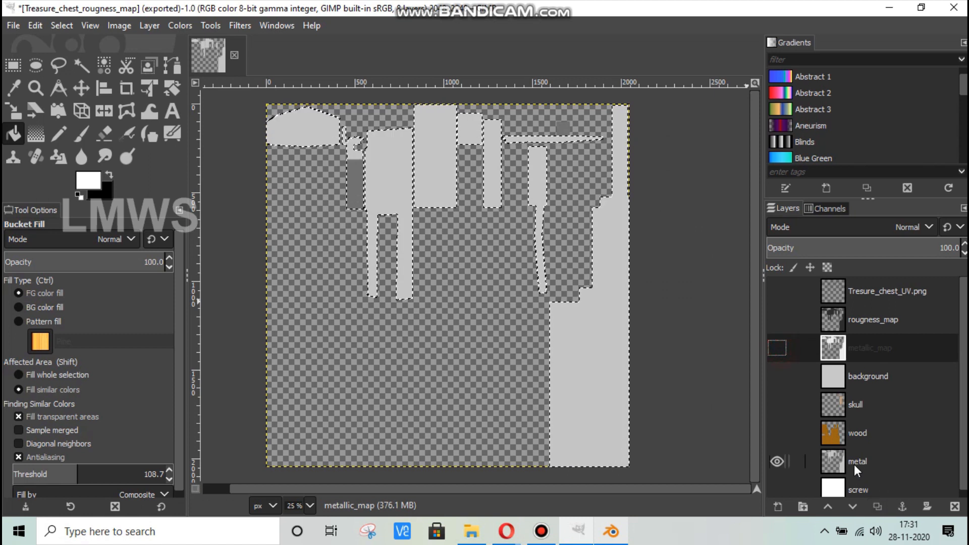
left_click(774, 348)
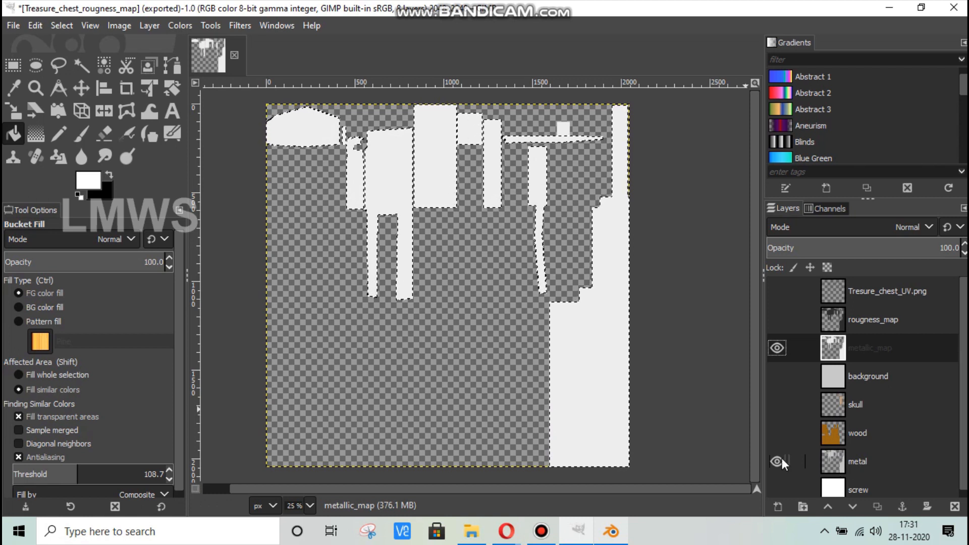
left_click(776, 348)
scroll(822, 445, "down", 1)
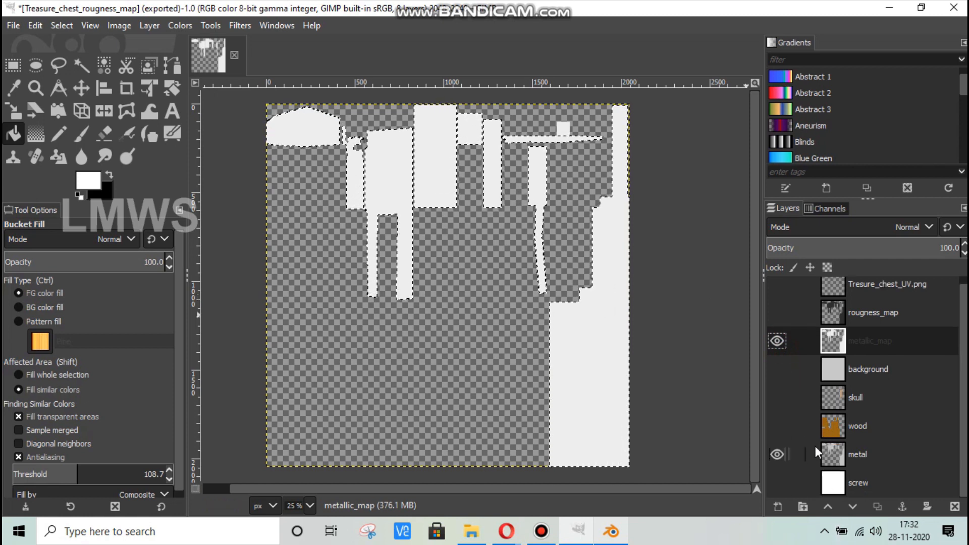
scroll(807, 447, "up", 1)
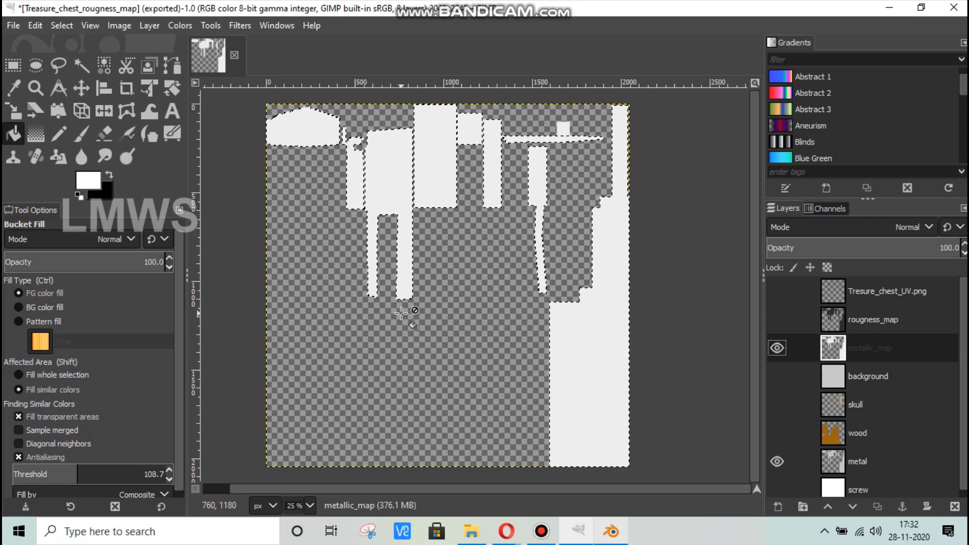
Switch to Blender, load Treasure_chest_metallic_map.png into the second image texture node, and connect its Color output to the Metallic input
left_click(605, 533)
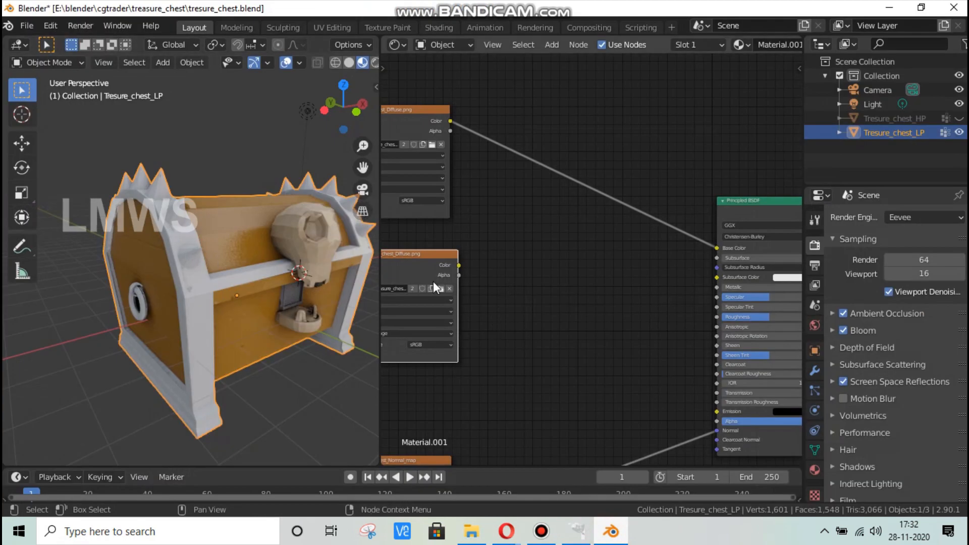
left_click(439, 289)
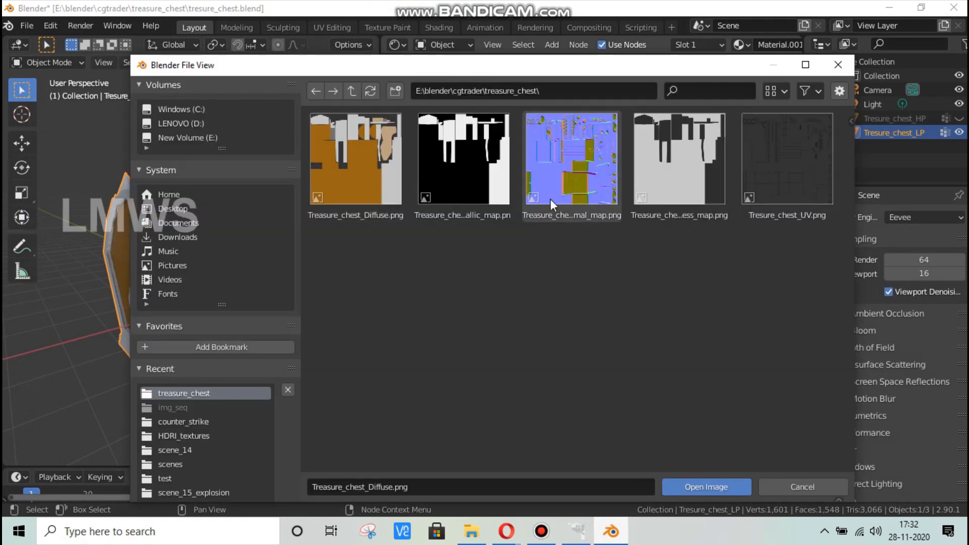
double_click(504, 179)
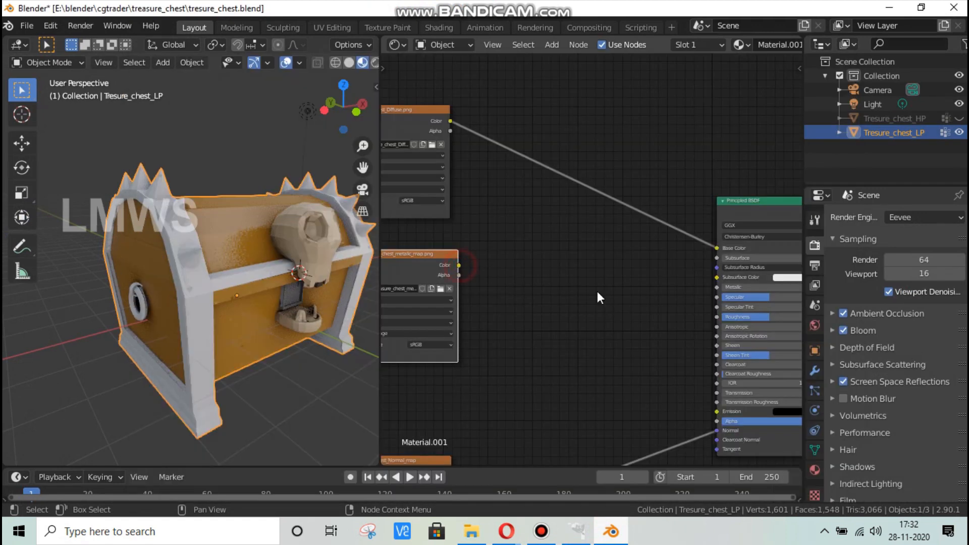
left_click_drag(459, 265, 719, 288)
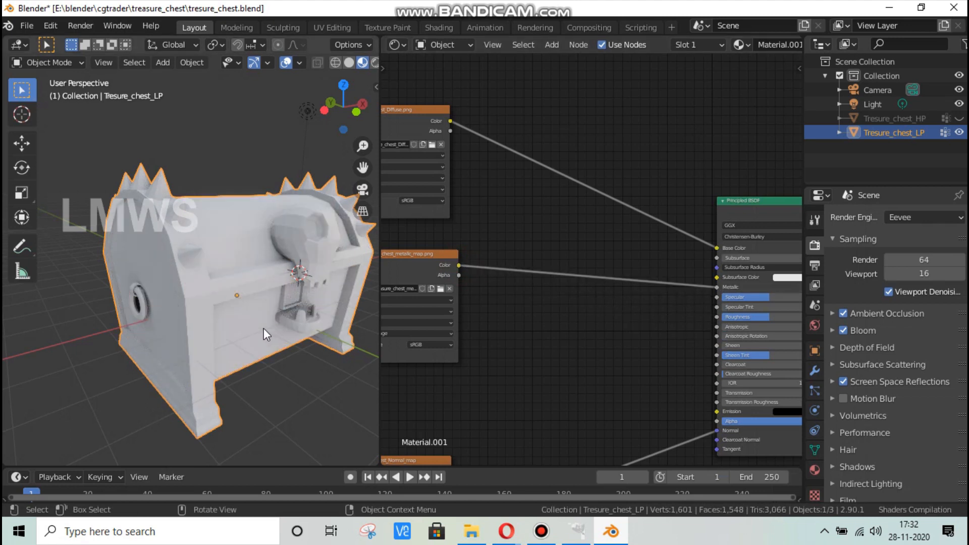
Examine the metallic effect on the chest's spikes, bands, wood and skull from several sides
mouse_move(217, 360)
middle_mouse_down()
mouse_move(141, 362)
mouse_move(210, 344)
middle_mouse_up()
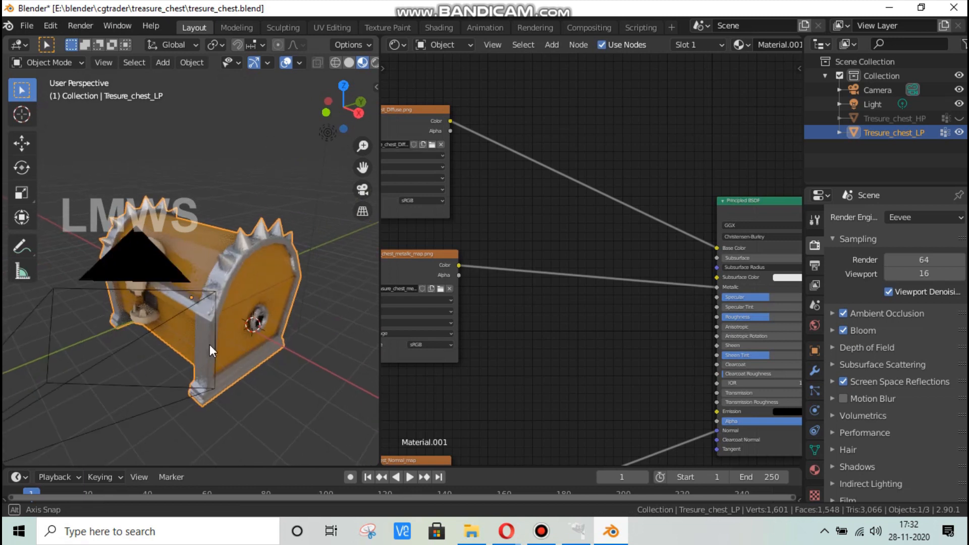
scroll(222, 339, "up", 5)
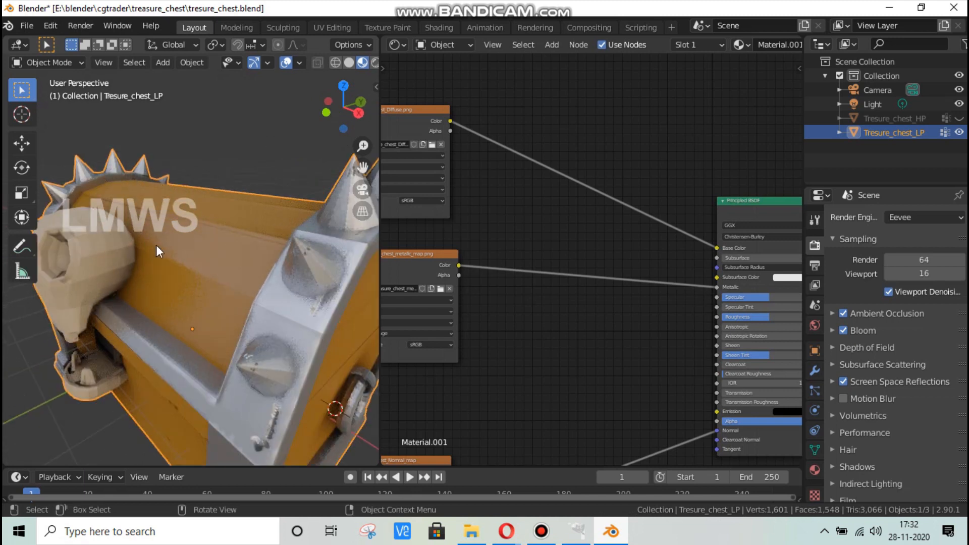
scroll(210, 245, "down", 5)
middle_click_drag(138, 304, 240, 270)
scroll(241, 271, "up", 6)
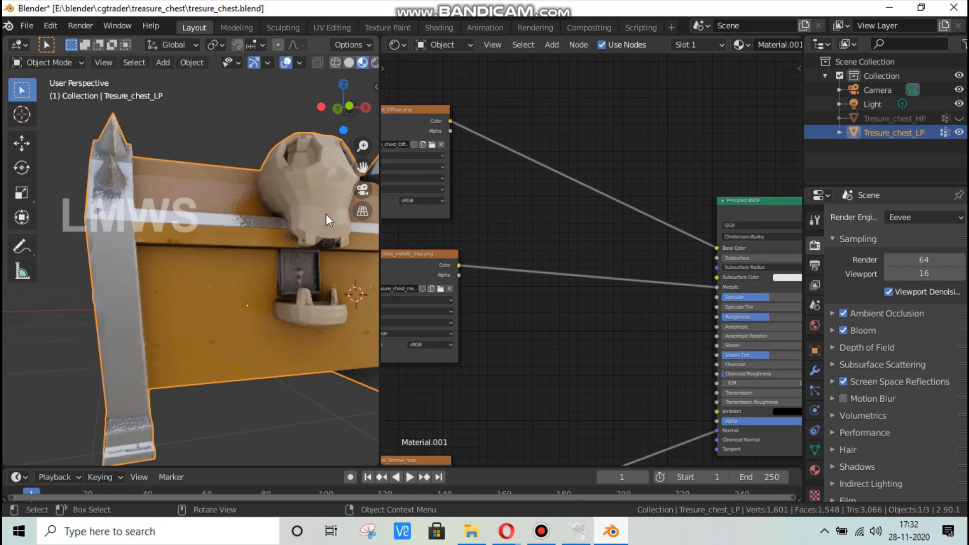
right_click(261, 195)
left_click(260, 195)
middle_click_drag(248, 284, 188, 258)
scroll(250, 283, "down", 4)
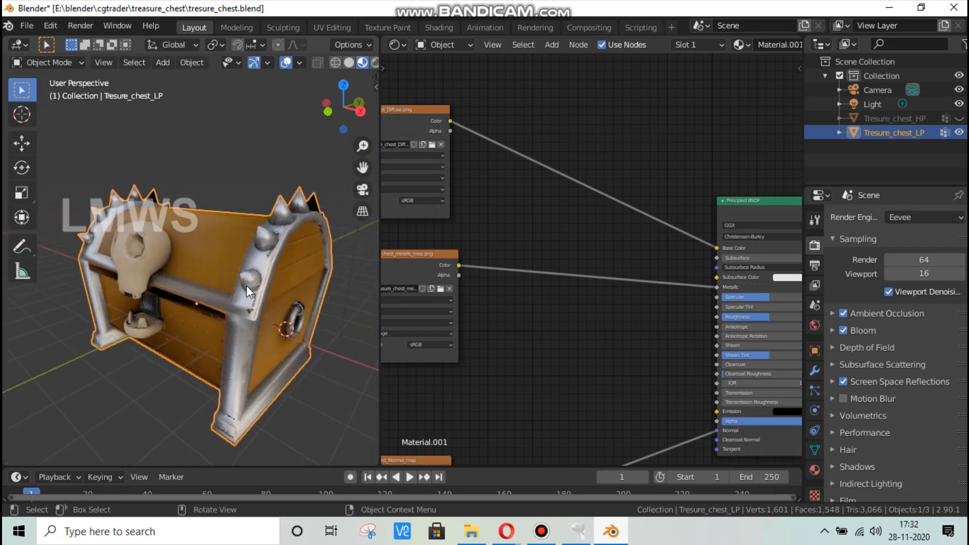
middle_click_drag(247, 285, 538, 318)
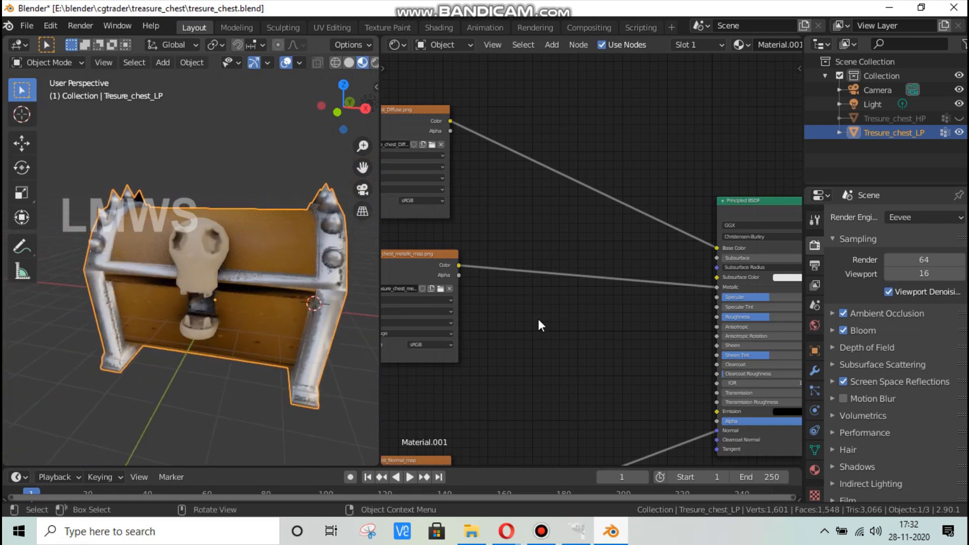
Move the metallic map texture node directly beneath the diffuse texture node
scroll(490, 338, "up", 3)
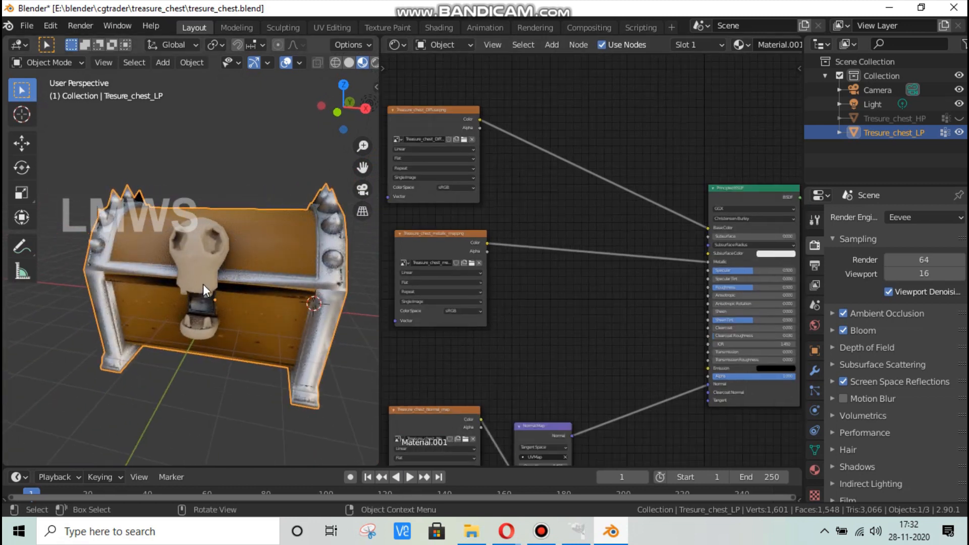
left_click_drag(456, 244, 449, 225)
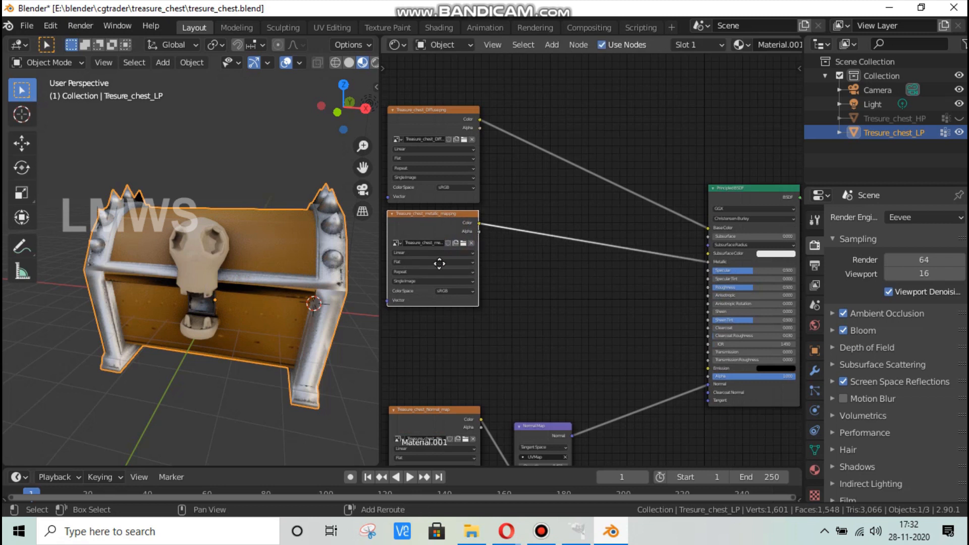
key("shift+d")
left_click(457, 317)
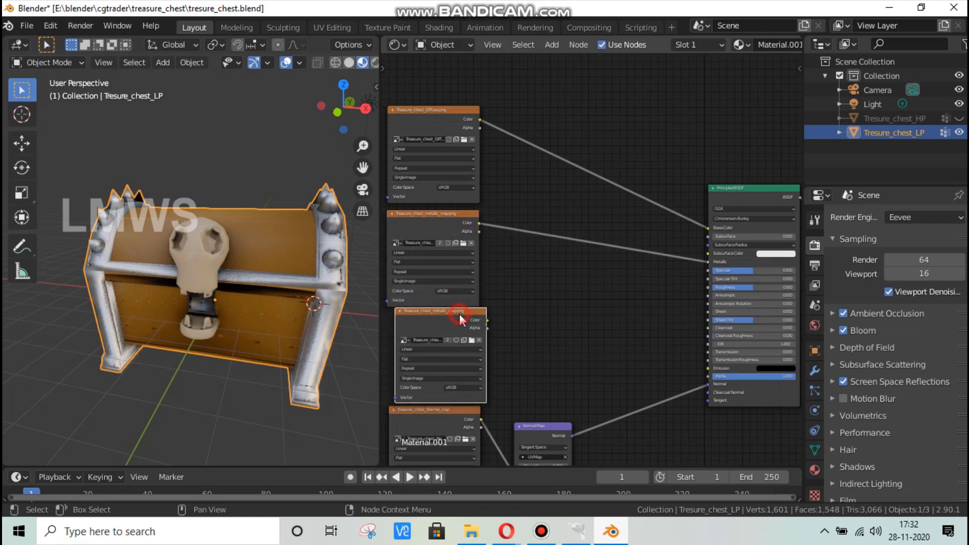
key("Delete")
Examine the reflections on the chest's metal frame and spikes up close
middle_click_drag(199, 286, 226, 304)
scroll(213, 259, "up", 6)
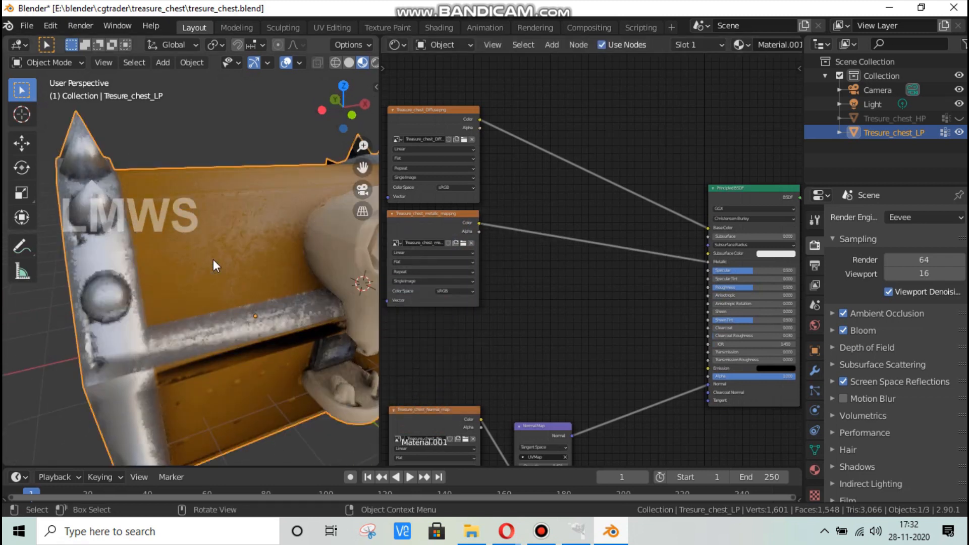
scroll(206, 160, "down", 2)
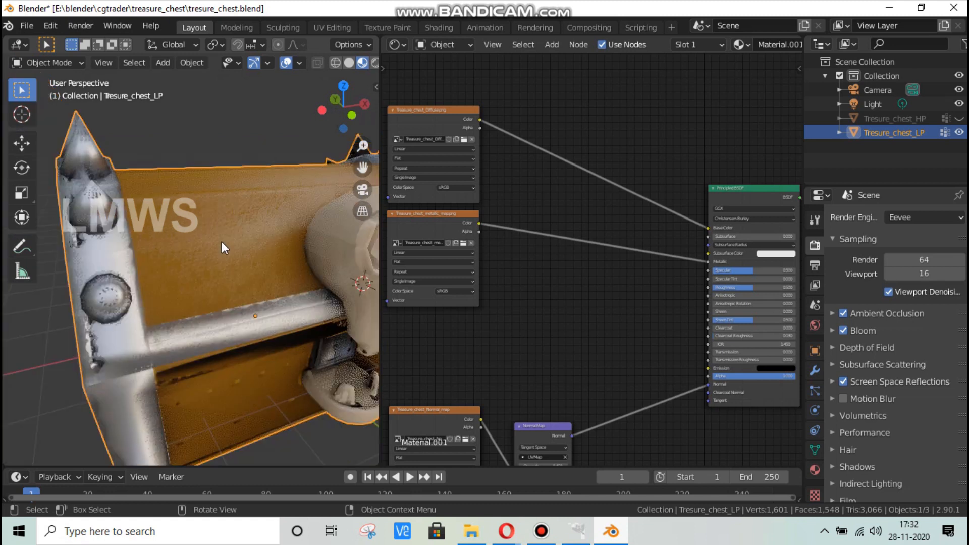
middle_click_drag(273, 259, 184, 367)
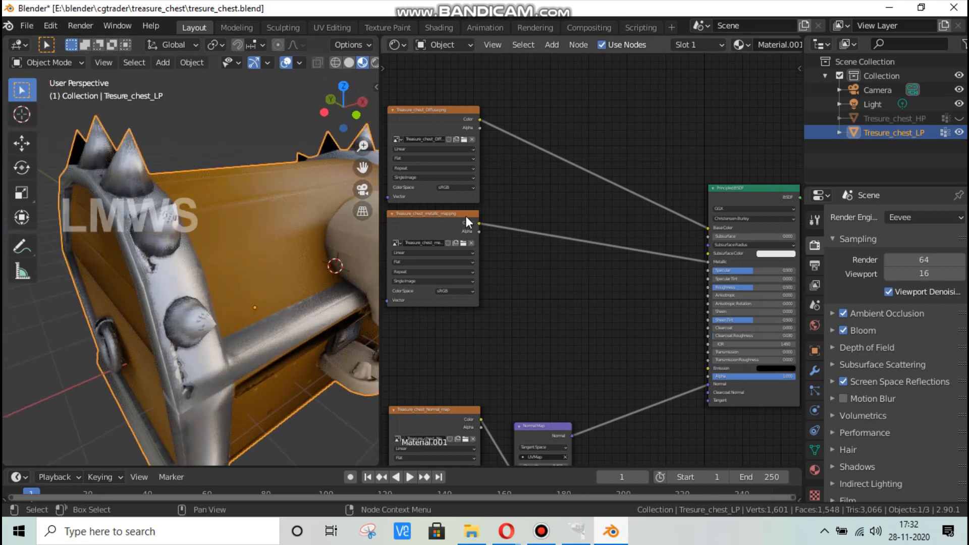
left_click(460, 216)
Switch to GIMP, hide the metallic_map layer, and show the rougness_map layer
left_click(578, 530)
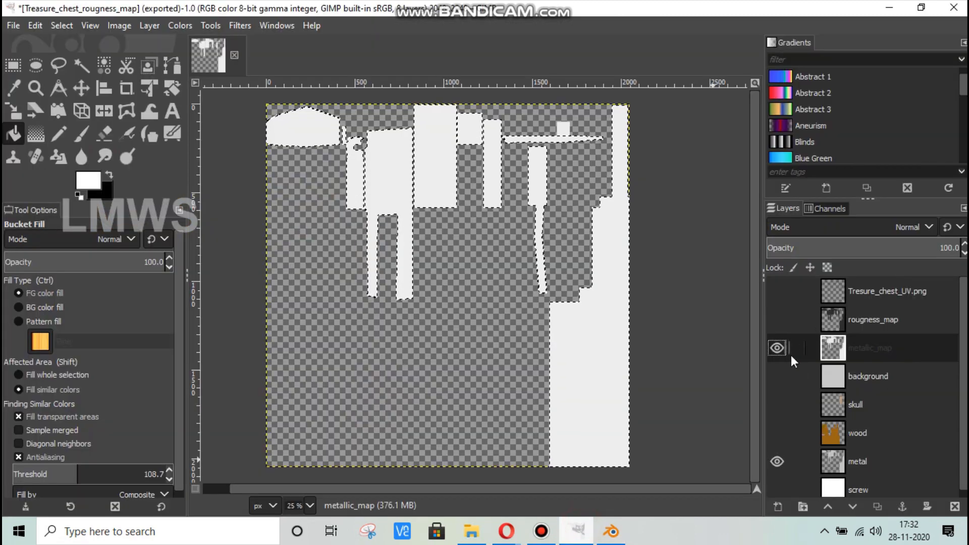
left_click(777, 348)
left_click(777, 319)
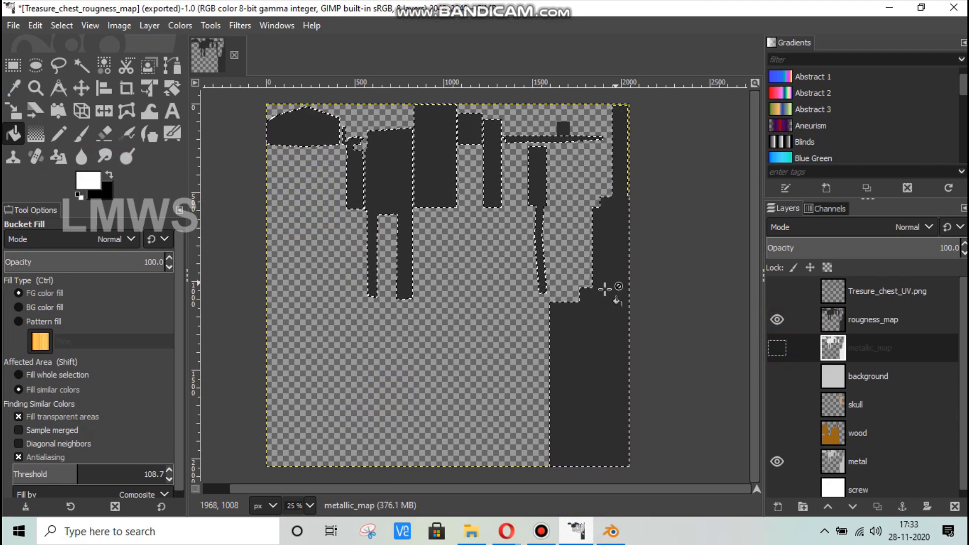
left_click(83, 179)
left_click_drag(449, 290, 414, 151)
left_click_drag(395, 222, 370, 333)
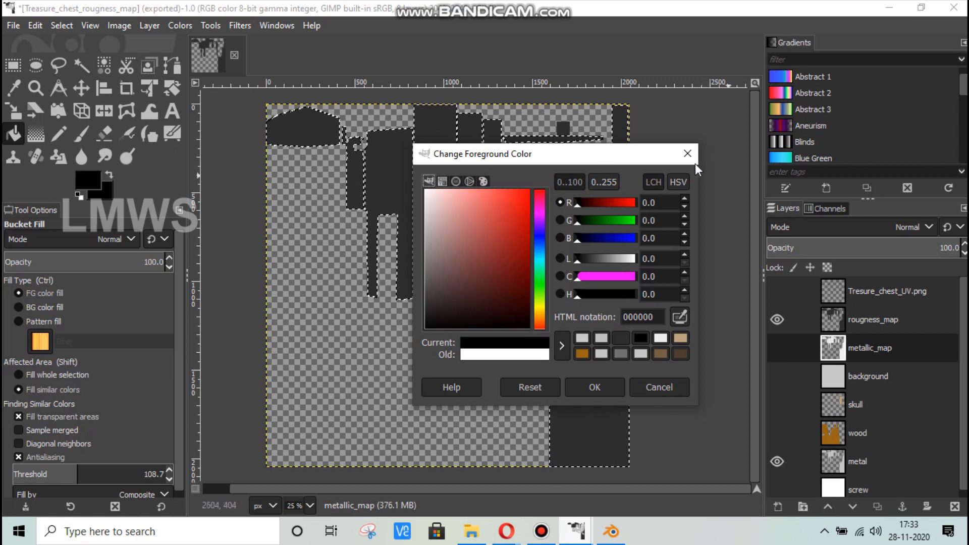
key("Escape")
left_click(865, 320)
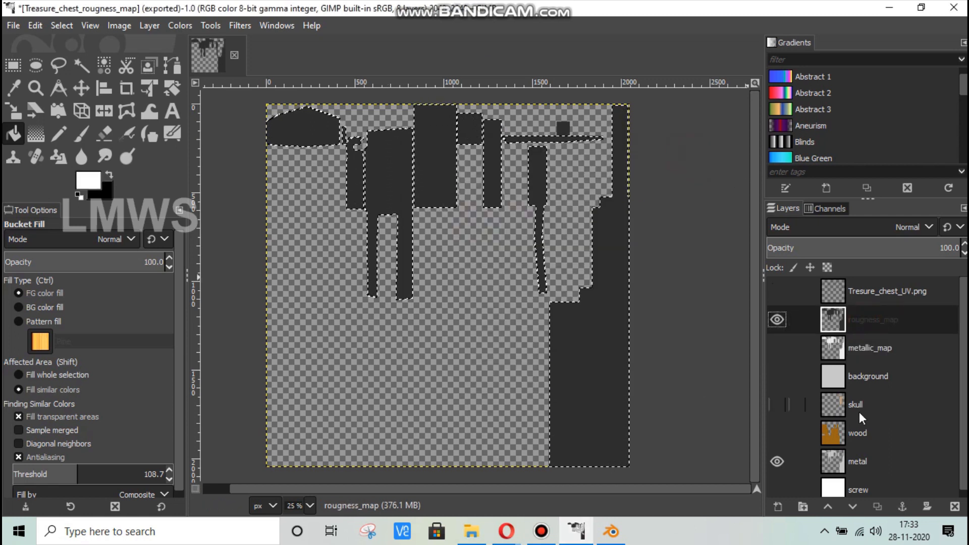
left_click(864, 458)
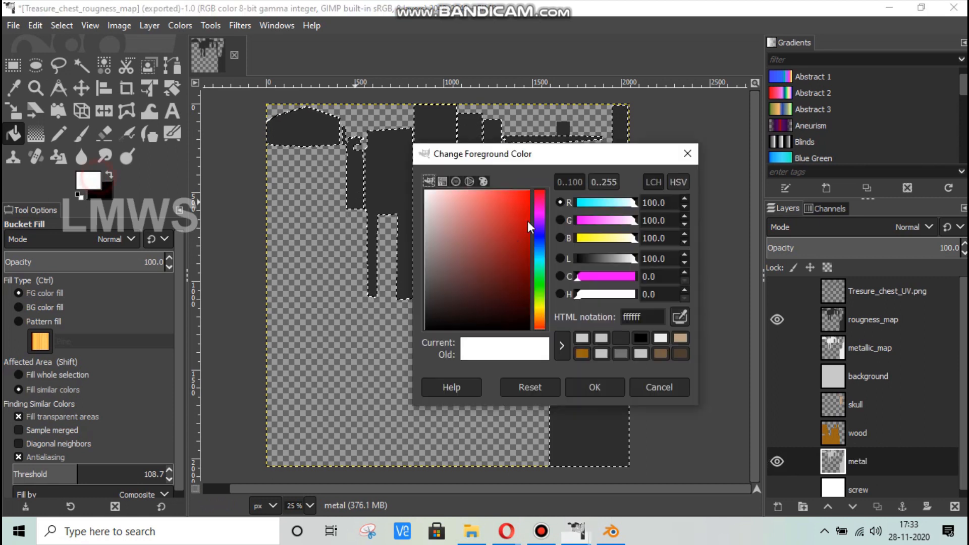
mouse_move(426, 326)
left_mouse_down()
mouse_move(413, 329)
mouse_move(420, 285)
left_mouse_up()
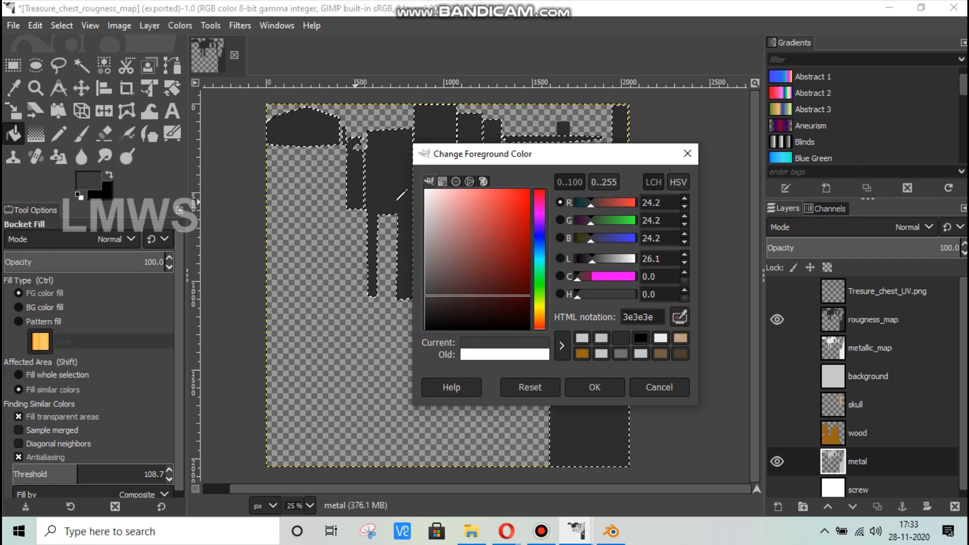
left_click(379, 177)
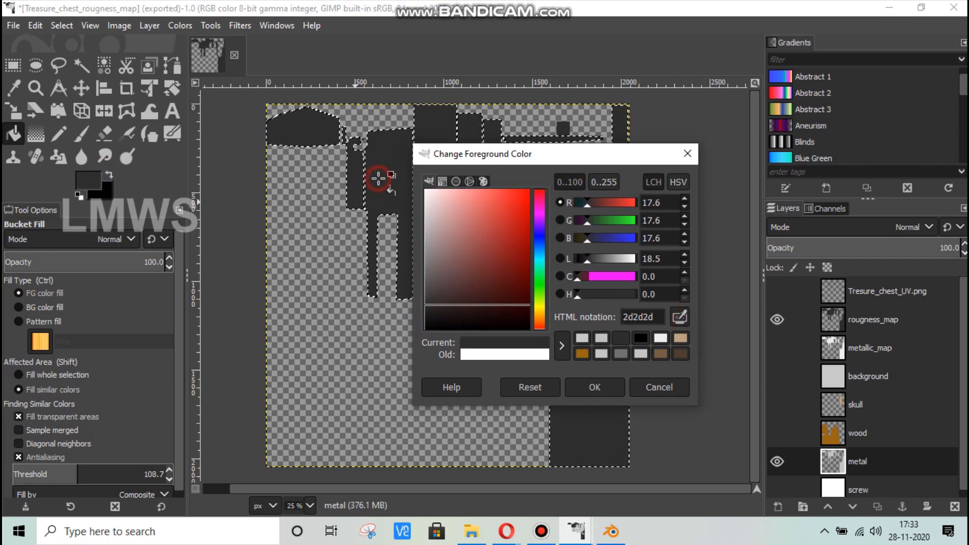
left_click(648, 384)
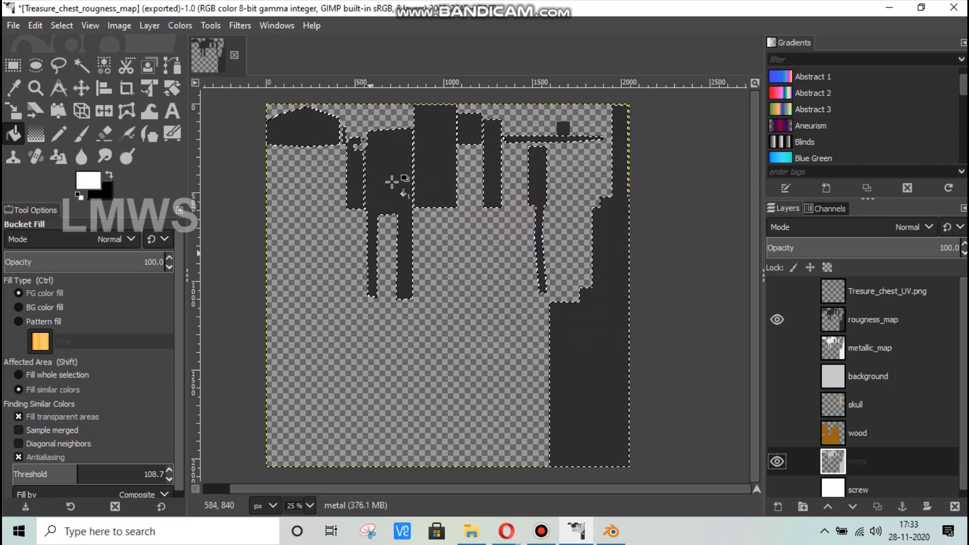
Switch to Blender, duplicate the metallic map texture node and place the copy between the metallic and normal map nodes
left_click(624, 533)
left_click(451, 247)
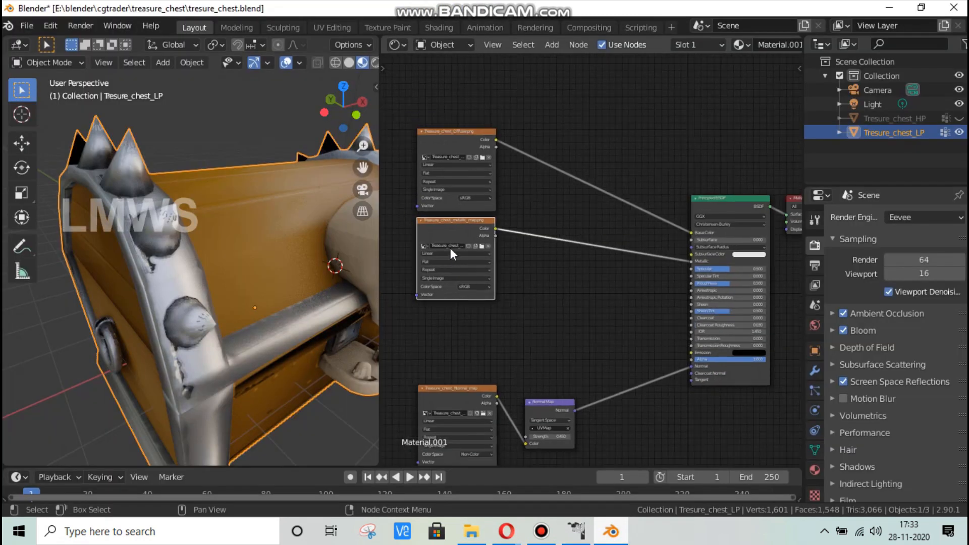
key("shift+d")
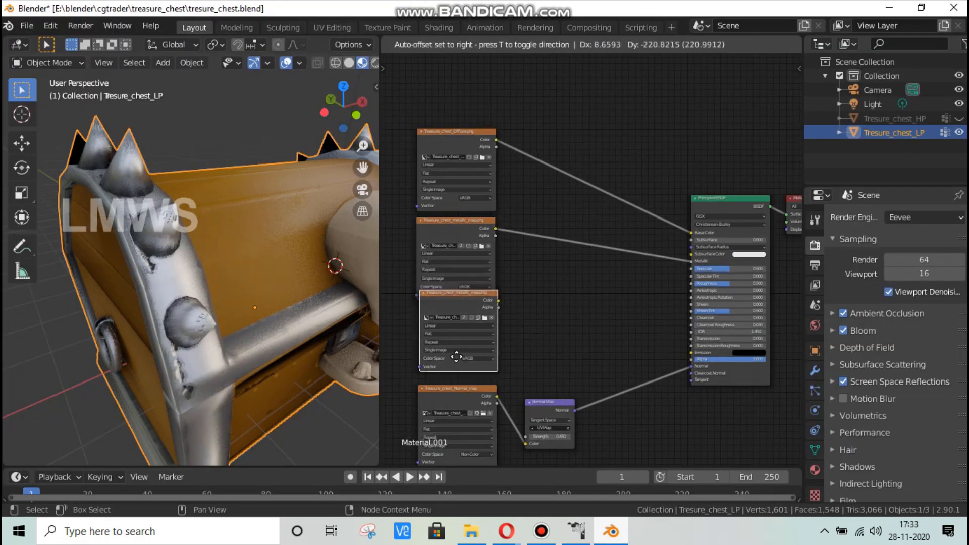
left_click(453, 358)
Load the treasure chest roughness map image into the duplicated texture node and connect its Color output to the Principled BSDF's Roughness
left_click(480, 328)
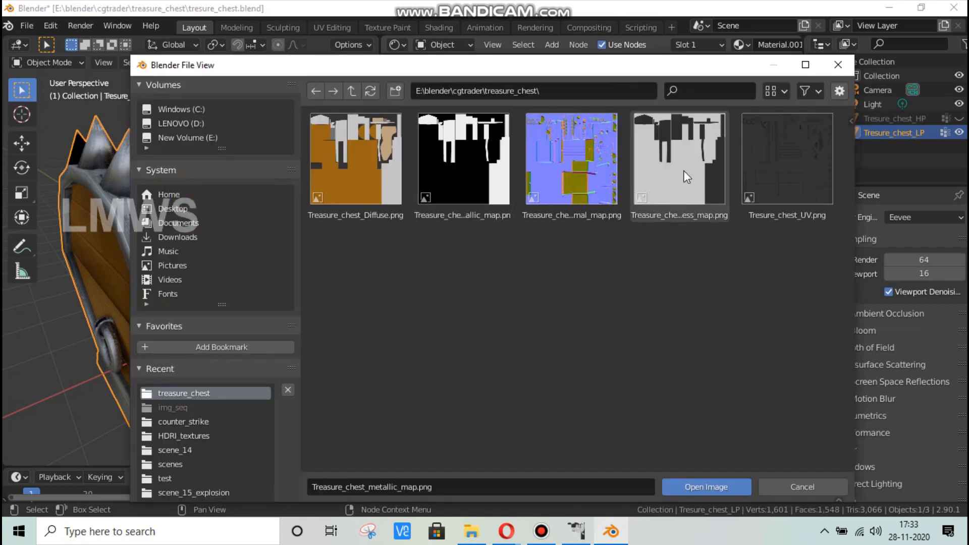
left_click(684, 178)
left_click(696, 485)
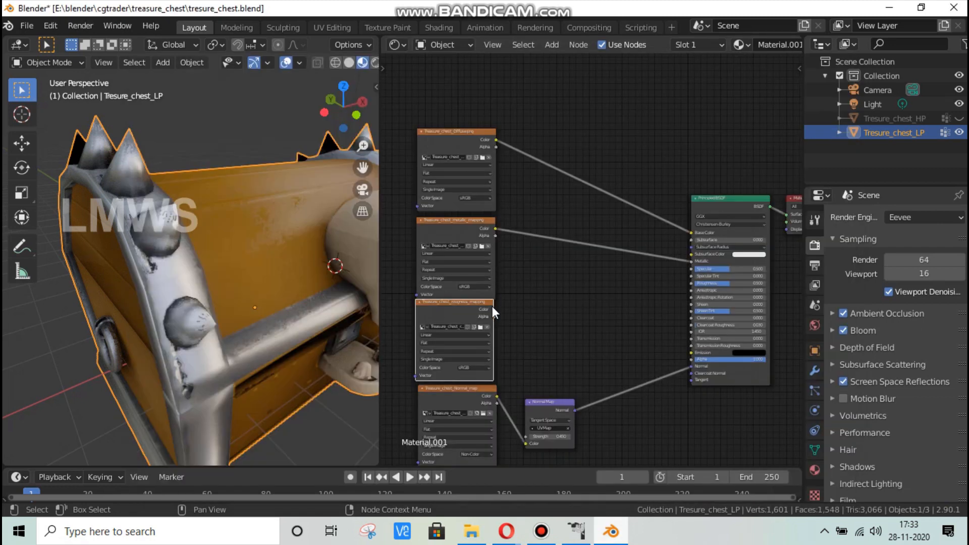
left_click_drag(494, 309, 694, 282)
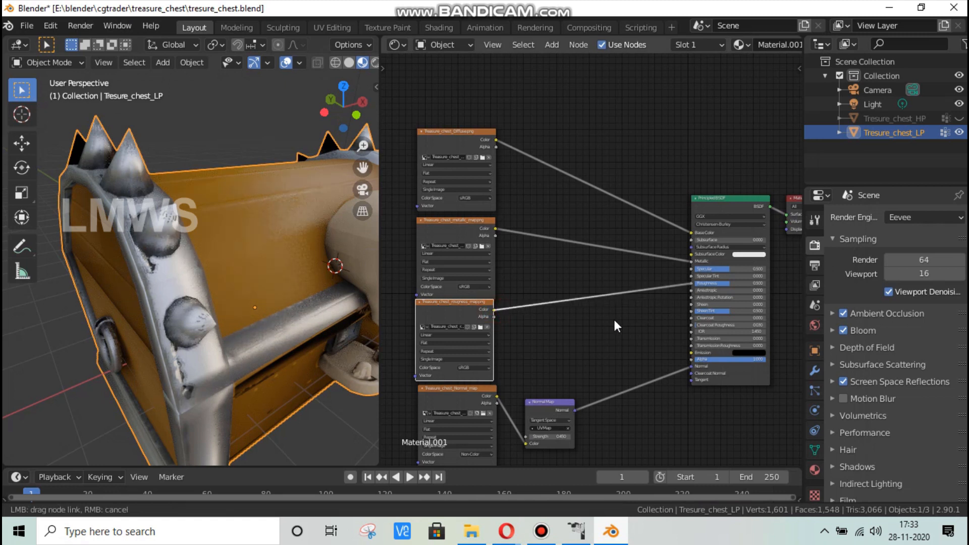
Examine the roughness effect on the chest's metal, wood and skull from several angles
middle_click_drag(290, 295, 259, 277)
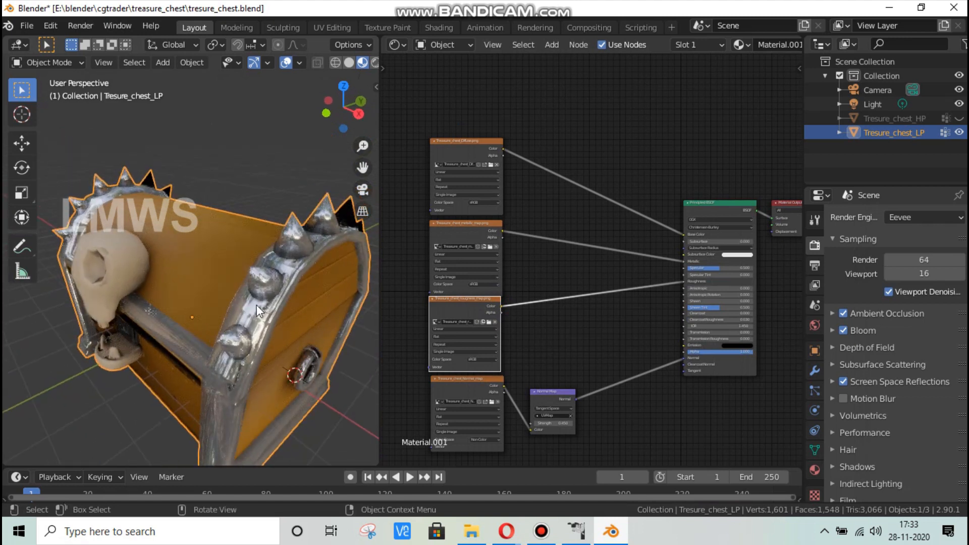
scroll(585, 409, "up", 4)
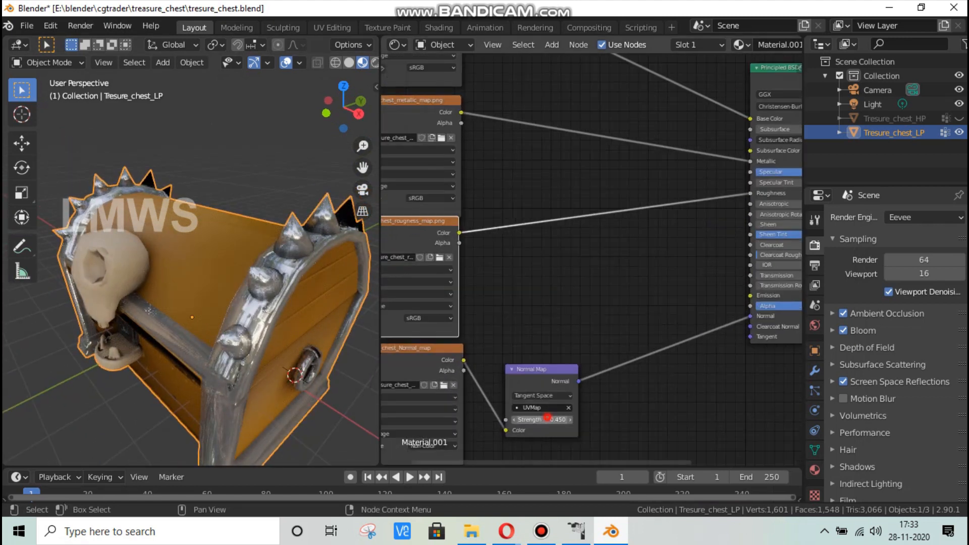
mouse_move(543, 420)
left_mouse_down()
mouse_move(558, 419)
mouse_move(547, 417)
left_mouse_up()
middle_click_drag(236, 298, 251, 315)
scroll(251, 316, "up", 4)
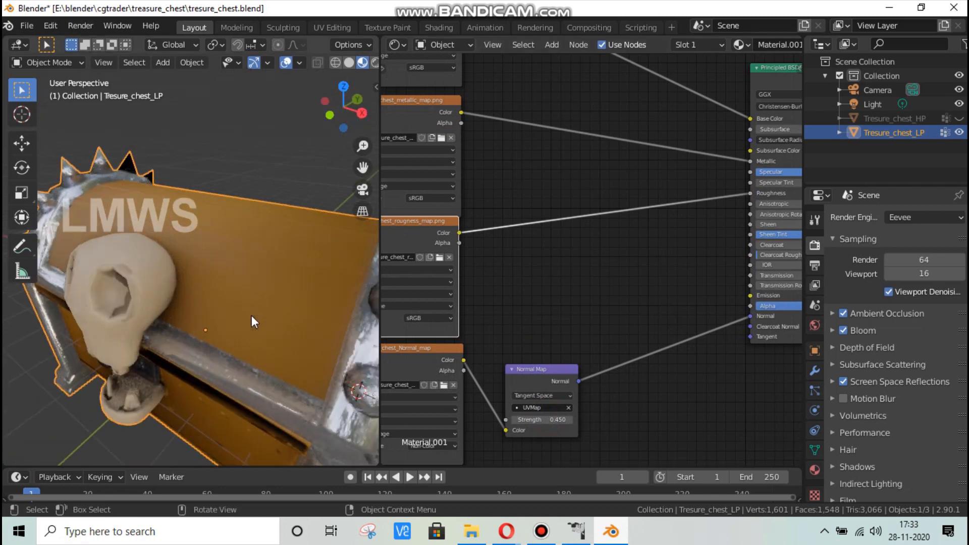
scroll(250, 317, "down", 4)
Insert a ColorRamp node into the link between the roughness map texture and the Roughness input
key("shift+a")
left_click(589, 156)
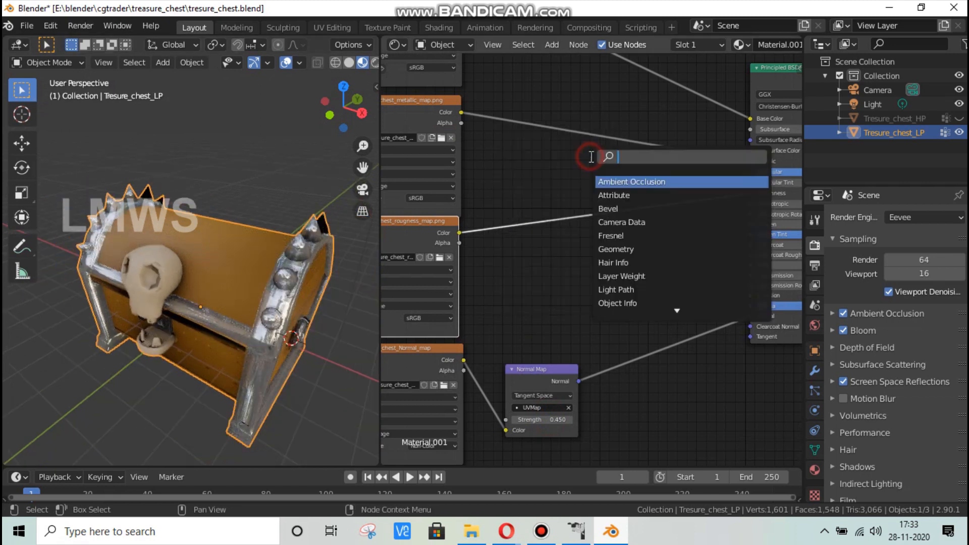
type("colo")
key("Down")
key("Return")
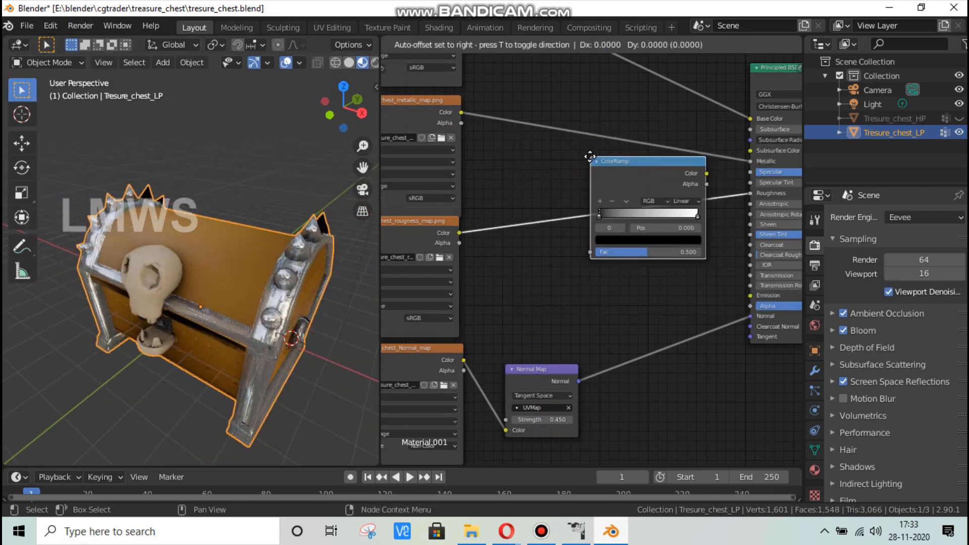
left_click(557, 195)
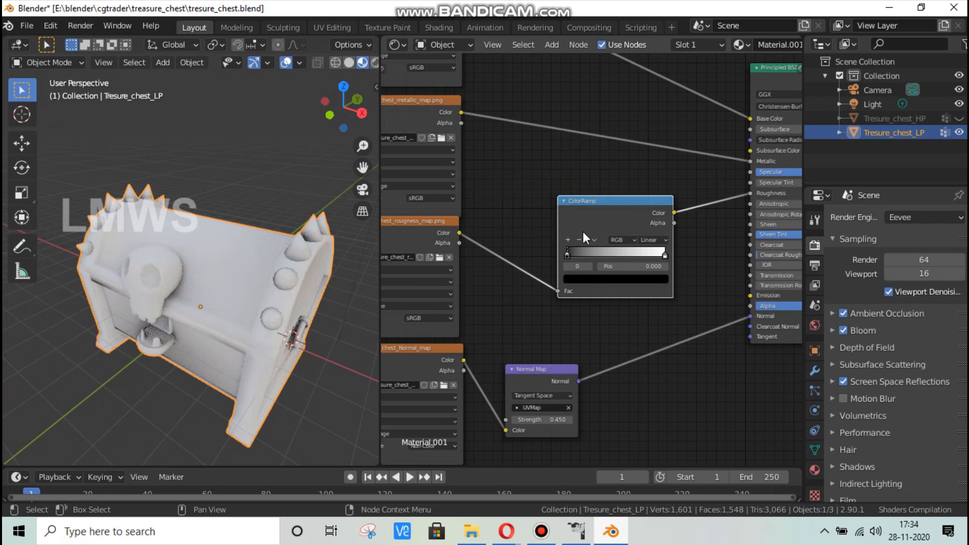
Try ColorRamp stops at 0.709 for white and 0.441 for black, and white at 0.314, checking the chest's reflections
scroll(562, 260, "up", 2)
left_click(698, 253)
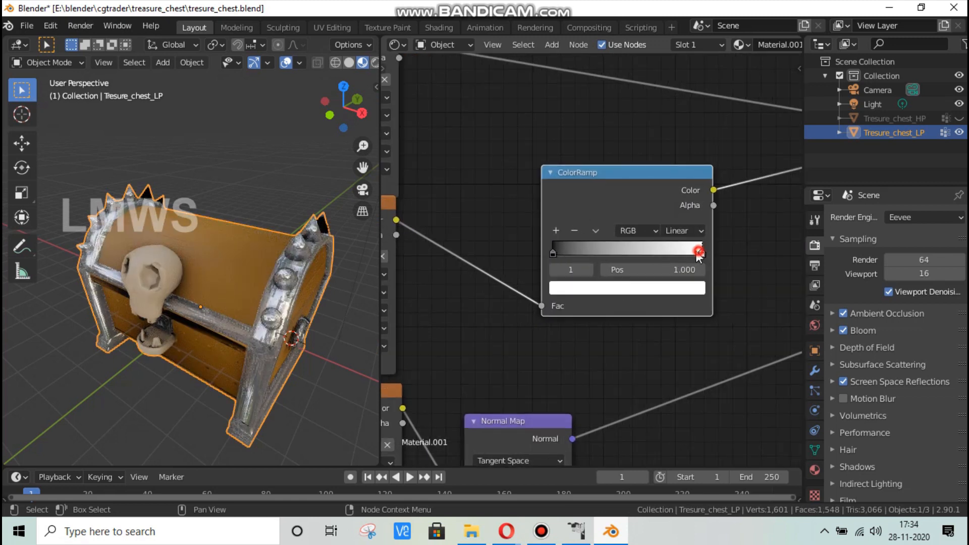
left_click_drag(664, 256, 648, 256)
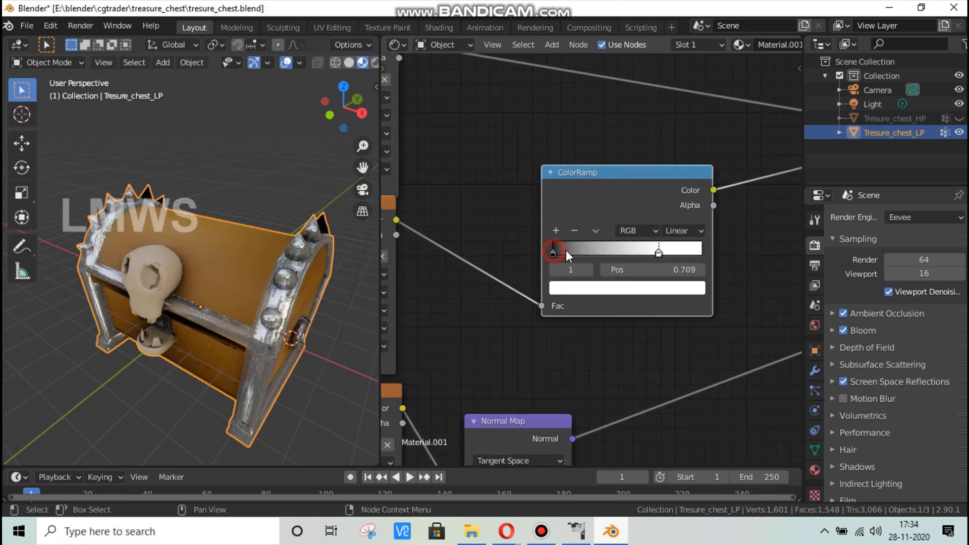
left_click_drag(566, 250, 633, 249)
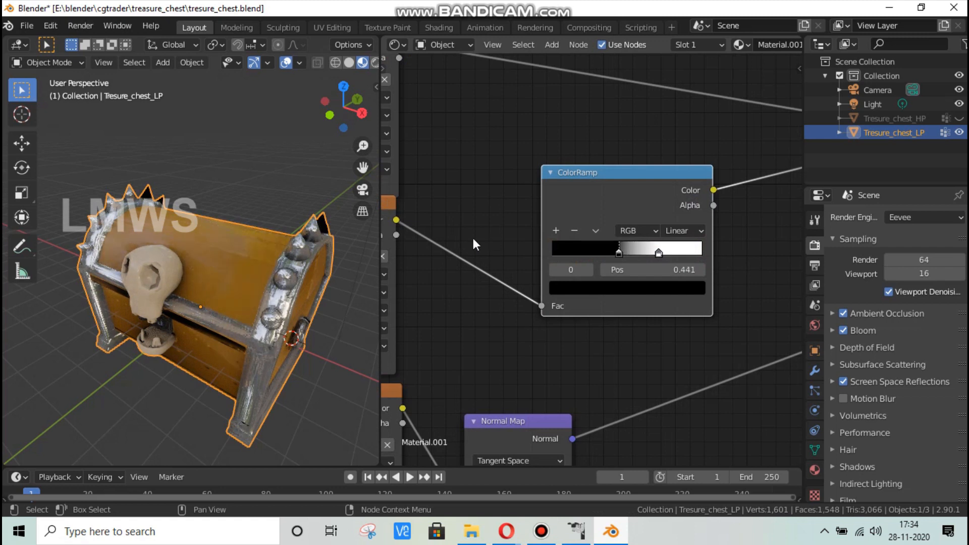
left_click_drag(473, 238, 473, 238)
mouse_move(656, 250)
left_mouse_down()
mouse_move(548, 258)
mouse_move(683, 256)
mouse_move(596, 256)
left_mouse_up()
middle_click_drag(271, 284, 230, 261)
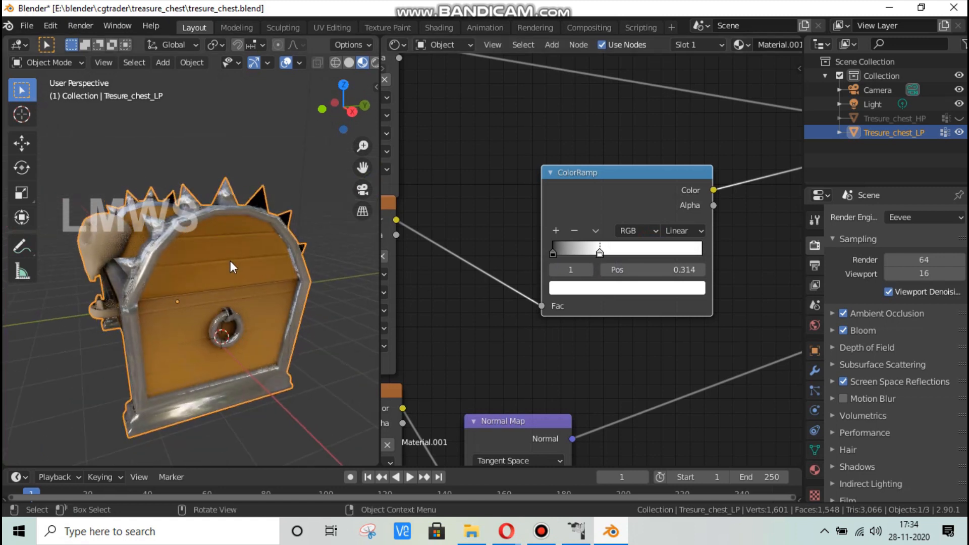
scroll(168, 277, "up", 4)
middle_click_drag(166, 285, 197, 303)
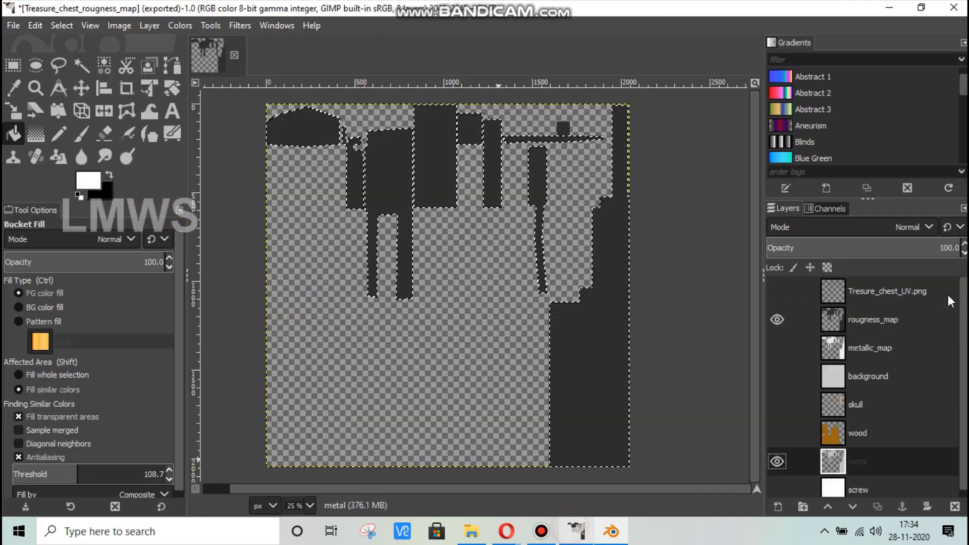
Switch to GIMP, select the rougness_map layer, and set the foreground colour to a dark grey slightly lighter than the existing fill
key("alt+Tab")
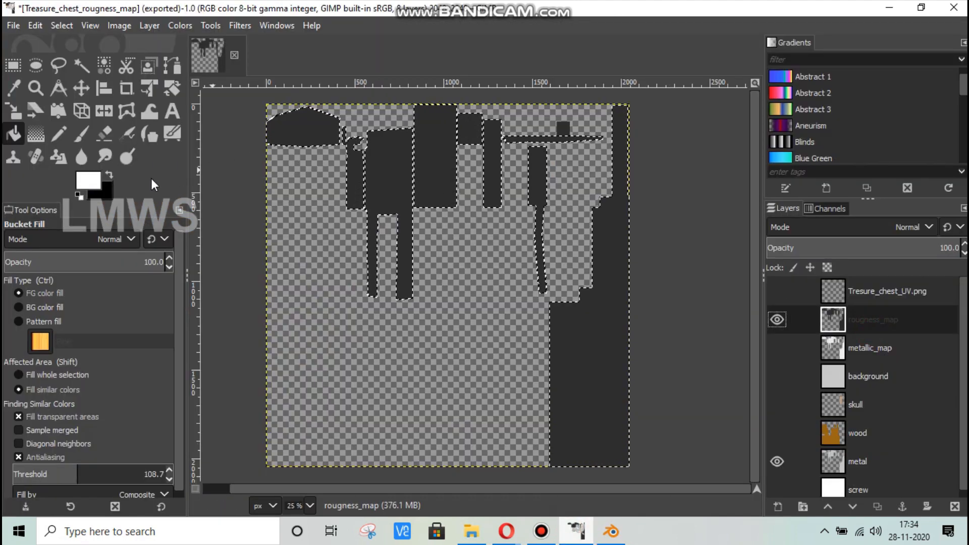
left_click(86, 180)
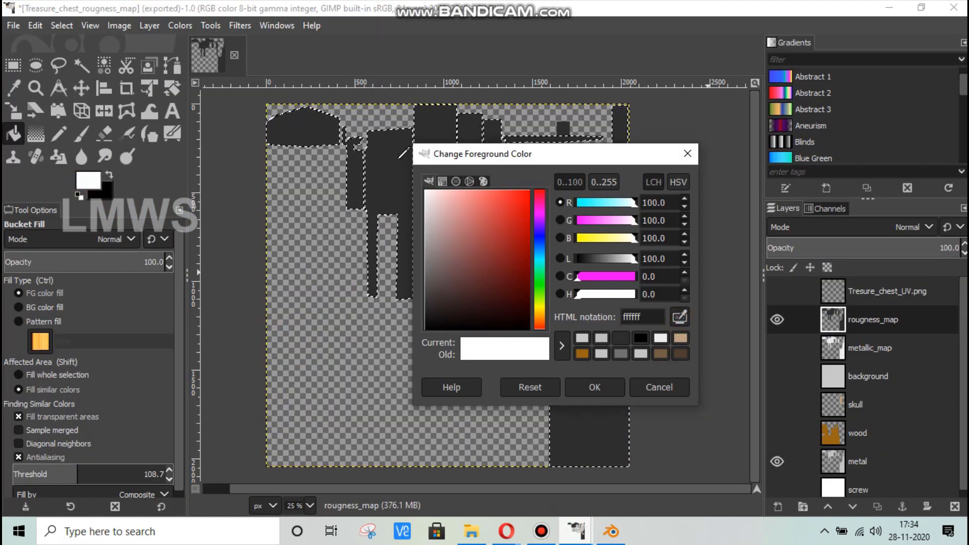
left_click(425, 305)
left_click(423, 296)
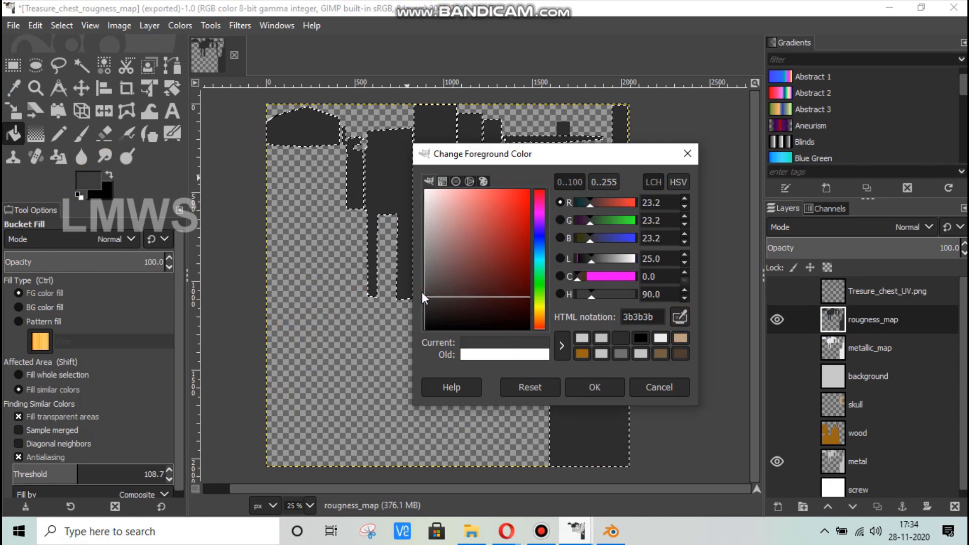
left_click_drag(423, 295, 421, 290)
left_click(597, 390)
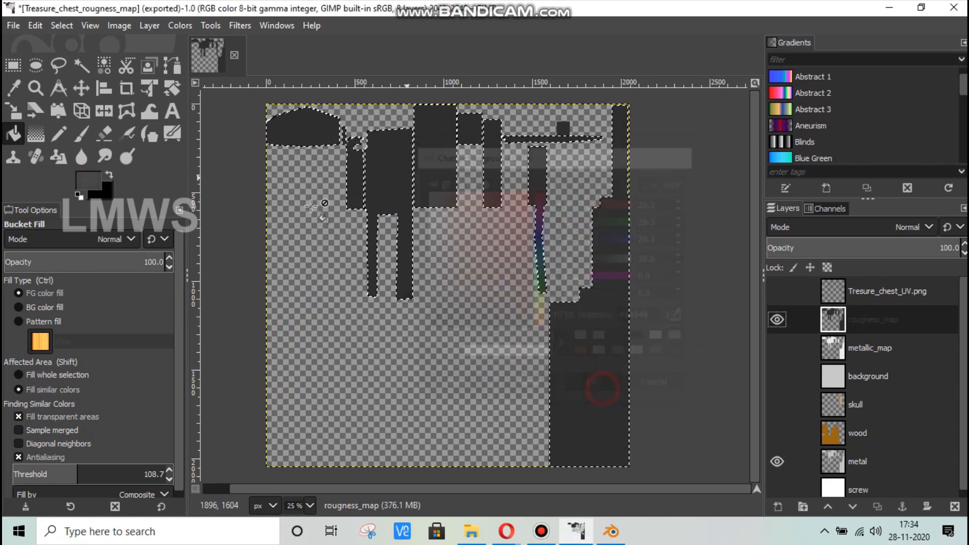
Fill the dark metal regions of the rougness_map layer with the lighter grey
left_click(393, 173)
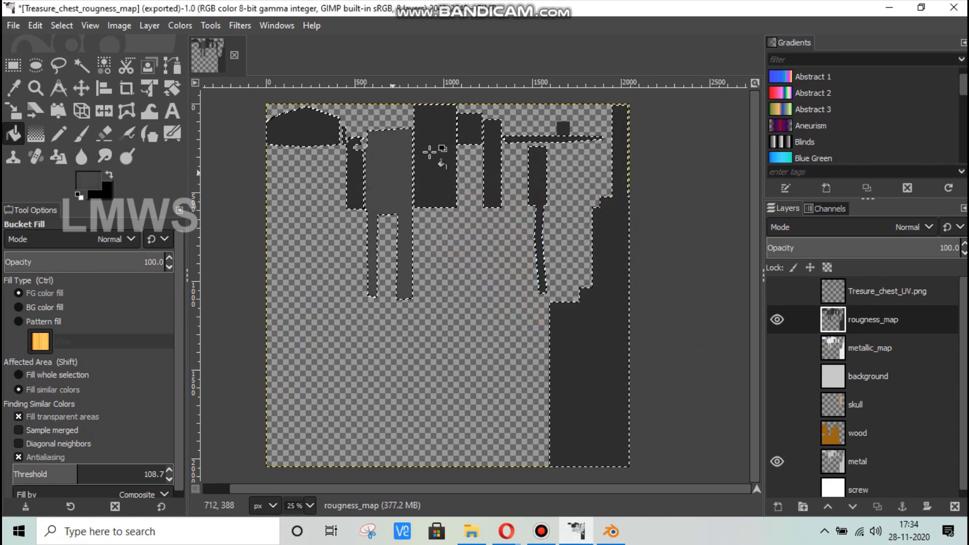
left_click(432, 151)
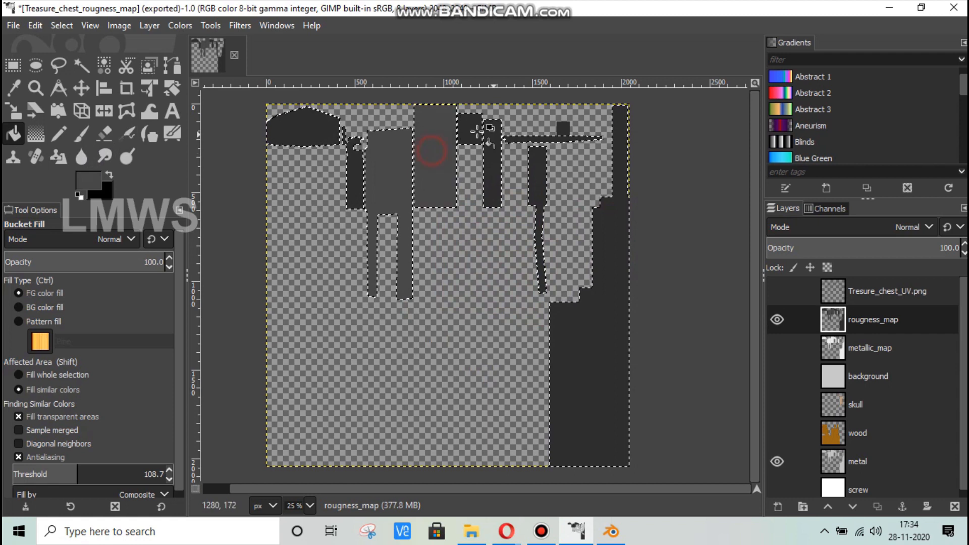
left_click(562, 133)
left_click(534, 173)
left_click(606, 220)
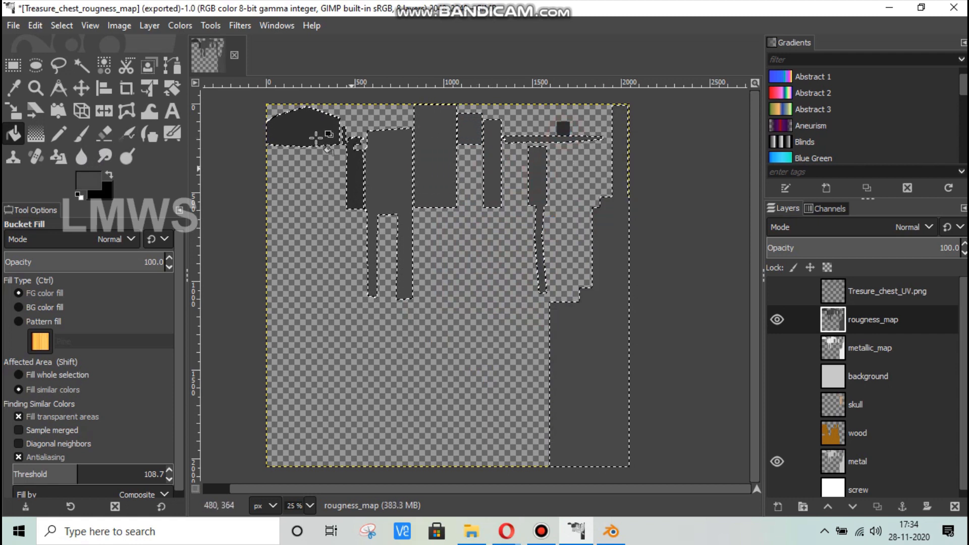
Hide the metal layer, and show the white screw layer, renaming it bg
left_click(783, 457)
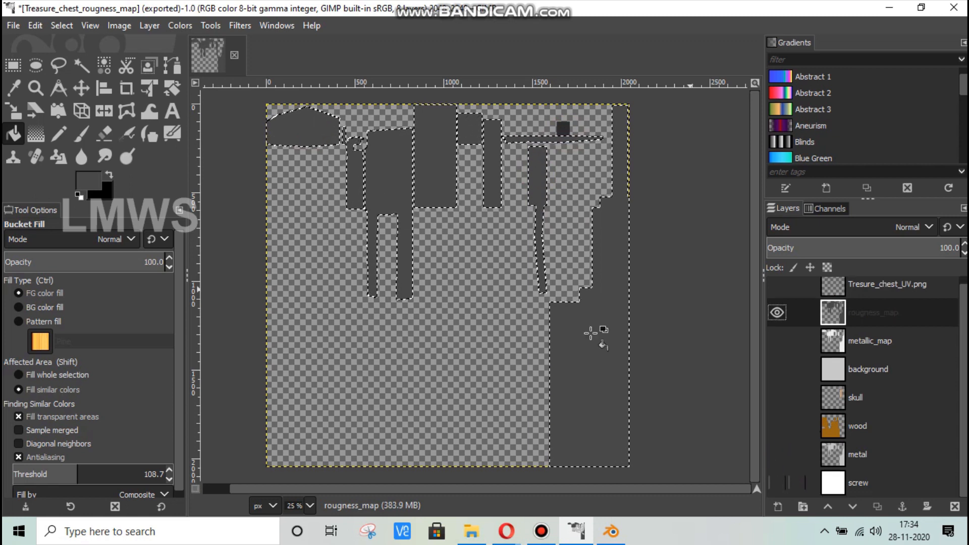
left_click(14, 25)
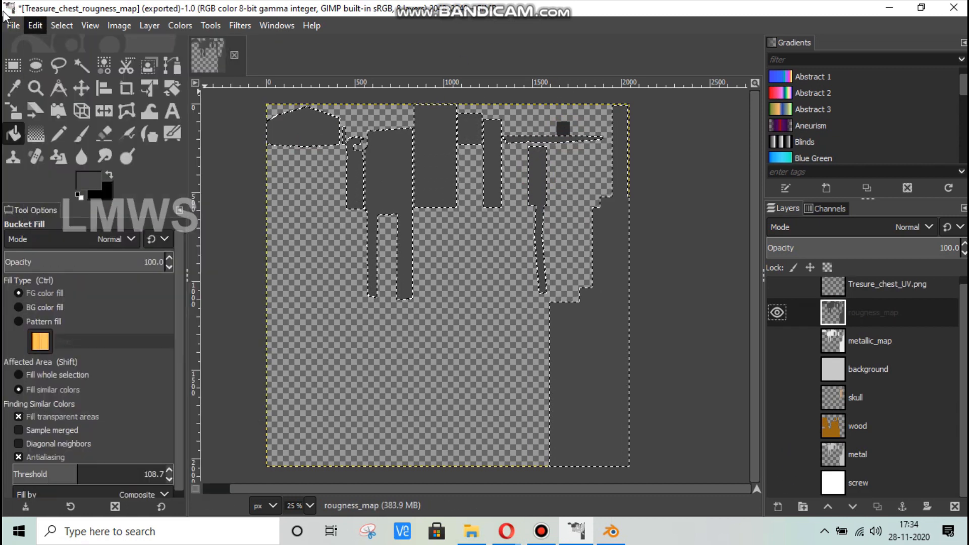
left_click(631, 3)
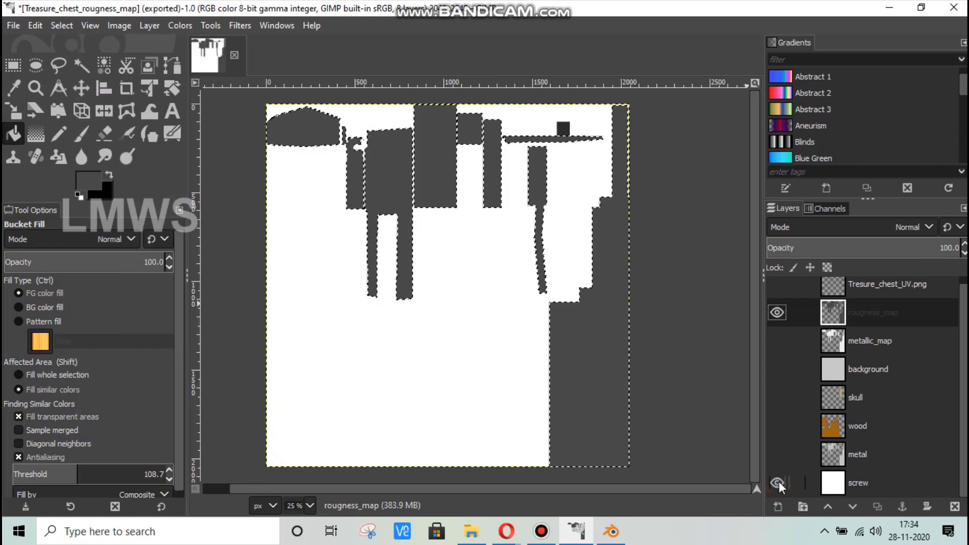
double_click(864, 483)
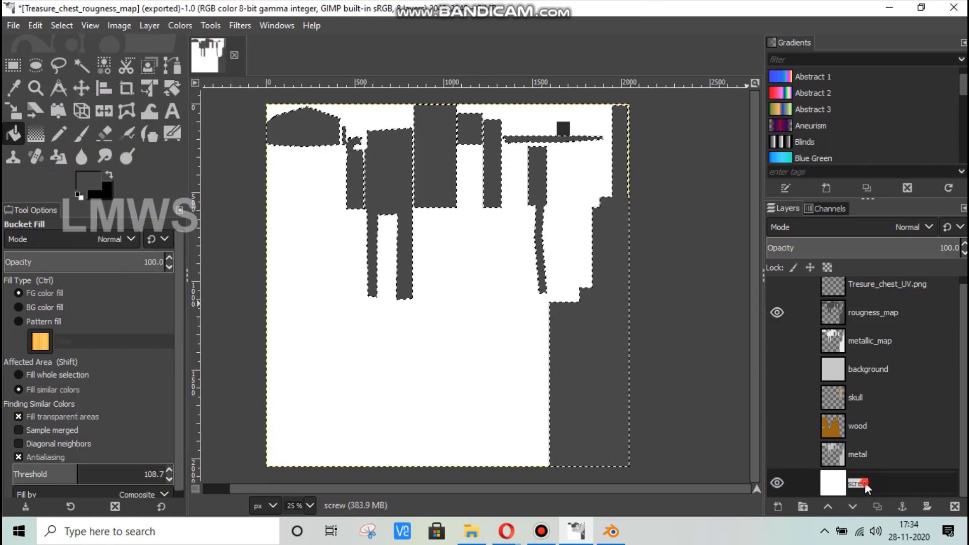
type("bg")
key("Return")
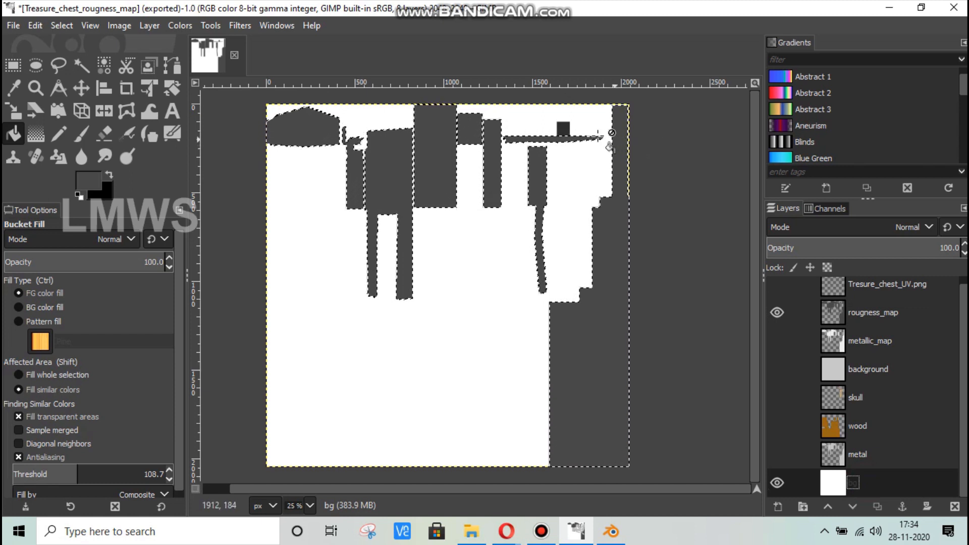
Clear the selection and fill the remaining small dark square on the rougness_map layer with the lighter grey
left_click(13, 26)
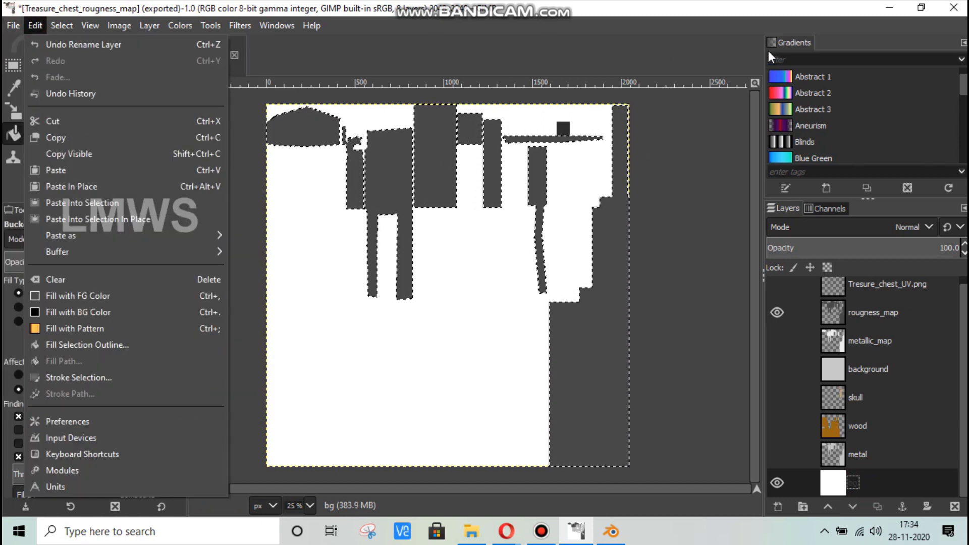
left_click(703, 4)
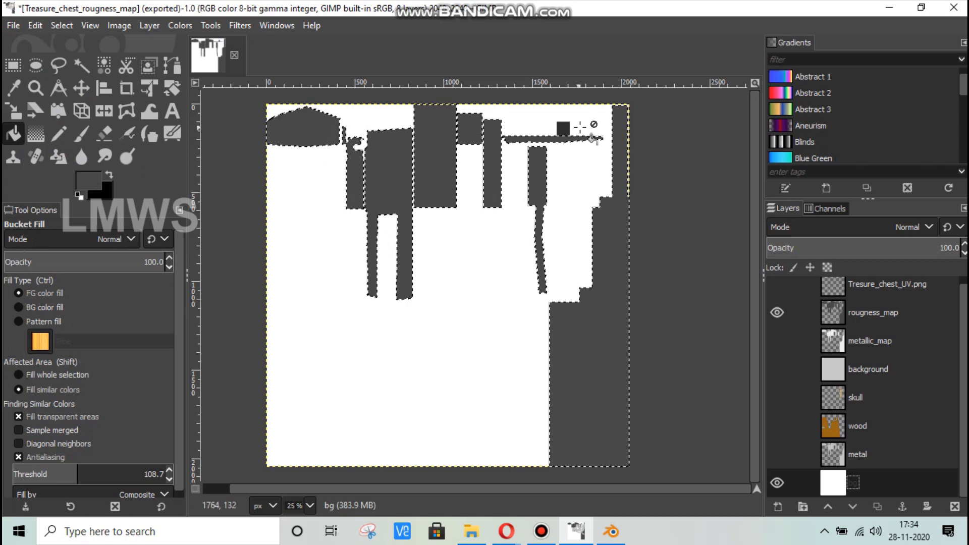
left_click(834, 313)
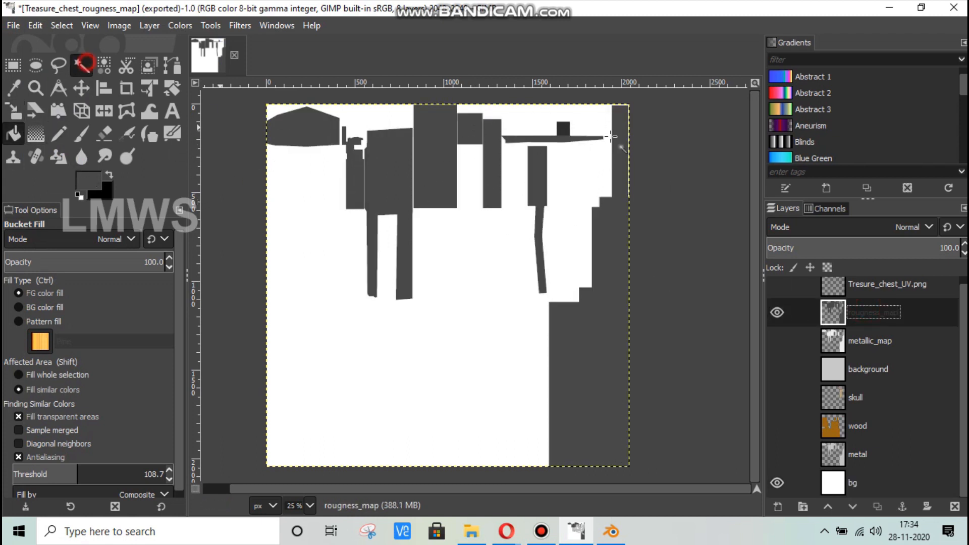
left_click(81, 66)
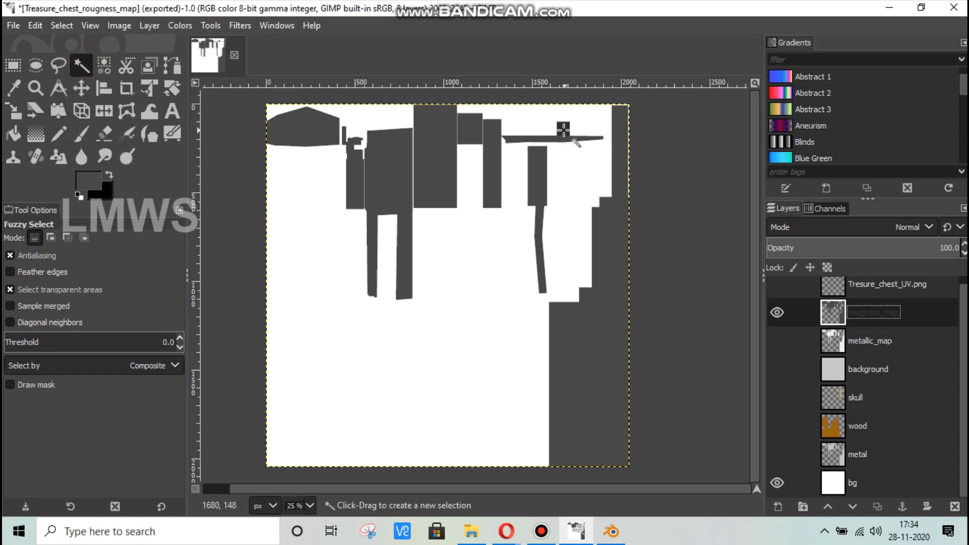
left_click(13, 133)
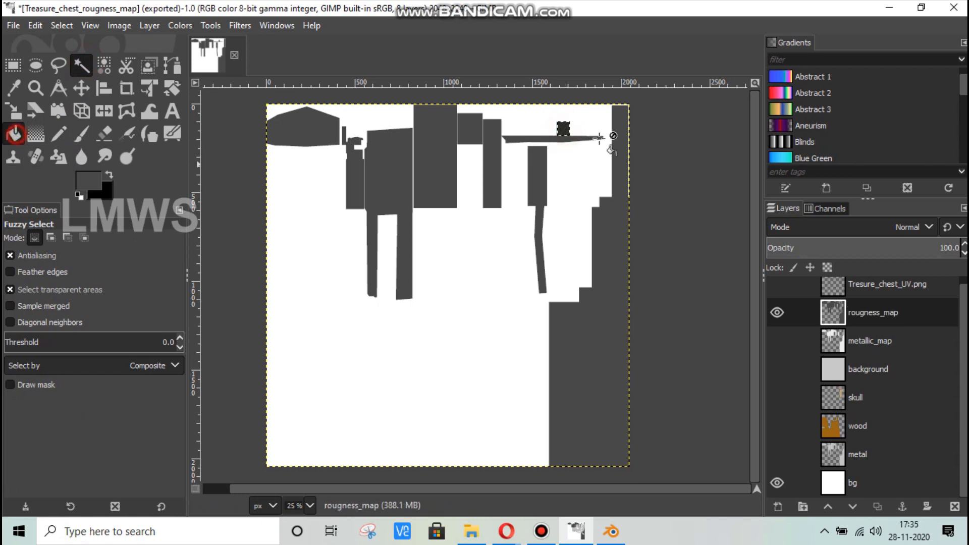
Export the updated Treasure_chest_rougness_map image and switch back to Blender
left_click(14, 25)
left_click(147, 232)
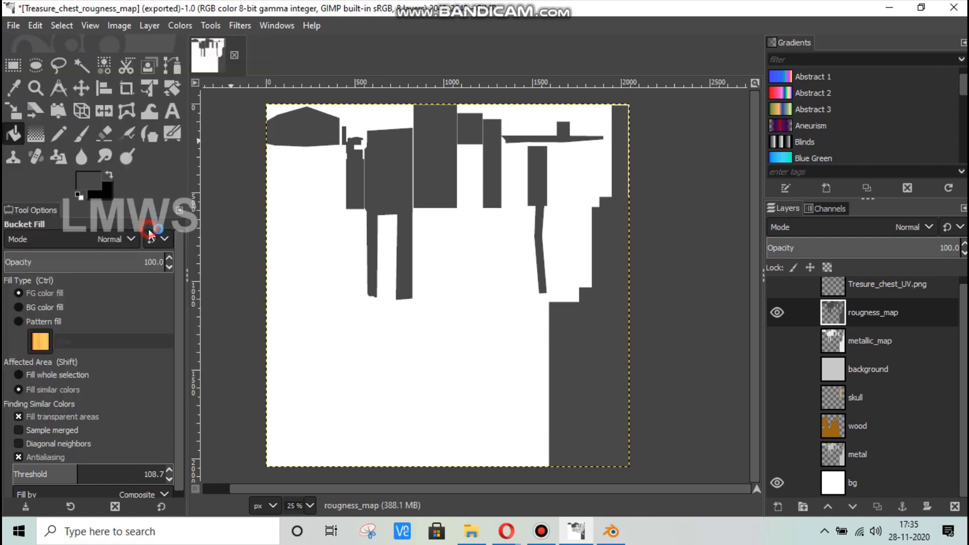
left_click(612, 533)
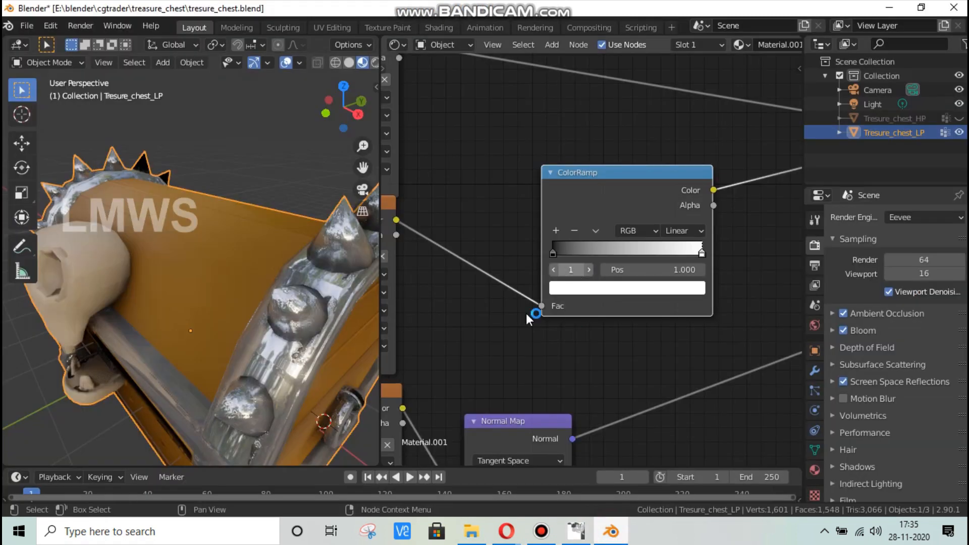
Switch to GIMP, export the Treasure_chest_rougness_map image again and return to Blender
scroll(523, 317, "down", 3)
left_click(612, 535)
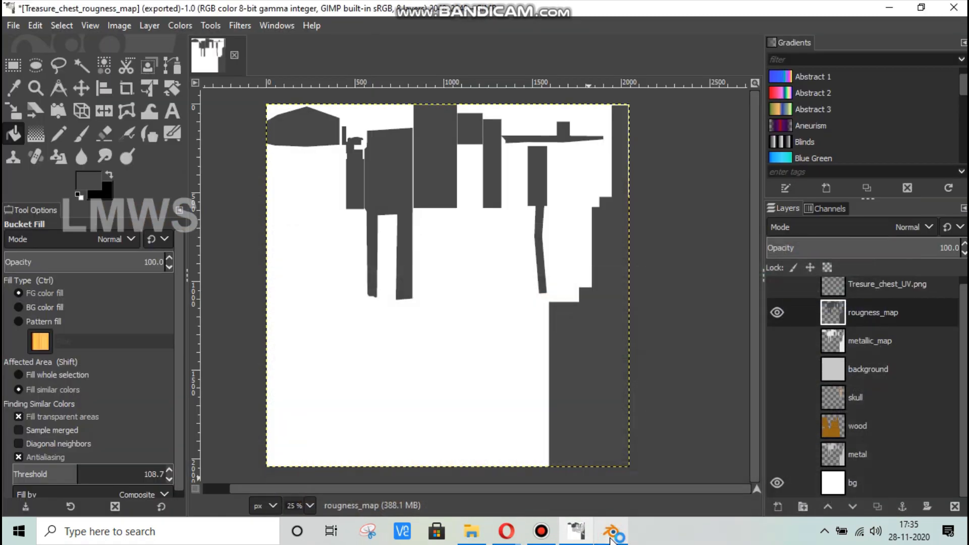
key("ctrl+e")
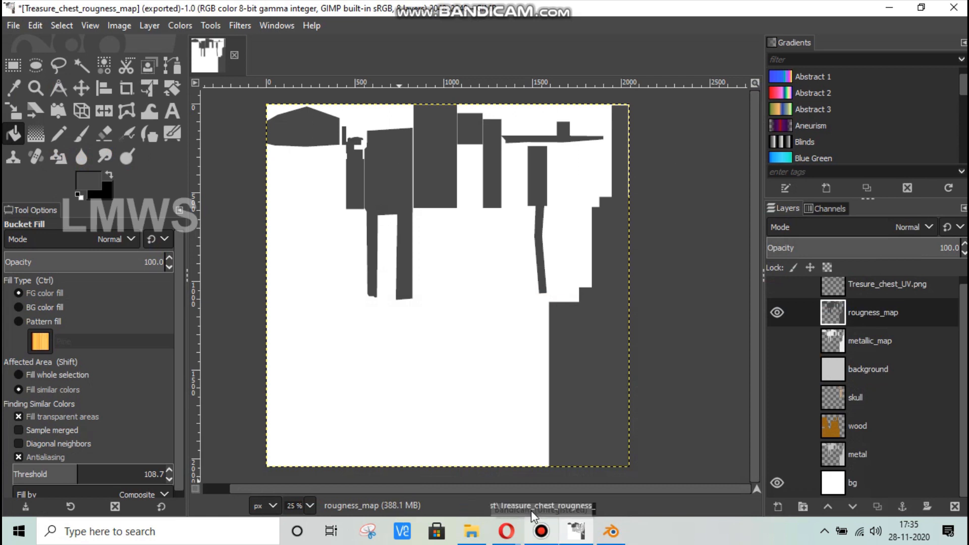
left_click(615, 538)
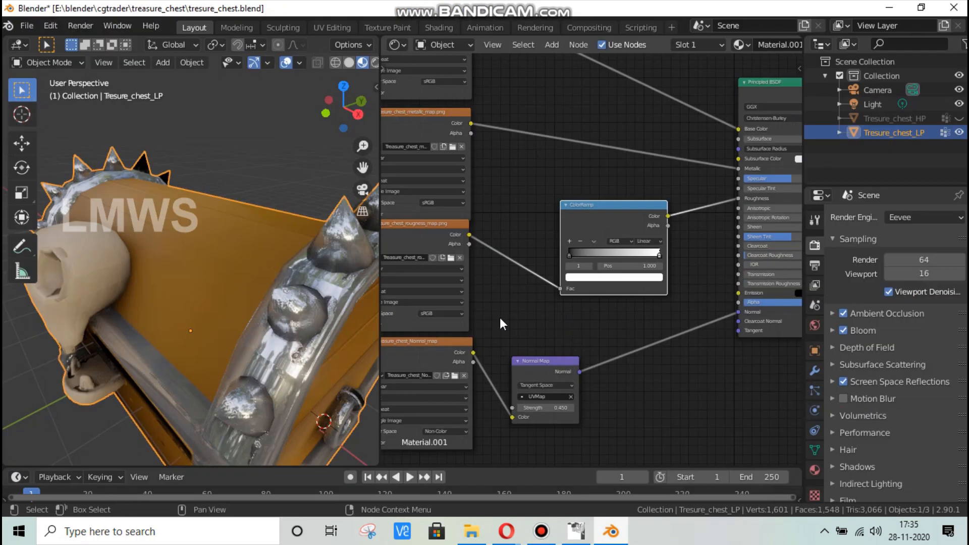
Load the re-exported Treasure_chest_rougness_map.png into the roughness image texture node
scroll(500, 317, "down", 2)
middle_click_drag(554, 338, 600, 394)
scroll(510, 329, "up", 3)
left_click(492, 320)
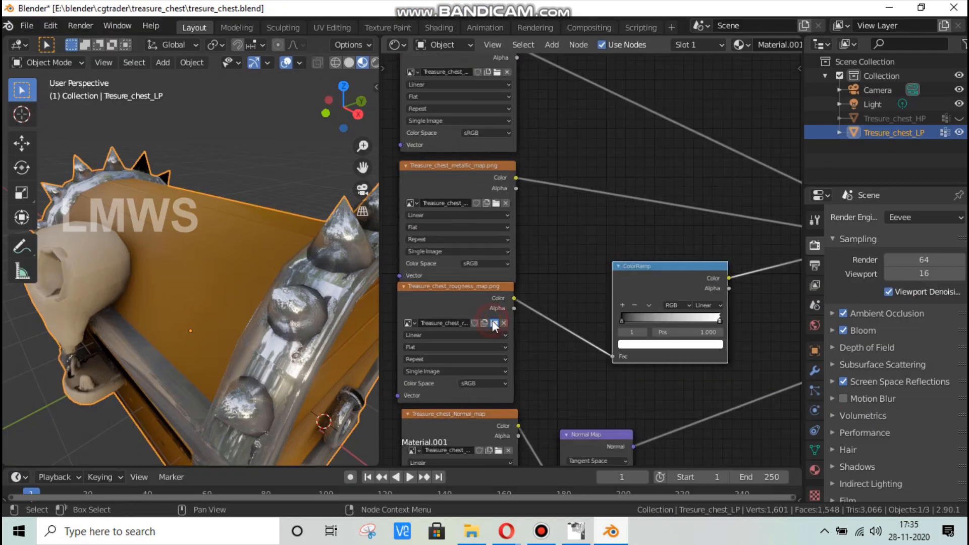
left_click(689, 170)
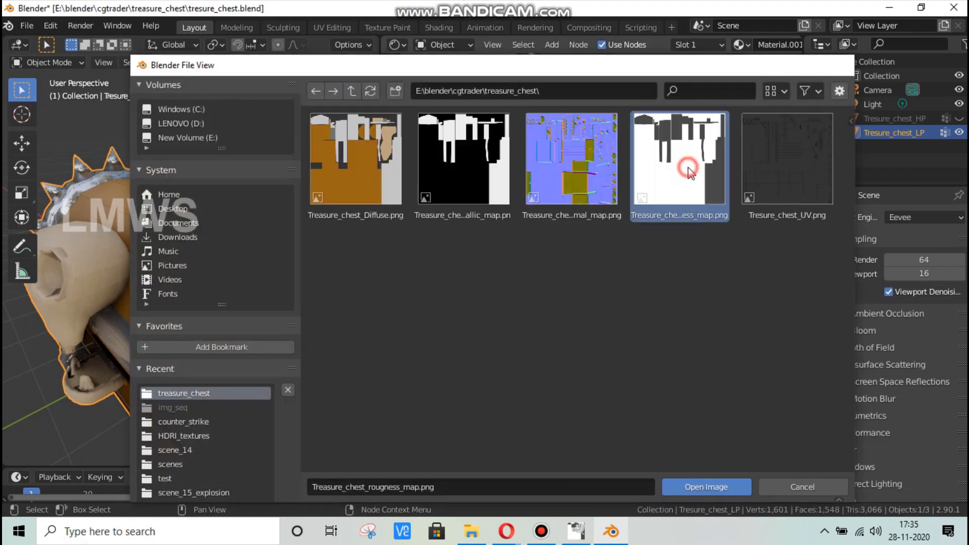
double_click(689, 169)
Connect the roughness texture's Color output directly to the Principled BSDF's Roughness input and delete the ColorRamp node
scroll(604, 339, "down", 1)
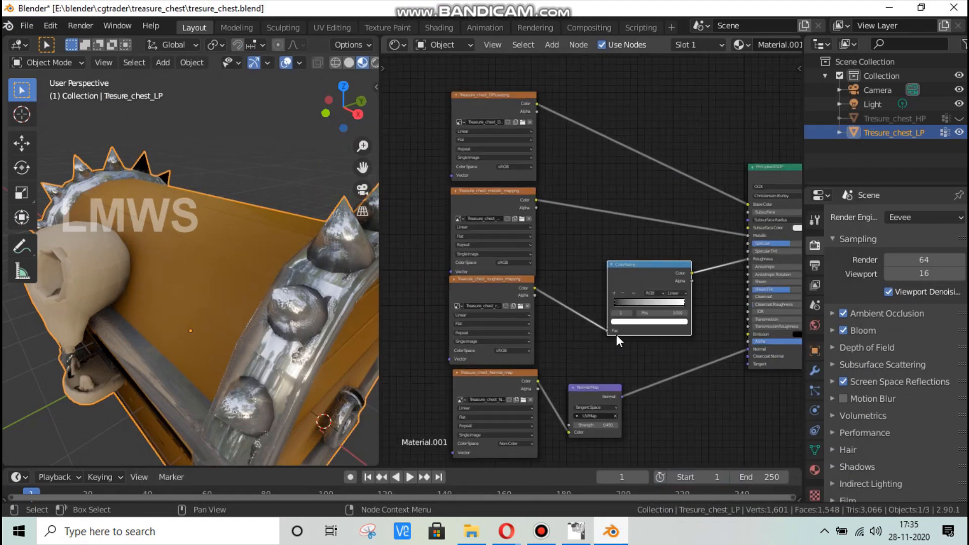
left_click_drag(606, 329, 748, 256)
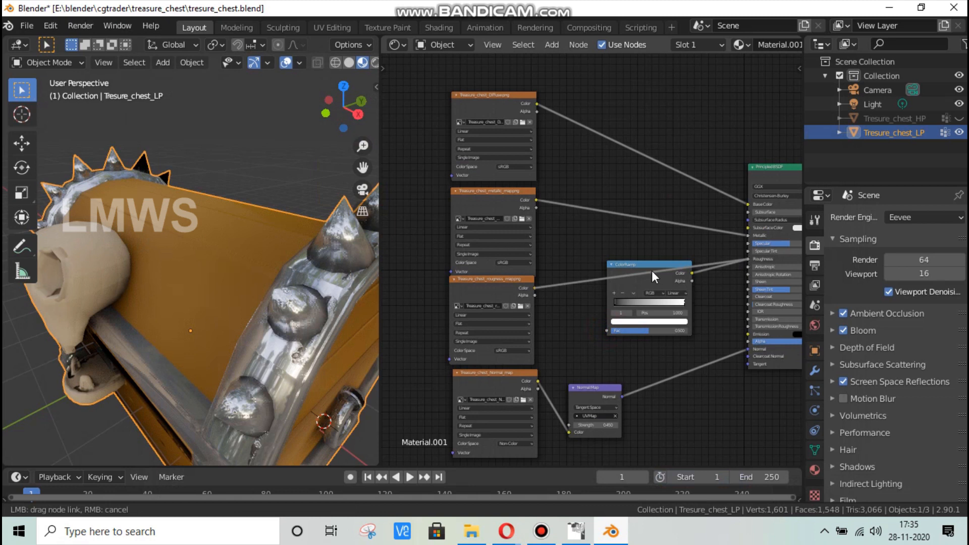
left_click_drag(651, 270, 635, 263)
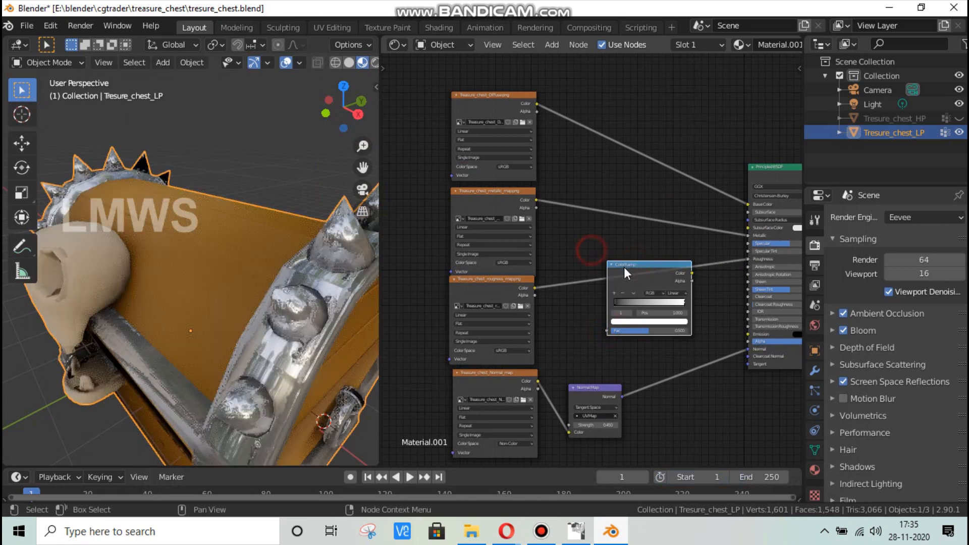
left_click(629, 268)
key("Delete")
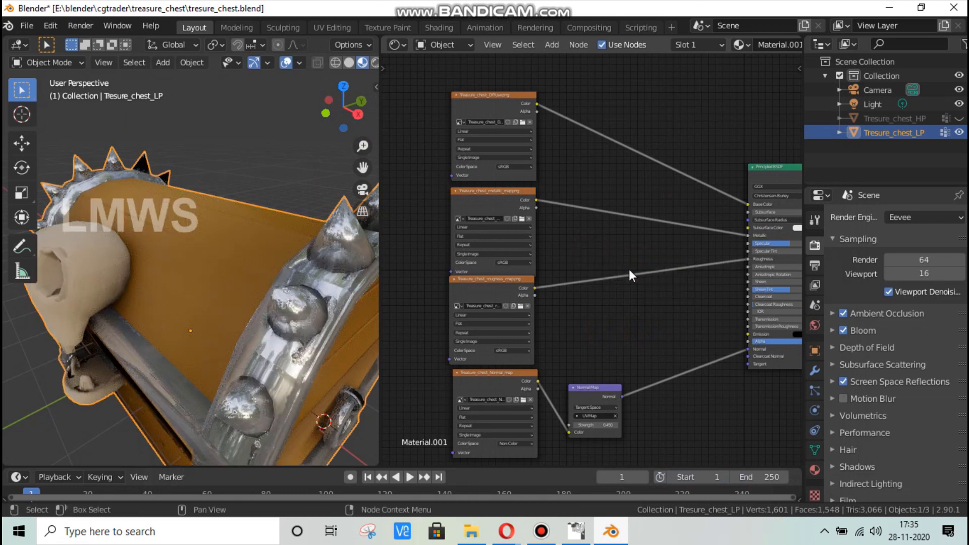
Save the blend file and expand the 3D viewport over the shader editor's area
middle_click_drag(135, 270, 231, 286)
scroll(236, 287, "up", 8)
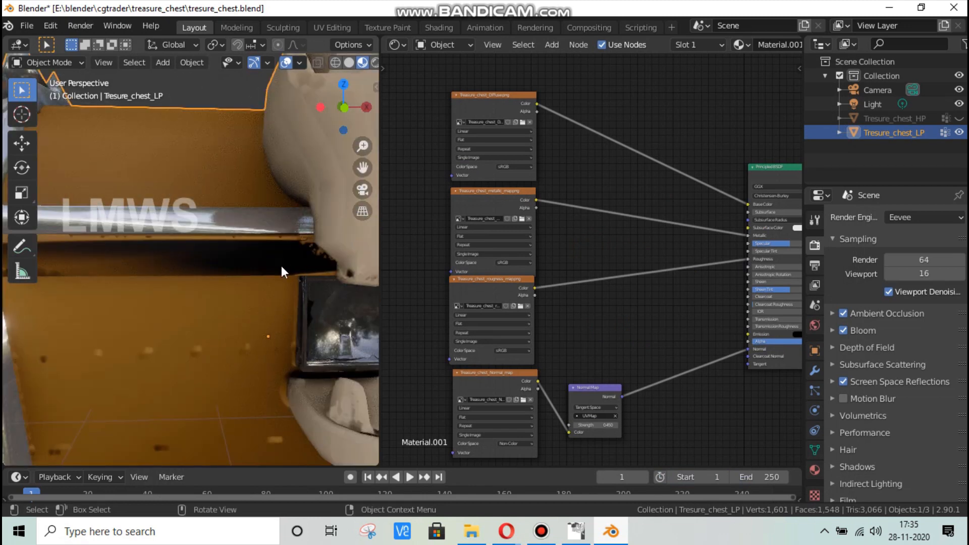
scroll(281, 265, "down", 8)
key("ctrl+s")
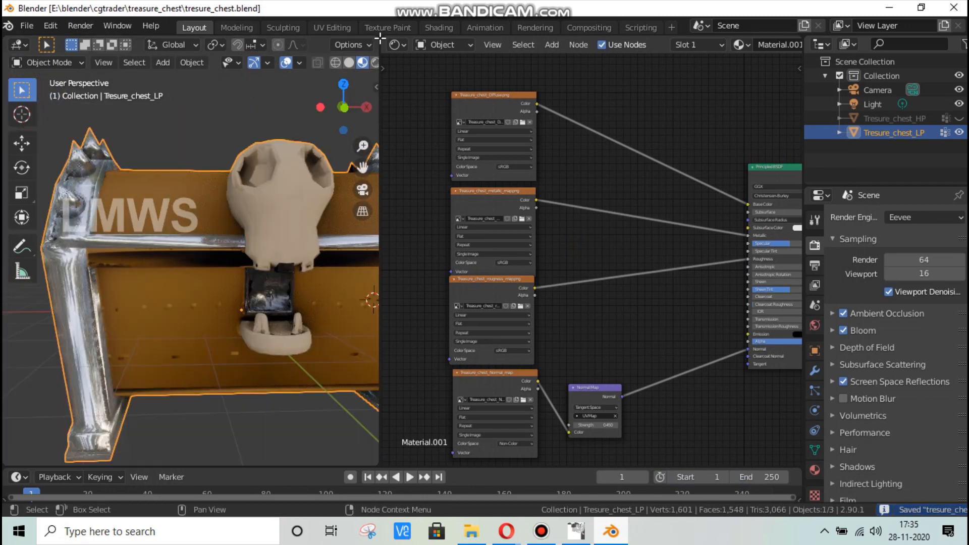
left_click_drag(379, 38, 480, 235)
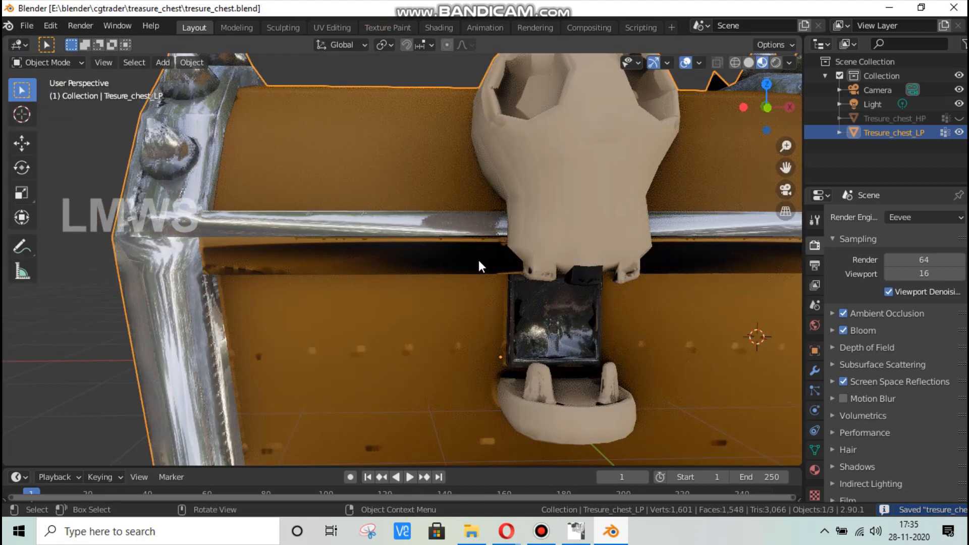
Examine the textured treasure chest from above, the front and both sides
scroll(479, 259, "down", 8)
middle_click_drag(562, 273, 445, 189)
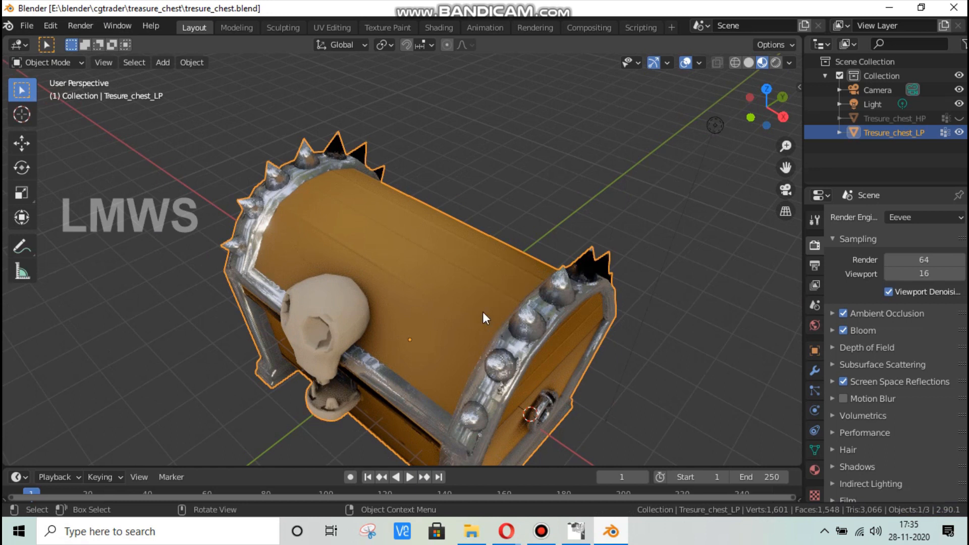
middle_click_drag(482, 311, 557, 323)
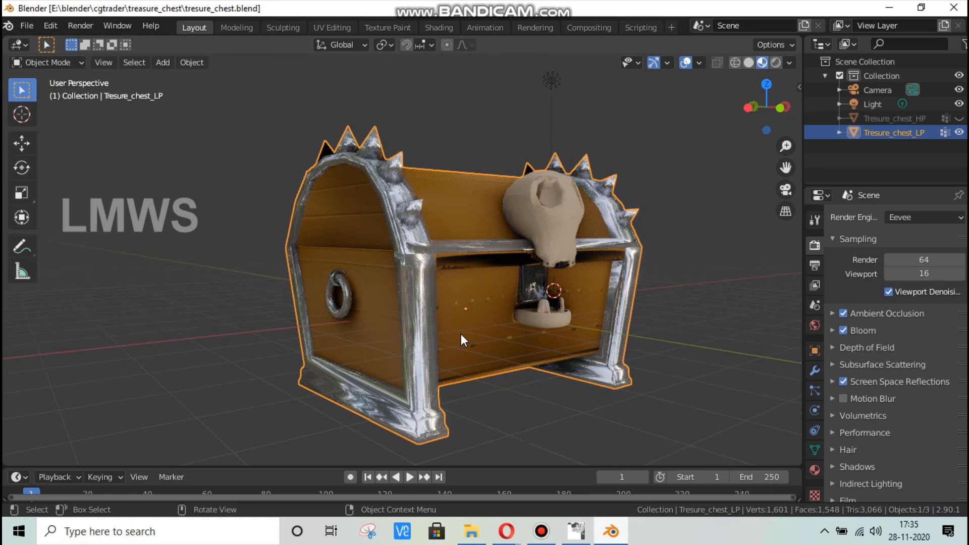
middle_click_drag(462, 338, 467, 372)
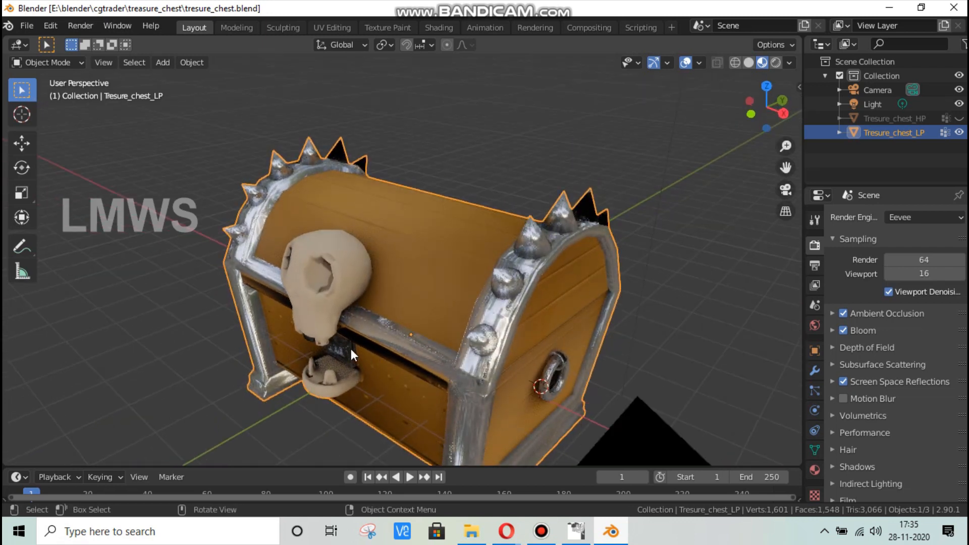
middle_click_drag(347, 337, 459, 343)
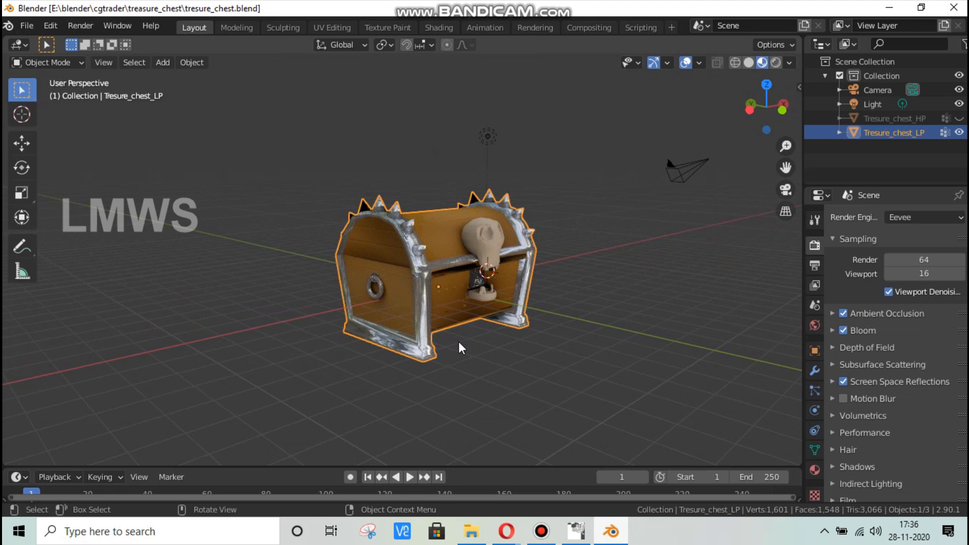
middle_click_drag(459, 341, 538, 319)
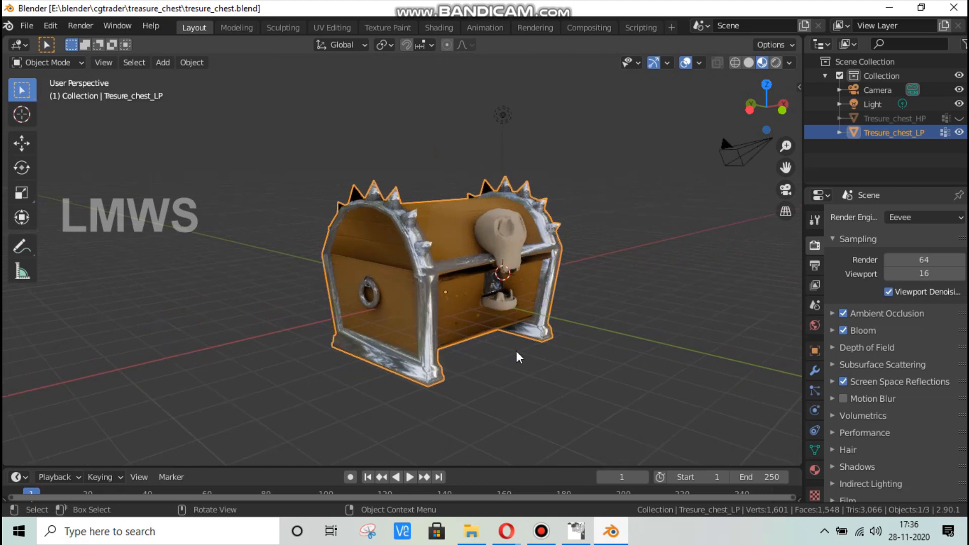
middle_click_drag(516, 350, 419, 363)
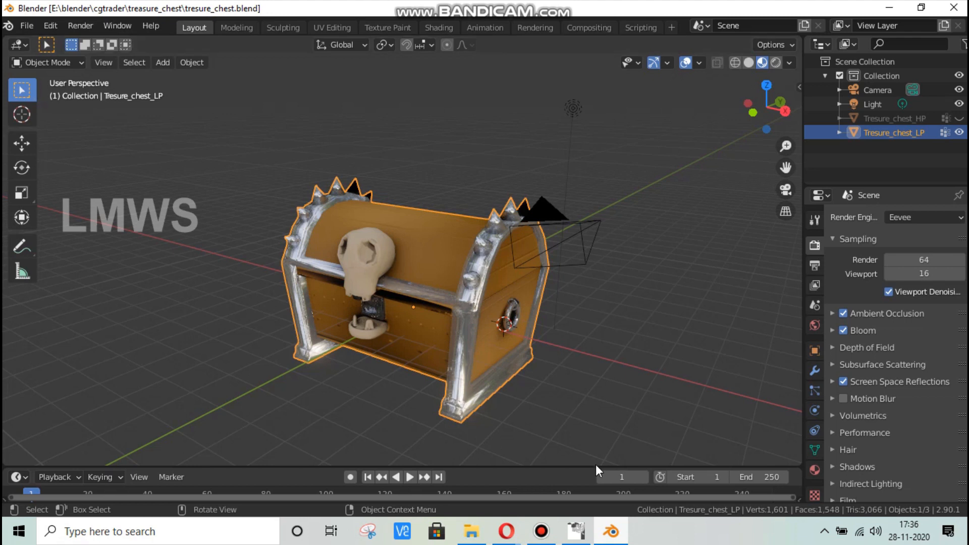
left_click(541, 530)
left_click(715, 76)
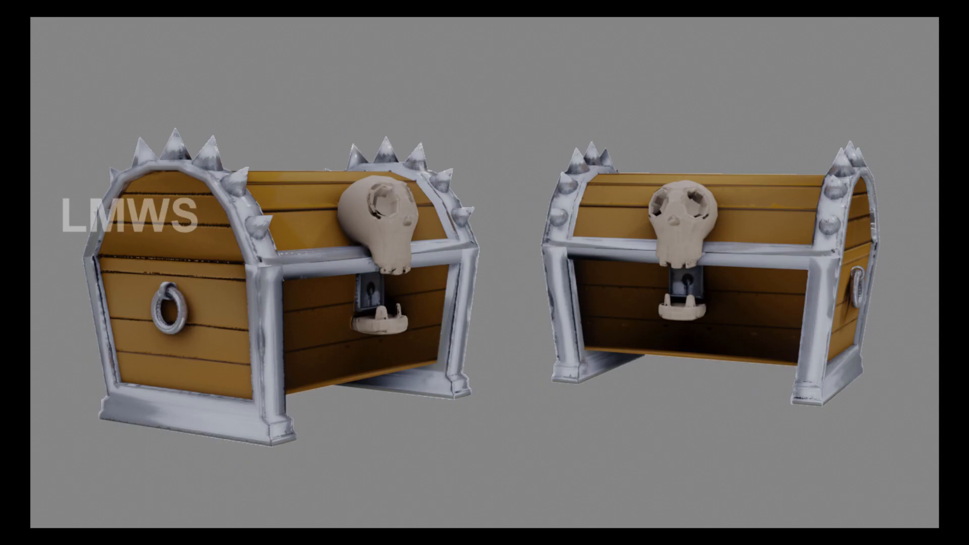